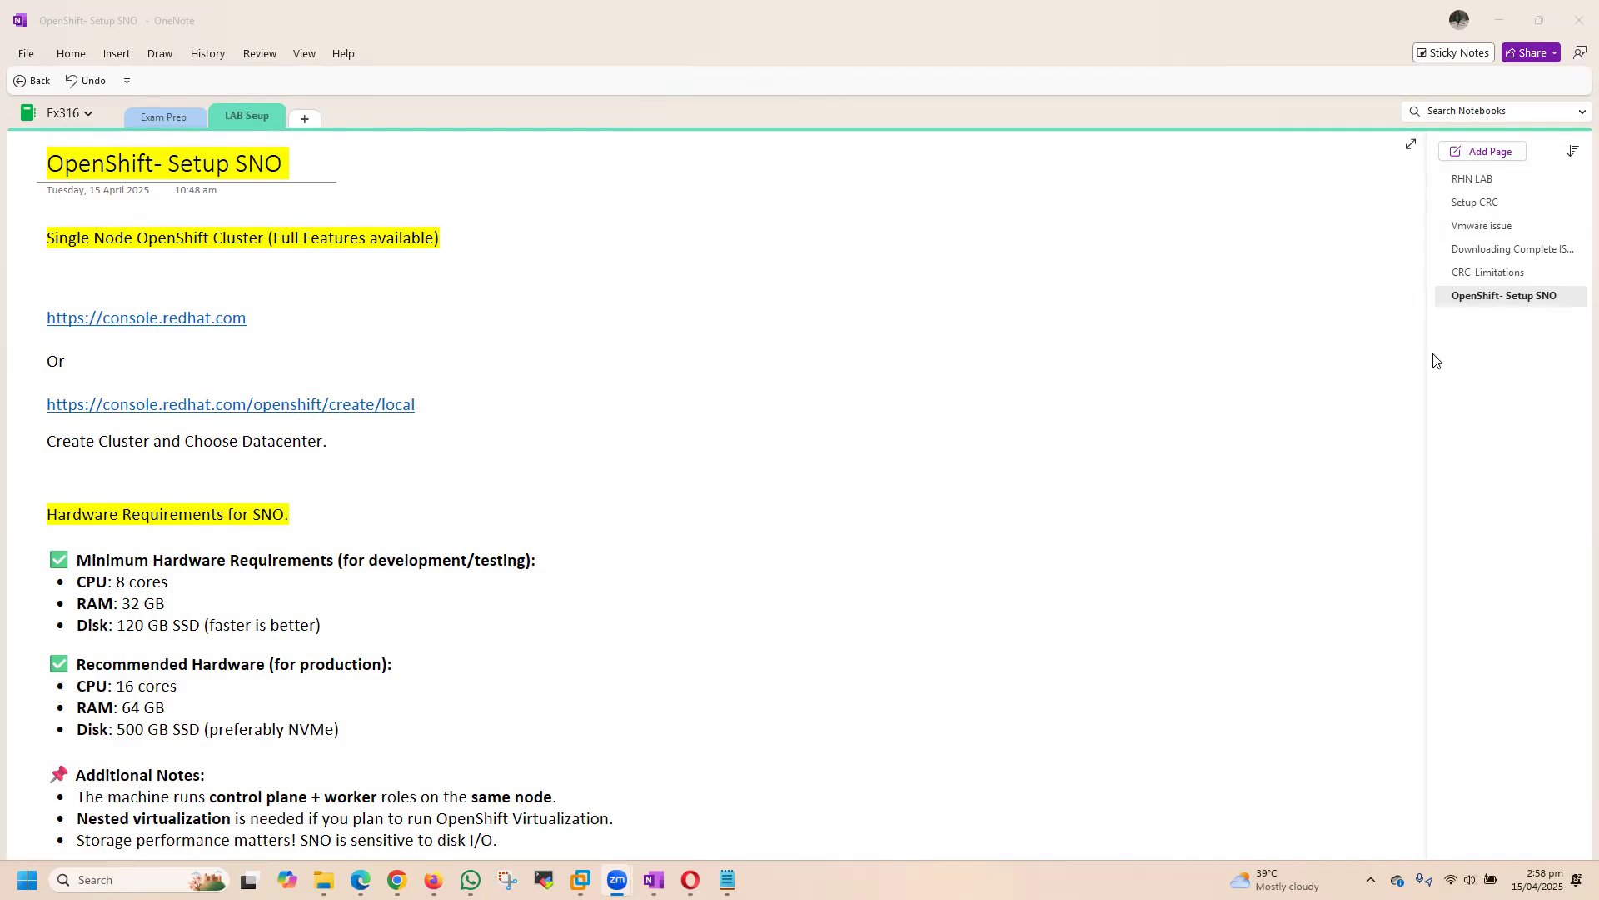
Step: Open the CRC-Limitations page and review the feature comparison between CRC and SNO
{"action": "left_click", "coordinate": [1485, 273]}
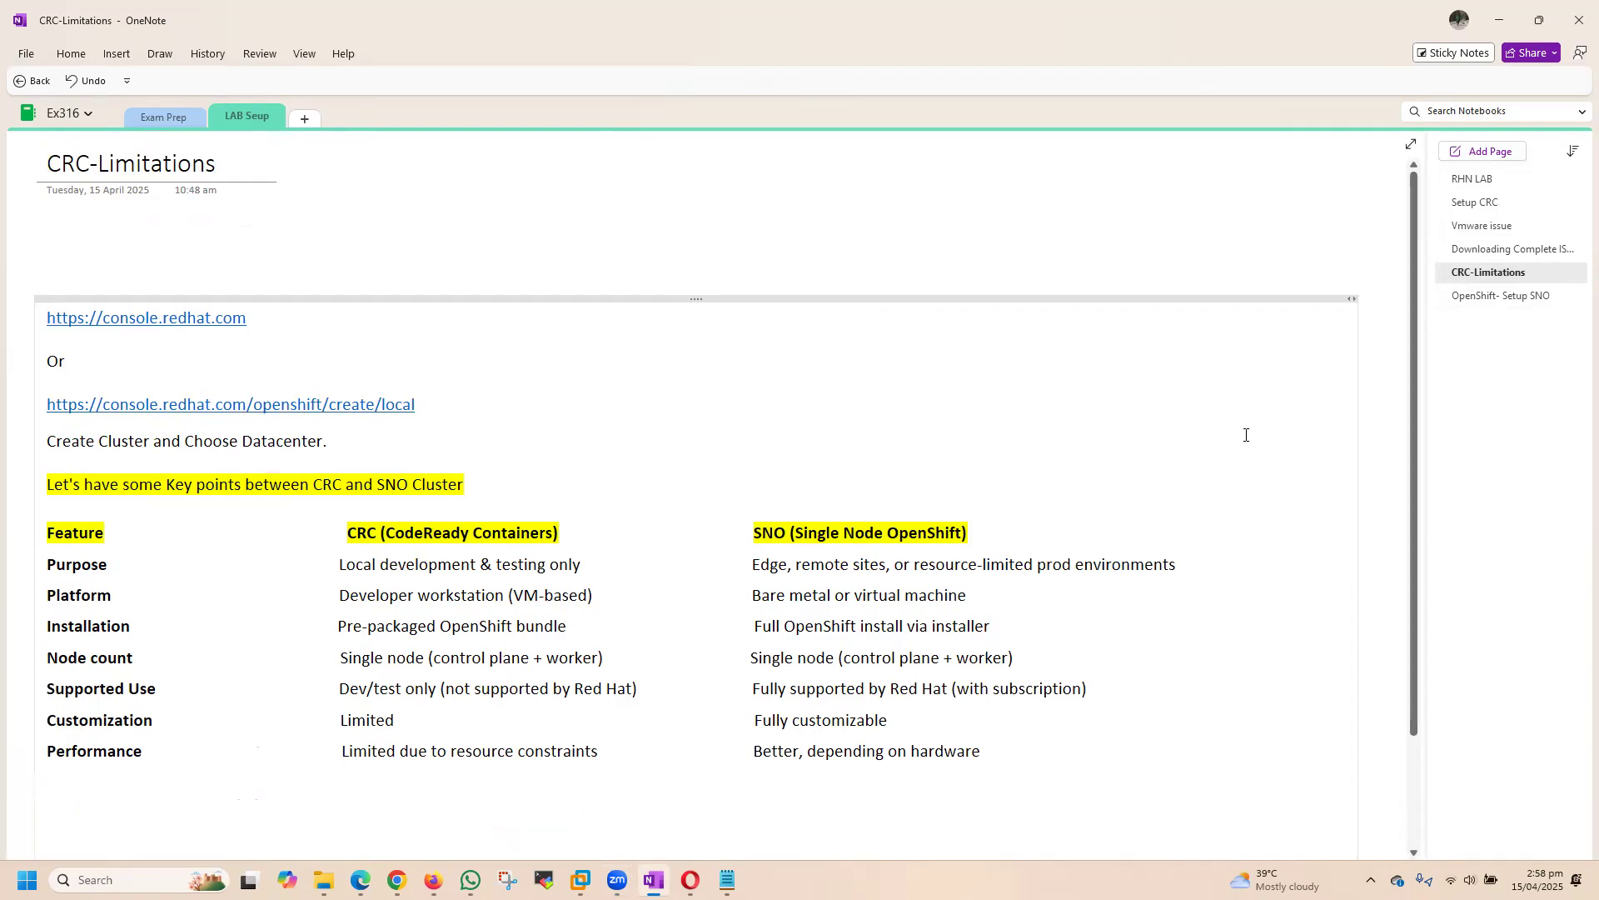
{"action": "scroll", "coordinate": [1246, 435], "scroll_direction": "down", "scroll_amount": 5}
{"action": "scroll", "coordinate": [1246, 434], "scroll_direction": "up", "scroll_amount": 4}
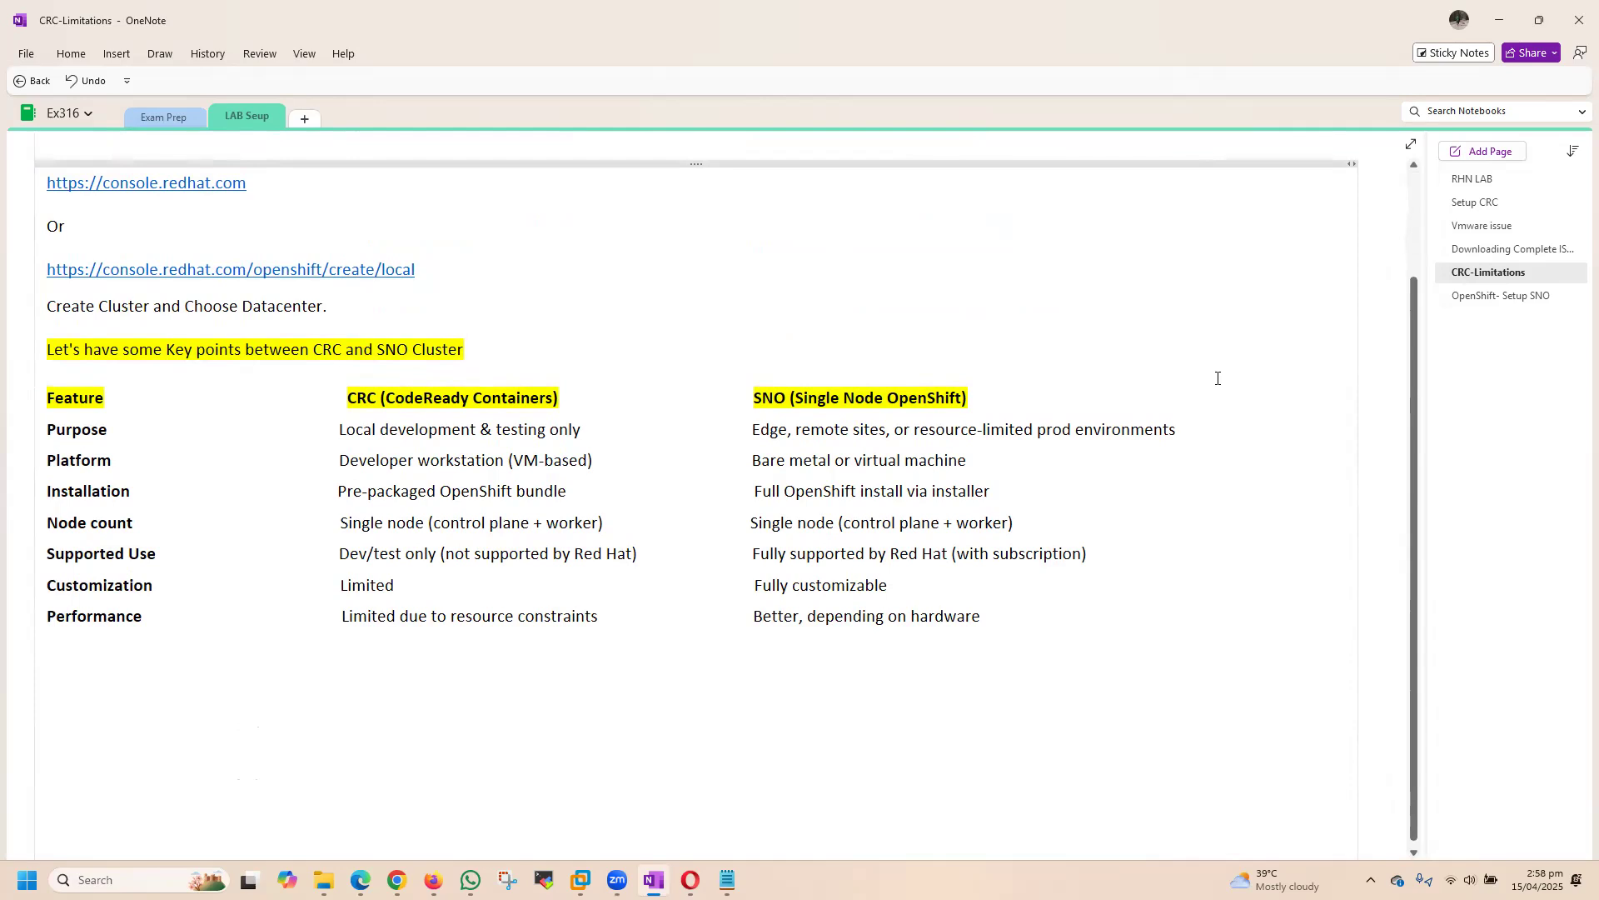
Step: Examine the Setup CRC page's notes and screenshots about installing the Virtualization Operator in CRC after increasing RAM and CPU
{"action": "left_click", "coordinate": [1471, 206]}
{"action": "scroll", "coordinate": [1083, 508], "scroll_direction": "down", "scroll_amount": 6}
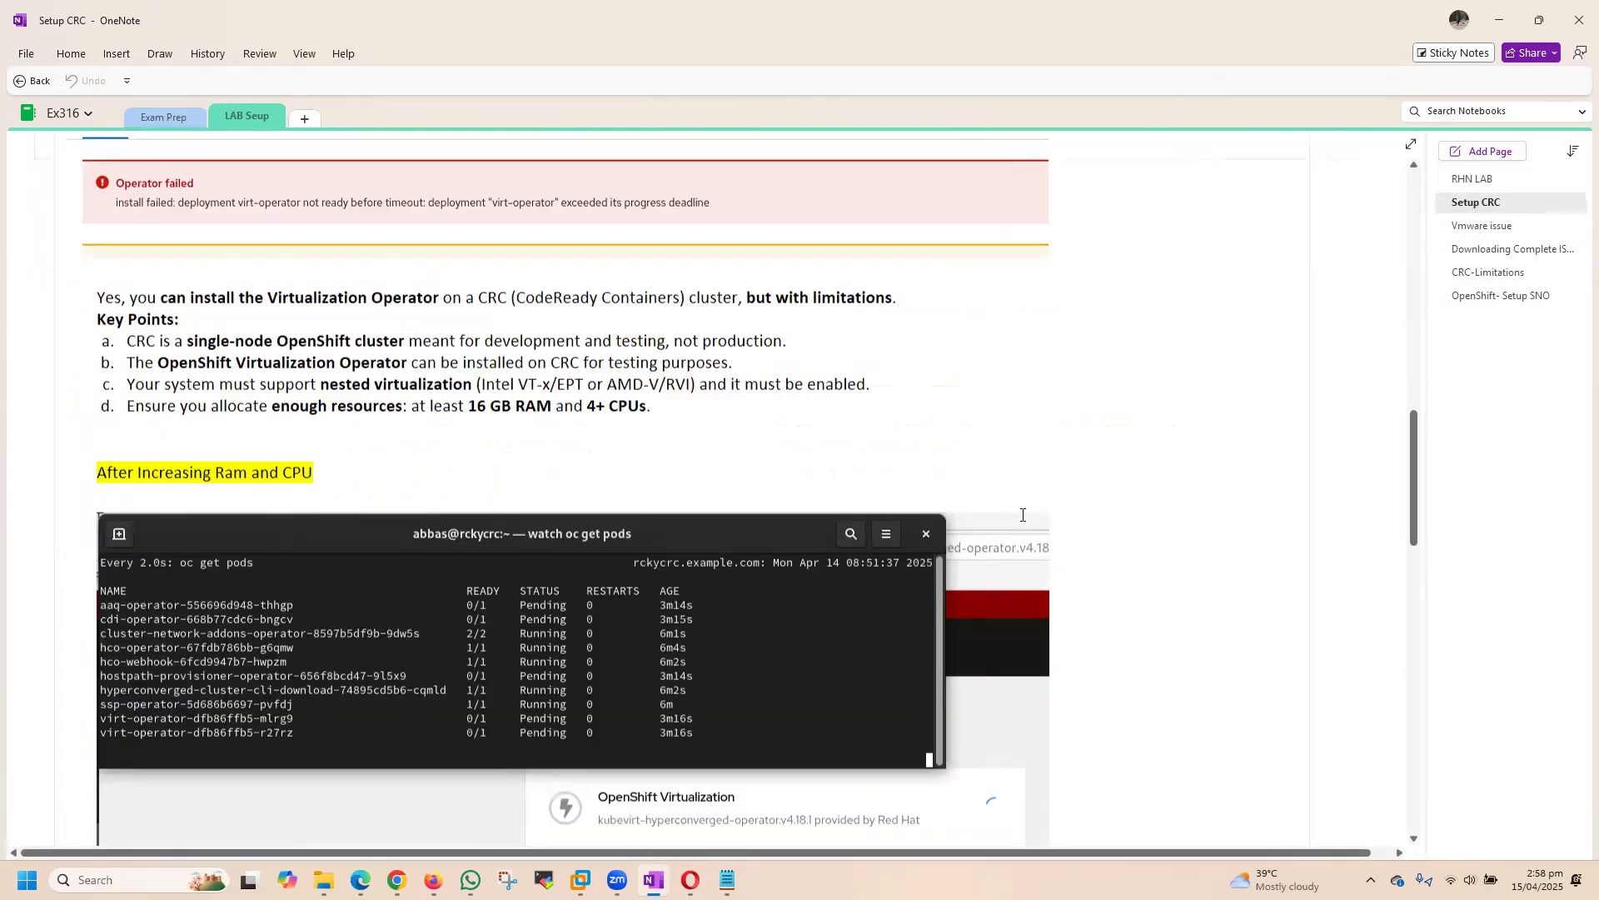
{"action": "scroll", "coordinate": [1174, 504], "scroll_direction": "up", "scroll_amount": 3}
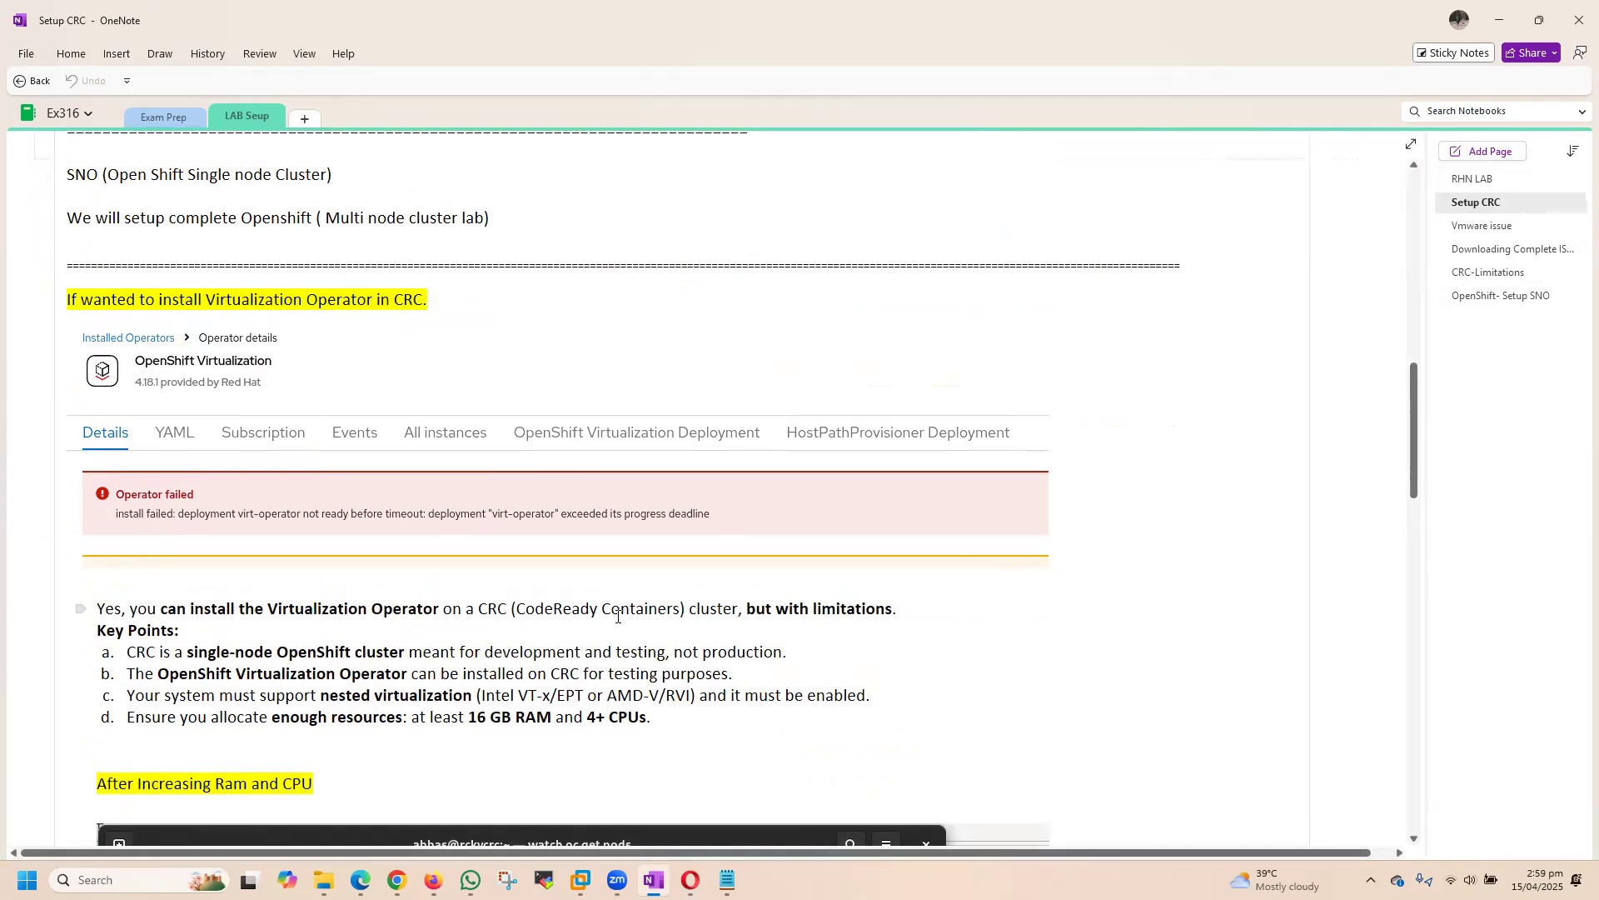
{"action": "scroll", "coordinate": [654, 627], "scroll_direction": "down", "scroll_amount": 3}
{"action": "scroll", "coordinate": [655, 627], "scroll_direction": "down", "scroll_amount": 7}
{"action": "scroll", "coordinate": [1085, 539], "scroll_direction": "up", "scroll_amount": 2}
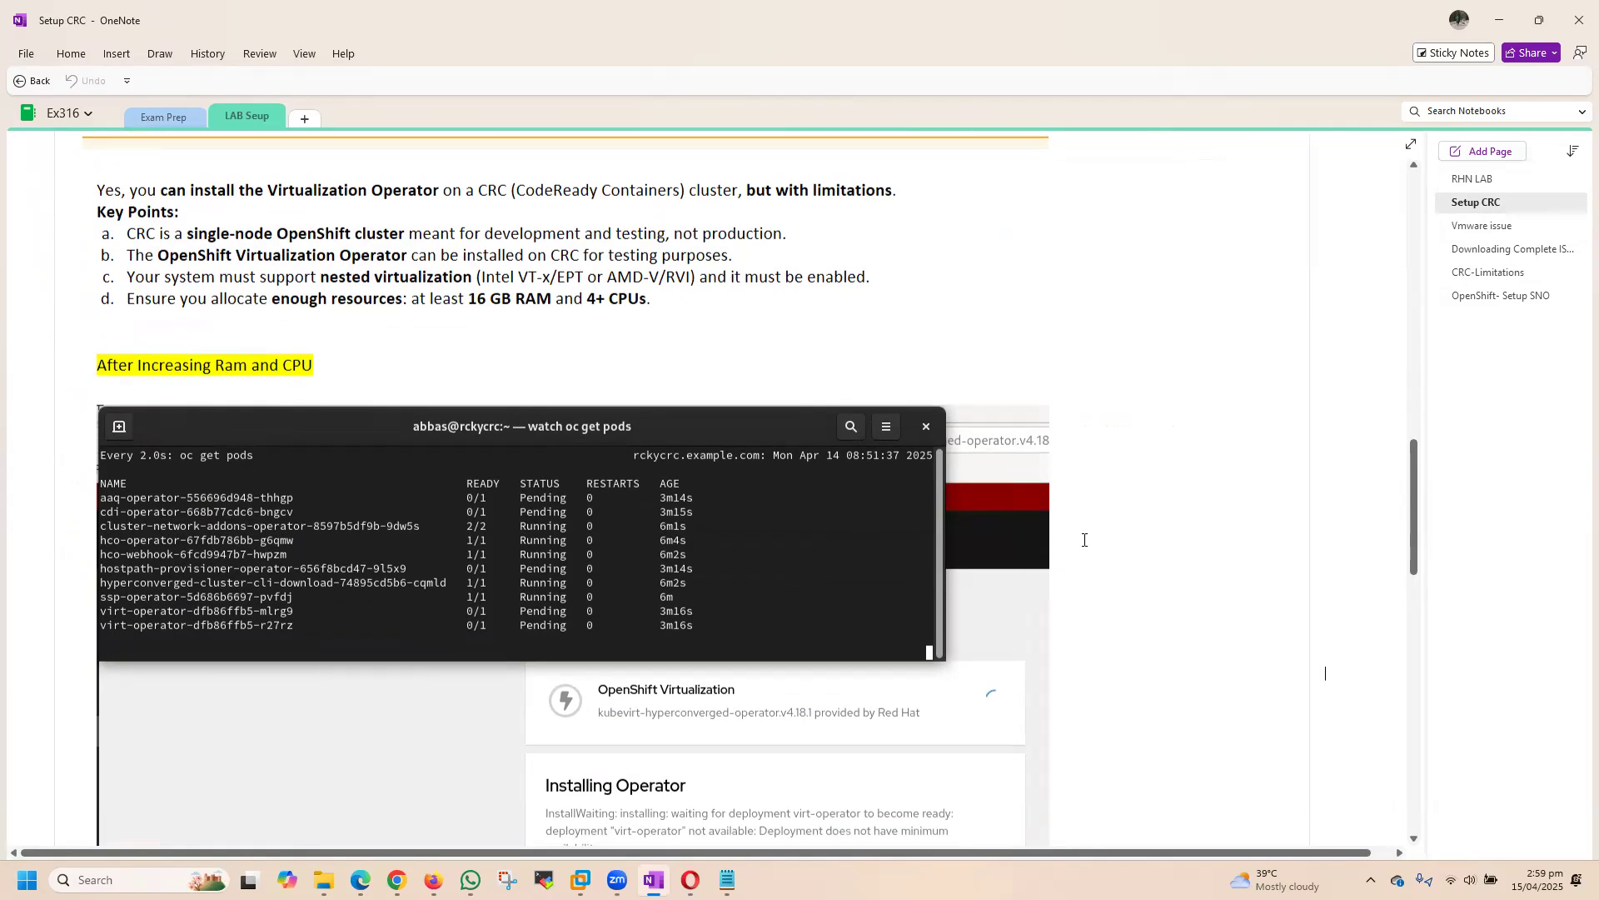
{"action": "scroll", "coordinate": [1084, 539], "scroll_direction": "down", "scroll_amount": 15}
{"action": "scroll", "coordinate": [1085, 540], "scroll_direction": "up", "scroll_amount": 10}
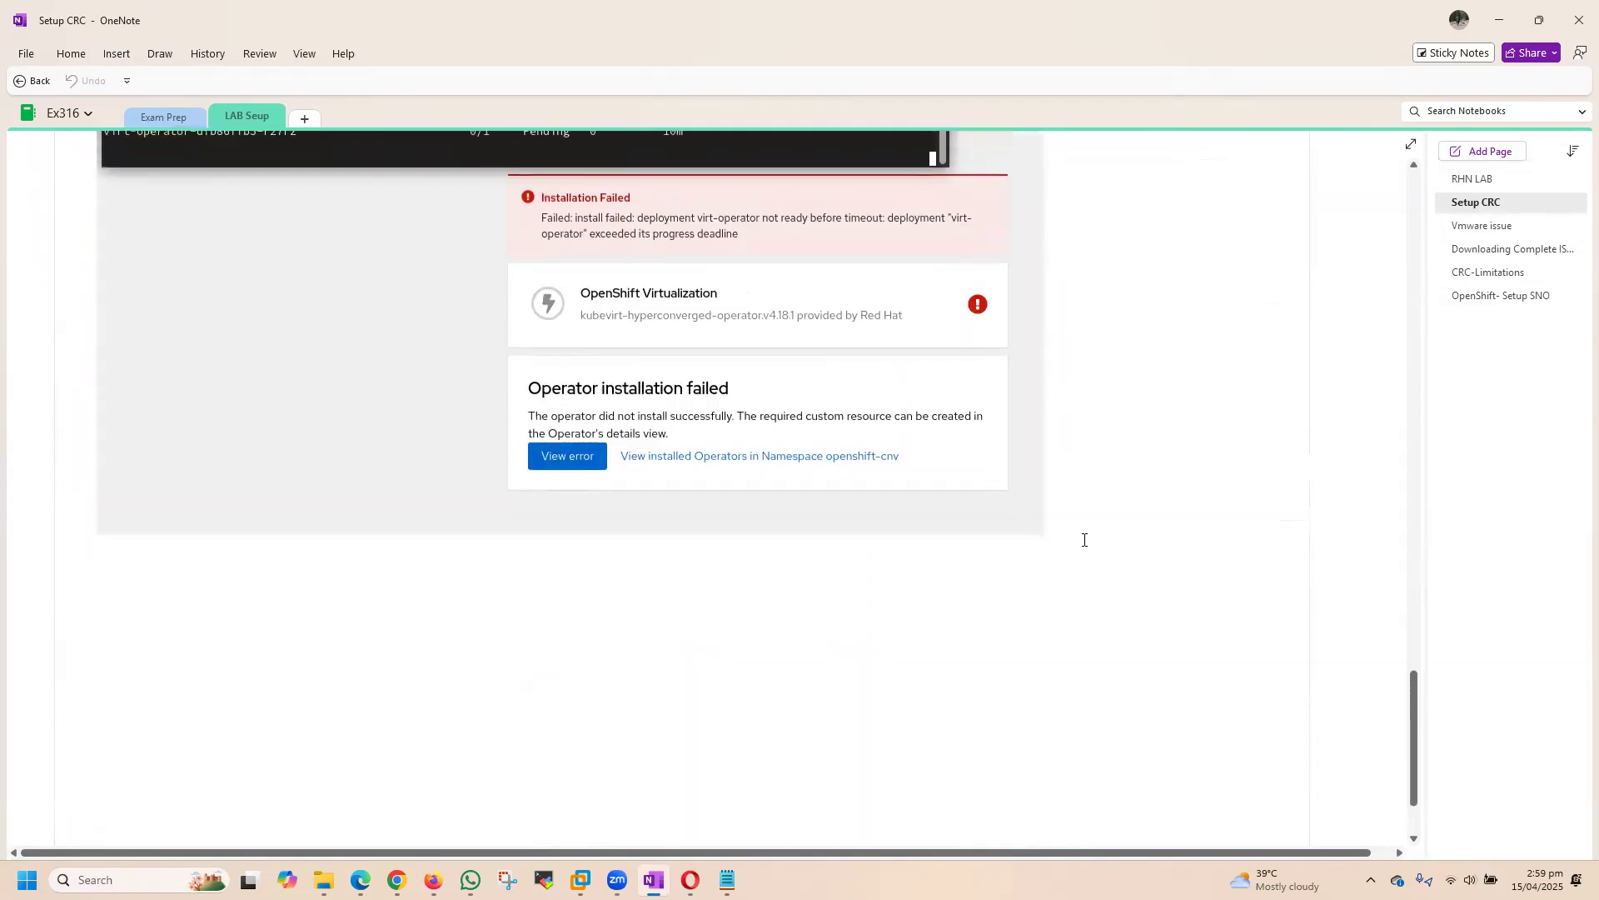
{"action": "scroll", "coordinate": [996, 443], "scroll_direction": "up", "scroll_amount": 7}
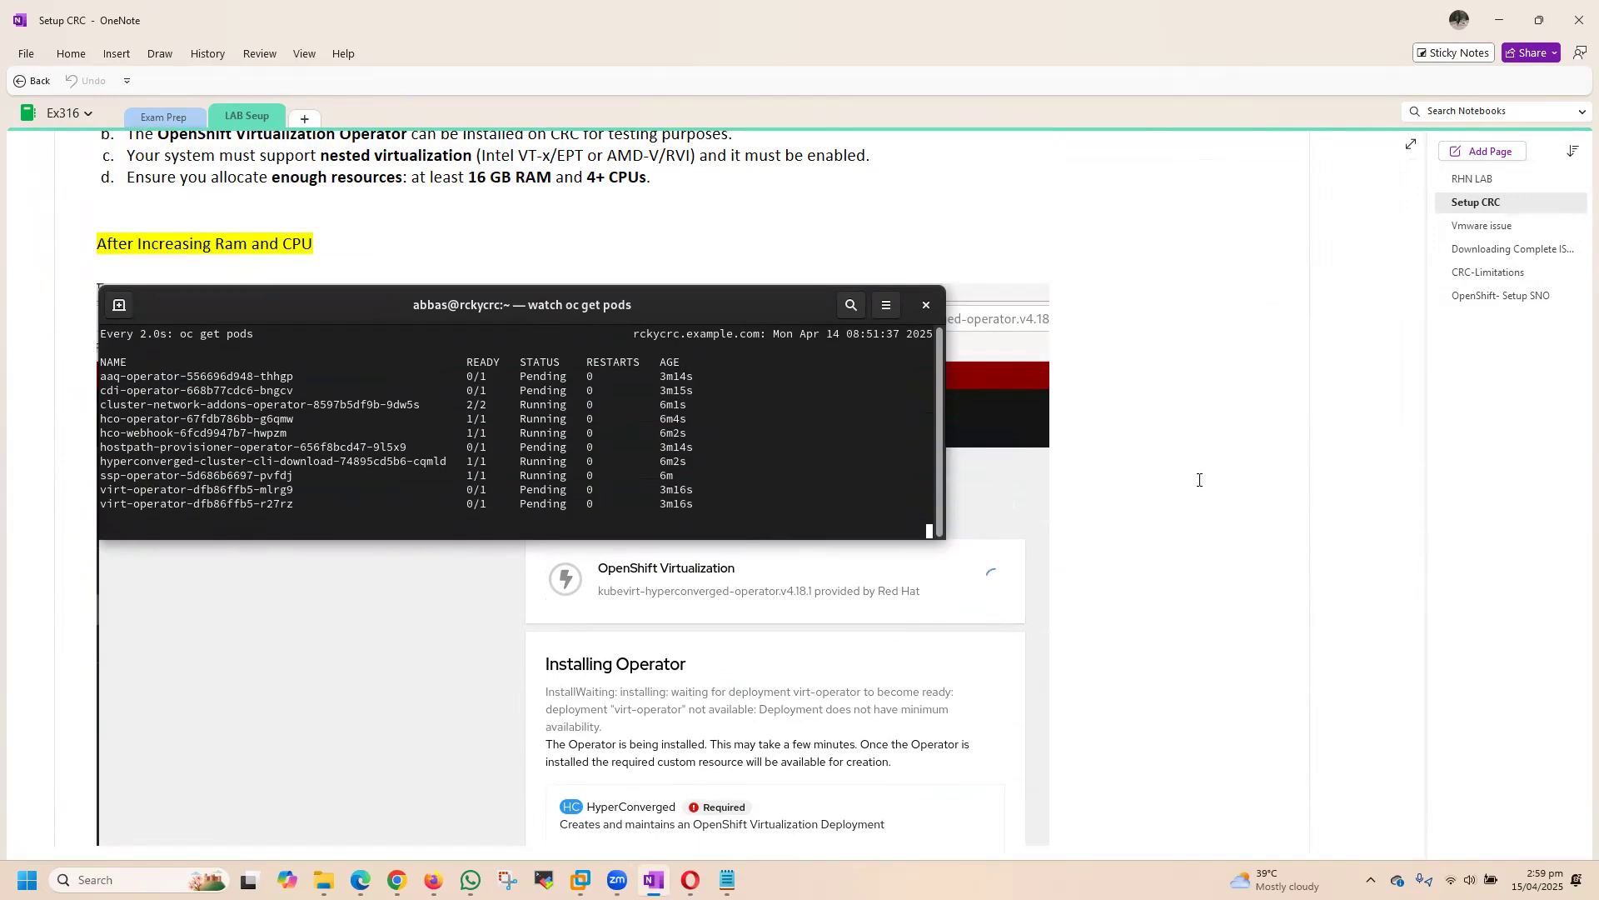
Step: Revisit the CRC and SNO comparison on the CRC-Limitations page and go back to the OpenShift- Setup SNO page
{"action": "left_click", "coordinate": [1475, 274]}
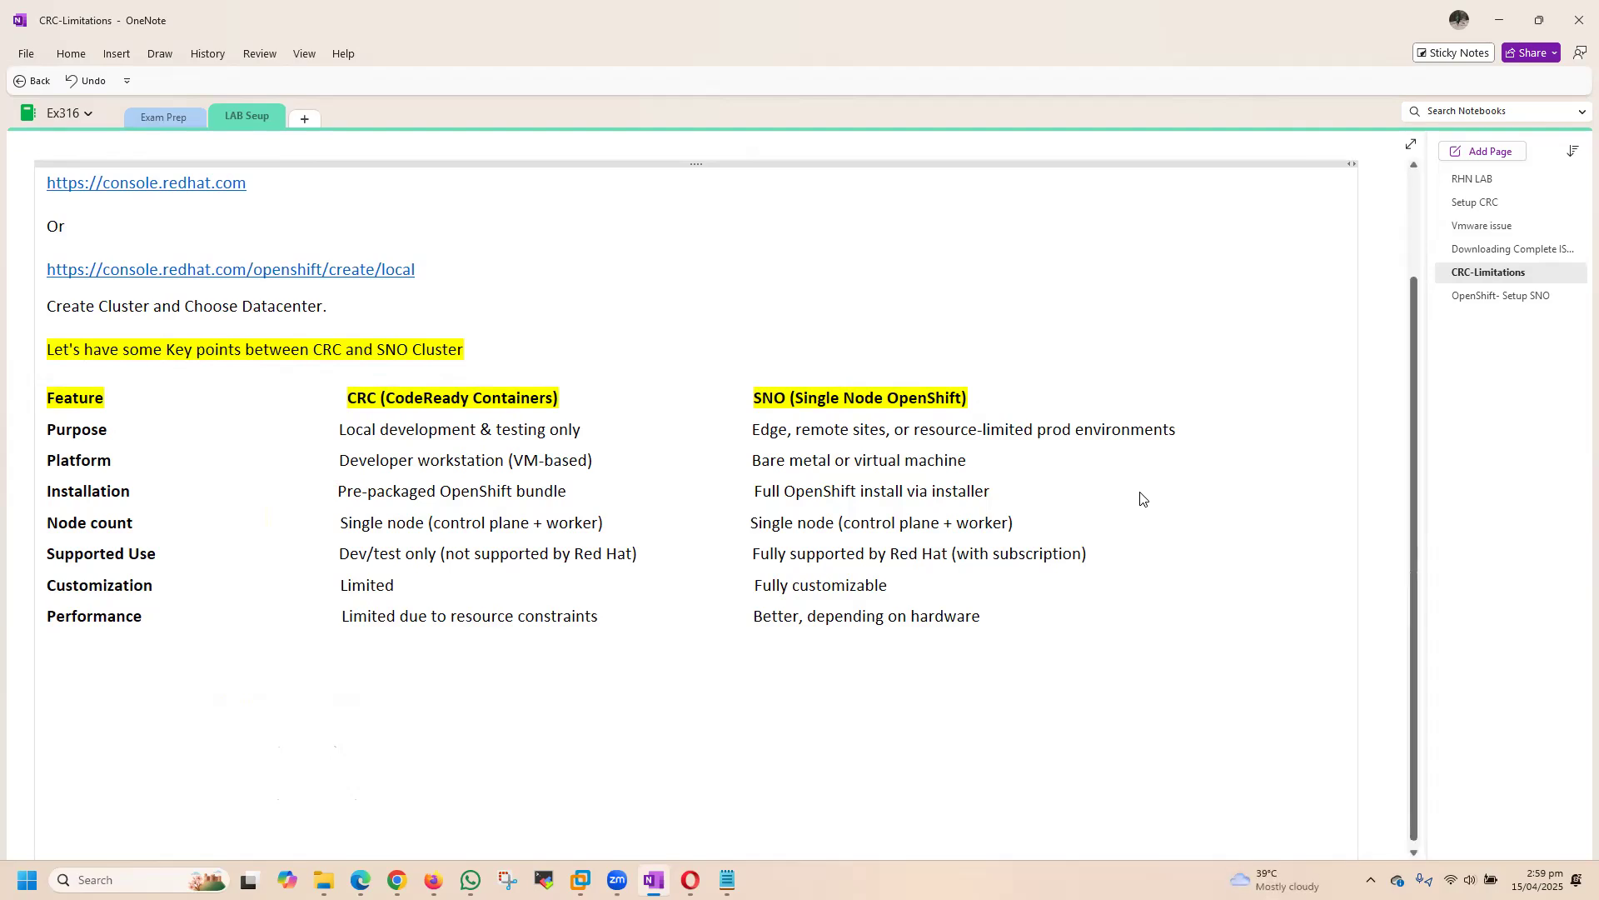
{"action": "left_click", "coordinate": [1515, 293]}
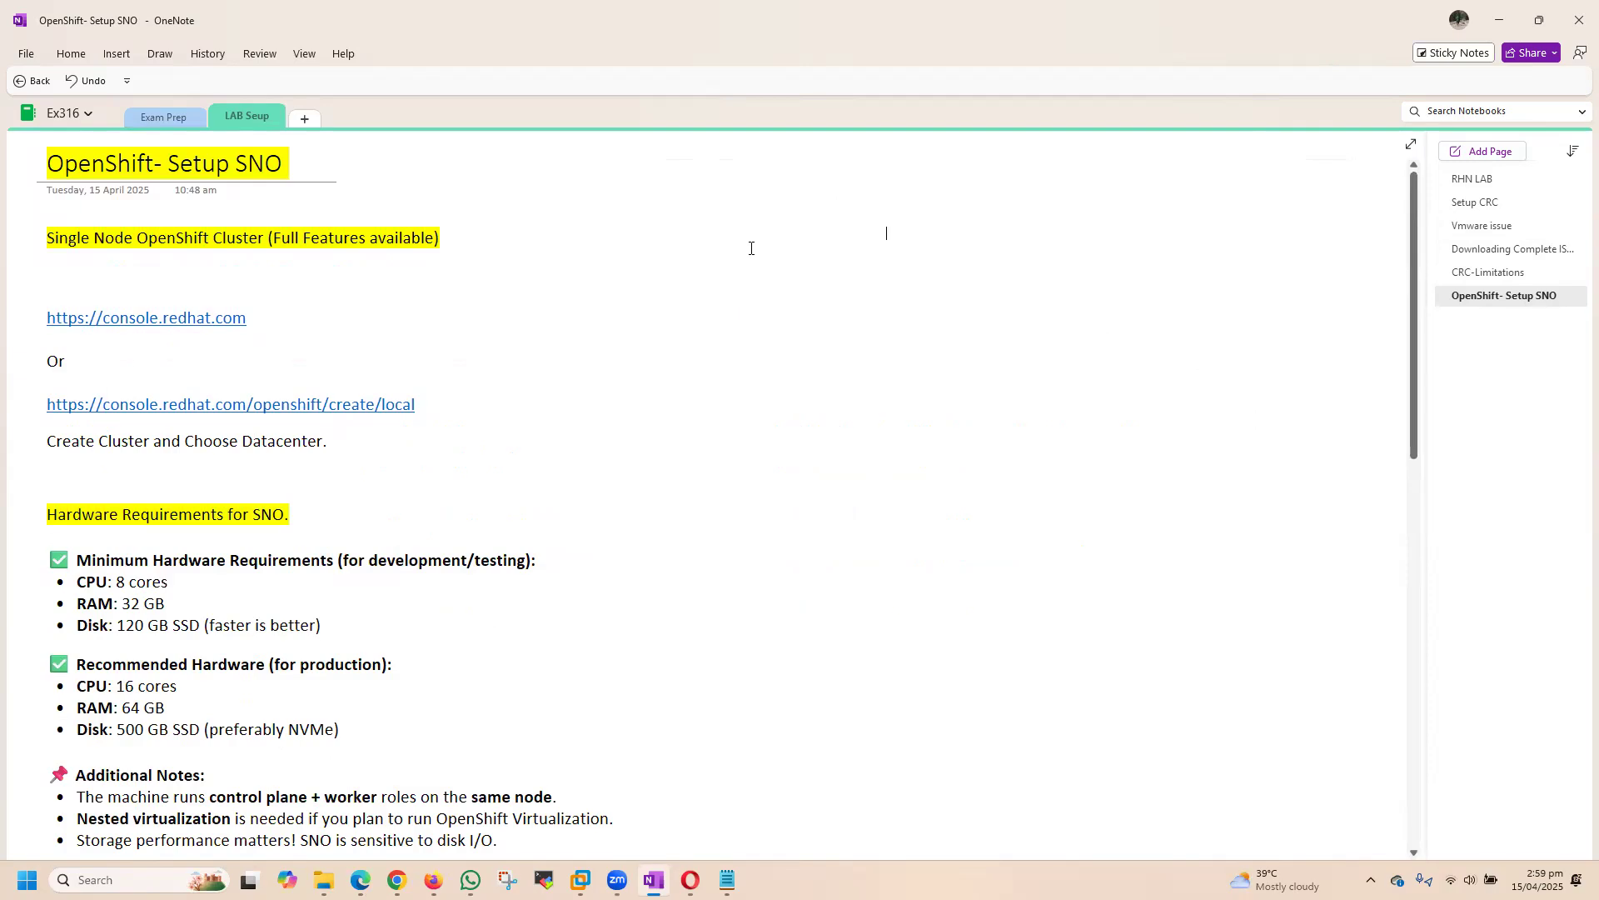
{"action": "left_click", "coordinate": [886, 236]}
Step: Switch to the untitled Notepad document and write the heading "Practice EX280 Exam Objectives"
{"action": "mouse_move", "coordinate": [727, 879]}
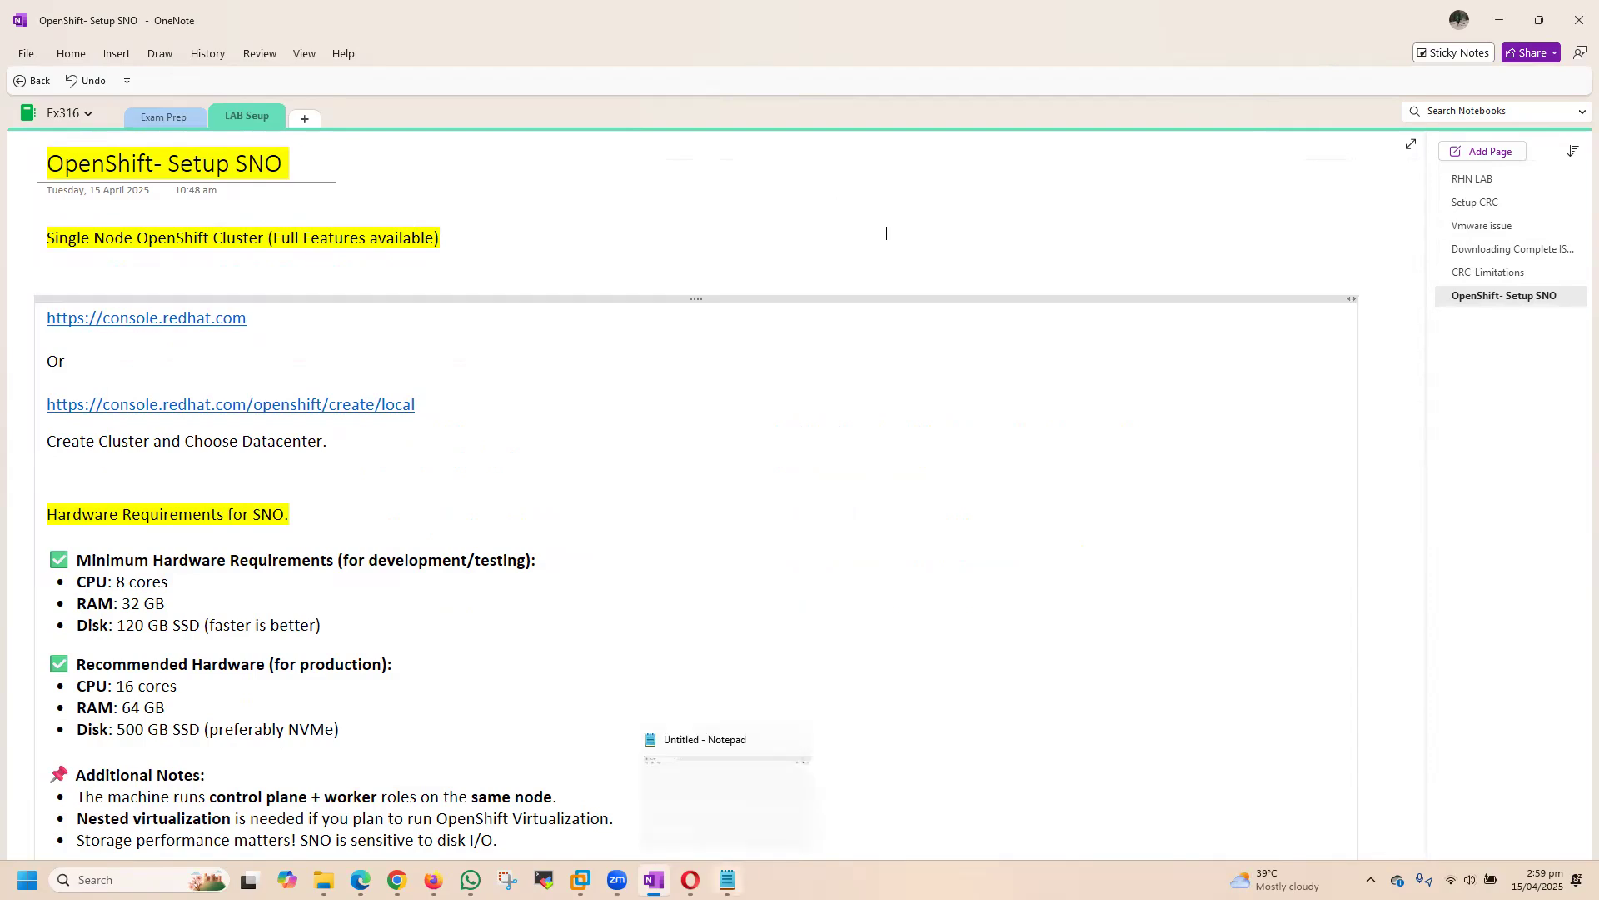
{"action": "left_click", "coordinate": [728, 783]}
{"action": "type", "text": "Practice EX2"}
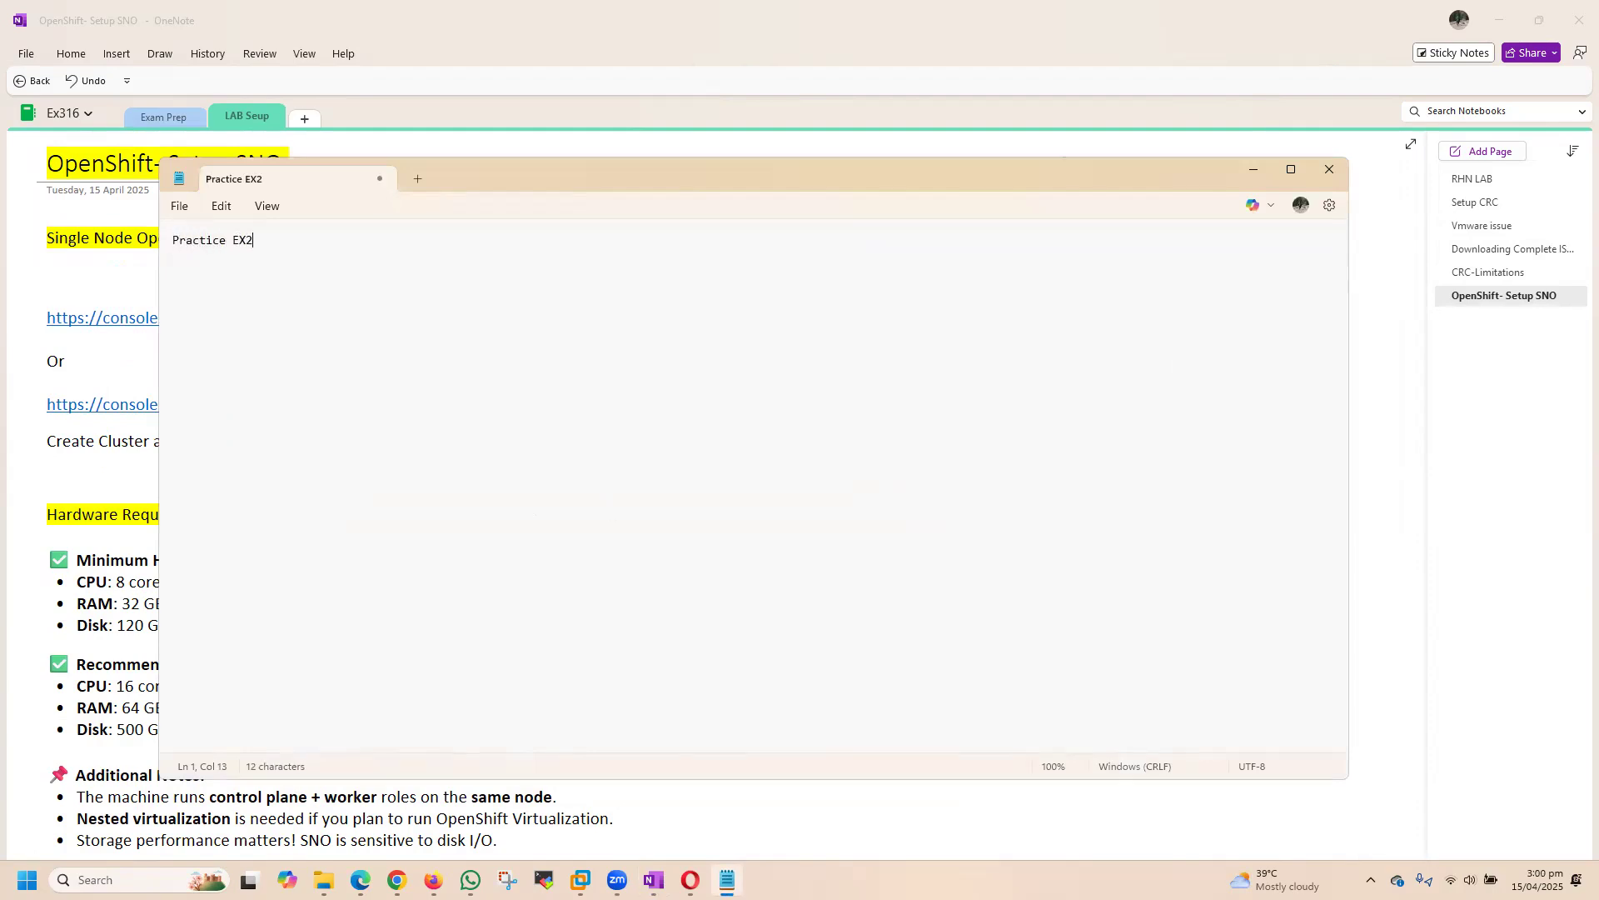
{"action": "type", "text": "80 Exam Obkect"}
{"action": "key", "text": "BackSpace"}
{"action": "key", "text": "BackSpace"}
{"action": "key", "text": "BackSpace"}
{"action": "key", "text": "BackSpace"}
{"action": "type", "text": "jectives"}
Step: Set the Notepad font size to 14 and return to the end of the heading
{"action": "left_click_drag", "start_coordinate": [387, 248], "coordinate": [170, 241]}
{"action": "left_click", "coordinate": [222, 208]}
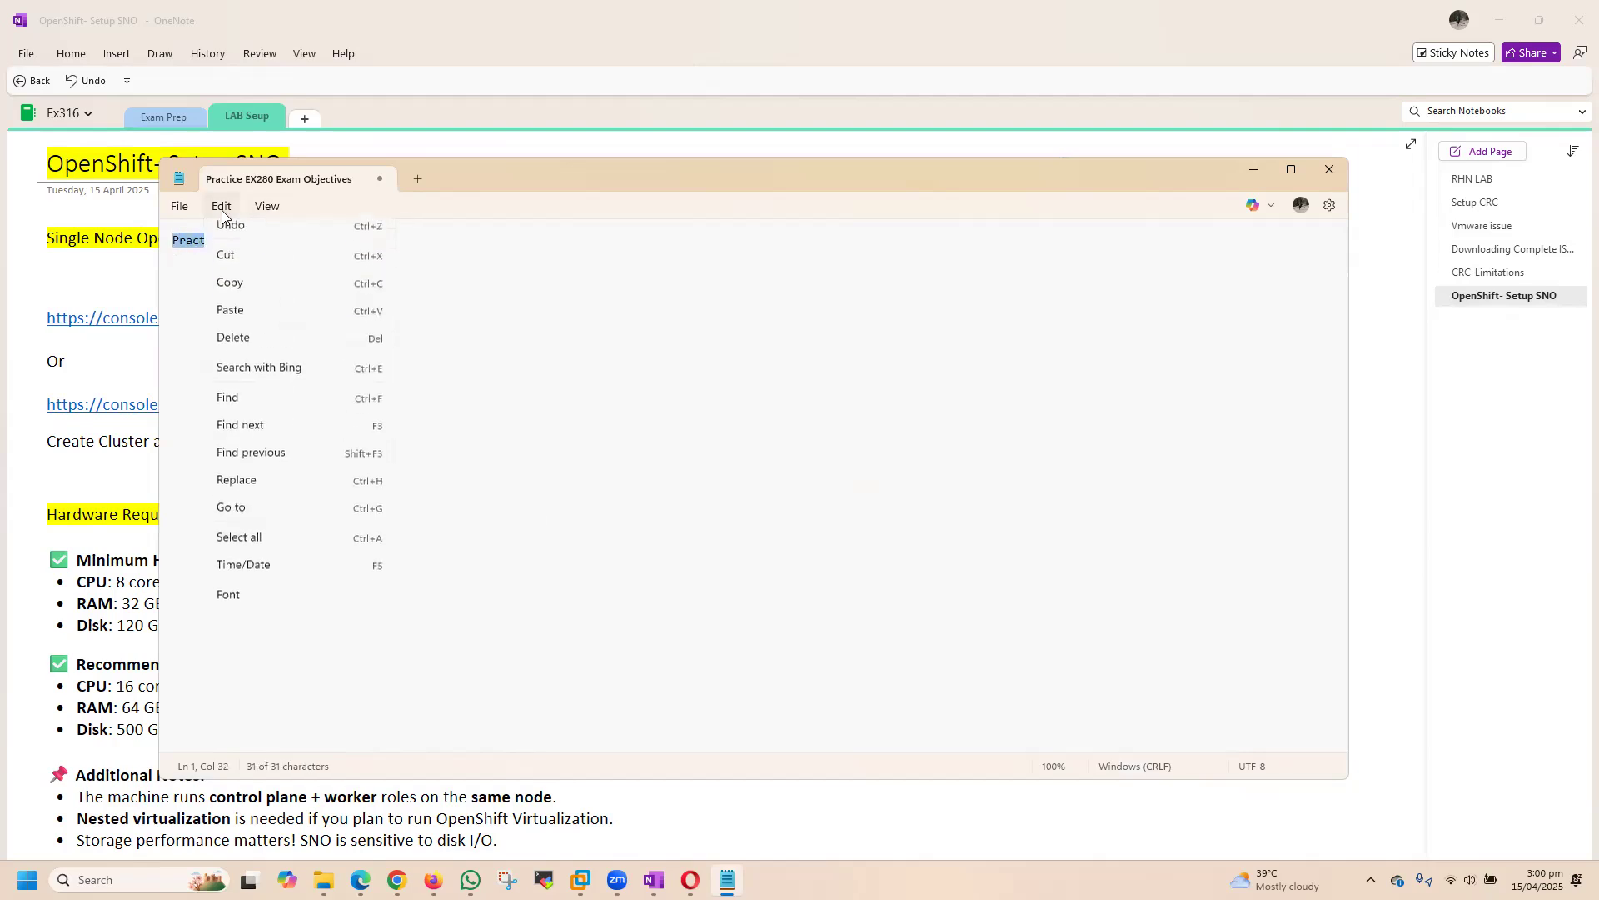
{"action": "left_click", "coordinate": [320, 612]}
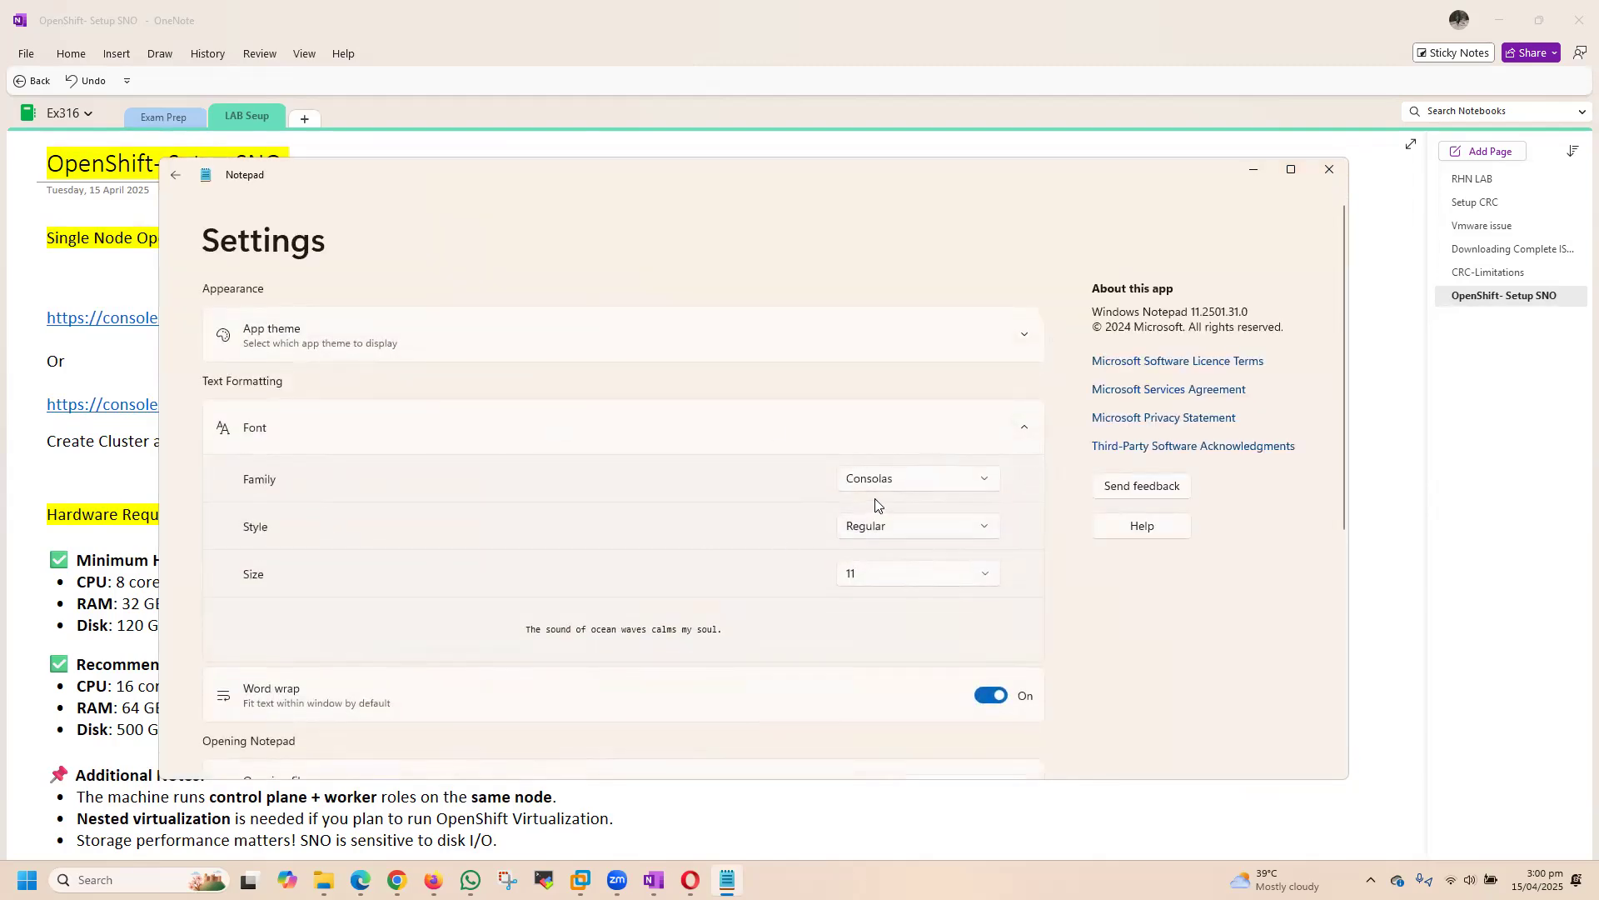
{"action": "left_click", "coordinate": [984, 575]}
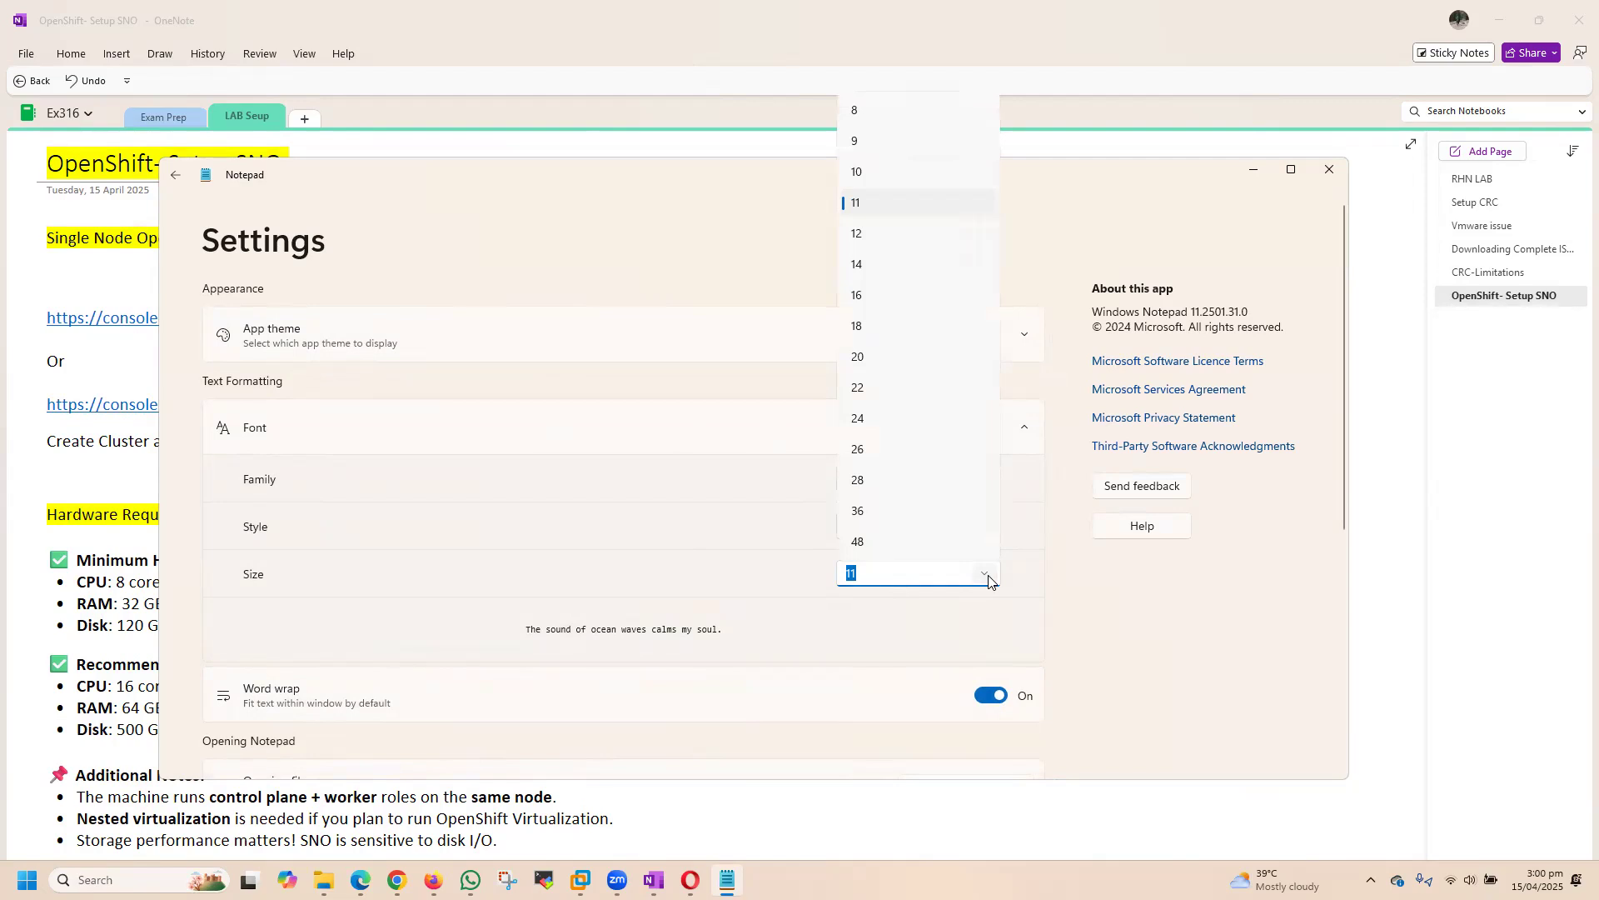
{"action": "left_click", "coordinate": [871, 264]}
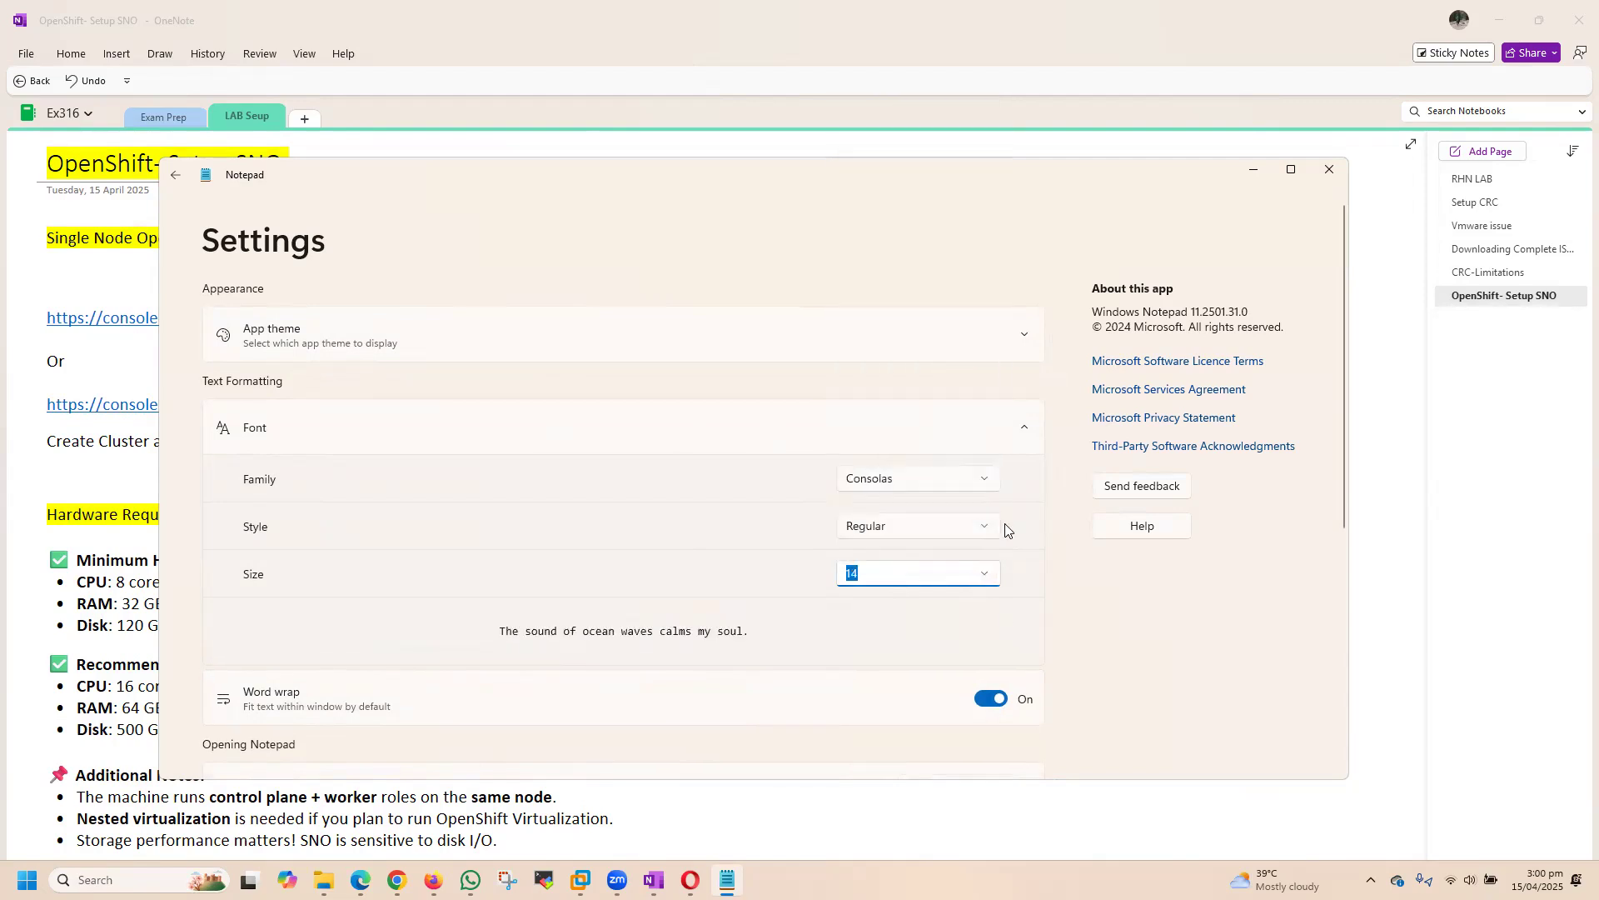
{"action": "left_click", "coordinate": [176, 174]}
{"action": "left_click", "coordinate": [488, 287]}
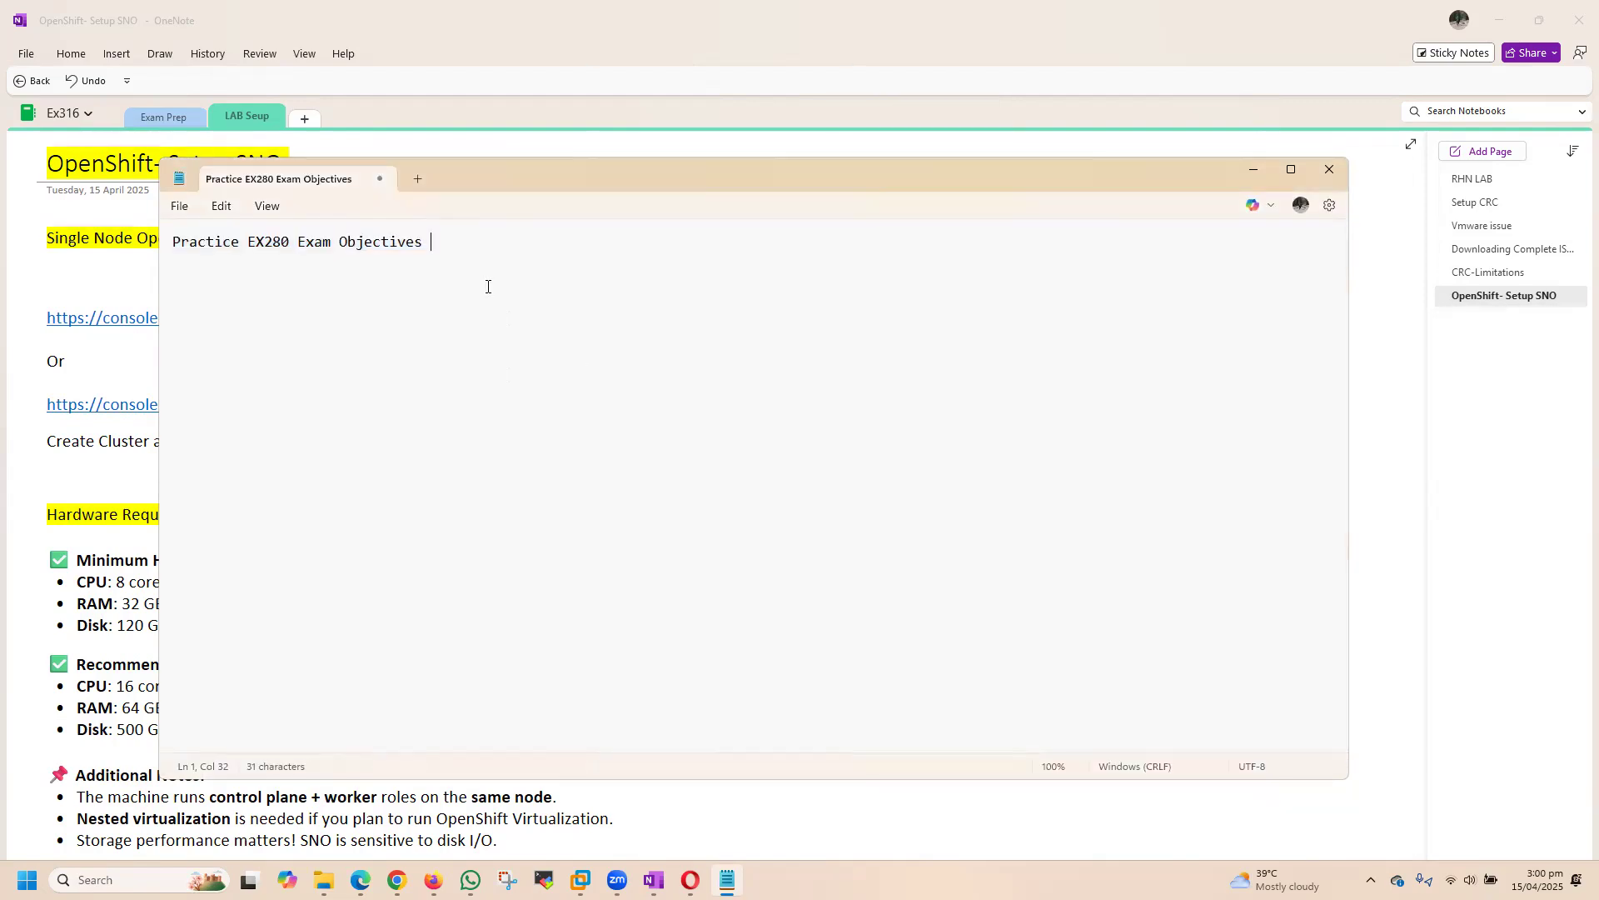
Step: Append "--" to the heading and, below blank lines, add the line "CRC --- ( Local LAB"
{"action": "key", "text": "BackSpace"}
{"action": "type", "text": "--"}
{"action": "key", "text": "Return"}
{"action": "key", "text": "Return"}
{"action": "key", "text": "Return"}
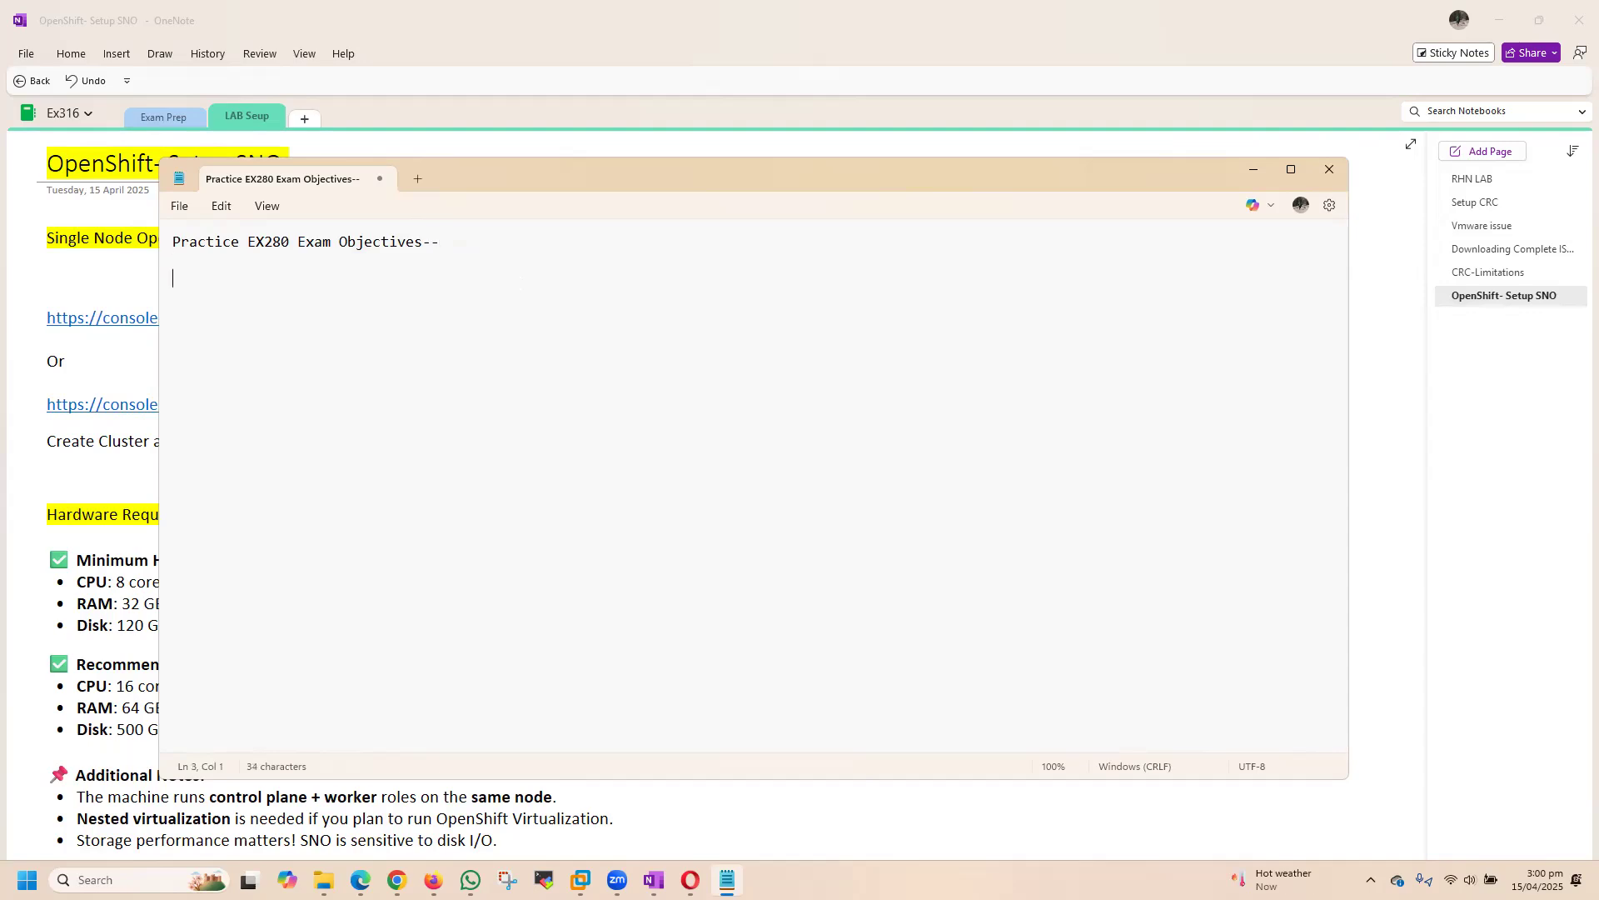
{"action": "type", "text": "CRC ---"}
{"action": "type", "text": " ( L"}
{"action": "type", "text": "ocal LAB "}
{"action": "type", "text": "S"}
Step: Add the line "Sandbox (For Cloud)" directly below the CRC line
{"action": "key", "text": "BackSpace"}
{"action": "type", "text": "Sandn"}
{"action": "type", "text": "ox"}
{"action": "key", "text": "BackSpace"}
{"action": "key", "text": "BackSpace"}
{"action": "key", "text": "BackSpace"}
{"action": "type", "text": "box (For Cla"}
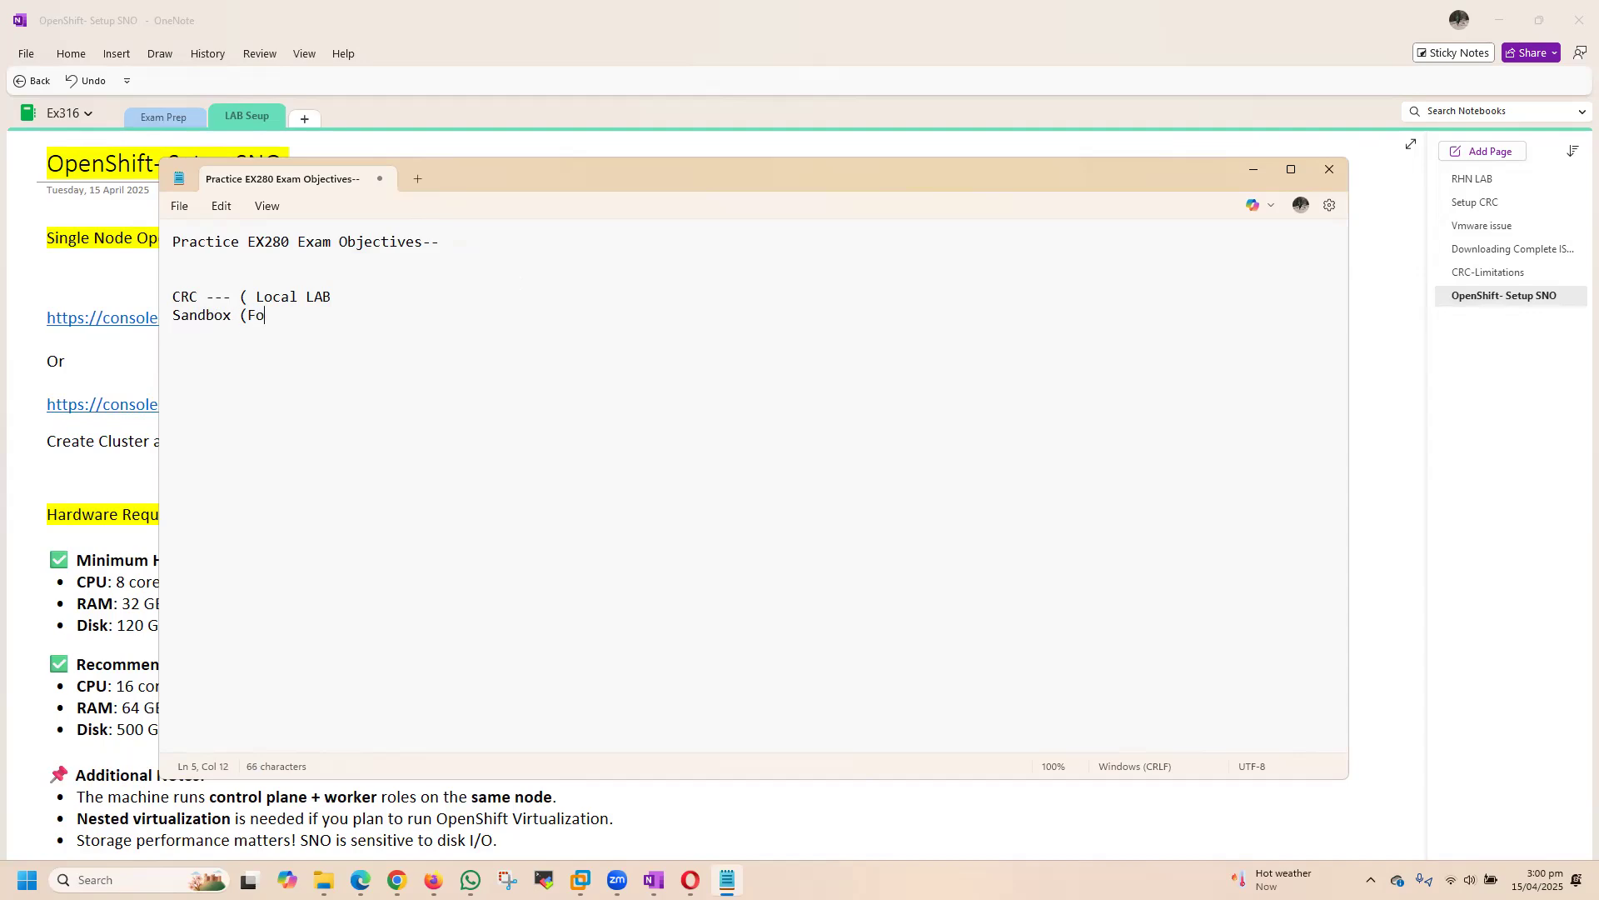
{"action": "key", "text": "BackSpace"}
{"action": "type", "text": "oud)"}
{"action": "key", "text": "ctrl+s"}
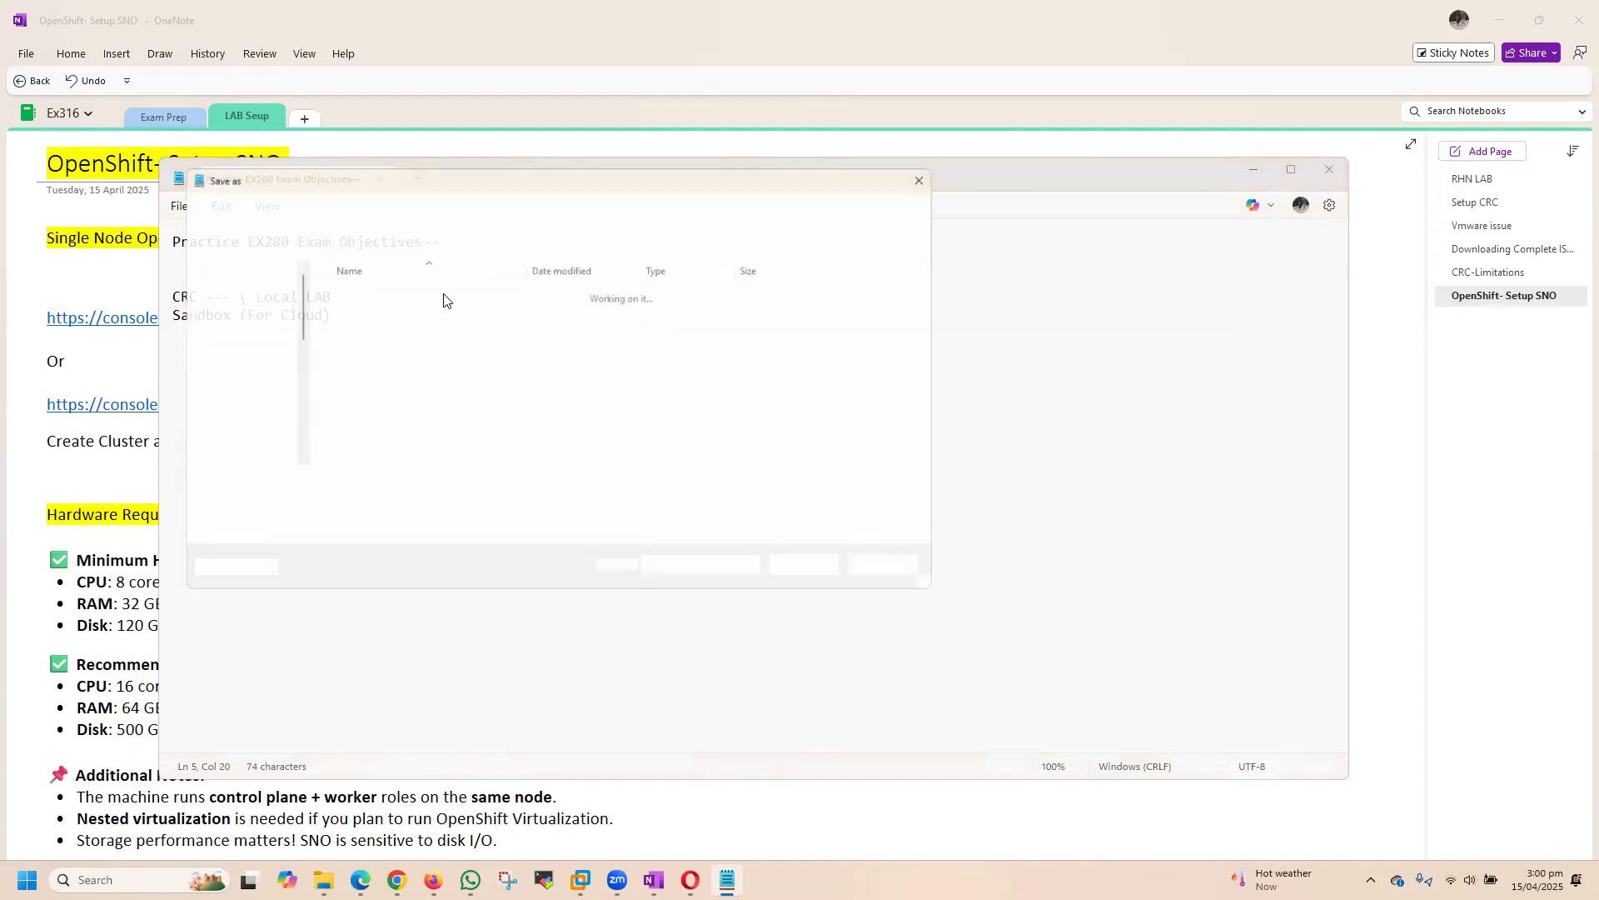
{"action": "left_click", "coordinate": [891, 573]}
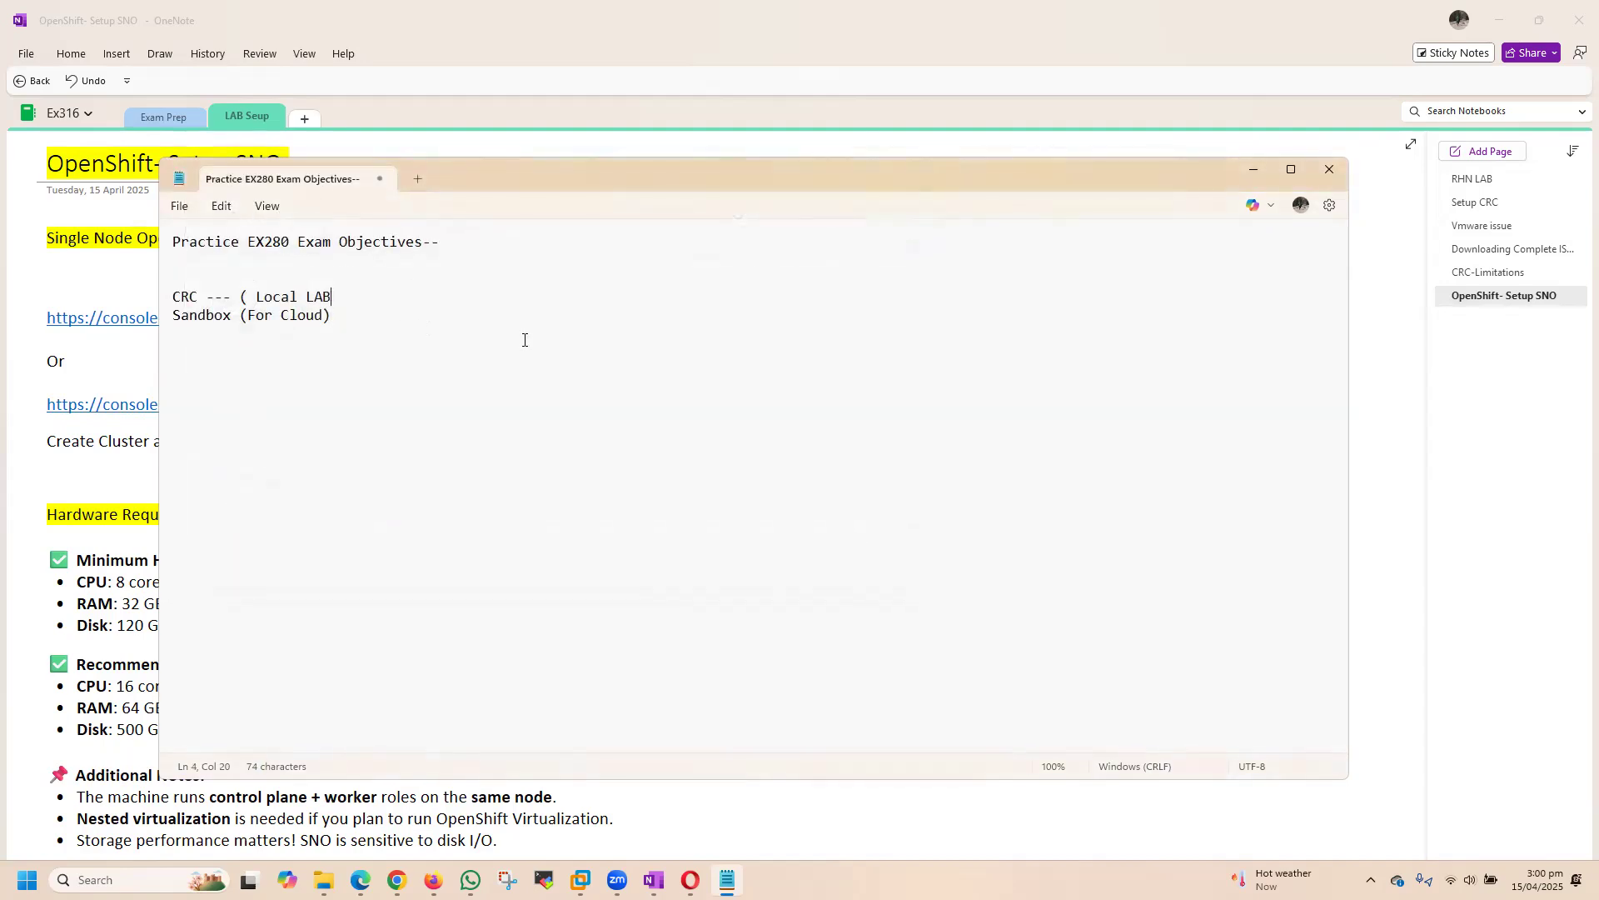
Step: Close the parenthesis on the CRC line and add a separator row of equals signs below the Sandbox line
{"action": "type", "text": ")"}
{"action": "double_click", "coordinate": [175, 301]}
{"action": "triple_click", "coordinate": [213, 320]}
{"action": "left_click", "coordinate": [319, 368]}
{"action": "left_click", "coordinate": [334, 317]}
{"action": "type", "text": "=============================="}
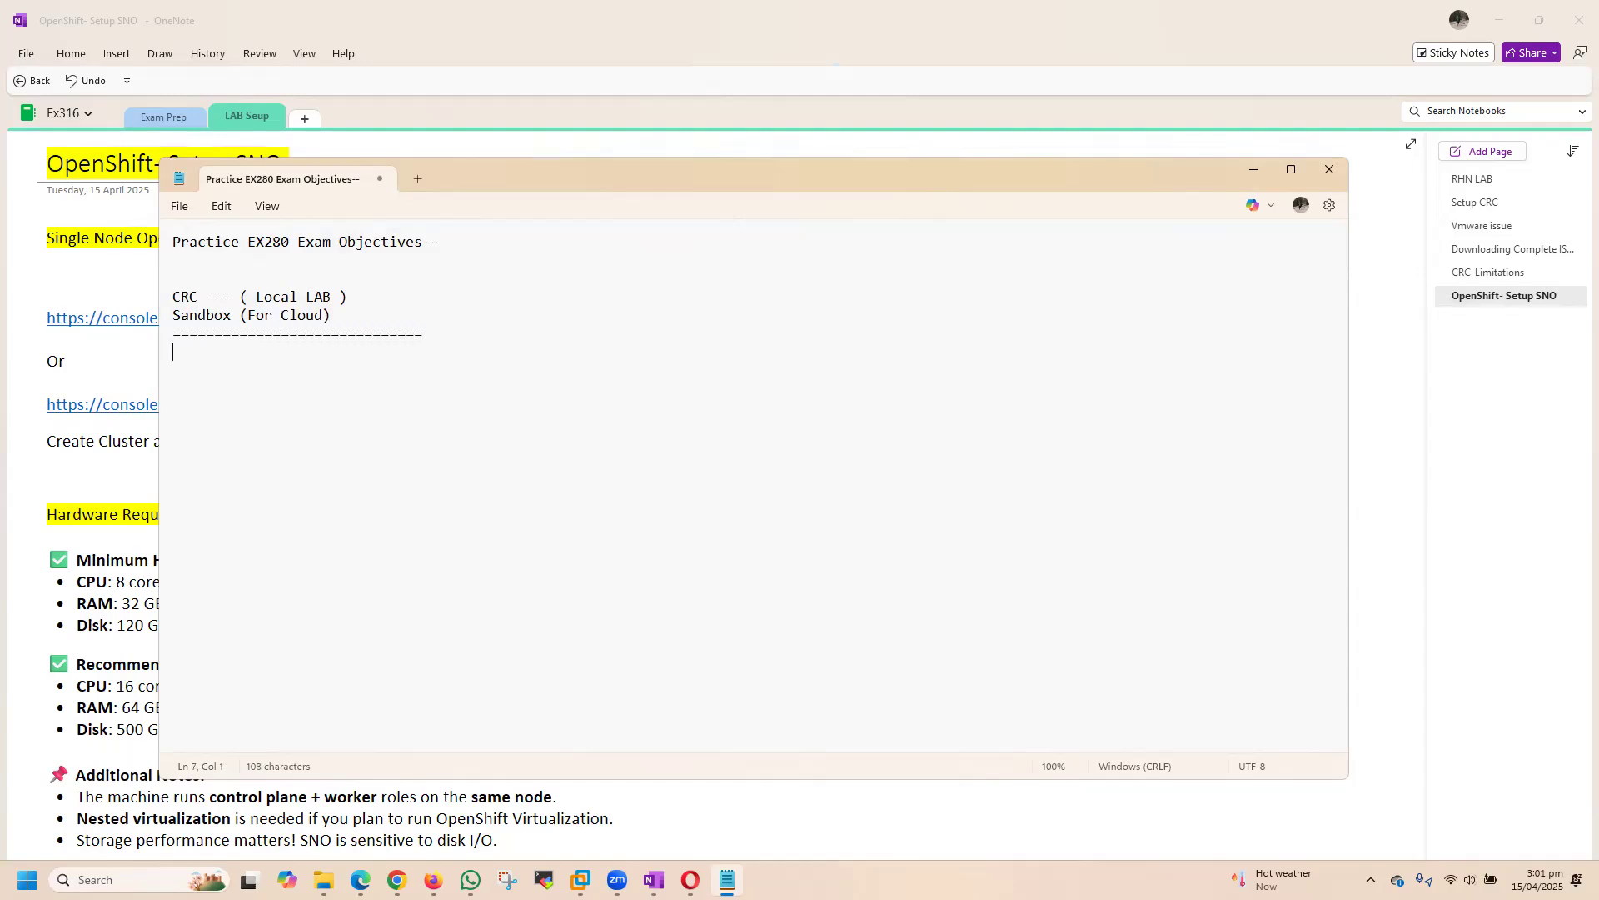
{"action": "type", "text": "SNO "}
{"action": "type", "text": "Mul"}
Step: Add the lines "SNO" and "Multinode Cluster --" below the separator
{"action": "key", "text": "BackSpace"}
{"action": "type", "text": "ltinode Cluster --"}
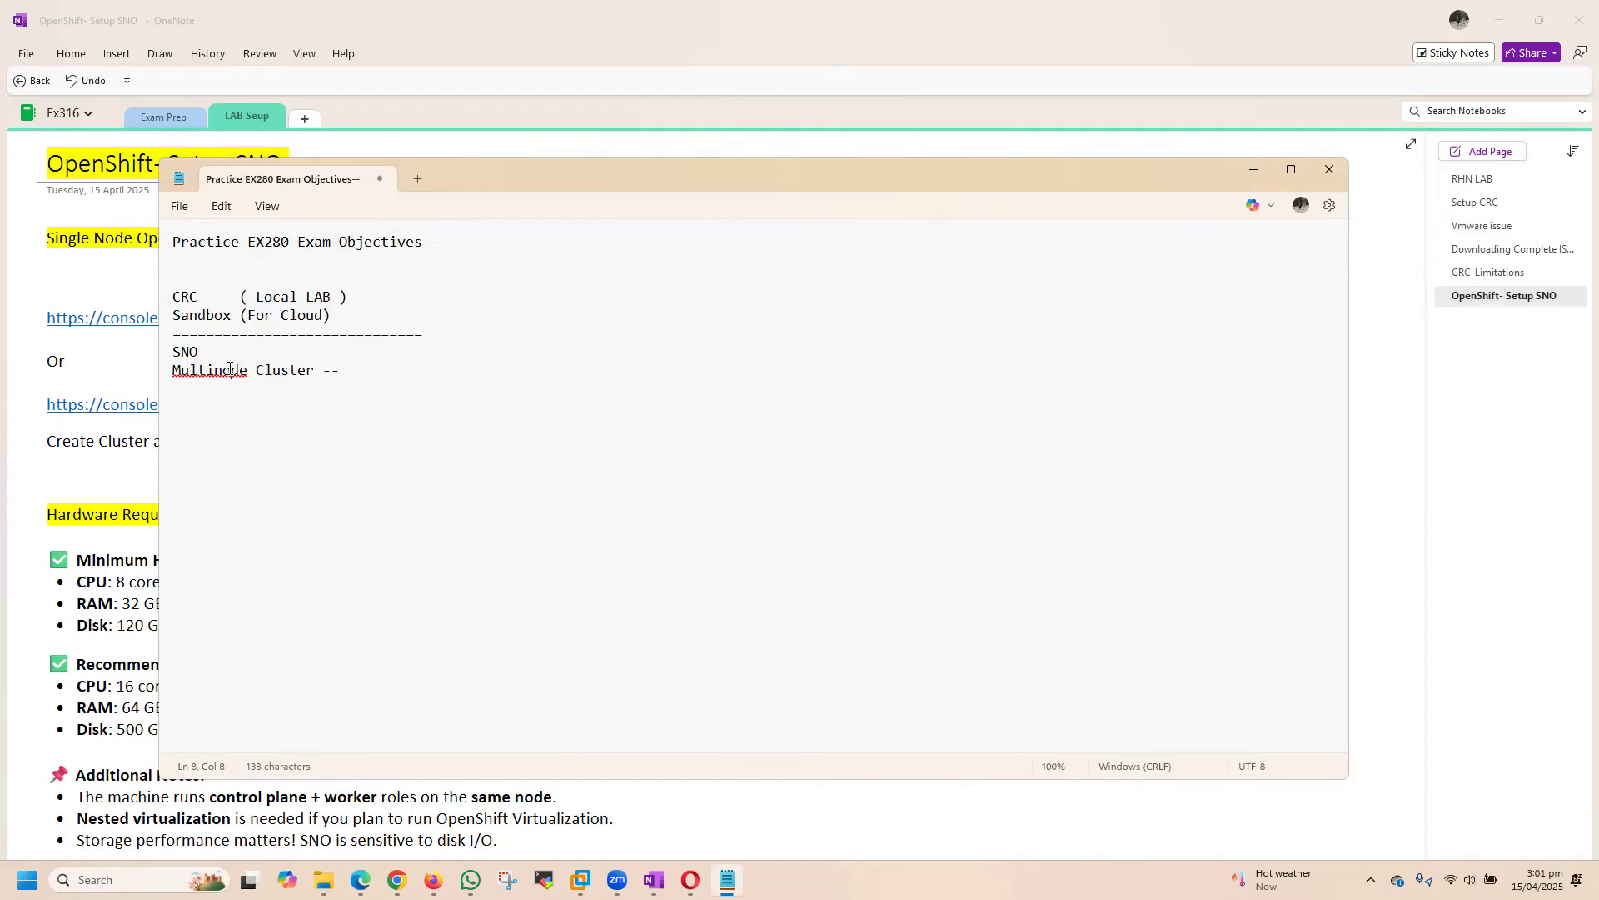
Step: Correct "Multinode" to "Multi Node" in the cluster line
{"action": "right_click", "coordinate": [231, 371]}
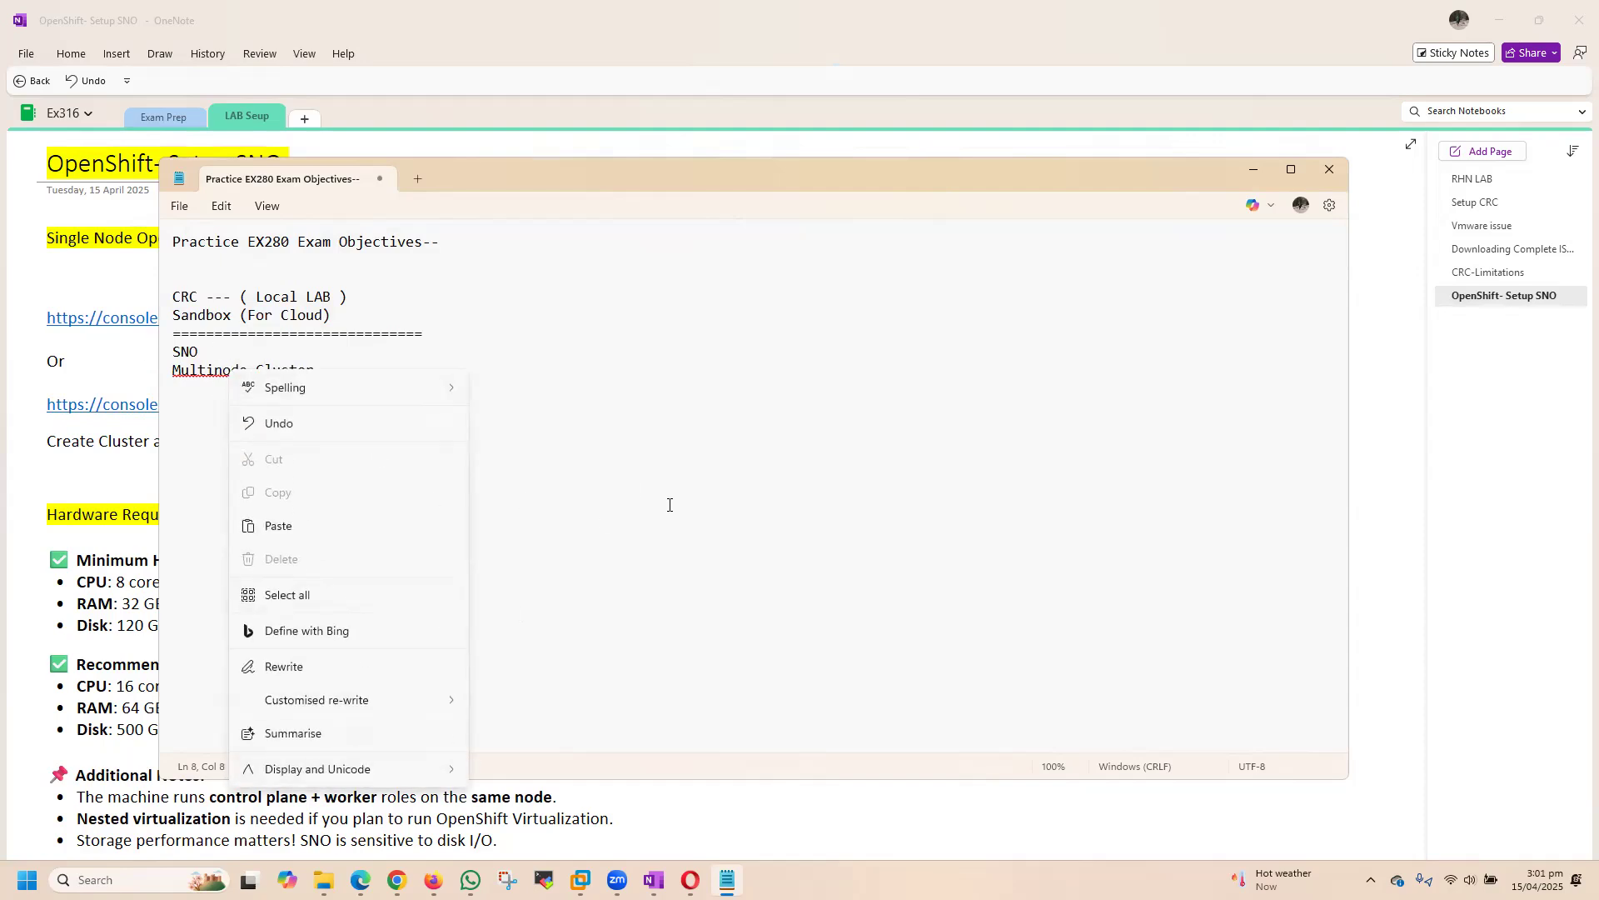
{"action": "left_click", "coordinate": [256, 413]}
{"action": "left_click", "coordinate": [214, 378]}
{"action": "left_click", "coordinate": [246, 434]}
{"action": "left_click", "coordinate": [231, 371]}
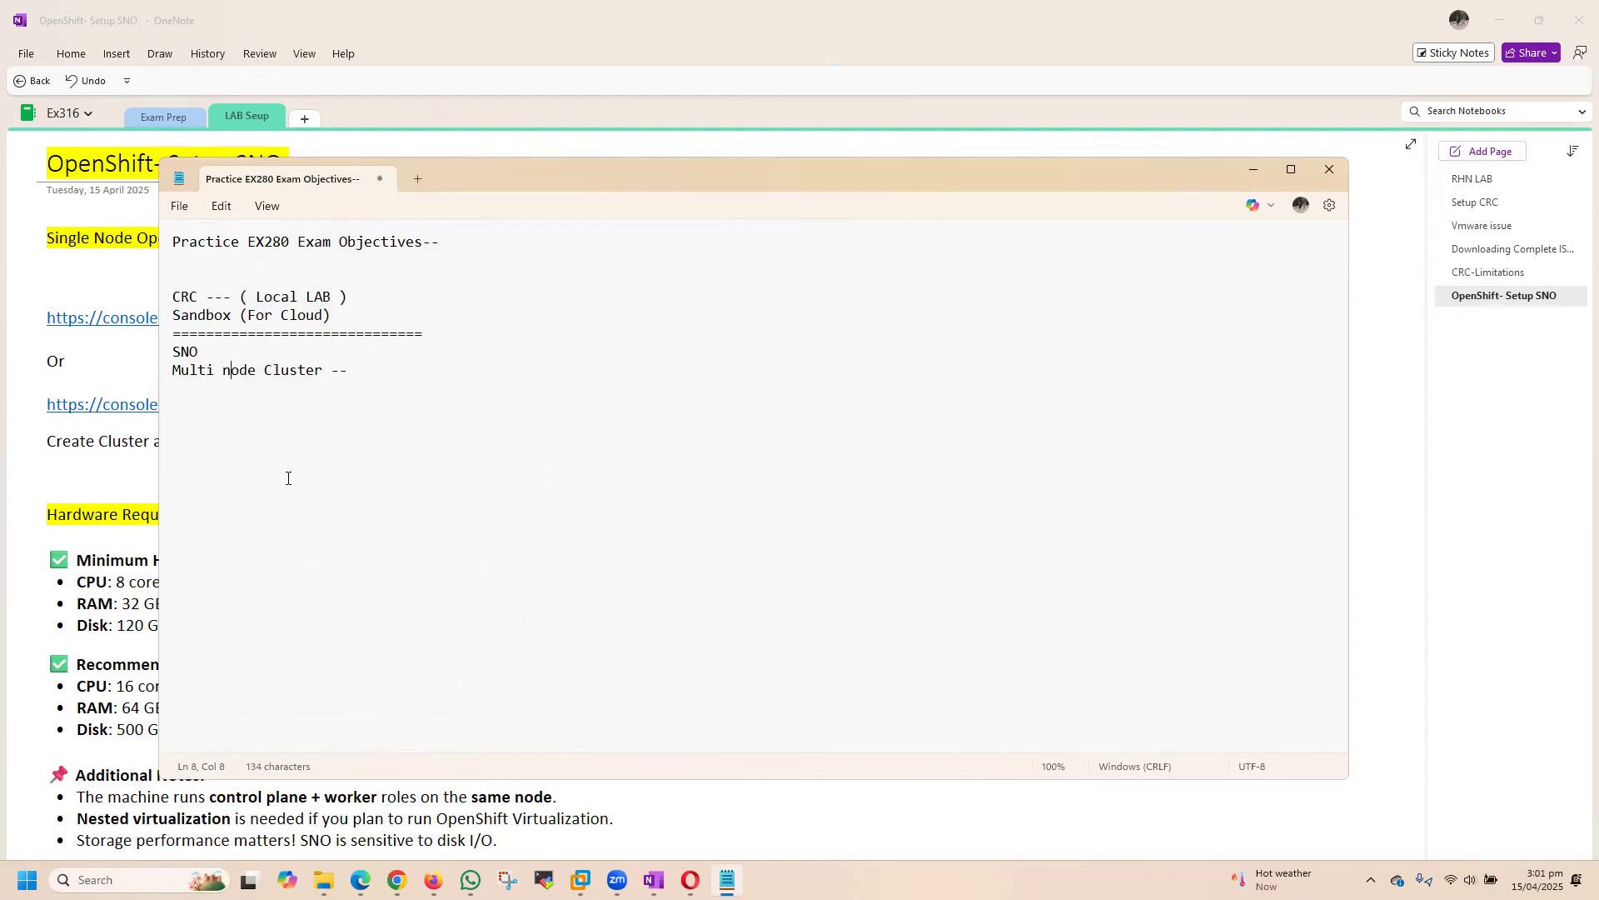
{"action": "key", "text": "BackSpace"}
{"action": "type", "text": "N"}
Step: Add a second separator row of equals signs below the Multi Node Cluster line, matching the first separator's length
{"action": "left_click", "coordinate": [385, 376]}
{"action": "key", "text": "Return"}
{"action": "key", "text": "Return"}
{"action": "type", "text": "================================="}
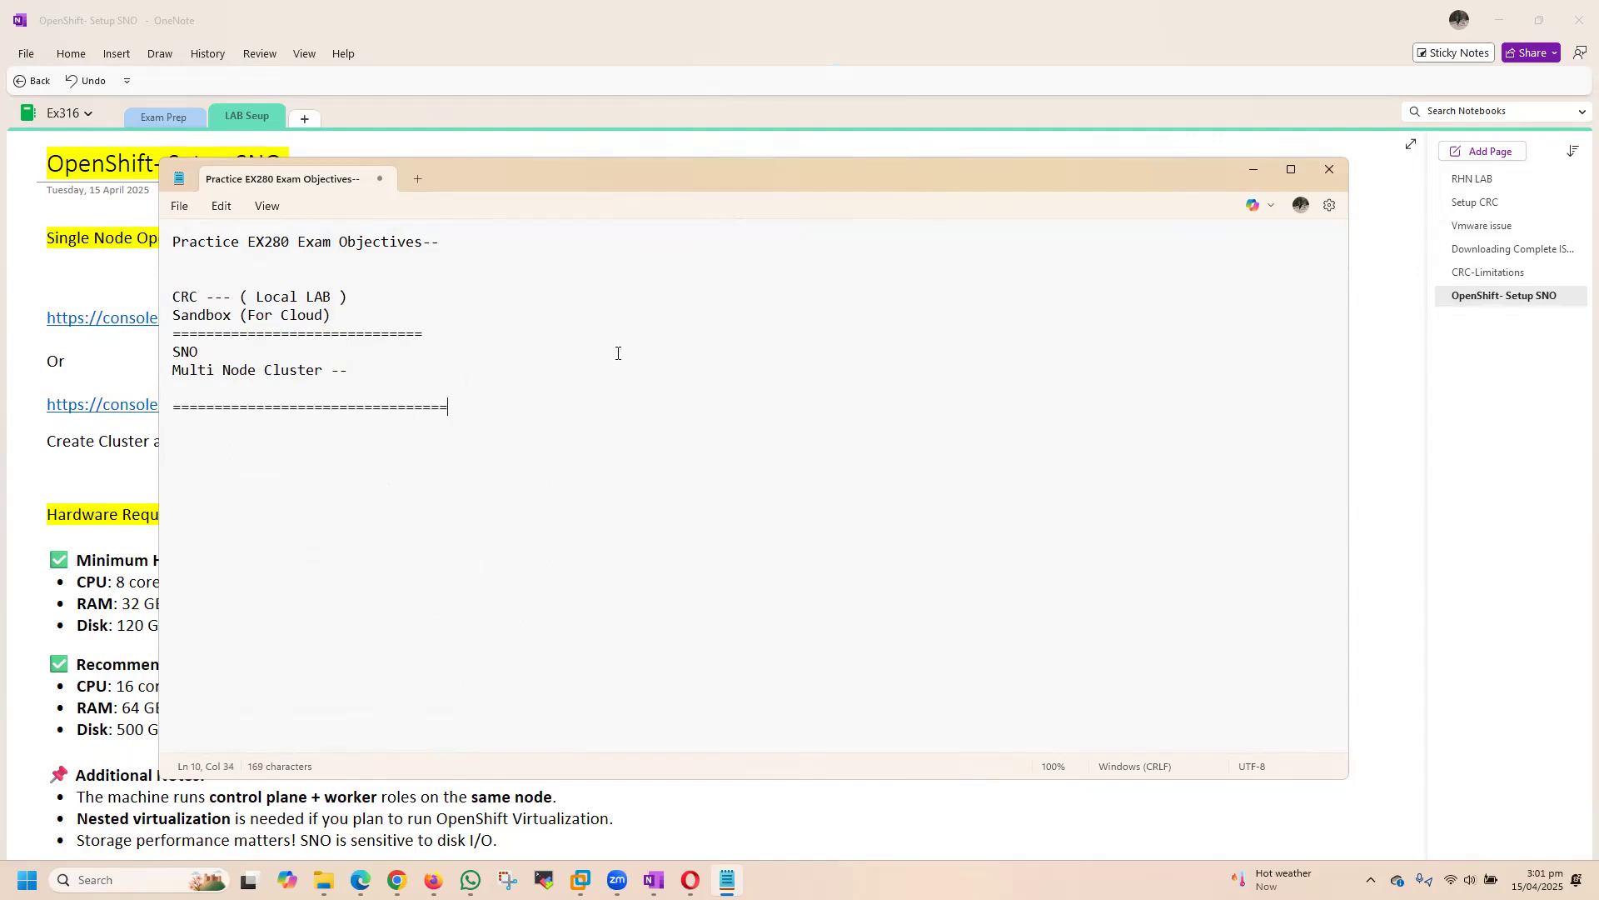
{"action": "key", "text": "BackSpace"}
{"action": "key", "text": "BackSpace"}
{"action": "key", "text": "BackSpace"}
Step: Replace the dashes after "Multi Node Cluster" with "( Subscription based support)"
{"action": "left_click", "coordinate": [221, 352]}
{"action": "type", "text": "( SUb"}
{"action": "key", "text": "BackSpace"}
{"action": "key", "text": "BackSpace"}
{"action": "type", "text": "ubscriptio"}
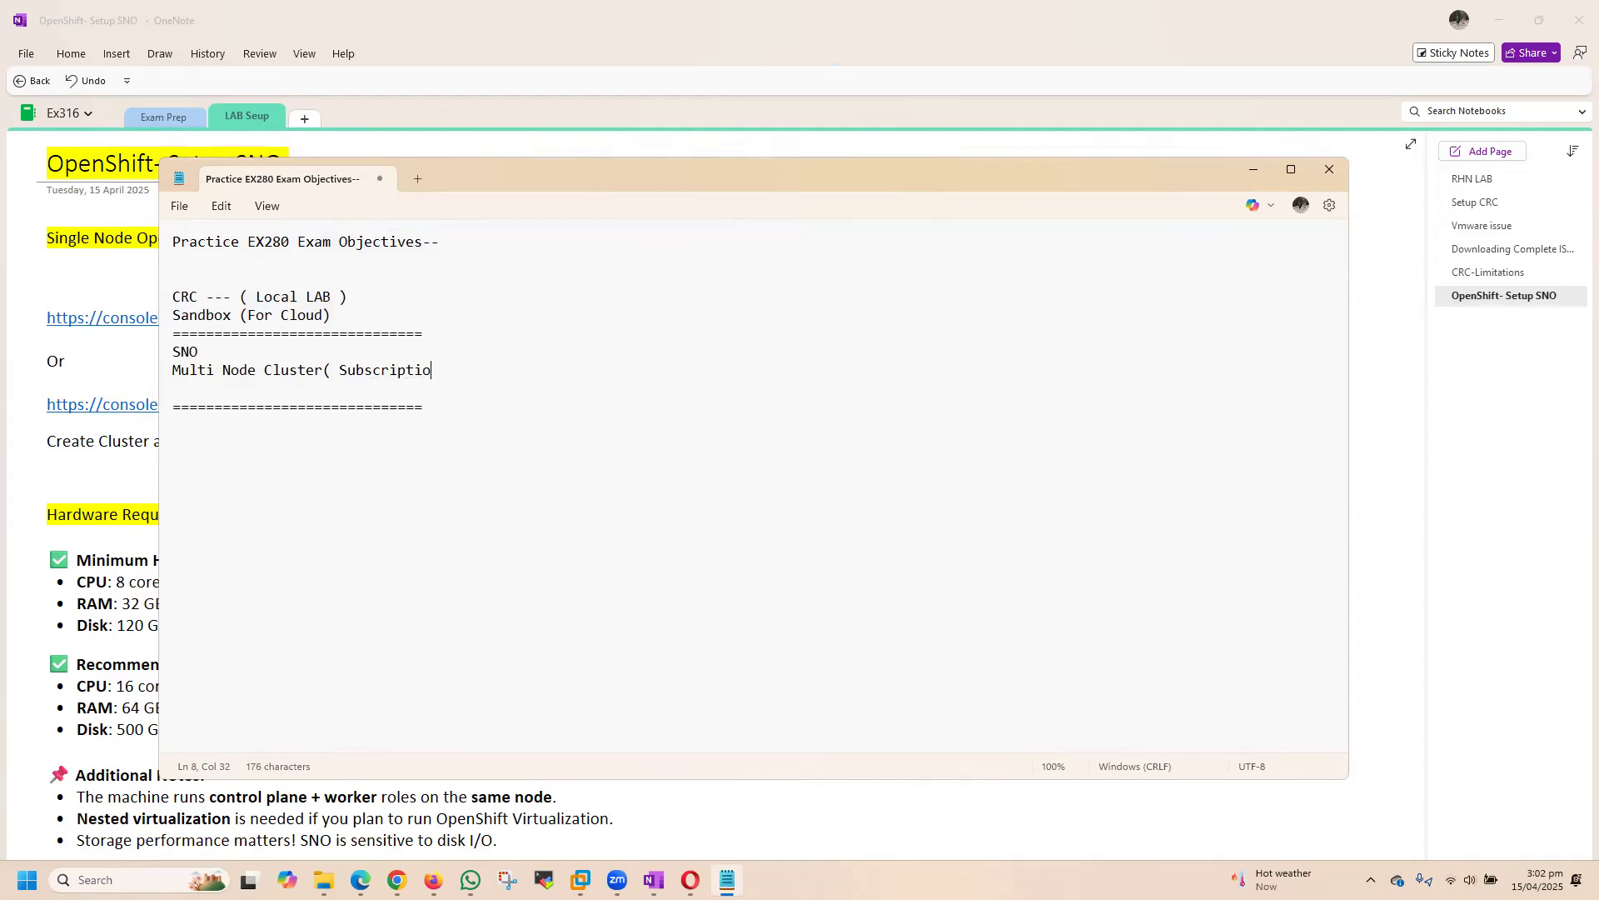
{"action": "type", "text": "n based support)"}
{"action": "key", "text": "ctrl+s"}
{"action": "left_click", "coordinate": [912, 573]}
Step: Put a space before the opening parenthesis and copy "( Subscription based support)" onto the SNO line
{"action": "key", "text": "Down"}
{"action": "key", "text": "Down"}
{"action": "left_click", "coordinate": [338, 371]}
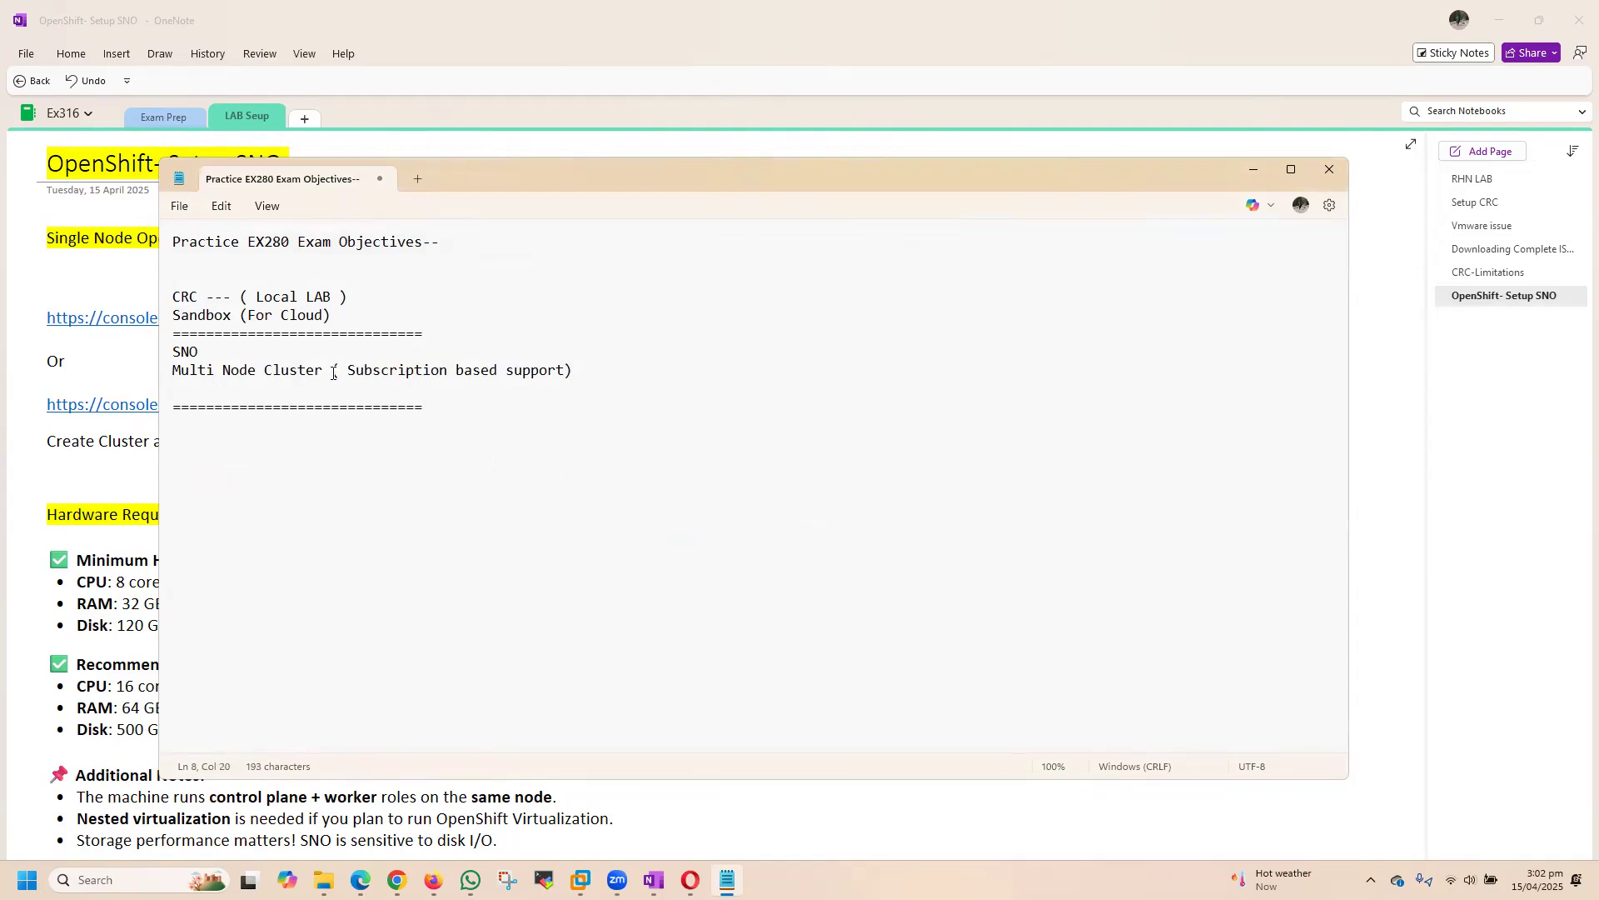
{"action": "left_click_drag", "start_coordinate": [330, 371], "coordinate": [620, 377]}
{"action": "key", "text": "ctrl+c"}
{"action": "left_click", "coordinate": [457, 353]}
{"action": "key", "text": "ctrl+v"}
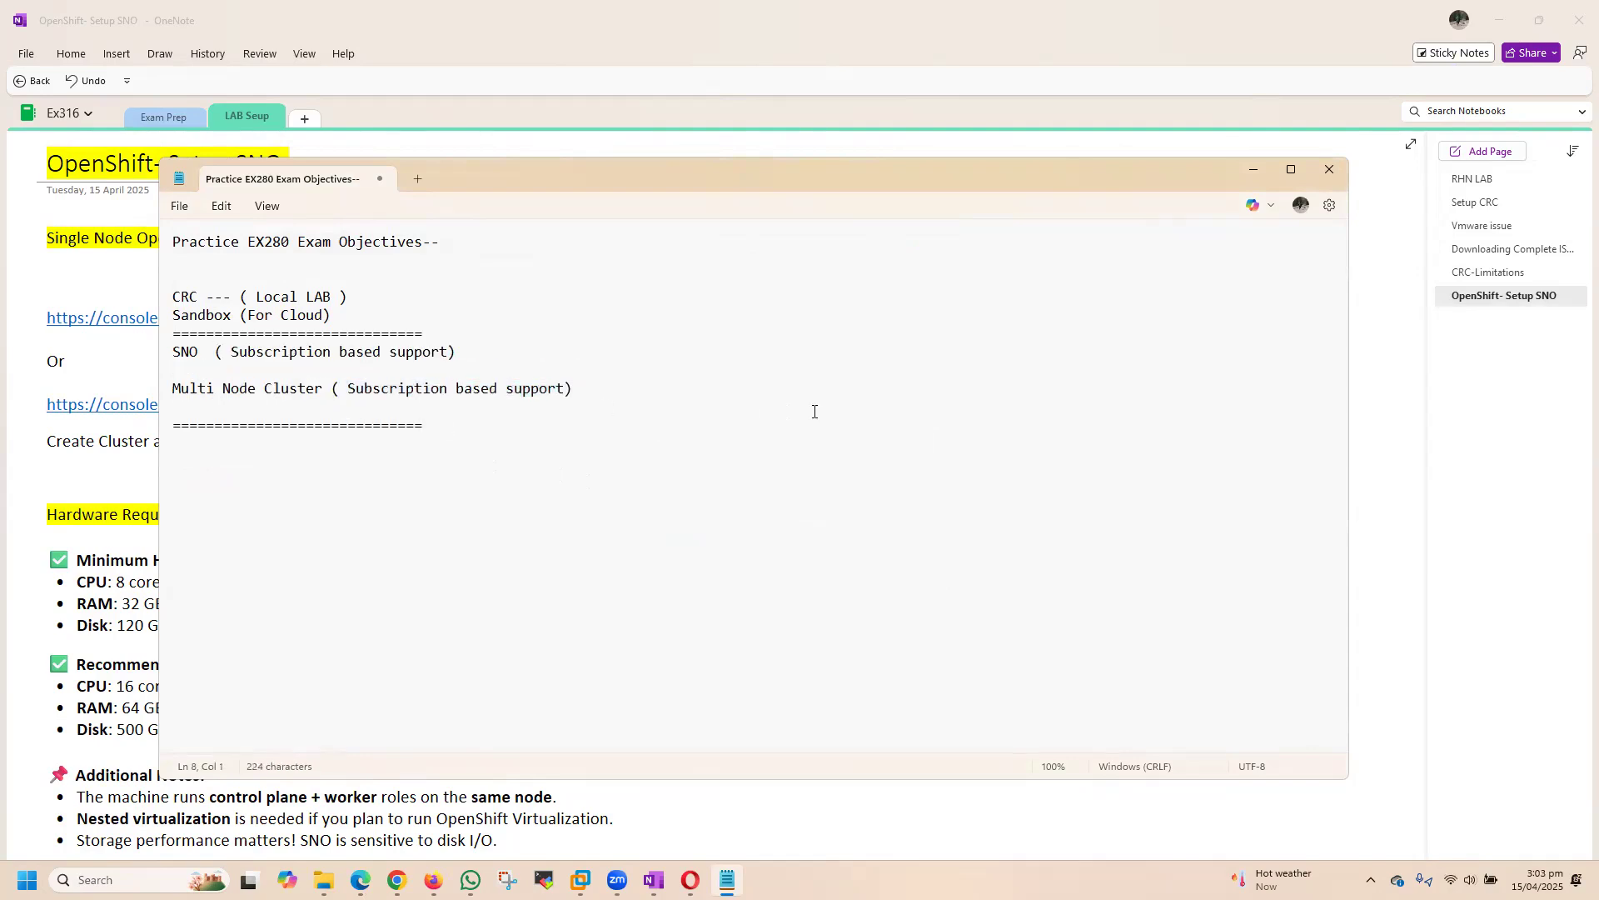
{"action": "key", "text": "Down"}
{"action": "key", "text": "Down"}
Step: Append "More Resources , RAM , Storage , Compute" to the Multi Node Cluster line
{"action": "left_click_drag", "start_coordinate": [167, 390], "coordinate": [474, 414]}
{"action": "left_click", "coordinate": [575, 389]}
{"action": "type", "text": "More Resources , RAM , Storage , Compute"}
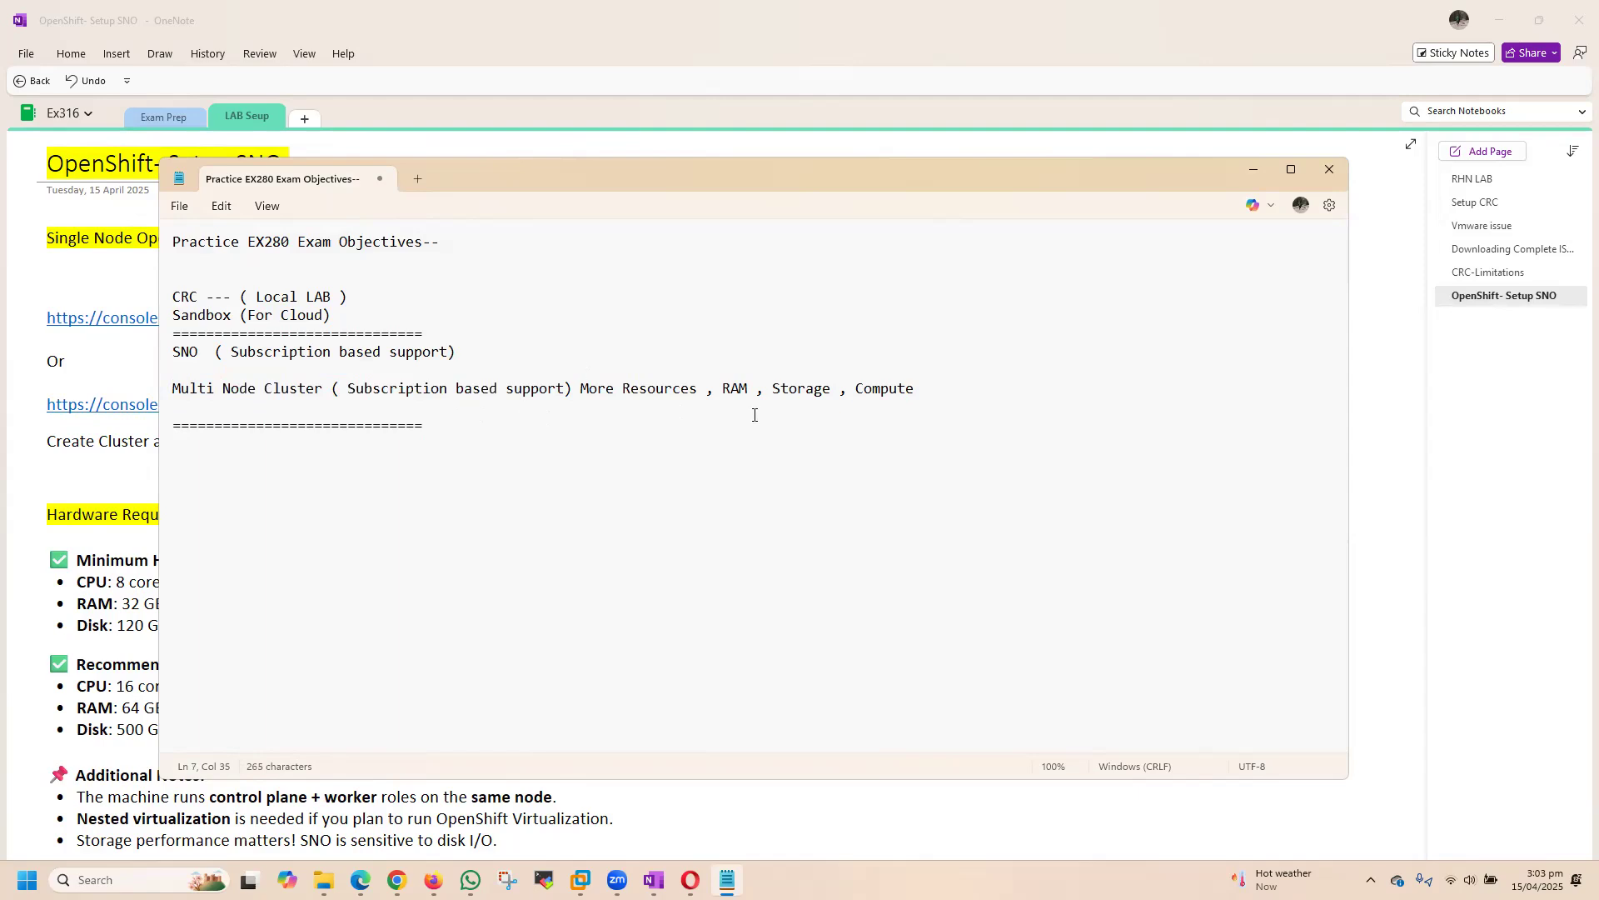
Step: Insert an extra blank line below the SNO line and several blank lines above the CRC line
{"action": "key", "text": "Return"}
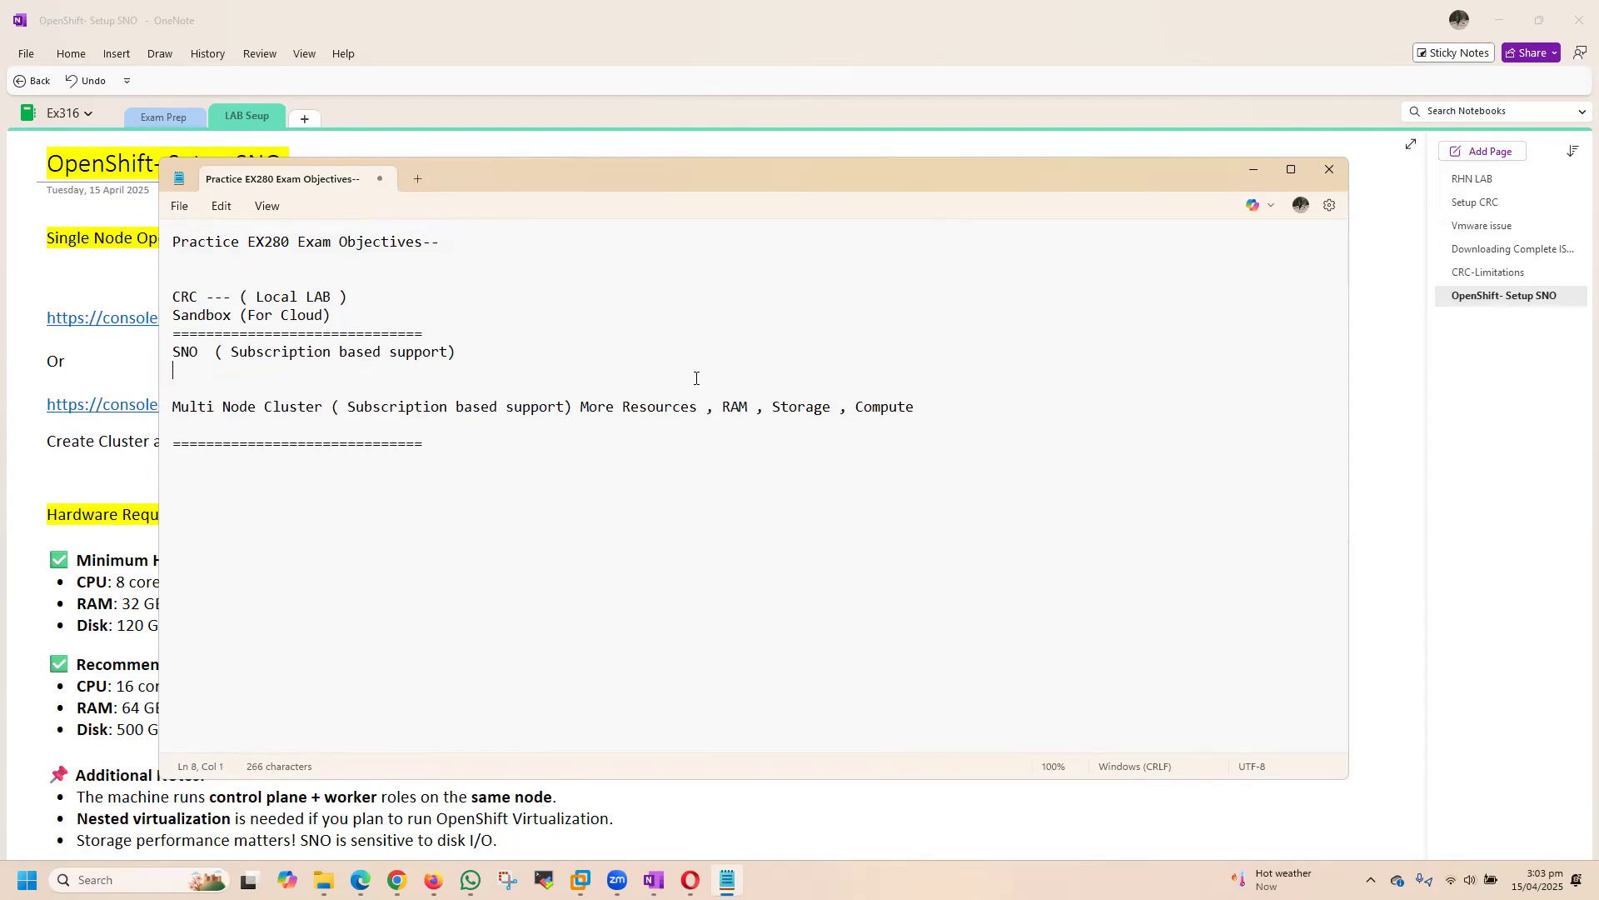
{"action": "left_click_drag", "start_coordinate": [181, 355], "coordinate": [511, 349]}
{"action": "left_click", "coordinate": [648, 353]}
{"action": "left_click_drag", "start_coordinate": [177, 353], "coordinate": [275, 357]}
{"action": "left_click", "coordinate": [516, 371]}
{"action": "key", "text": "Return"}
{"action": "key", "text": "Return"}
{"action": "key", "text": "Return"}
{"action": "key", "text": "Return"}
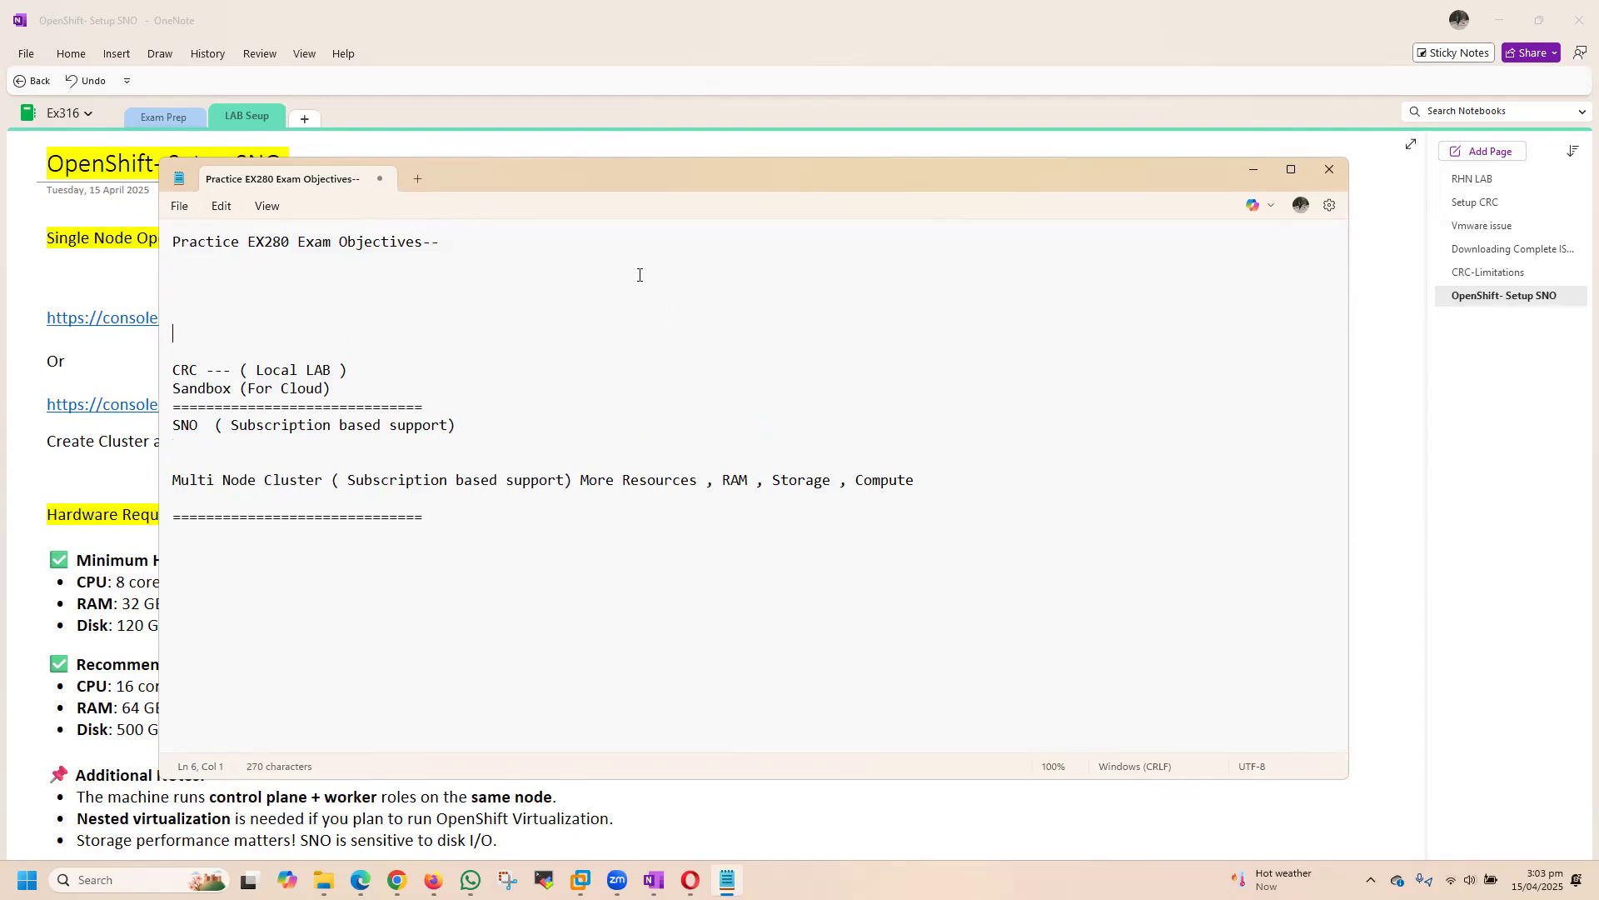
Step: Append "( SNO )" to the heading and add the line "Same As Ex316 --" beneath it, followed by a blank line
{"action": "left_click", "coordinate": [507, 250]}
{"action": "type", "text": "( SNO )"}
{"action": "key", "text": "Return"}
{"action": "type", "text": "Same As Ex3"}
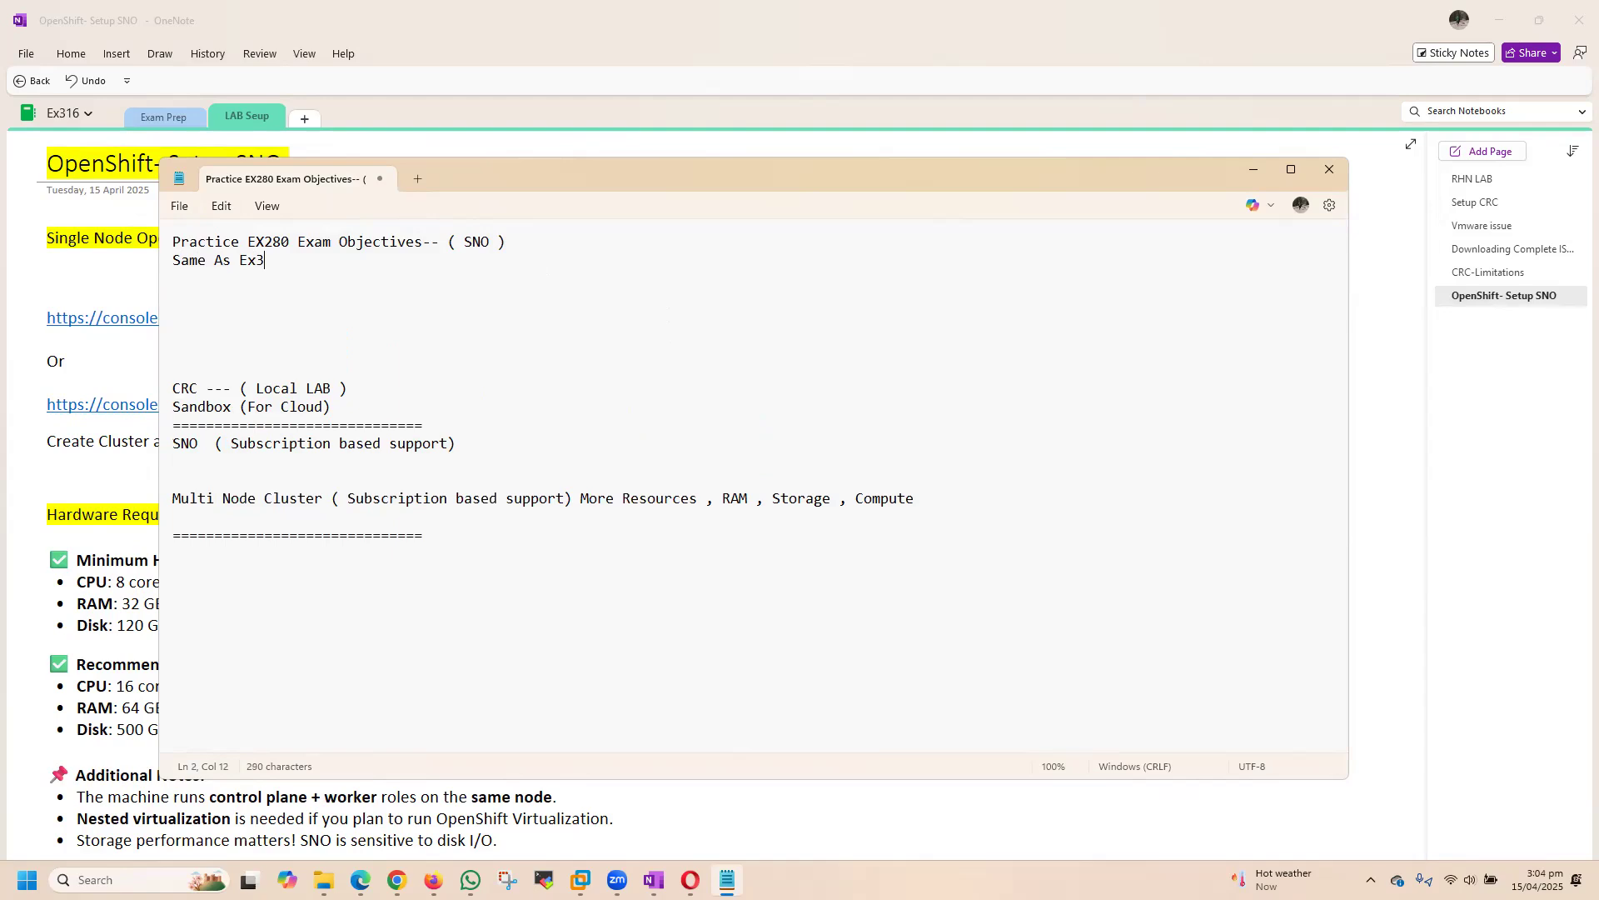
{"action": "type", "text": "16 --"}
{"action": "key", "text": "Return"}
{"action": "key", "text": "Return"}
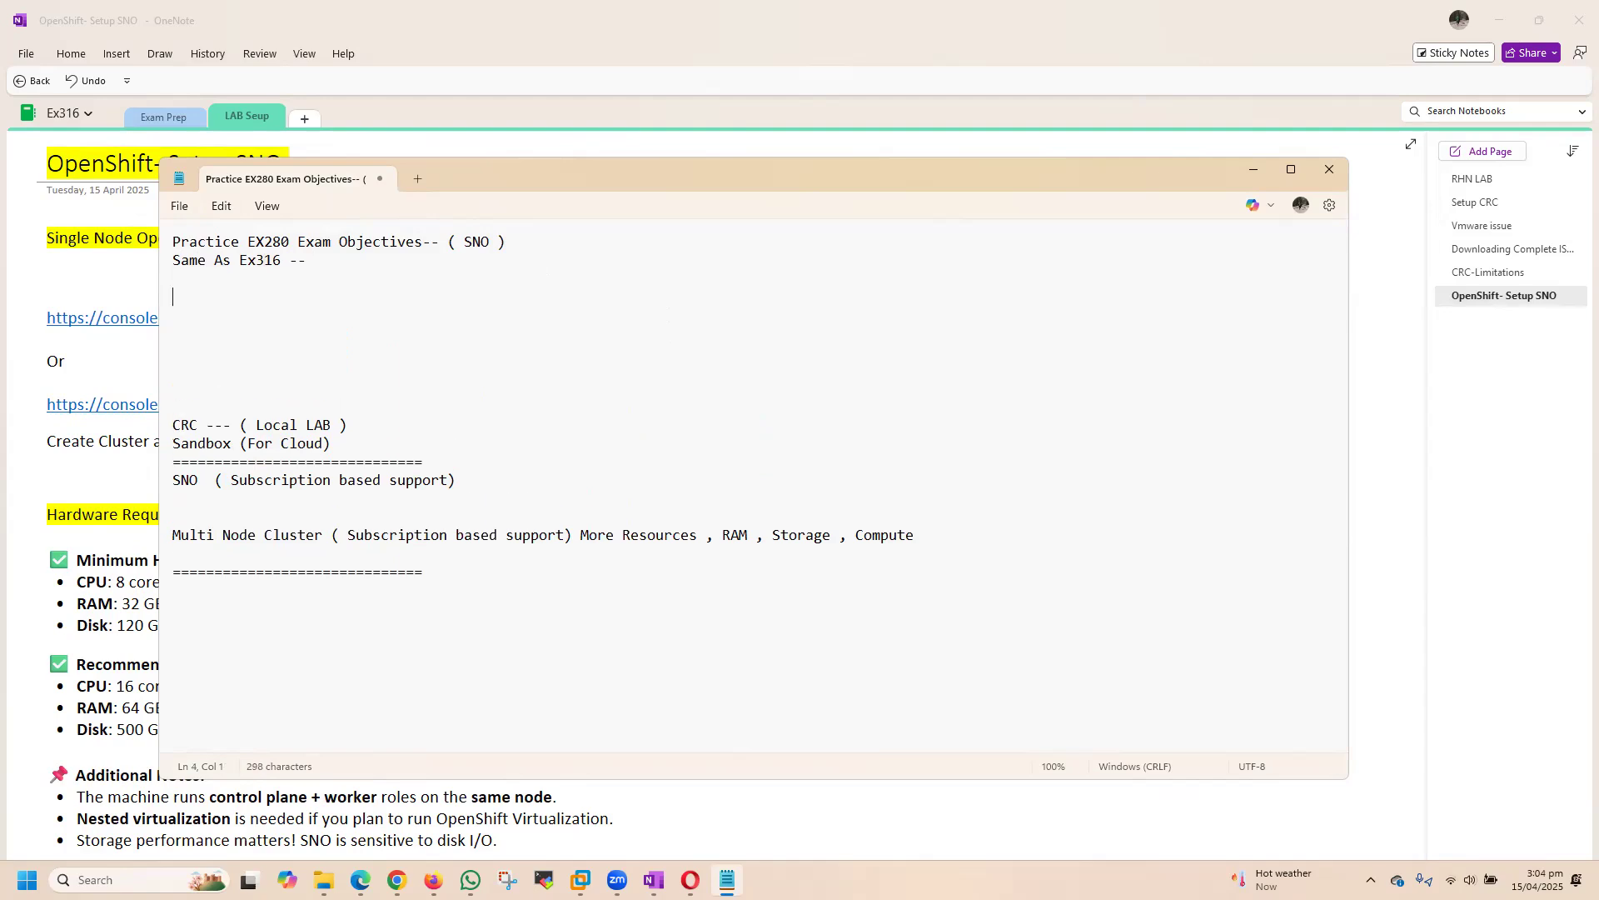
Step: Add the line "on CRC == Ex280 === U can install SNO" and start a new line
{"action": "type", "text": "on CRC == Ex280 === U can ins"}
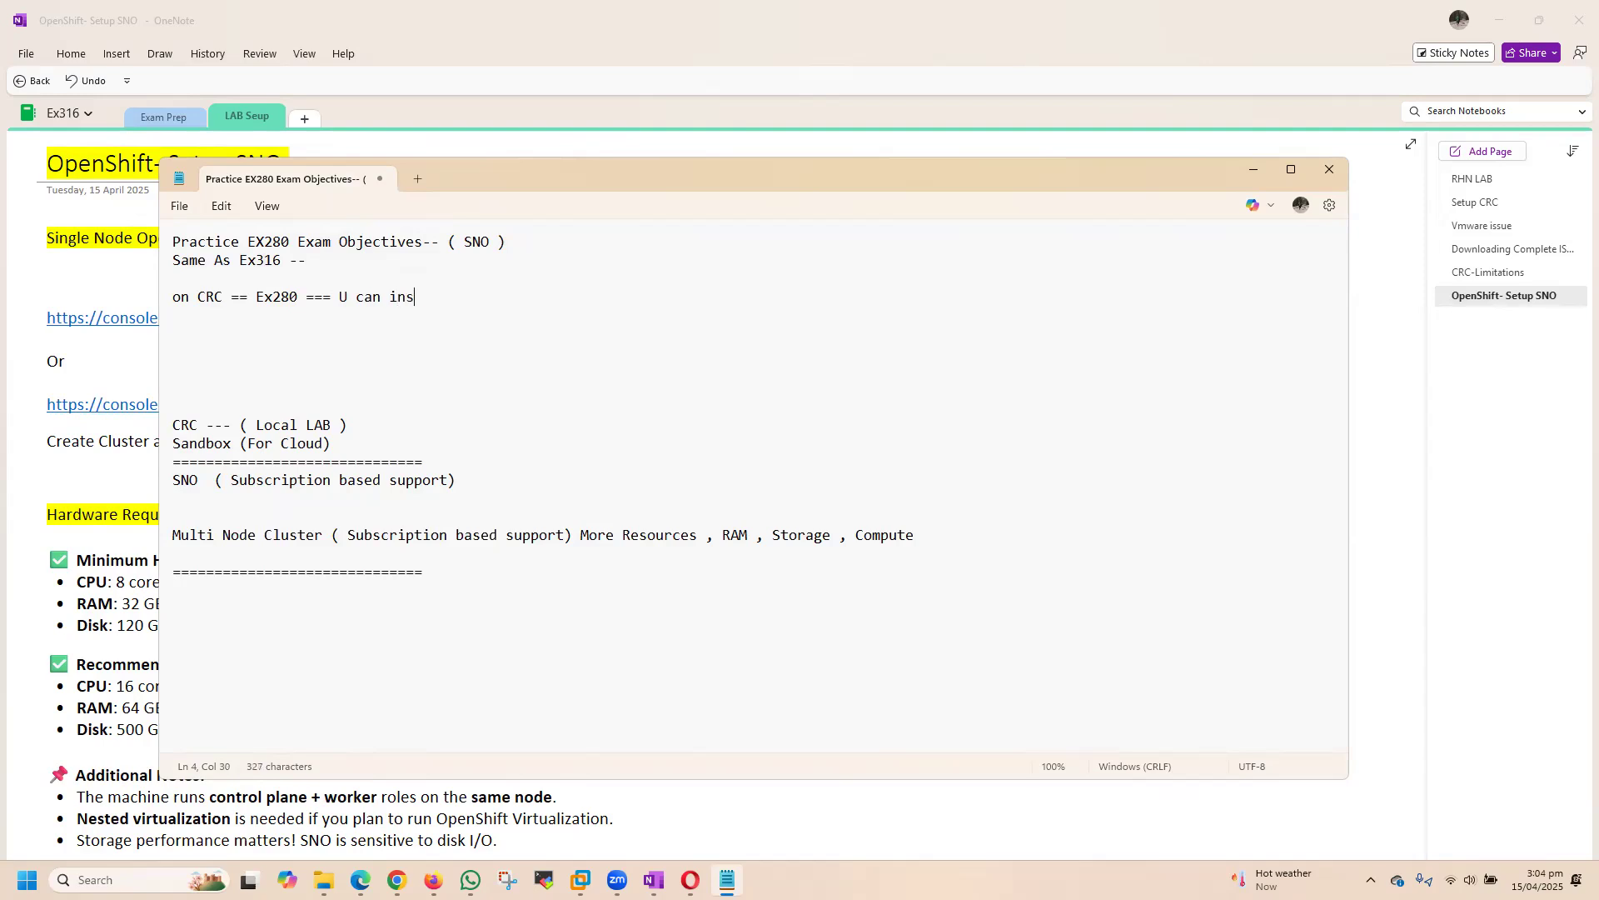
{"action": "type", "text": "tall SNO"}
{"action": "key", "text": "Return"}
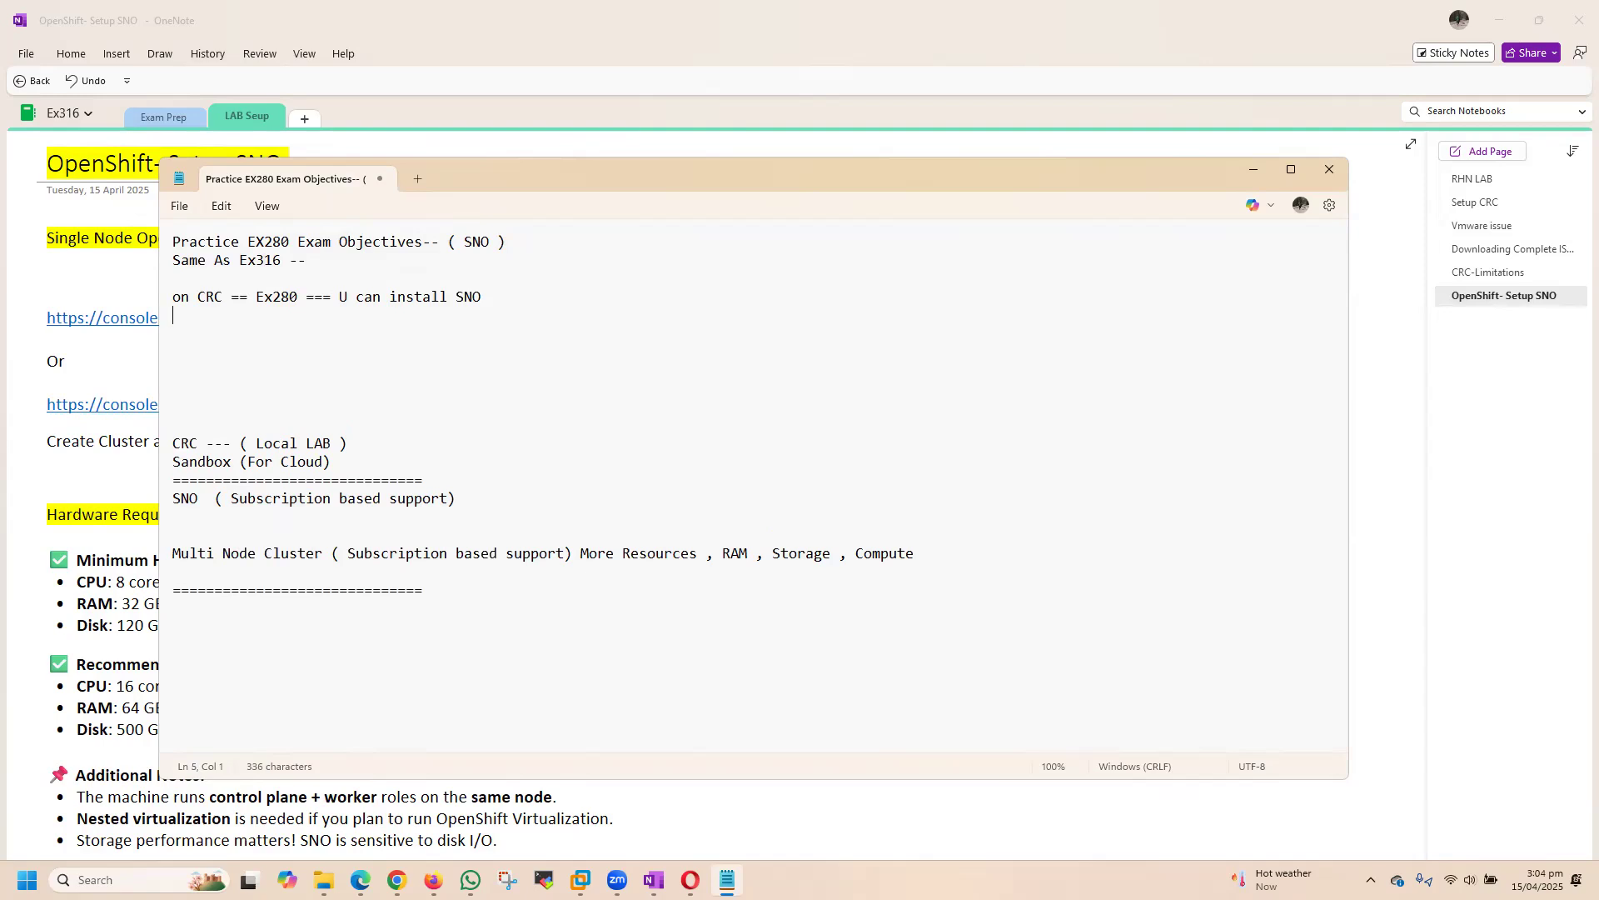
Step: Add the line "on CRC == Ex316 === Not possible )" below the Ex280 line, leaving the note unsaved
{"action": "type", "text": "on CRC == Ex316 === Not possible )"}
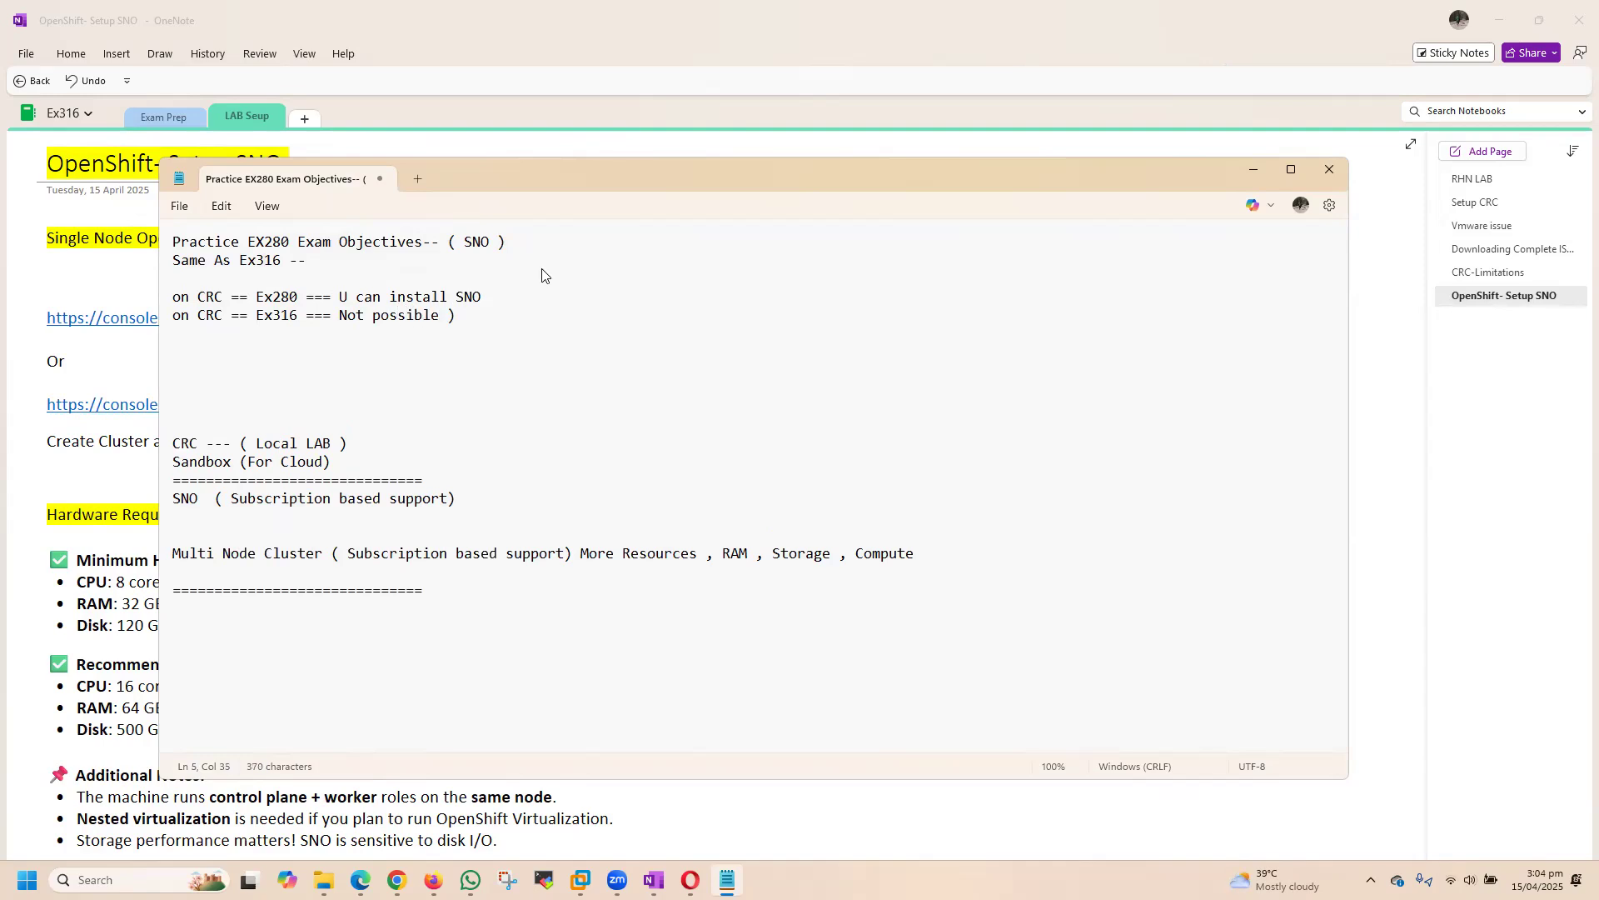
{"action": "key", "text": "ctrl+s"}
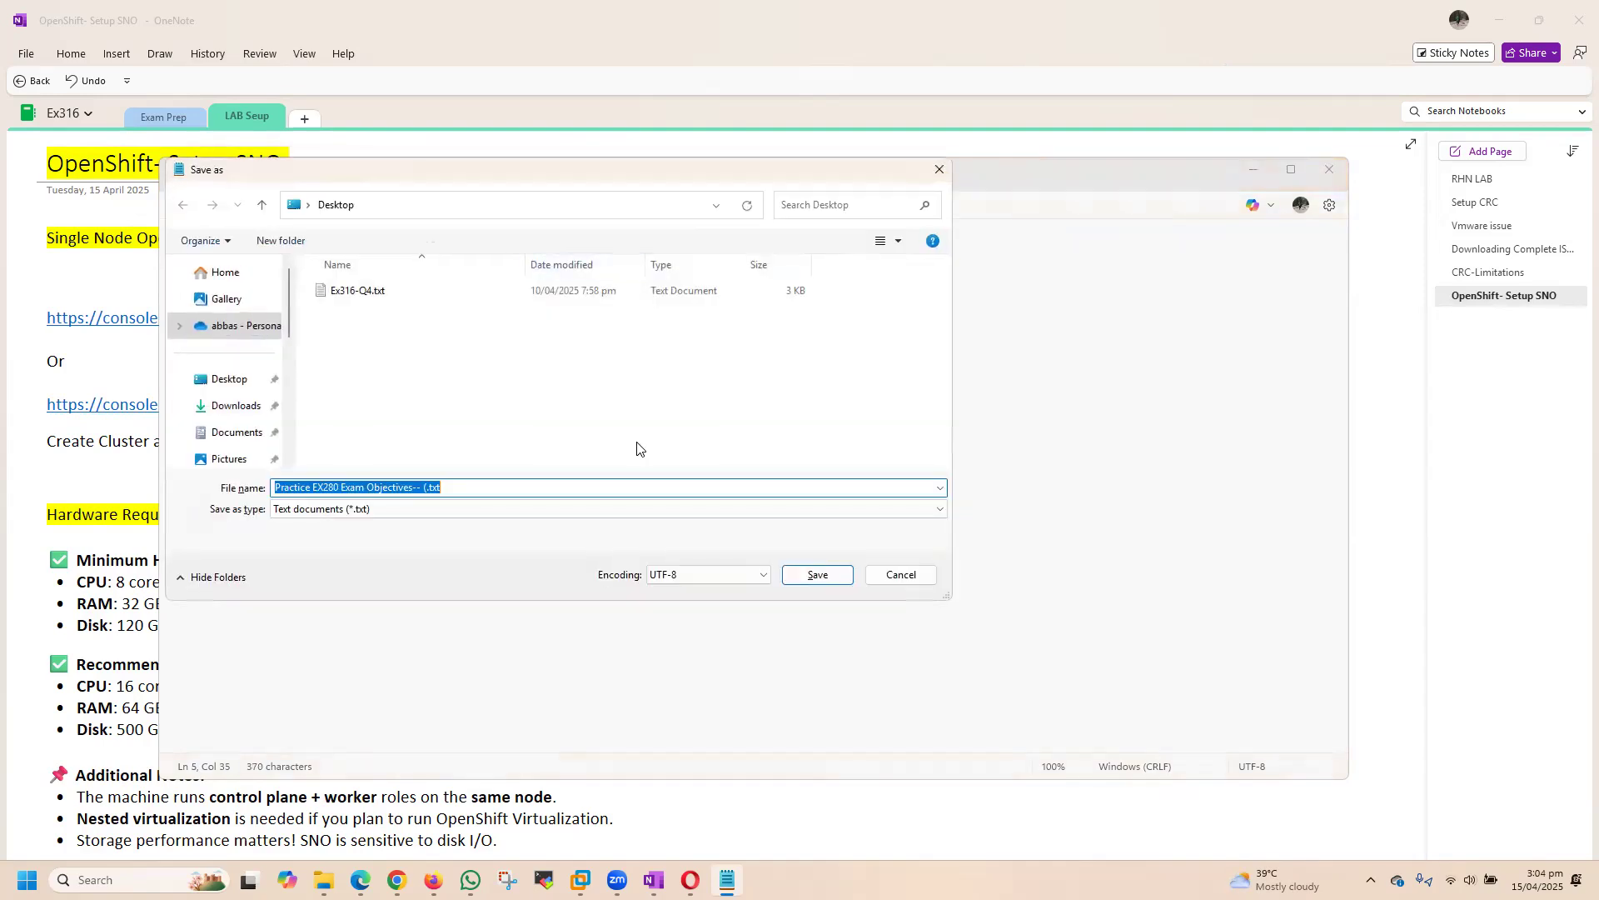
{"action": "left_click", "coordinate": [899, 577]}
Step: Insert blank lines below "Same As Ex316 --" and add the line "Ex280 --- CRC--"
{"action": "left_click", "coordinate": [523, 270]}
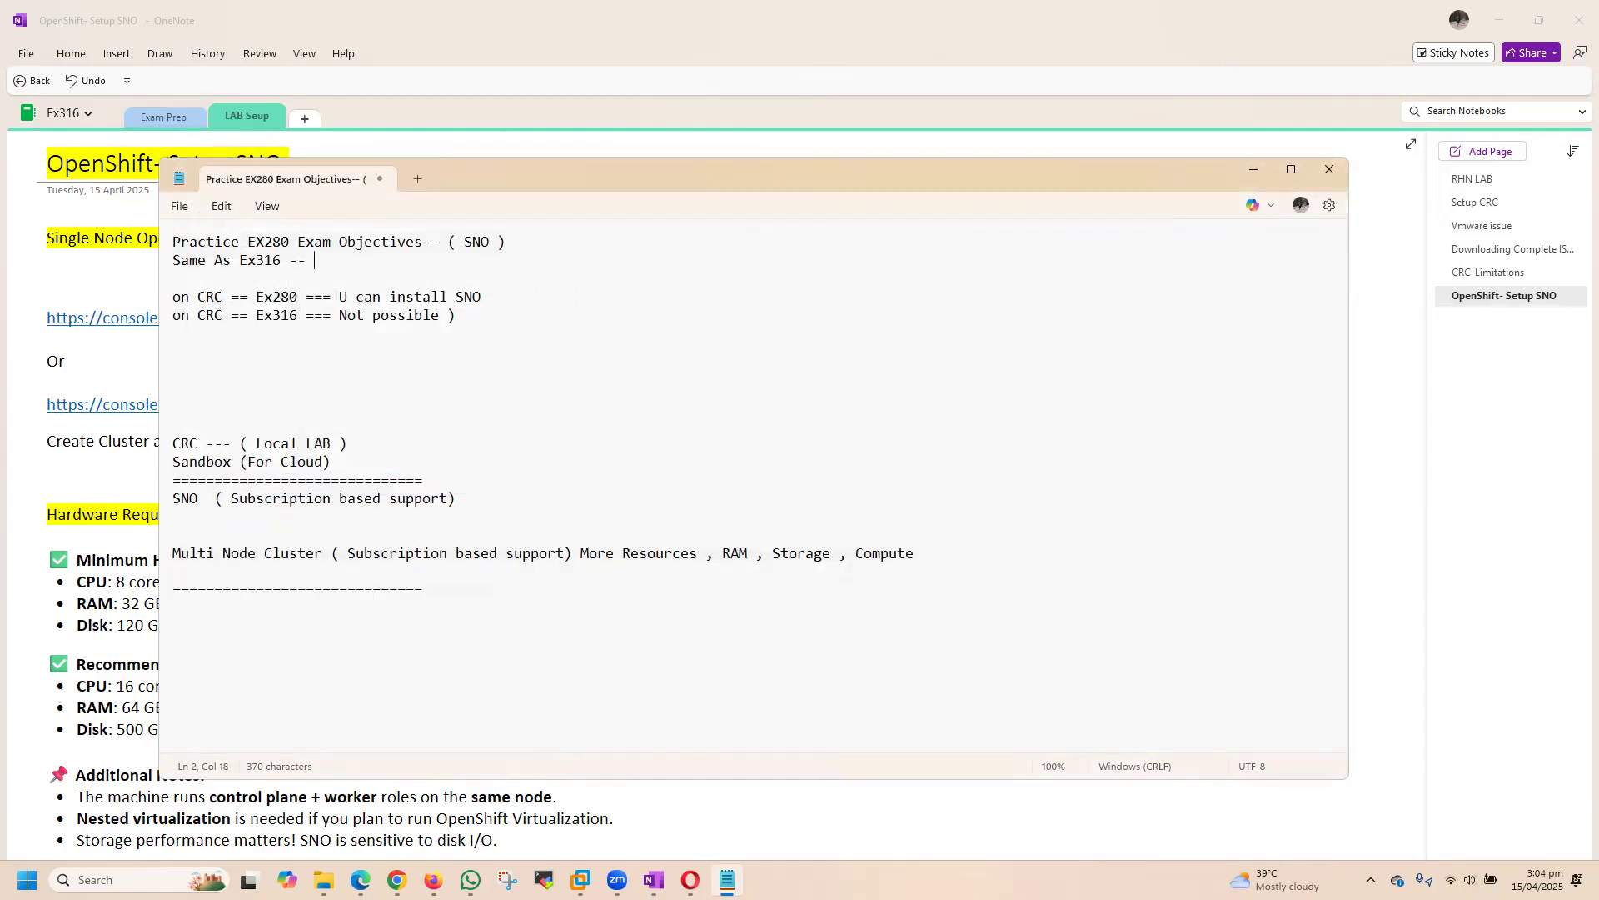
{"action": "key", "text": "Return"}
{"action": "key", "text": "Return"}
{"action": "key", "text": "Return"}
{"action": "type", "text": "Ex280 -"}
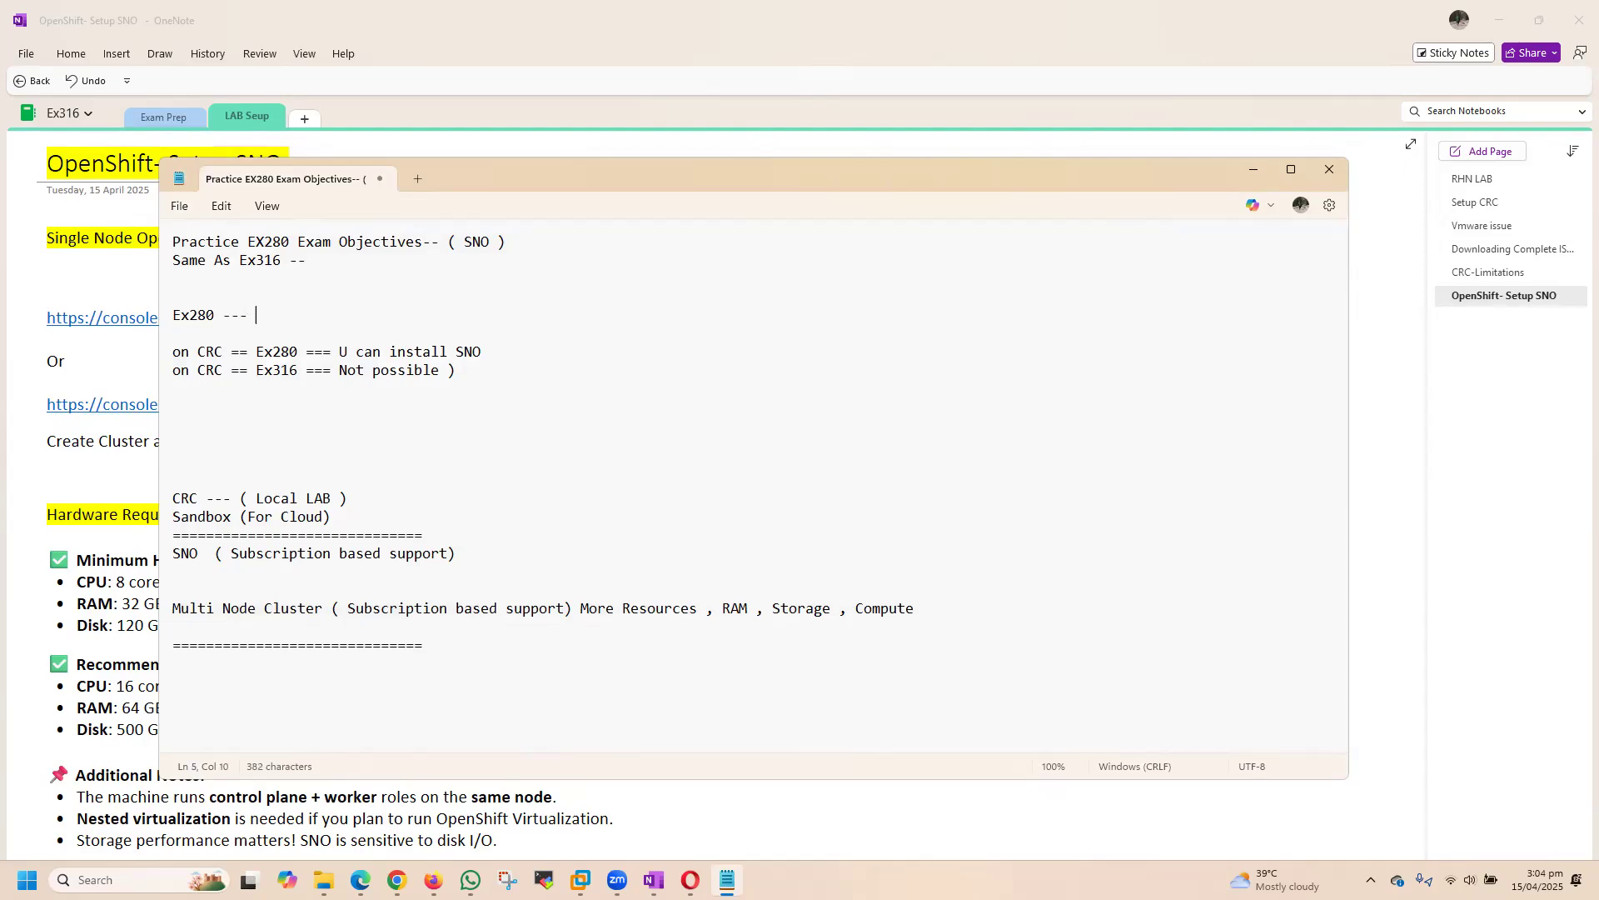
{"action": "type", "text": "-- CRC"}
Step: Move the note window aside, minimize it, and select the console.redhat.com/openshift/create/local link in the OneNote page
{"action": "left_click_drag", "start_coordinate": [763, 186], "coordinate": [836, 213]}
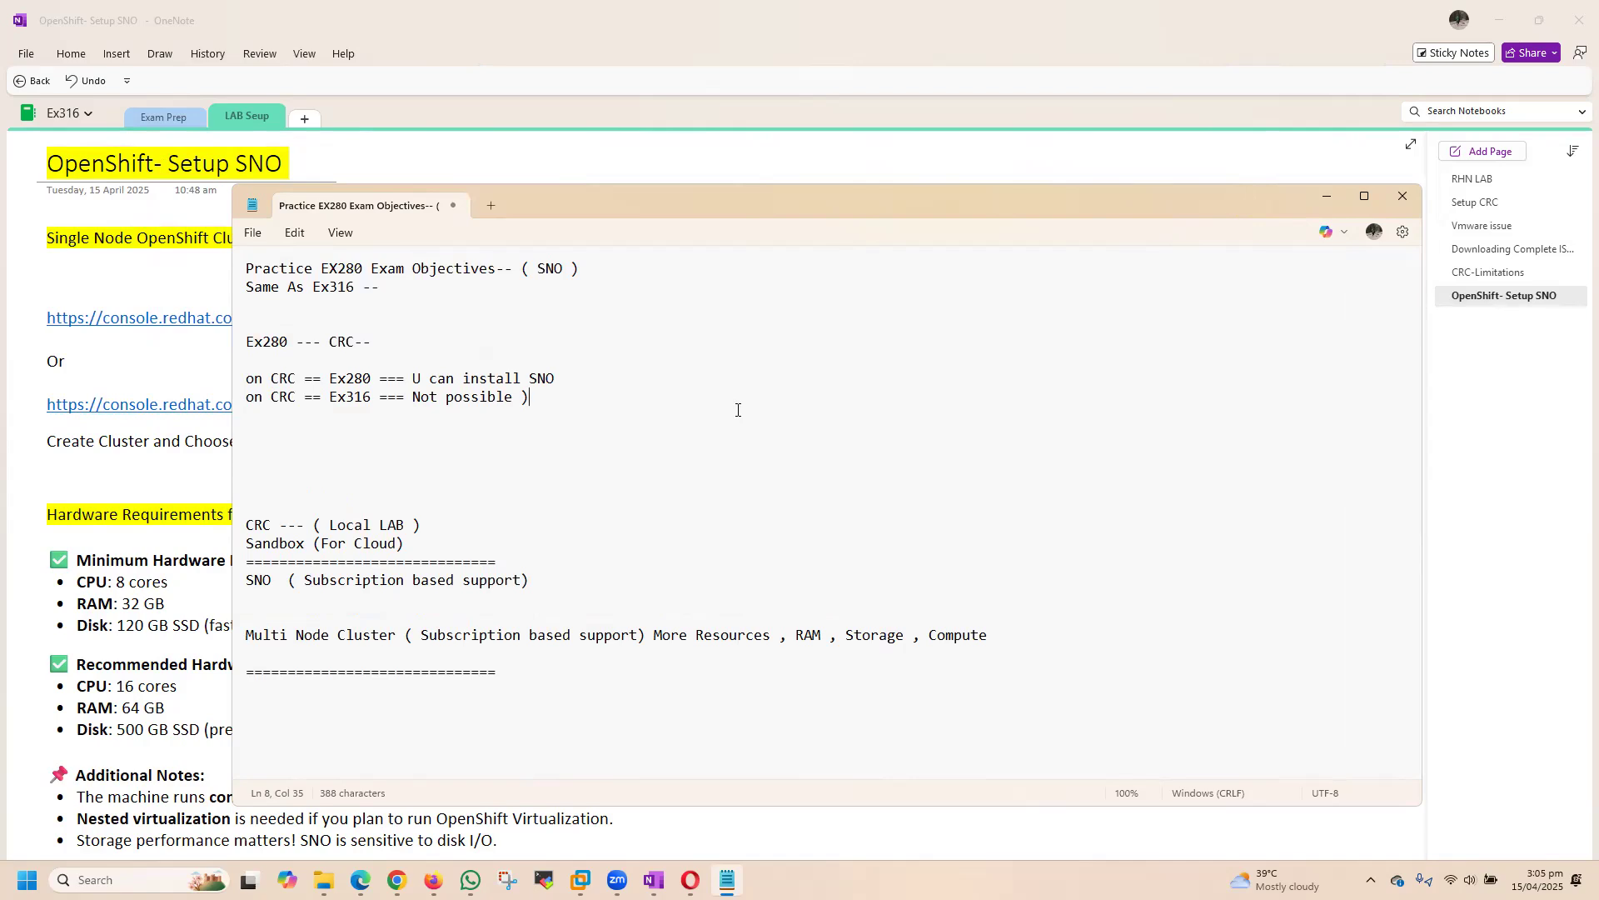
{"action": "left_click", "coordinate": [1326, 196]}
{"action": "left_click", "coordinate": [595, 238]}
{"action": "left_click", "coordinate": [1058, 257]}
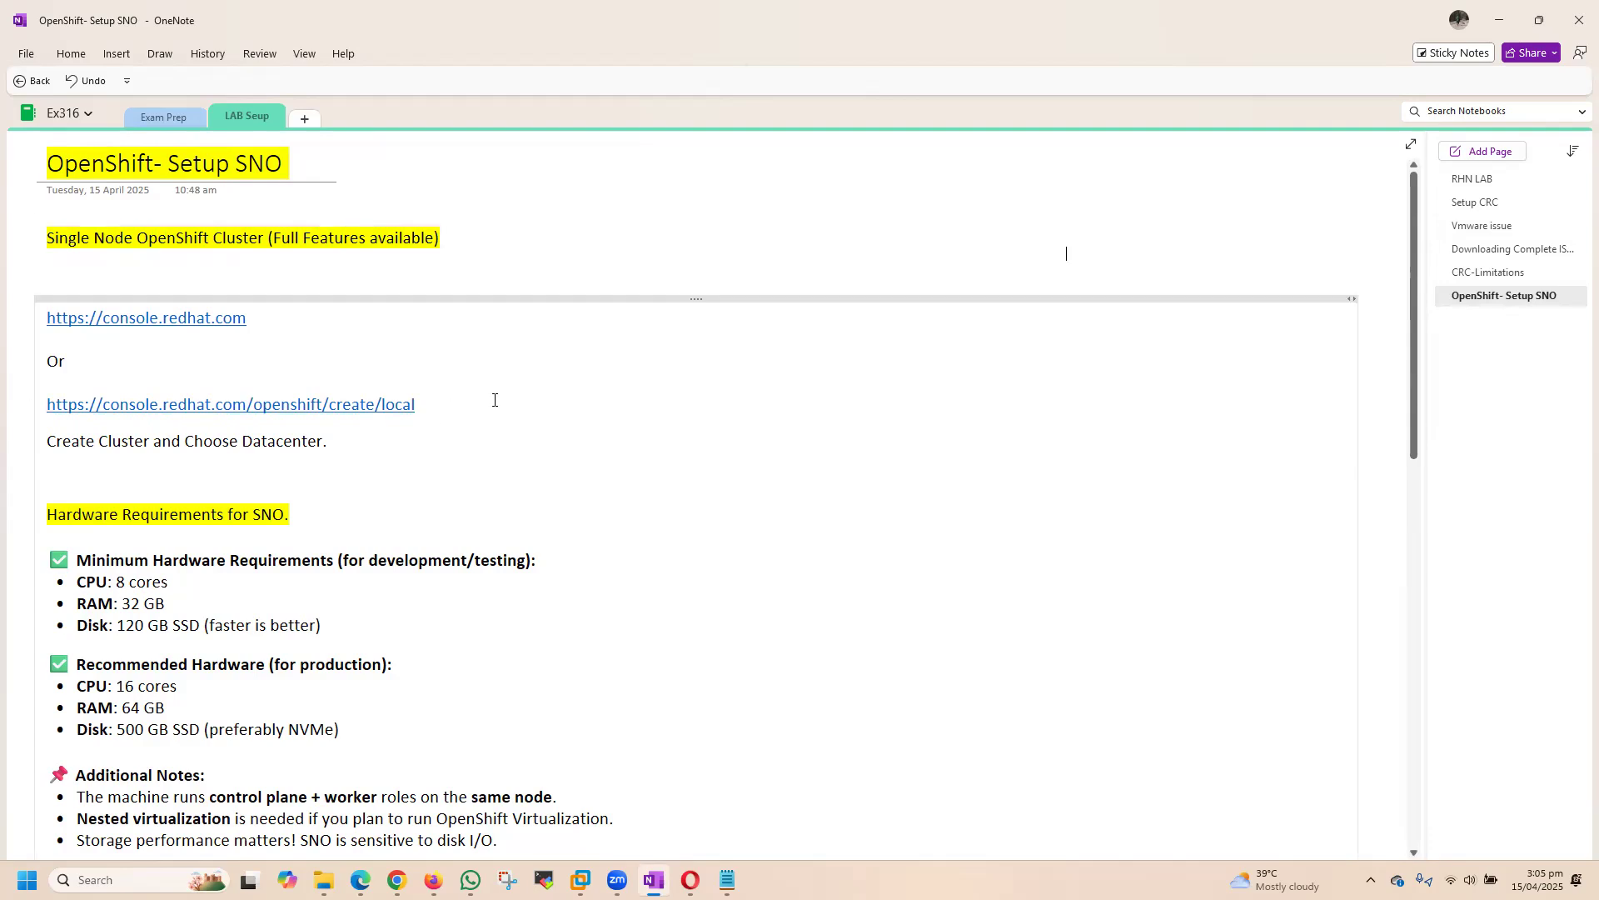
{"action": "triple_click", "coordinate": [438, 407]}
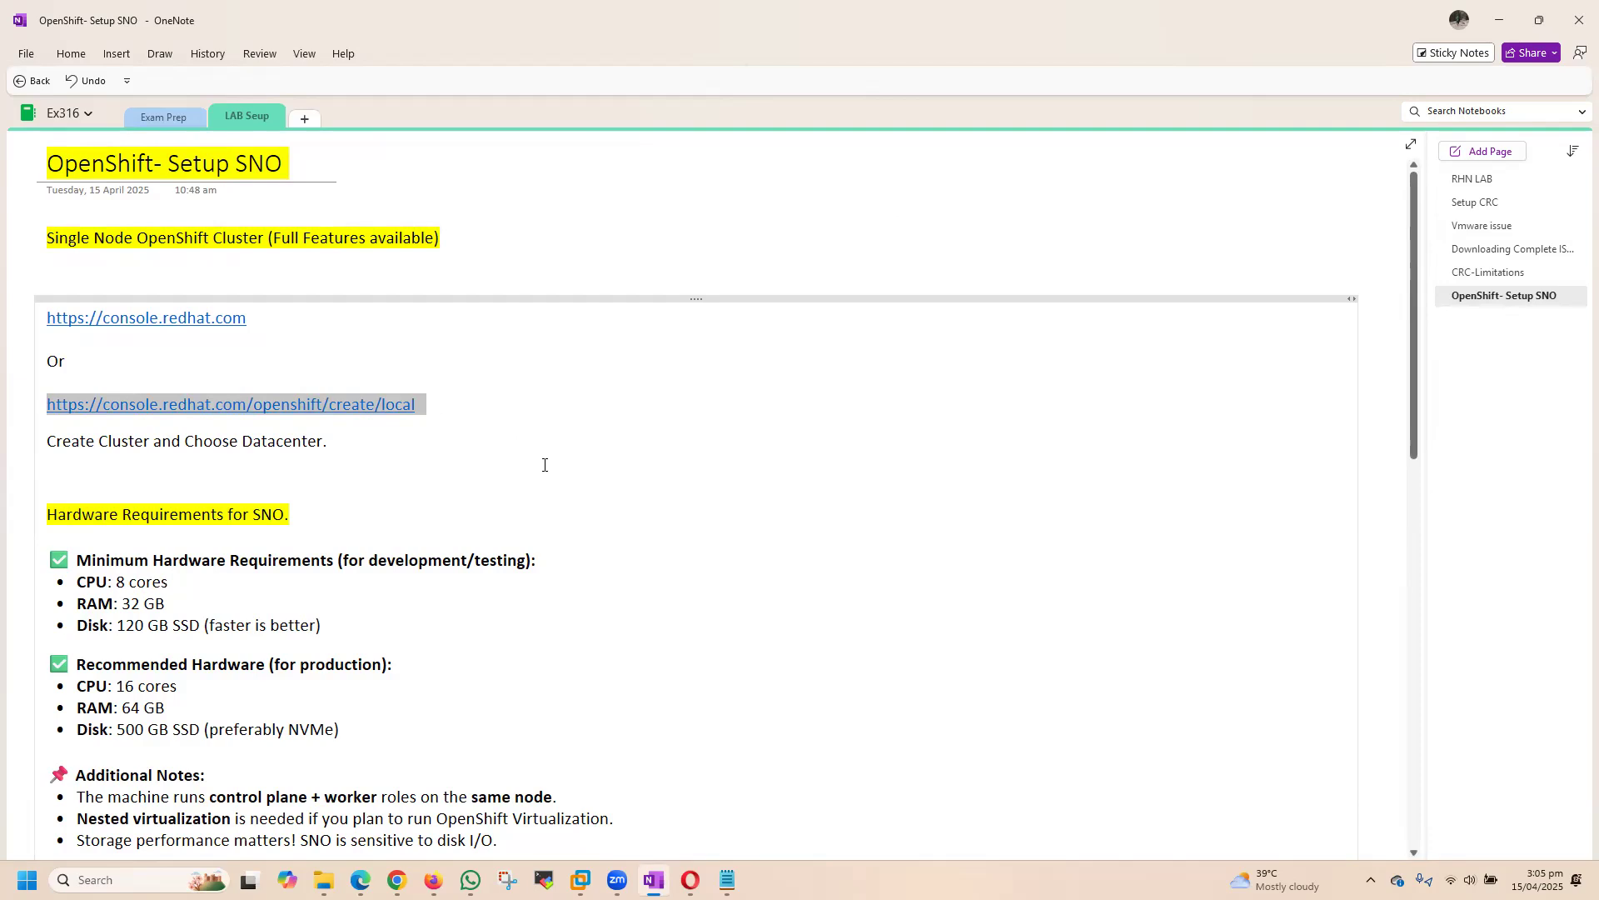
Step: Switch to Opera and open console.redhat.com/openshift/create/local in the Red Hat Hybrid Cloud Console
{"action": "left_click", "coordinate": [691, 879]}
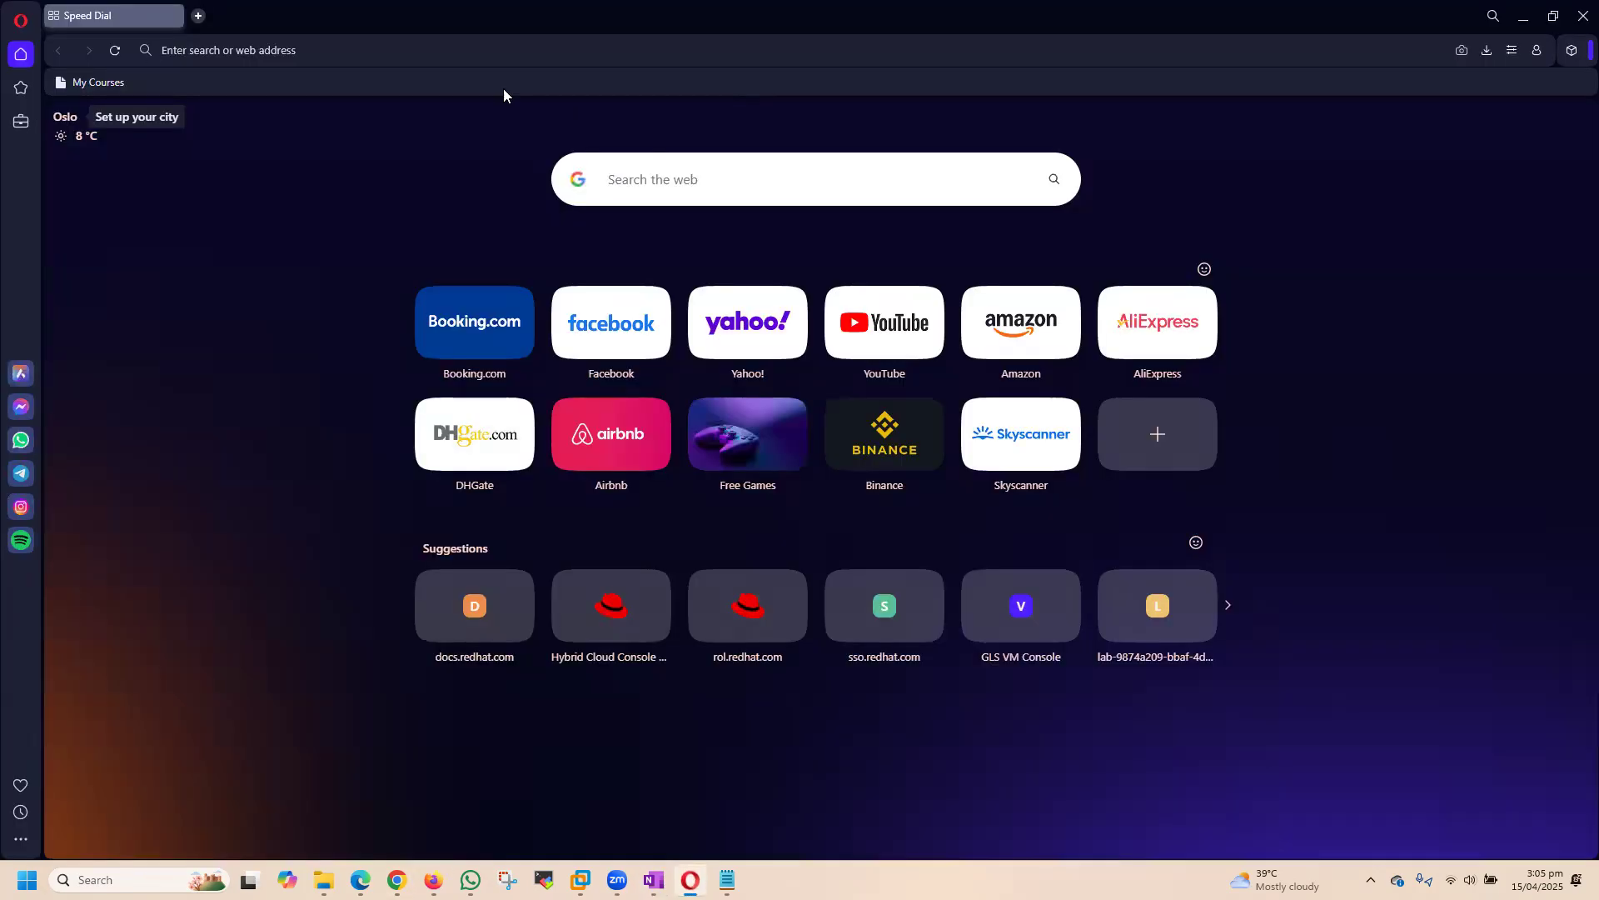
{"action": "left_click", "coordinate": [232, 50]}
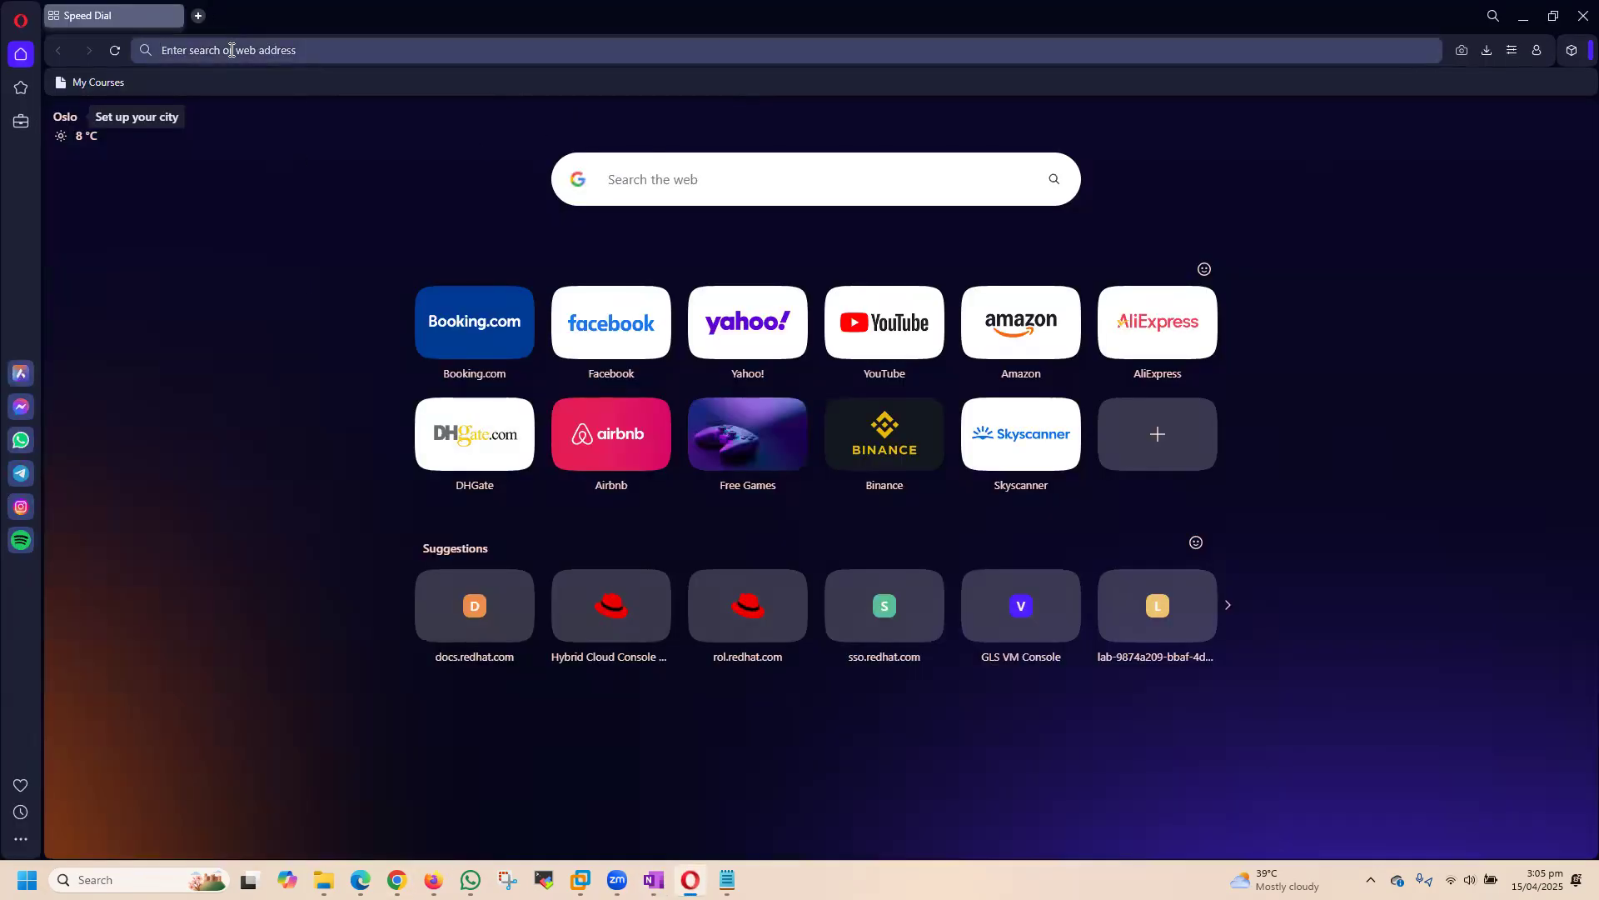
{"action": "type", "text": "cn"}
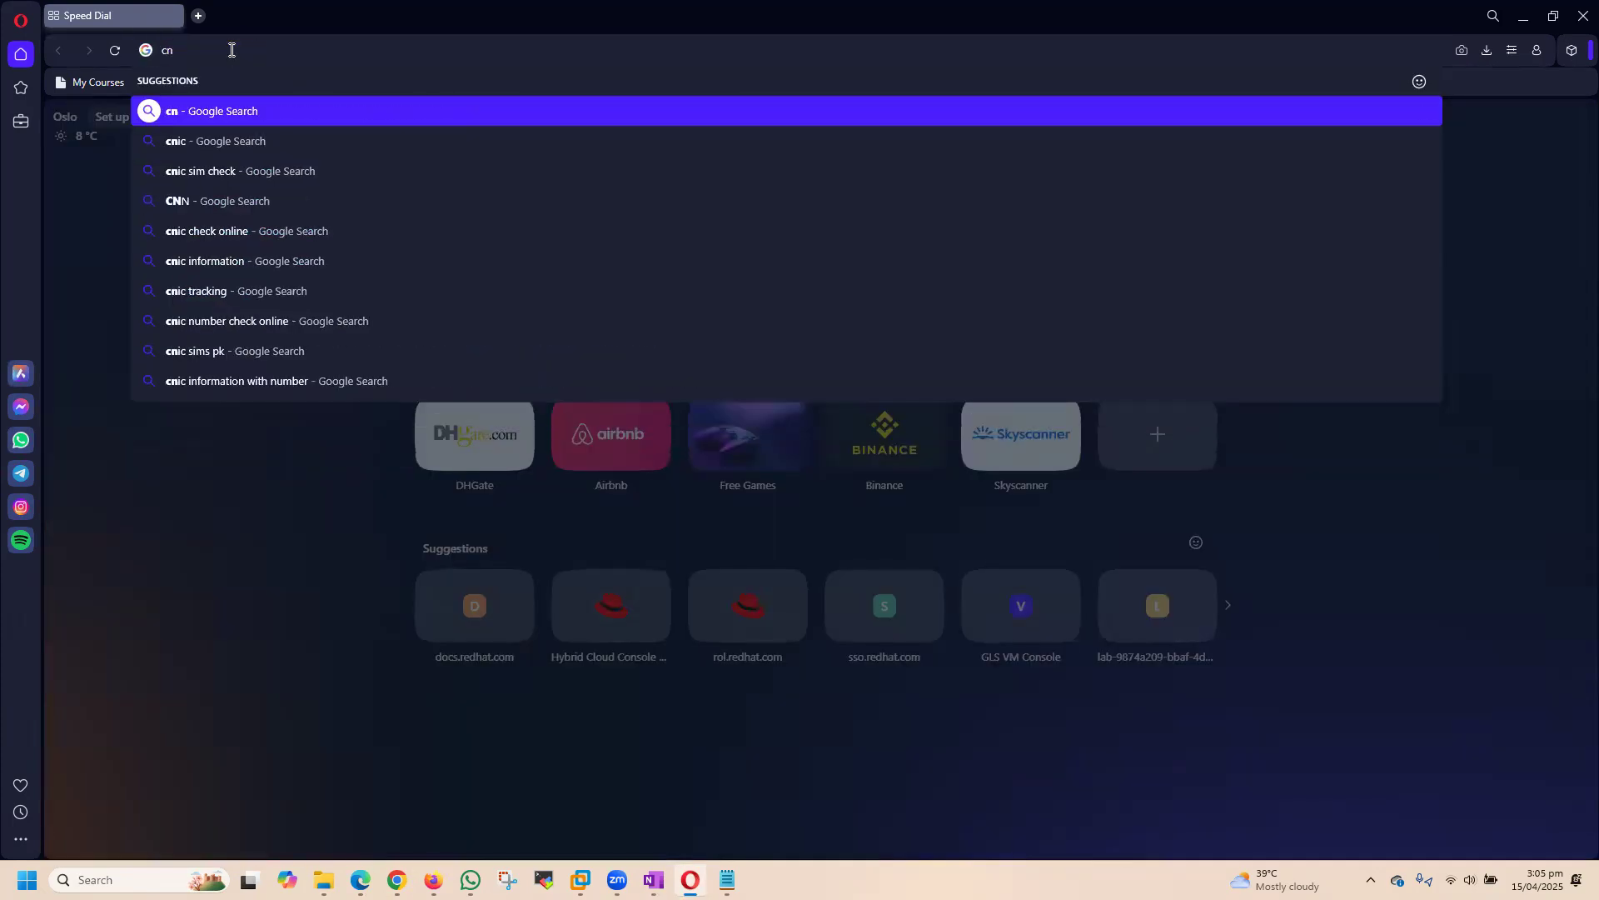
{"action": "key", "text": "BackSpace"}
{"action": "type", "text": "o"}
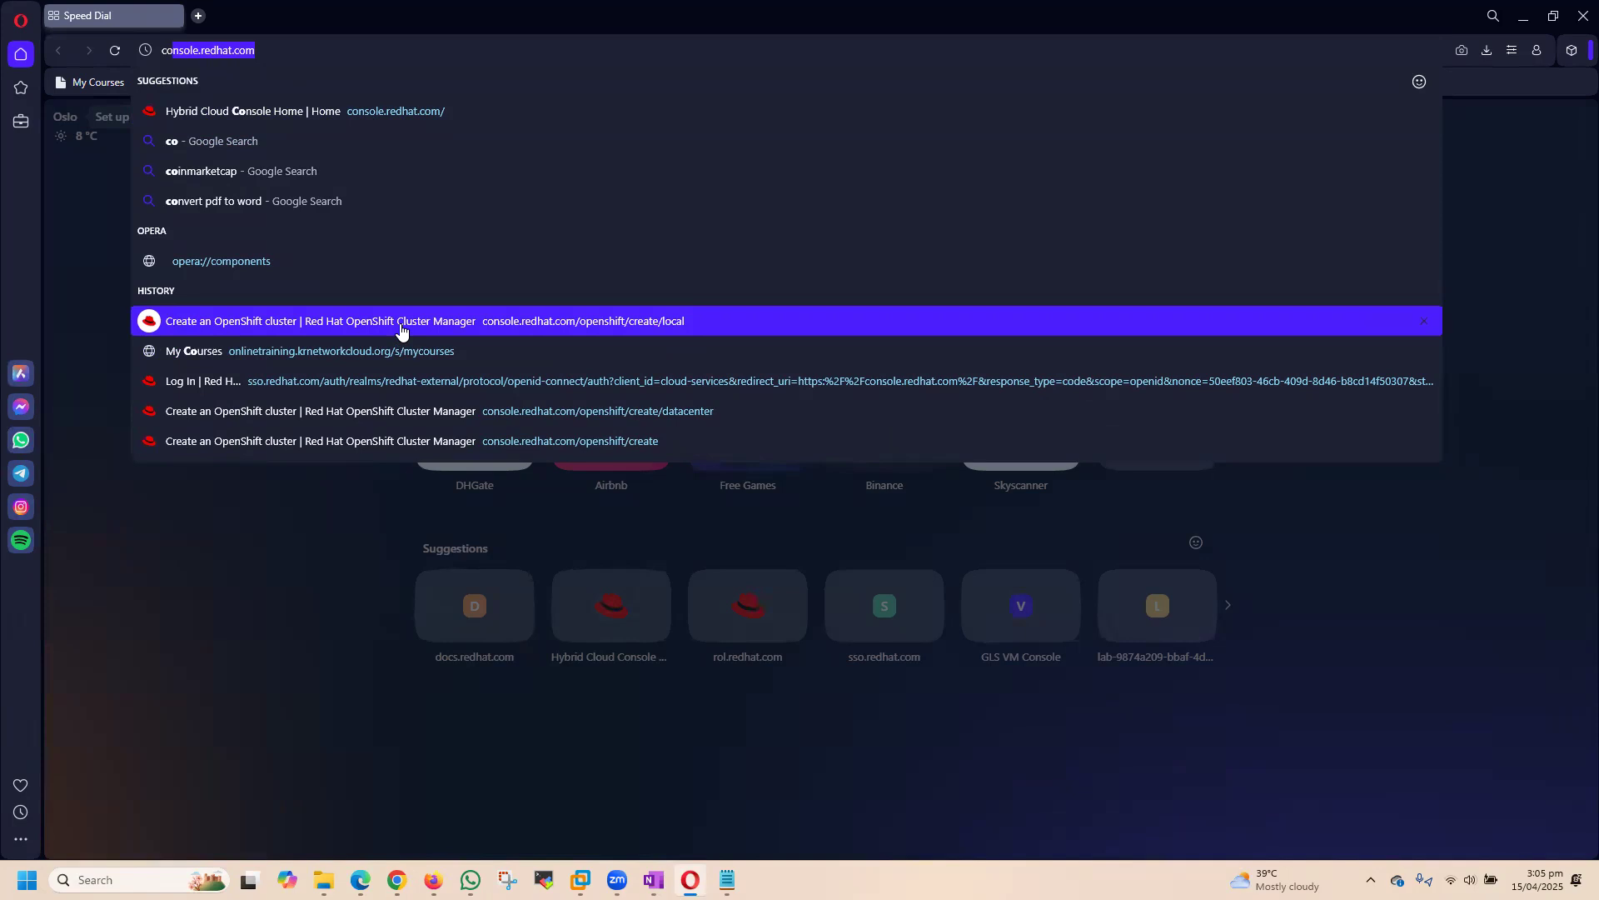
{"action": "left_click", "coordinate": [401, 325]}
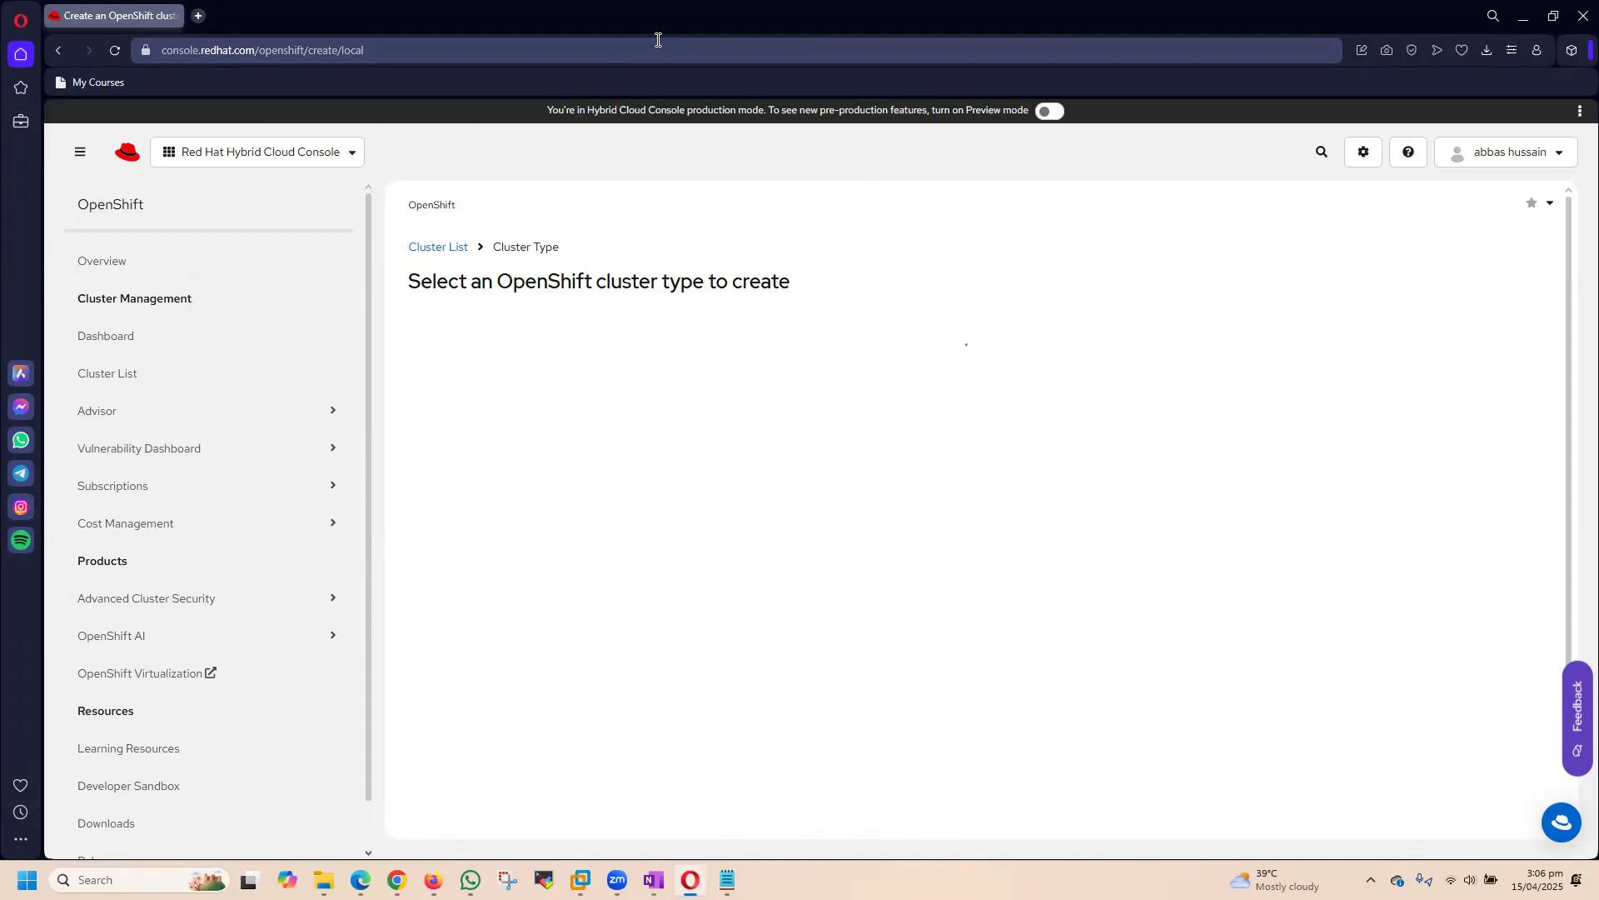
{"action": "left_click", "coordinate": [1554, 152]}
{"action": "left_click", "coordinate": [1175, 230]}
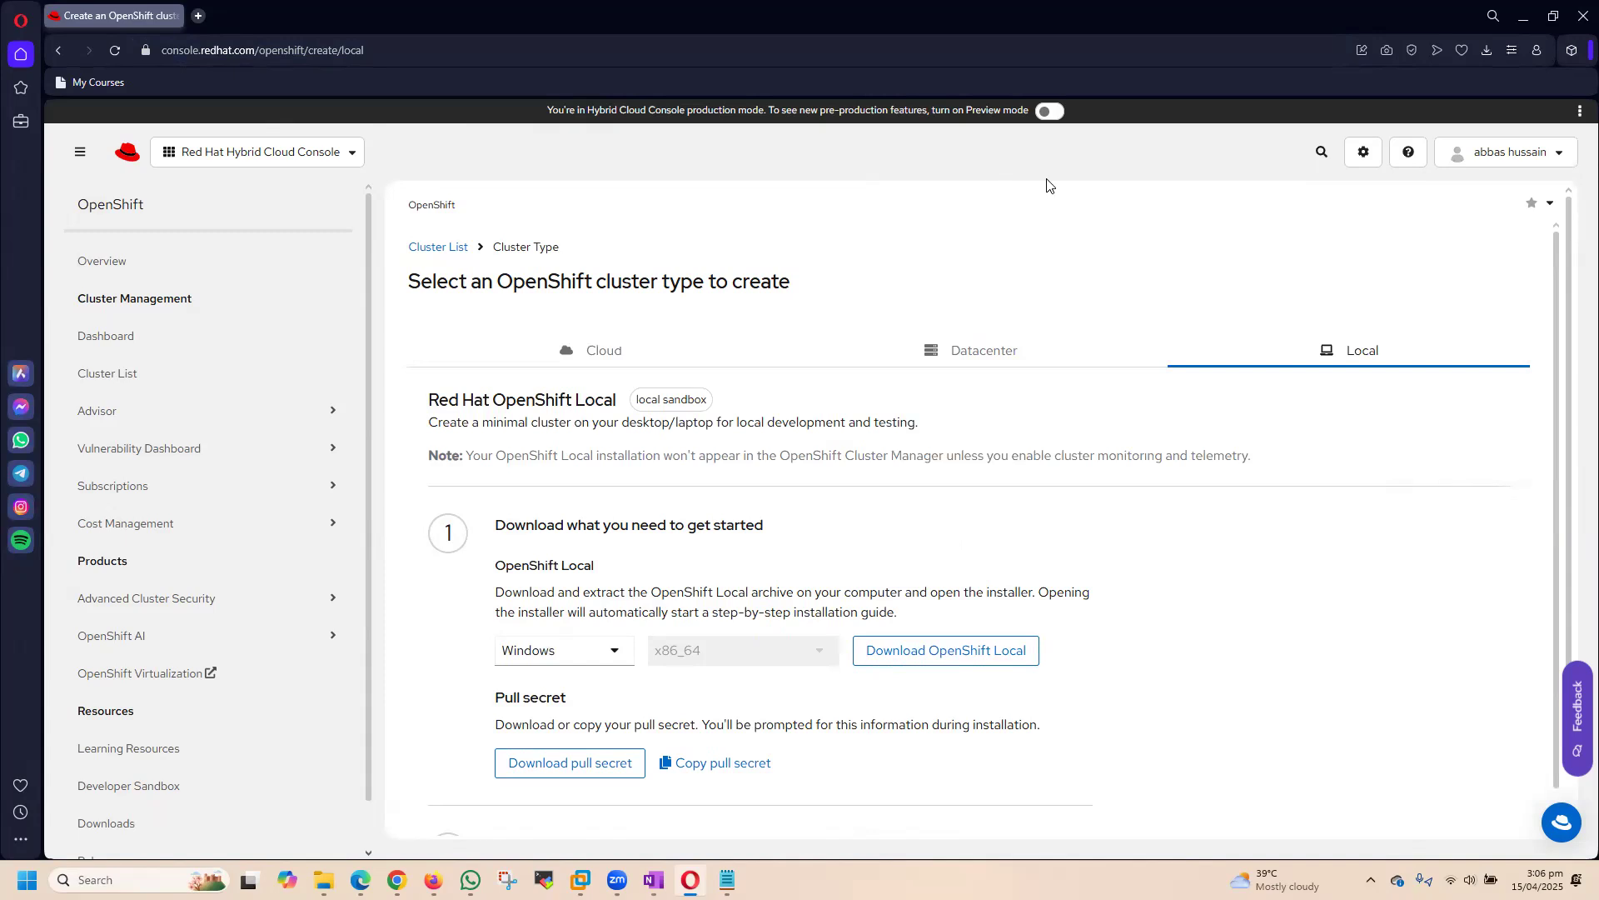
Step: Go to the Cluster List, start creating a cluster, and show the Datacenter options
{"action": "left_click", "coordinate": [109, 372]}
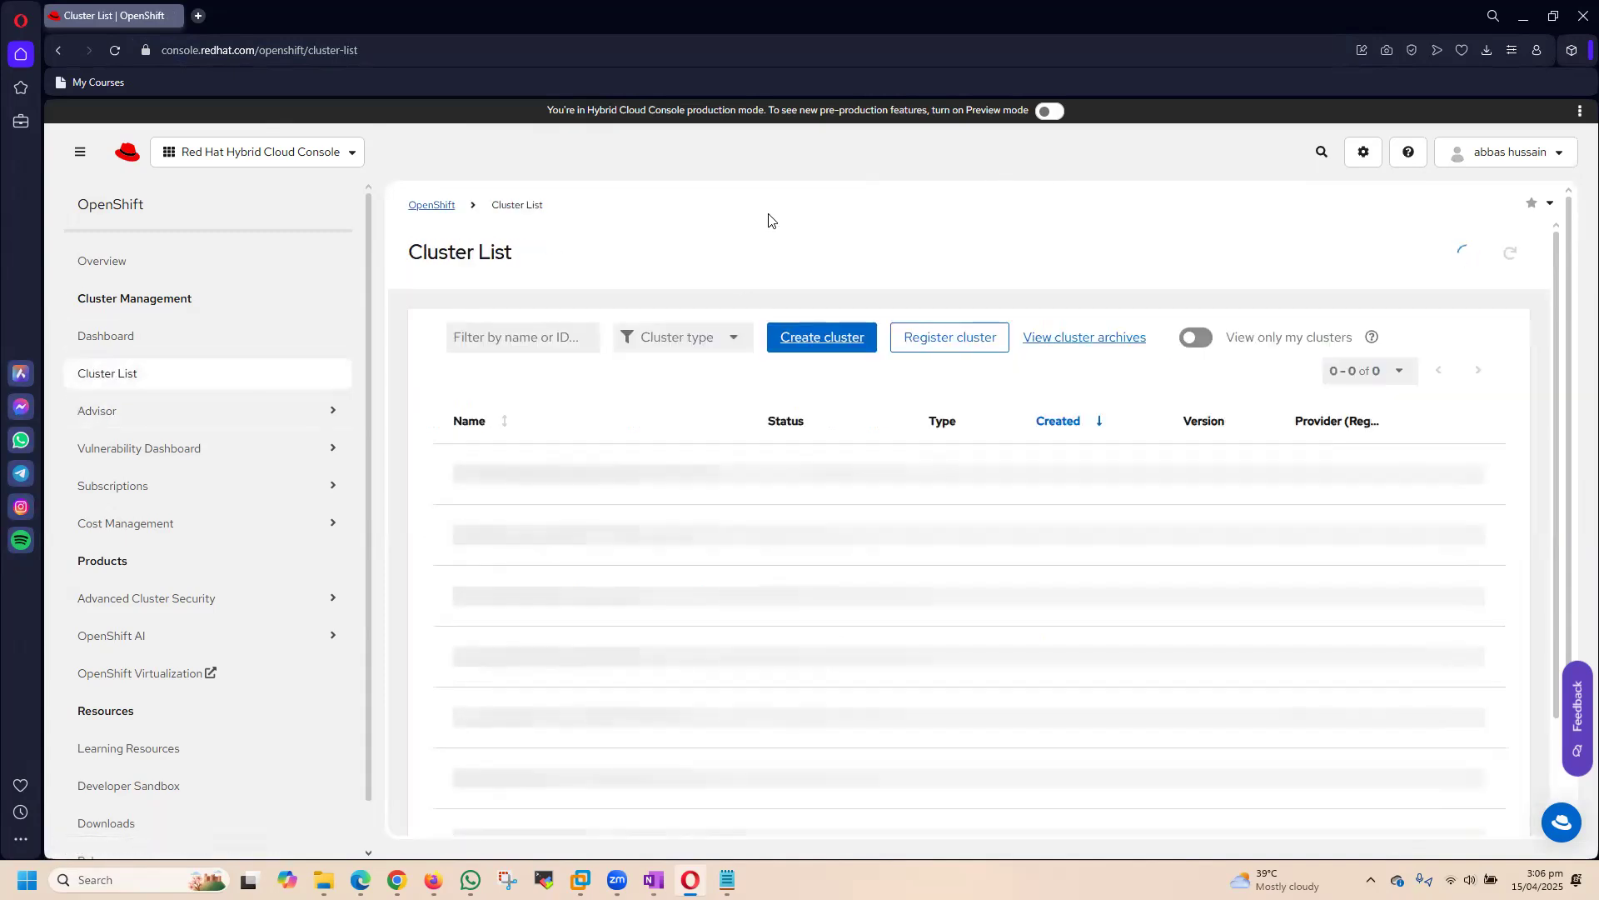
{"action": "left_click", "coordinate": [964, 492]}
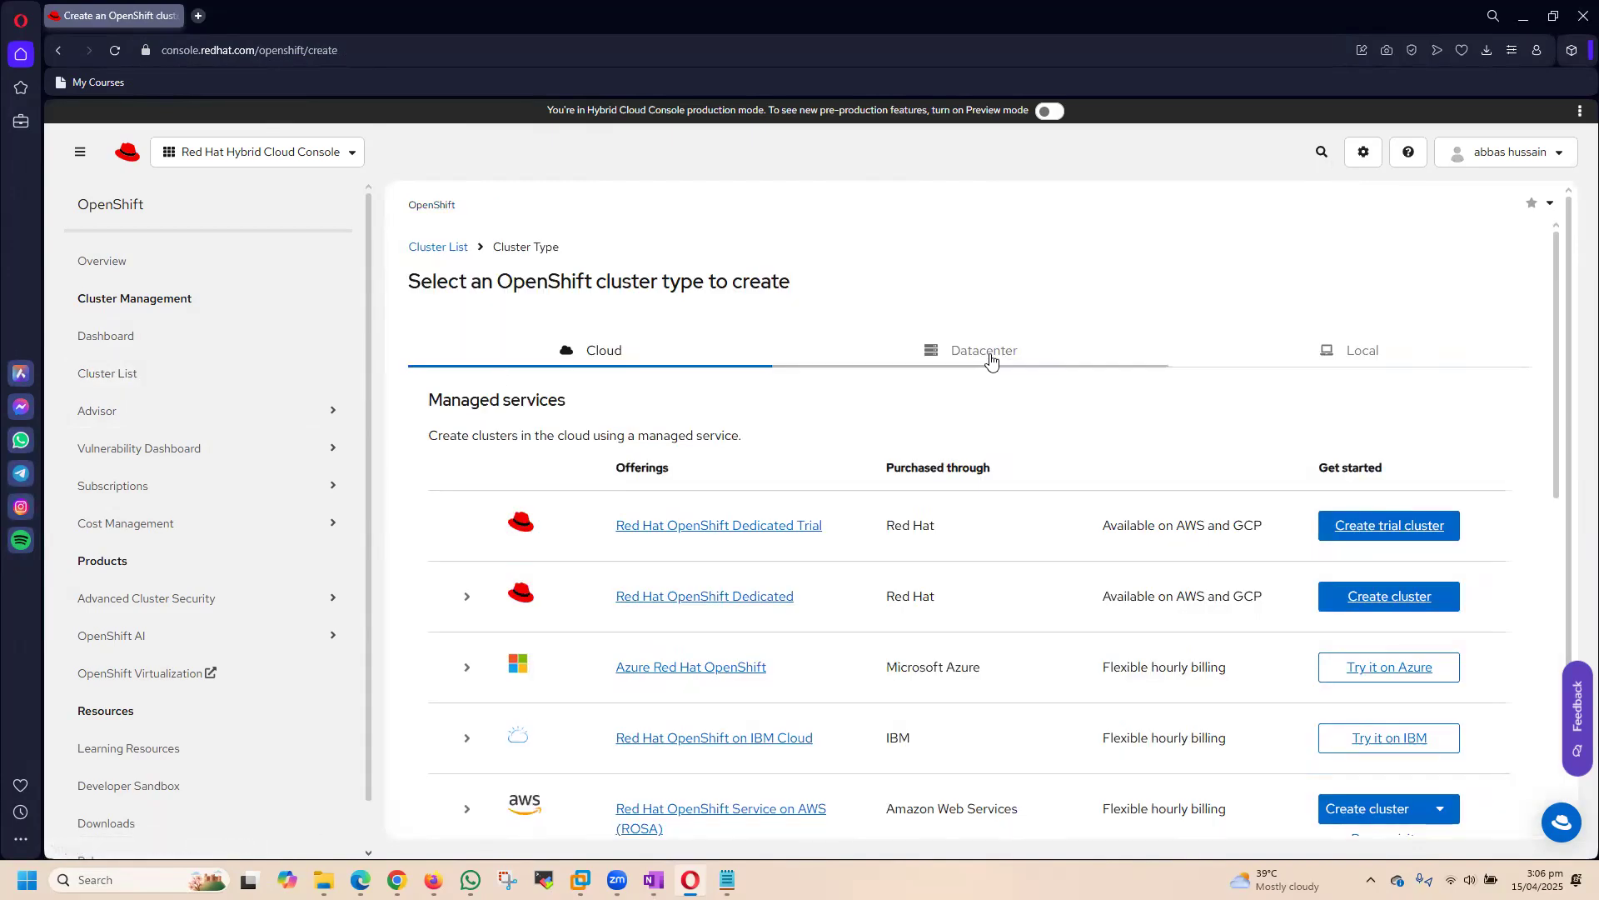
{"action": "left_click", "coordinate": [990, 360]}
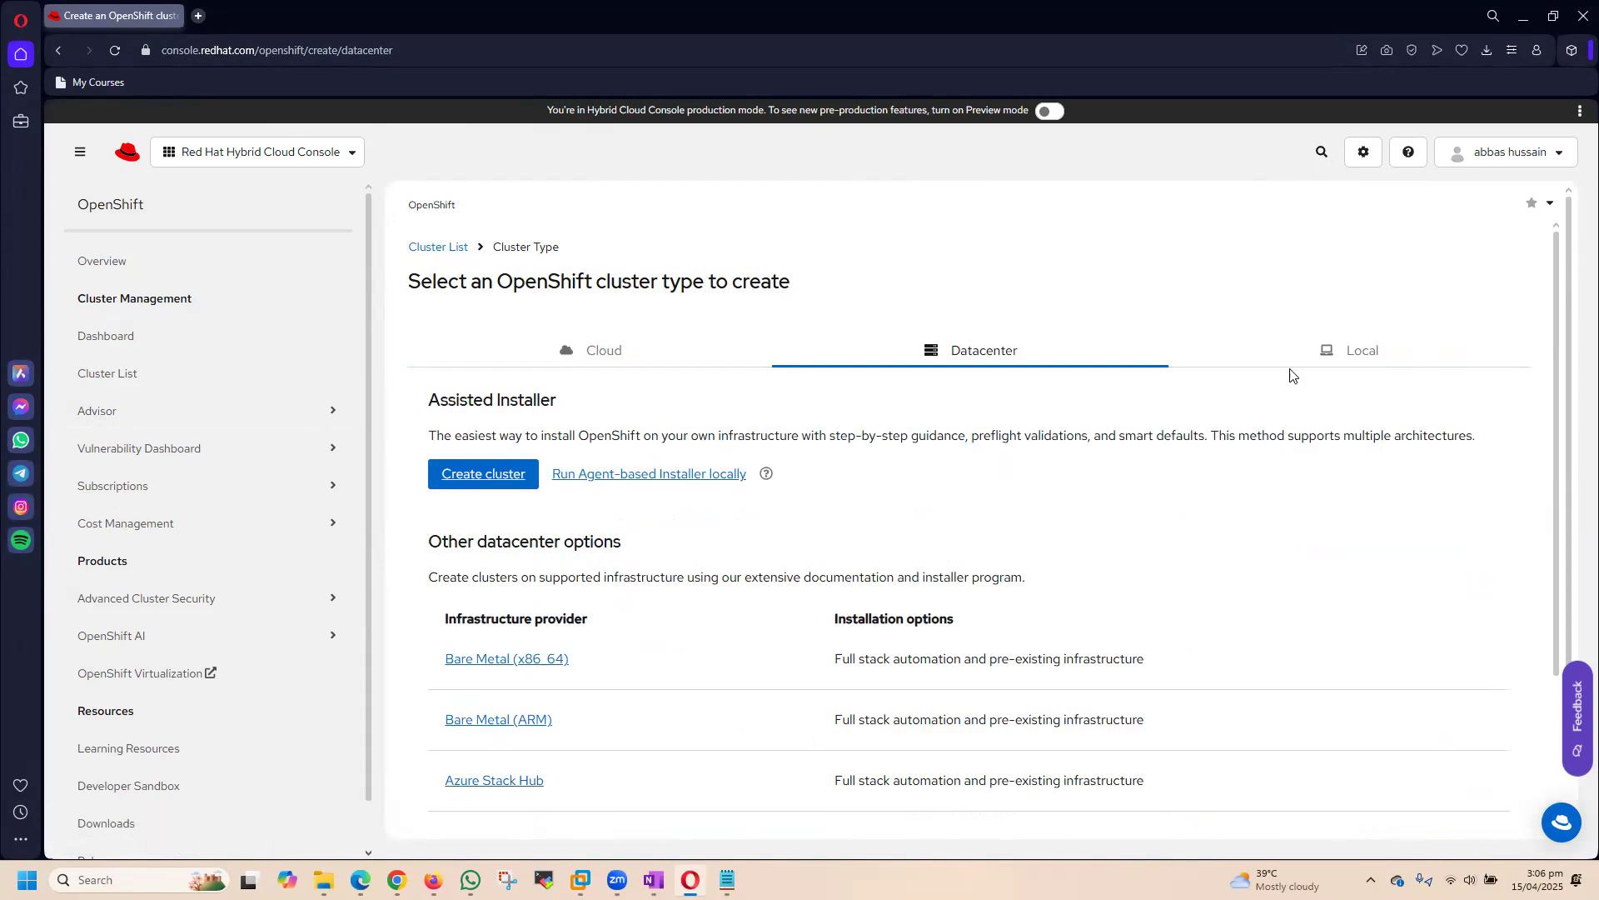
Step: Review the OpenShift Local setup instructions, and start a Datacenter cluster with the Assisted Installer
{"action": "left_click", "coordinate": [1354, 354]}
{"action": "scroll", "coordinate": [1161, 498], "scroll_direction": "down", "scroll_amount": 2}
{"action": "scroll", "coordinate": [1164, 496], "scroll_direction": "up", "scroll_amount": 2}
{"action": "scroll", "coordinate": [1168, 491], "scroll_direction": "down", "scroll_amount": 2}
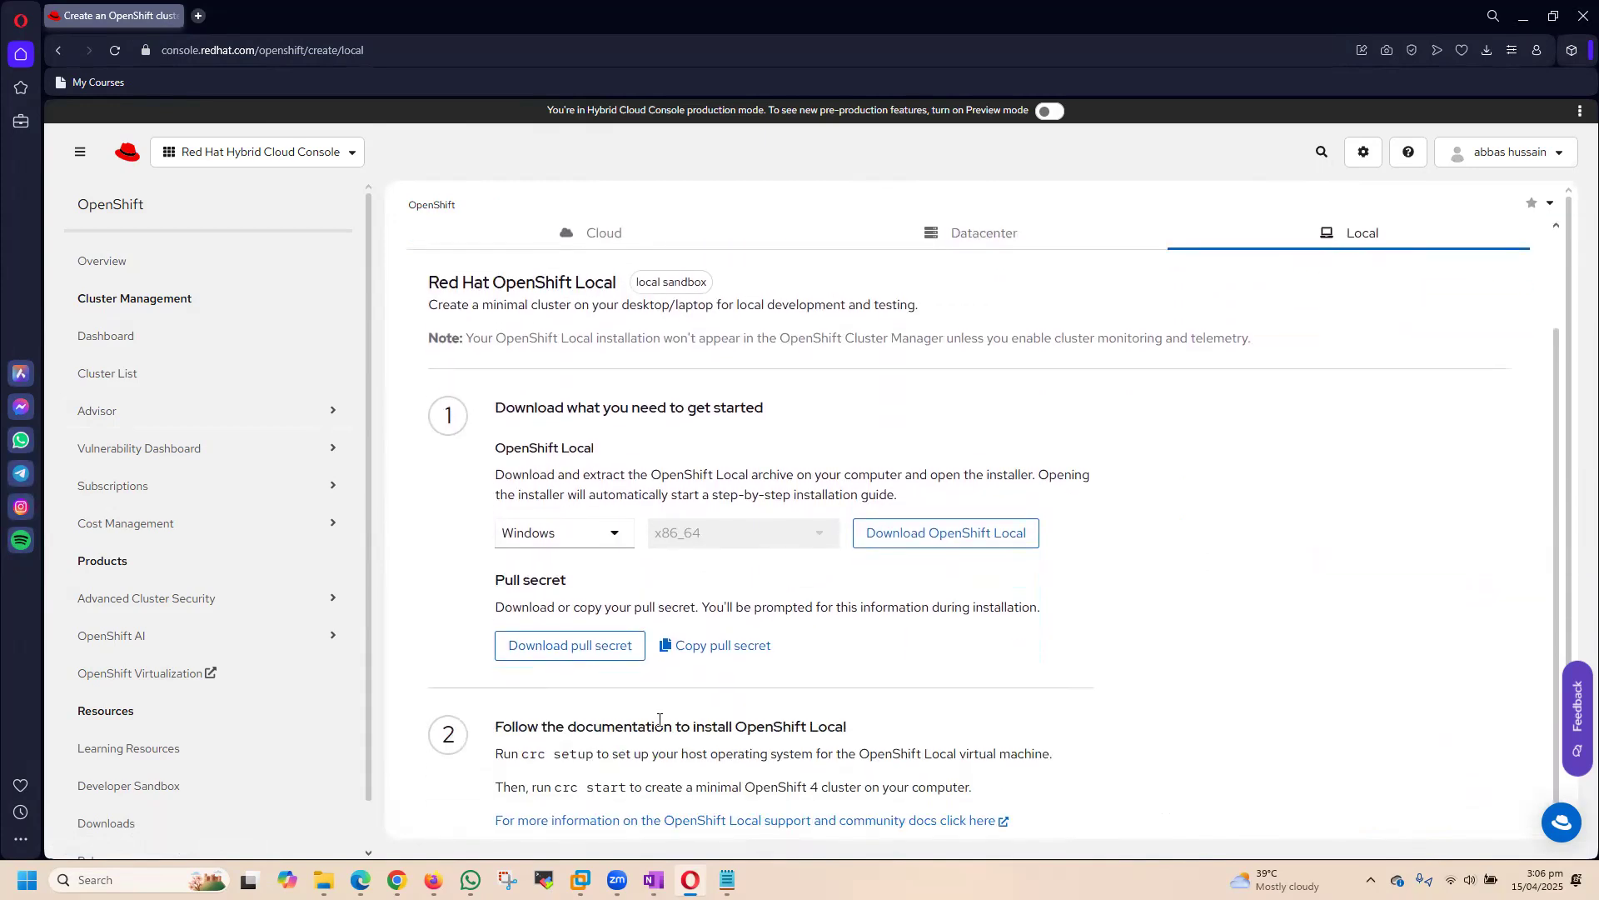
{"action": "scroll", "coordinate": [1064, 547], "scroll_direction": "up", "scroll_amount": 2}
{"action": "left_click", "coordinate": [1029, 350]}
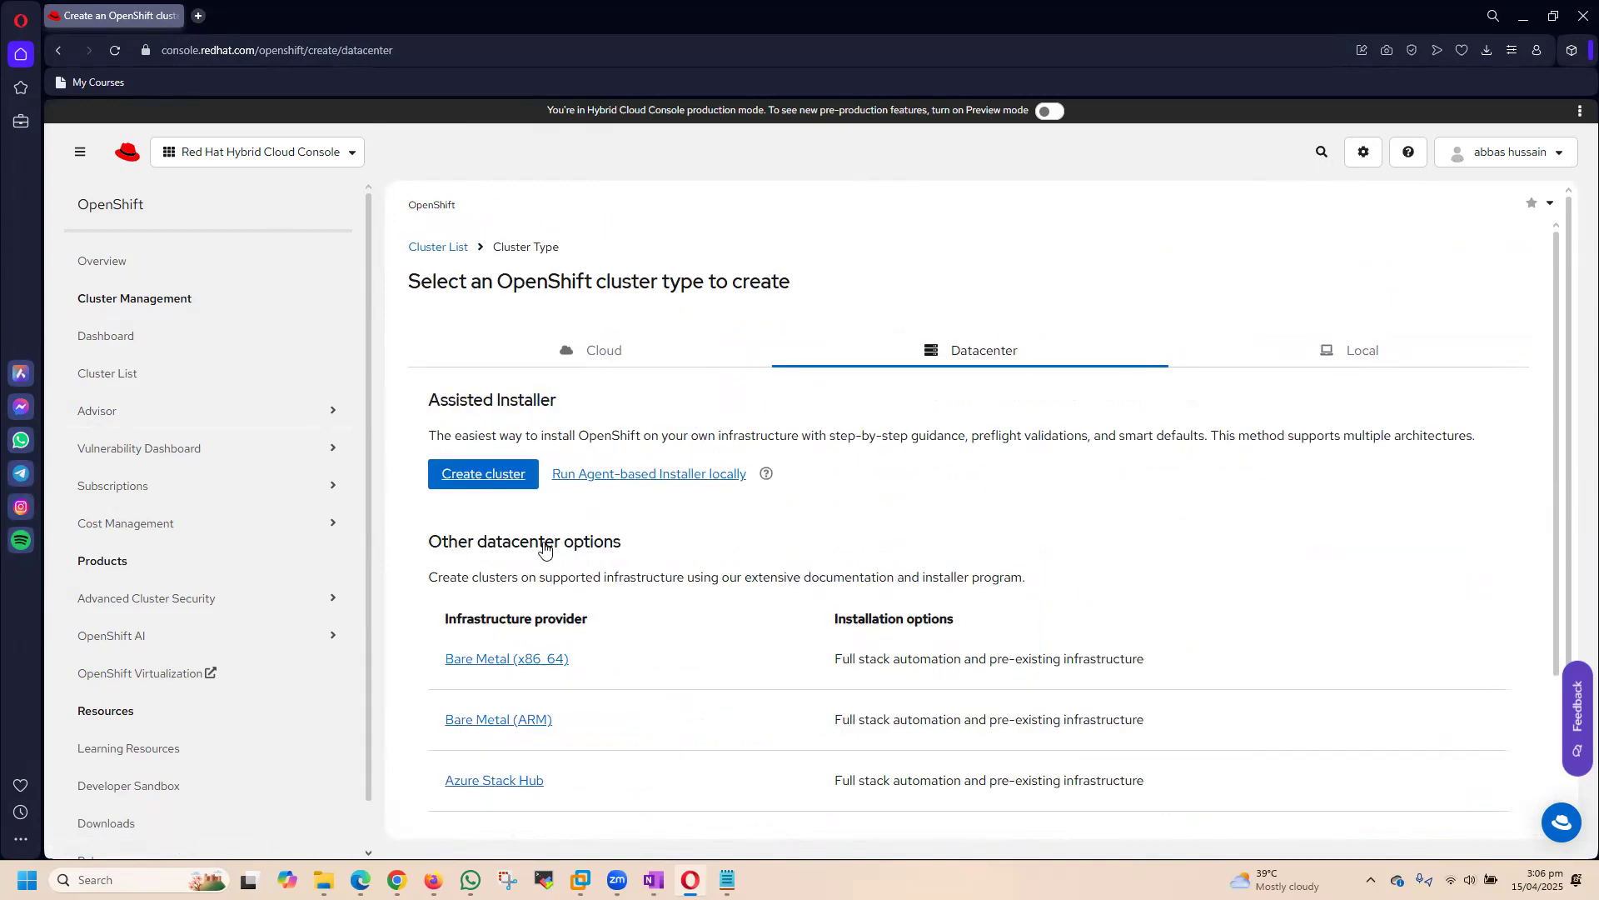
{"action": "left_click", "coordinate": [479, 482]}
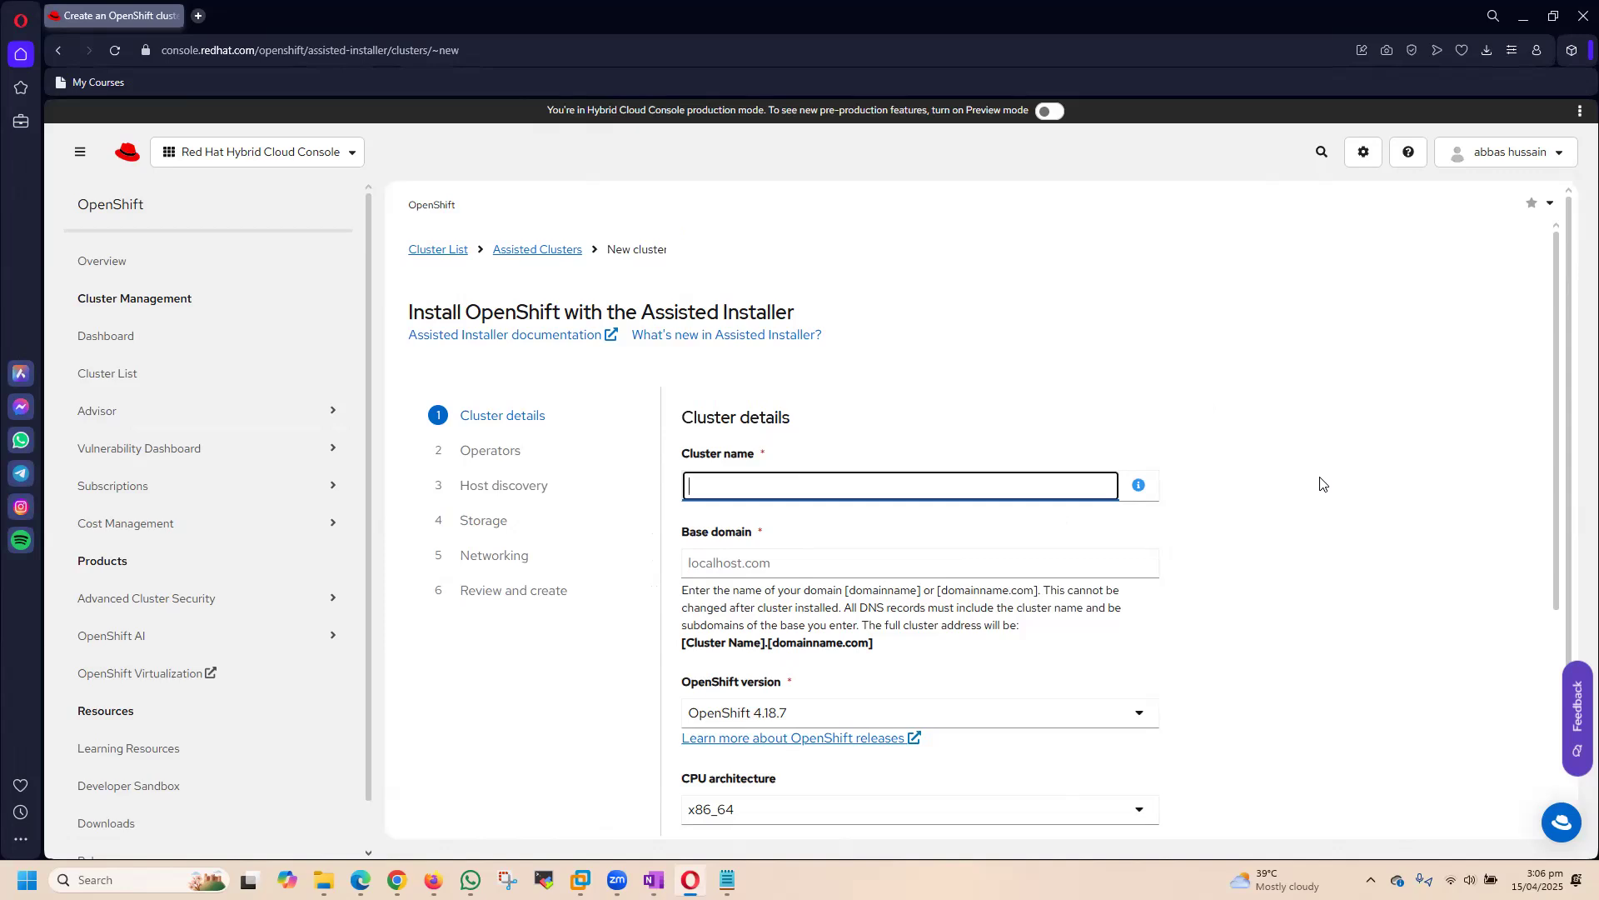
{"action": "type", "text": "h"}
{"action": "key", "text": "BackSpace"}
{"action": "type", "text": "hsn"}
{"action": "key", "text": "BackSpace"}
{"action": "key", "text": "BackSpace"}
{"action": "key", "text": "BackSpace"}
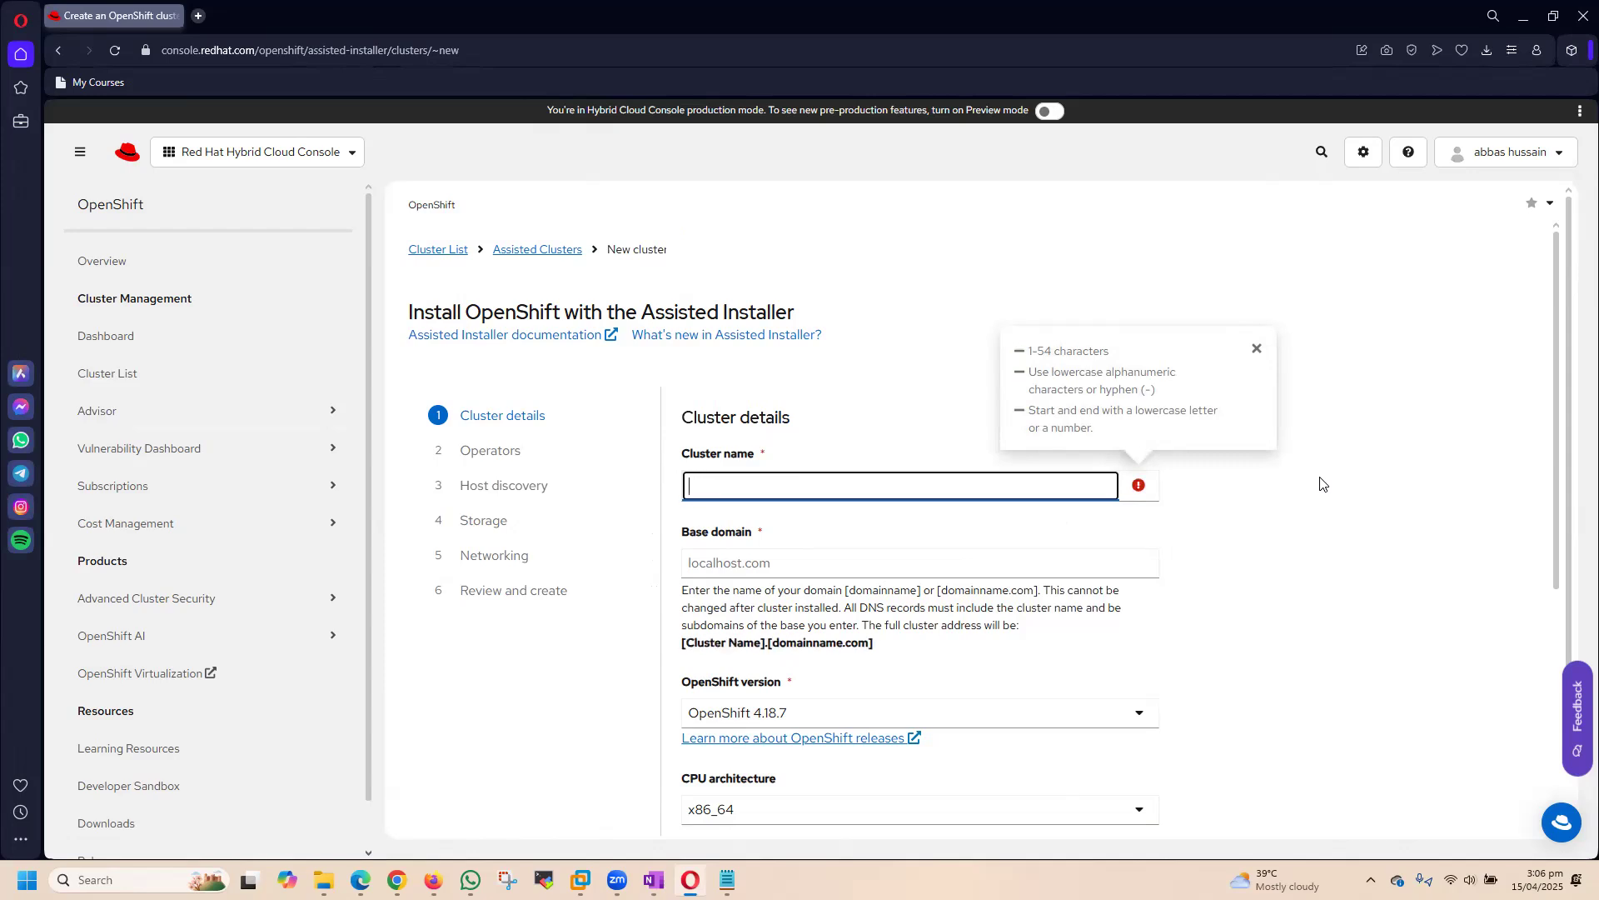
{"action": "type", "text": "ex316"}
{"action": "key", "text": "BackSpace"}
{"action": "key", "text": "BackSpace"}
{"action": "key", "text": "BackSpace"}
{"action": "key", "text": "BackSpace"}
{"action": "key", "text": "BackSpace"}
{"action": "left_click", "coordinate": [800, 523]}
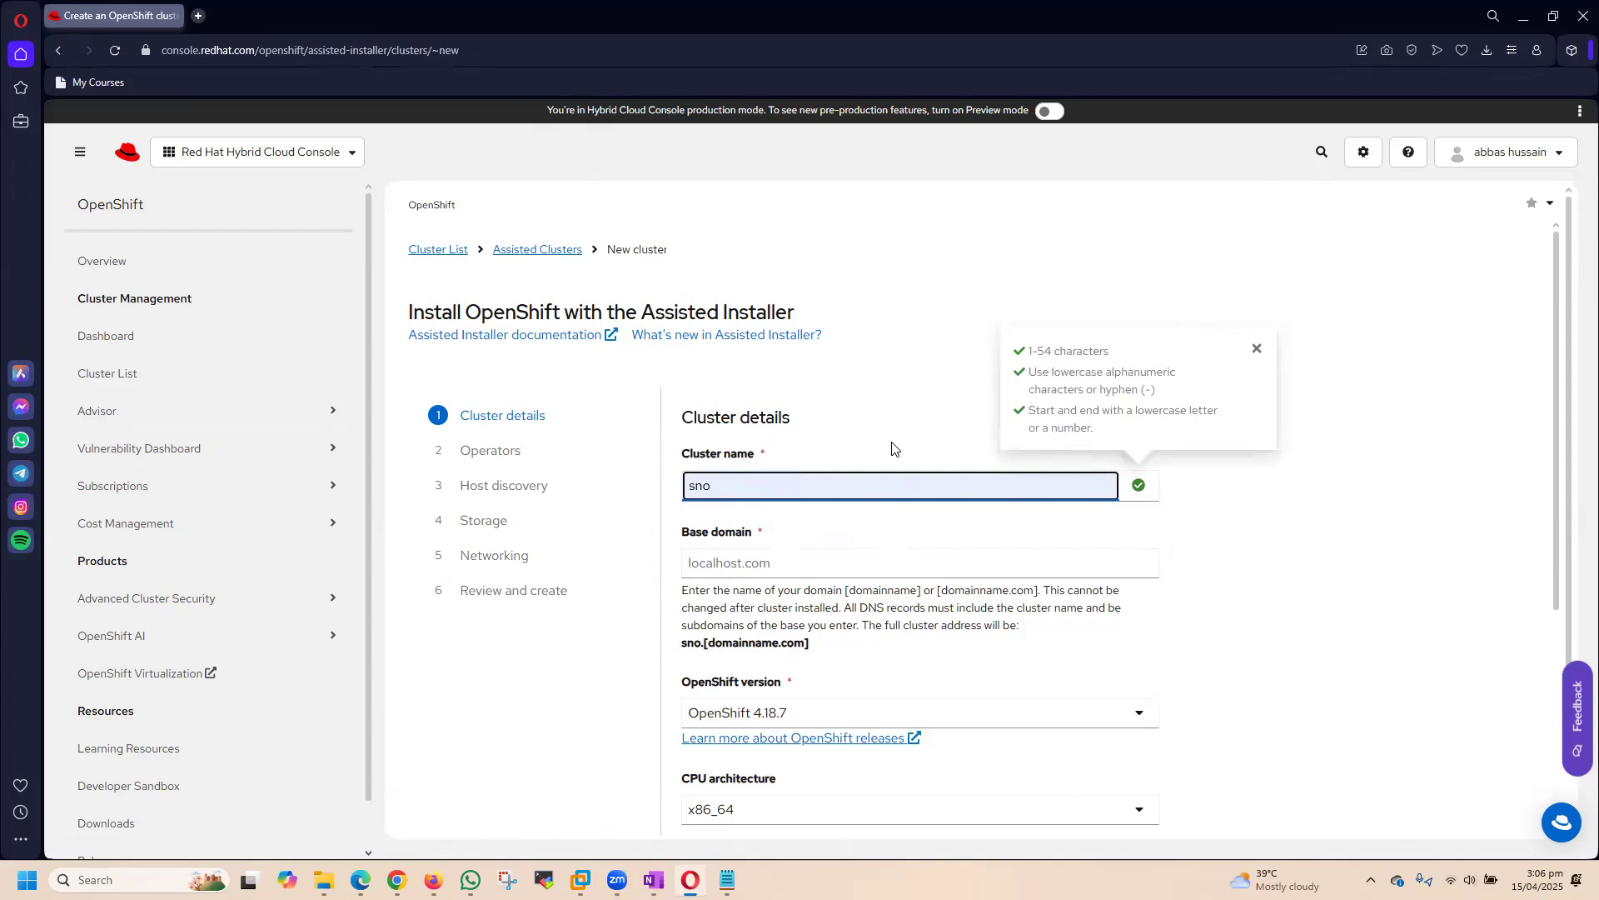
{"action": "type", "text": "-"}
{"action": "key", "text": "BackSpace"}
{"action": "key", "text": "BackSpace"}
{"action": "key", "text": "BackSpace"}
{"action": "key", "text": "BackSpace"}
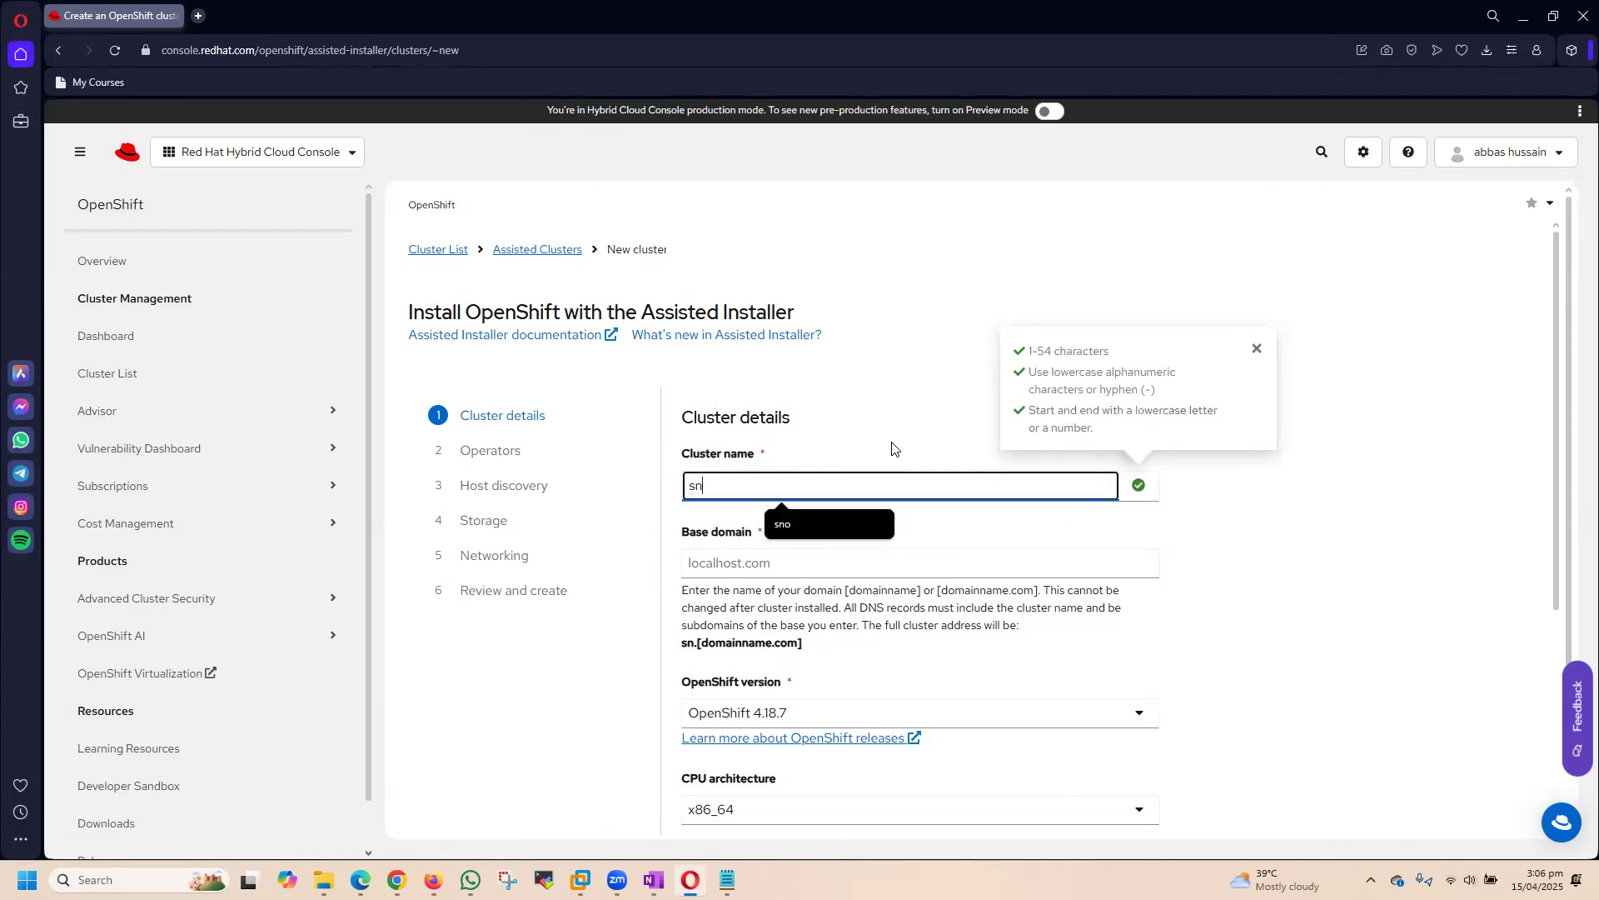
Step: Name the cluster SNO316 and set its base domain to hsntech.local
{"action": "type", "text": "SNO"}
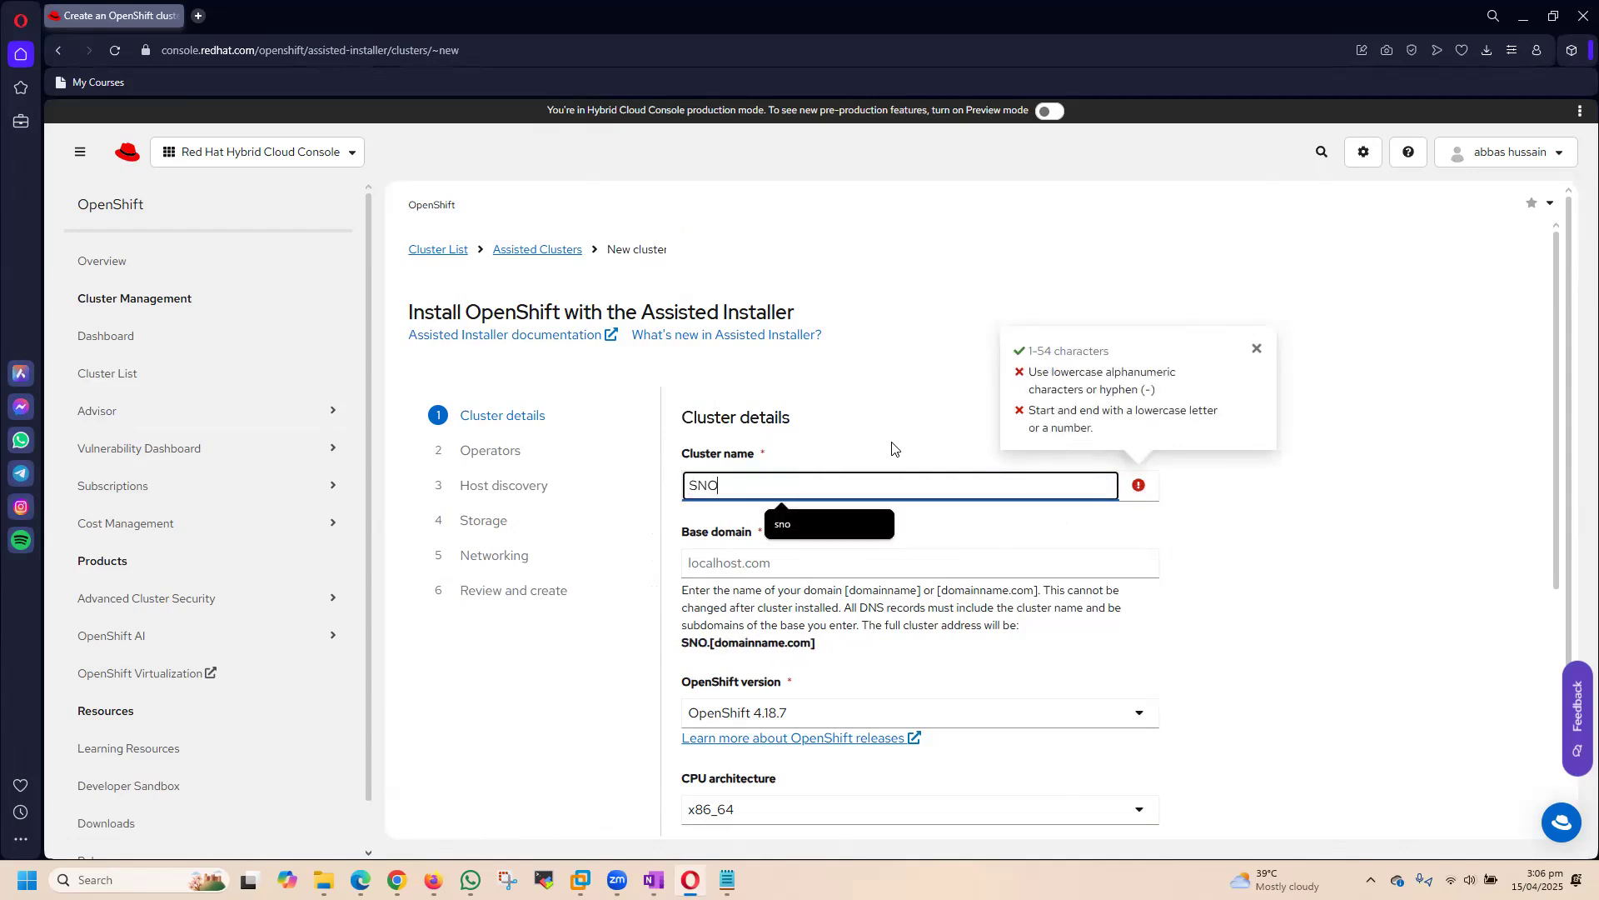
{"action": "type", "text": "316"}
{"action": "left_click", "coordinate": [751, 562]}
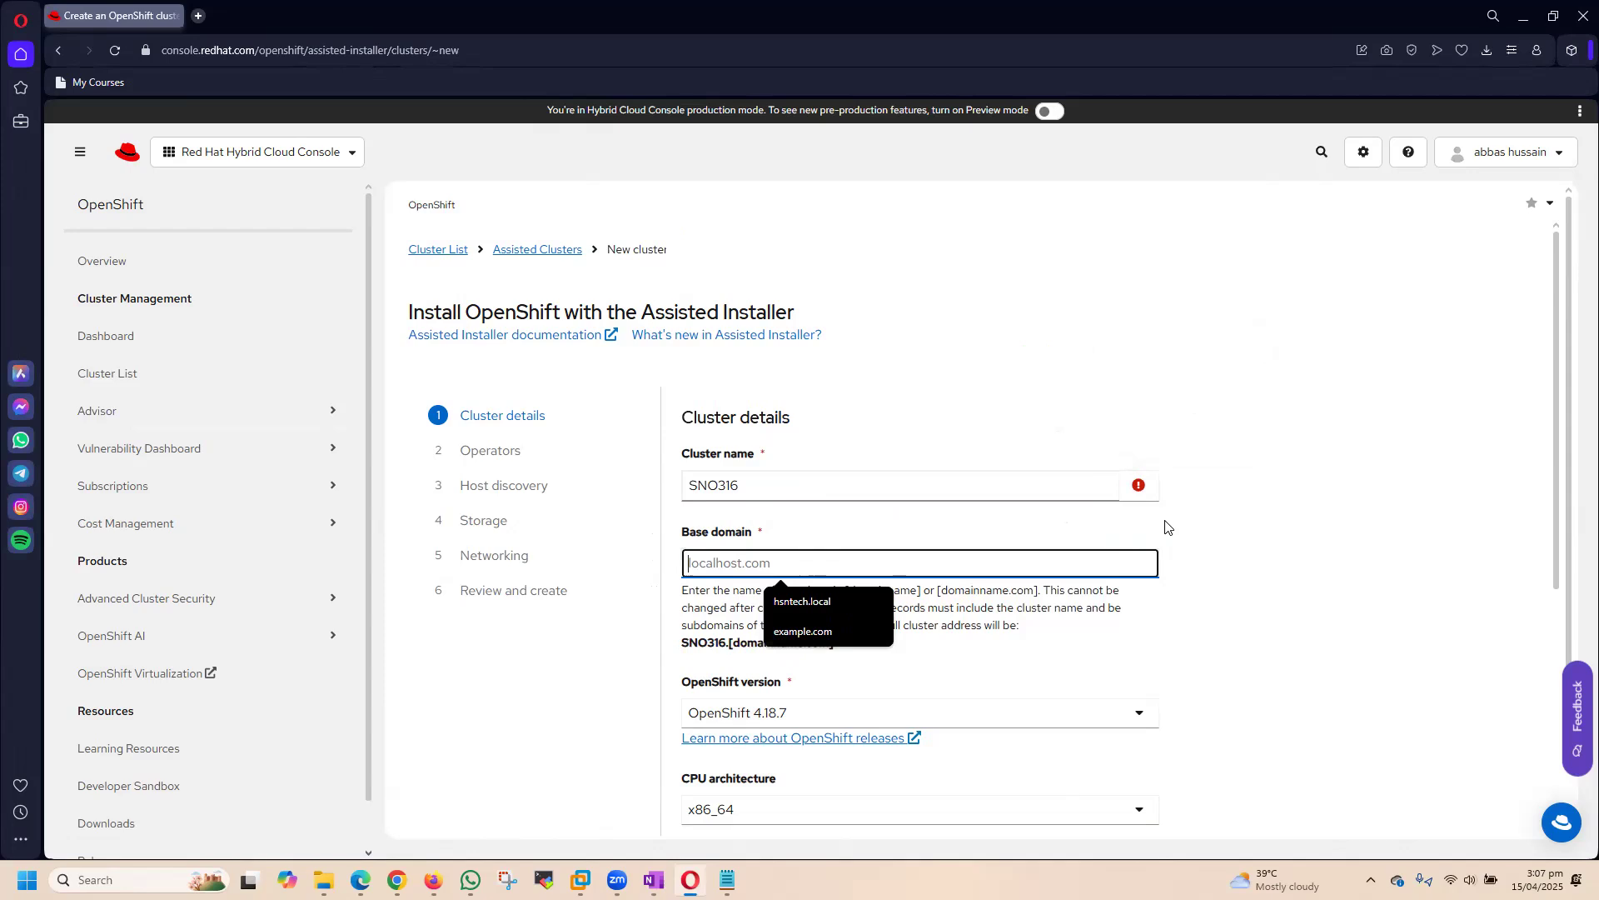
{"action": "left_click", "coordinate": [829, 605]}
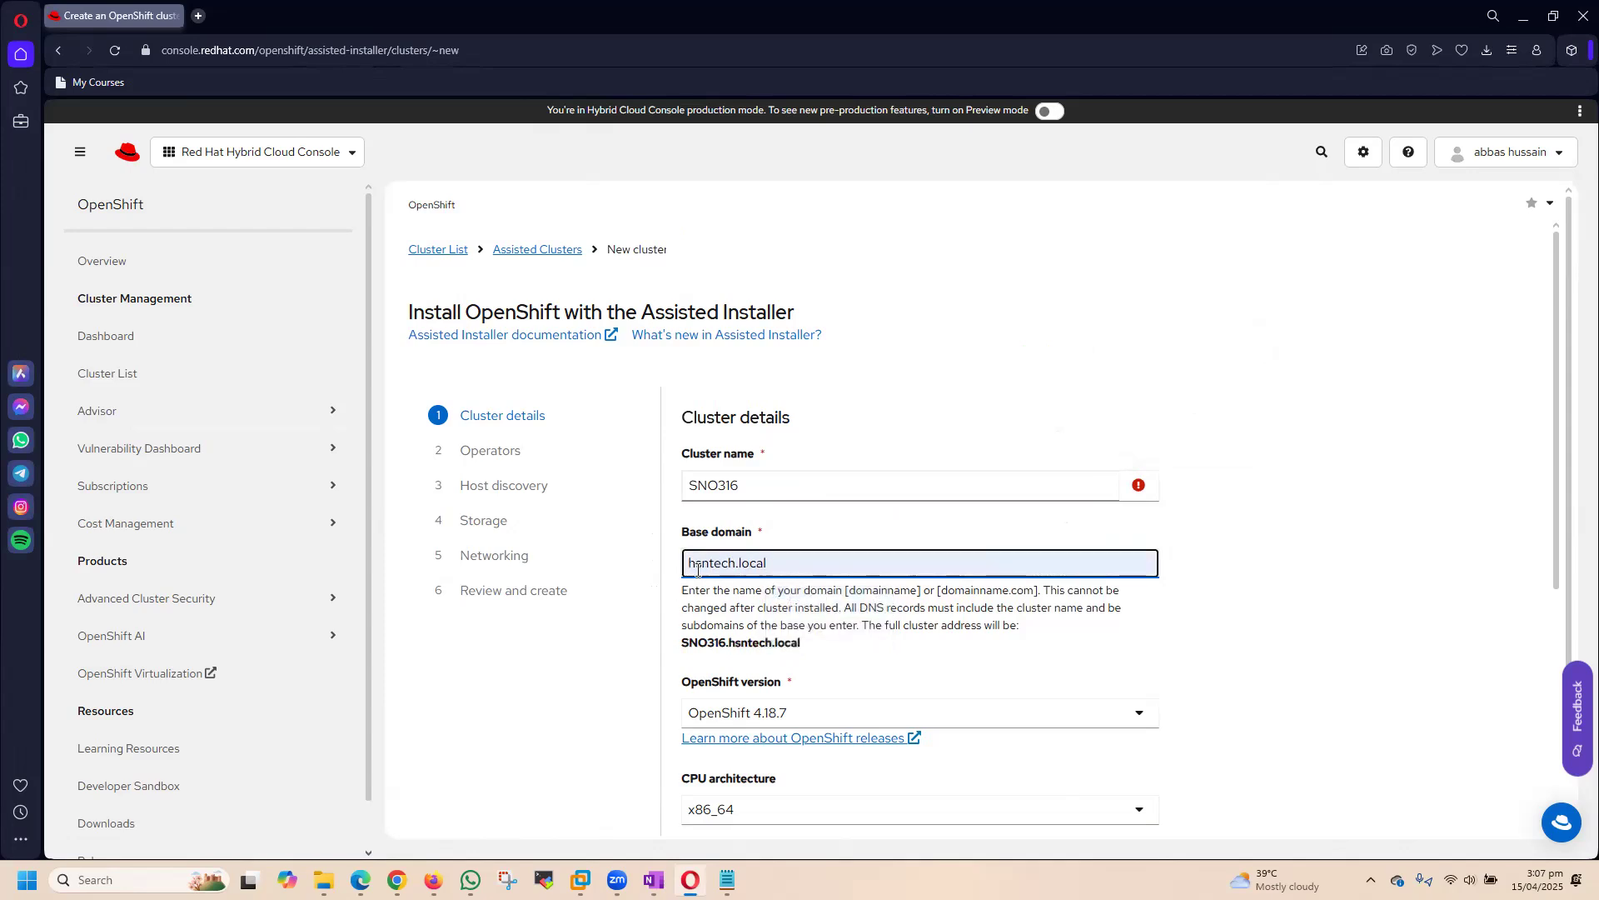
Step: Check the available OpenShift releases and set the cluster's version to OpenShift 4.16.38
{"action": "scroll", "coordinate": [1210, 601], "scroll_direction": "down", "scroll_amount": 2}
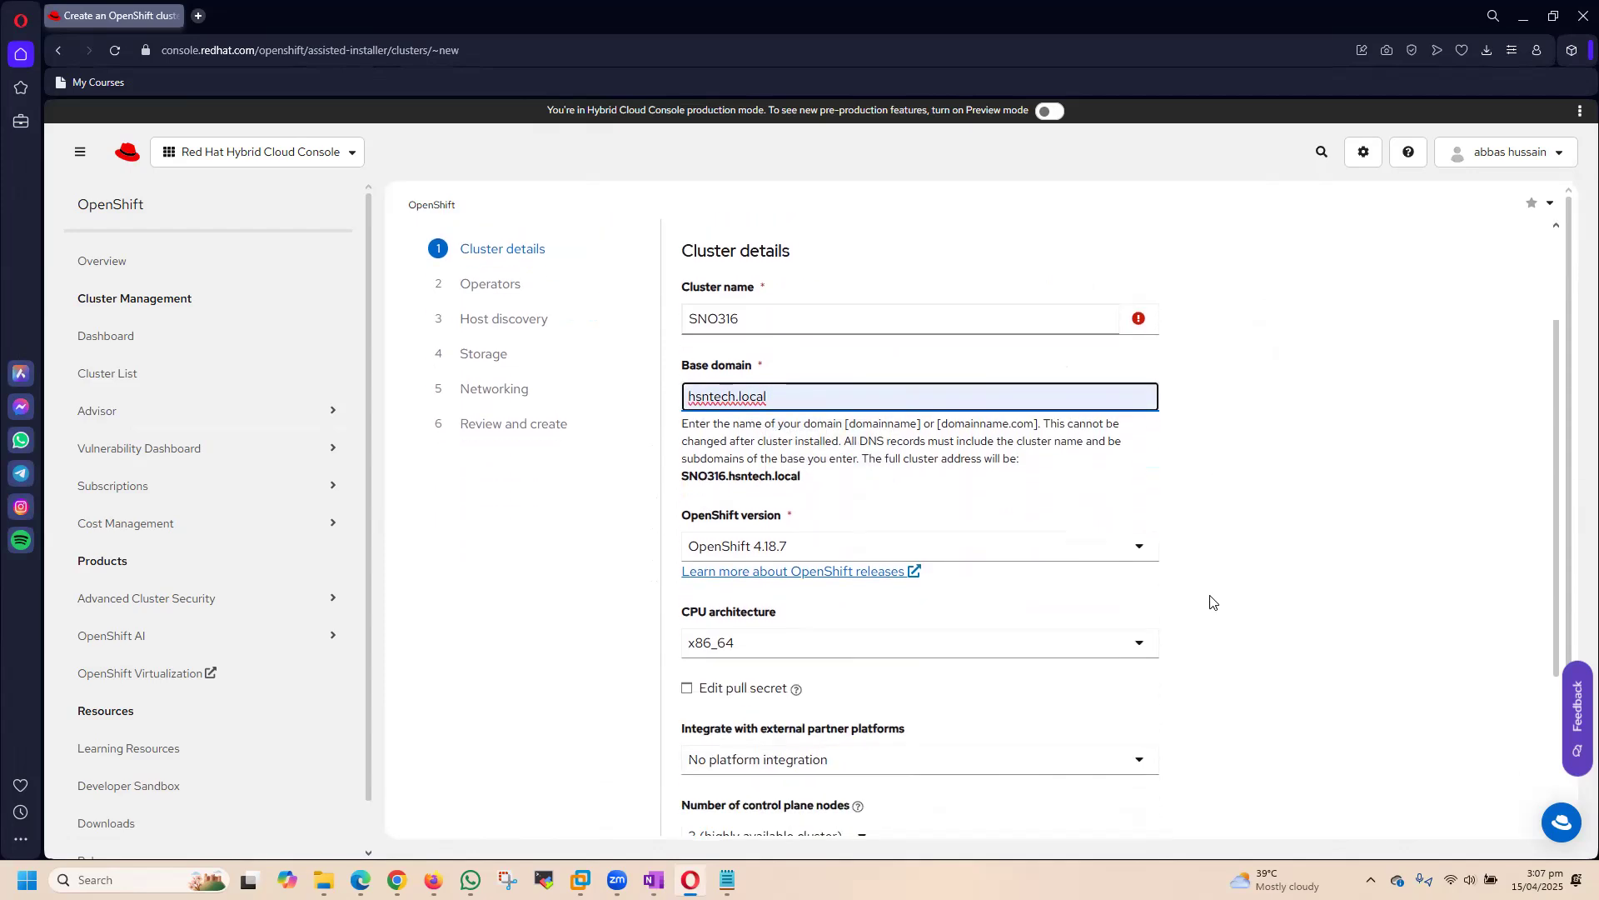
{"action": "scroll", "coordinate": [857, 443], "scroll_direction": "down", "scroll_amount": 2}
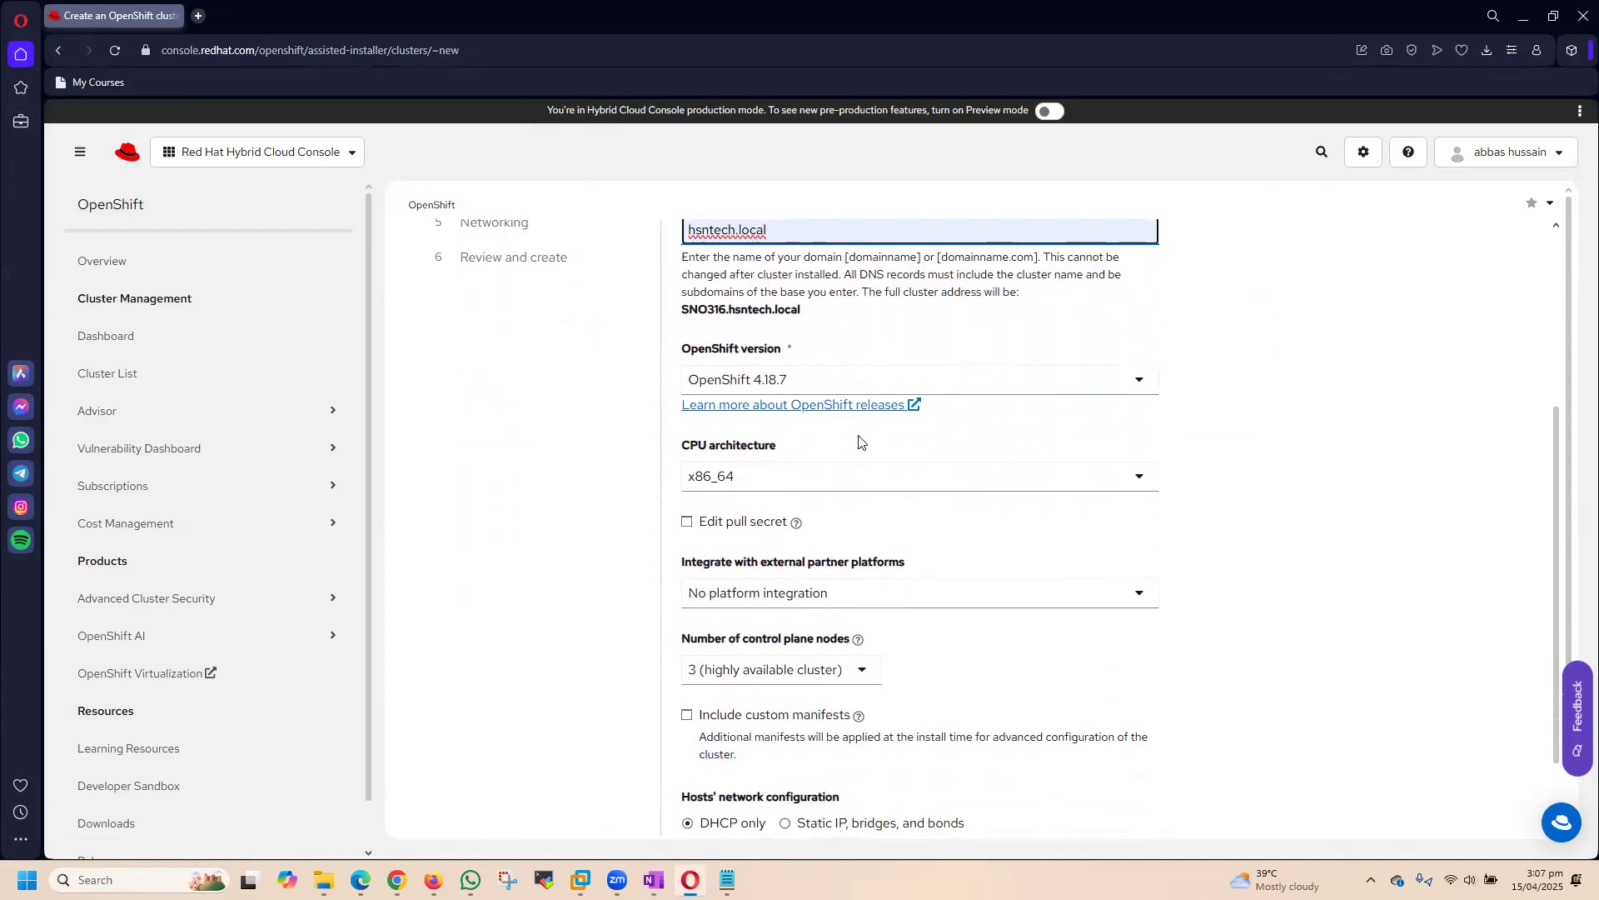
{"action": "left_click", "coordinate": [821, 390]}
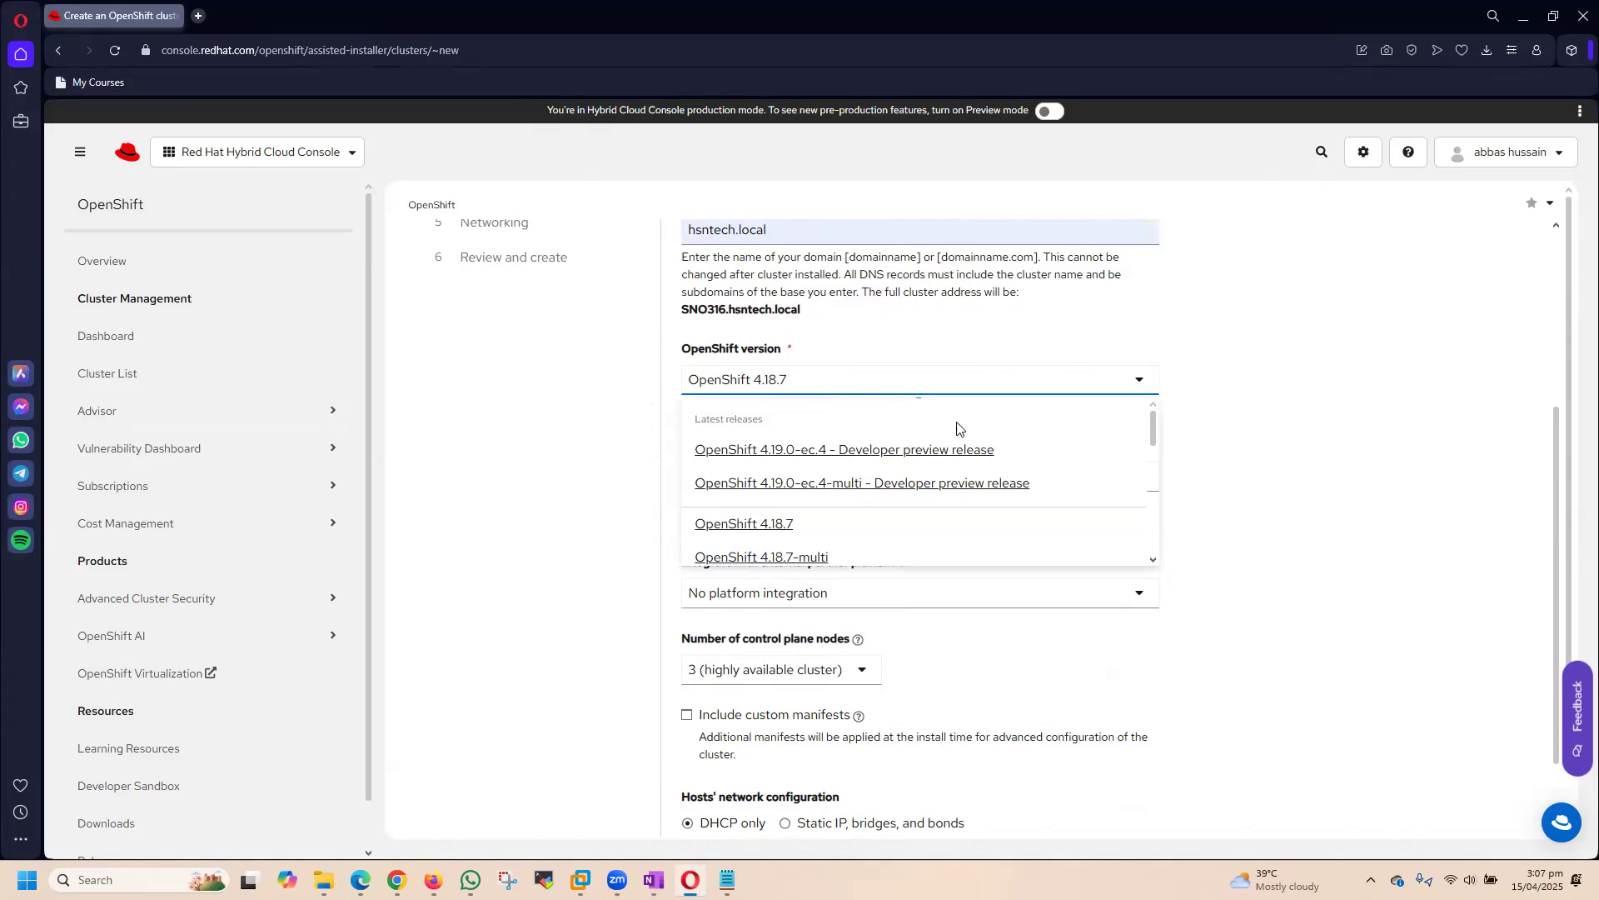
{"action": "scroll", "coordinate": [1030, 487], "scroll_direction": "down", "scroll_amount": 1}
{"action": "scroll", "coordinate": [1030, 490], "scroll_direction": "down", "scroll_amount": 3}
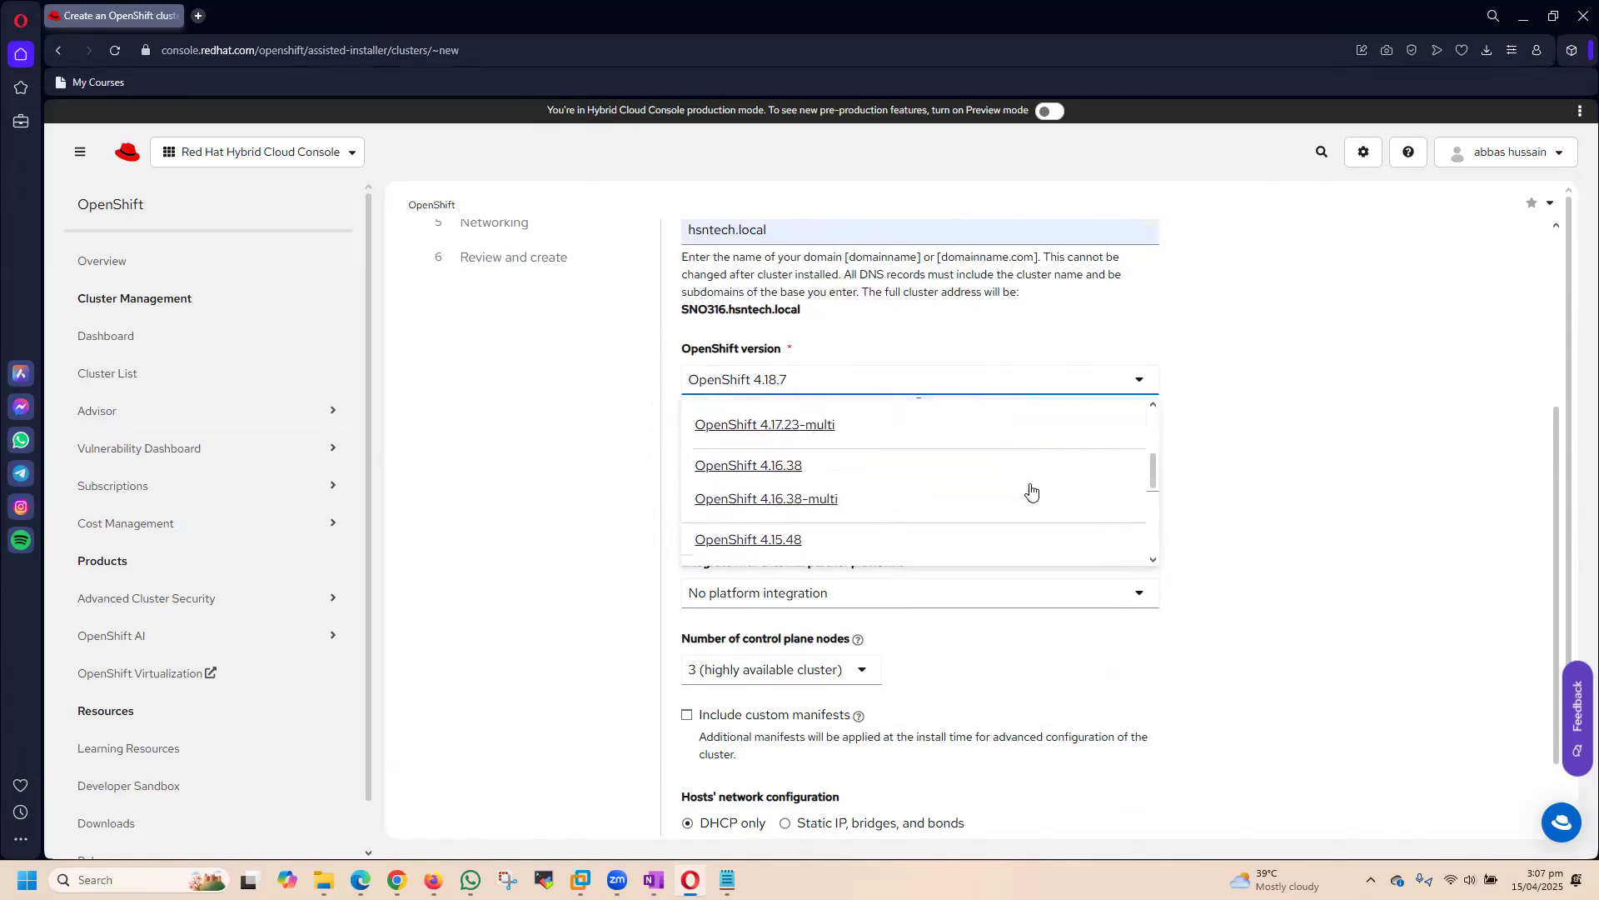
{"action": "scroll", "coordinate": [1031, 490], "scroll_direction": "up", "scroll_amount": 2}
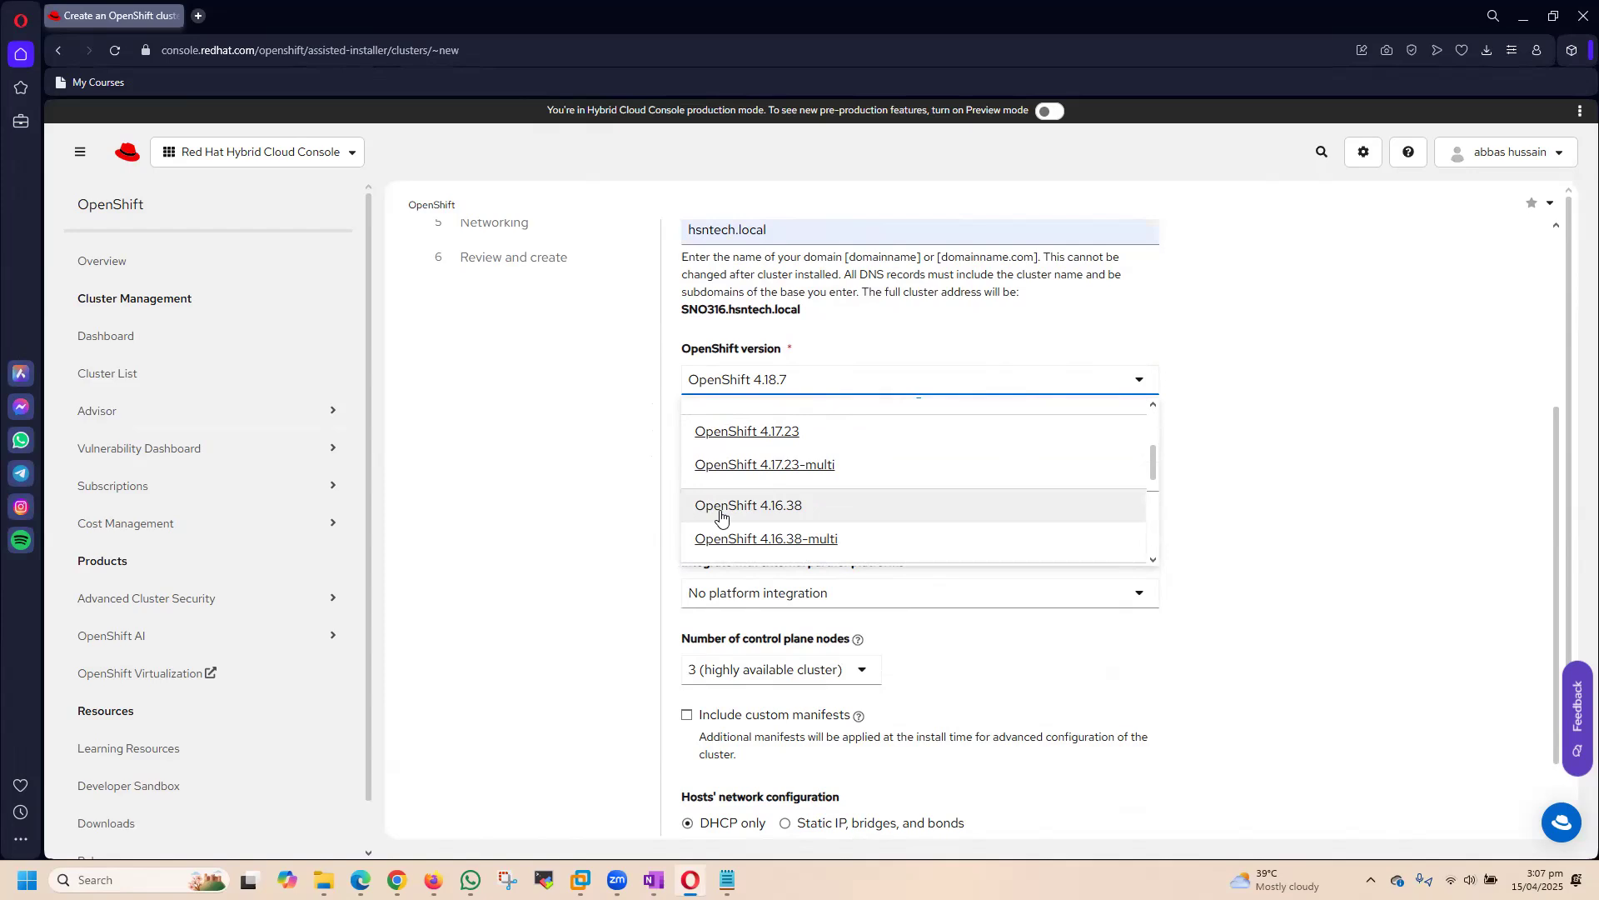
{"action": "left_click", "coordinate": [757, 516]}
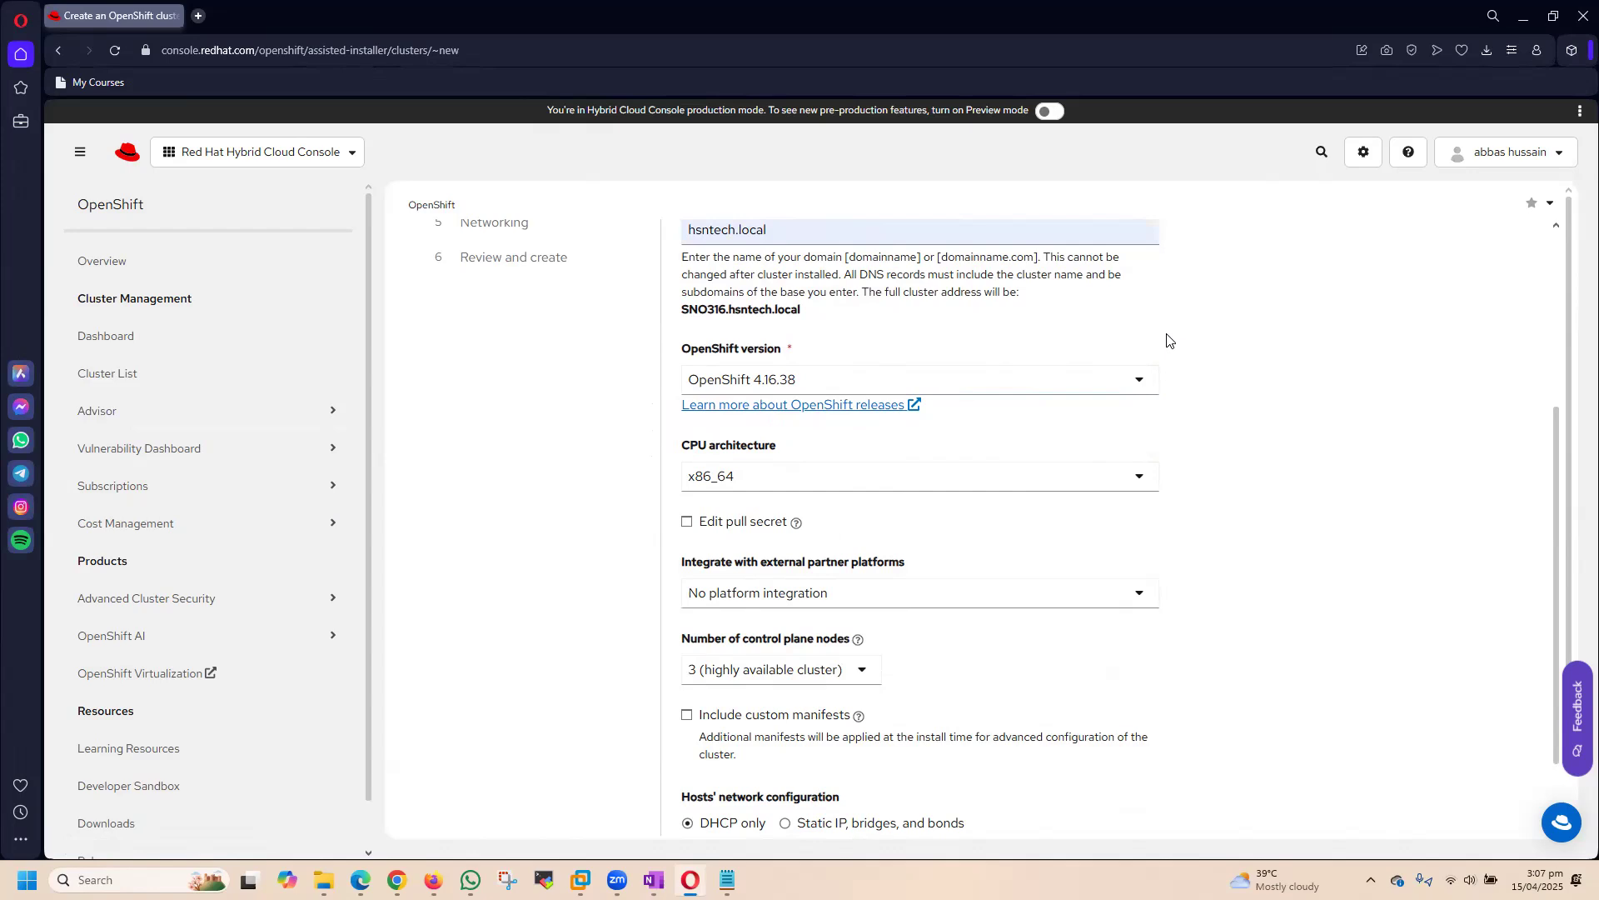
{"action": "left_click", "coordinate": [773, 388]}
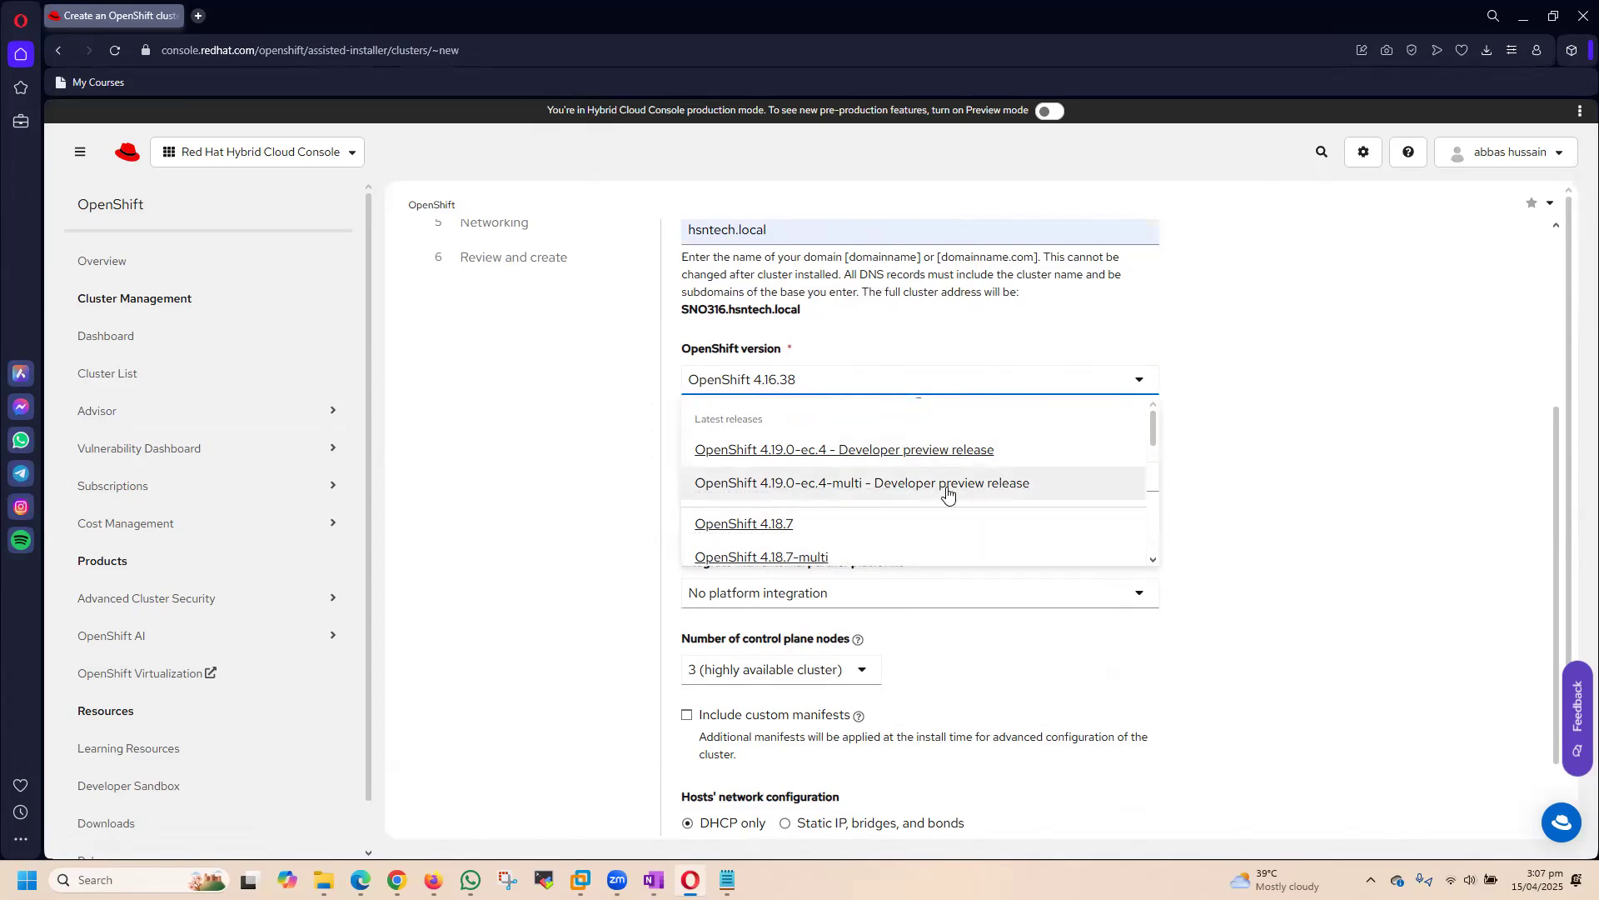
{"action": "scroll", "coordinate": [917, 508], "scroll_direction": "down", "scroll_amount": 3}
{"action": "scroll", "coordinate": [881, 519], "scroll_direction": "down", "scroll_amount": 2}
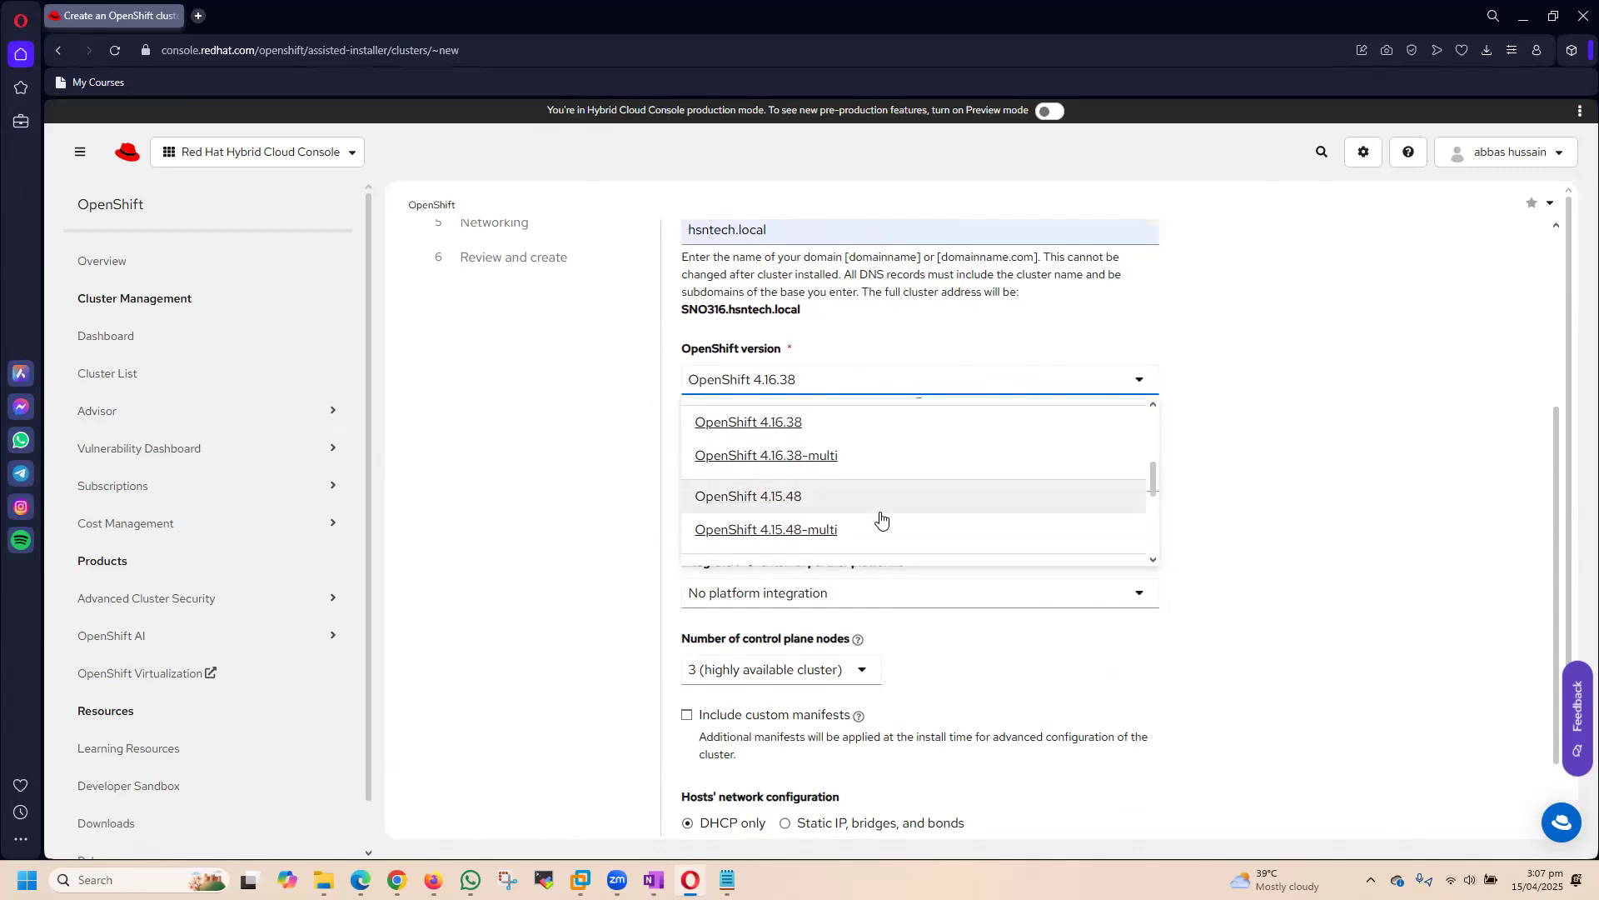
{"action": "left_click", "coordinate": [759, 429]}
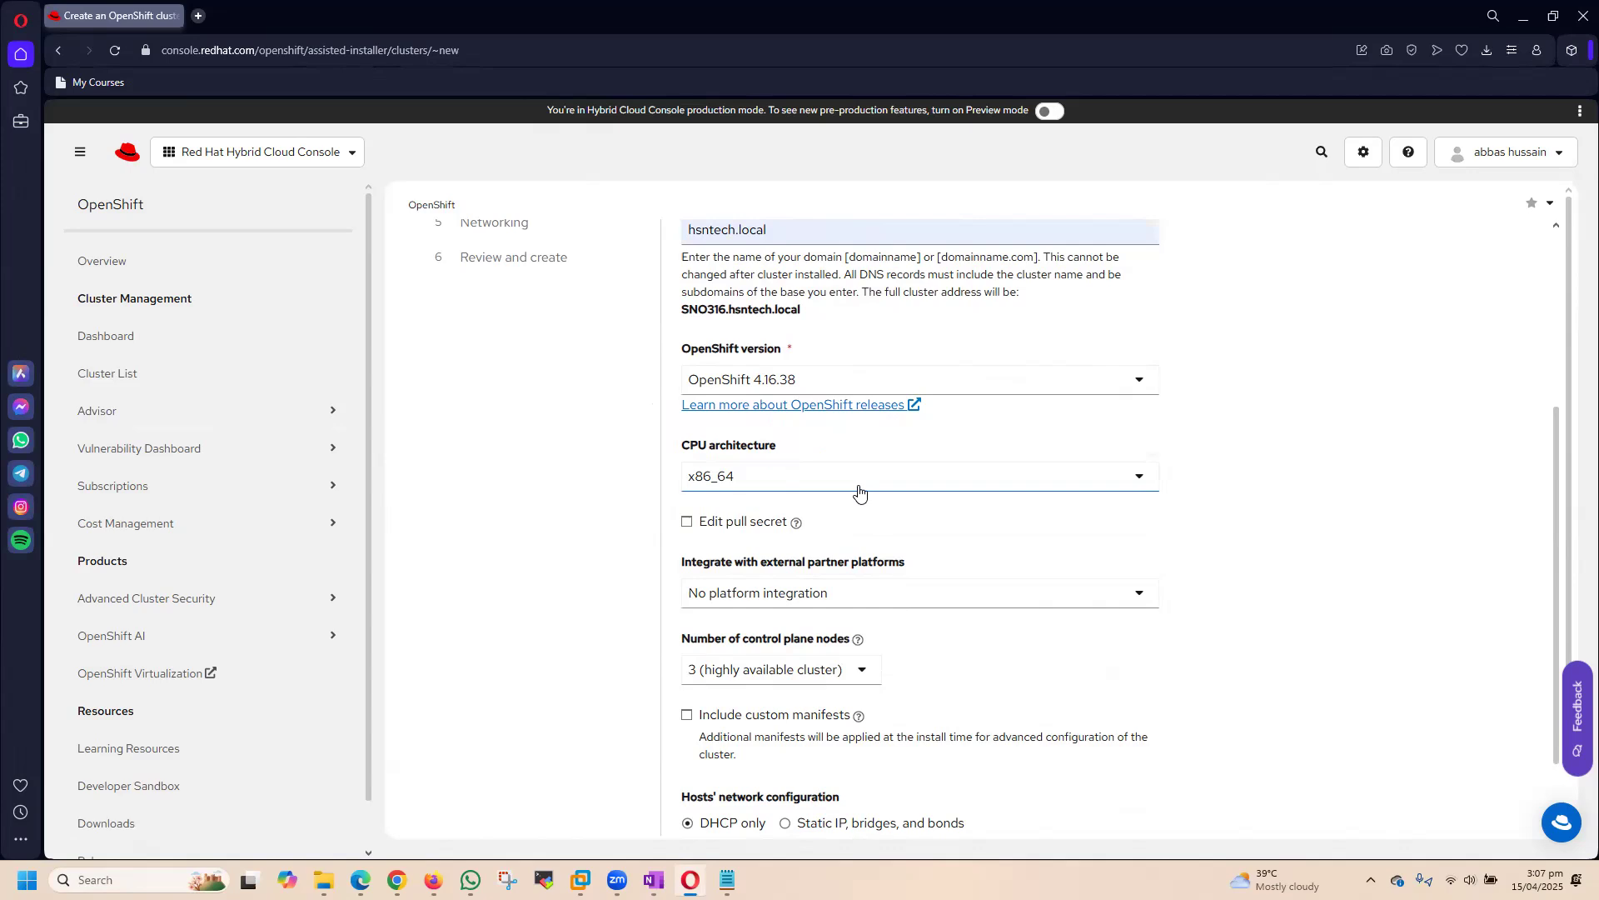
{"action": "scroll", "coordinate": [1373, 518], "scroll_direction": "down", "scroll_amount": 2}
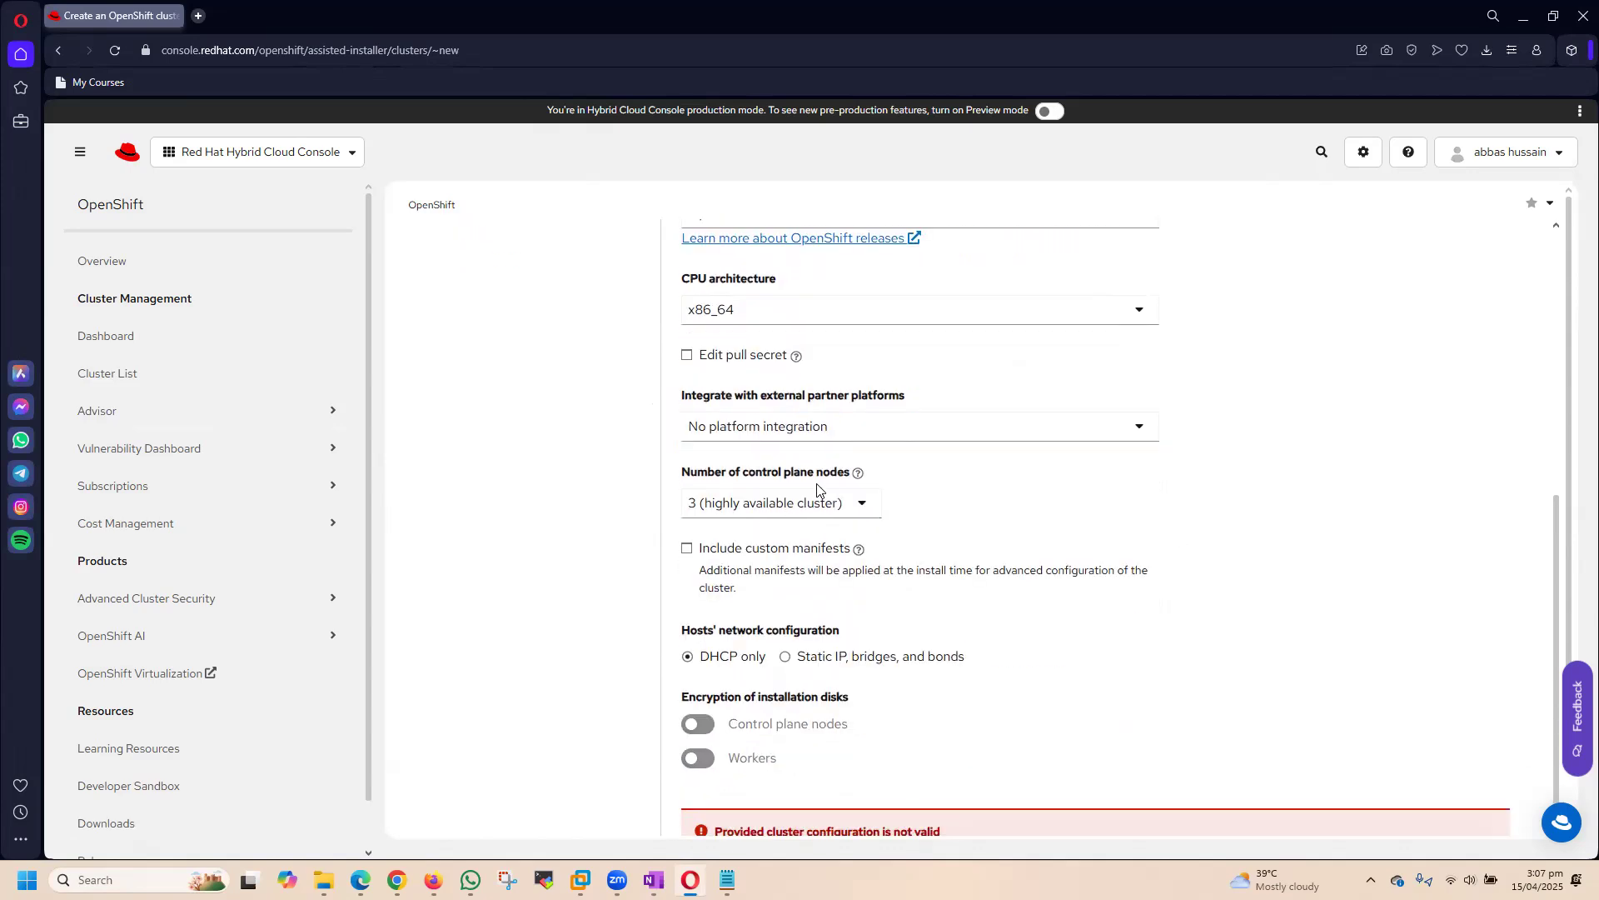
Step: Set the number of control plane nodes to 1 (Single Node OpenShift) and review the remaining cluster detail options
{"action": "left_click", "coordinate": [797, 517]}
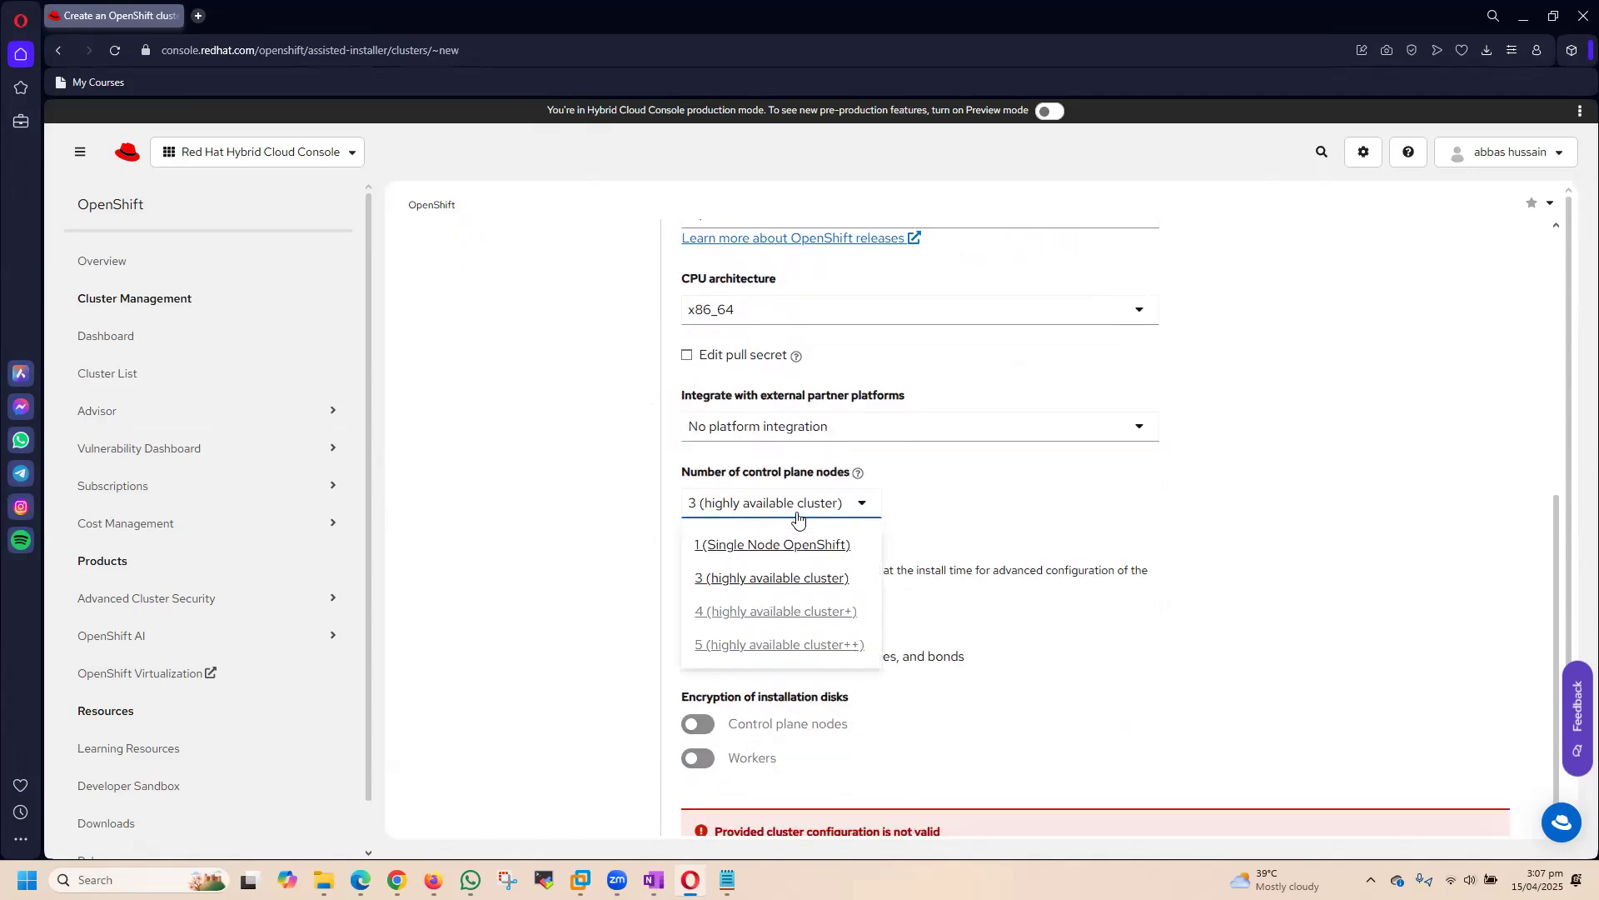
{"action": "left_click", "coordinate": [767, 545]}
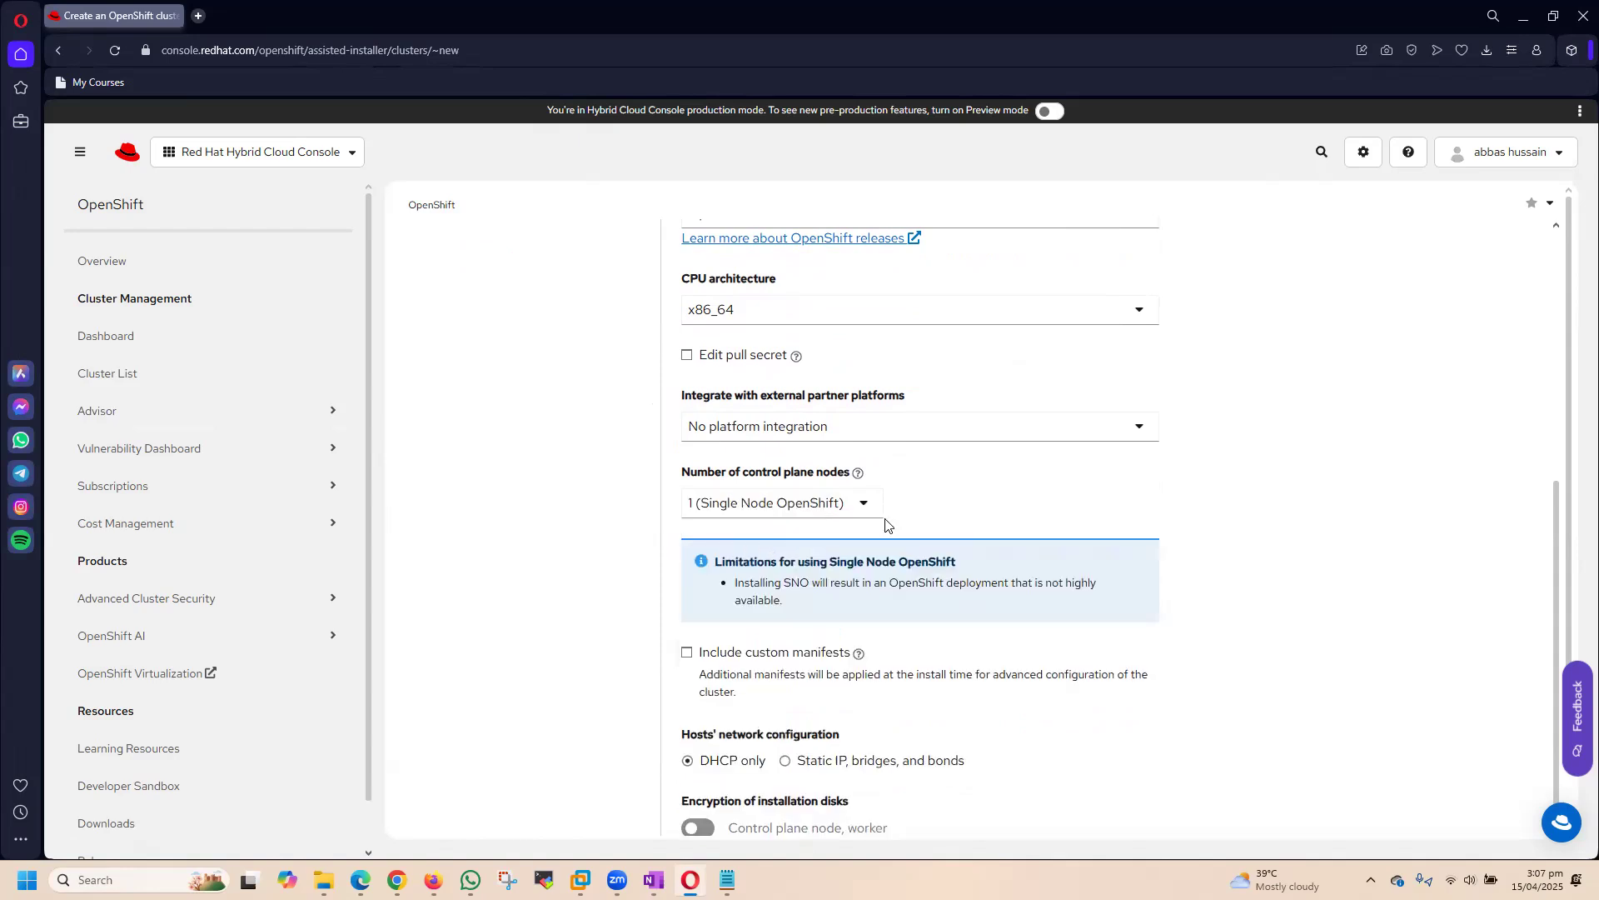
{"action": "scroll", "coordinate": [1424, 525], "scroll_direction": "down", "scroll_amount": 2}
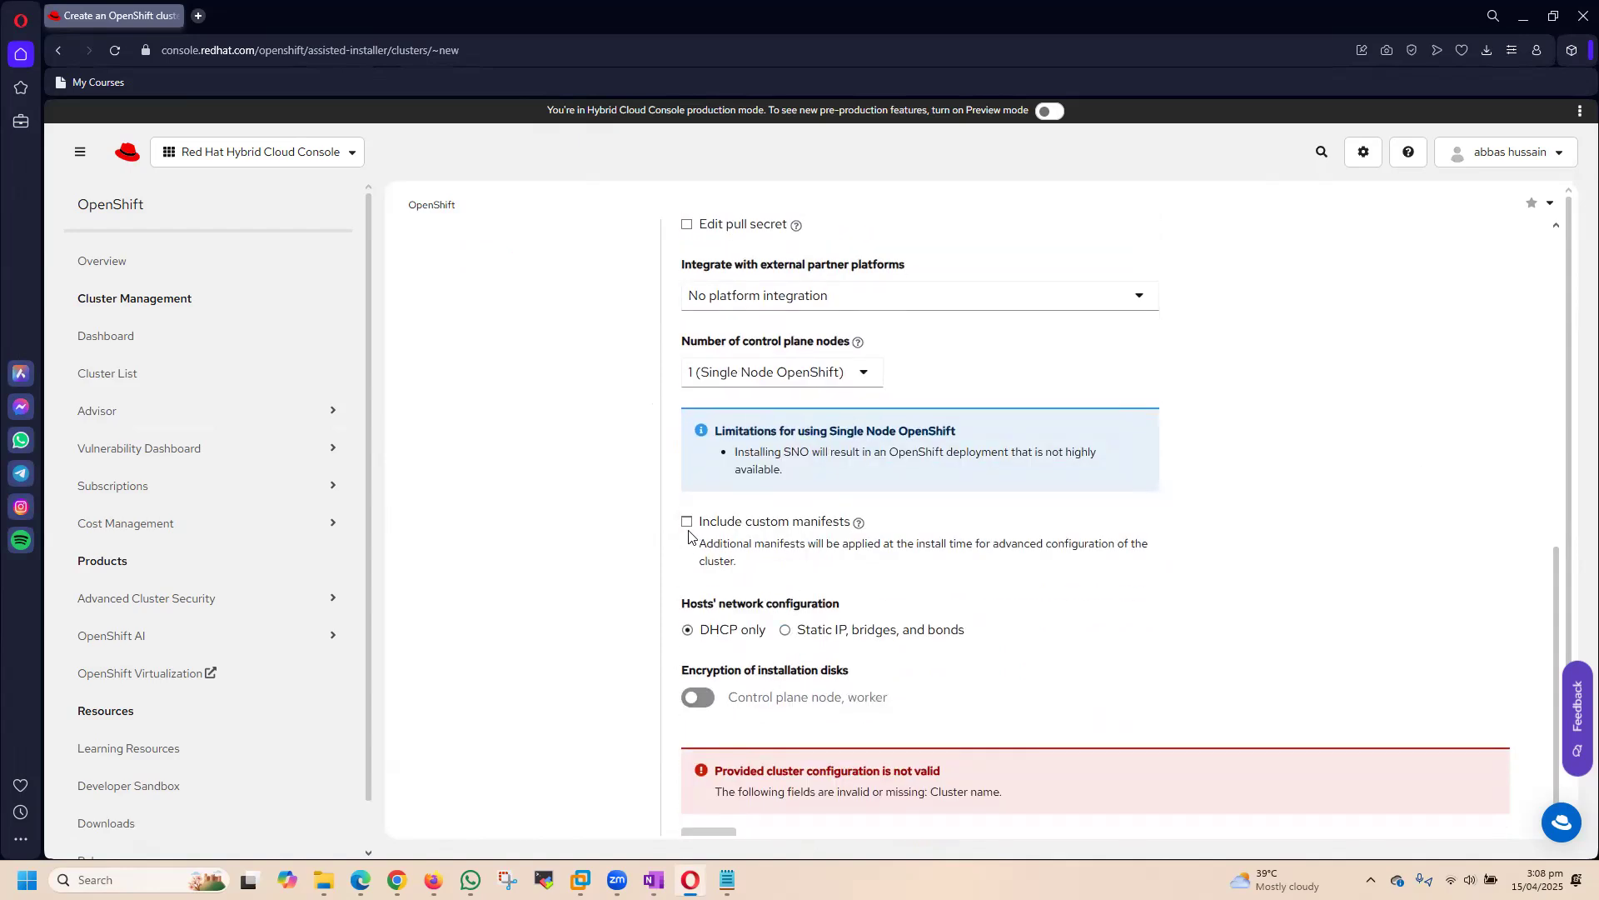
{"action": "scroll", "coordinate": [1210, 533], "scroll_direction": "down", "scroll_amount": 1}
{"action": "scroll", "coordinate": [1210, 533], "scroll_direction": "down", "scroll_amount": 1}
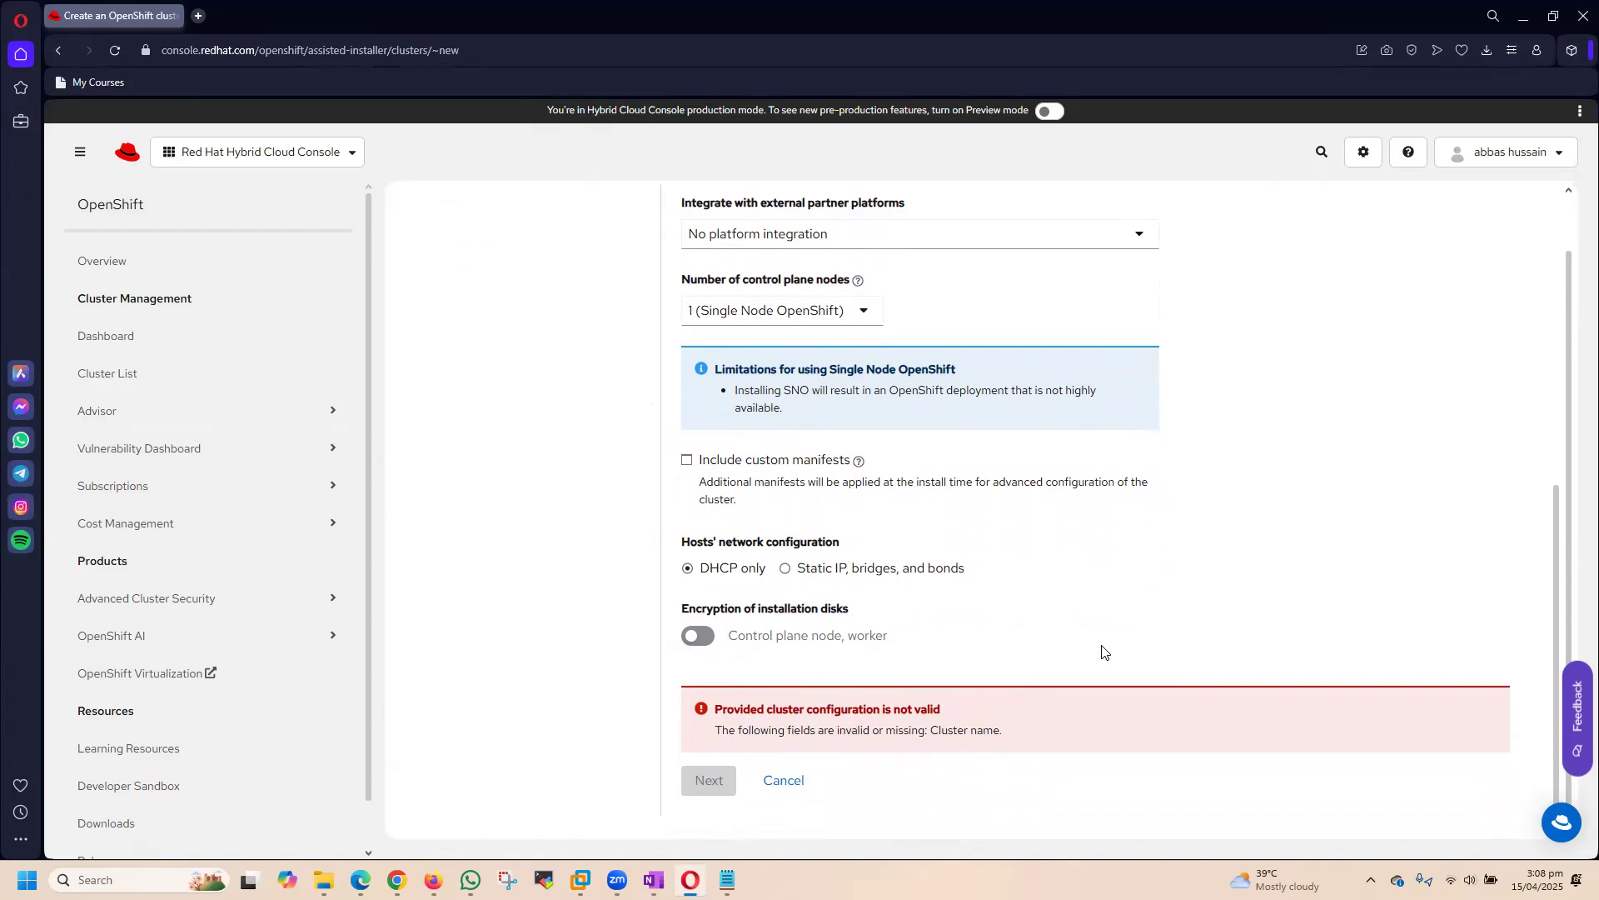
Step: Try shortening the cluster name to SNO in the cluster details
{"action": "scroll", "coordinate": [1103, 650], "scroll_direction": "up", "scroll_amount": 5}
{"action": "scroll", "coordinate": [1212, 669], "scroll_direction": "up", "scroll_amount": 3}
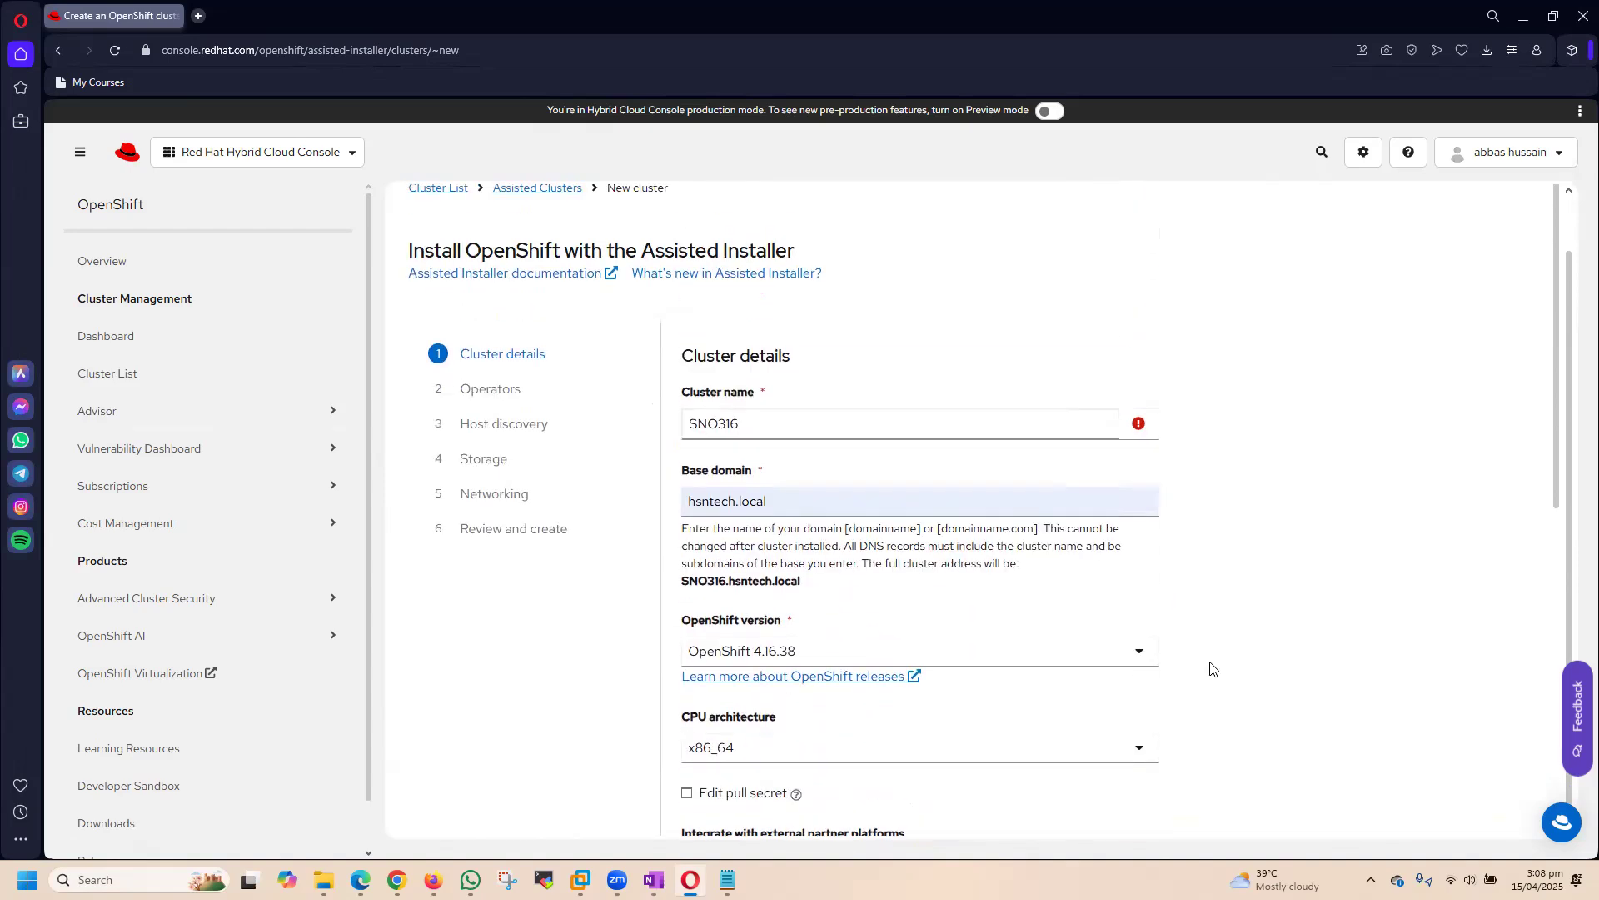
{"action": "left_click", "coordinate": [833, 423]}
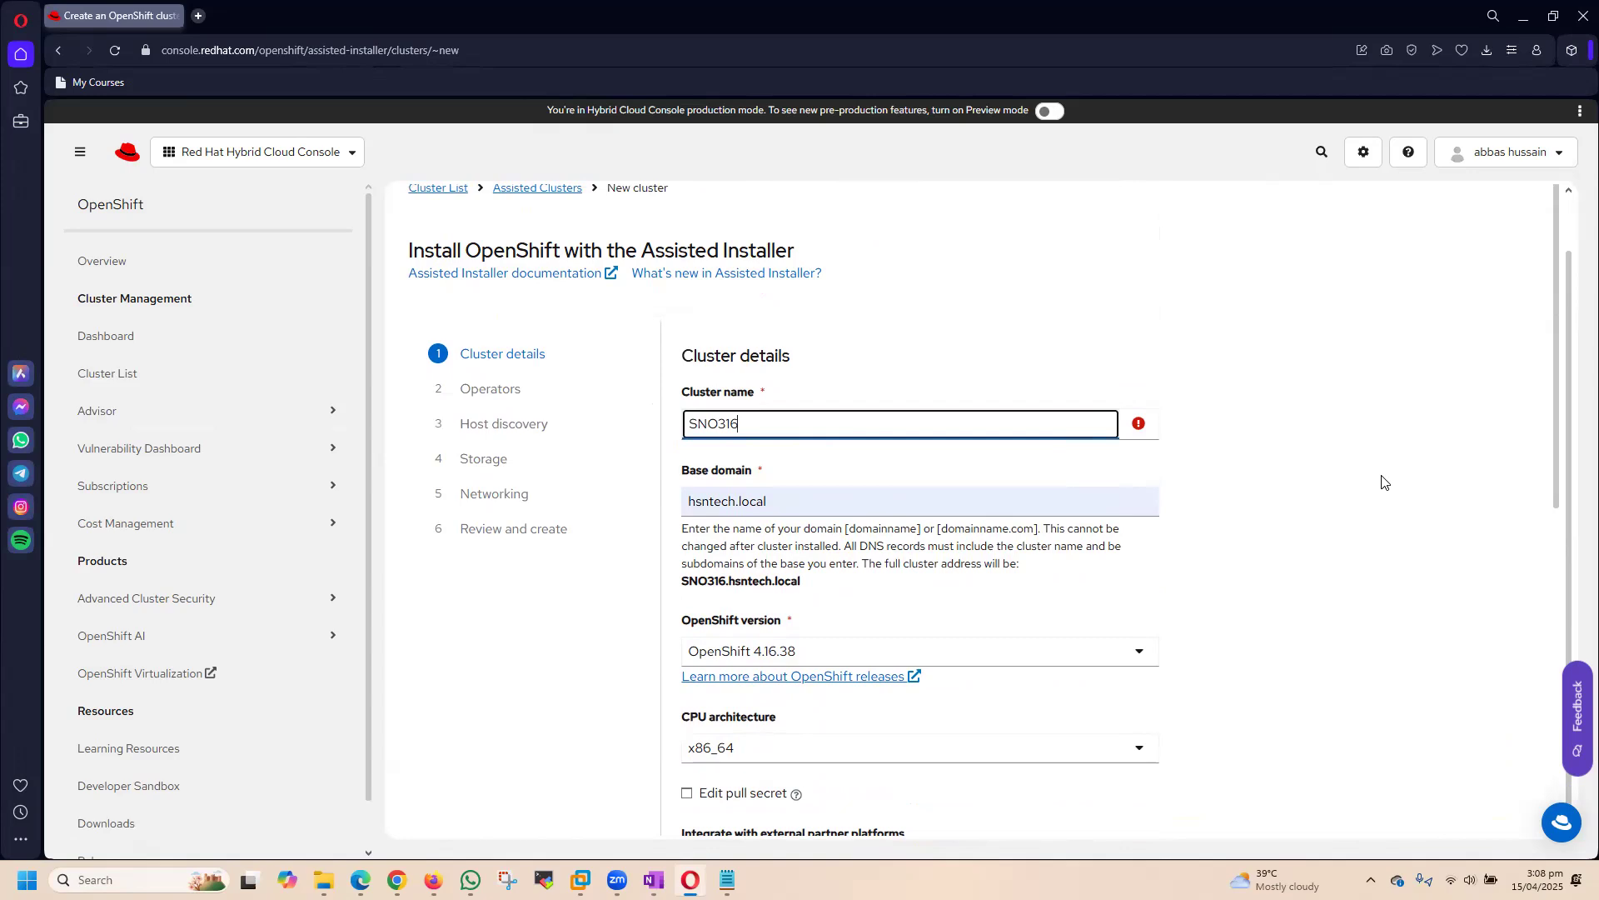
{"action": "key", "text": "BackSpace"}
{"action": "key", "text": "BackSpace"}
{"action": "key", "text": "BackSpace"}
{"action": "key", "text": "BackSpace"}
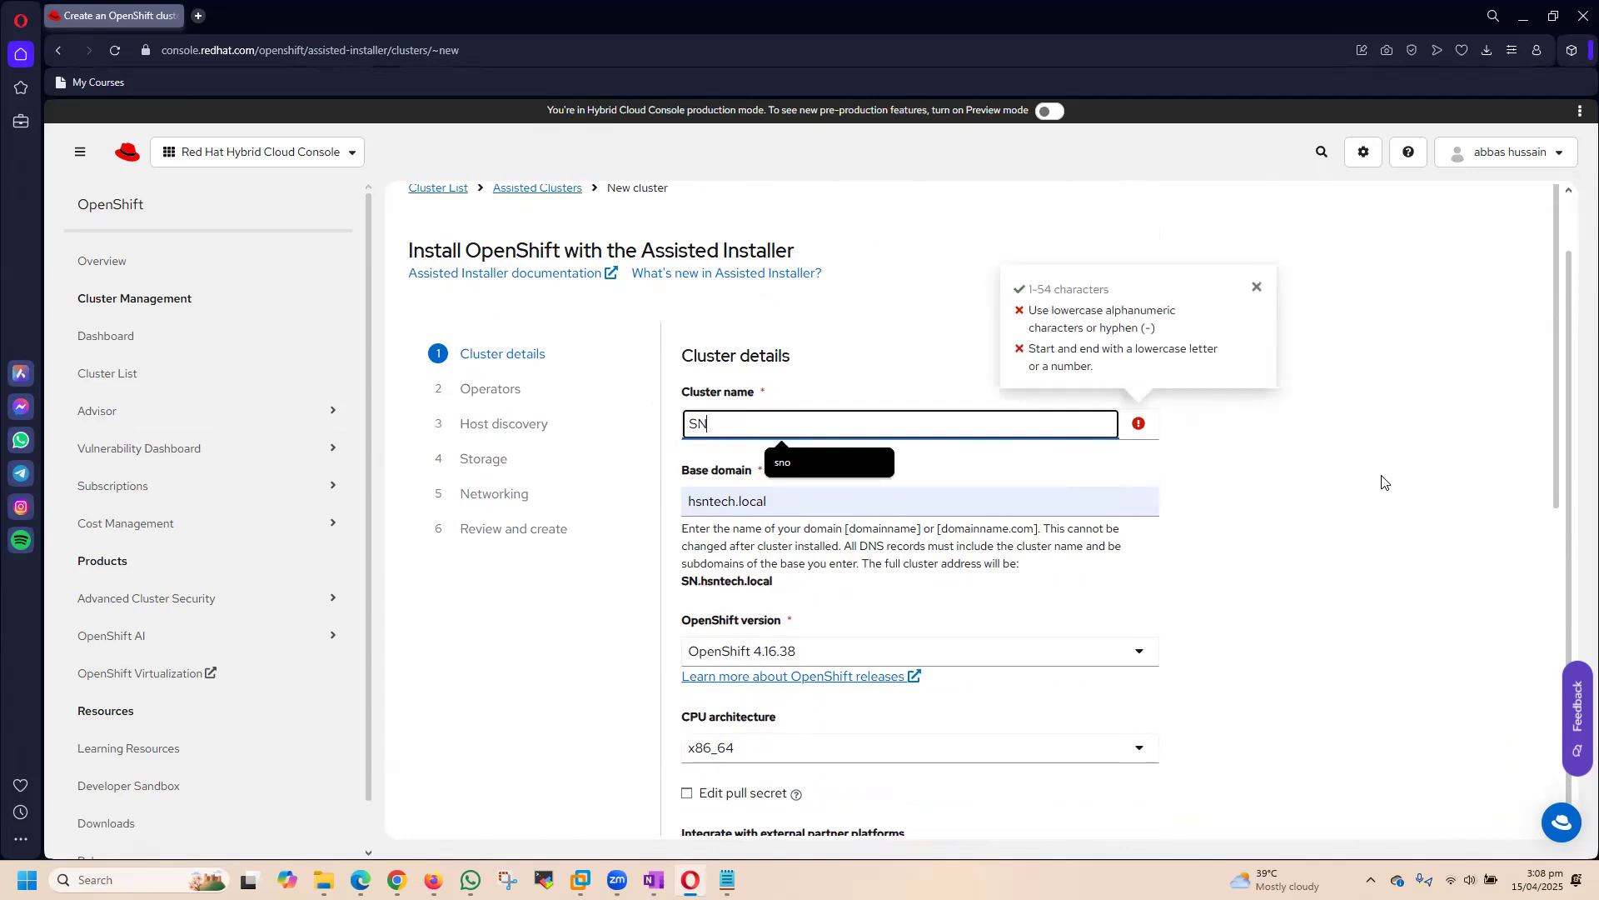
{"action": "type", "text": "O"}
{"action": "left_click", "coordinate": [1407, 573]}
{"action": "left_click", "coordinate": [819, 432]}
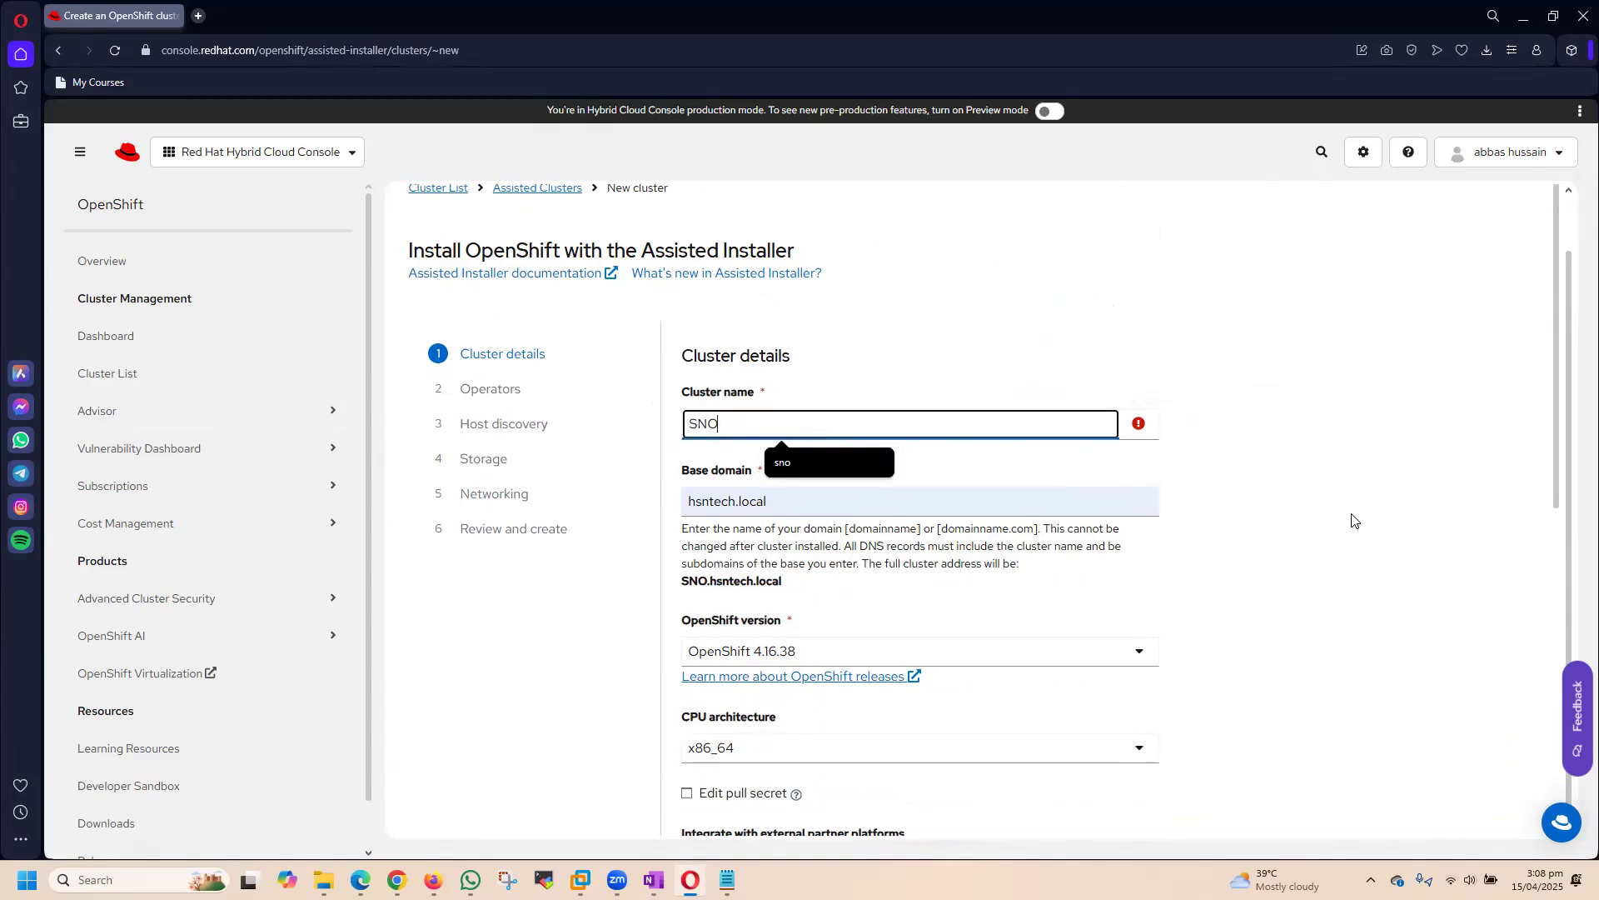
Step: Try replacing the cluster name with a first name in lowercase letters
{"action": "key", "text": "BackSpace"}
{"action": "key", "text": "BackSpace"}
{"action": "key", "text": "BackSpace"}
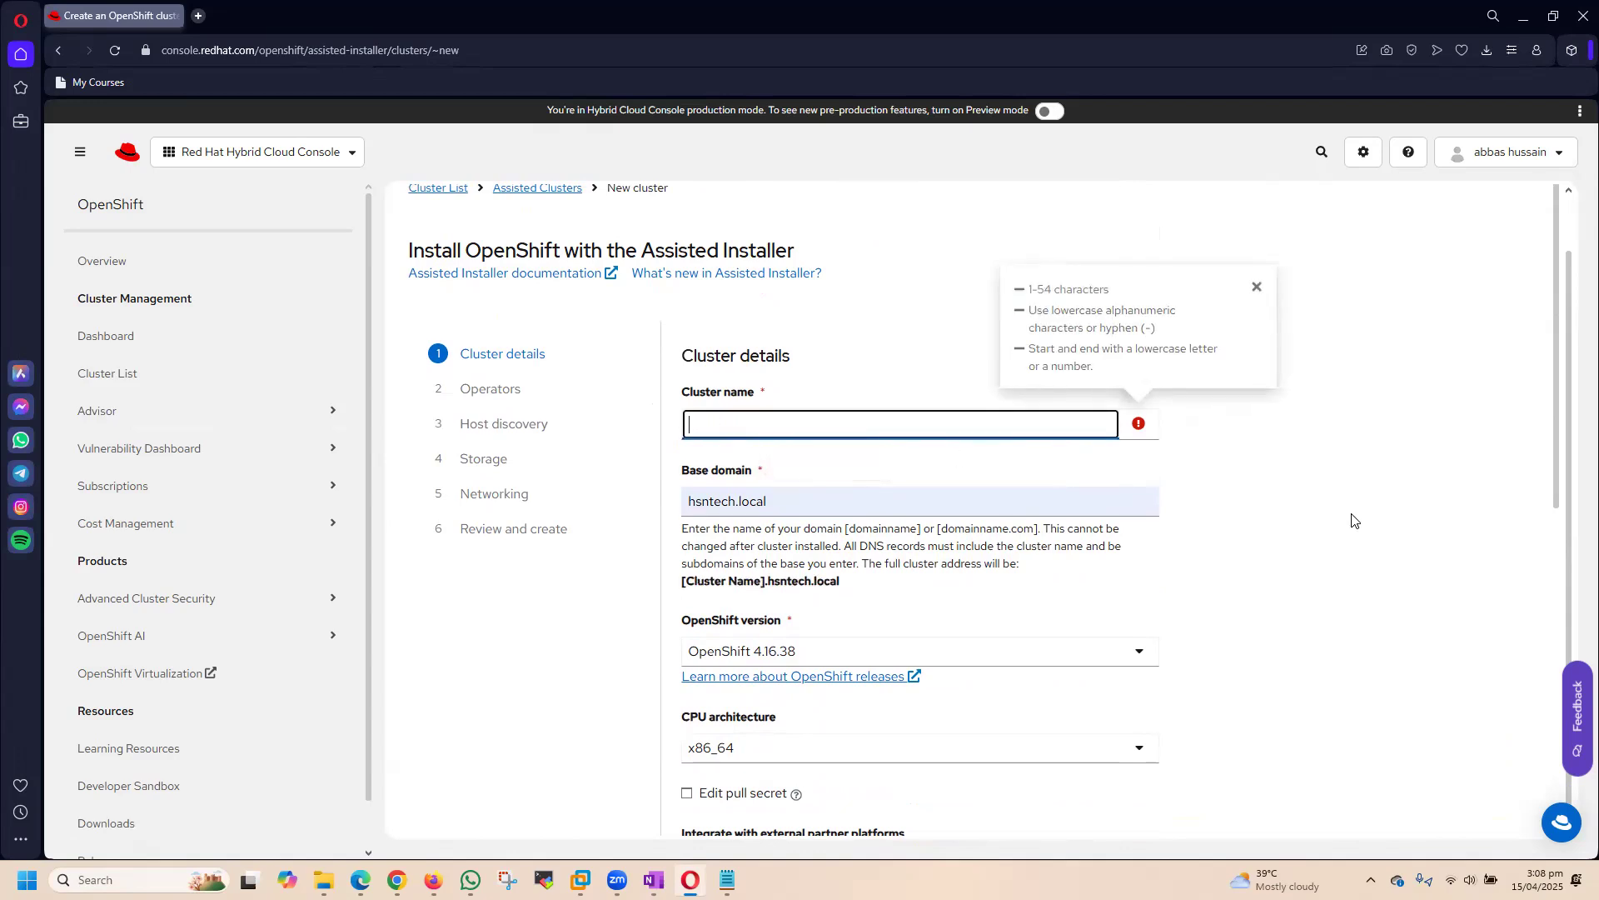
{"action": "type", "text": "abbas"}
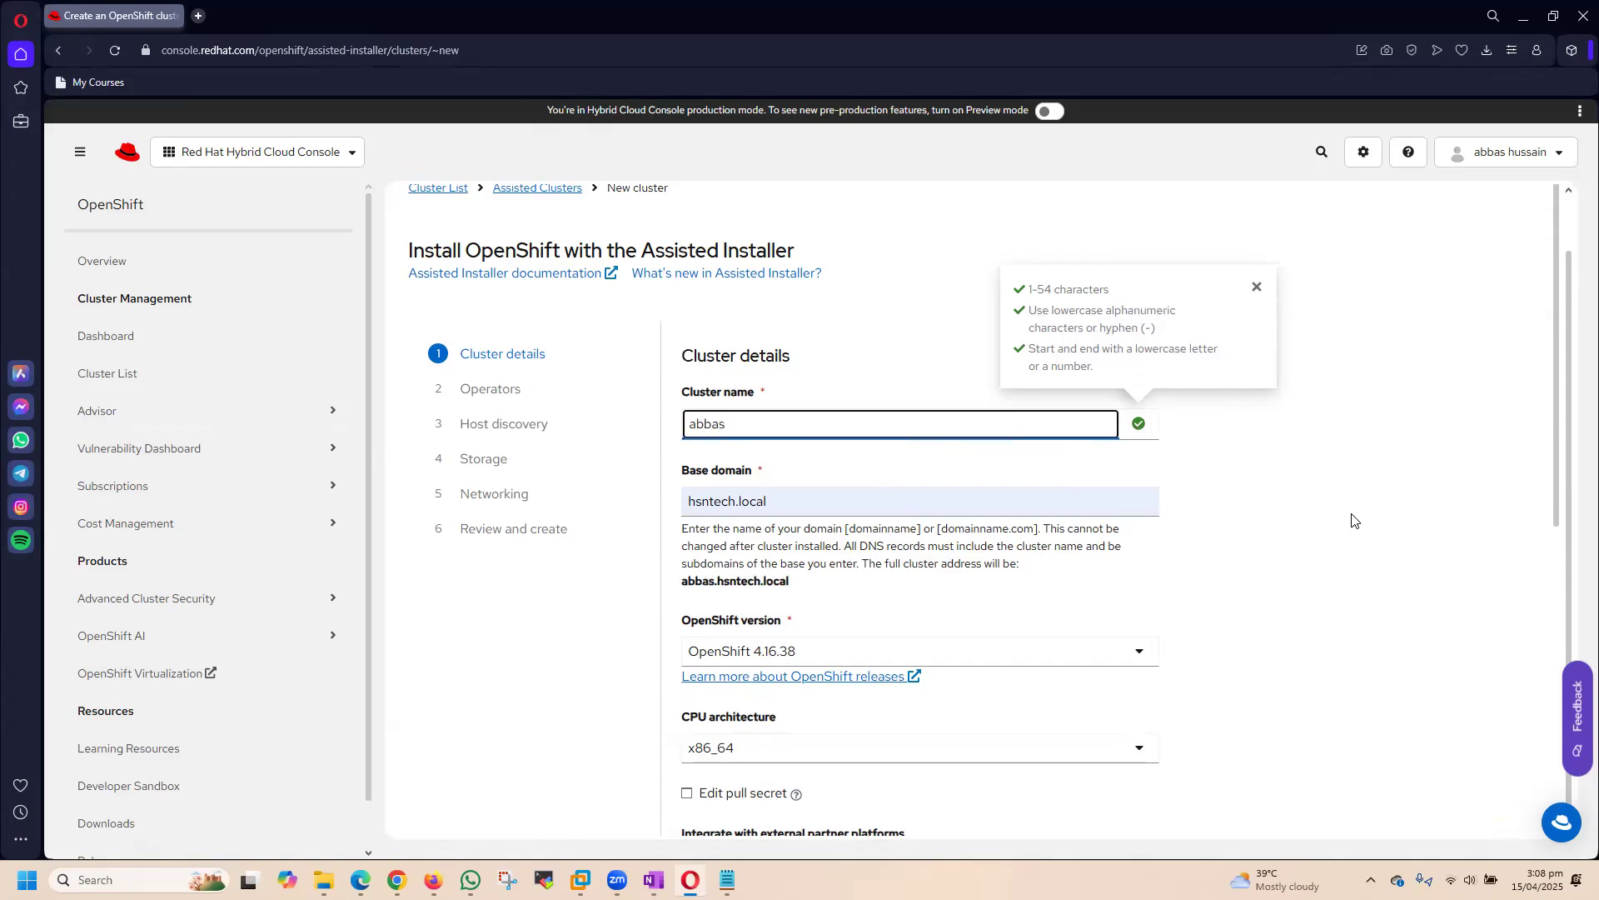
{"action": "left_click", "coordinate": [1389, 607]}
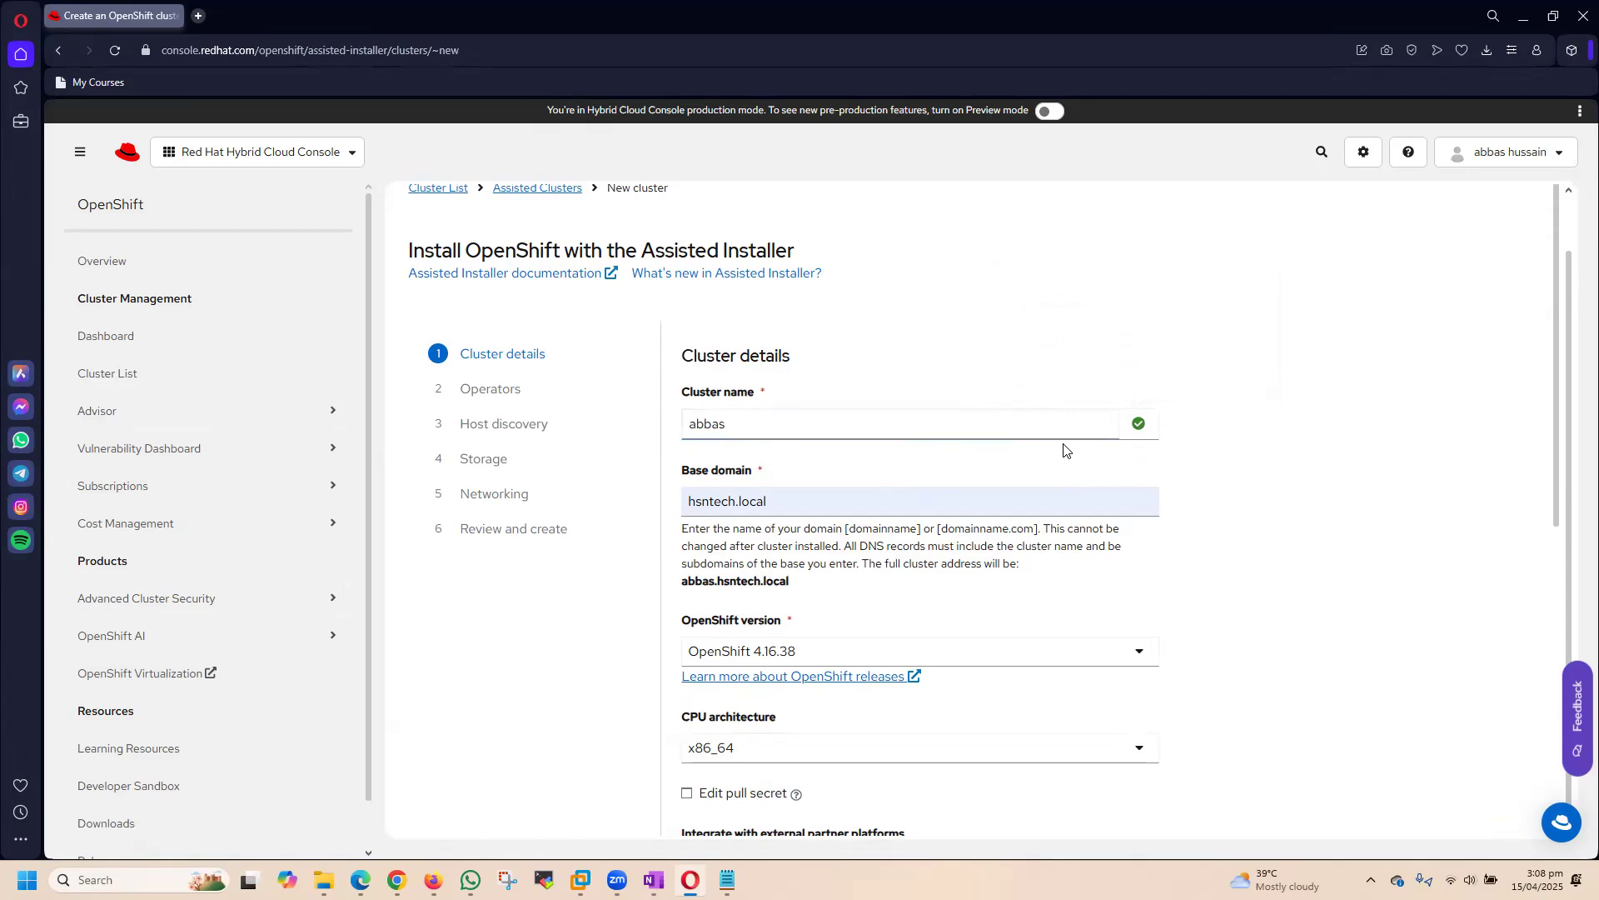
Step: Rename the cluster as sno1 and continue to the Operators stage of the installer
{"action": "double_click", "coordinate": [670, 433]}
{"action": "type", "text": "sno1"}
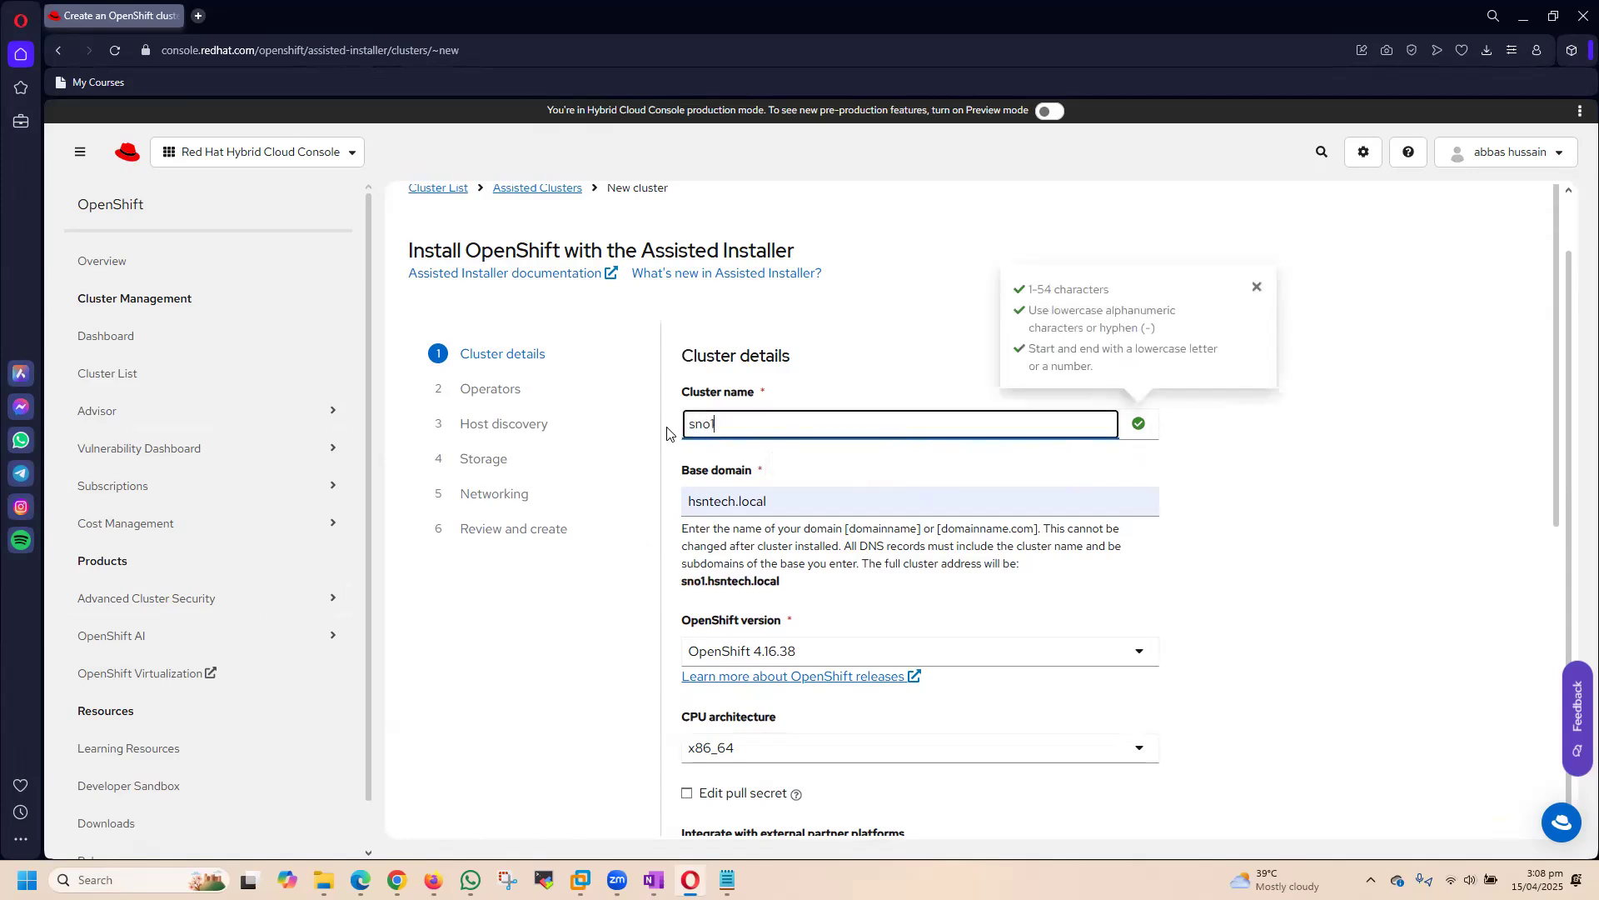
{"action": "left_click", "coordinate": [1412, 617]}
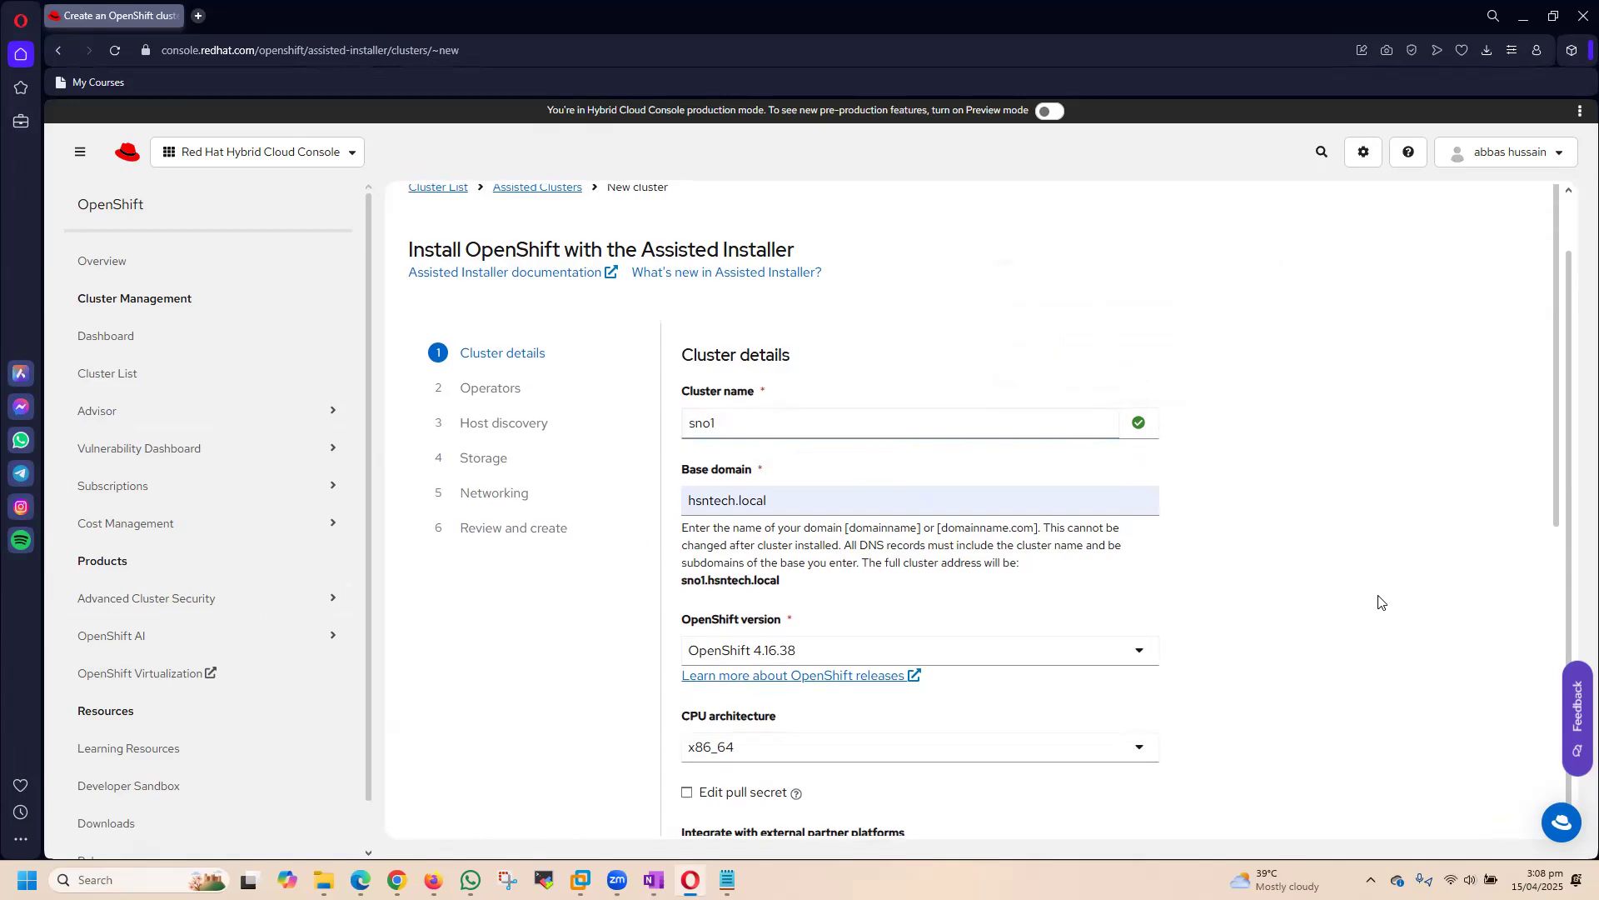
{"action": "scroll", "coordinate": [1379, 600], "scroll_direction": "down", "scroll_amount": 6}
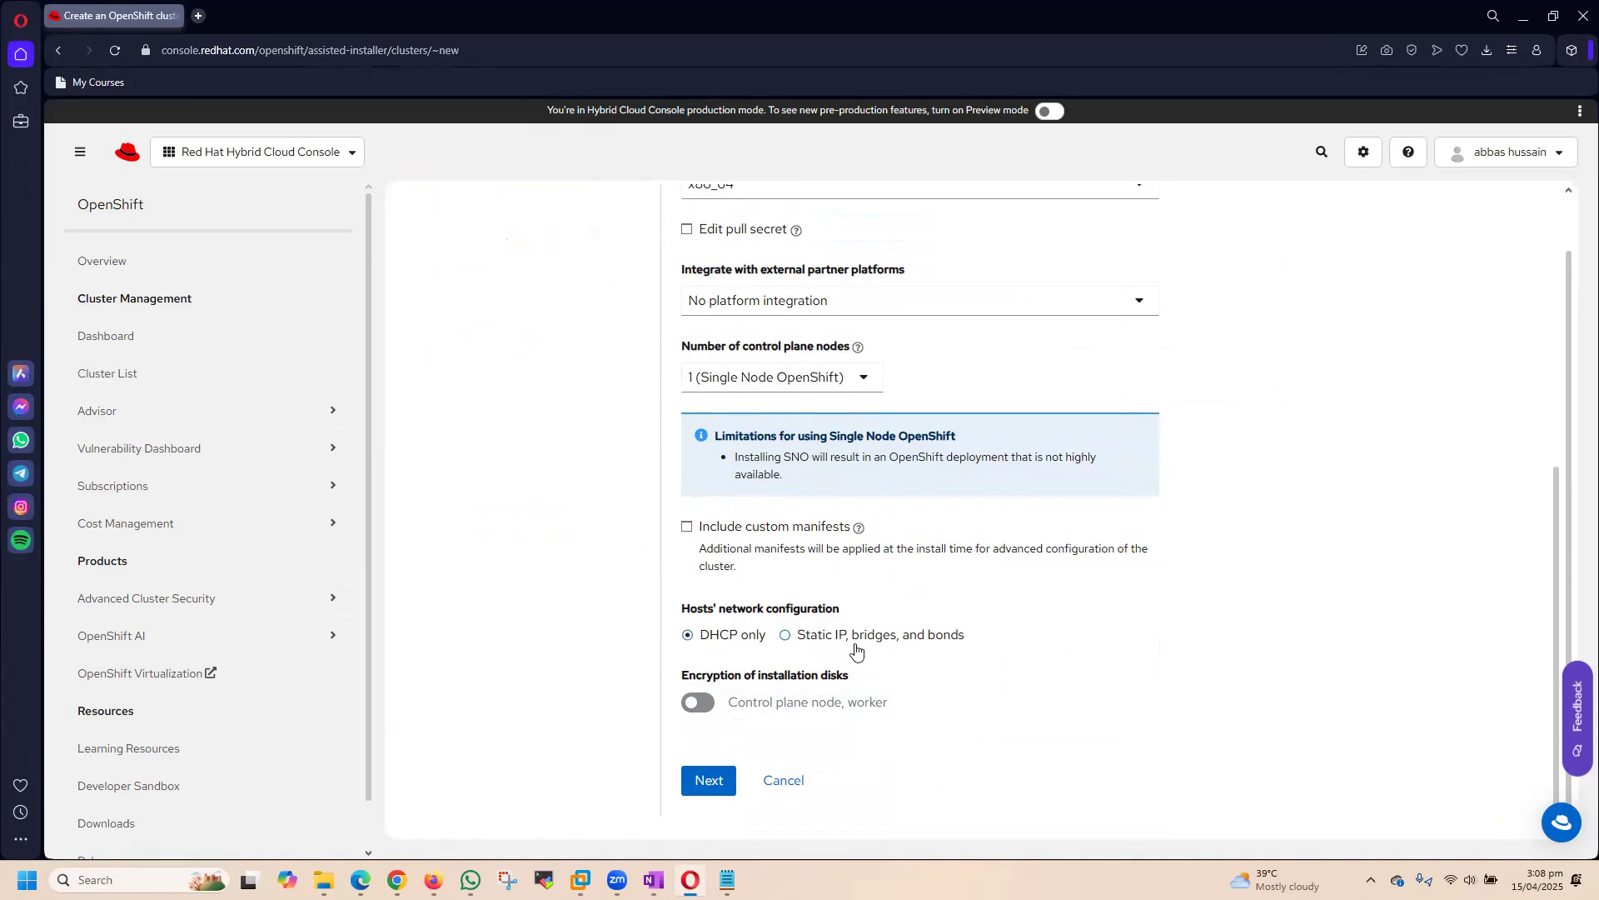
{"action": "left_click", "coordinate": [706, 781]}
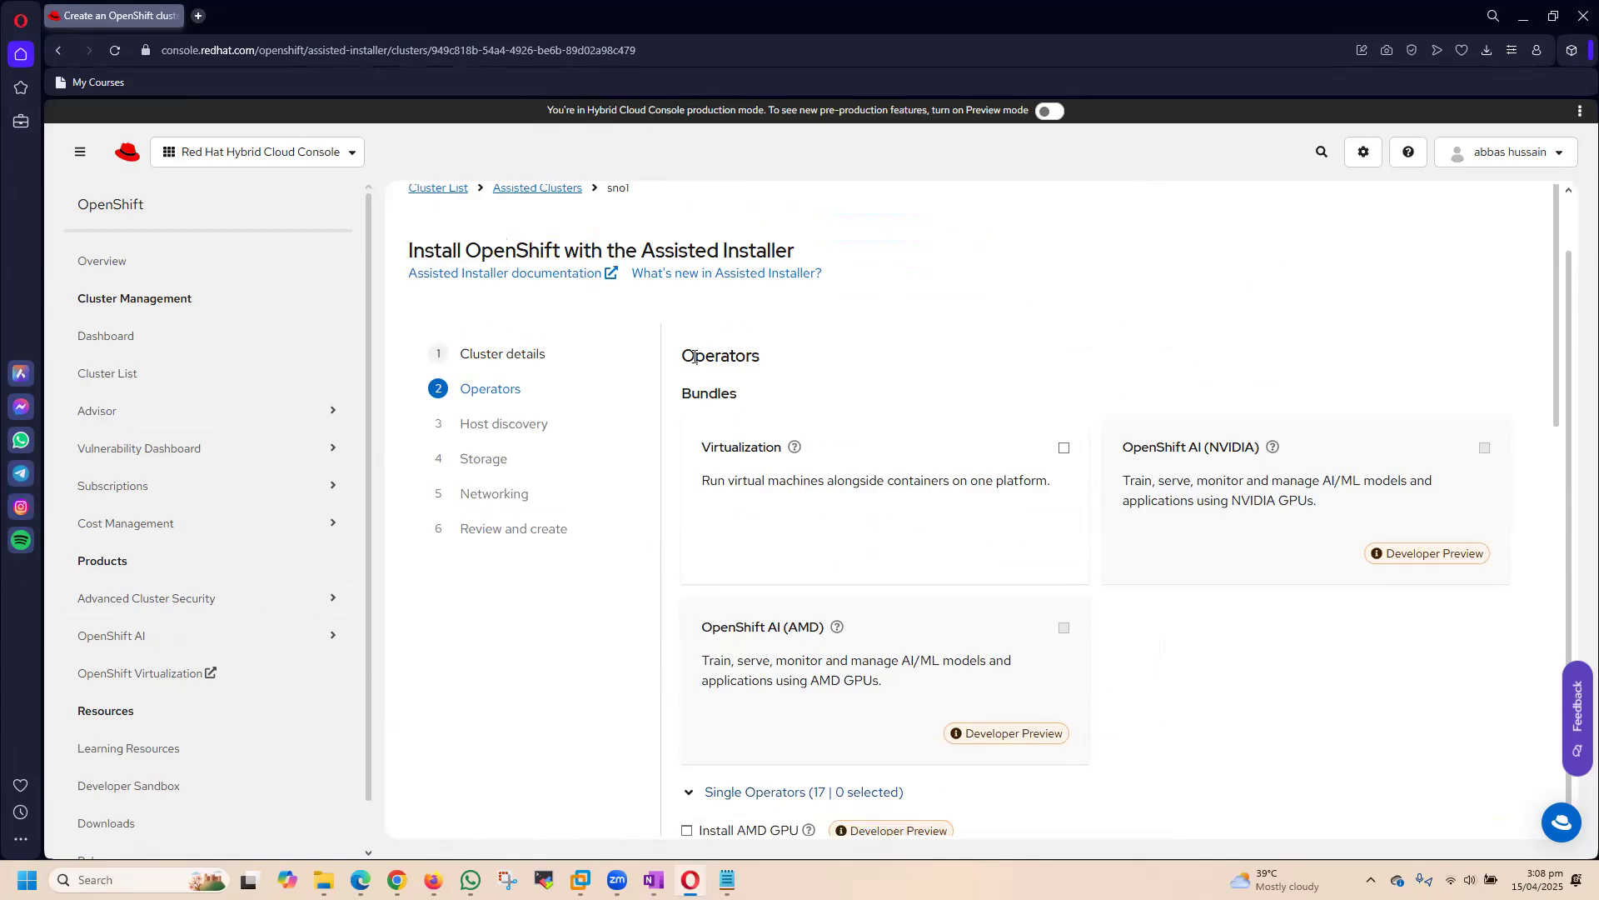
Step: Switch to the OneNote lab notes and review the Setup CRC page and the hardware requirements on the OpenShift- Setup SNO page
{"action": "scroll", "coordinate": [1021, 347], "scroll_direction": "down", "scroll_amount": 2}
{"action": "scroll", "coordinate": [1022, 347], "scroll_direction": "up", "scroll_amount": 2}
{"action": "left_click", "coordinate": [654, 880]}
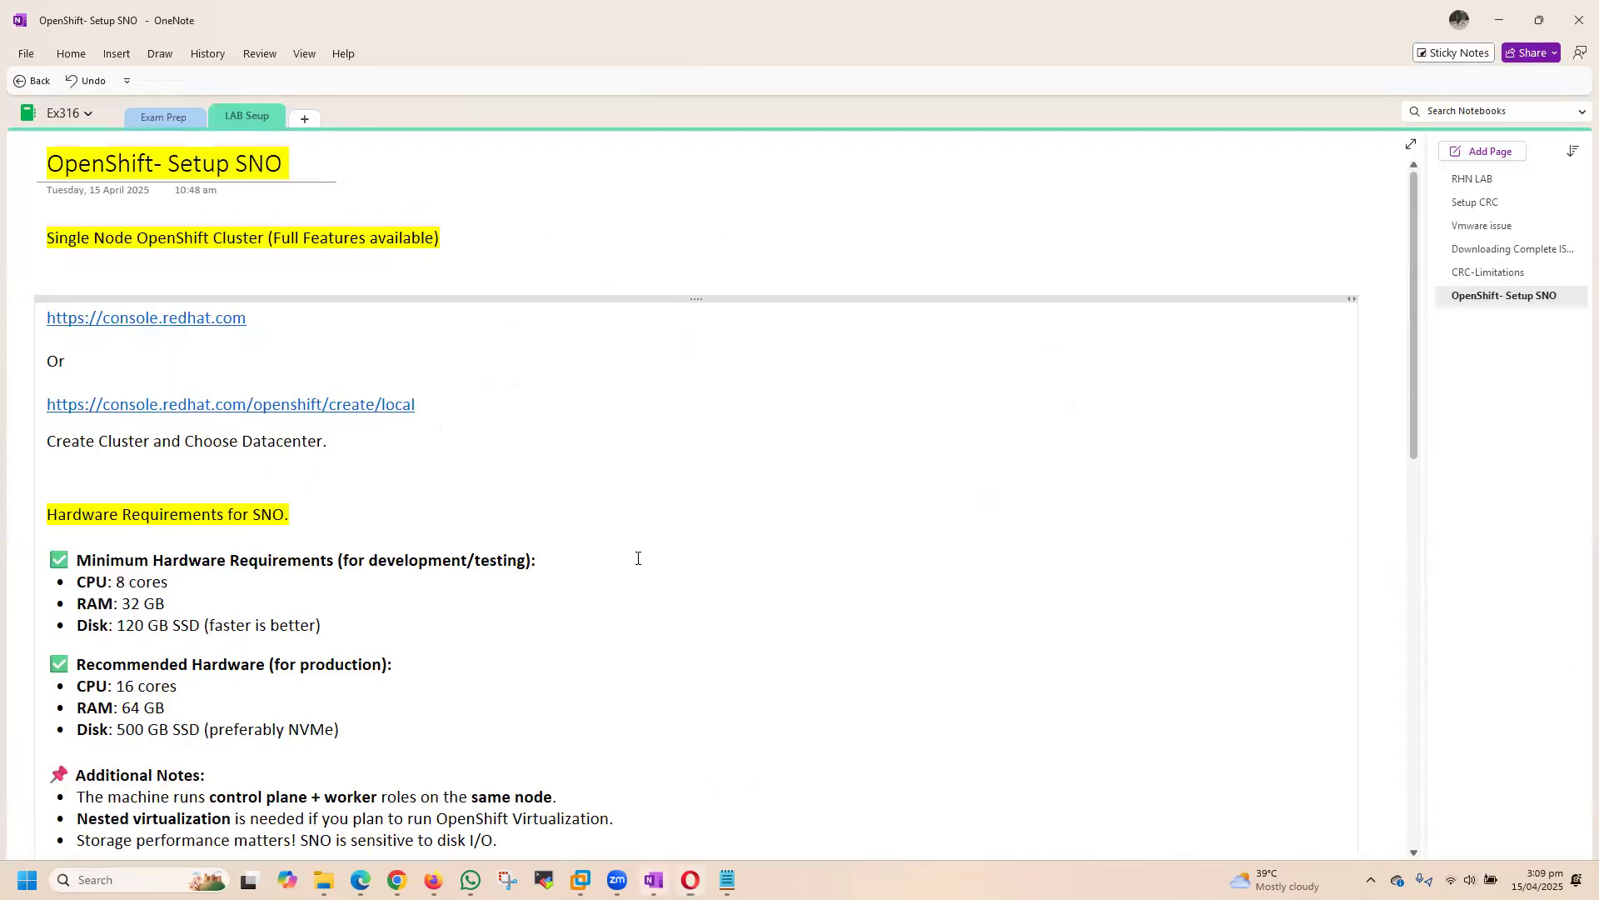
{"action": "left_click", "coordinate": [1475, 204]}
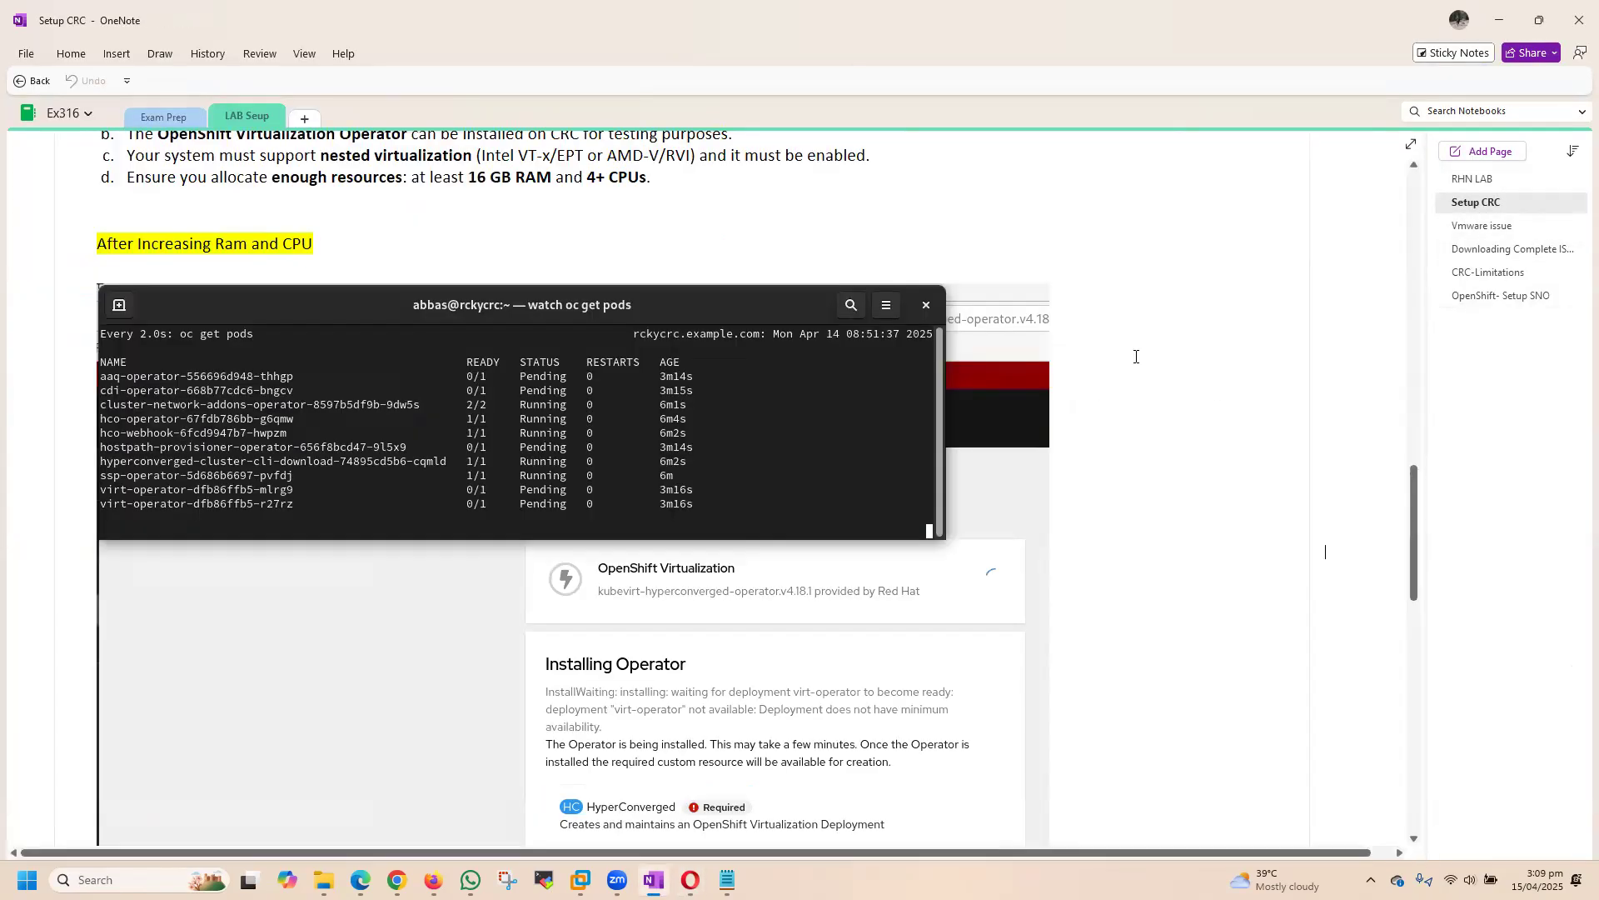
{"action": "scroll", "coordinate": [1136, 392], "scroll_direction": "down", "scroll_amount": 15}
{"action": "scroll", "coordinate": [1137, 444], "scroll_direction": "up", "scroll_amount": 10}
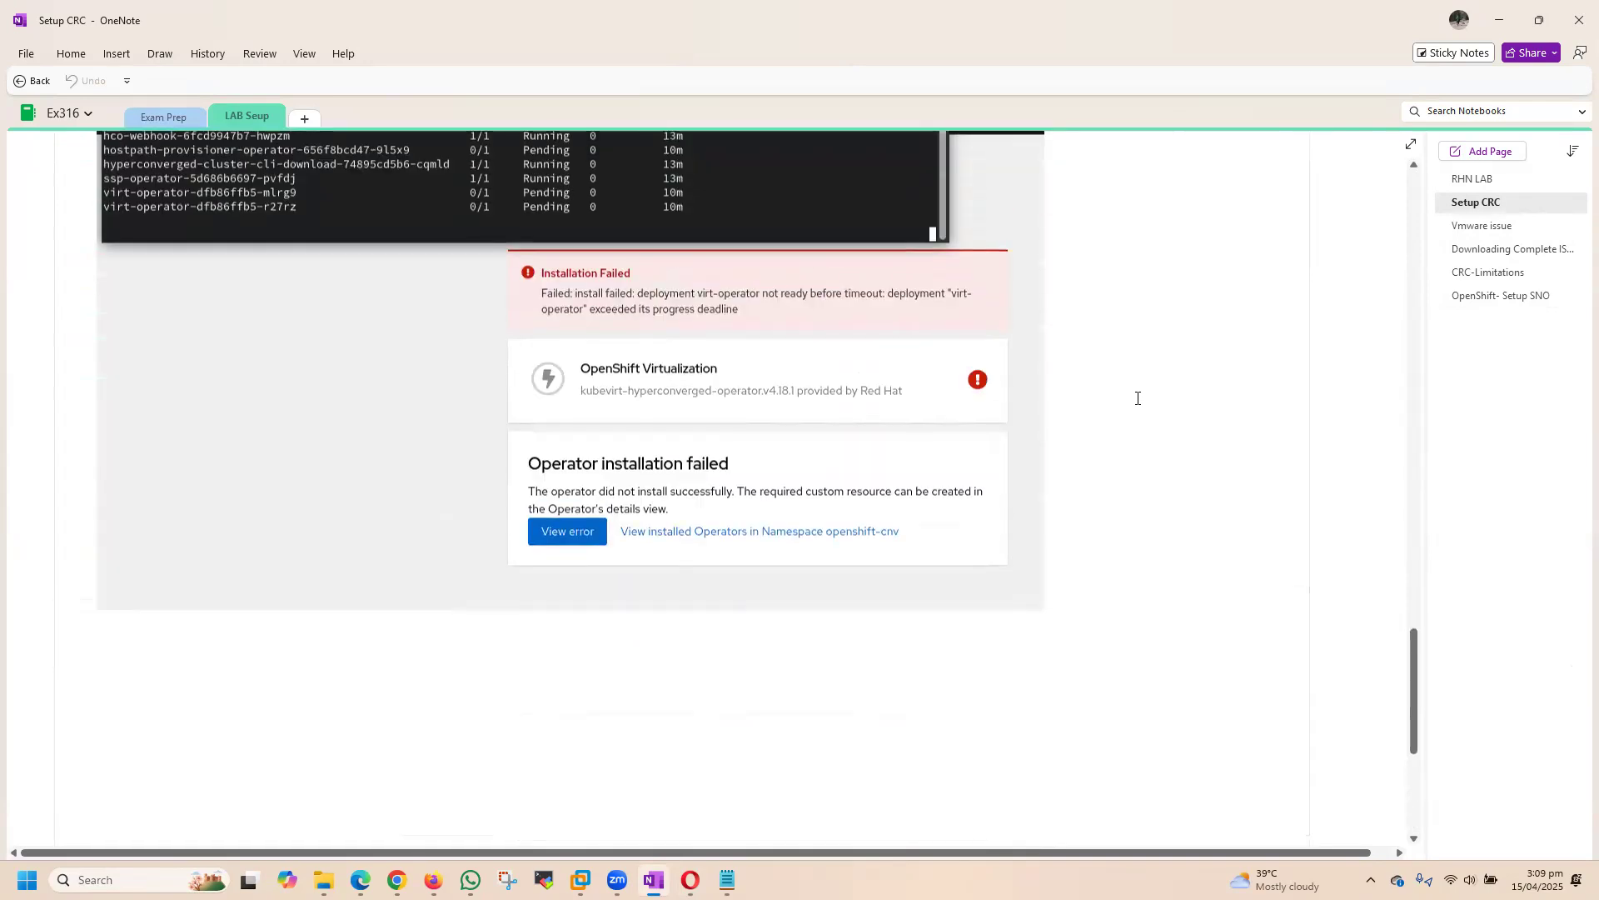
{"action": "scroll", "coordinate": [837, 561], "scroll_direction": "up", "scroll_amount": 5}
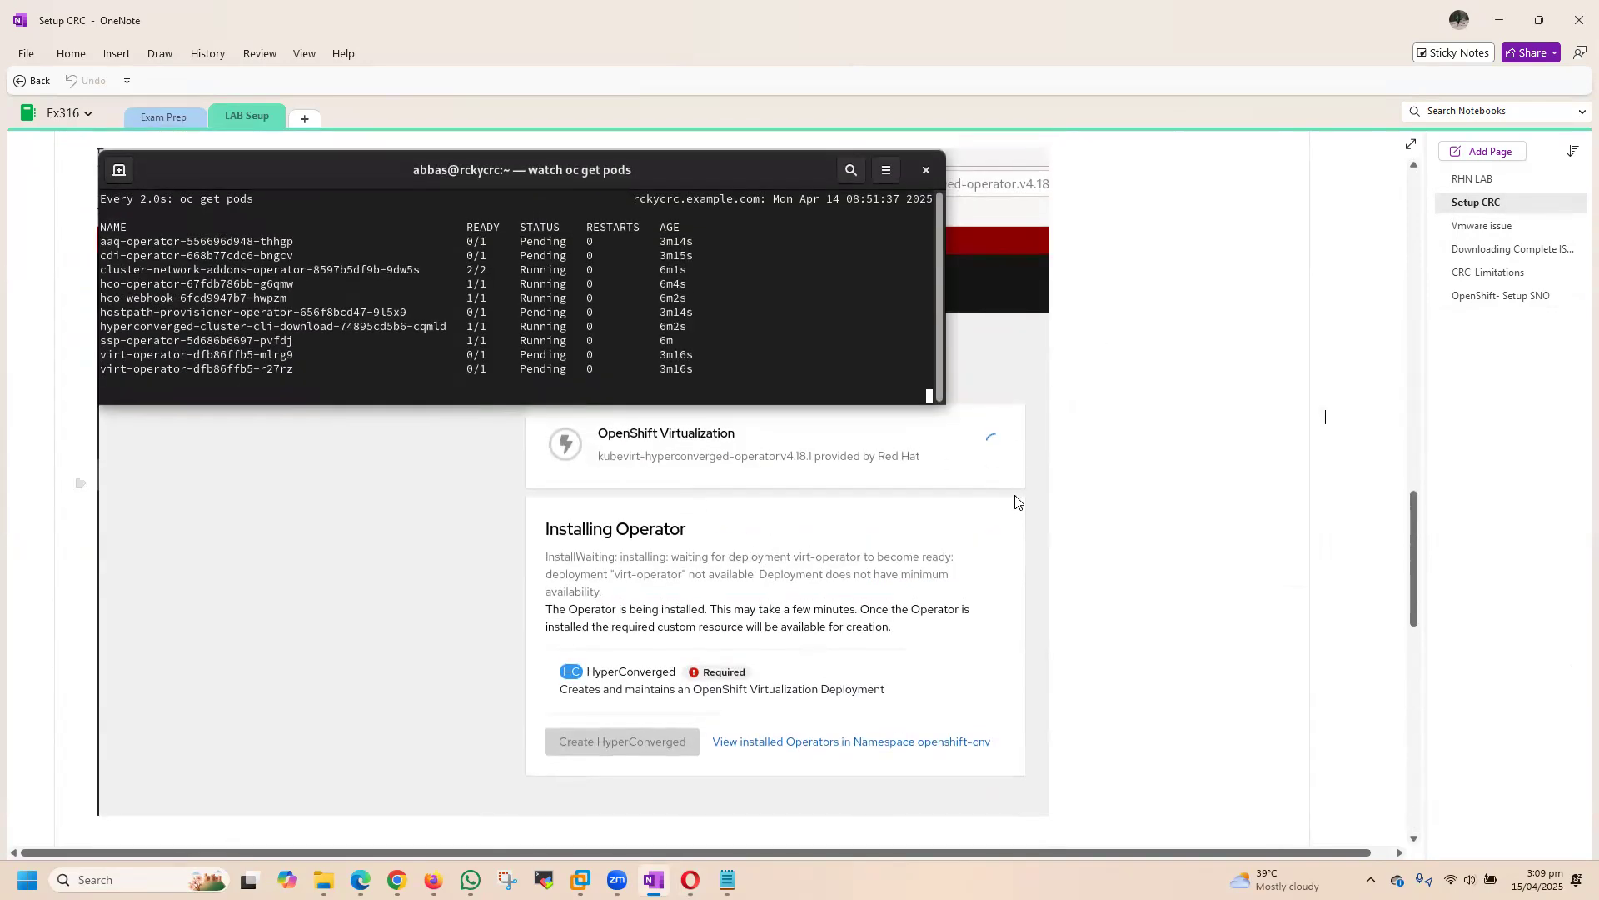
{"action": "left_click", "coordinate": [1499, 300]}
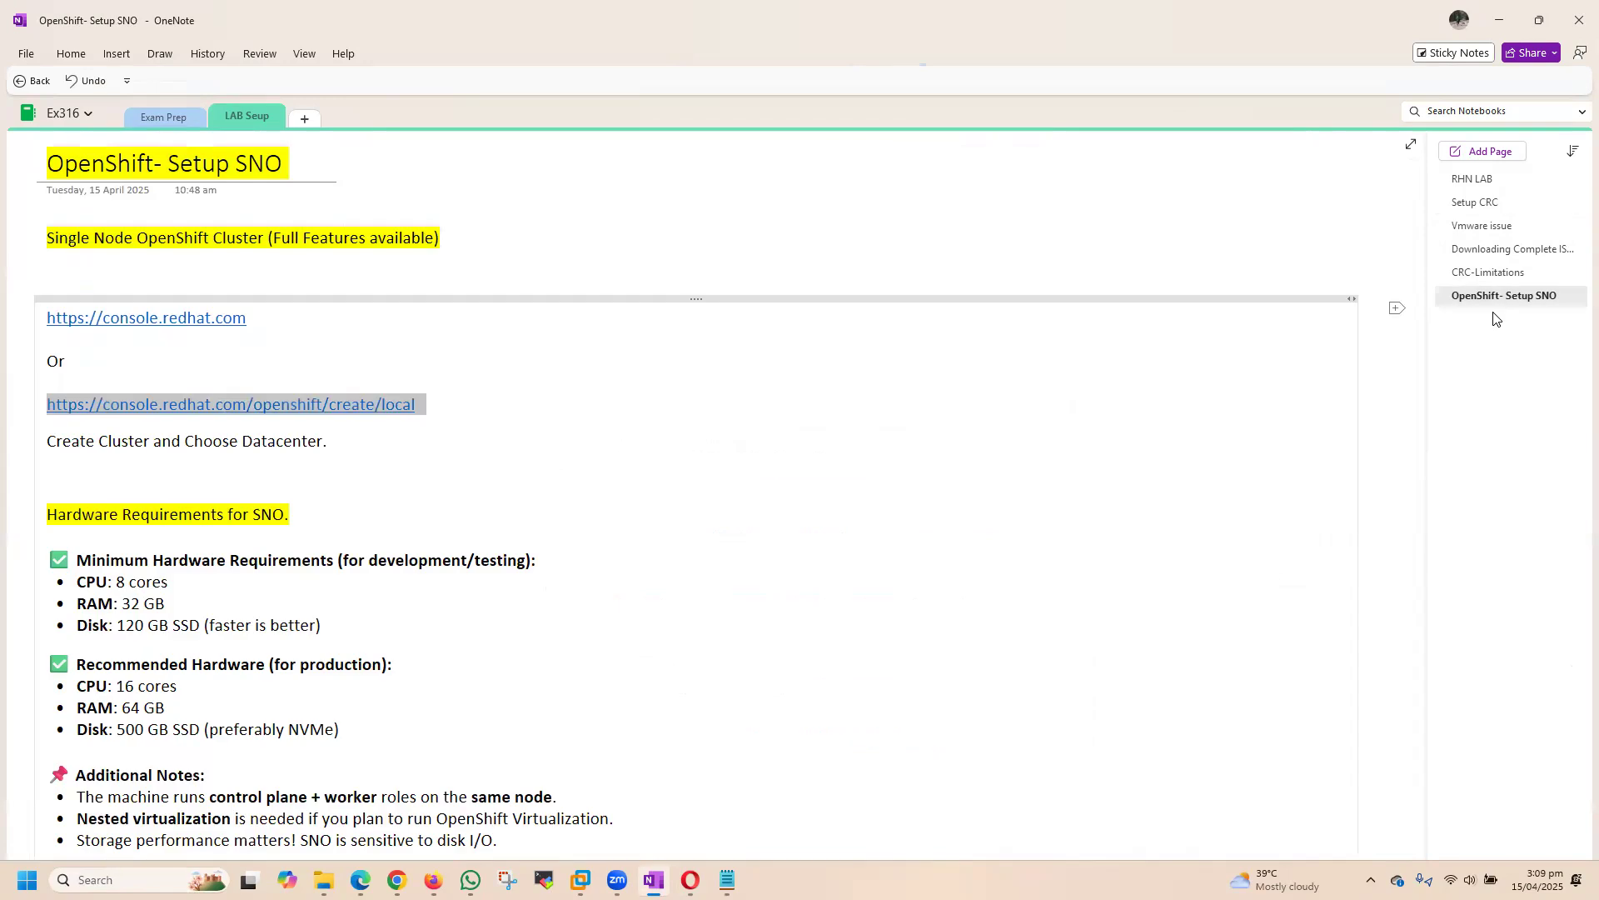
{"action": "scroll", "coordinate": [943, 475], "scroll_direction": "down", "scroll_amount": 3}
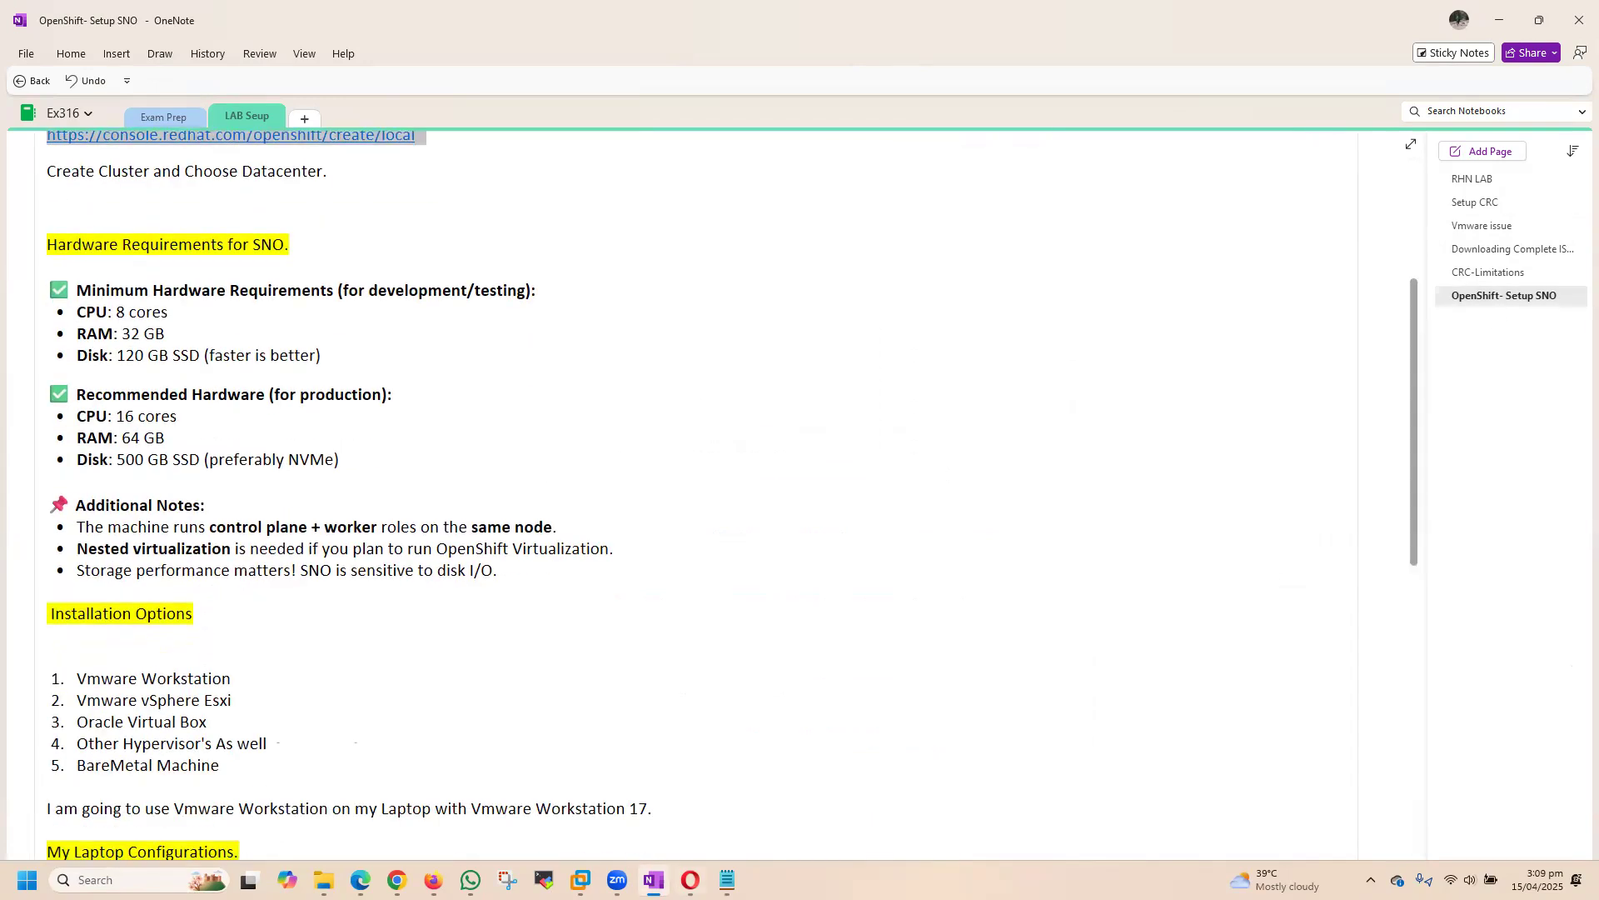
Step: Switch back to the Assisted Installer in Opera, review the operator bundles and single operators, and continue to Host discovery without selecting any
{"action": "key", "text": "alt+Tab"}
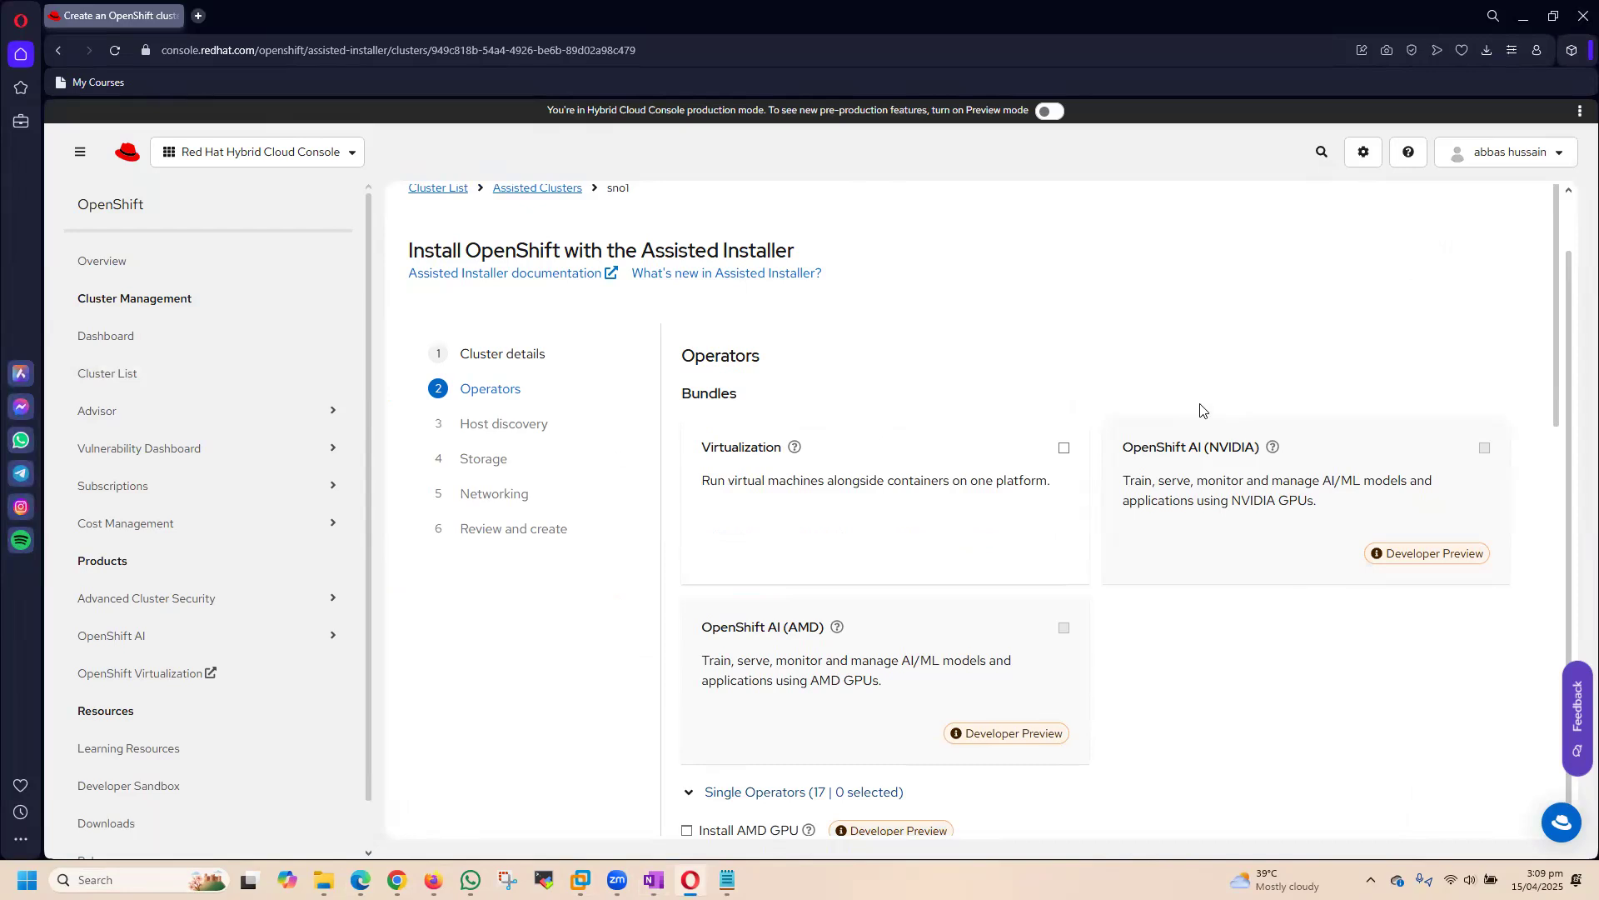
{"action": "scroll", "coordinate": [1099, 404], "scroll_direction": "down", "scroll_amount": 2}
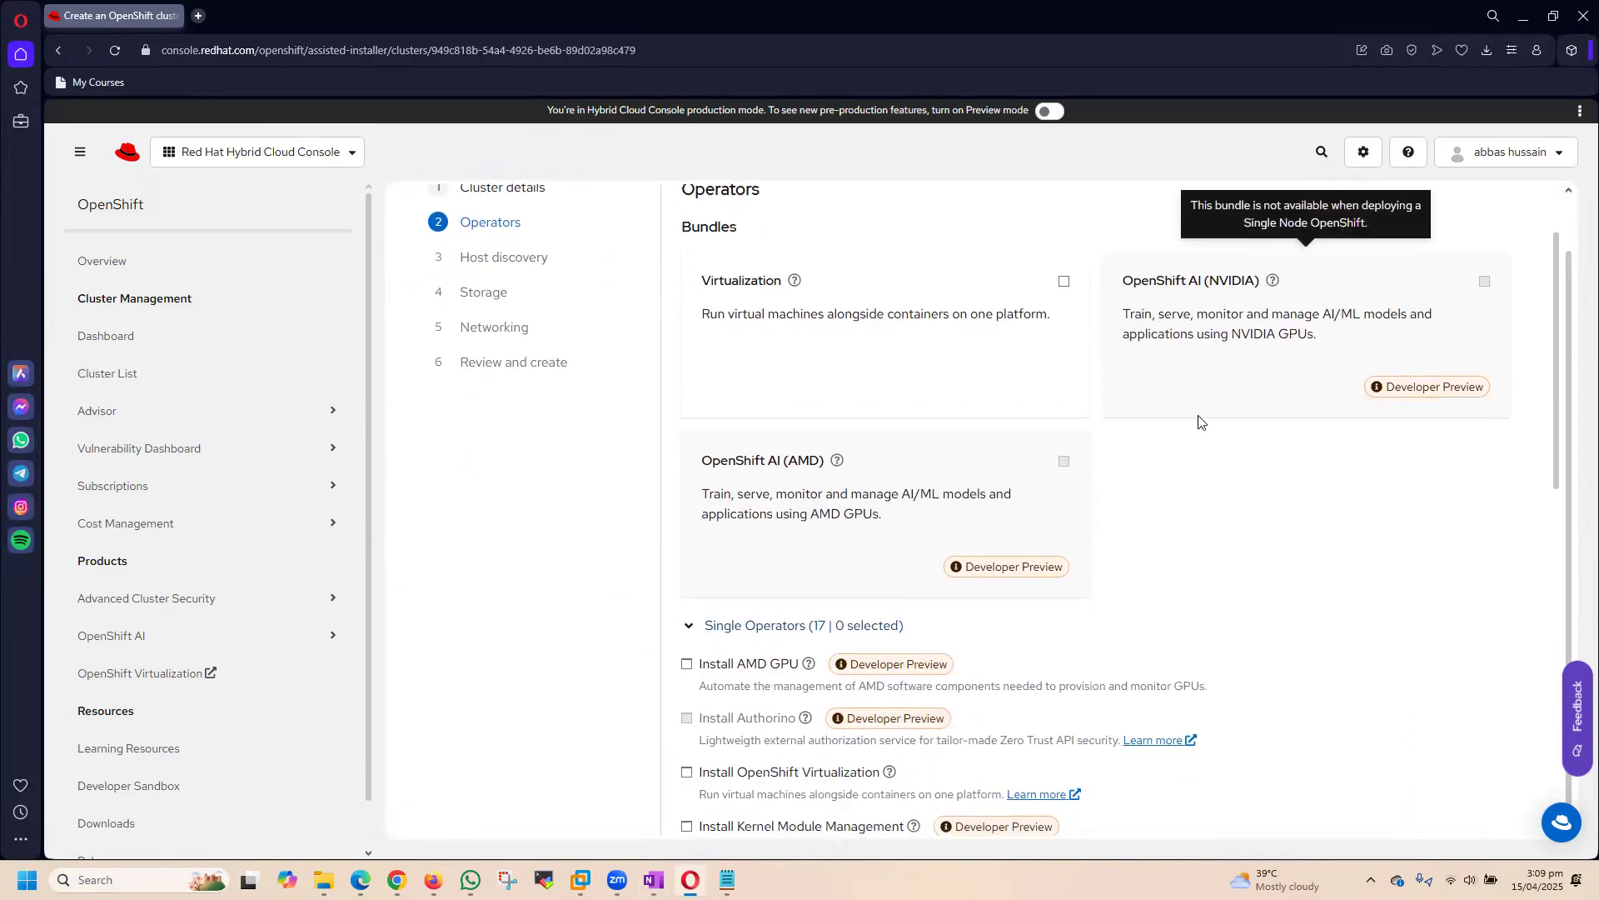
{"action": "scroll", "coordinate": [1196, 421], "scroll_direction": "up", "scroll_amount": 1}
{"action": "scroll", "coordinate": [1074, 354], "scroll_direction": "down", "scroll_amount": 1}
{"action": "scroll", "coordinate": [1023, 625], "scroll_direction": "down", "scroll_amount": 4}
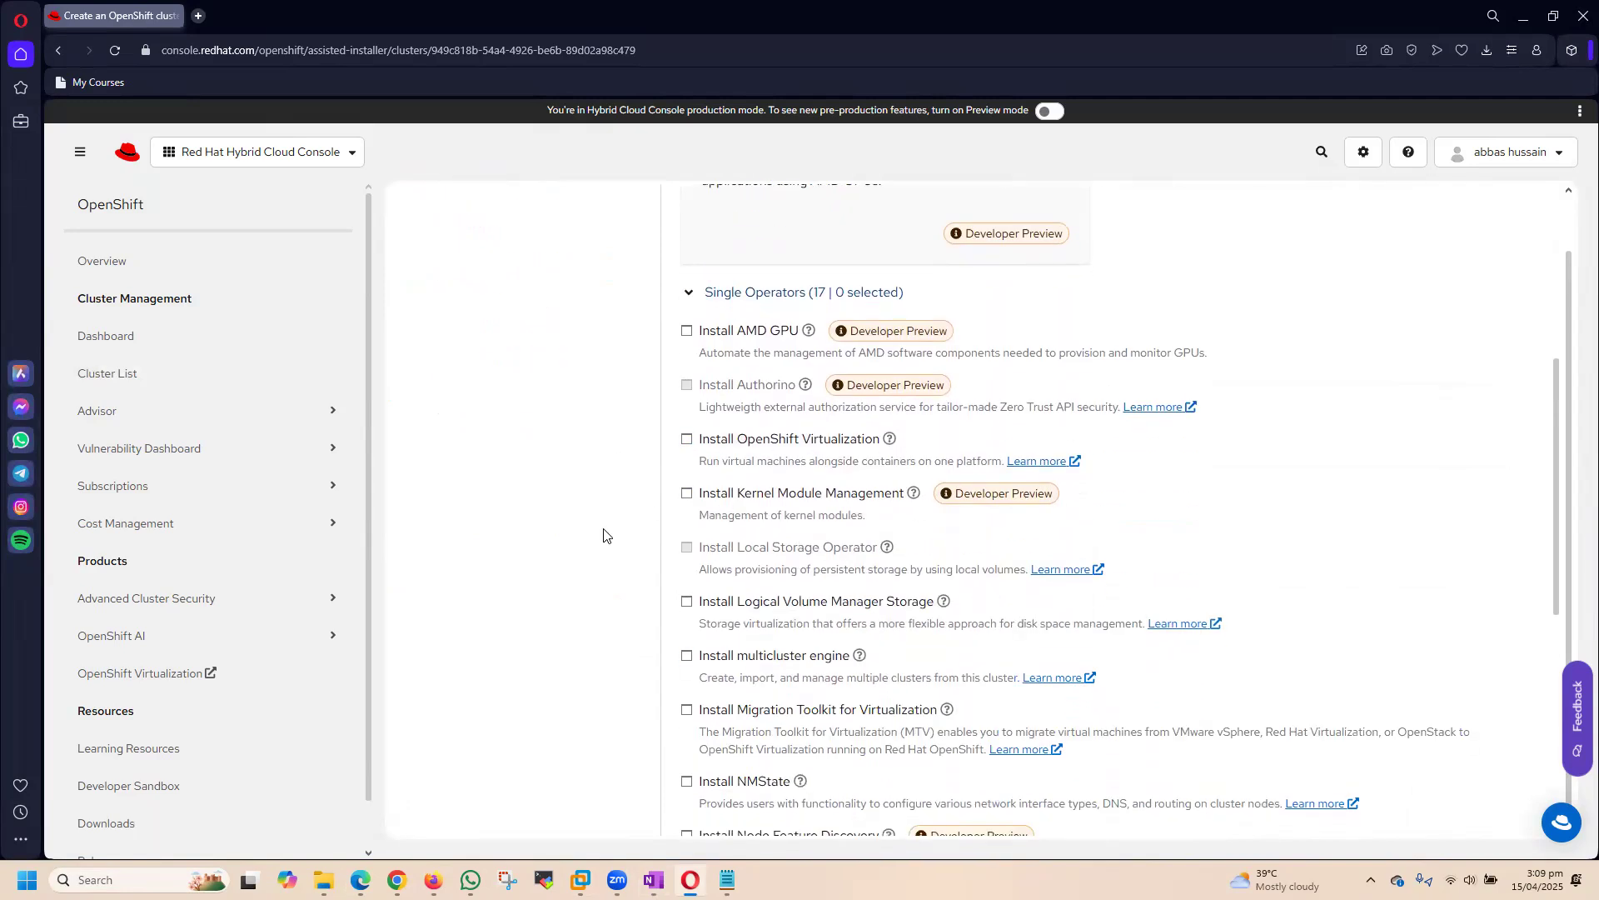
{"action": "scroll", "coordinate": [708, 553], "scroll_direction": "down", "scroll_amount": 1}
{"action": "scroll", "coordinate": [709, 553], "scroll_direction": "down", "scroll_amount": 5}
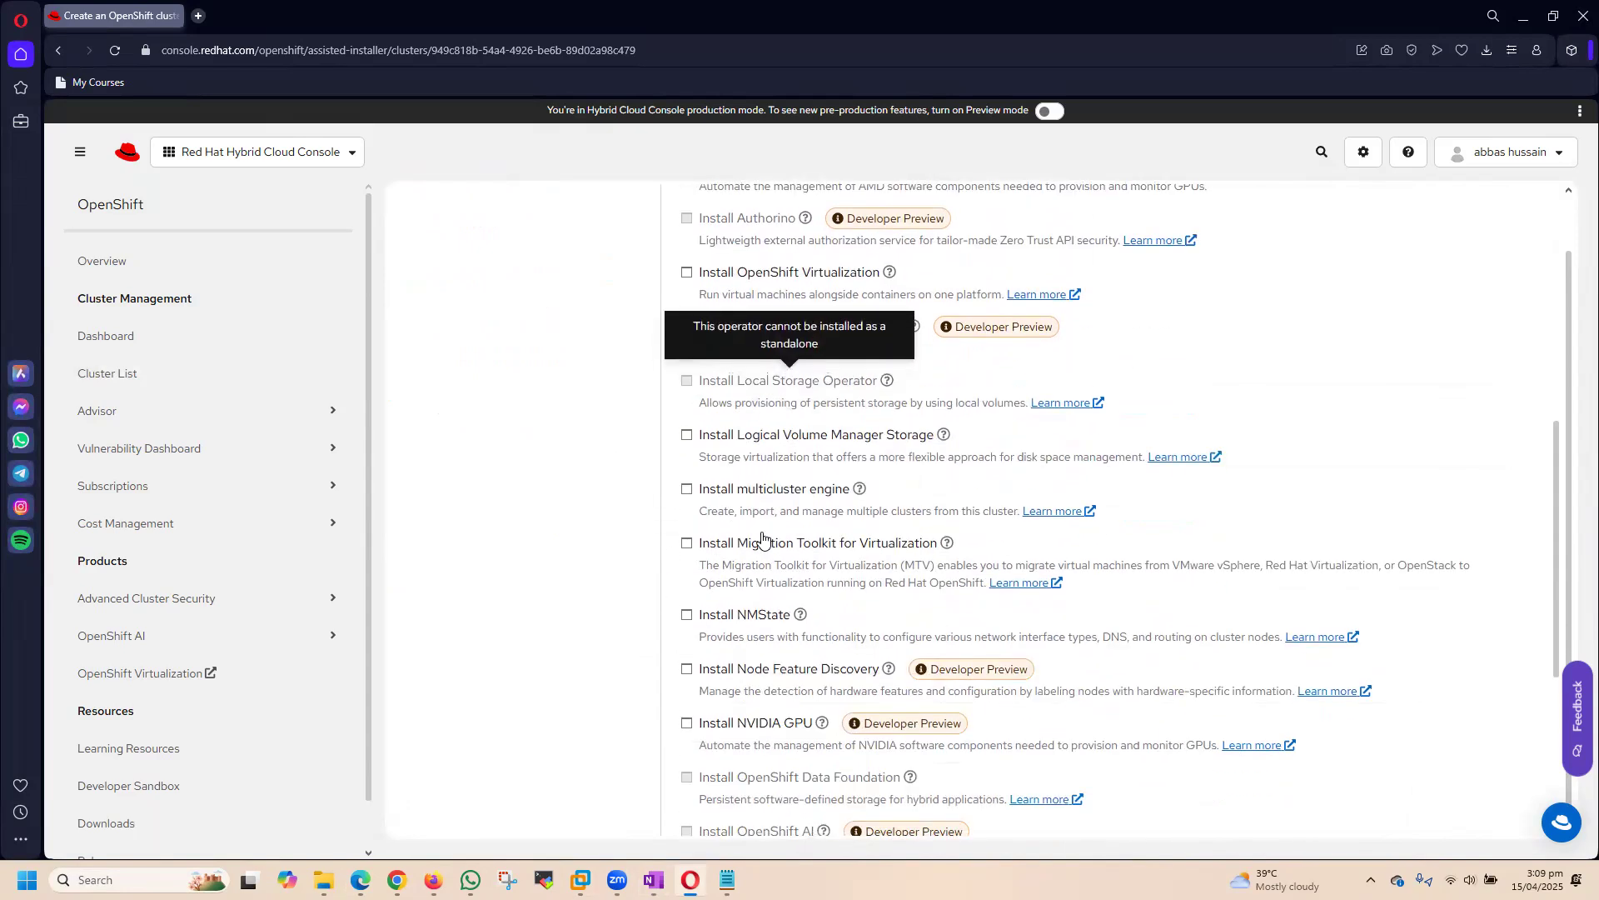
{"action": "scroll", "coordinate": [520, 518], "scroll_direction": "up", "scroll_amount": 10}
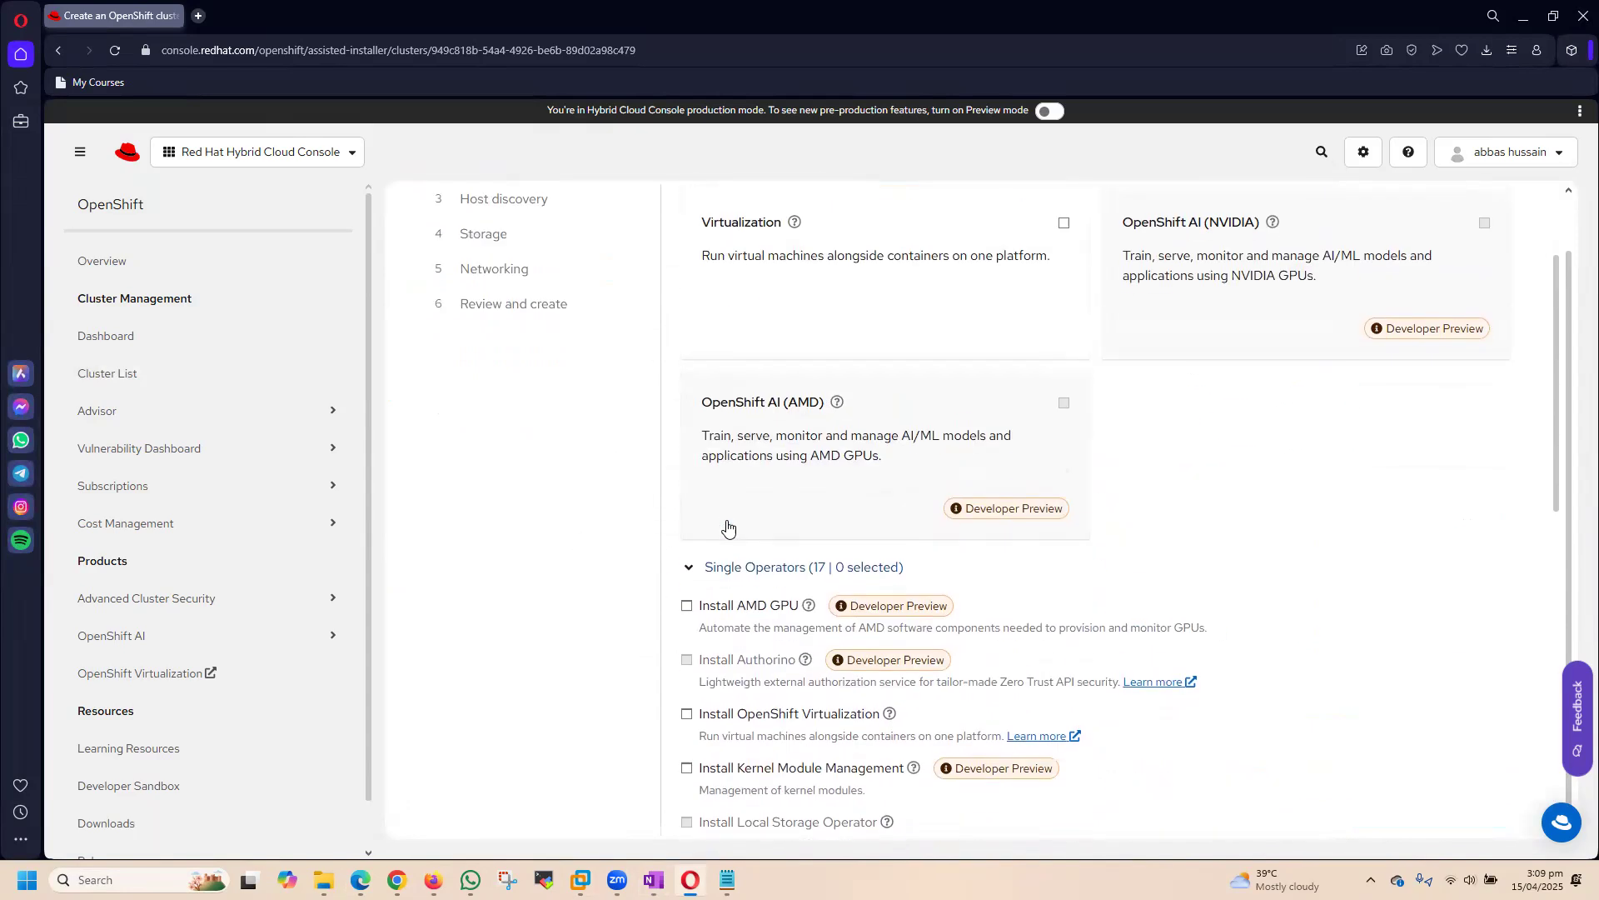
{"action": "scroll", "coordinate": [614, 614], "scroll_direction": "down", "scroll_amount": 5}
{"action": "scroll", "coordinate": [614, 615], "scroll_direction": "down", "scroll_amount": 6}
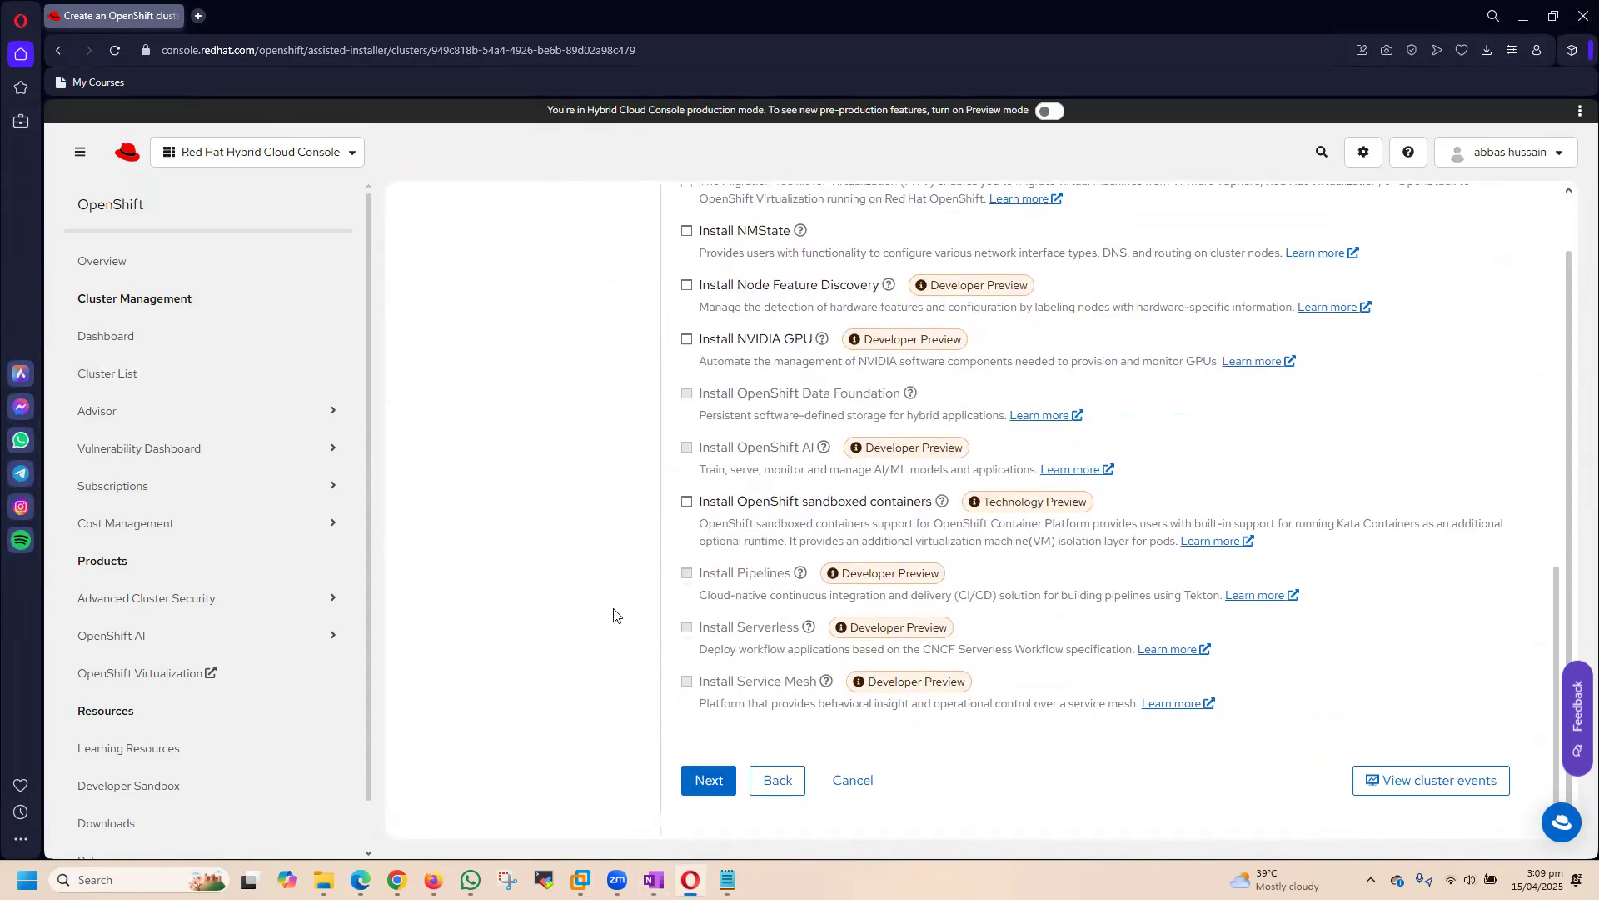
{"action": "left_click", "coordinate": [709, 783]}
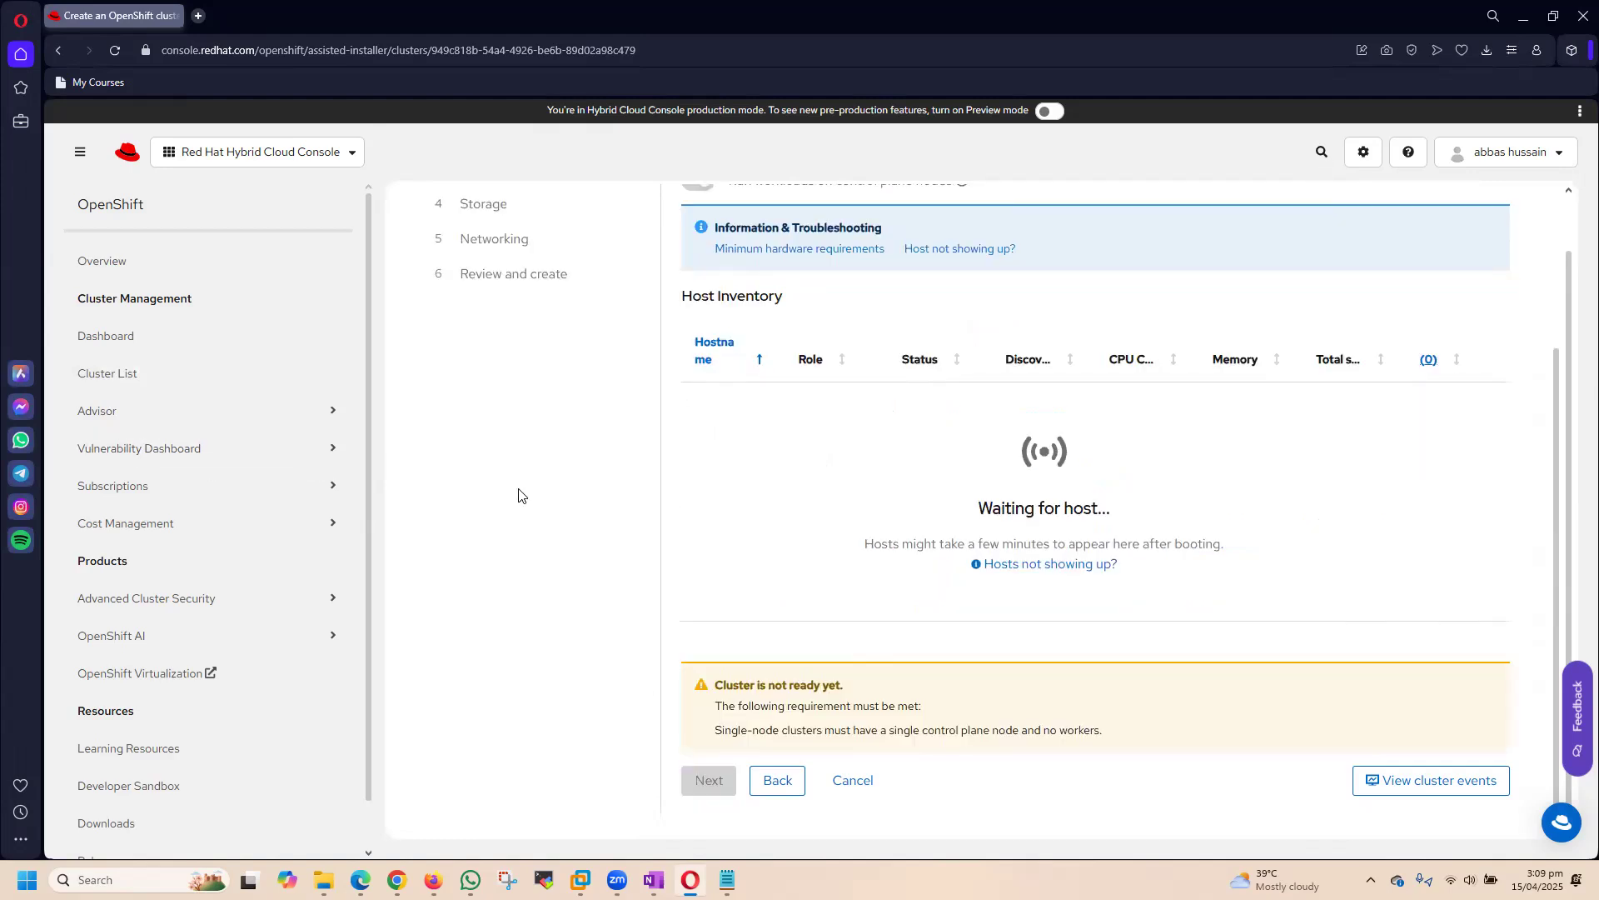
Step: Start adding a host and set its provisioning type to the full image file, a self-contained ISO
{"action": "scroll", "coordinate": [518, 496], "scroll_direction": "up", "scroll_amount": 3}
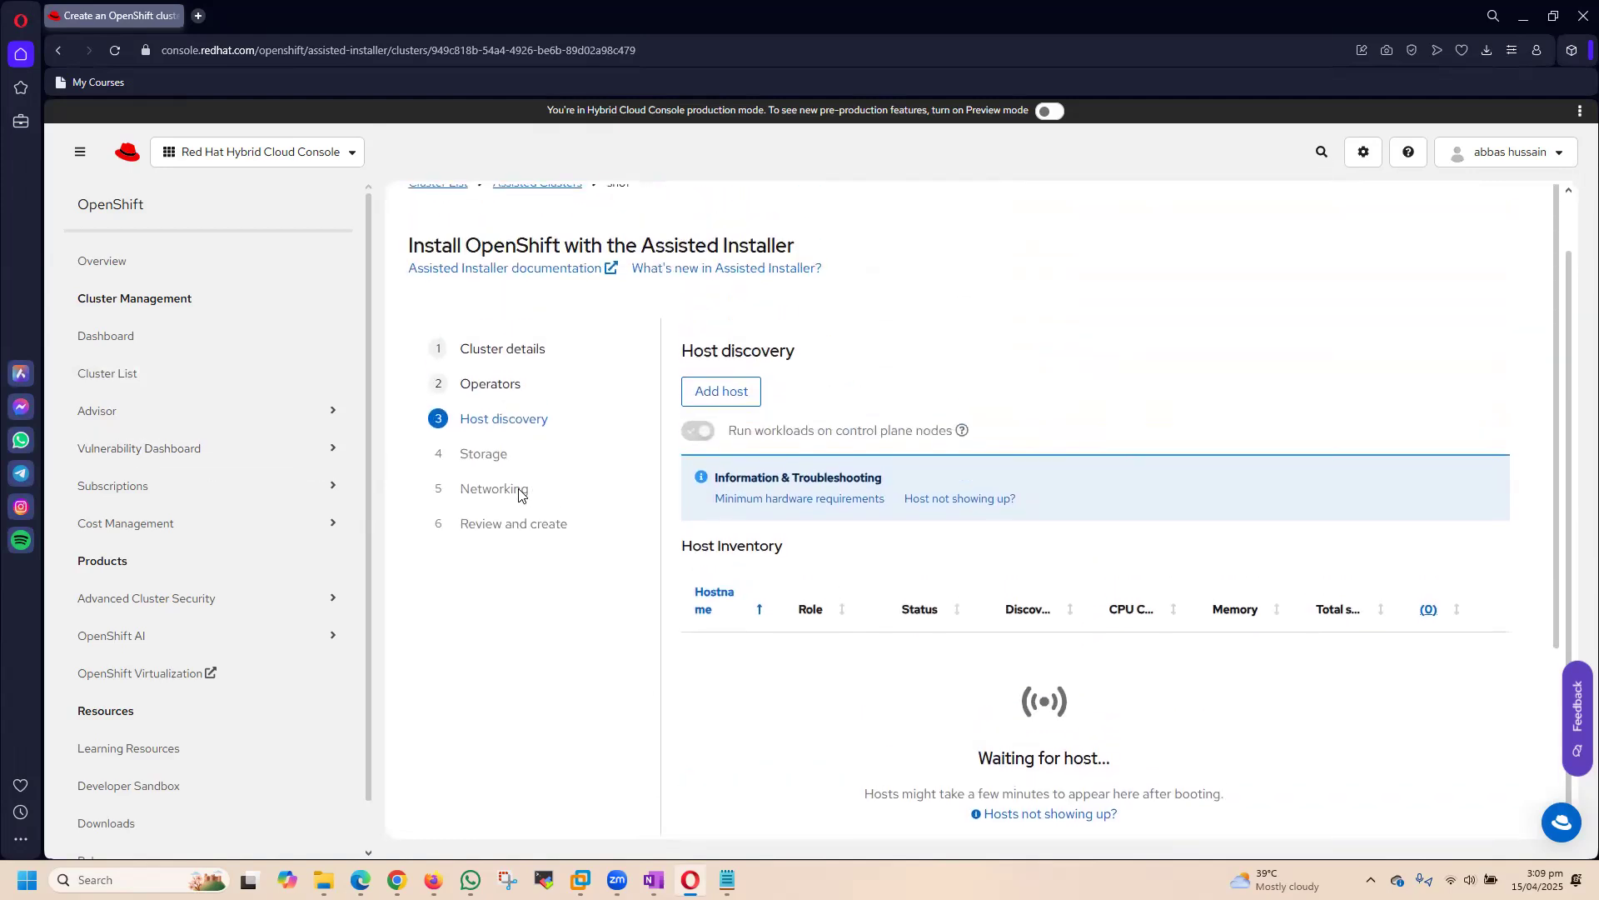
{"action": "left_click", "coordinate": [709, 398]}
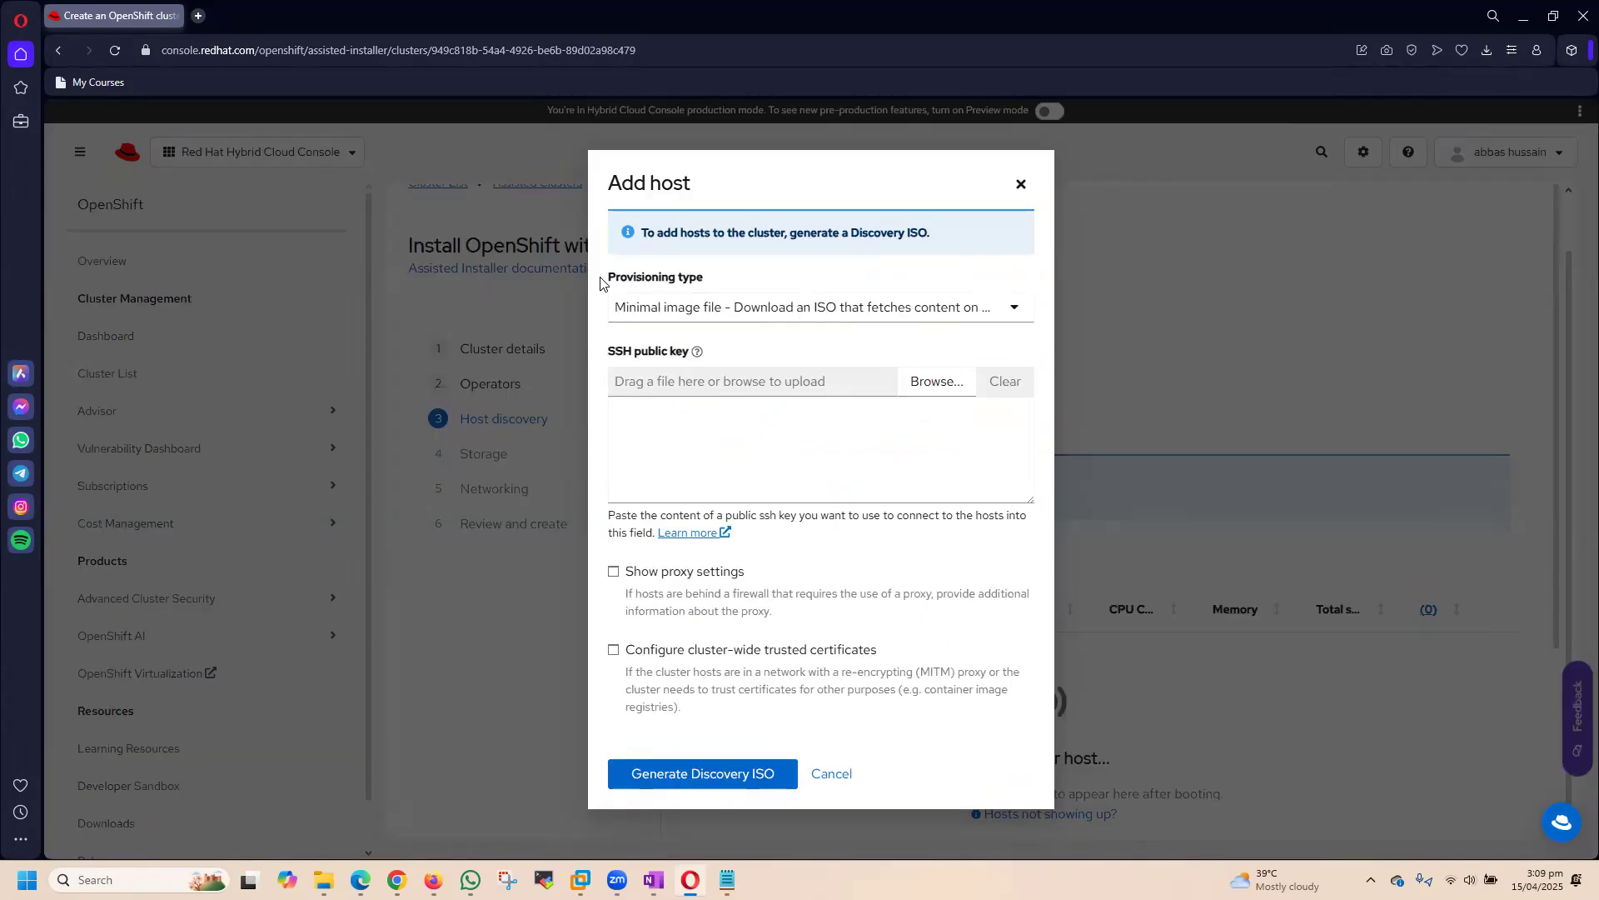
{"action": "left_click", "coordinate": [739, 314]}
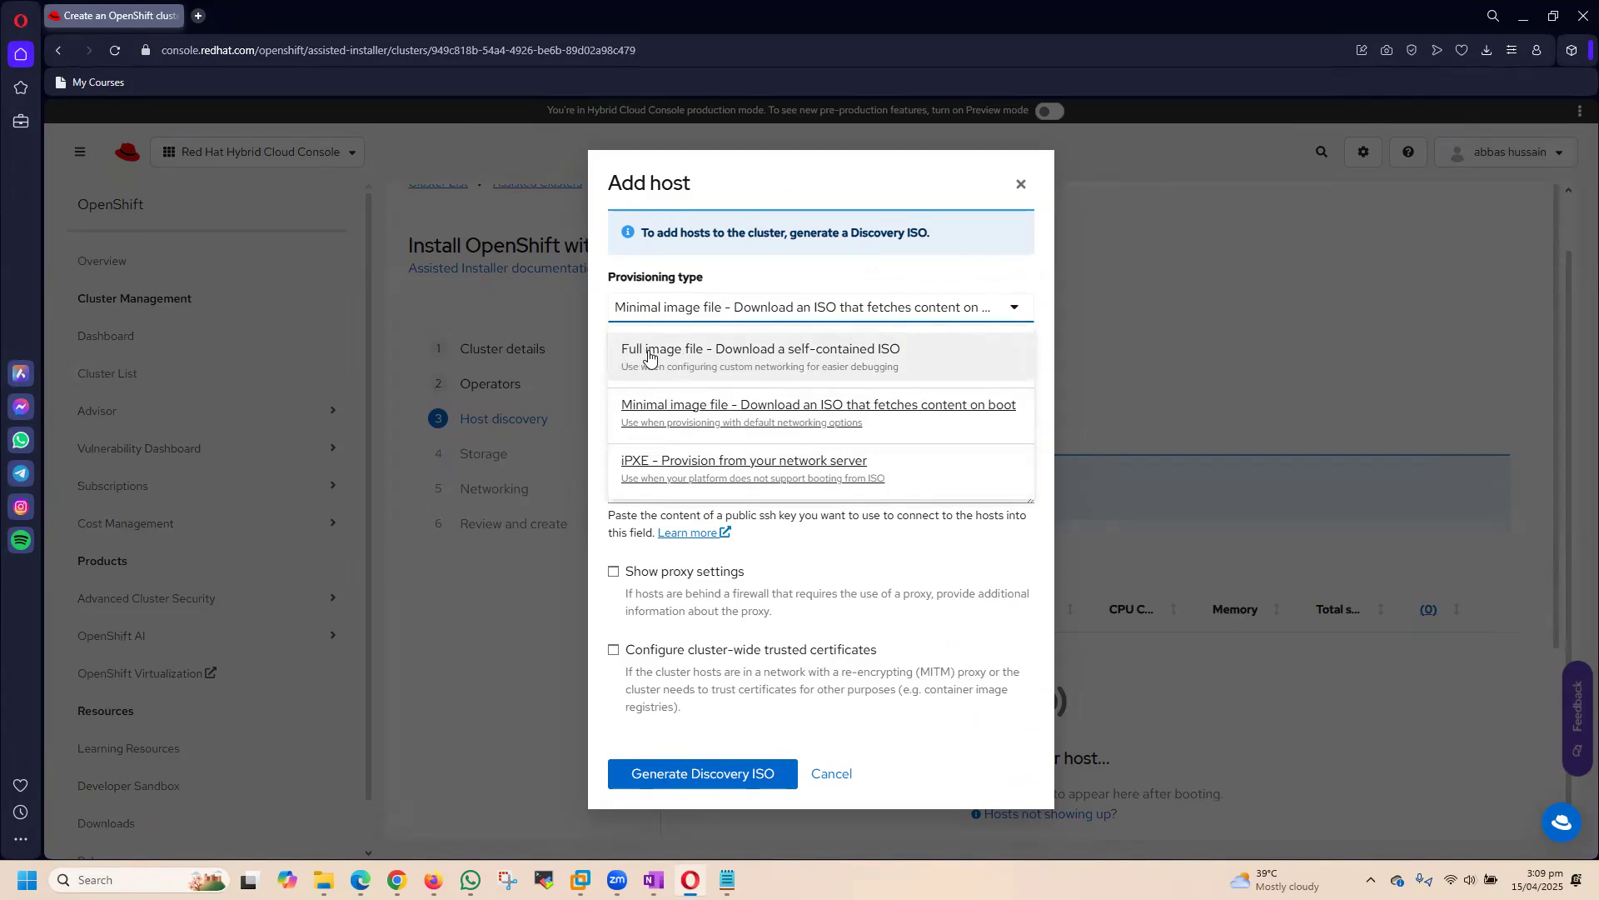
{"action": "left_click", "coordinate": [781, 358]}
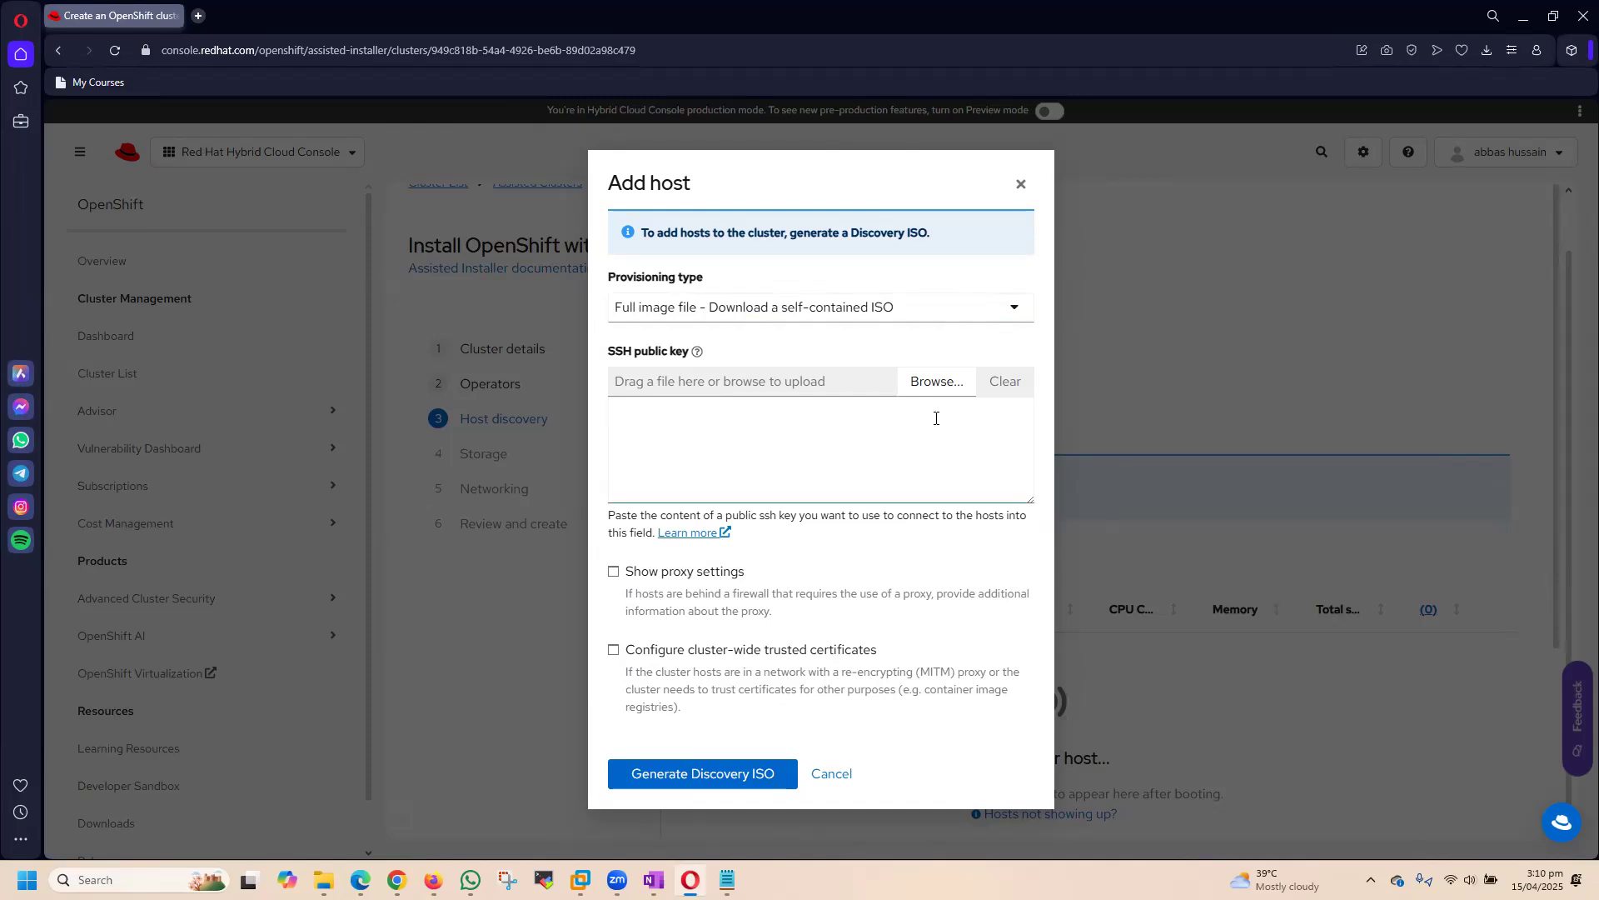
Step: Switch to the Ubuntu-Dsktp-HSN virtual machine in VMware Workstation, then widen its terminal window and reposition it on the desktop
{"action": "mouse_move", "coordinate": [580, 879]}
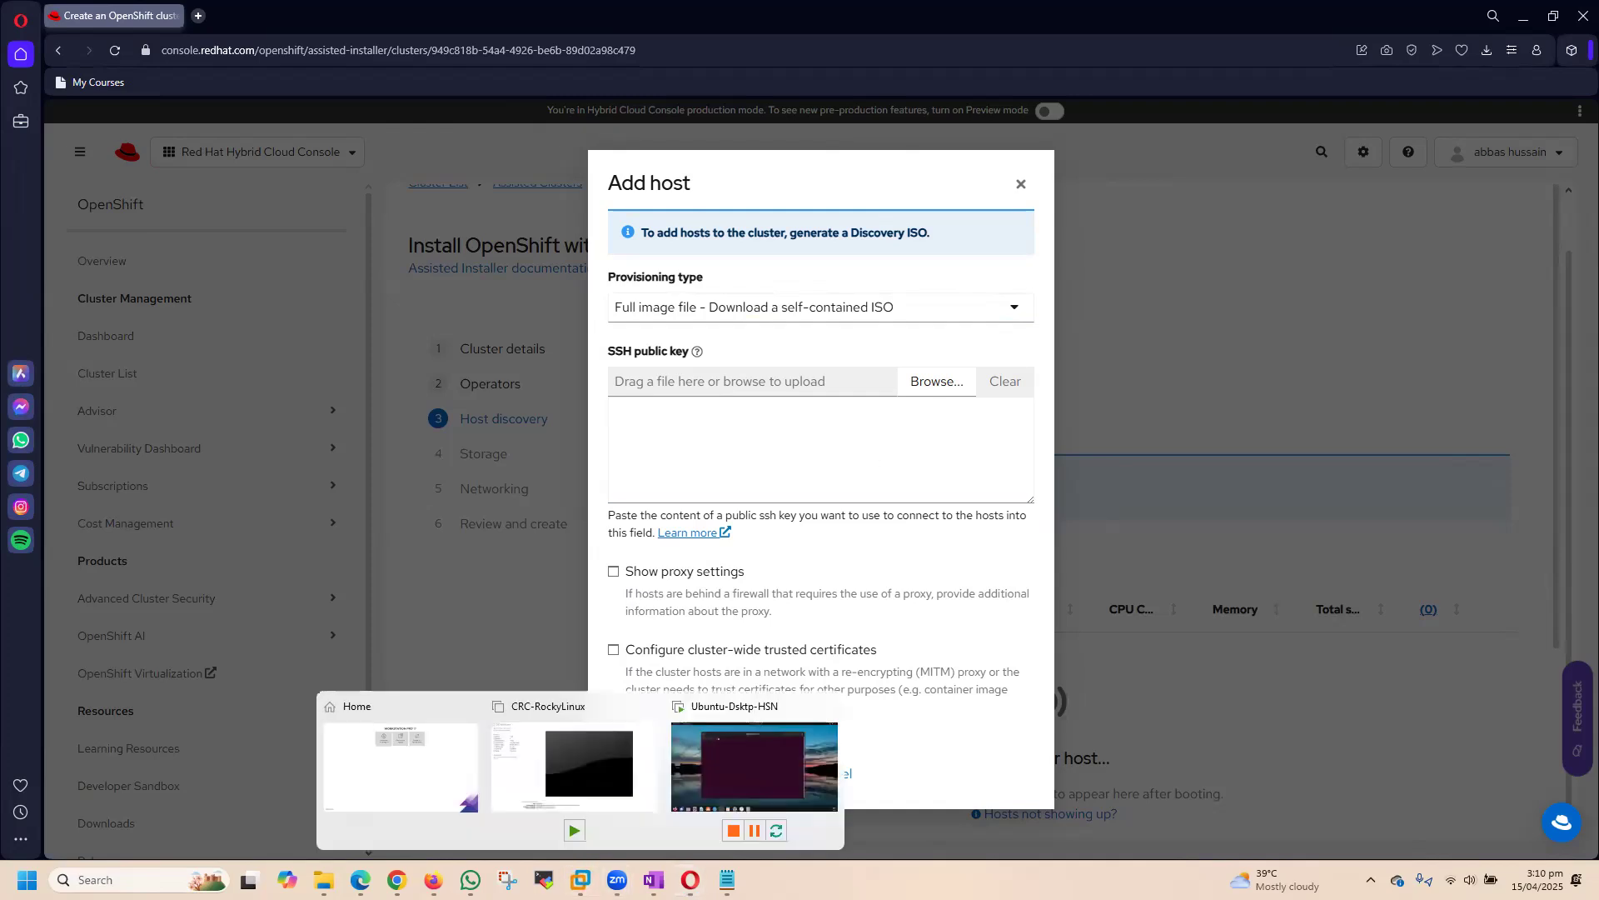
{"action": "left_click", "coordinate": [718, 773]}
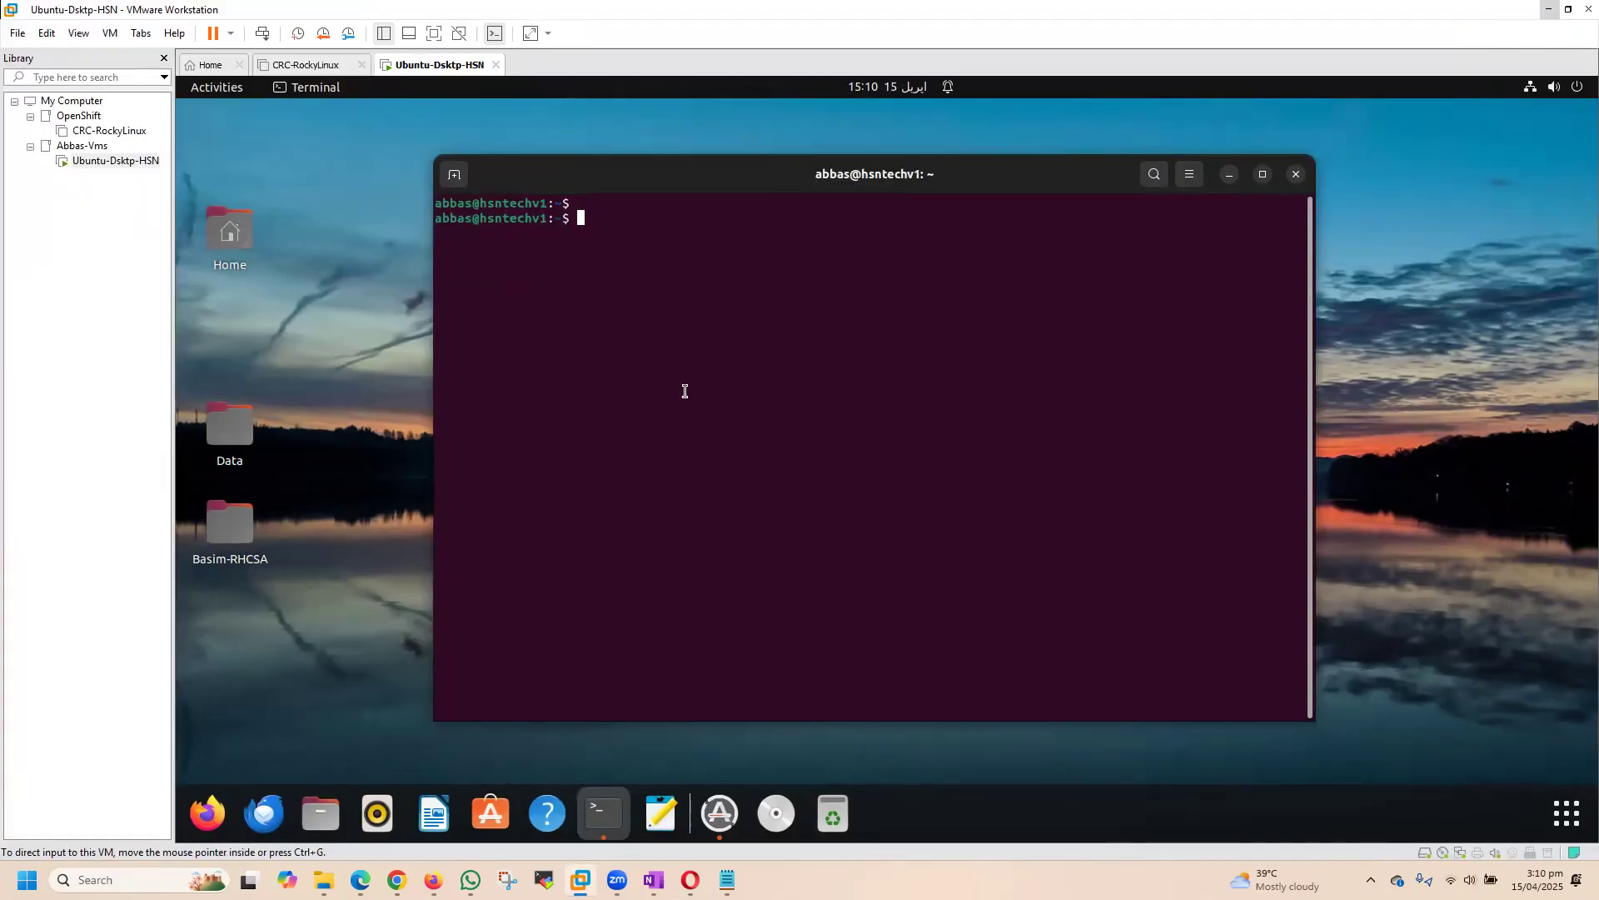
{"action": "left_click_drag", "start_coordinate": [689, 171], "coordinate": [421, 124]}
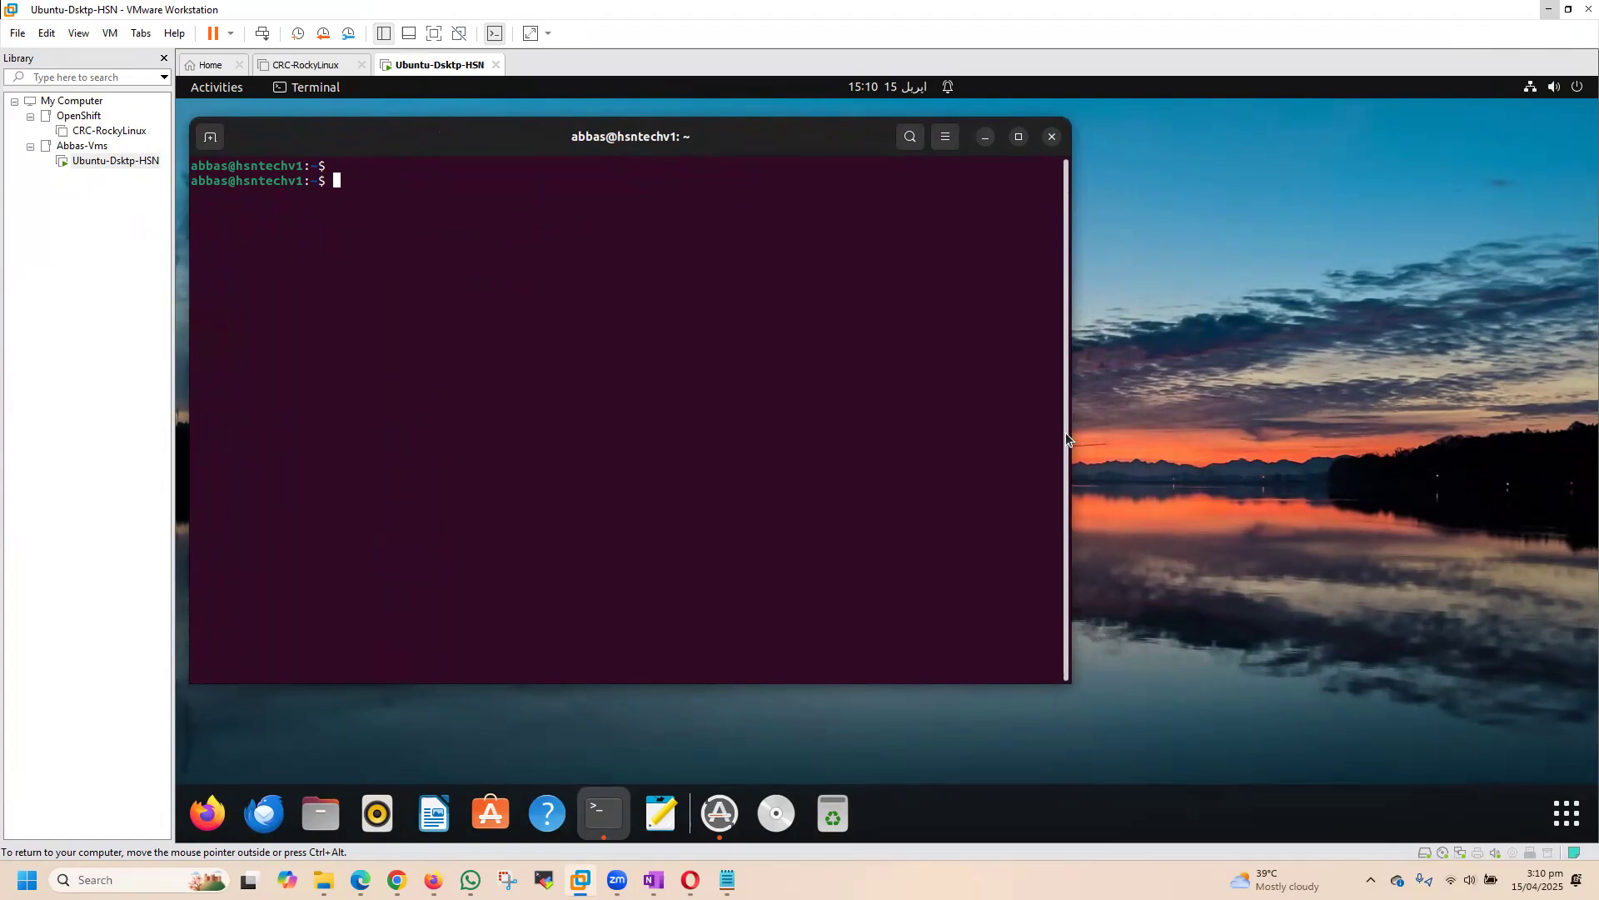
{"action": "left_click_drag", "start_coordinate": [1068, 432], "coordinate": [1390, 469]}
{"action": "mouse_move", "coordinate": [431, 154]}
{"action": "left_mouse_down"}
{"action": "mouse_move", "coordinate": [424, 182]}
{"action": "mouse_move", "coordinate": [476, 144]}
{"action": "mouse_move", "coordinate": [492, 178]}
{"action": "mouse_move", "coordinate": [511, 165]}
{"action": "mouse_move", "coordinate": [436, 166]}
{"action": "left_mouse_up"}
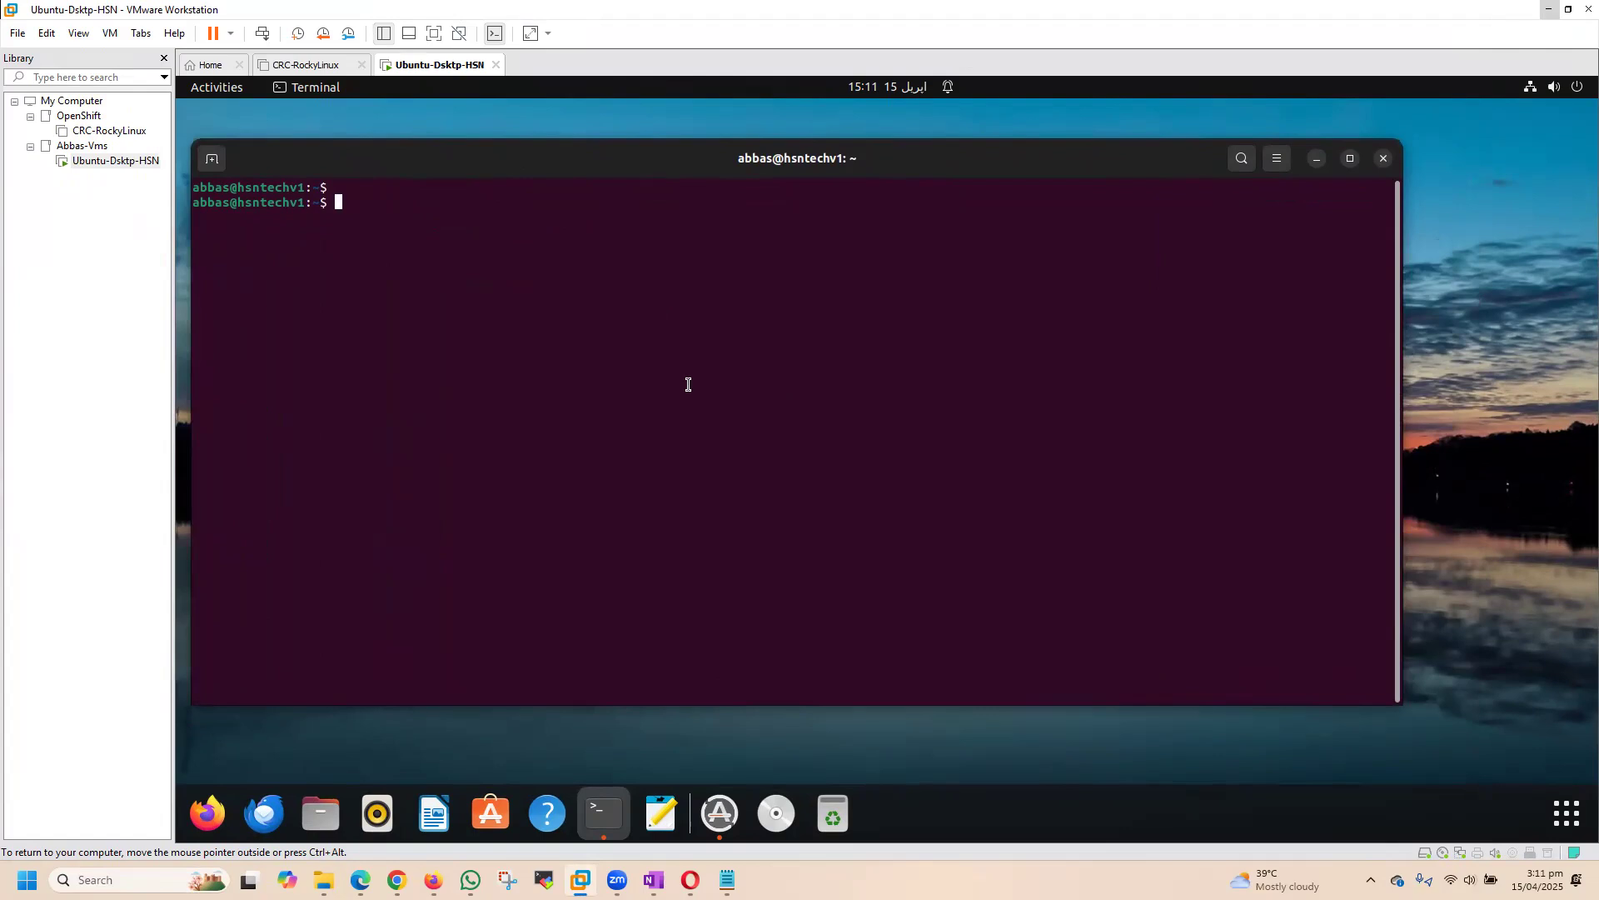
{"action": "mouse_move", "coordinate": [403, 164]}
{"action": "left_mouse_down"}
{"action": "mouse_move", "coordinate": [432, 173]}
{"action": "mouse_move", "coordinate": [398, 163]}
{"action": "left_mouse_up"}
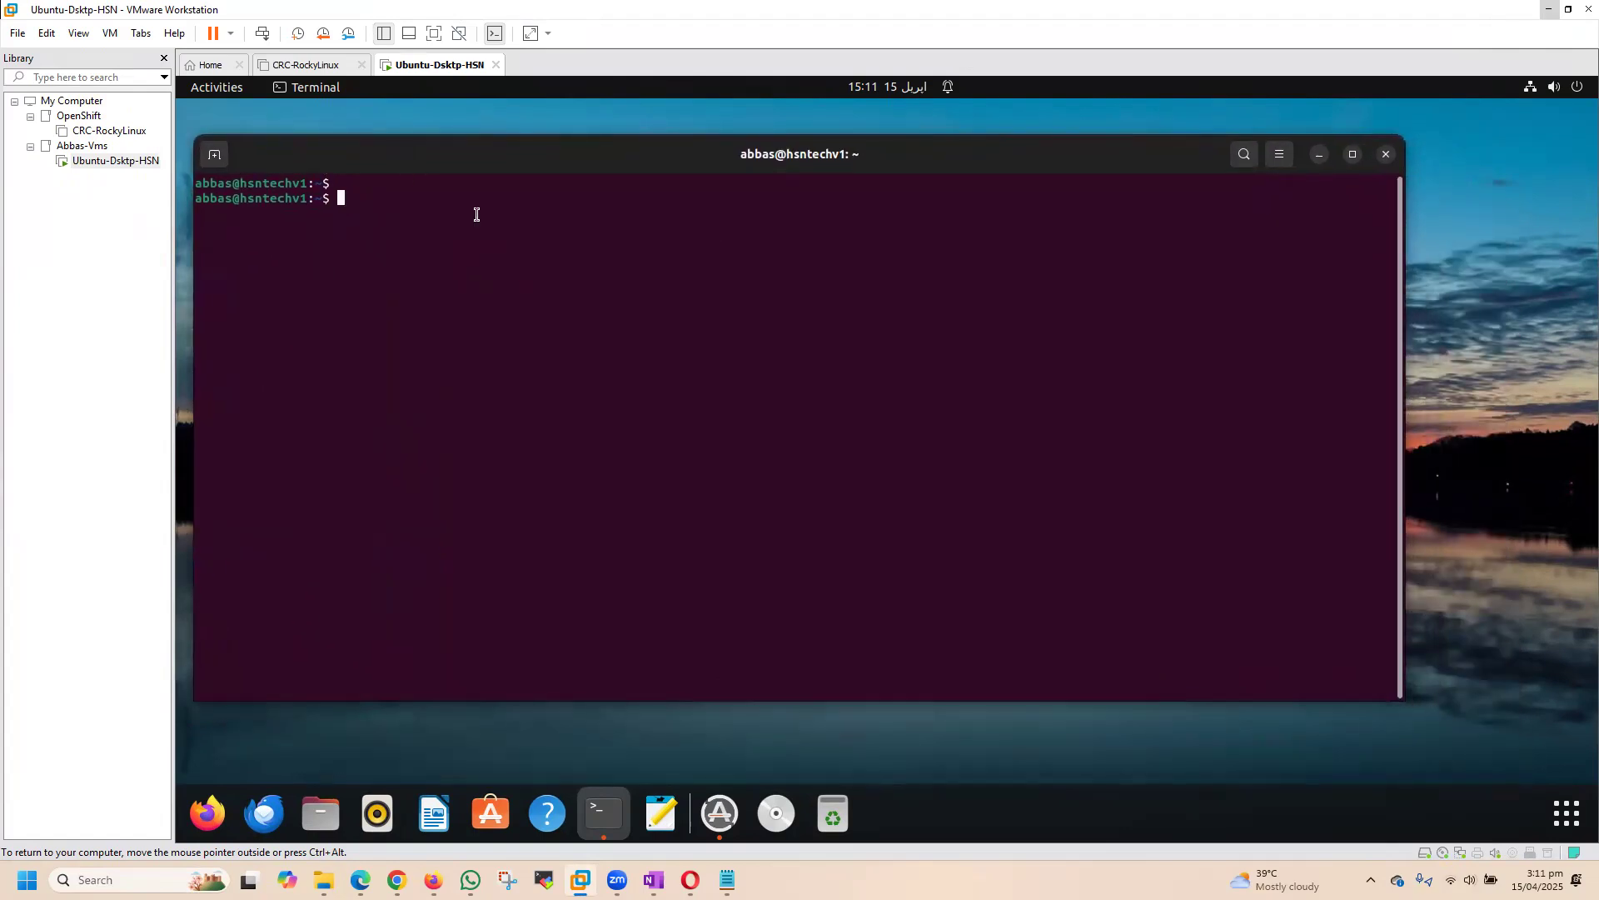
{"action": "left_click_drag", "start_coordinate": [528, 161], "coordinate": [443, 154]}
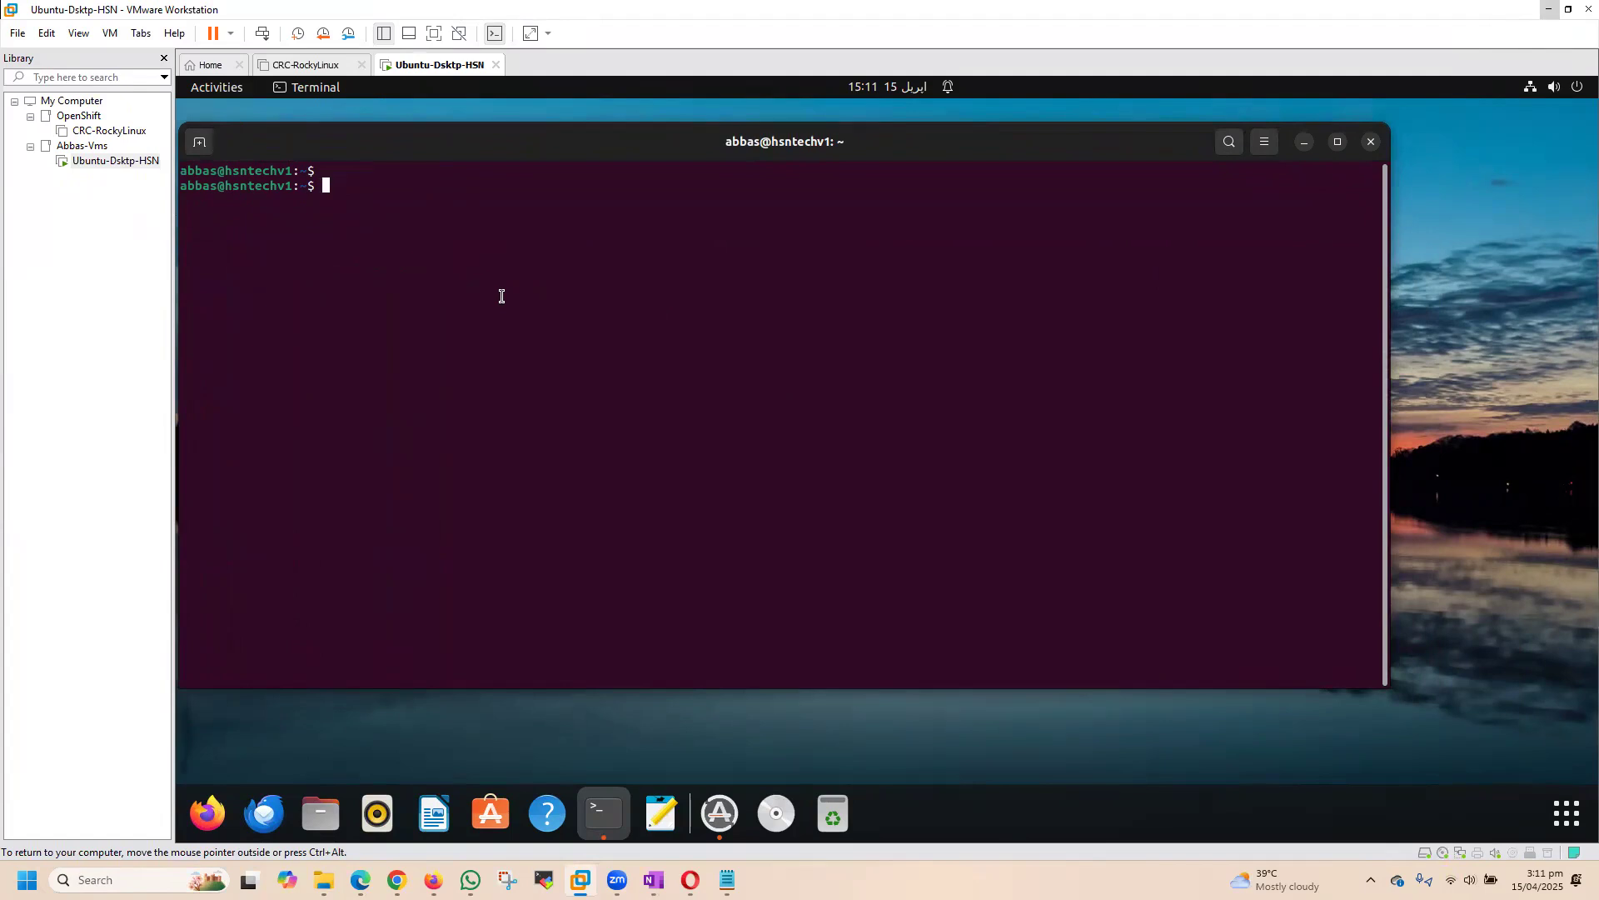
Step: Generate an SSH key pair with ssh-keygen, accepting the default file location and leaving the passphrase empty
{"action": "type", "text": "ssh-keygen"}
{"action": "key", "text": "Return"}
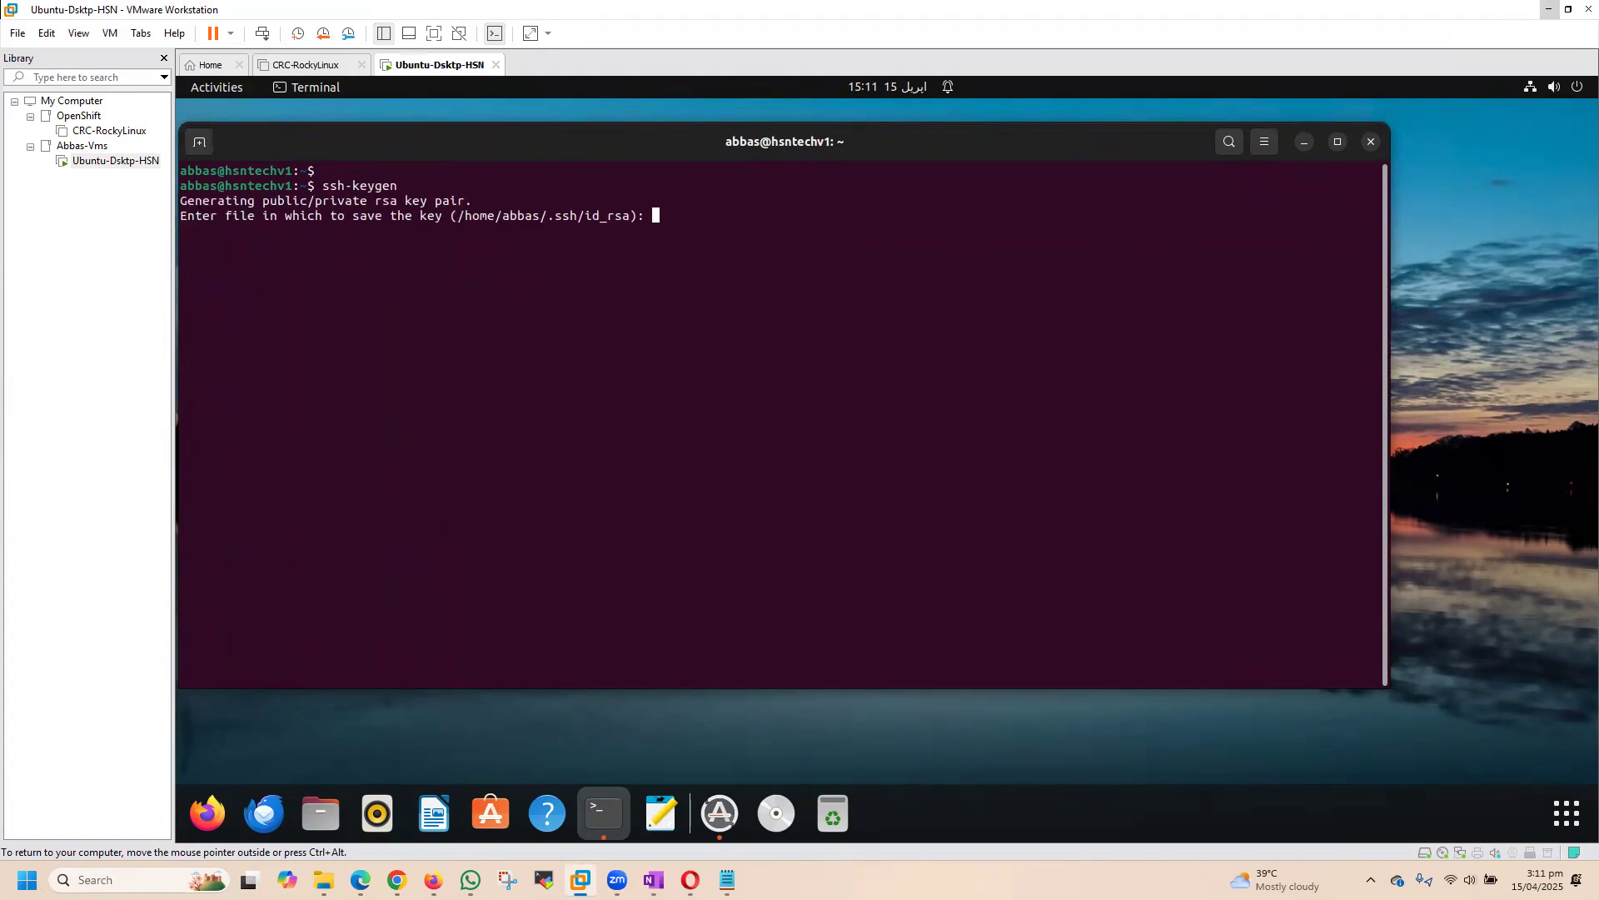
{"action": "key", "text": "Return"}
{"action": "key", "text": "Return"}
{"action": "key", "text": "Return"}
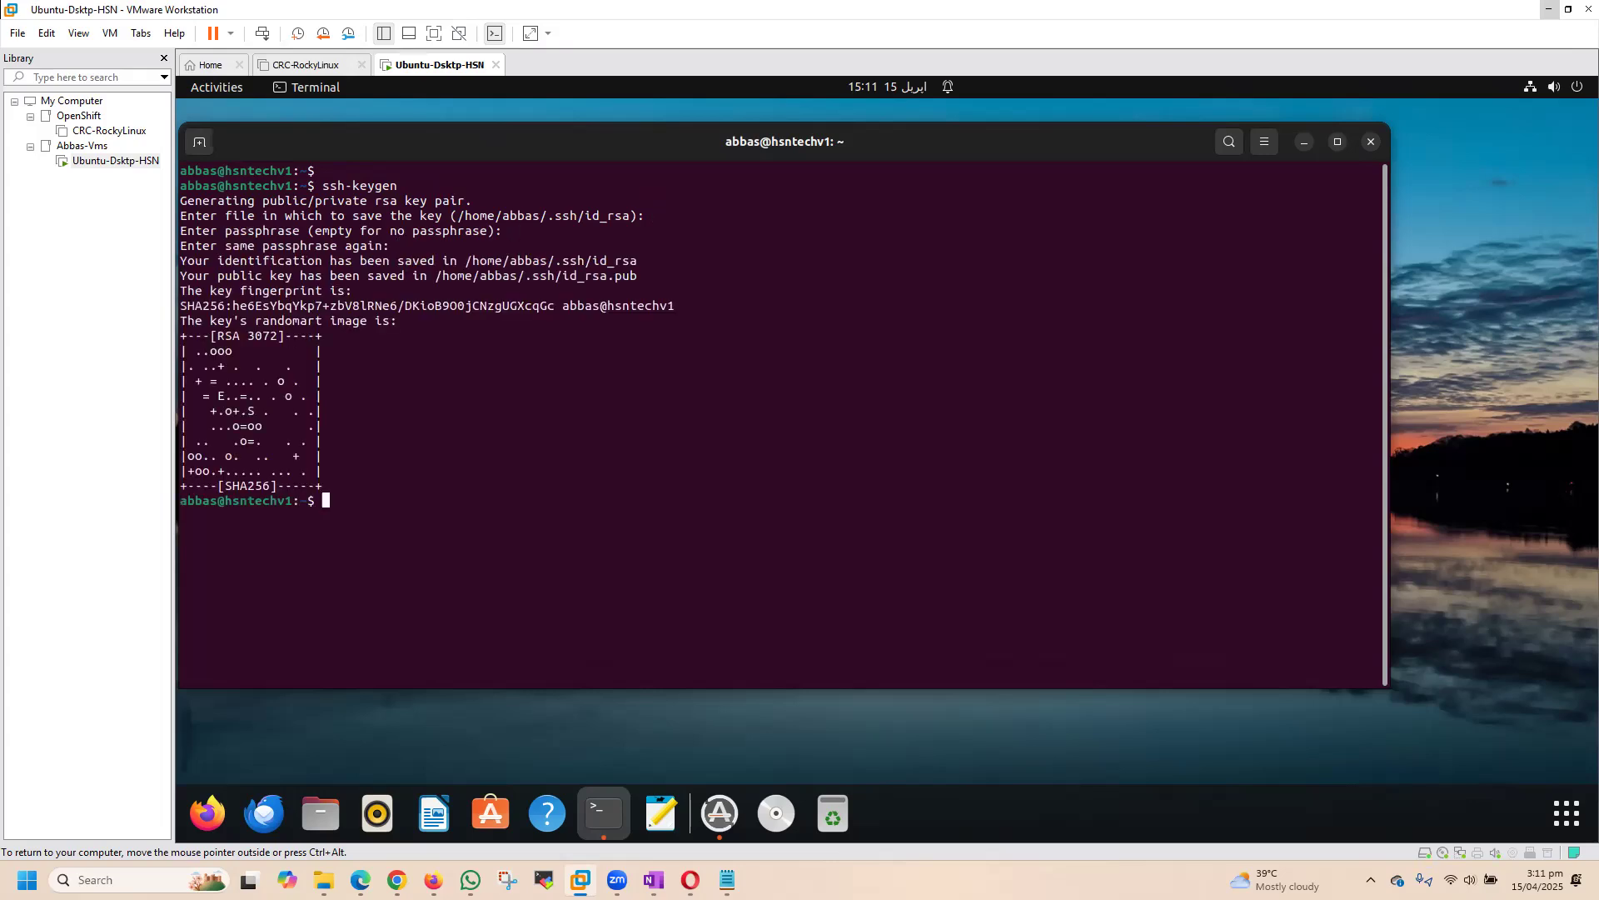
Step: List the home directory with ll, change into .ssh/, and list the files there
{"action": "type", "text": "ll"}
{"action": "key", "text": "Return"}
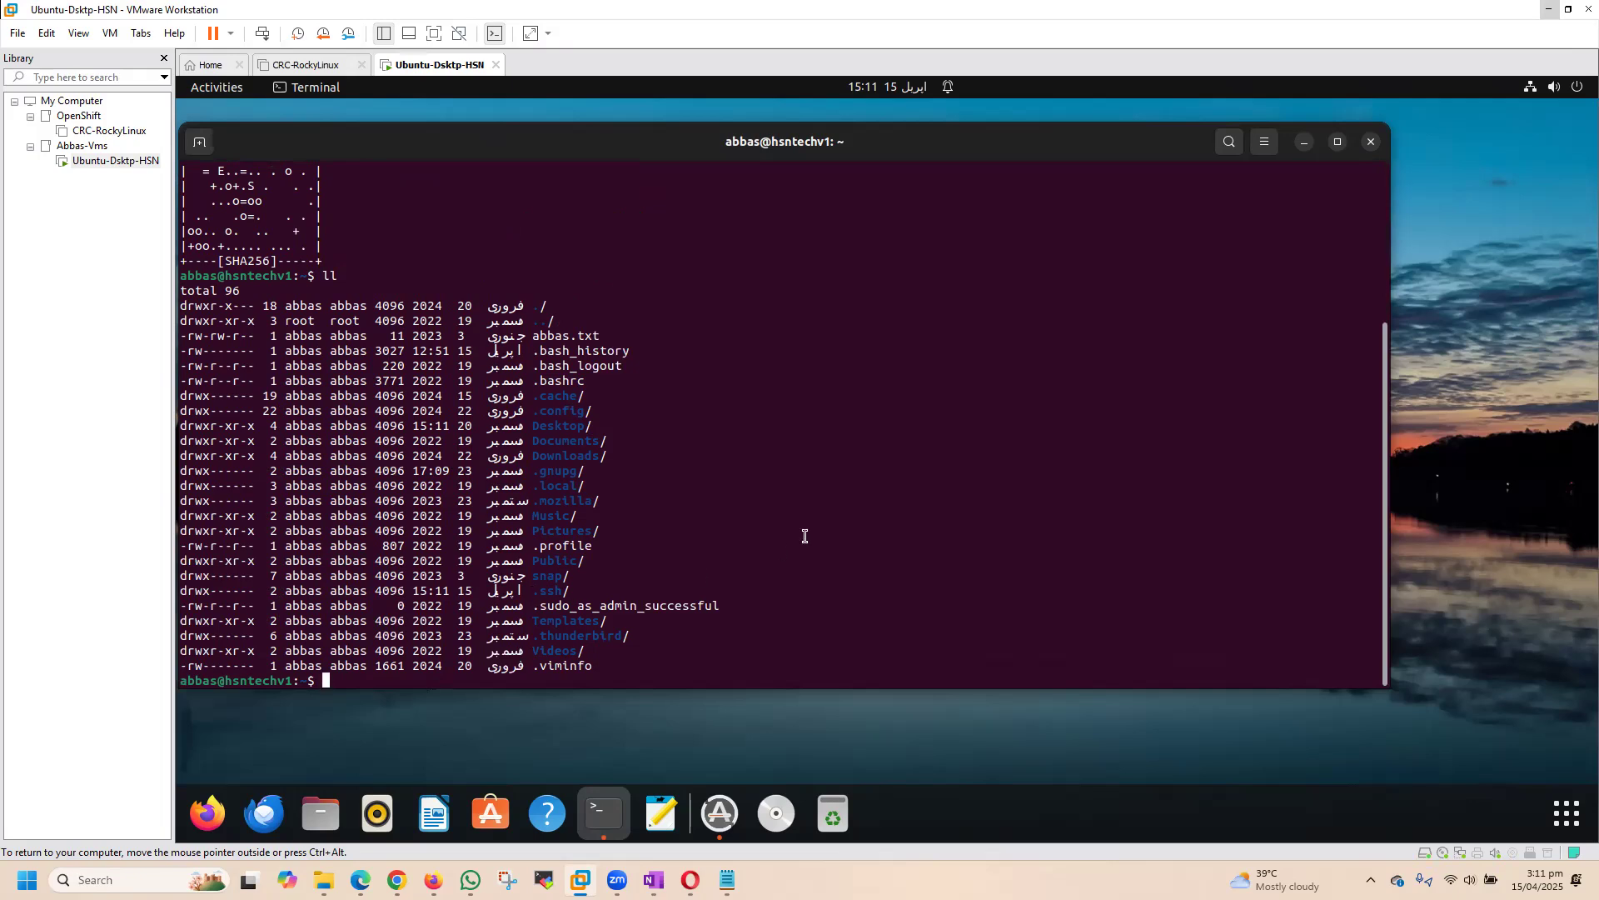
{"action": "type", "text": "cd .ssh/"}
{"action": "key", "text": "Return"}
{"action": "type", "text": "ll"}
{"action": "key", "text": "Return"}
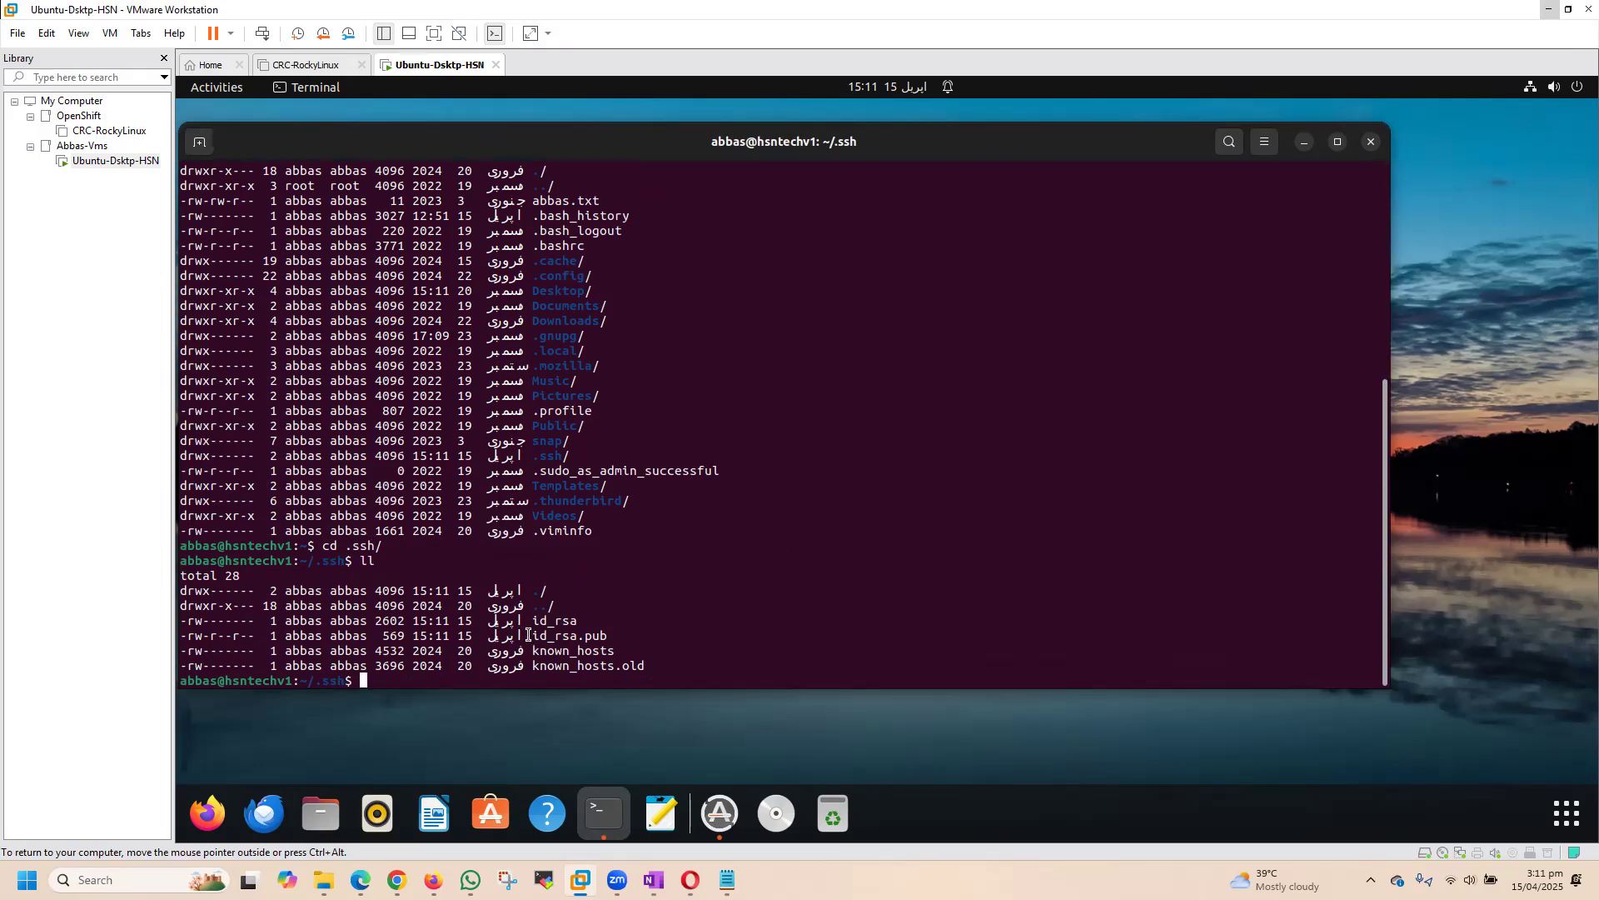
Step: Clear the terminal and print the contents of the id_rsa.pub file with cat
{"action": "type", "text": "clear"}
{"action": "key", "text": "Return"}
{"action": "type", "text": "cat "}
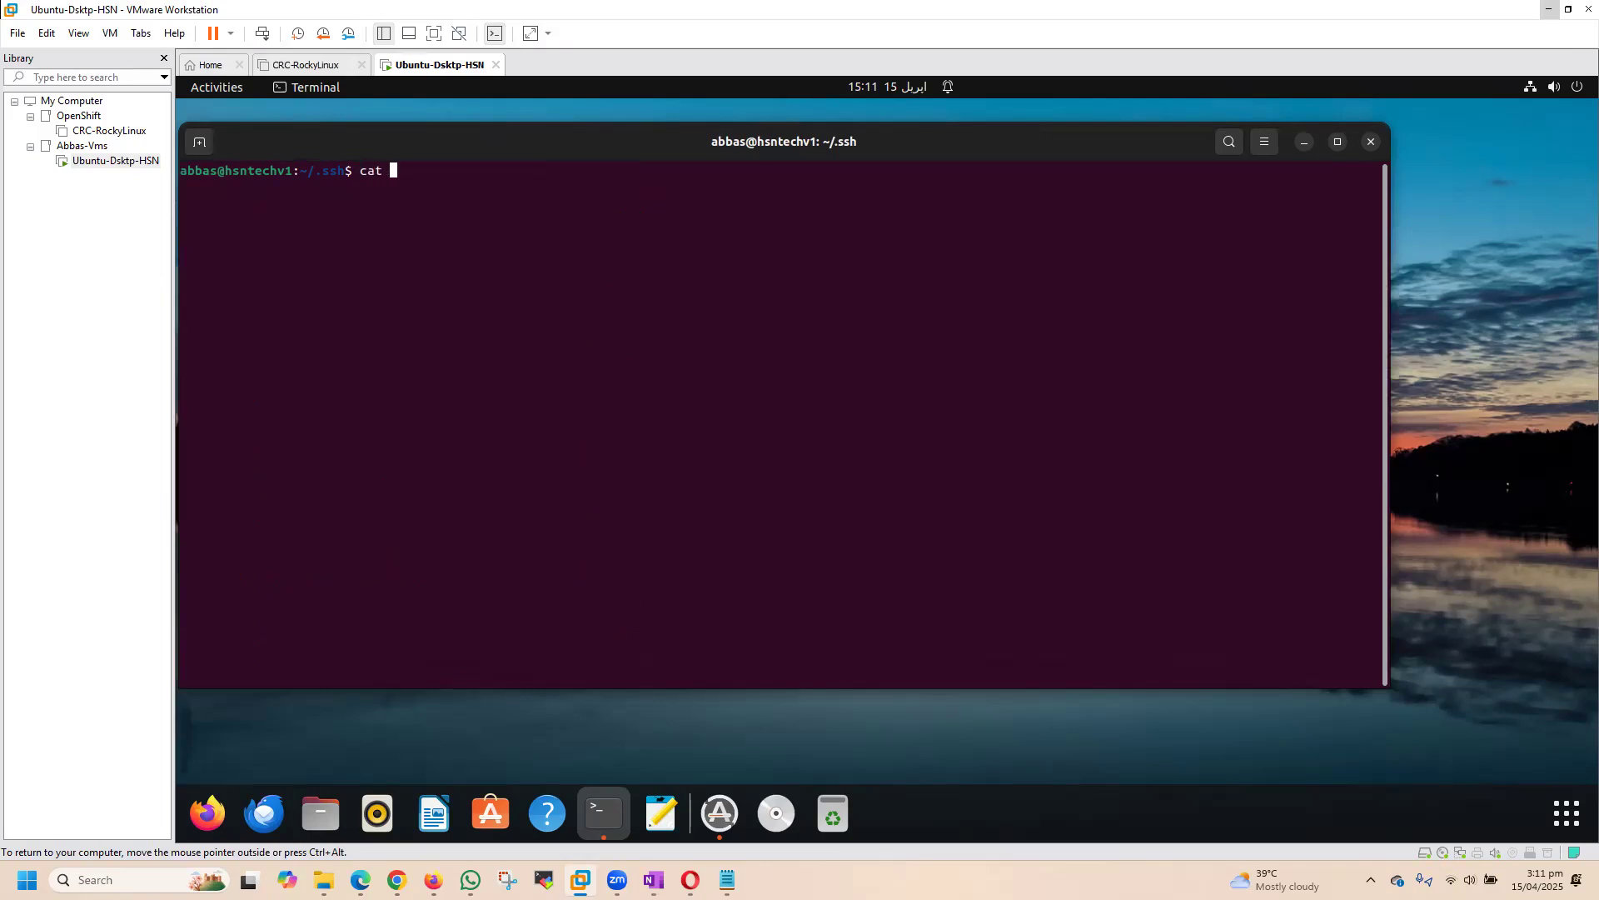
{"action": "type", "text": "i"}
{"action": "type", "text": "d_rsa_"}
{"action": "key", "text": "BackSpace"}
{"action": "type", "text": "_"}
{"action": "key", "text": "BackSpace"}
{"action": "key", "text": "Tab"}
{"action": "key", "text": "Tab"}
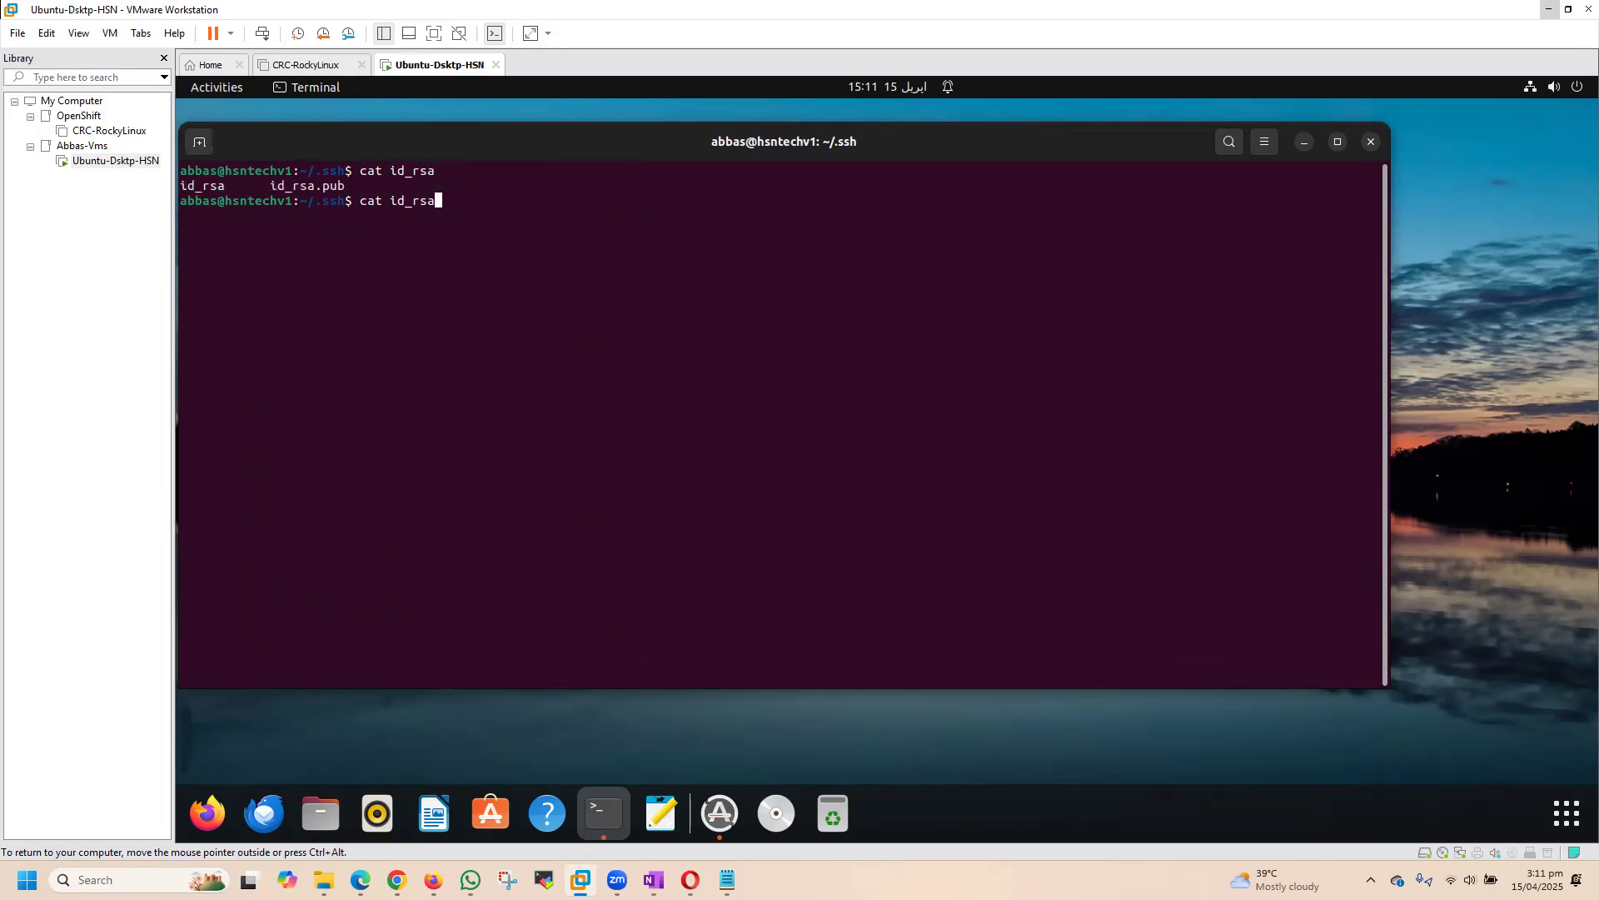
{"action": "type", "text": ".pub"}
{"action": "key", "text": "Return"}
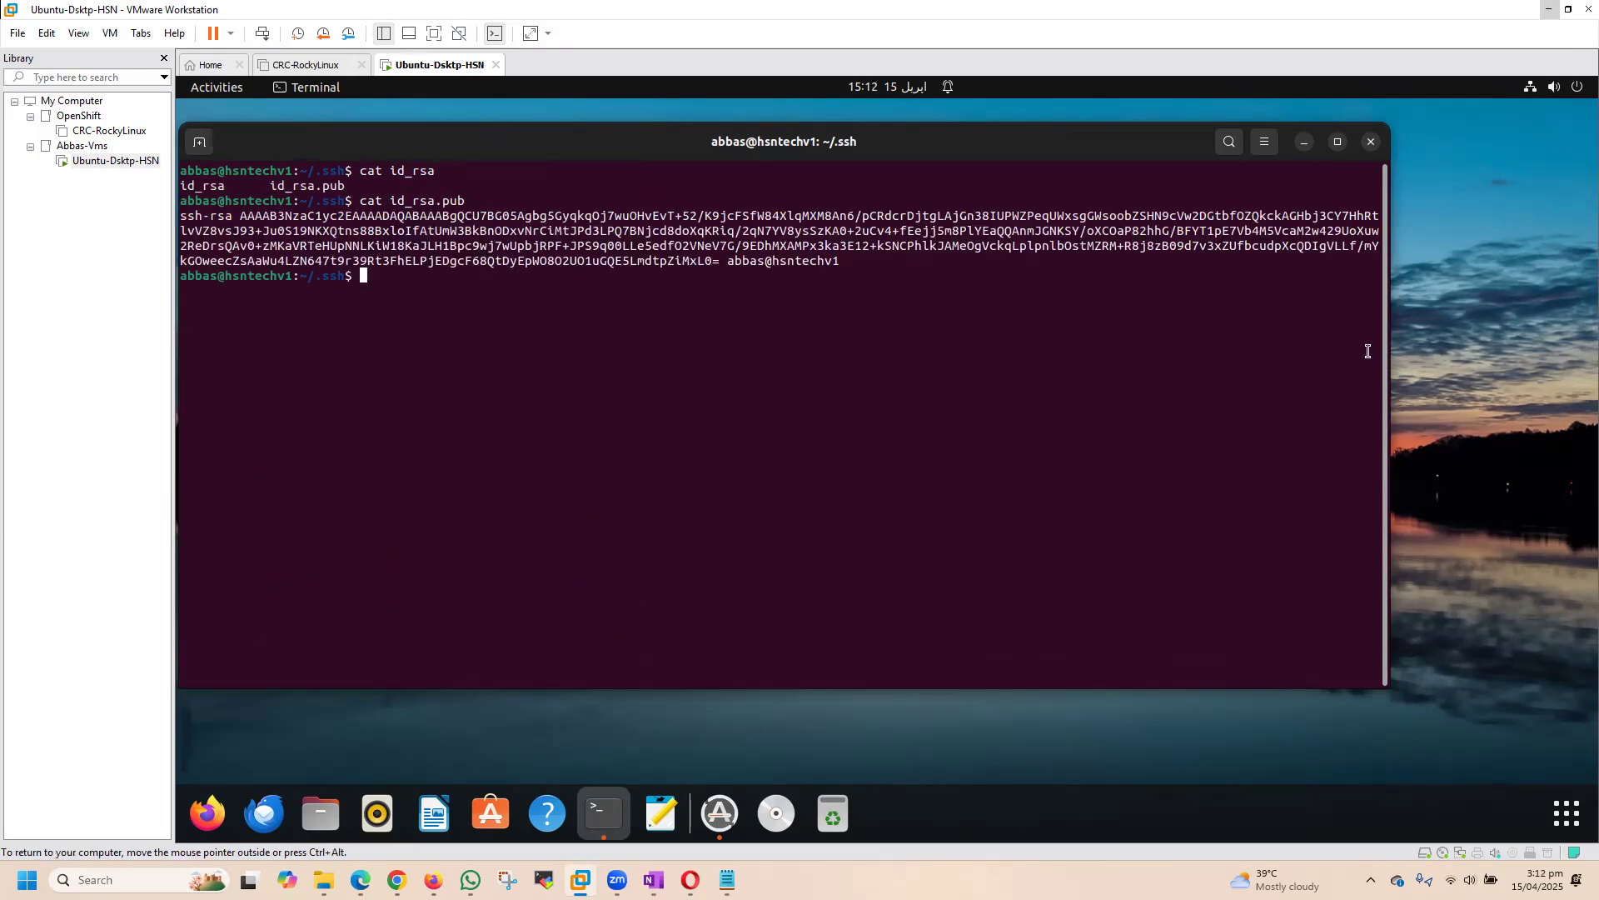
Step: Hide the VMware Library sidebar and reposition and widen the terminal window in the freed space
{"action": "left_click_drag", "start_coordinate": [1390, 336], "coordinate": [1309, 369]}
{"action": "left_click_drag", "start_coordinate": [510, 142], "coordinate": [612, 170]}
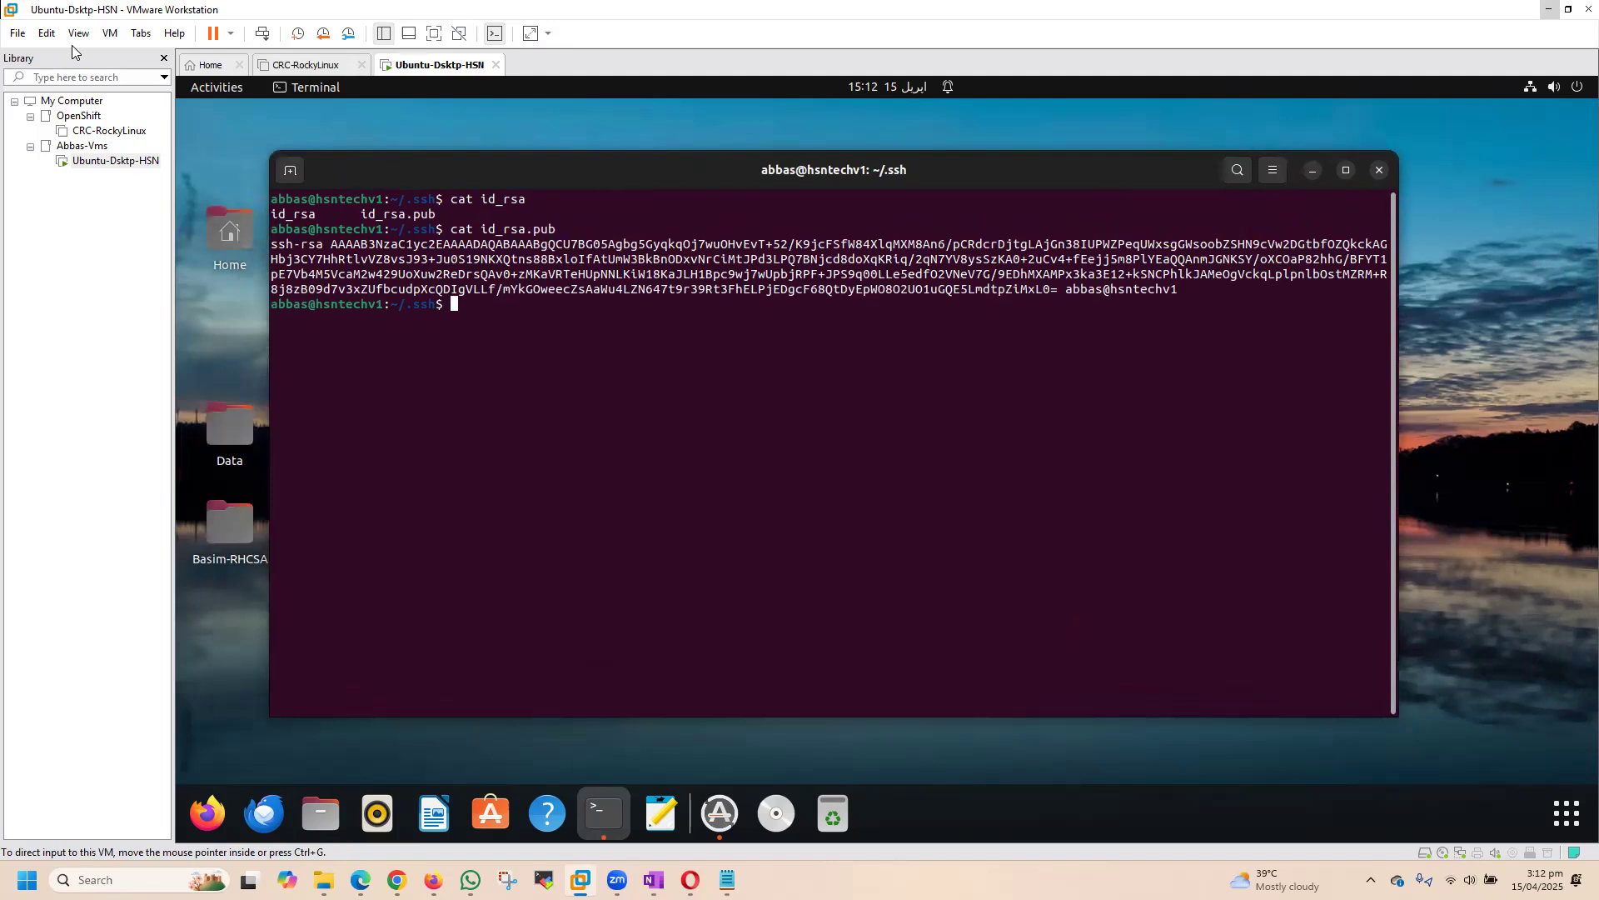
{"action": "left_click", "coordinate": [164, 58]}
{"action": "left_click_drag", "start_coordinate": [331, 167], "coordinate": [258, 134]}
{"action": "left_click_drag", "start_coordinate": [1152, 331], "coordinate": [1416, 333]}
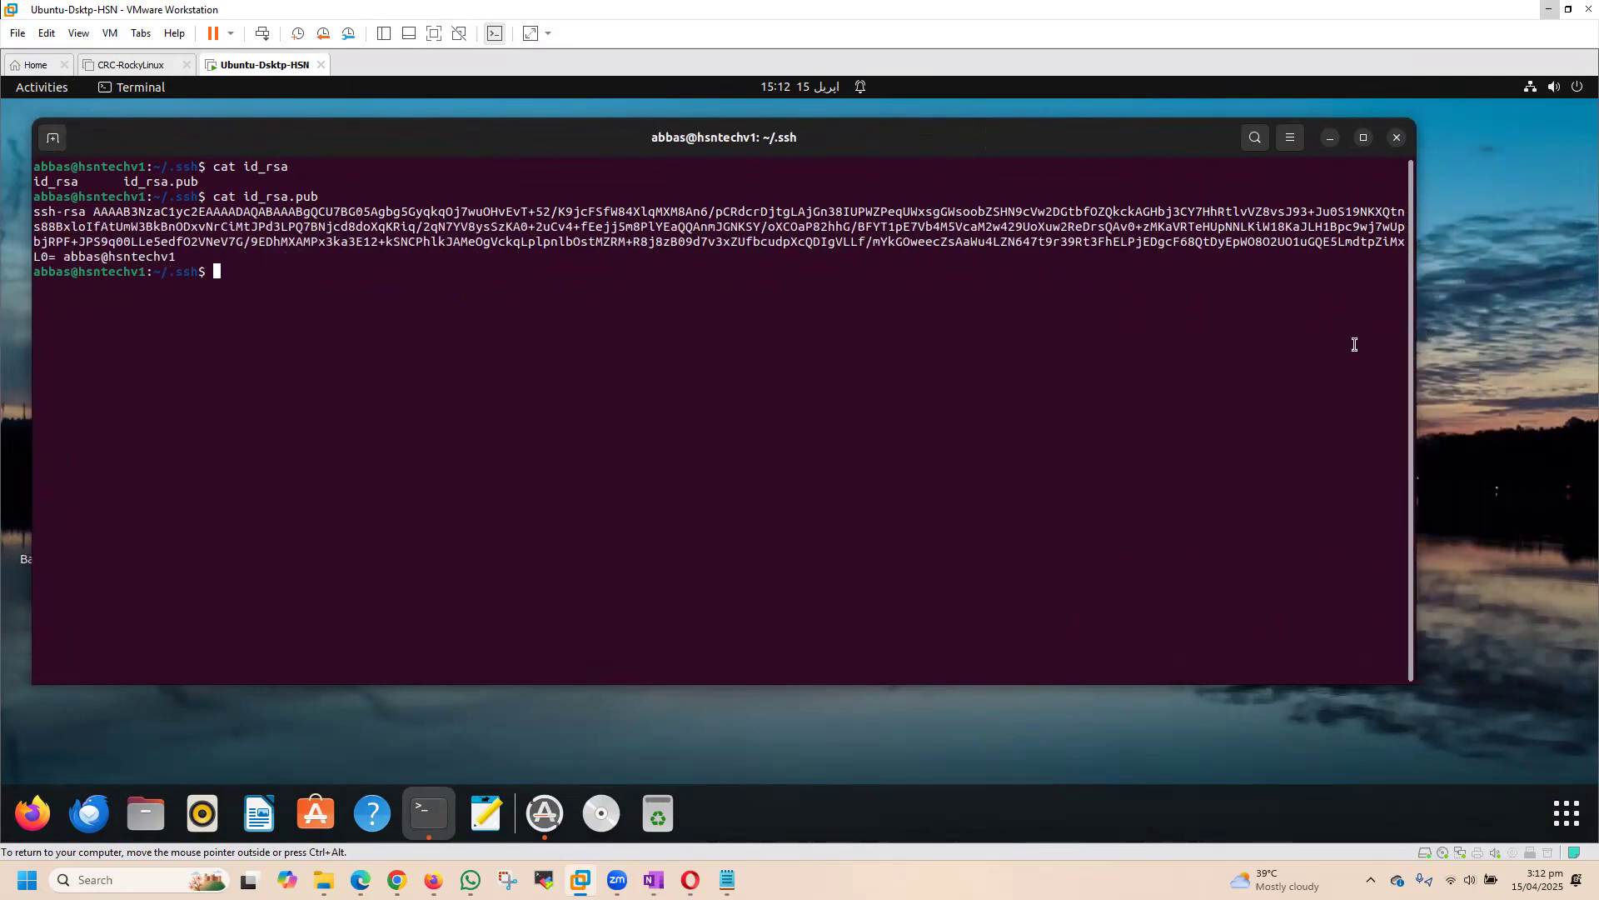
{"action": "left_click_drag", "start_coordinate": [34, 212], "coordinate": [219, 250]}
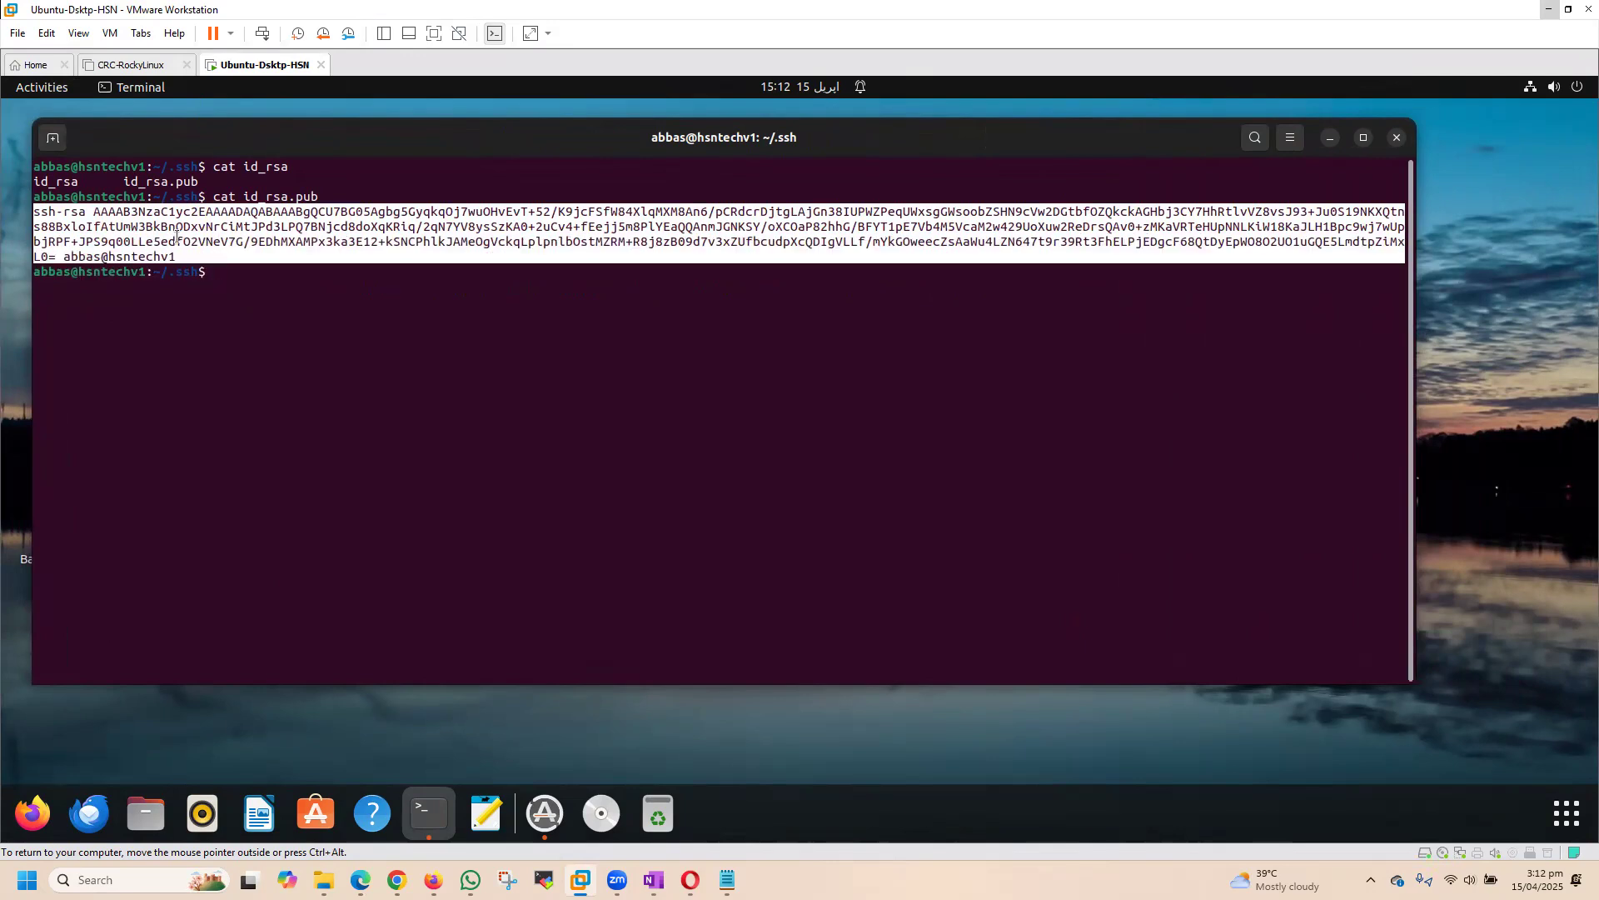
{"action": "right_click", "coordinate": [177, 238]}
{"action": "left_click", "coordinate": [638, 347]}
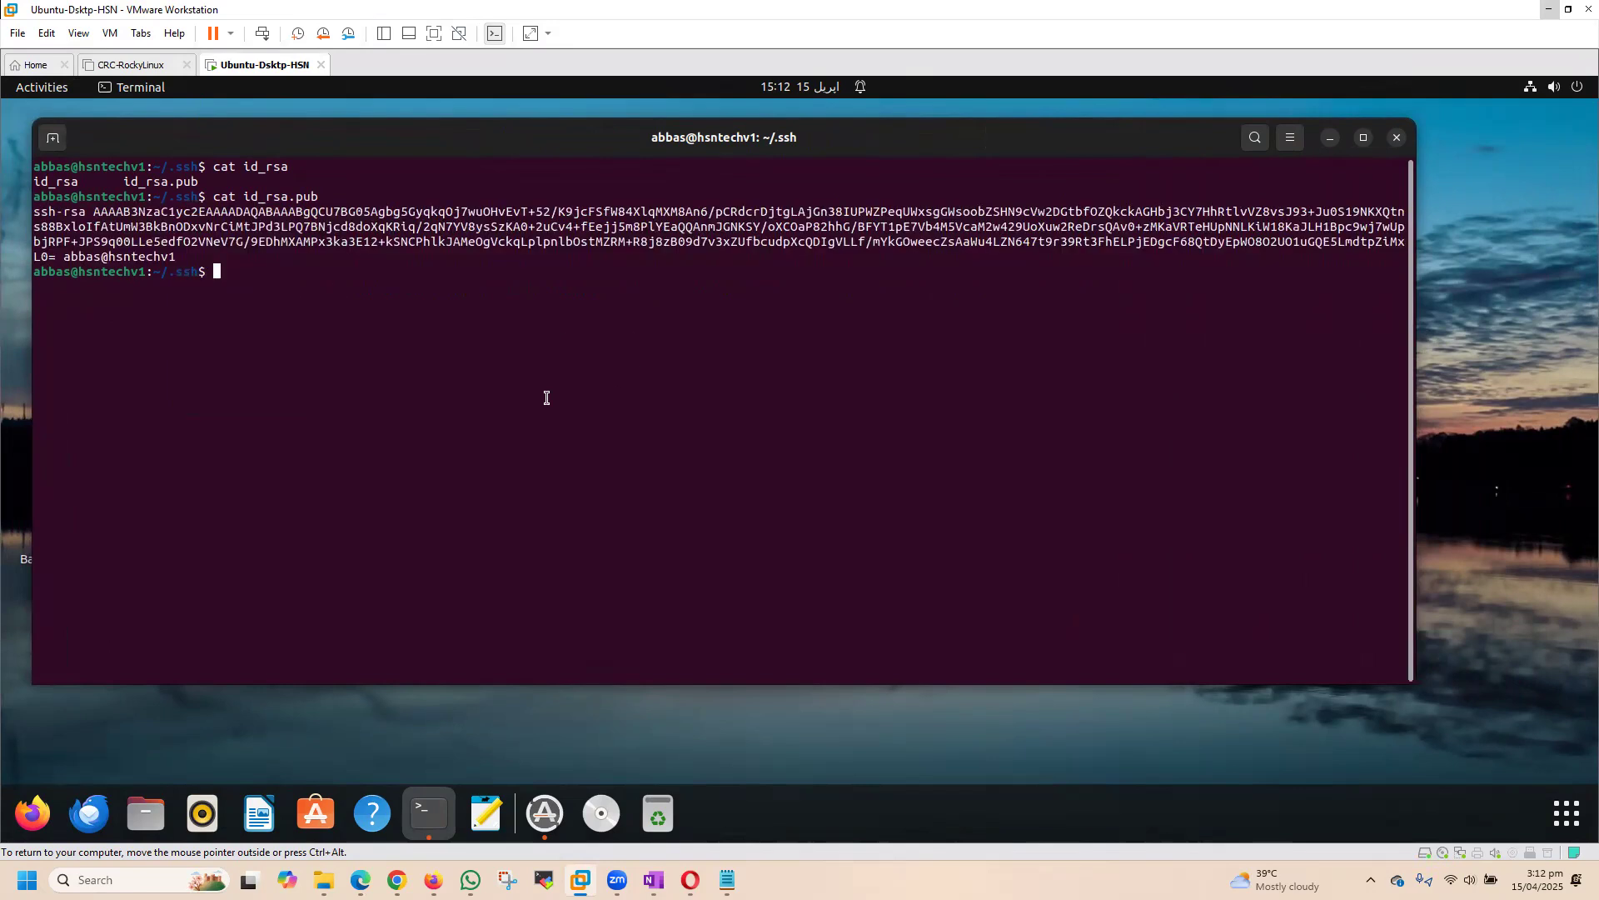
Step: Open id_rsa.pub in vim and copy its contents, including the empty line below the key
{"action": "type", "text": "vim id"}
{"action": "key", "text": "Tab"}
{"action": "type", "text": ".pub"}
{"action": "key", "text": "Return"}
{"action": "left_click_drag", "start_coordinate": [215, 224], "coordinate": [25, 166]}
{"action": "right_click", "coordinate": [119, 179]}
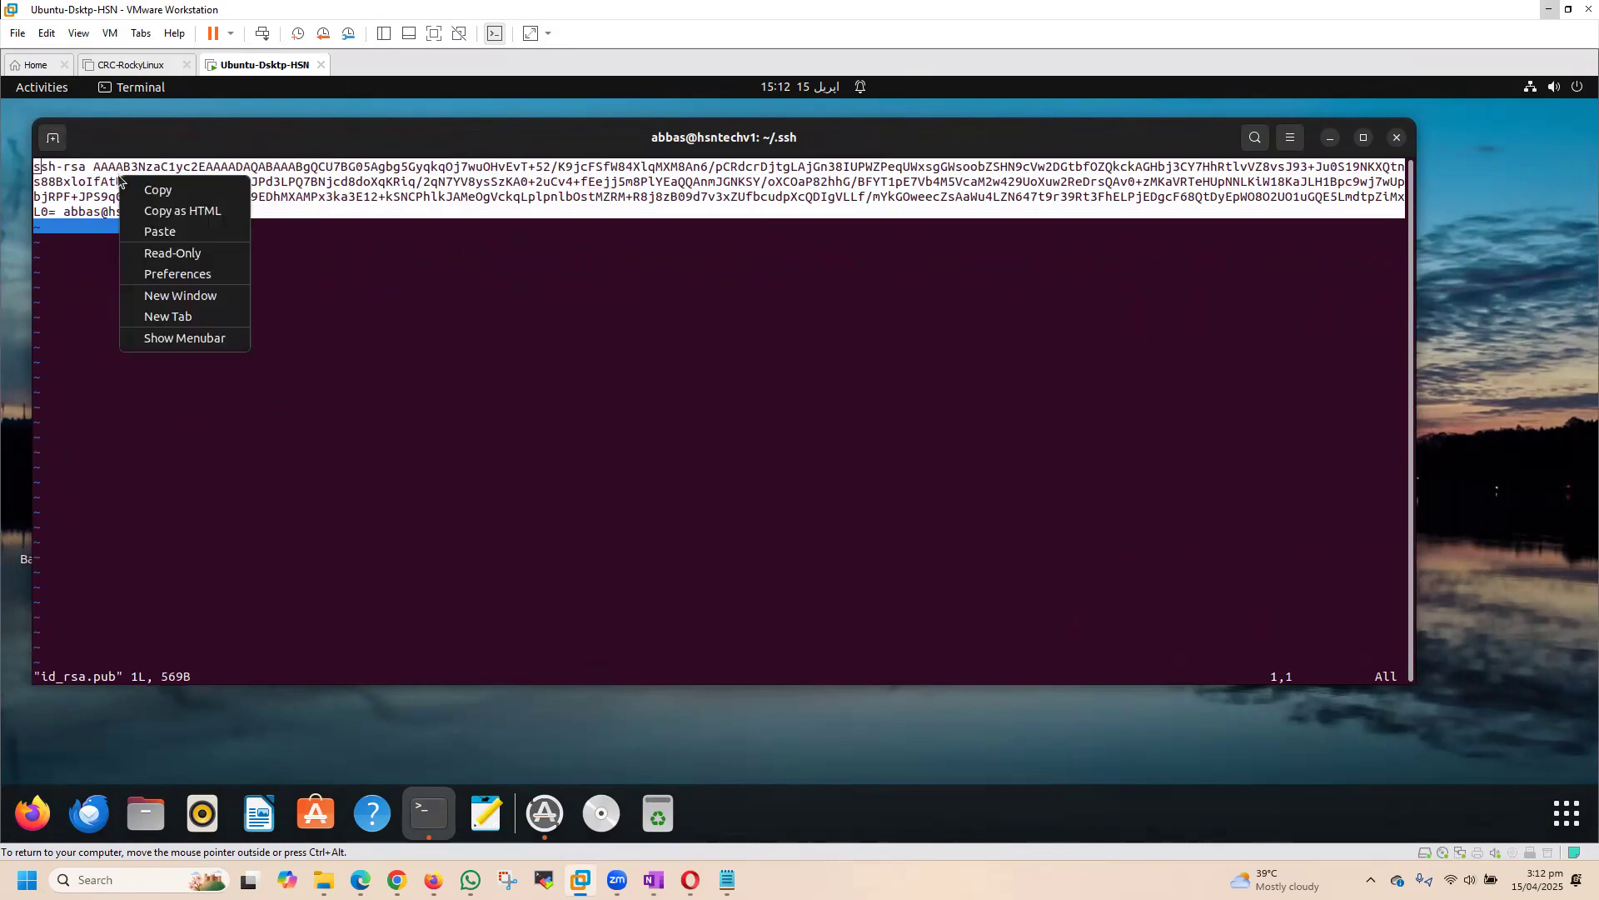
{"action": "left_click", "coordinate": [159, 190]}
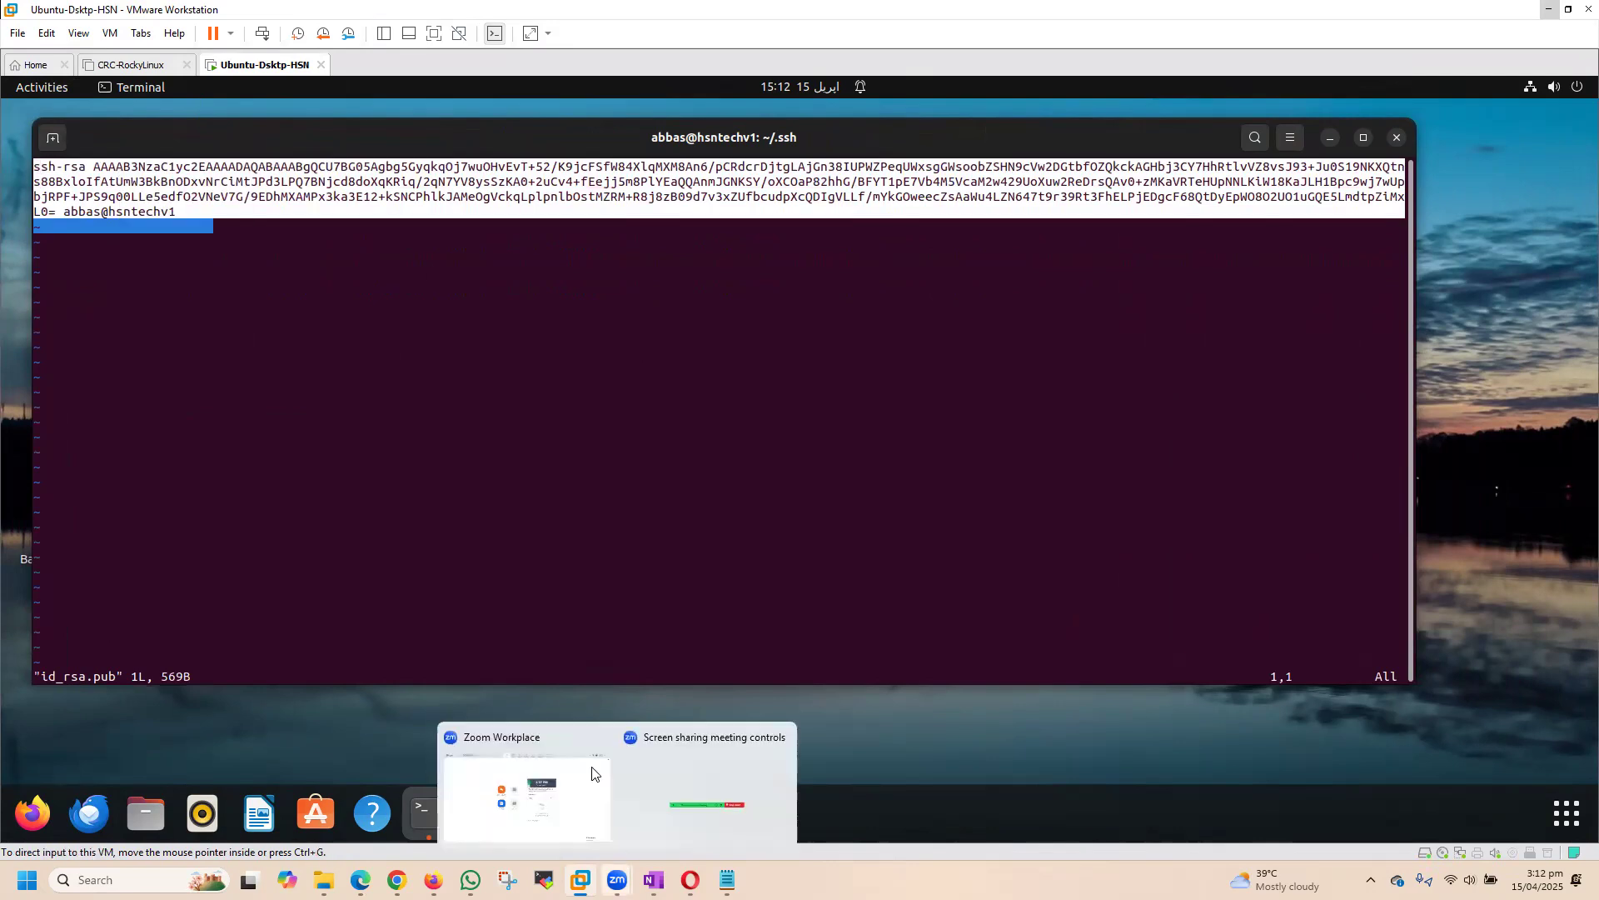
{"action": "left_click", "coordinate": [252, 311]}
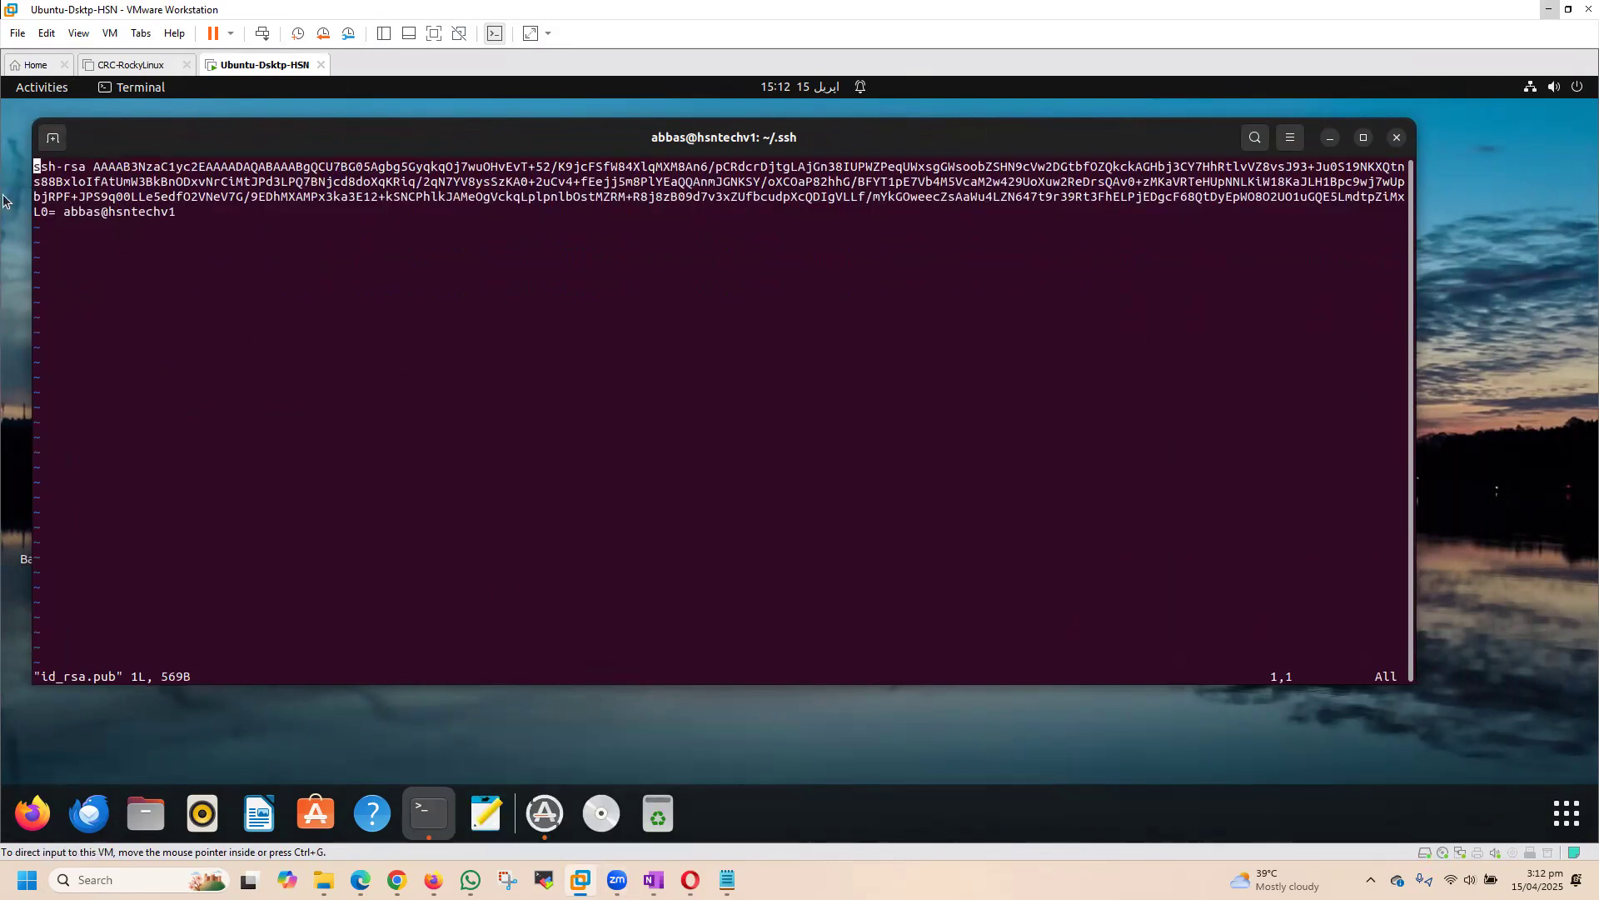
Step: Enlarge the terminal's text and window, and copy exactly the public key from its first character to its last in vim
{"action": "mouse_move", "coordinate": [539, 152]}
{"action": "left_mouse_down"}
{"action": "mouse_move", "coordinate": [700, 286]}
{"action": "mouse_move", "coordinate": [571, 157]}
{"action": "mouse_move", "coordinate": [529, 155]}
{"action": "left_mouse_up"}
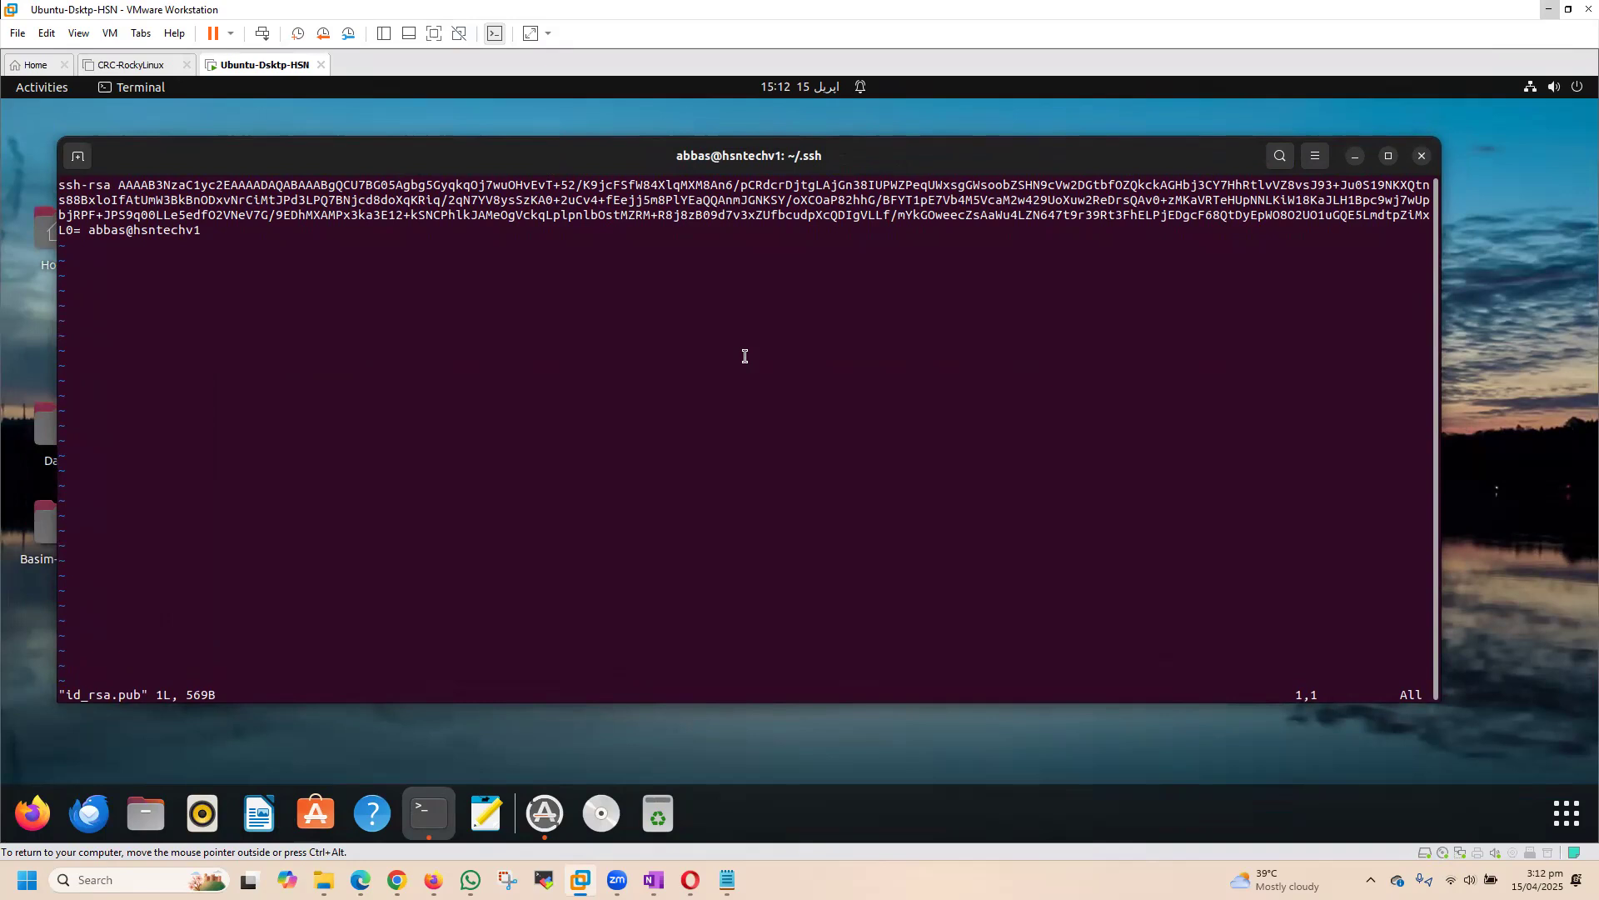
{"action": "key", "text": "ctrl+minus"}
{"action": "key", "text": "ctrl+minus"}
{"action": "key", "text": "ctrl+minus"}
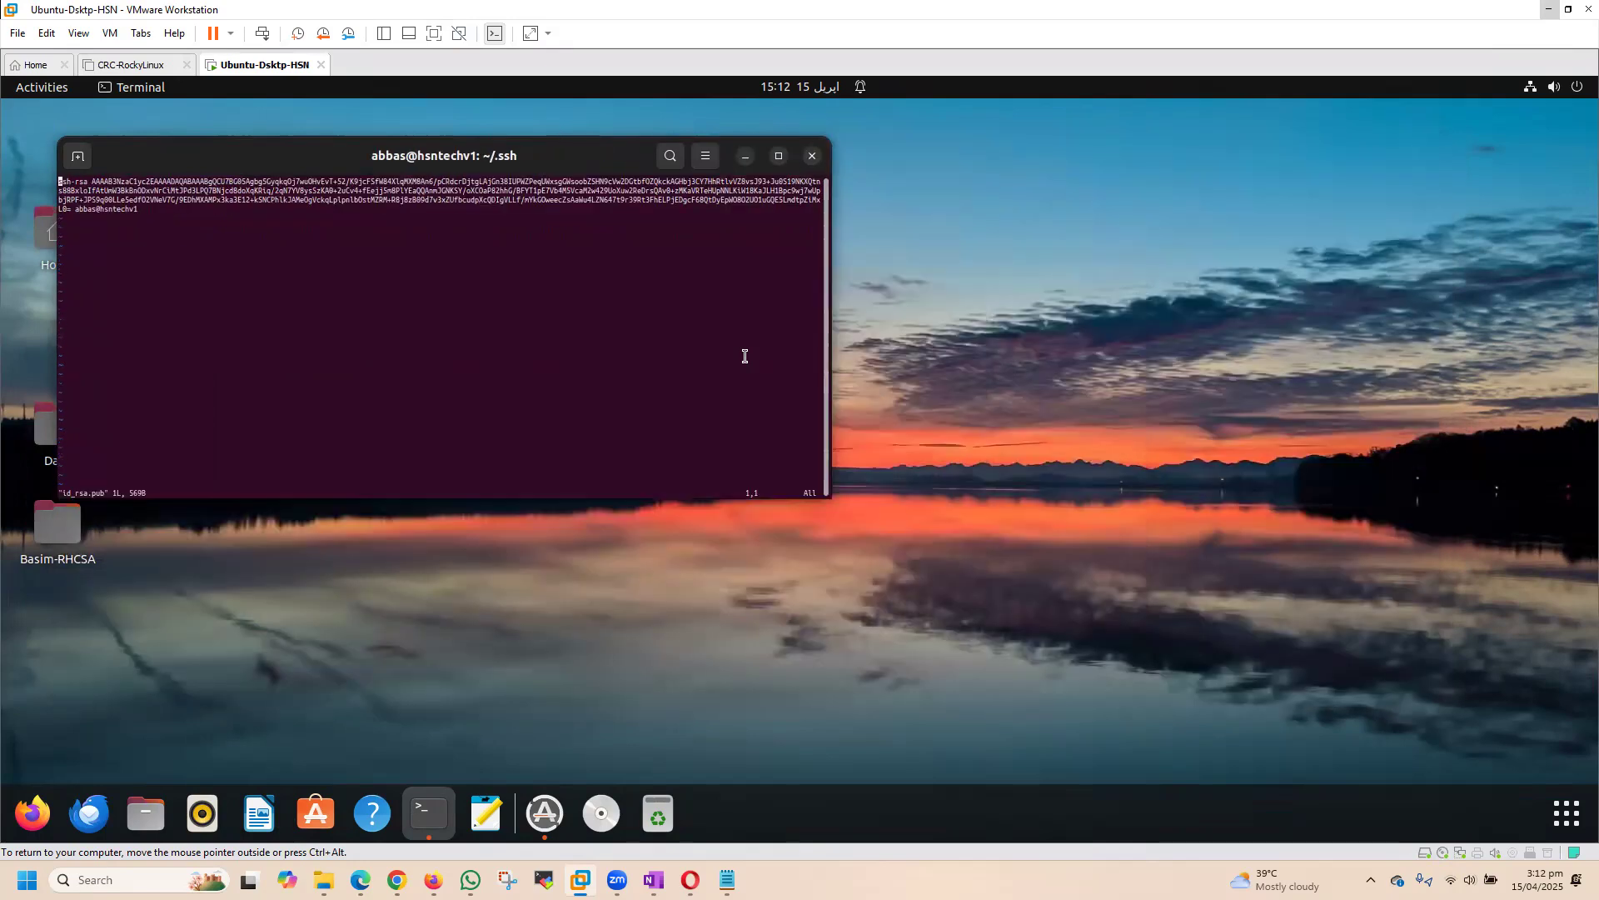
{"action": "left_click_drag", "start_coordinate": [827, 400], "coordinate": [816, 583]}
{"action": "key", "text": "ctrl+plus"}
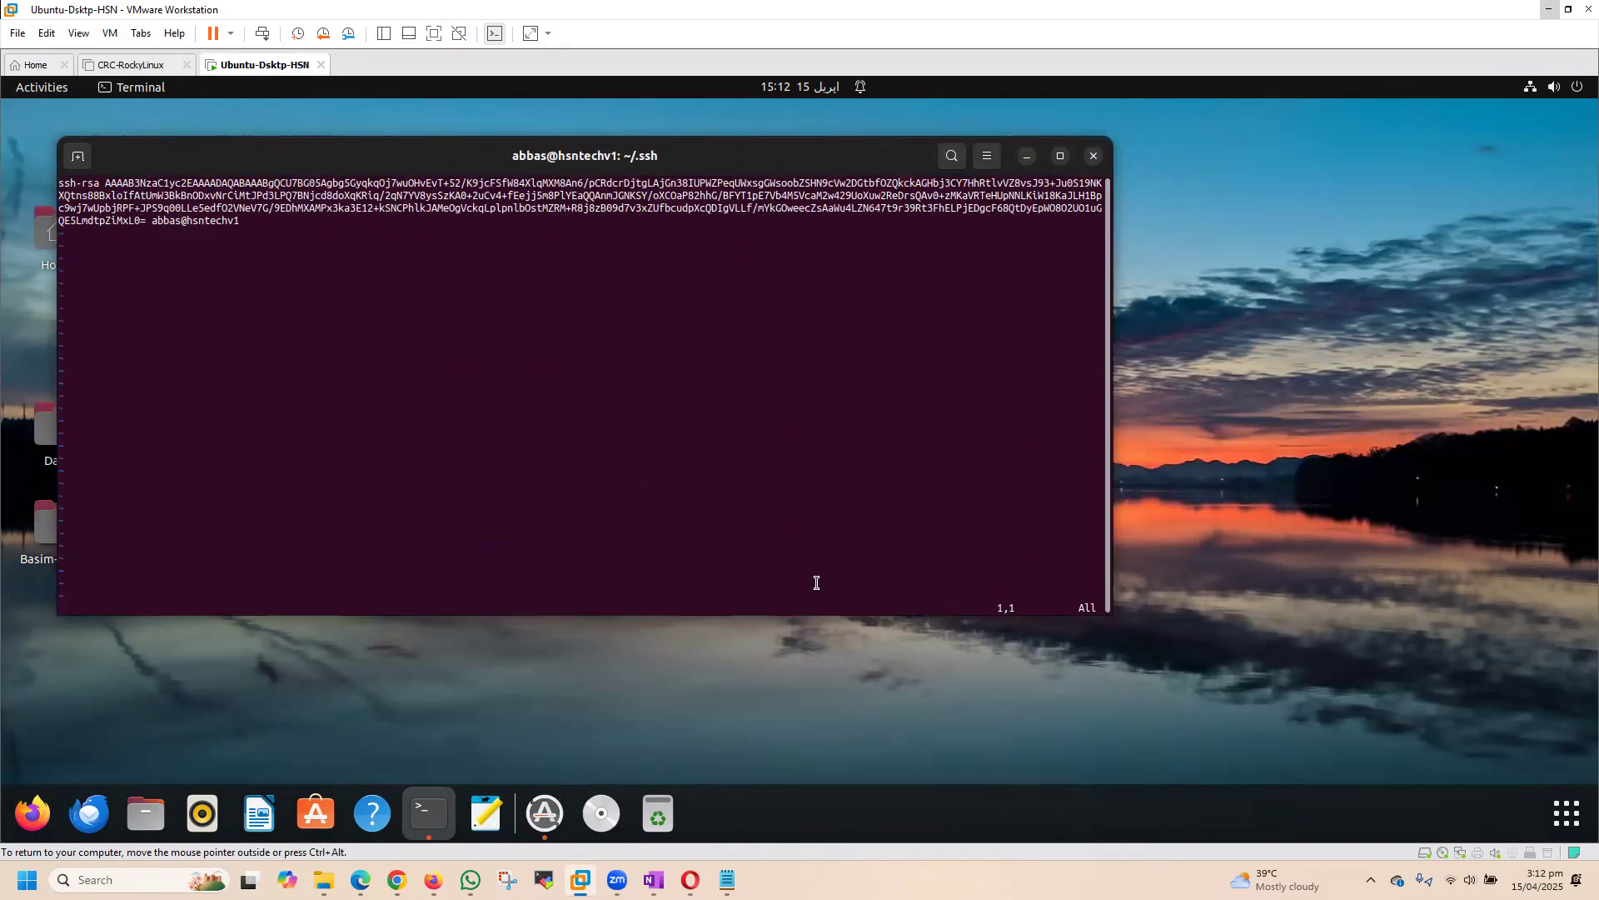
{"action": "key", "text": "ctrl+plus"}
{"action": "key", "text": "ctrl+plus"}
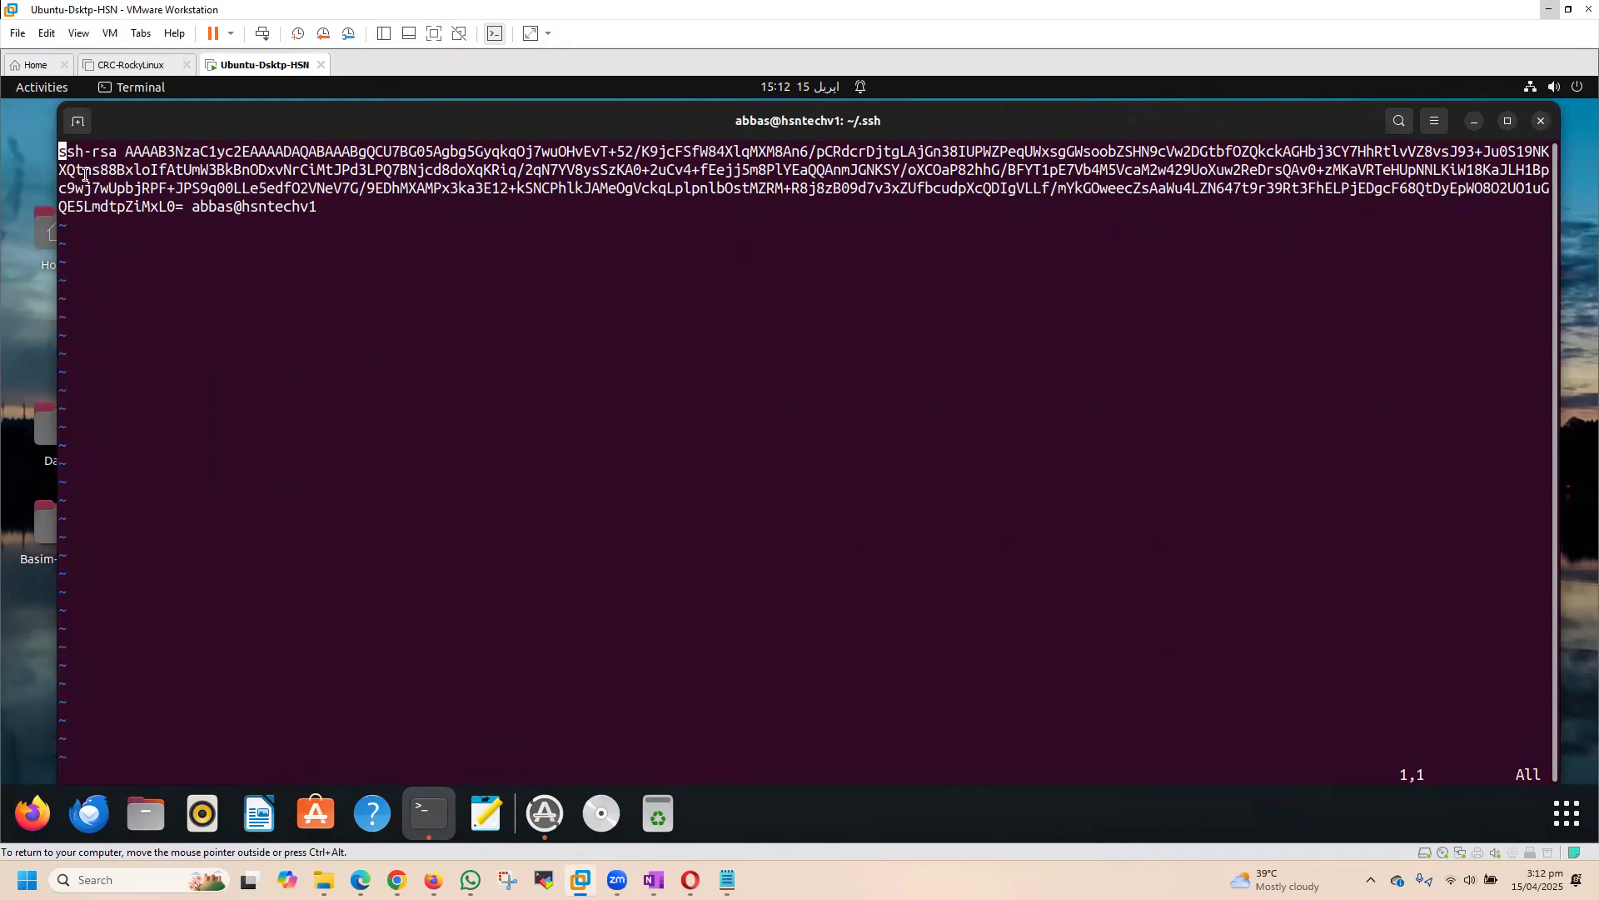
{"action": "left_click_drag", "start_coordinate": [57, 151], "coordinate": [317, 202]}
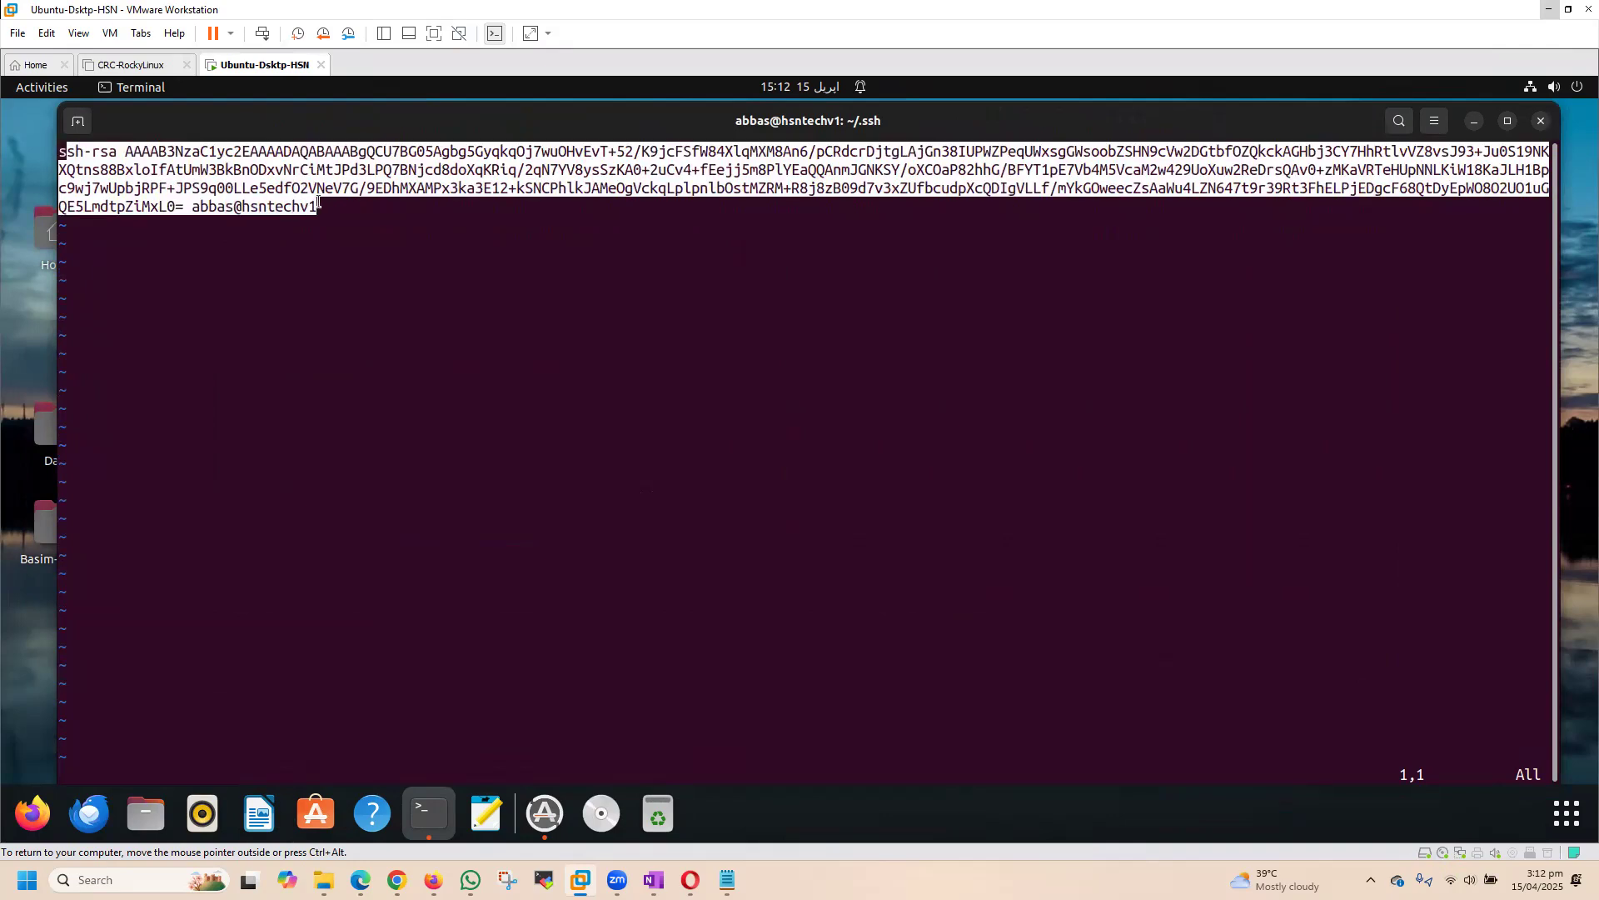
{"action": "right_click", "coordinate": [281, 203]}
{"action": "left_click", "coordinate": [308, 213]}
Step: Switch back to the Assisted Installer in Opera and paste the copied key into the SSH public key field of Add host
{"action": "left_click", "coordinate": [690, 880]}
{"action": "left_click", "coordinate": [791, 438]}
{"action": "key", "text": "ctrl+v"}
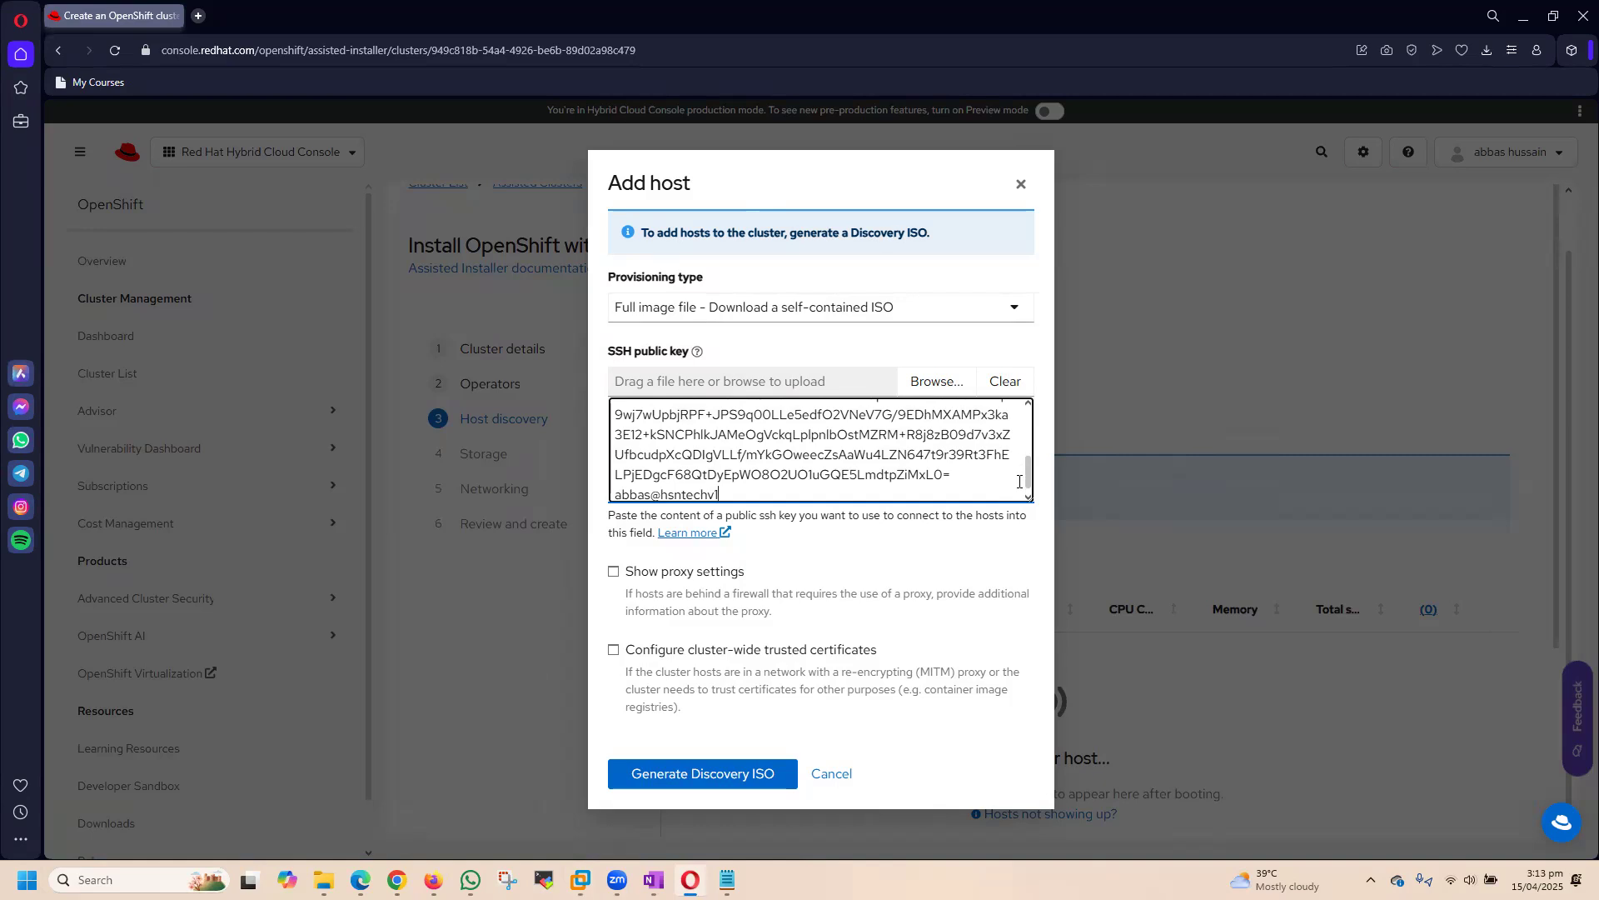
Step: Check the end of the pasted key, generate the discovery ISO, and start downloading it
{"action": "mouse_move", "coordinate": [1028, 461]}
{"action": "left_mouse_down"}
{"action": "mouse_move", "coordinate": [1030, 481]}
{"action": "mouse_move", "coordinate": [1027, 415]}
{"action": "mouse_move", "coordinate": [1029, 491]}
{"action": "left_mouse_up"}
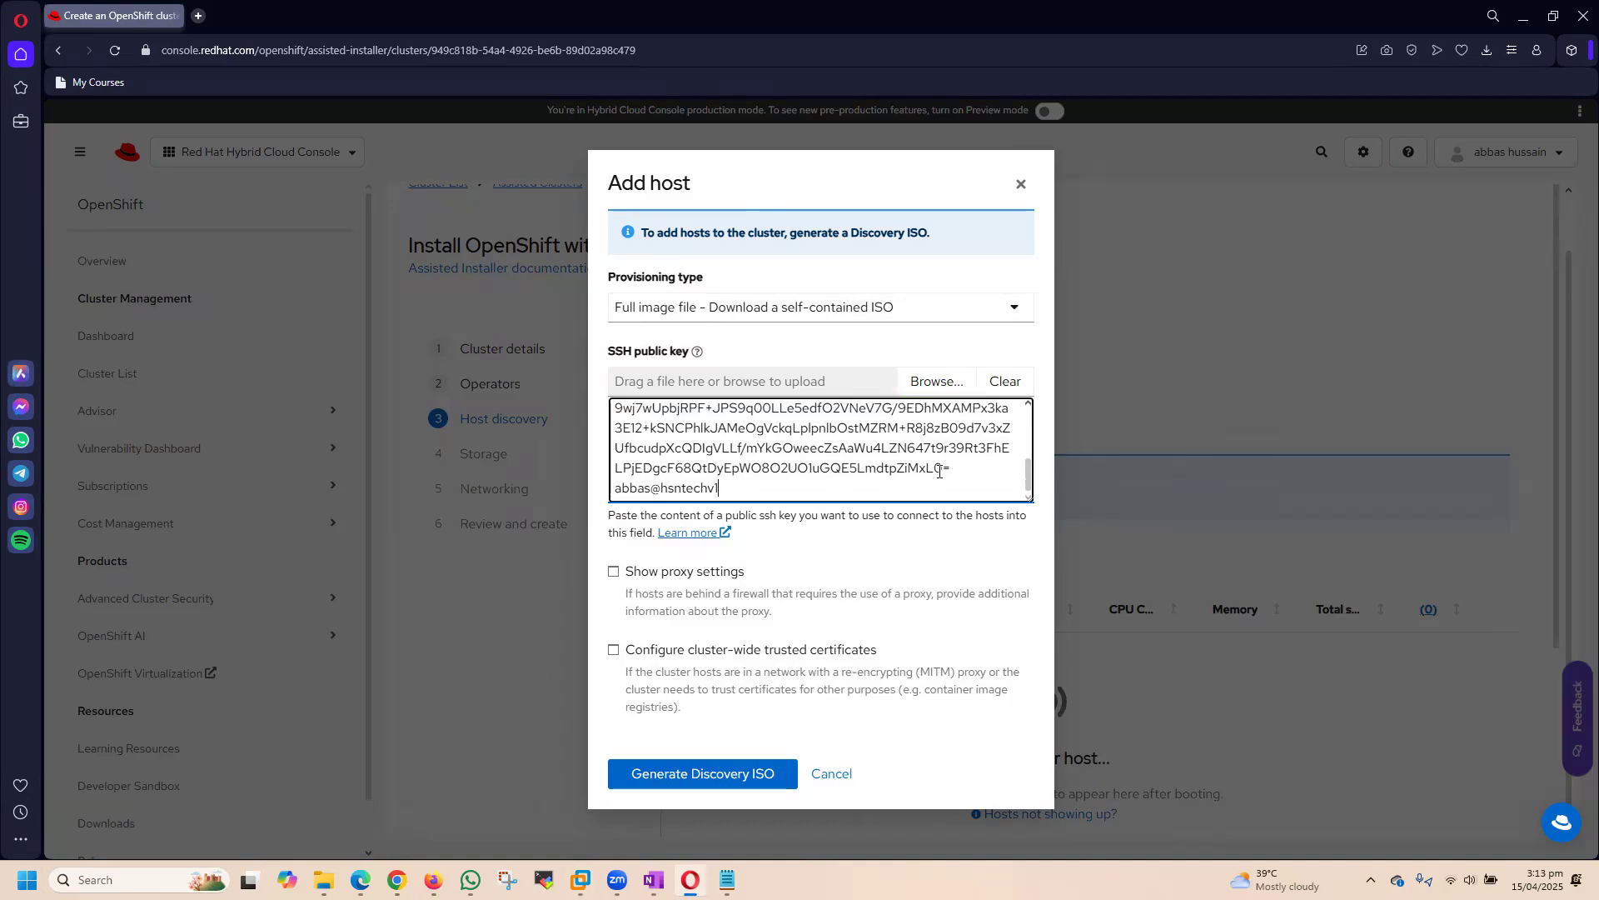
{"action": "mouse_move", "coordinate": [1030, 483]}
{"action": "left_mouse_down"}
{"action": "mouse_move", "coordinate": [1030, 421]}
{"action": "mouse_move", "coordinate": [1030, 496]}
{"action": "left_mouse_up"}
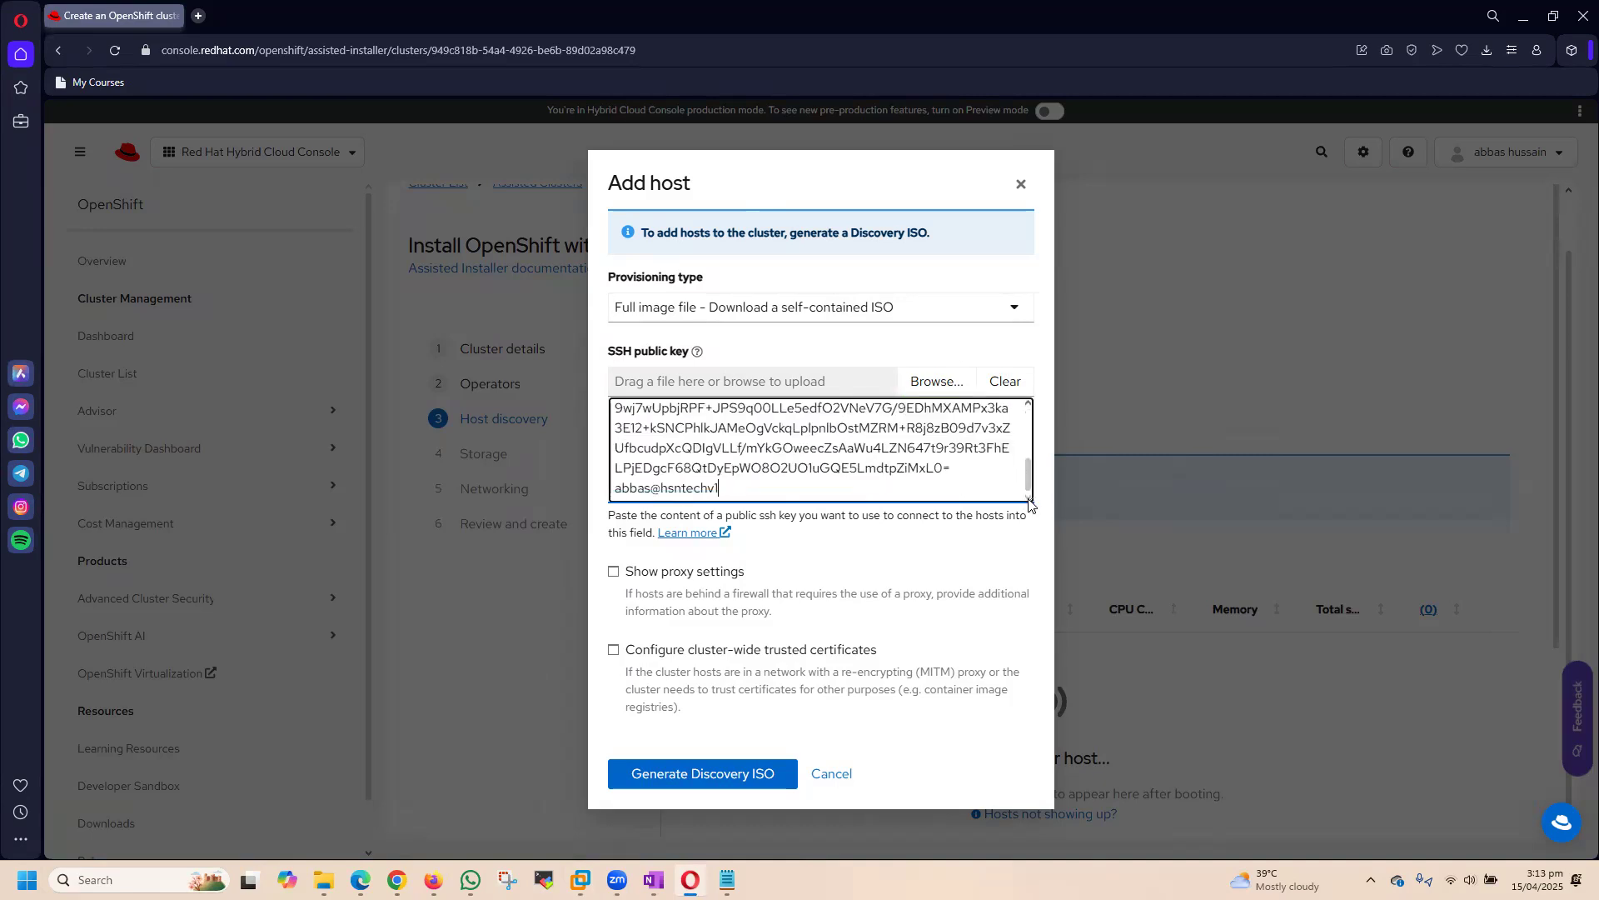
{"action": "left_click", "coordinate": [678, 774]}
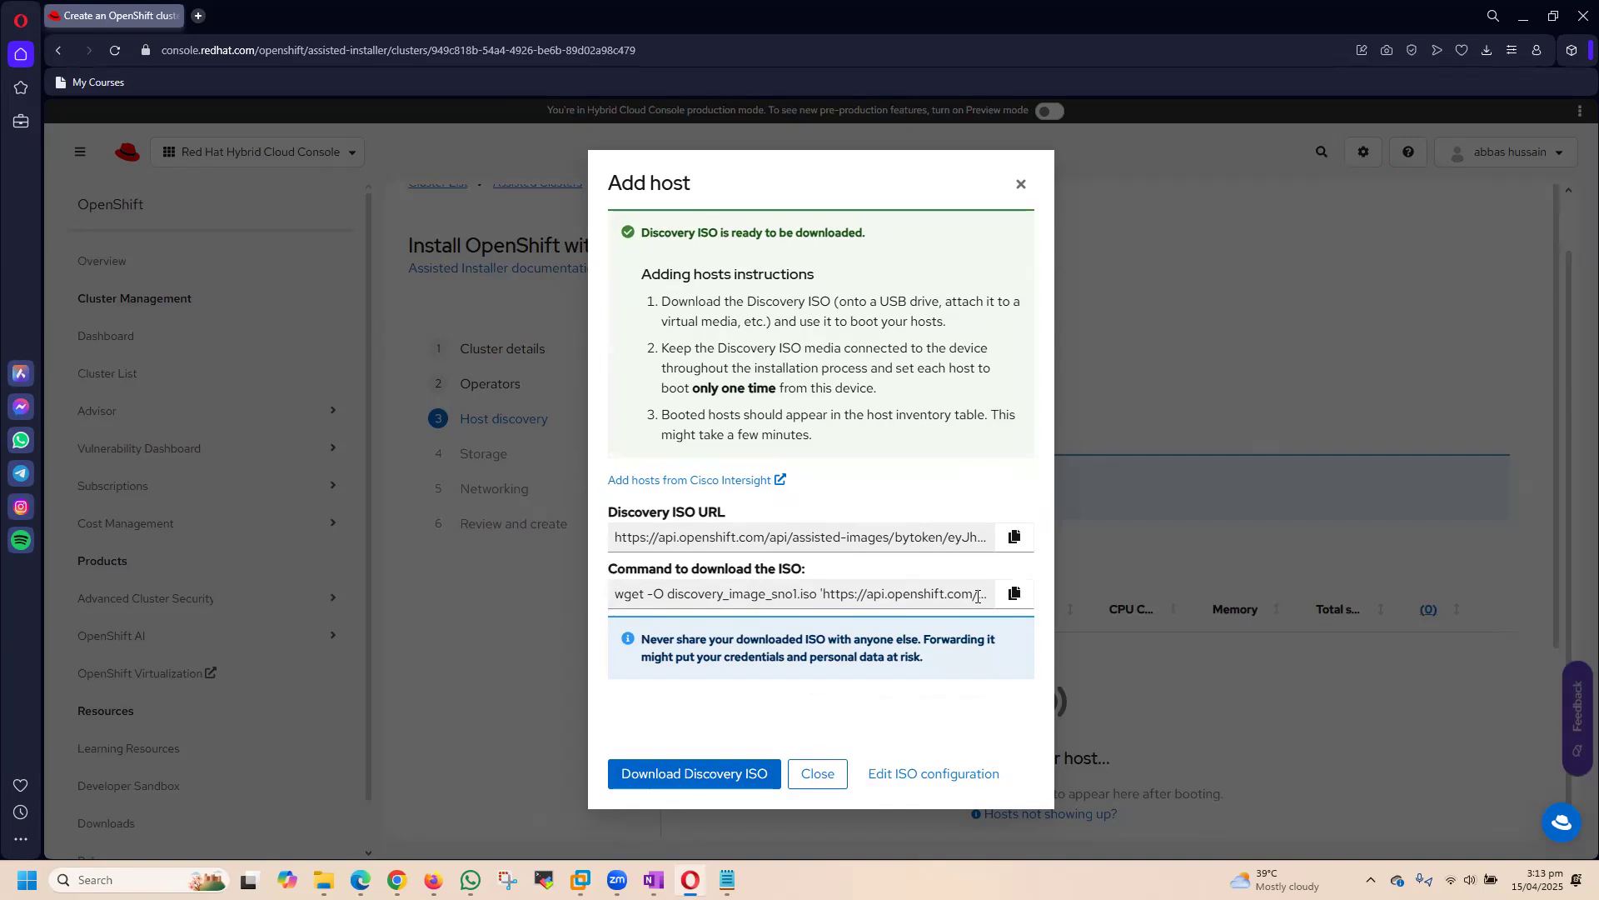
{"action": "left_click", "coordinate": [671, 773]}
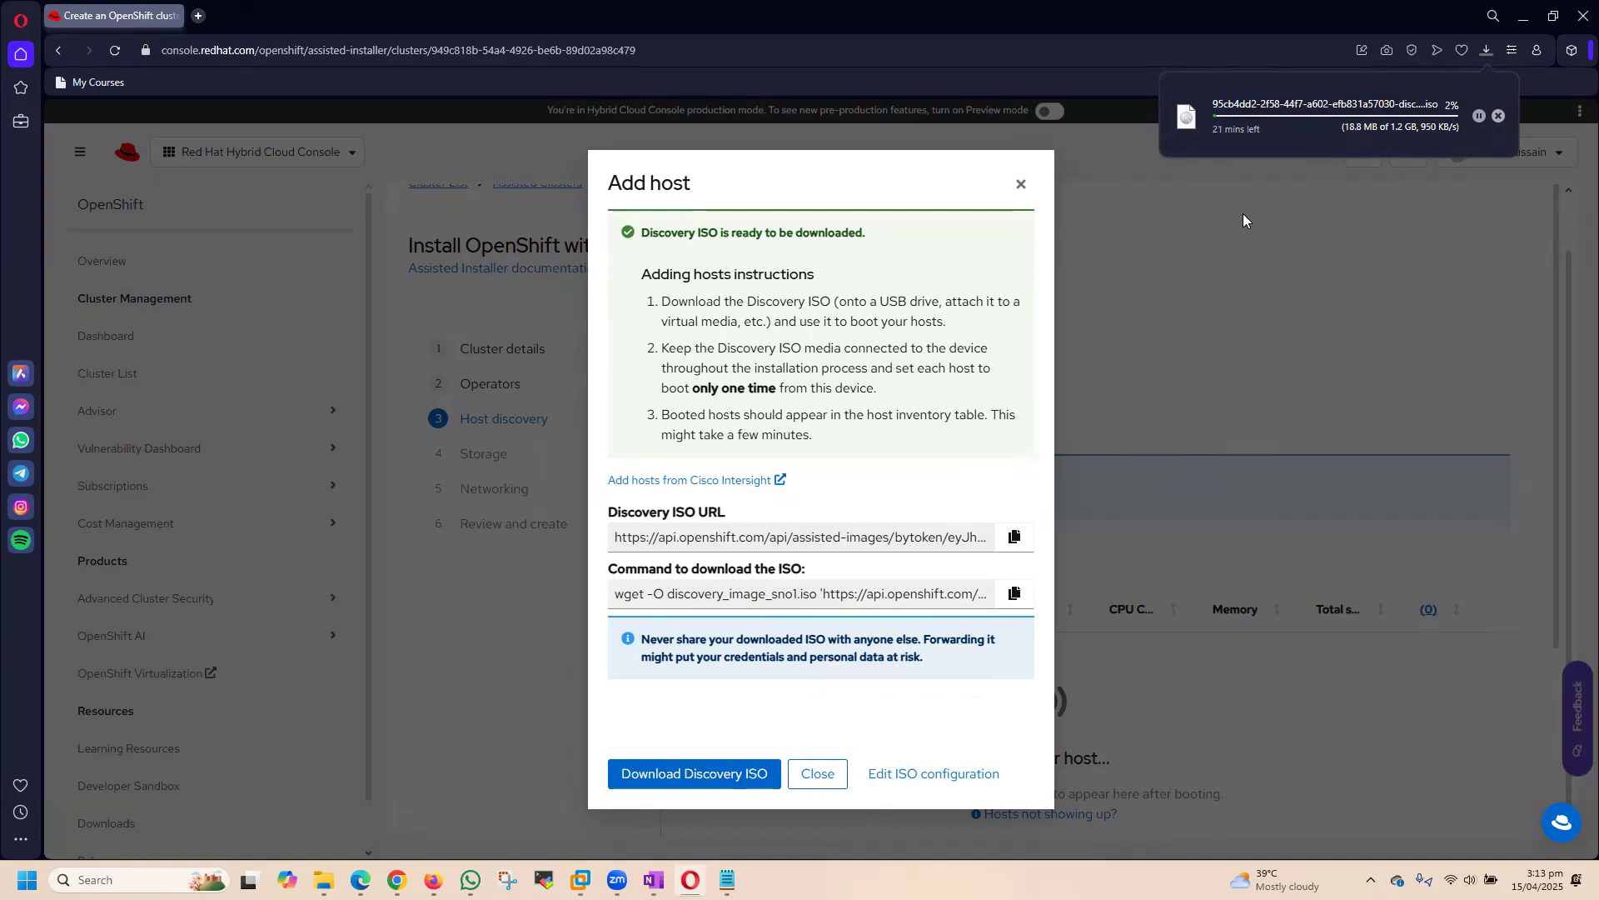
Step: Switch to the OneNote OpenShift- Setup SNO page and review the installation options, laptop configuration and Disk UUID requirement for VMware
{"action": "key", "text": "alt+Tab"}
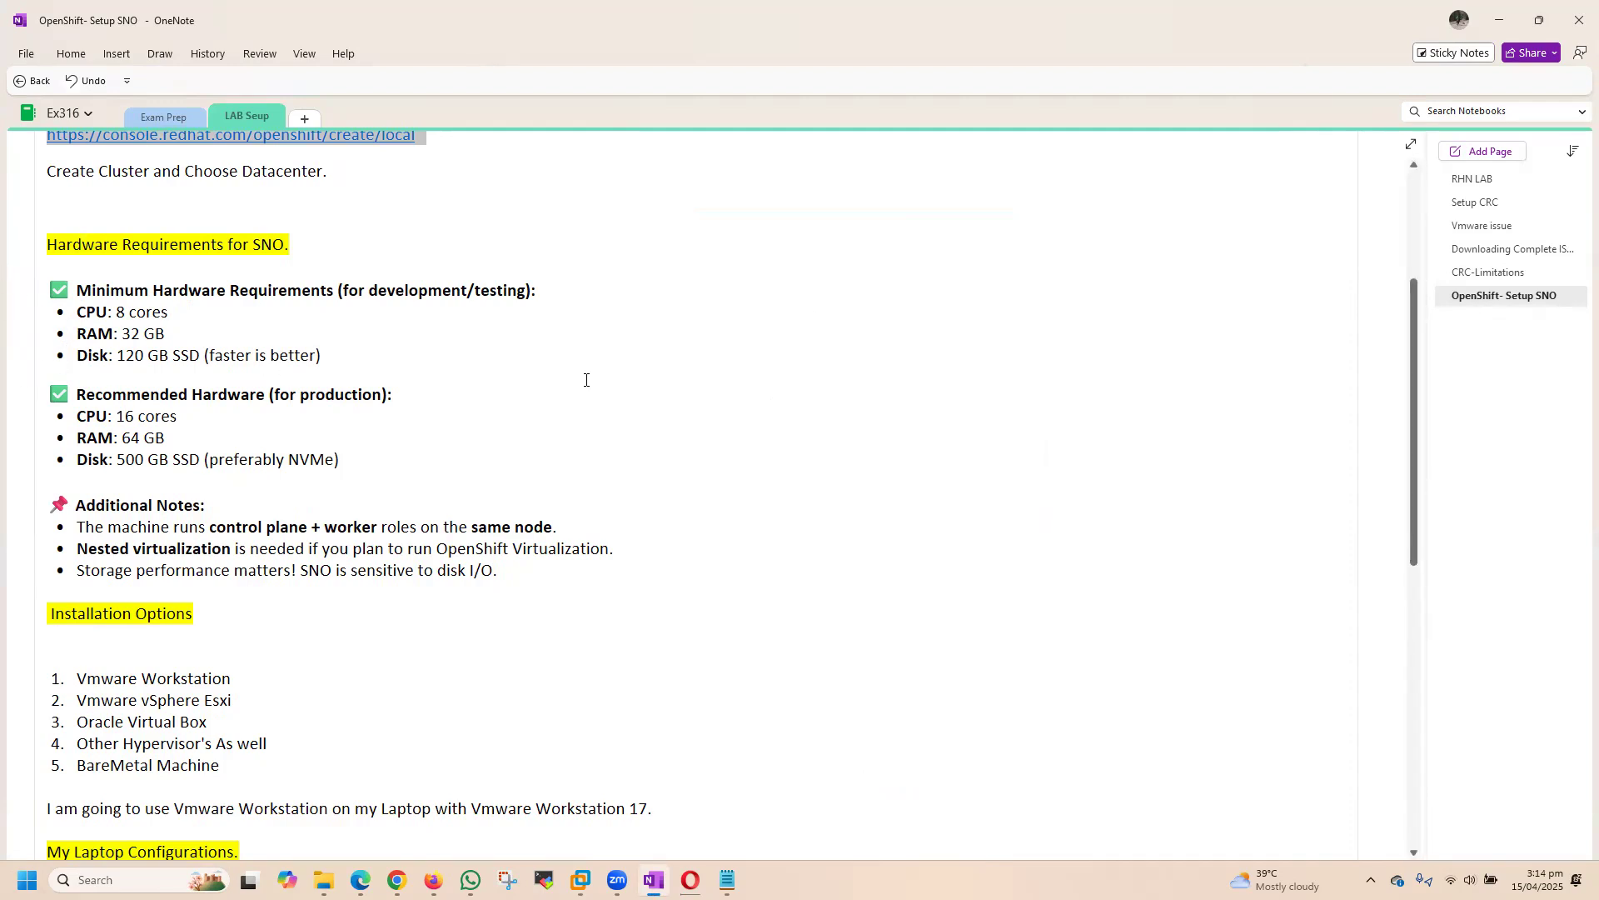
{"action": "scroll", "coordinate": [585, 380], "scroll_direction": "down", "scroll_amount": 3}
{"action": "scroll", "coordinate": [628, 350], "scroll_direction": "up", "scroll_amount": 3}
{"action": "scroll", "coordinate": [694, 490], "scroll_direction": "down", "scroll_amount": 3}
{"action": "scroll", "coordinate": [583, 375], "scroll_direction": "down", "scroll_amount": 1}
{"action": "scroll", "coordinate": [500, 350], "scroll_direction": "up", "scroll_amount": 2}
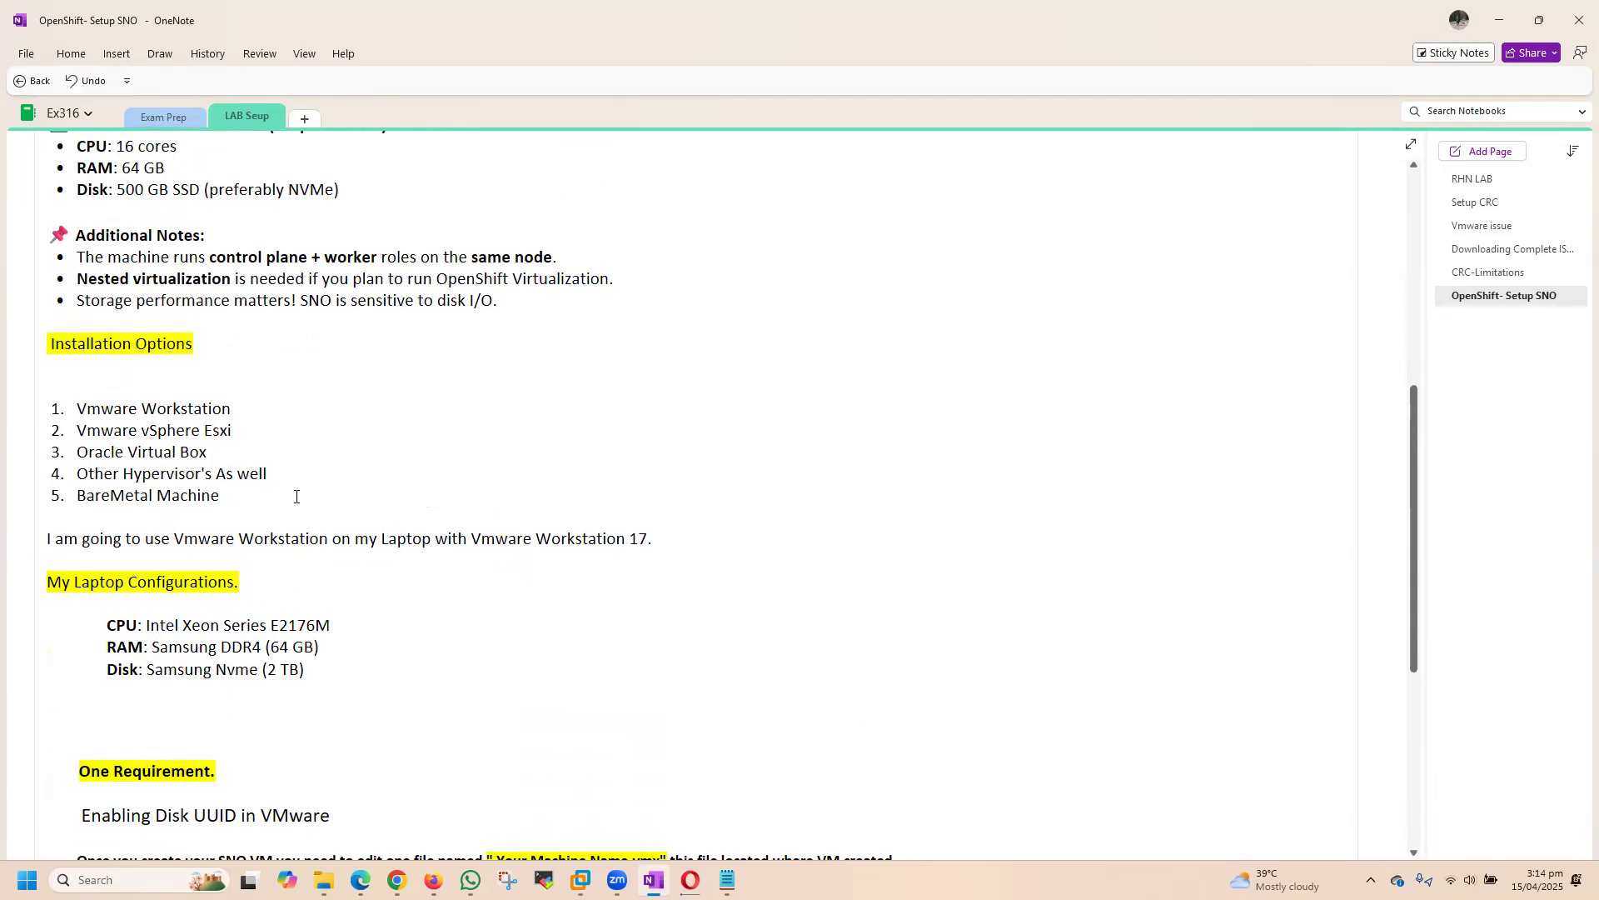
{"action": "scroll", "coordinate": [822, 436], "scroll_direction": "down", "scroll_amount": 3}
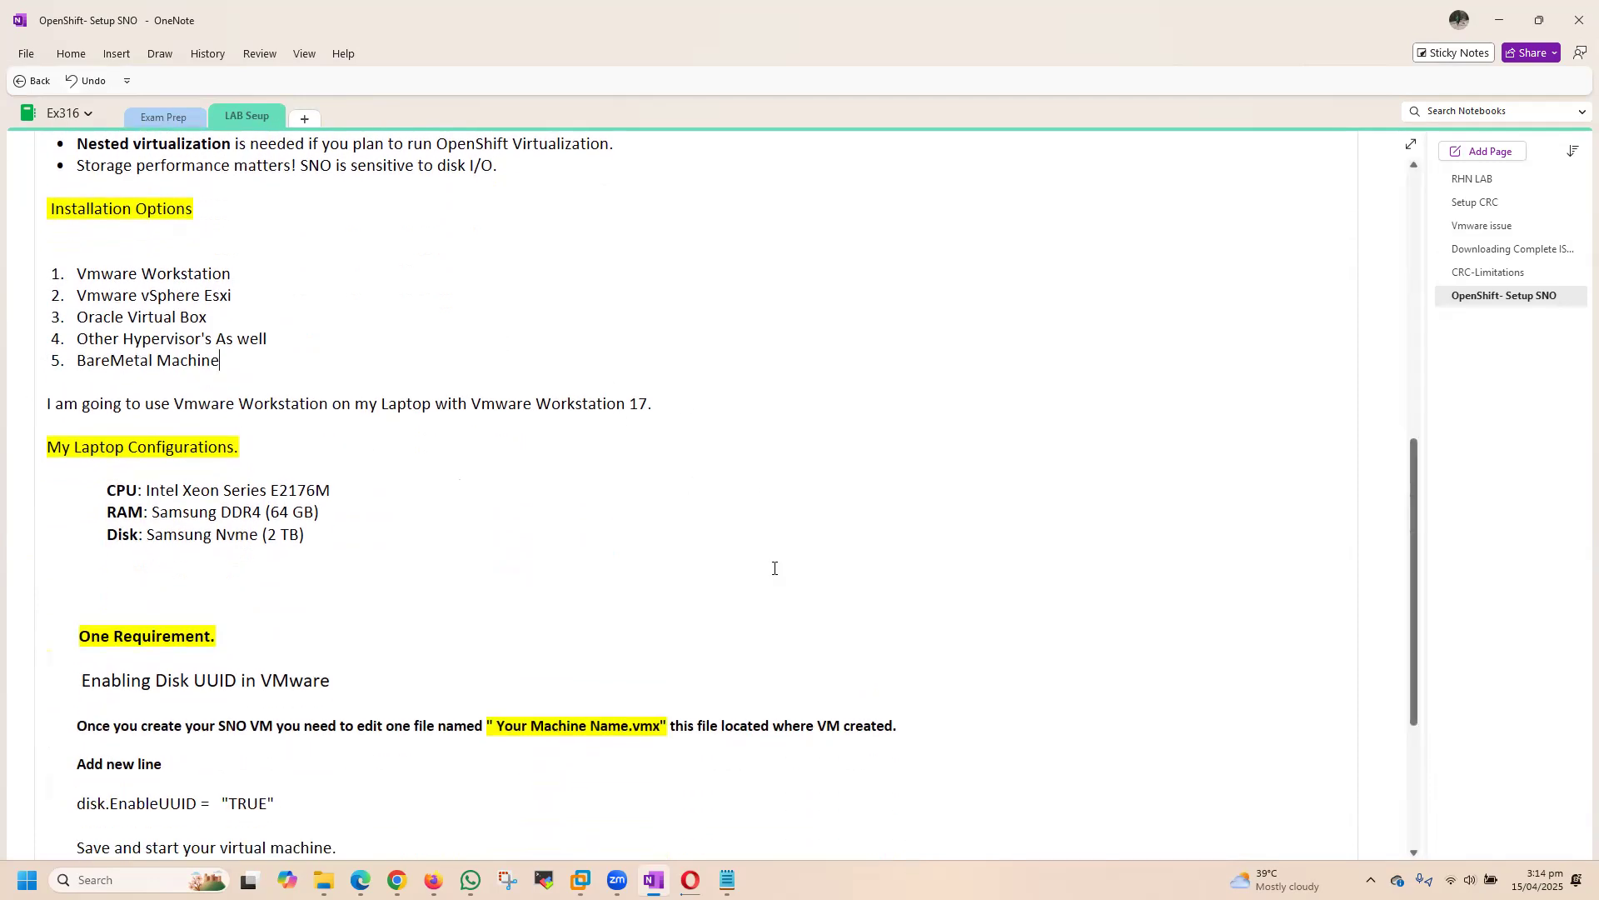
{"action": "scroll", "coordinate": [774, 568], "scroll_direction": "down", "scroll_amount": 5}
{"action": "scroll", "coordinate": [418, 404], "scroll_direction": "up", "scroll_amount": 2}
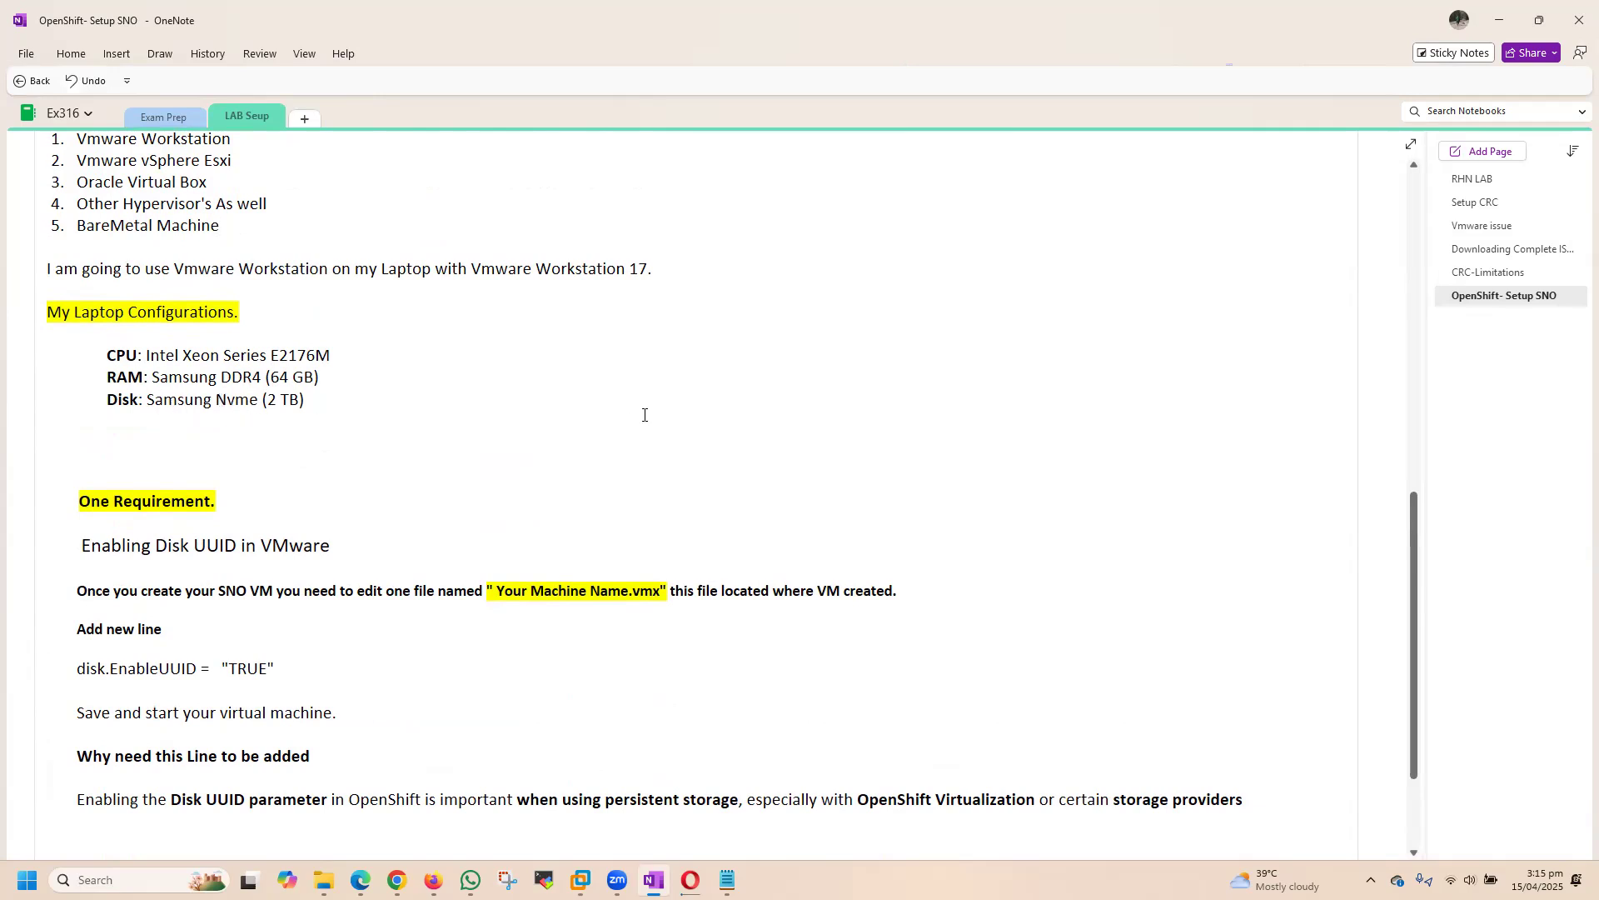
{"action": "scroll", "coordinate": [650, 414], "scroll_direction": "down", "scroll_amount": 3}
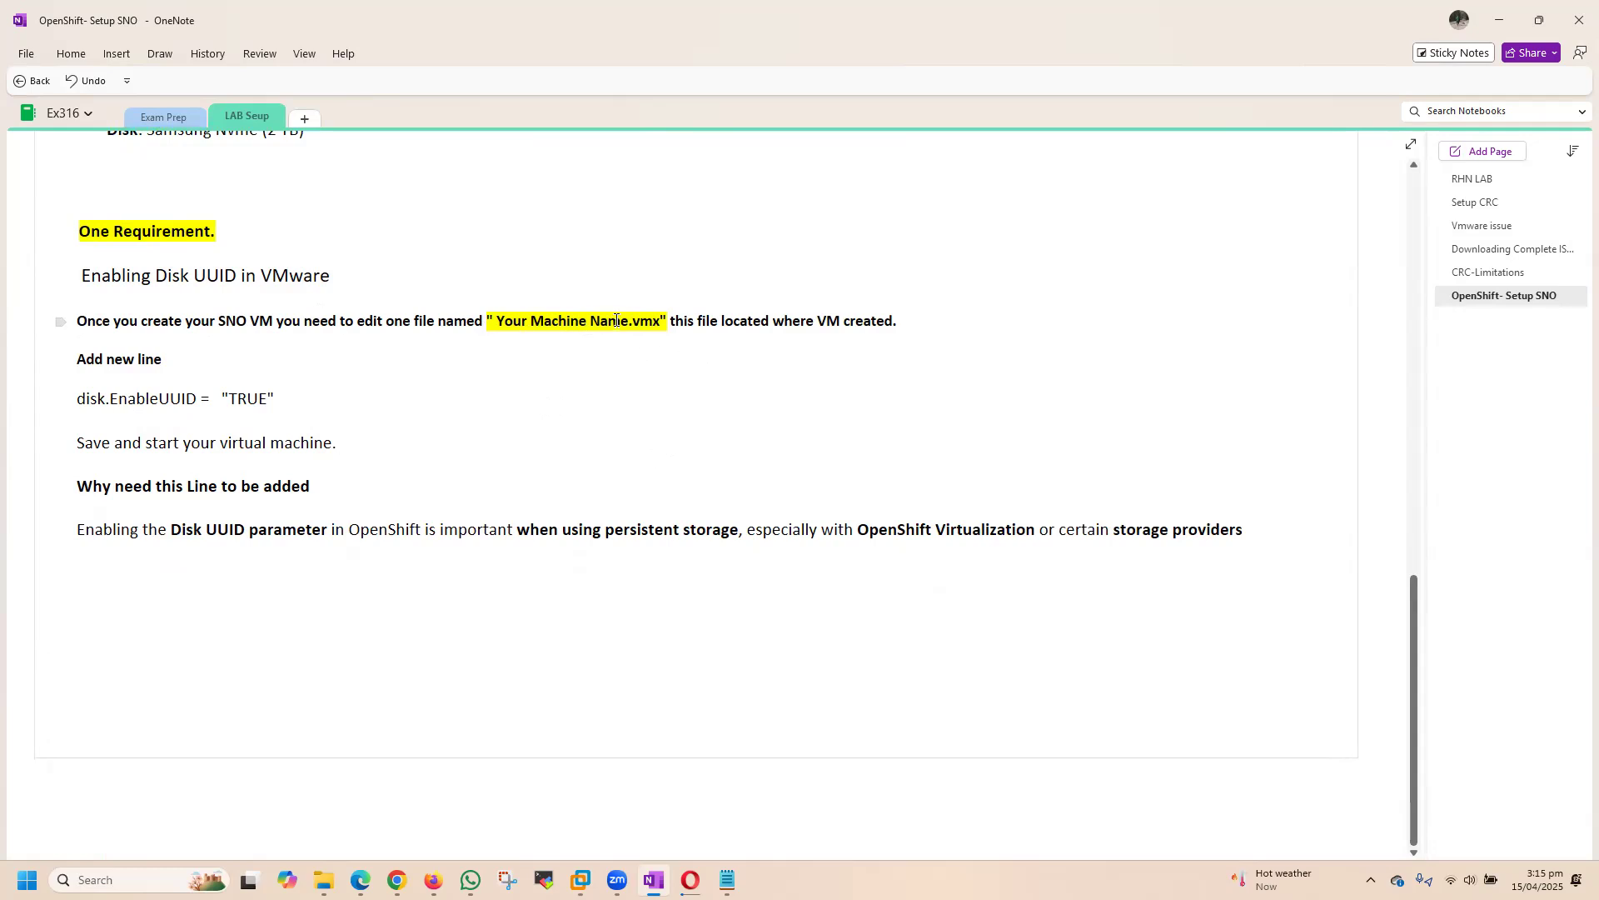
Step: Read the note on editing the virtual machine's .vmx file, highlighting the disk.EnableUUID = "TRUE" line to add
{"action": "double_click", "coordinate": [648, 320]}
{"action": "left_click", "coordinate": [655, 370]}
{"action": "left_click_drag", "start_coordinate": [74, 399], "coordinate": [274, 397]}
{"action": "left_click", "coordinate": [688, 484]}
Step: Switch to the Assisted Installer in Opera and check the download progress of the discovery ISO
{"action": "left_click", "coordinate": [690, 880]}
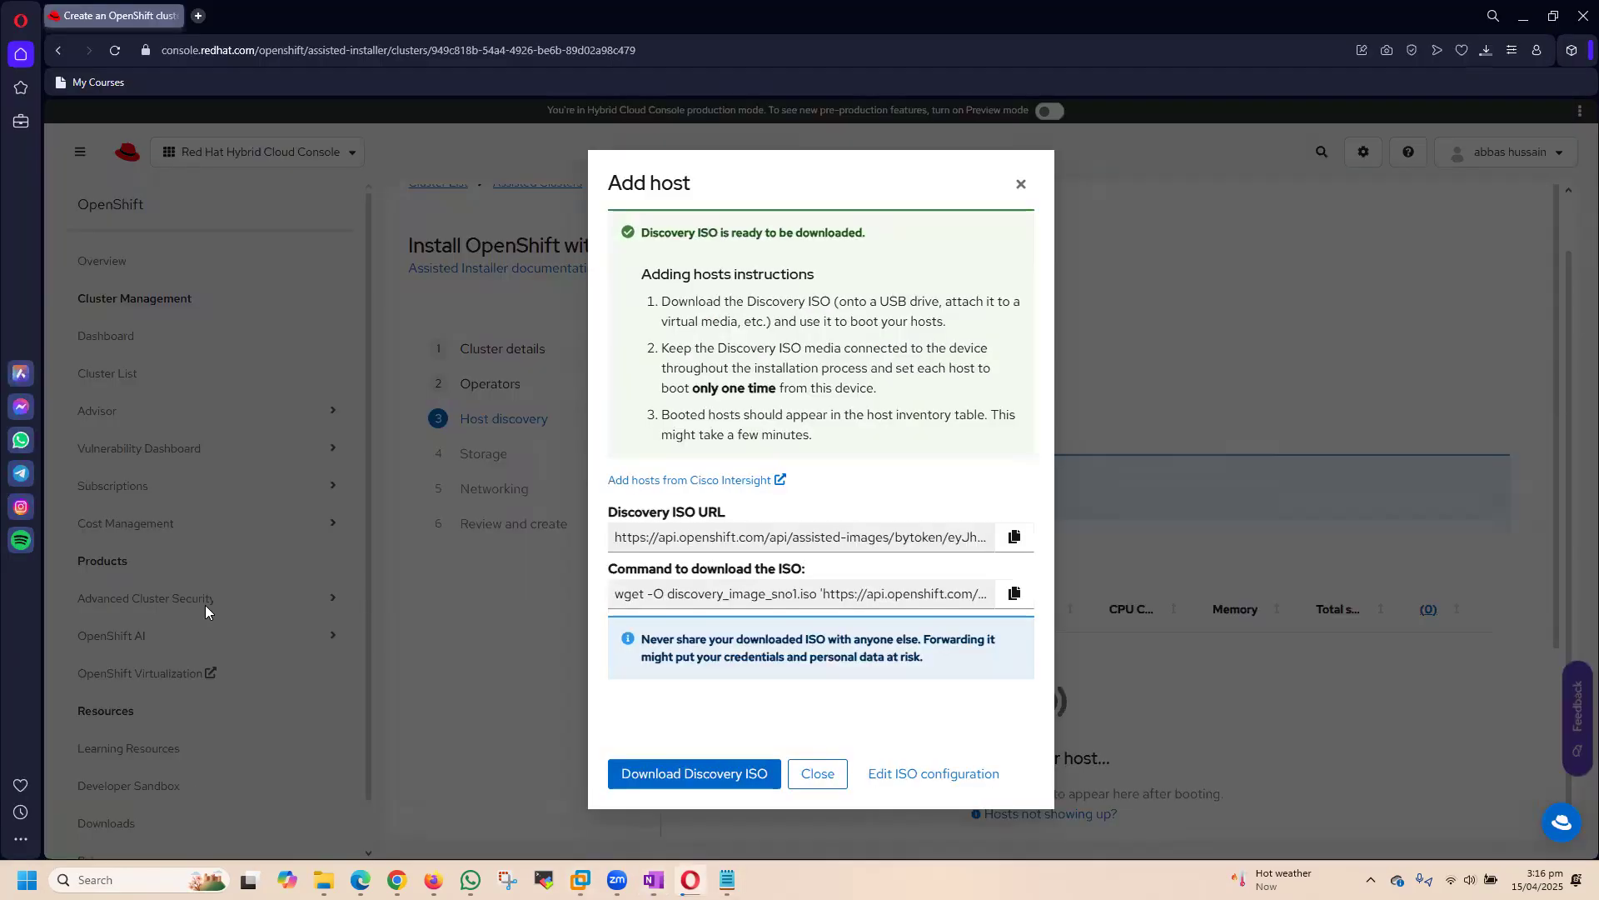
{"action": "left_click", "coordinate": [1480, 52]}
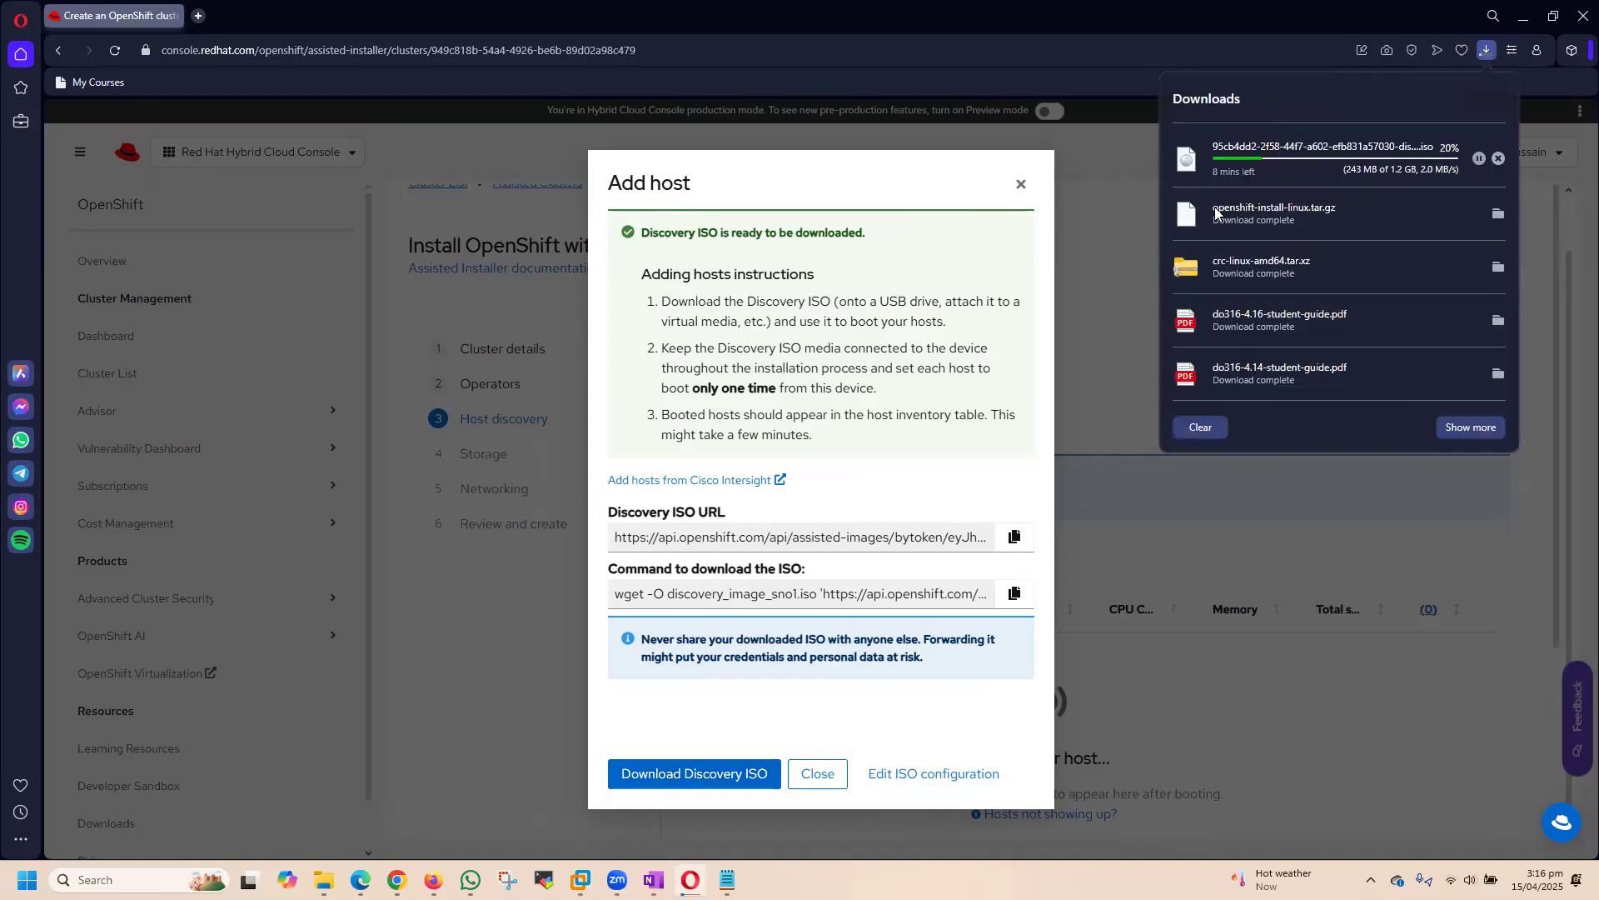
{"action": "left_click", "coordinate": [1113, 192]}
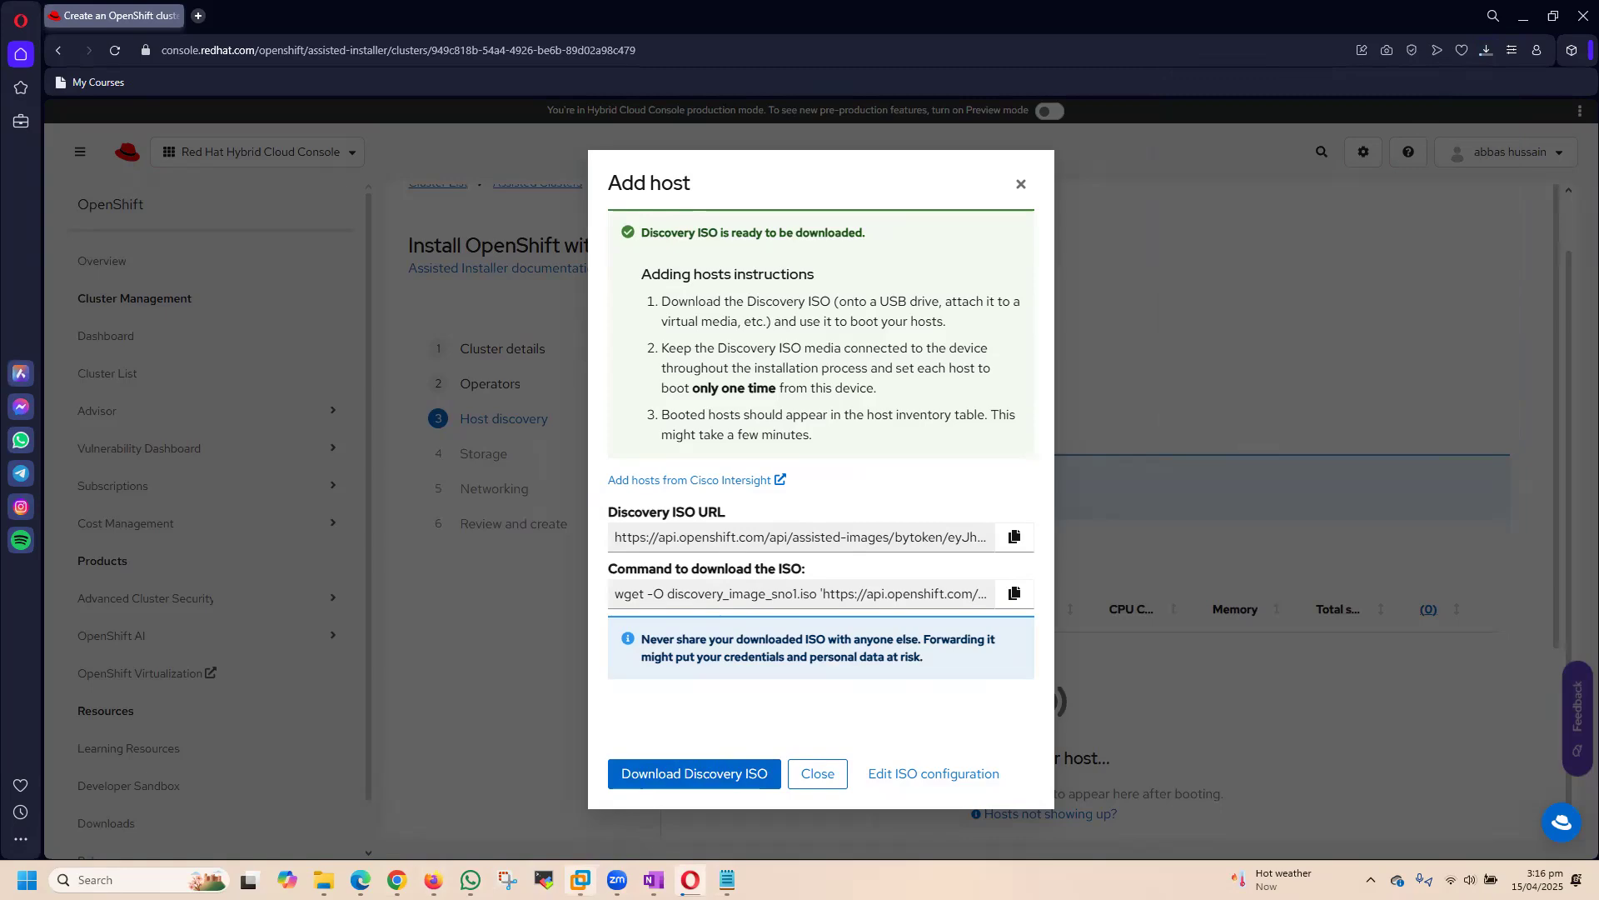
Step: Switch to the Ubuntu machine in VMware Workstation, quit vim without saving, and clear and shrink the terminal
{"action": "mouse_move", "coordinate": [570, 872]}
{"action": "left_click", "coordinate": [765, 763]}
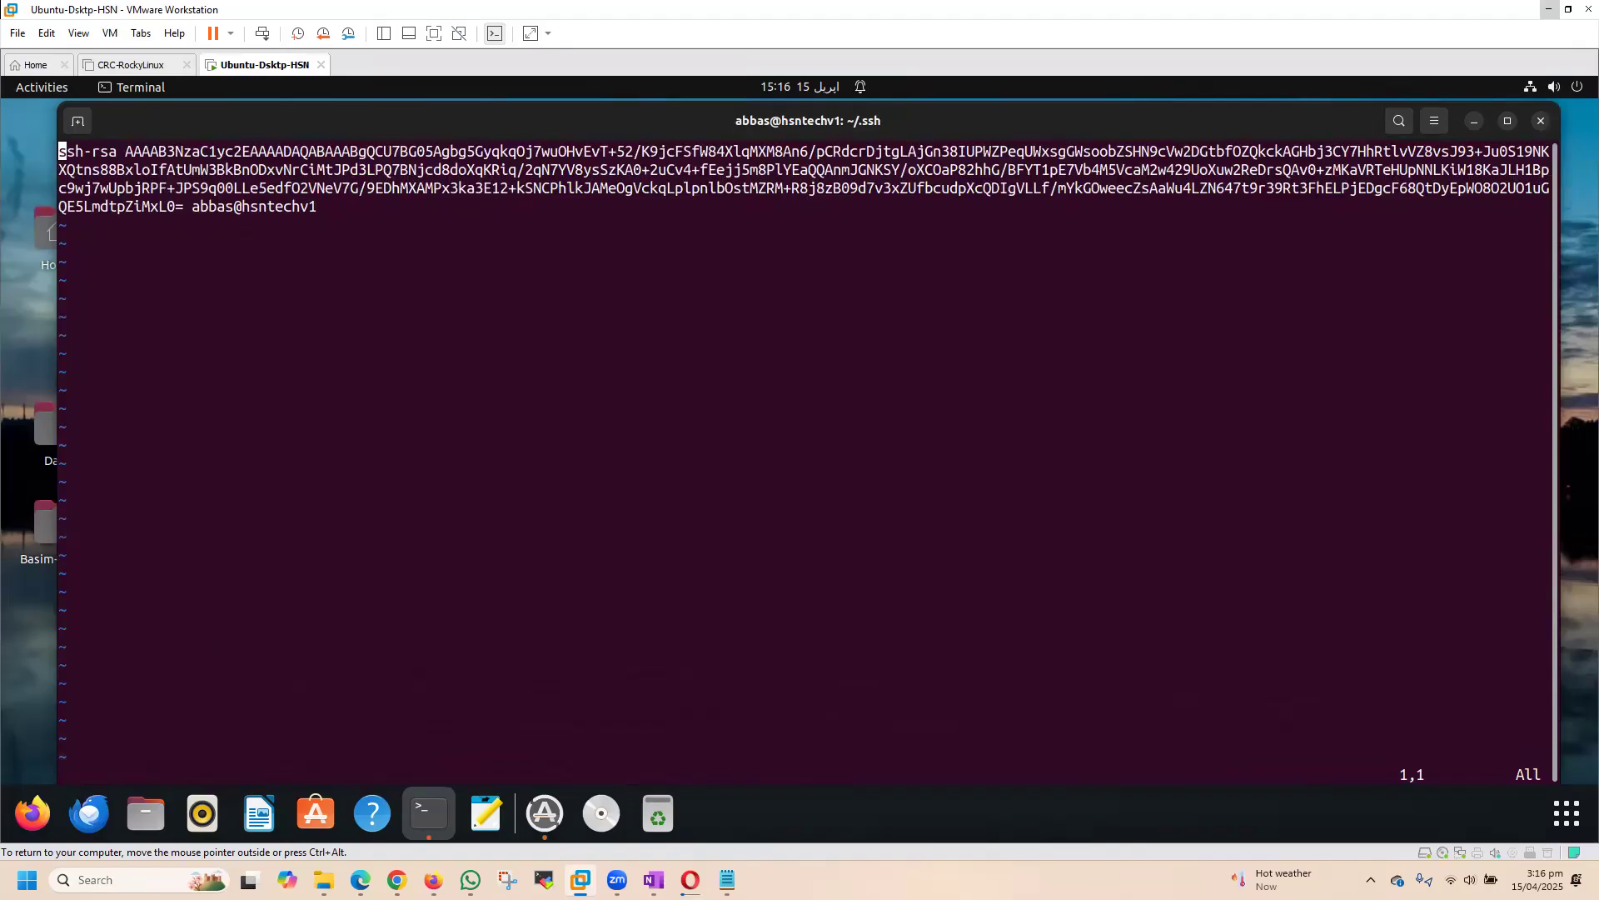
{"action": "type", "text": ":q!"}
{"action": "key", "text": "Return"}
{"action": "type", "text": "clear"}
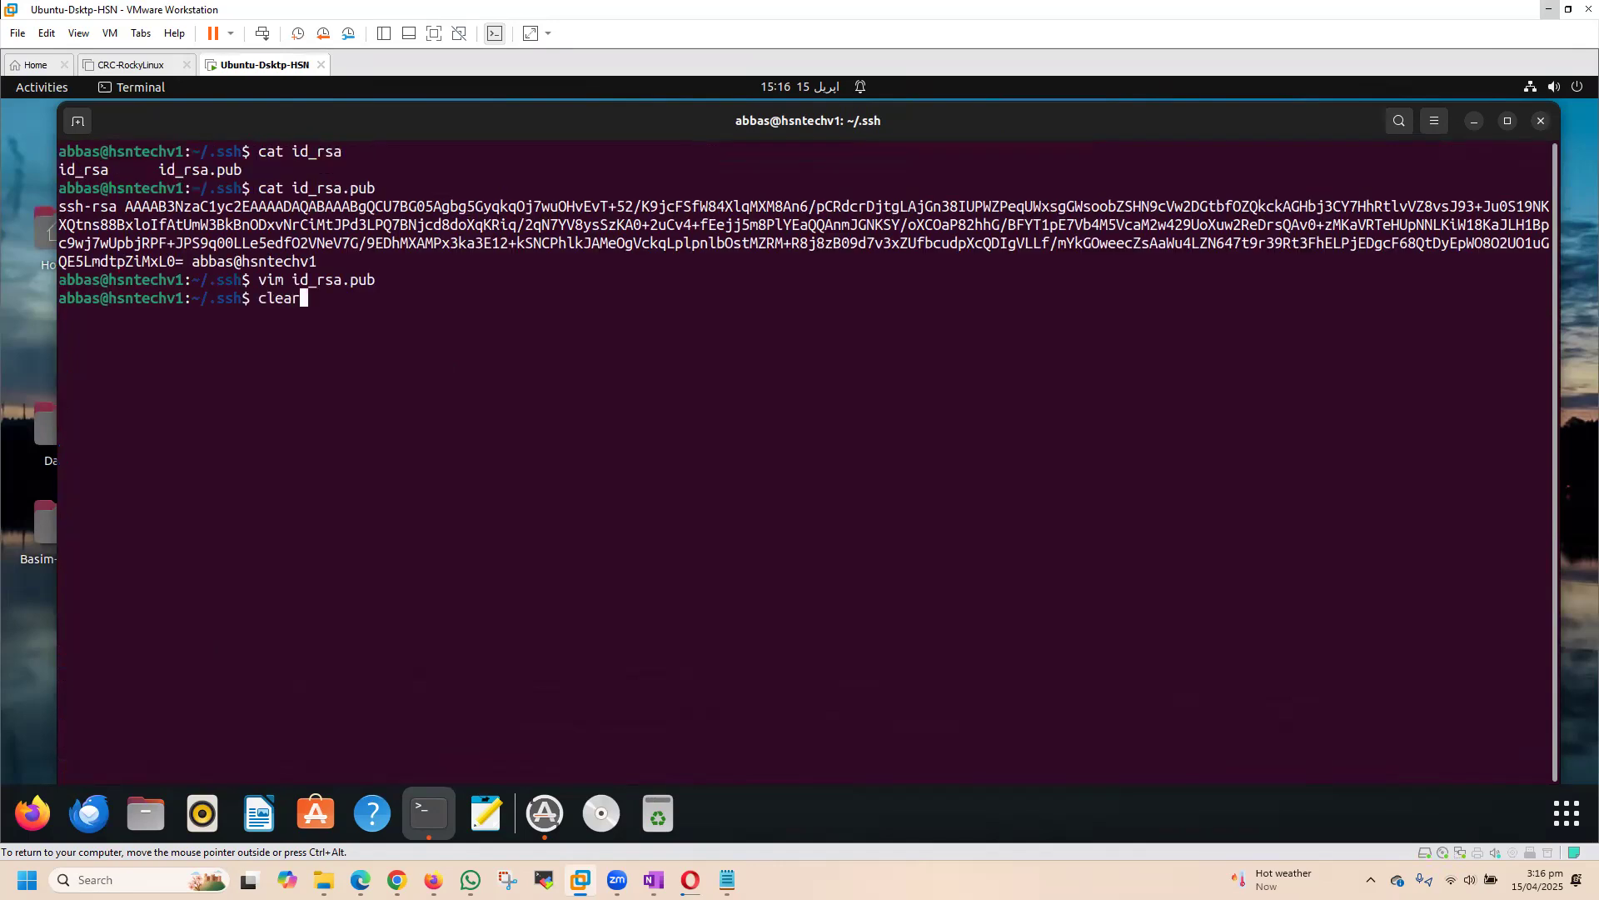
{"action": "key", "text": "Return"}
{"action": "key", "text": "Return"}
{"action": "key", "text": "Return"}
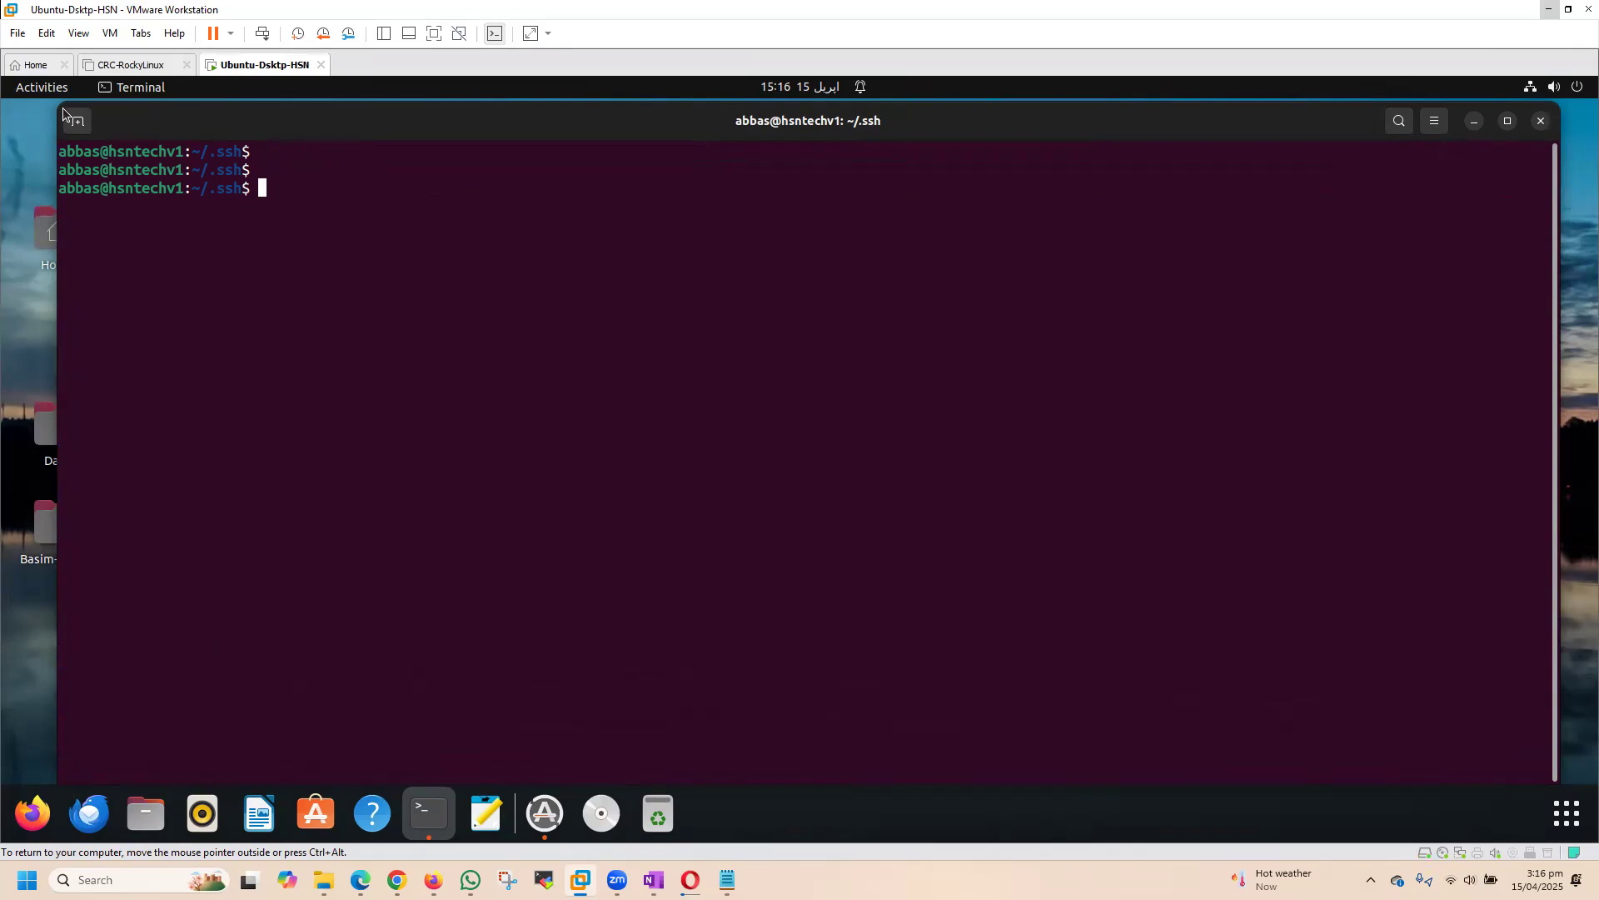
{"action": "left_click_drag", "start_coordinate": [73, 118], "coordinate": [358, 125]}
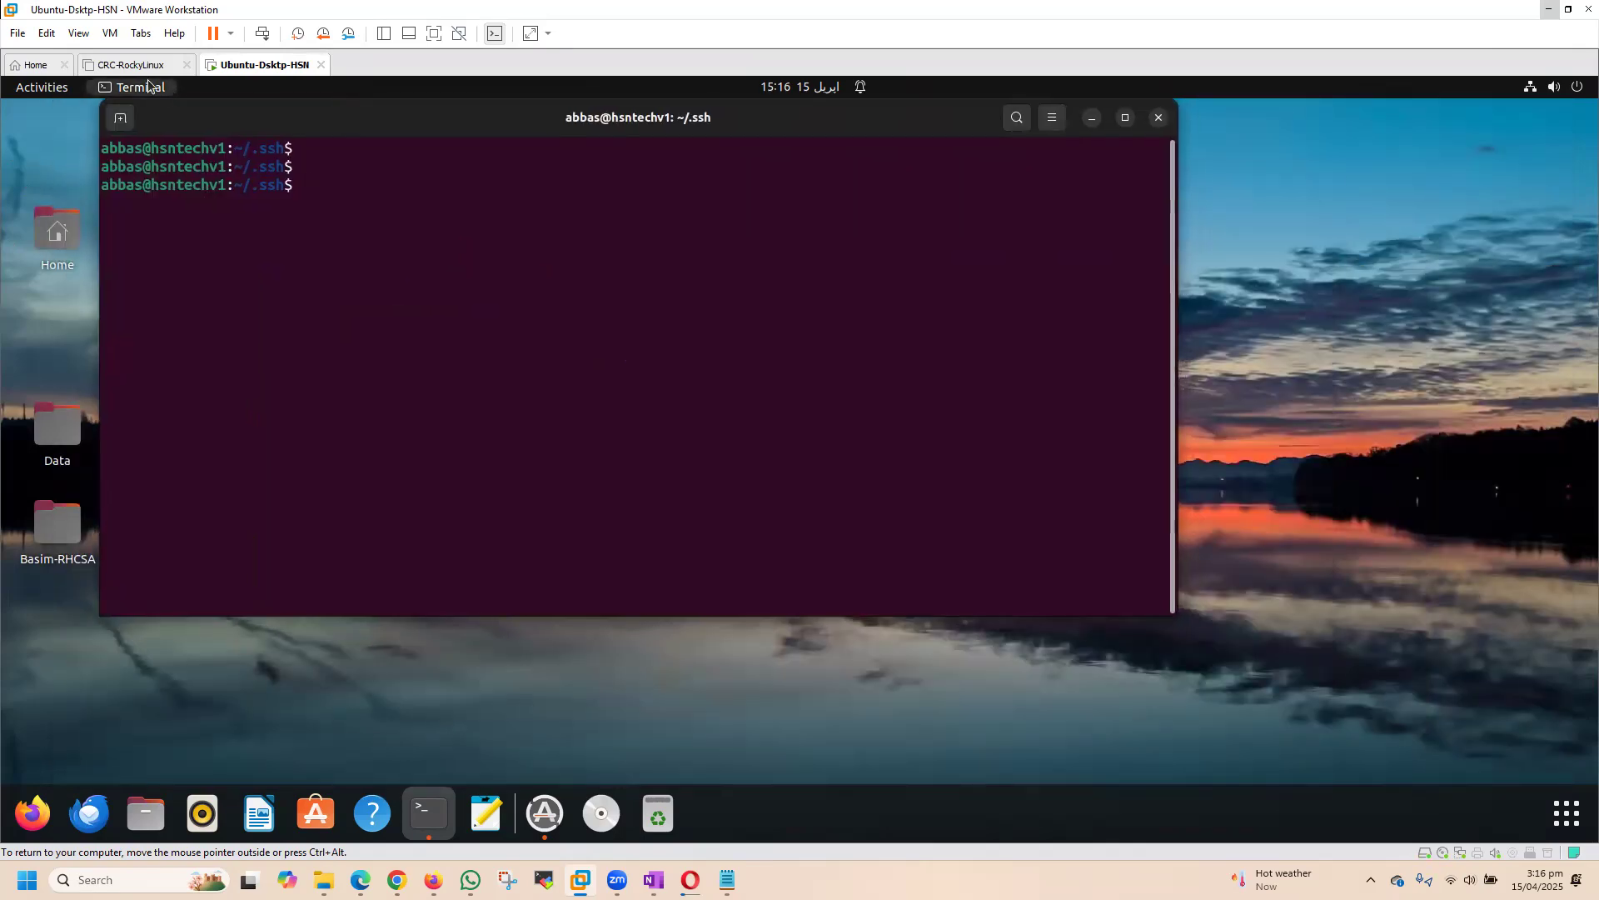
{"action": "left_click", "coordinate": [31, 65]}
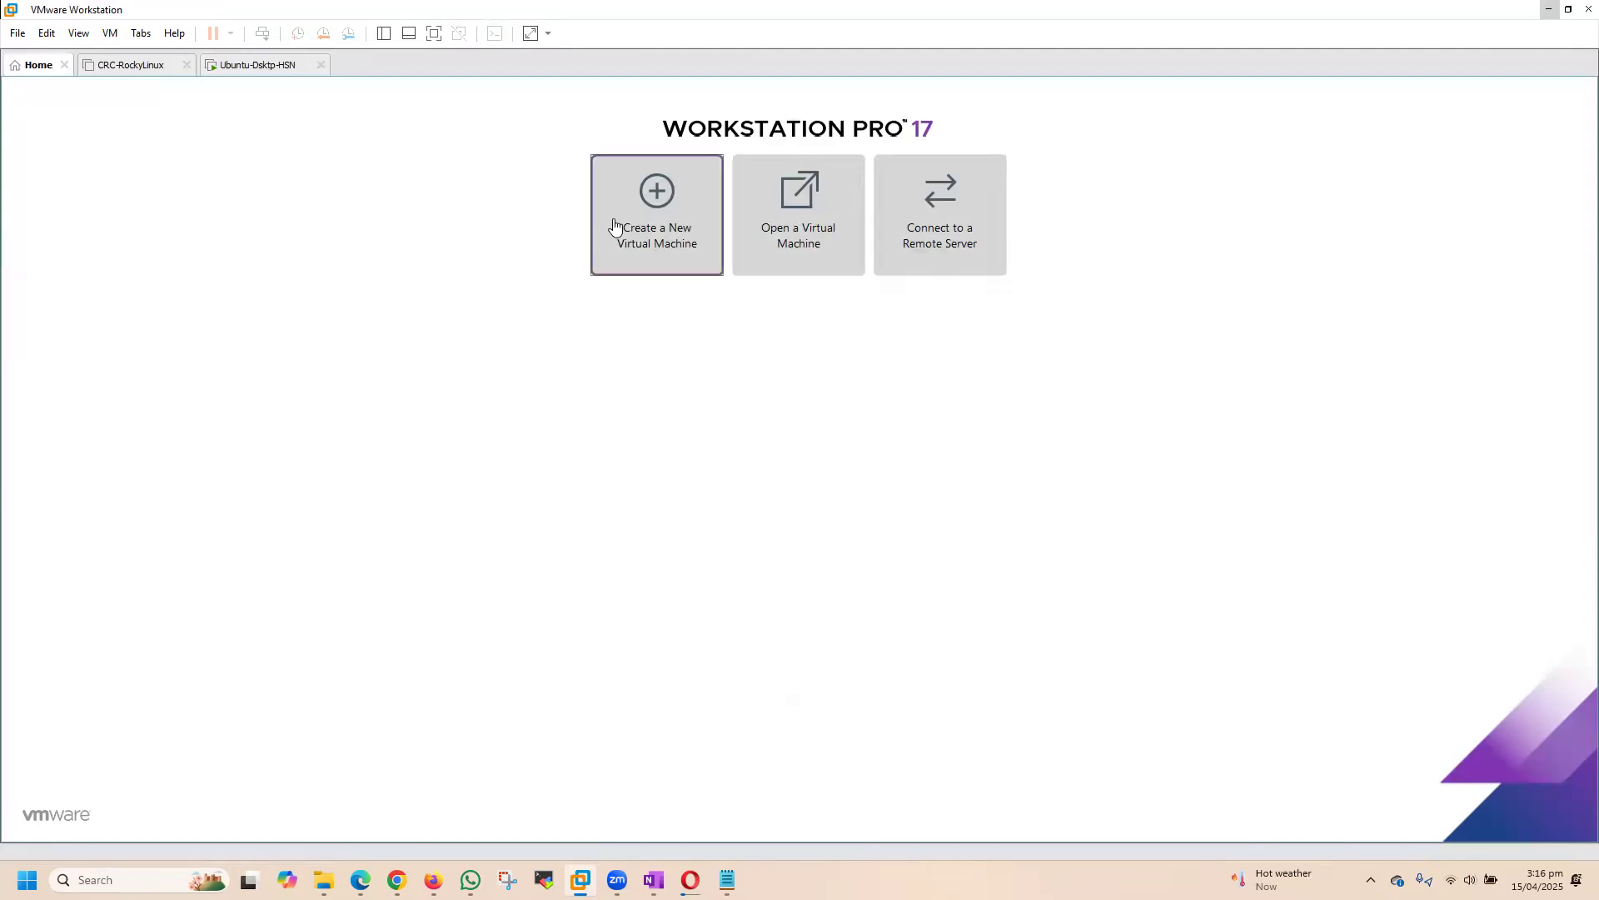
{"action": "left_click", "coordinate": [564, 240]}
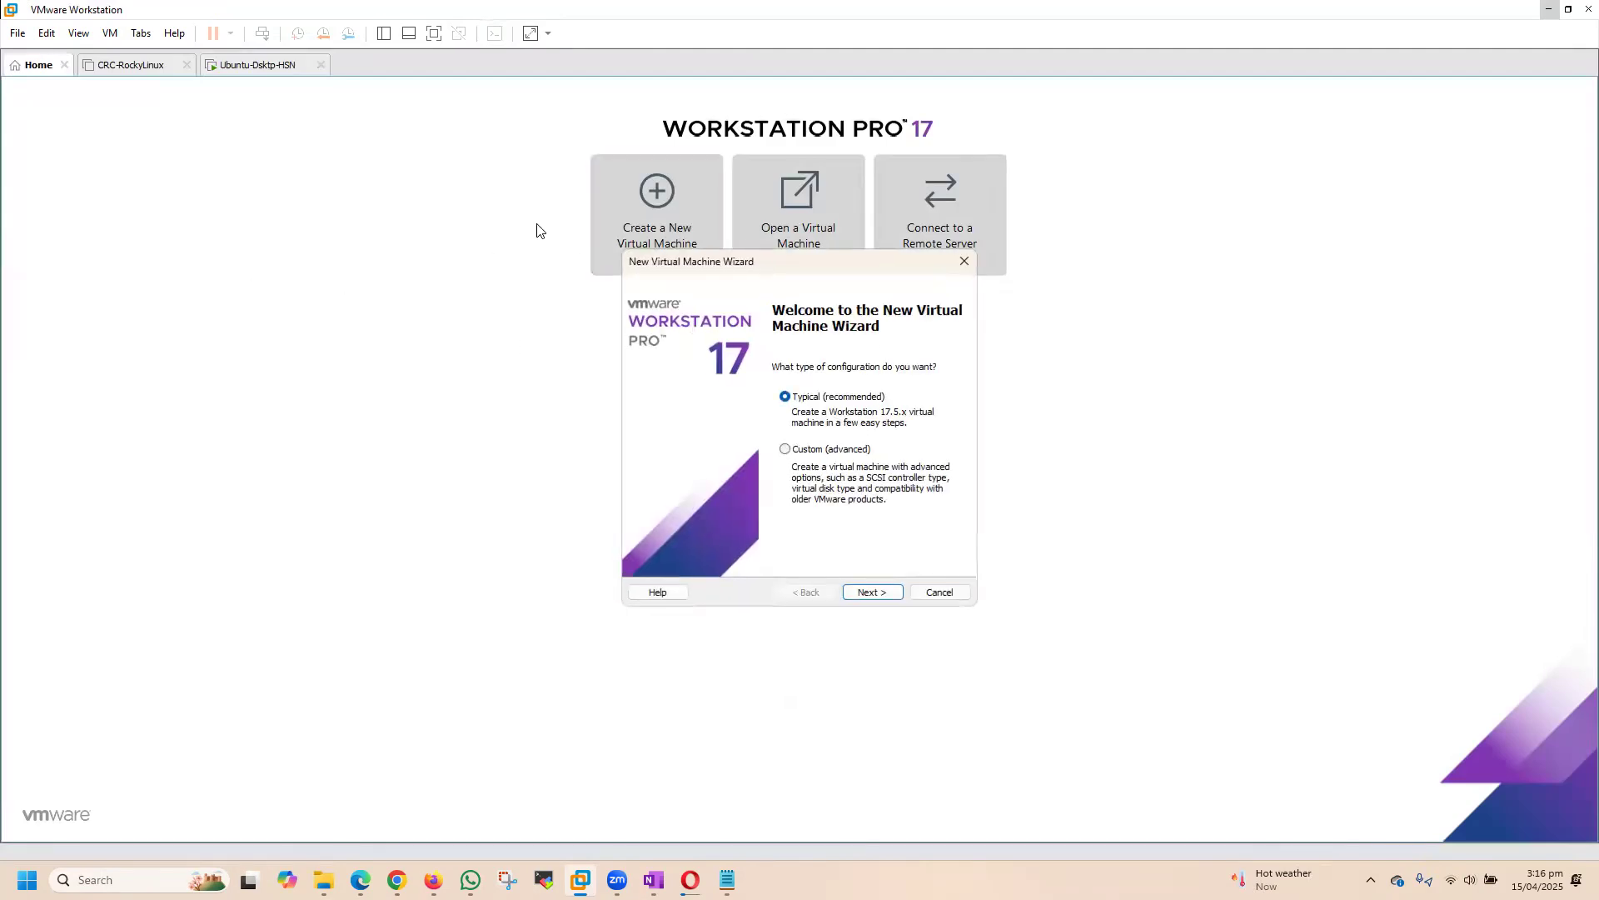
{"action": "left_click", "coordinate": [581, 529]}
Step: Show the virtual machine Library and widen it so that its folders and machines are fully readable
{"action": "left_click", "coordinate": [79, 33]}
{"action": "mouse_move", "coordinate": [208, 188]}
{"action": "left_click", "coordinate": [323, 190]}
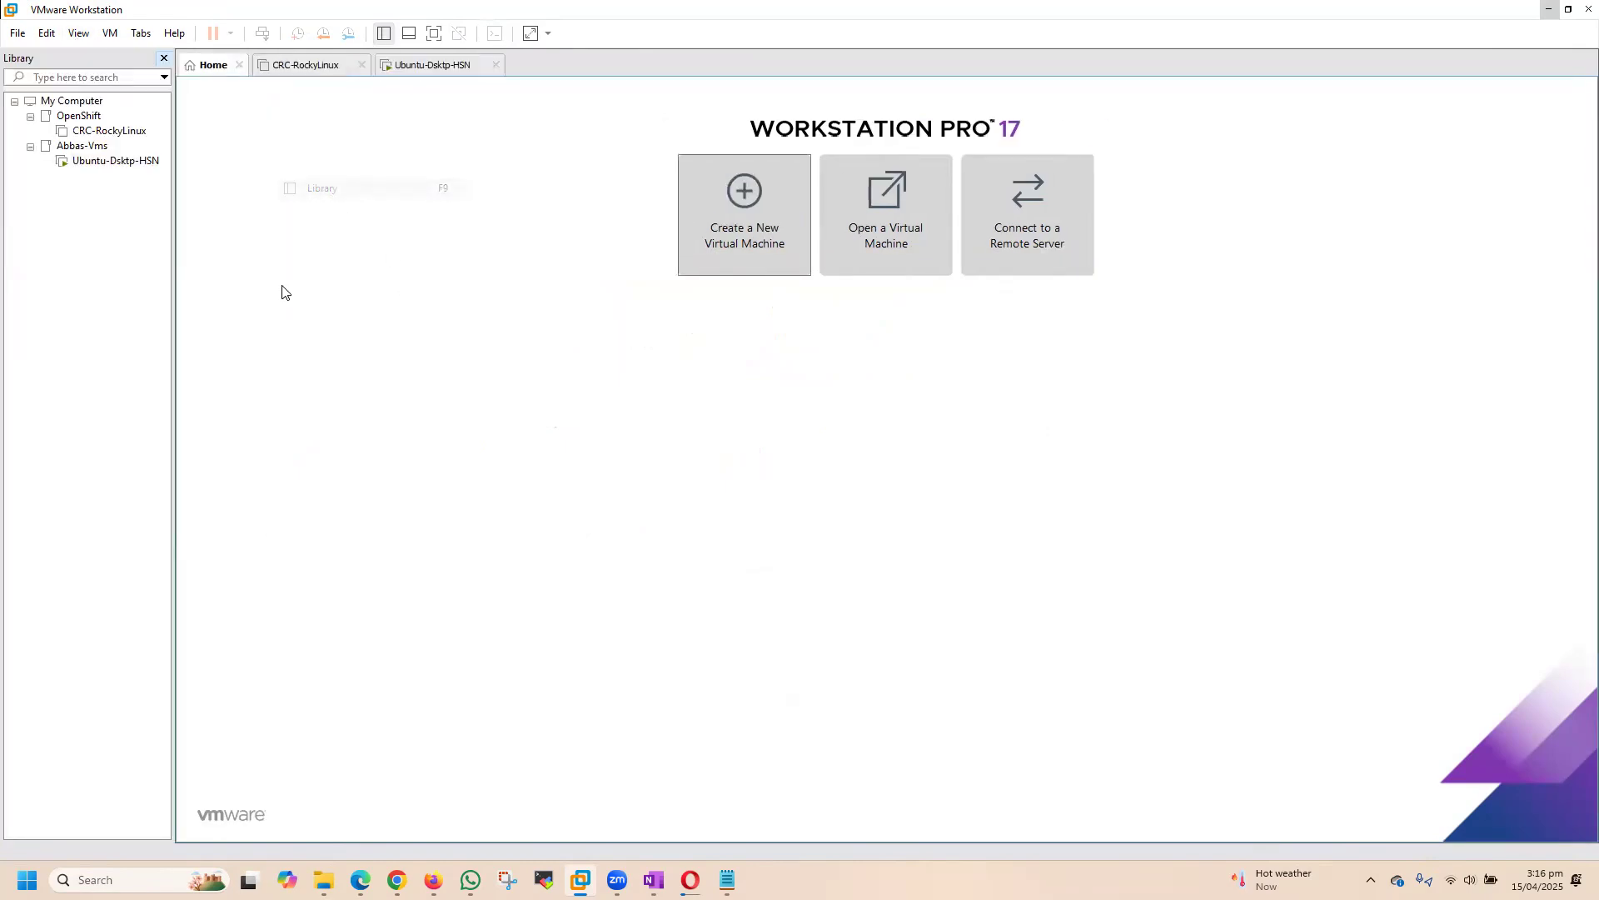
{"action": "left_click_drag", "start_coordinate": [171, 190], "coordinate": [195, 190]}
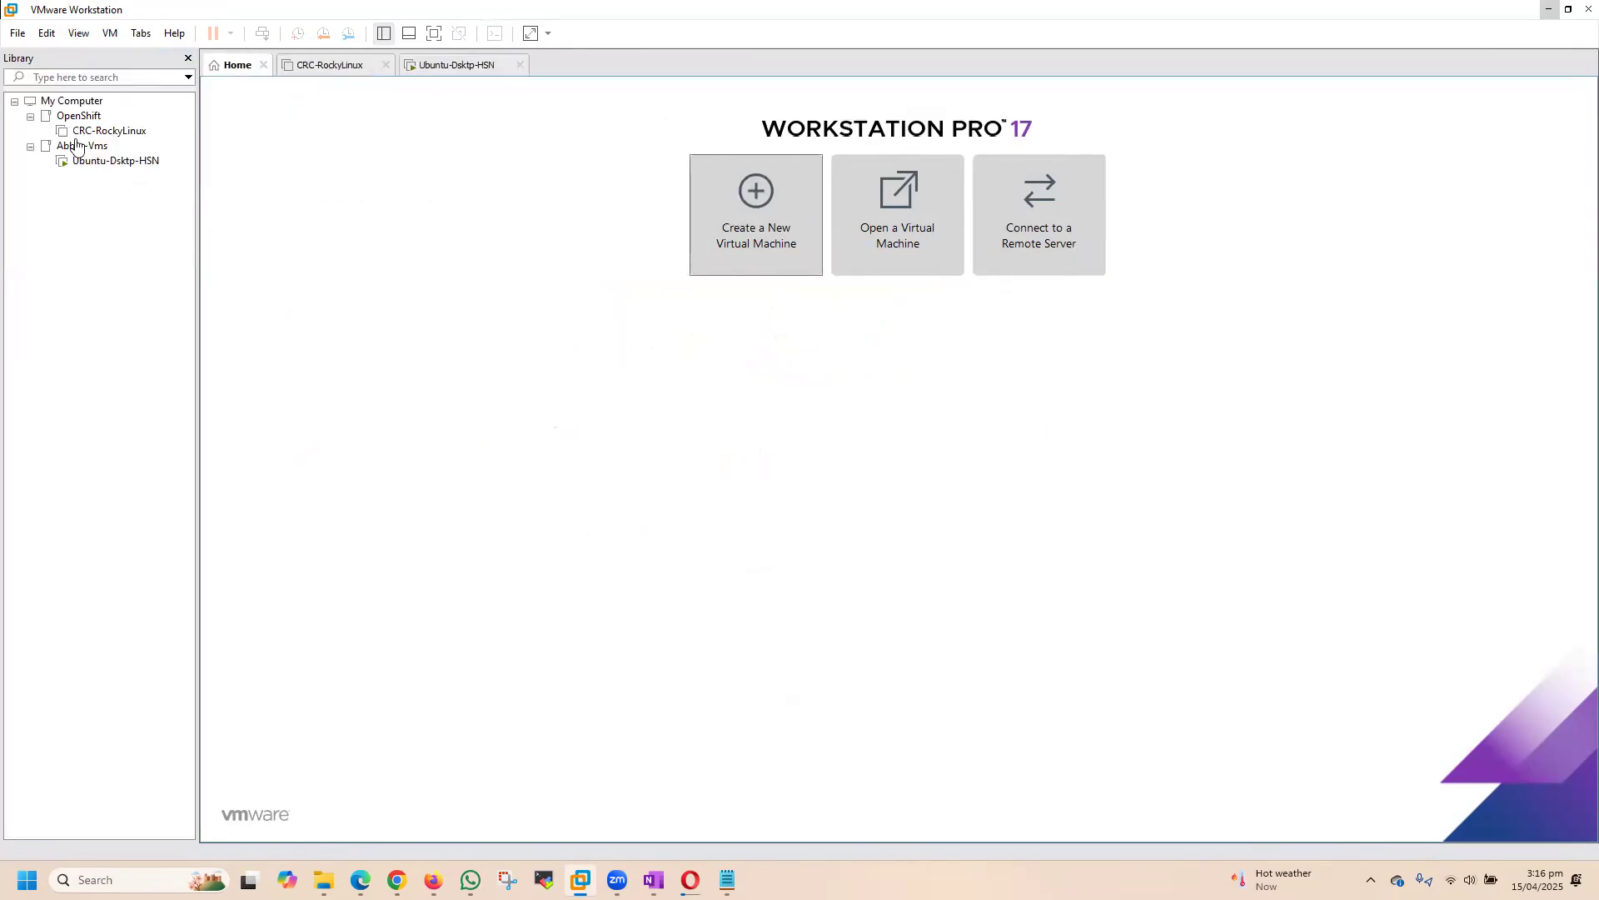
{"action": "left_click", "coordinate": [30, 147]}
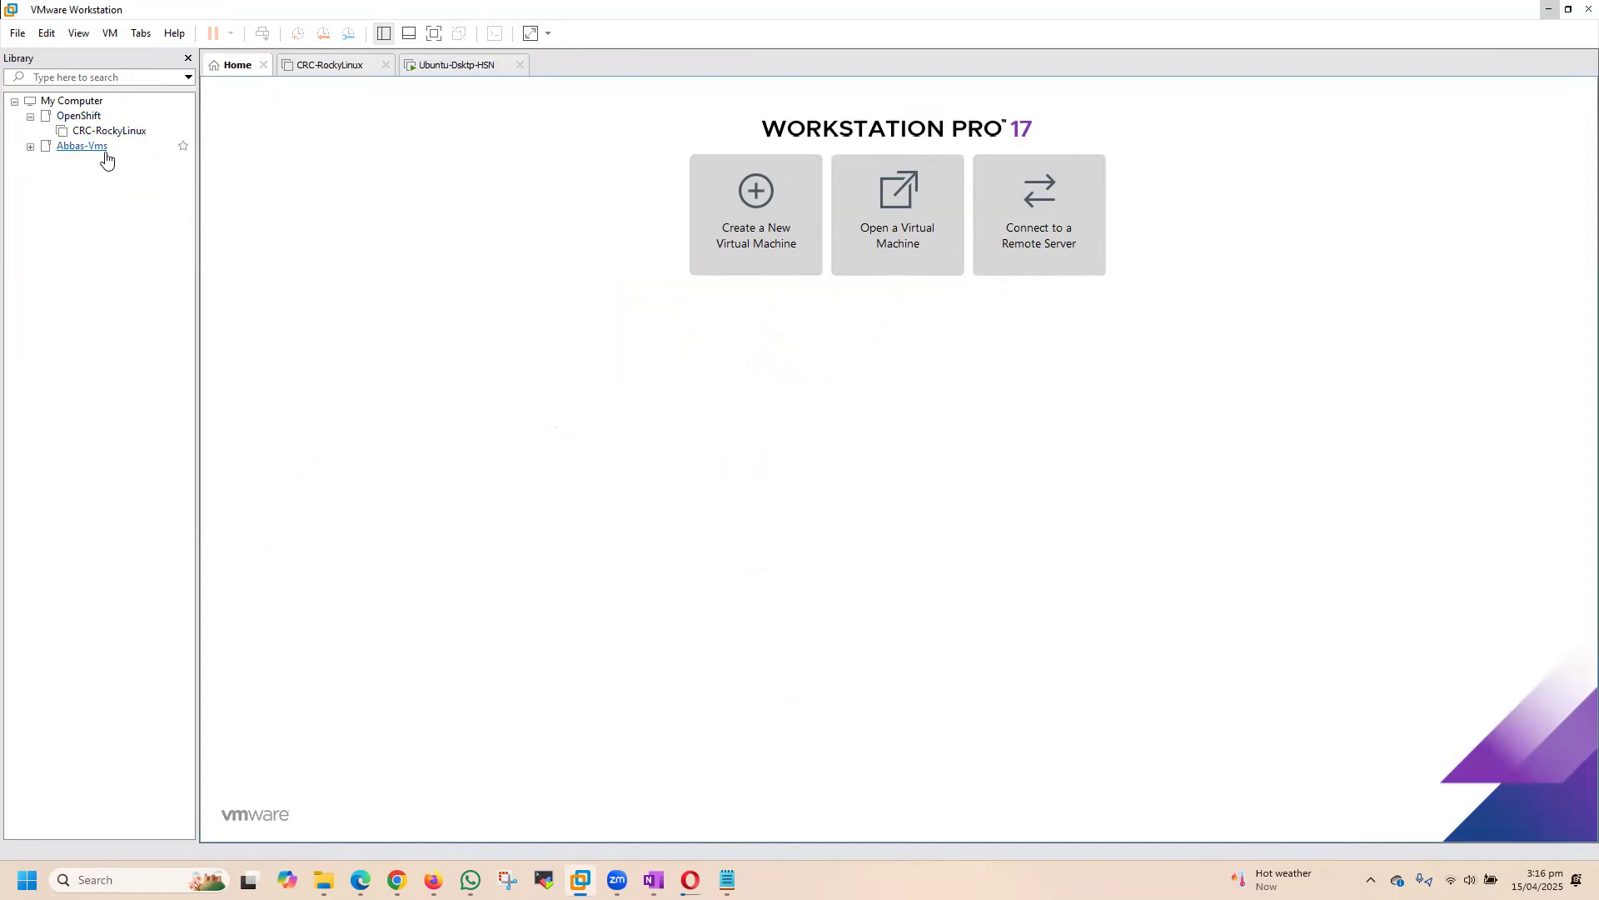
{"action": "left_click", "coordinate": [30, 147]}
Step: Create a folder named test1 under My Computer in the Library
{"action": "right_click", "coordinate": [65, 102]}
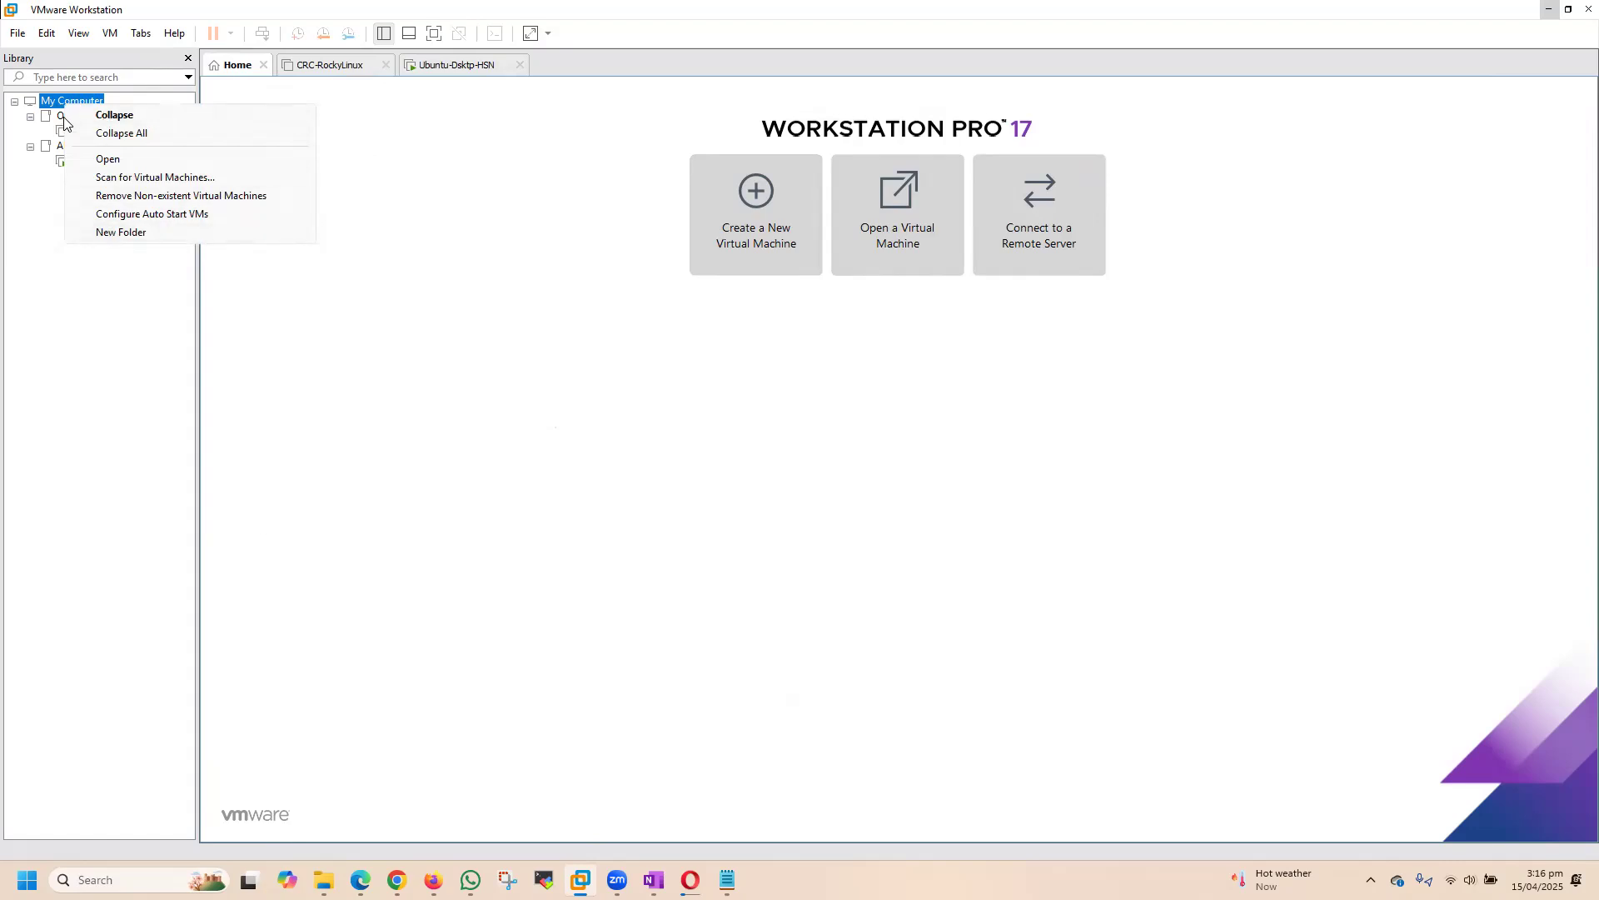
{"action": "left_click", "coordinate": [111, 235]}
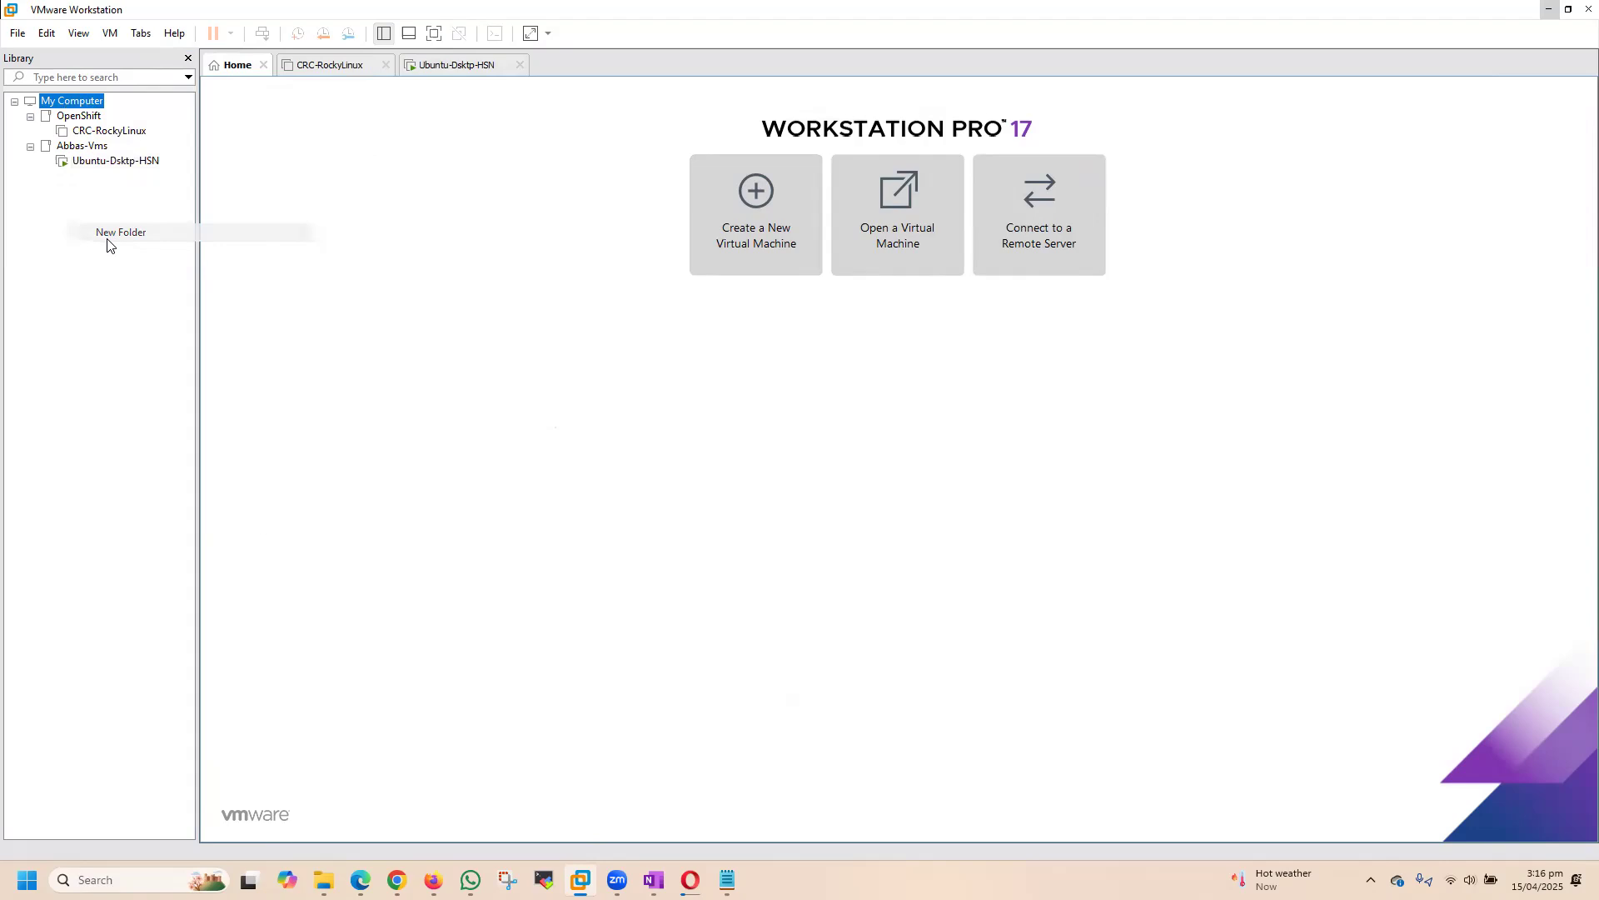
{"action": "type", "text": "test1"}
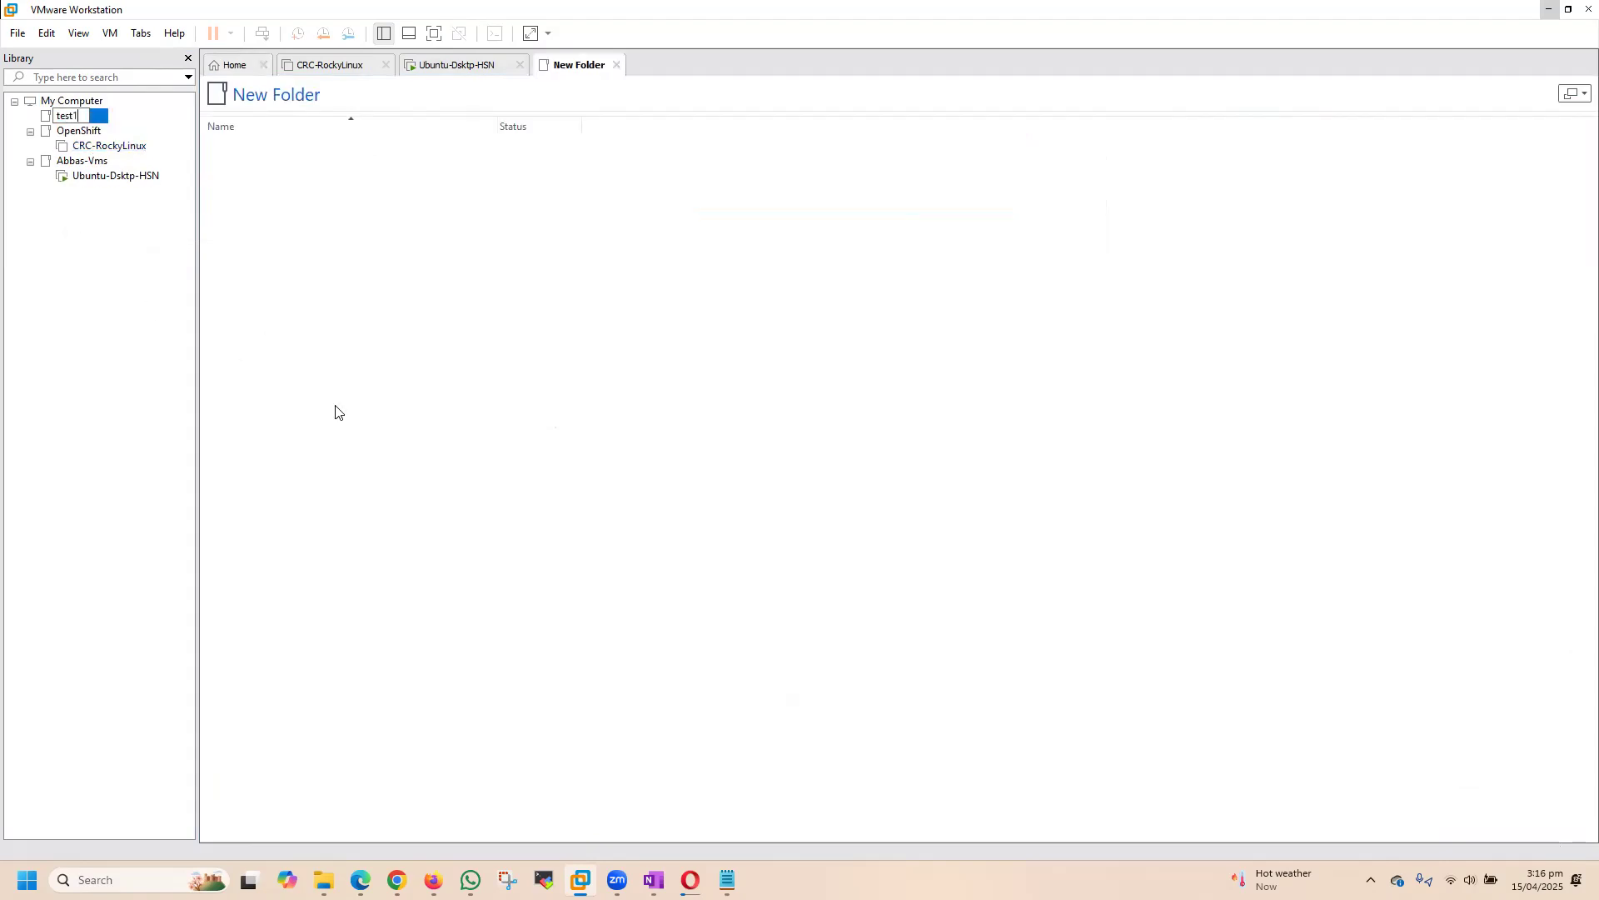
{"action": "key", "text": "Return"}
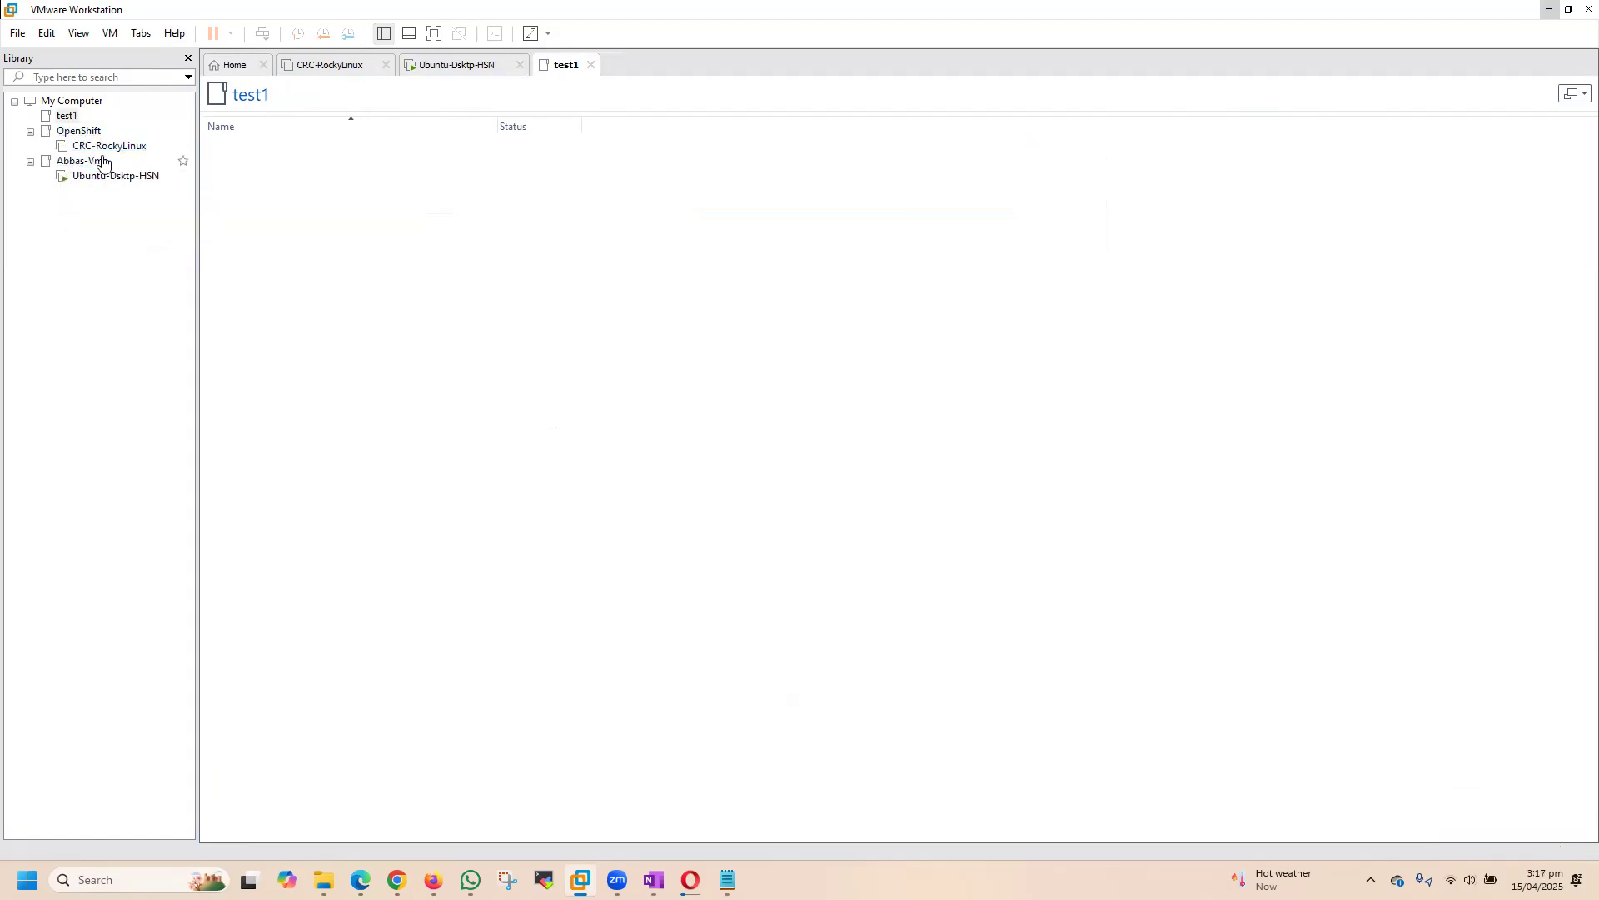
Step: Remove the test1 folder from the Library
{"action": "left_click", "coordinate": [67, 116]}
{"action": "right_click", "coordinate": [66, 116]}
{"action": "left_click", "coordinate": [117, 231]}
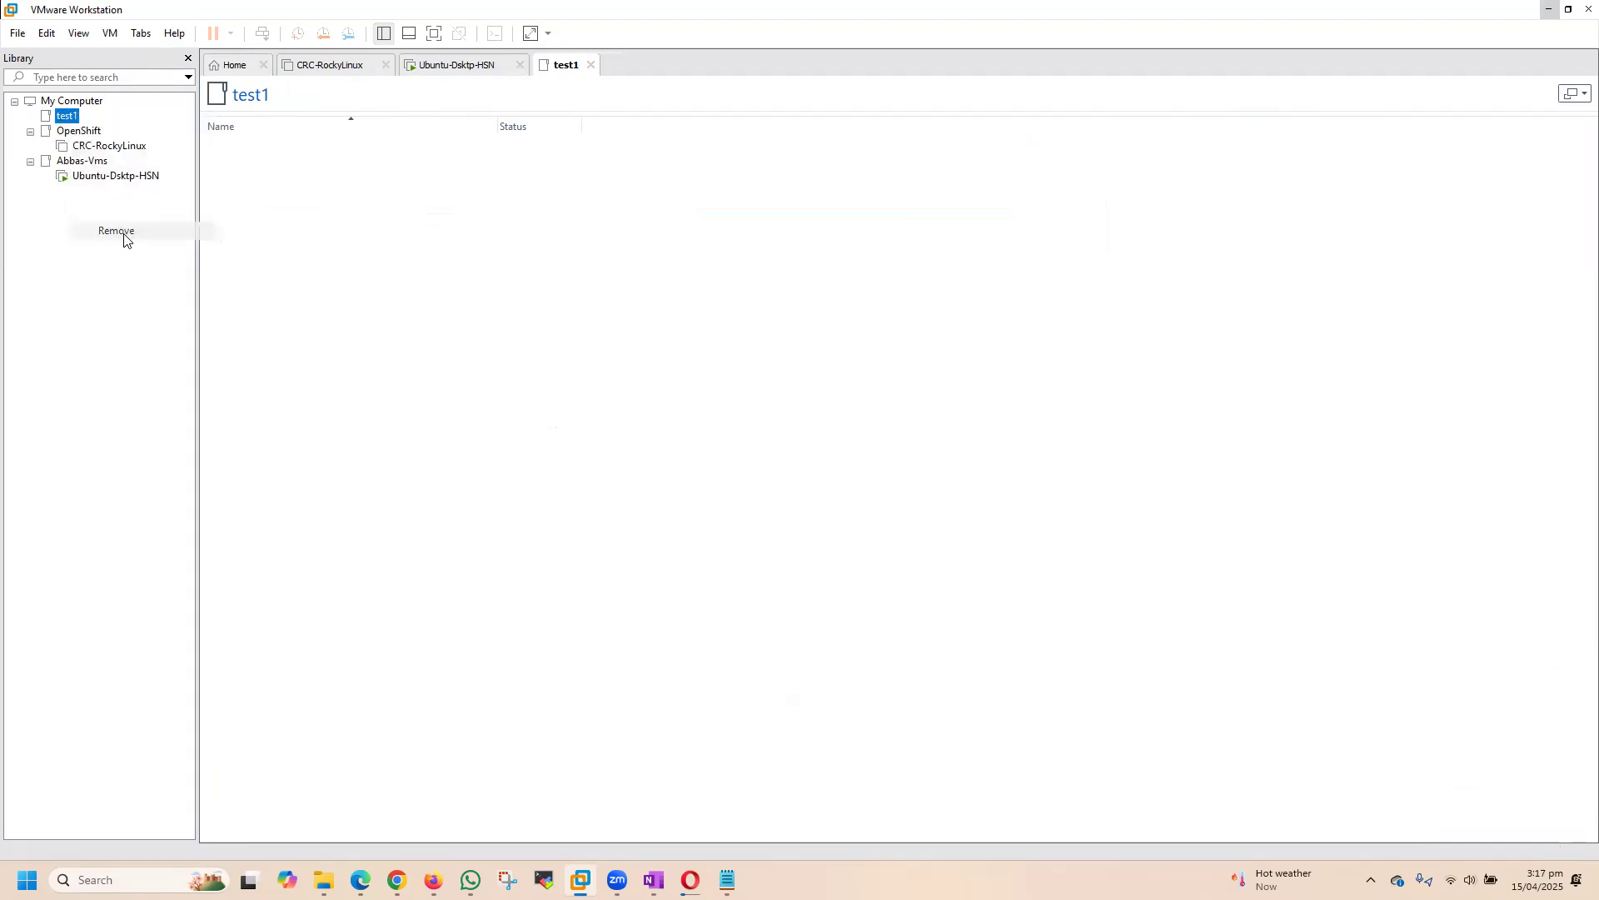
{"action": "left_click", "coordinate": [823, 462]}
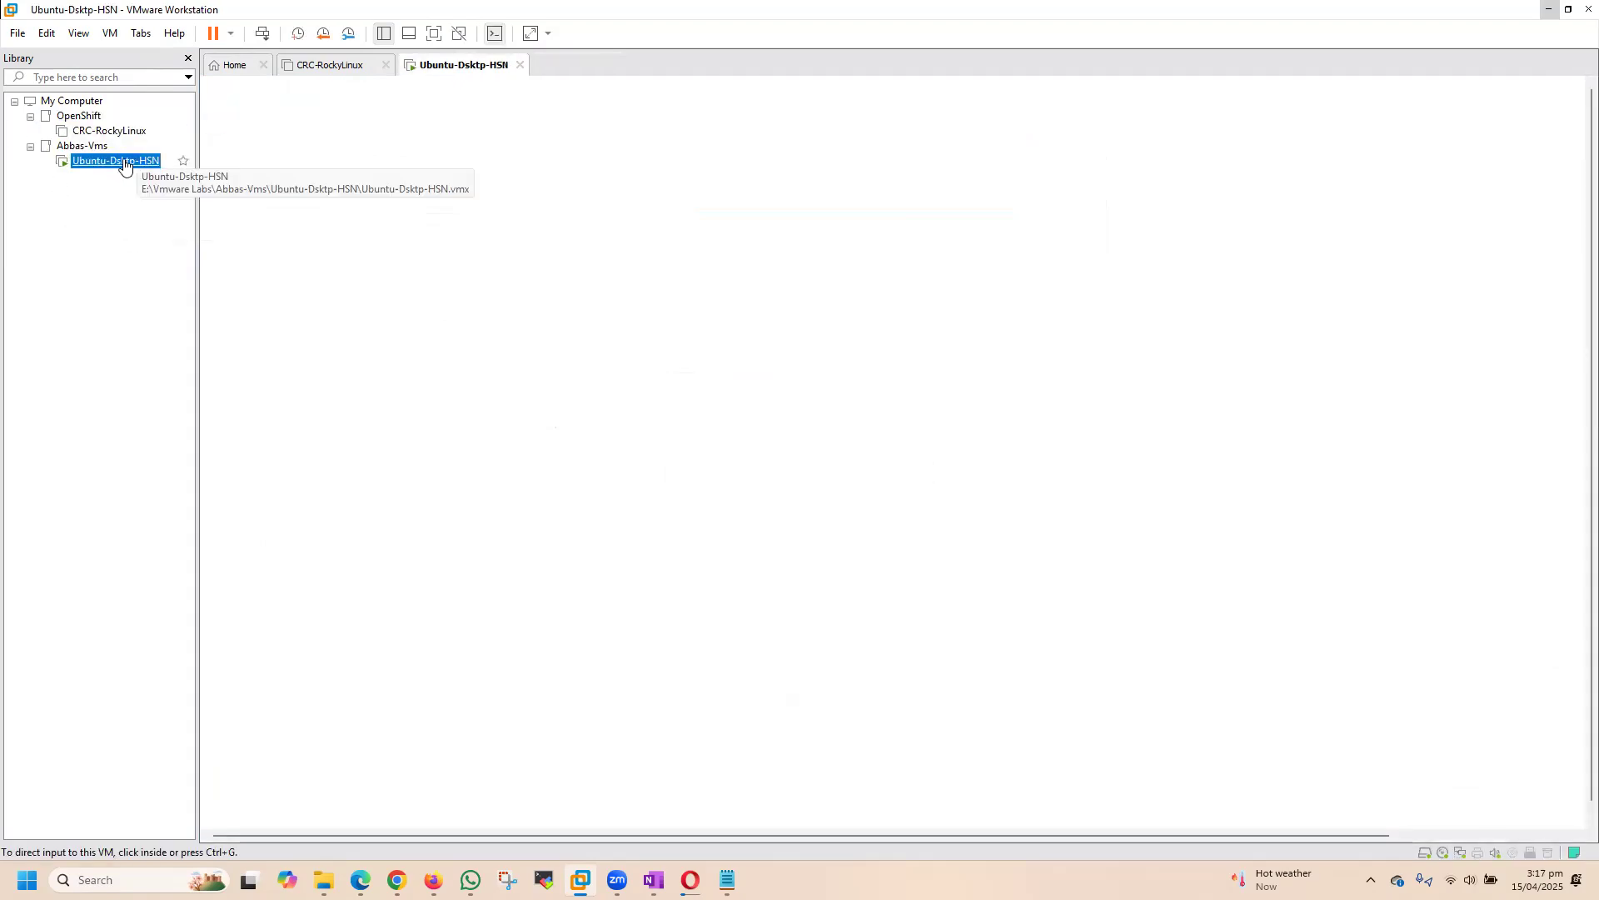
Step: Look into the OpenShift folder, and start a new virtual machine with the typical configuration, a blank hard disk and no installer media
{"action": "left_click", "coordinate": [79, 116]}
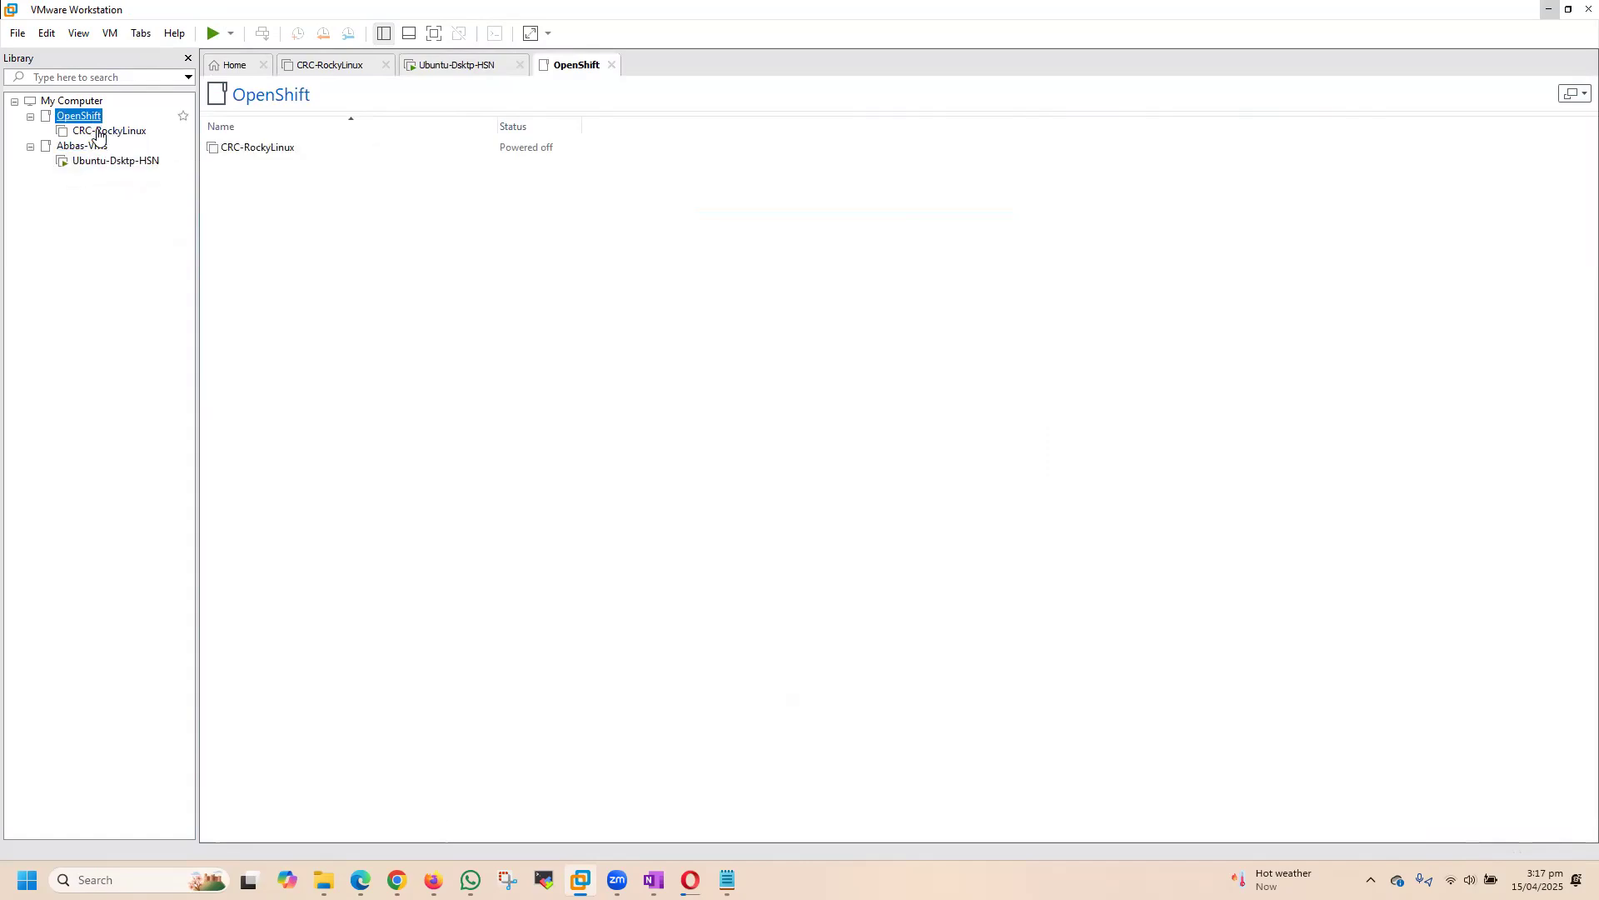
{"action": "left_click", "coordinate": [239, 68]}
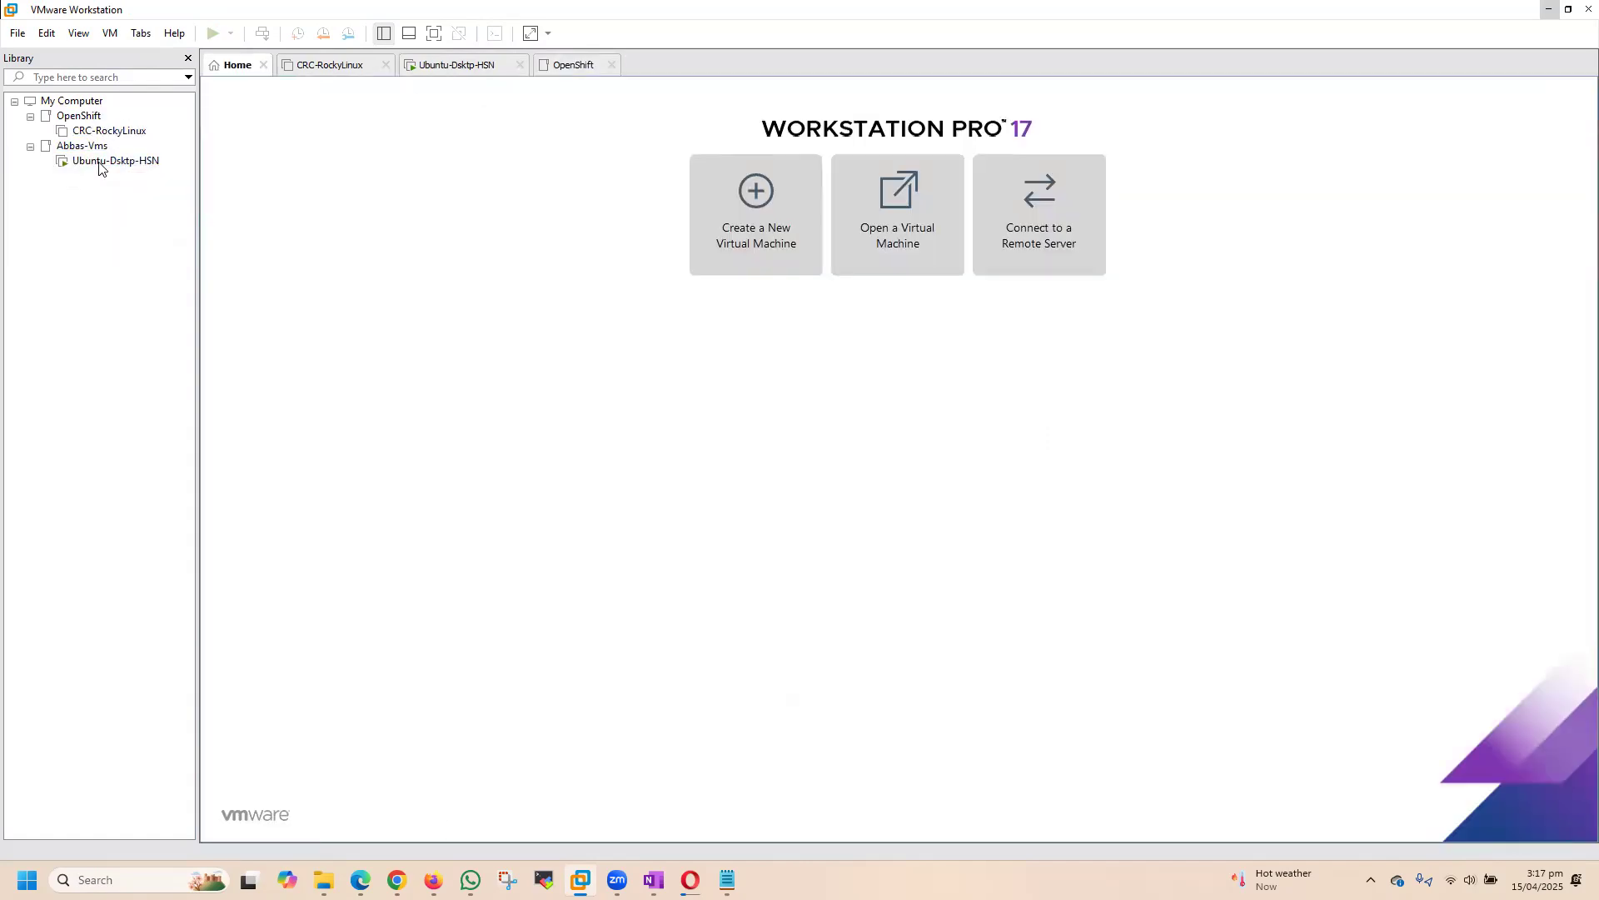
{"action": "left_click", "coordinate": [735, 218]}
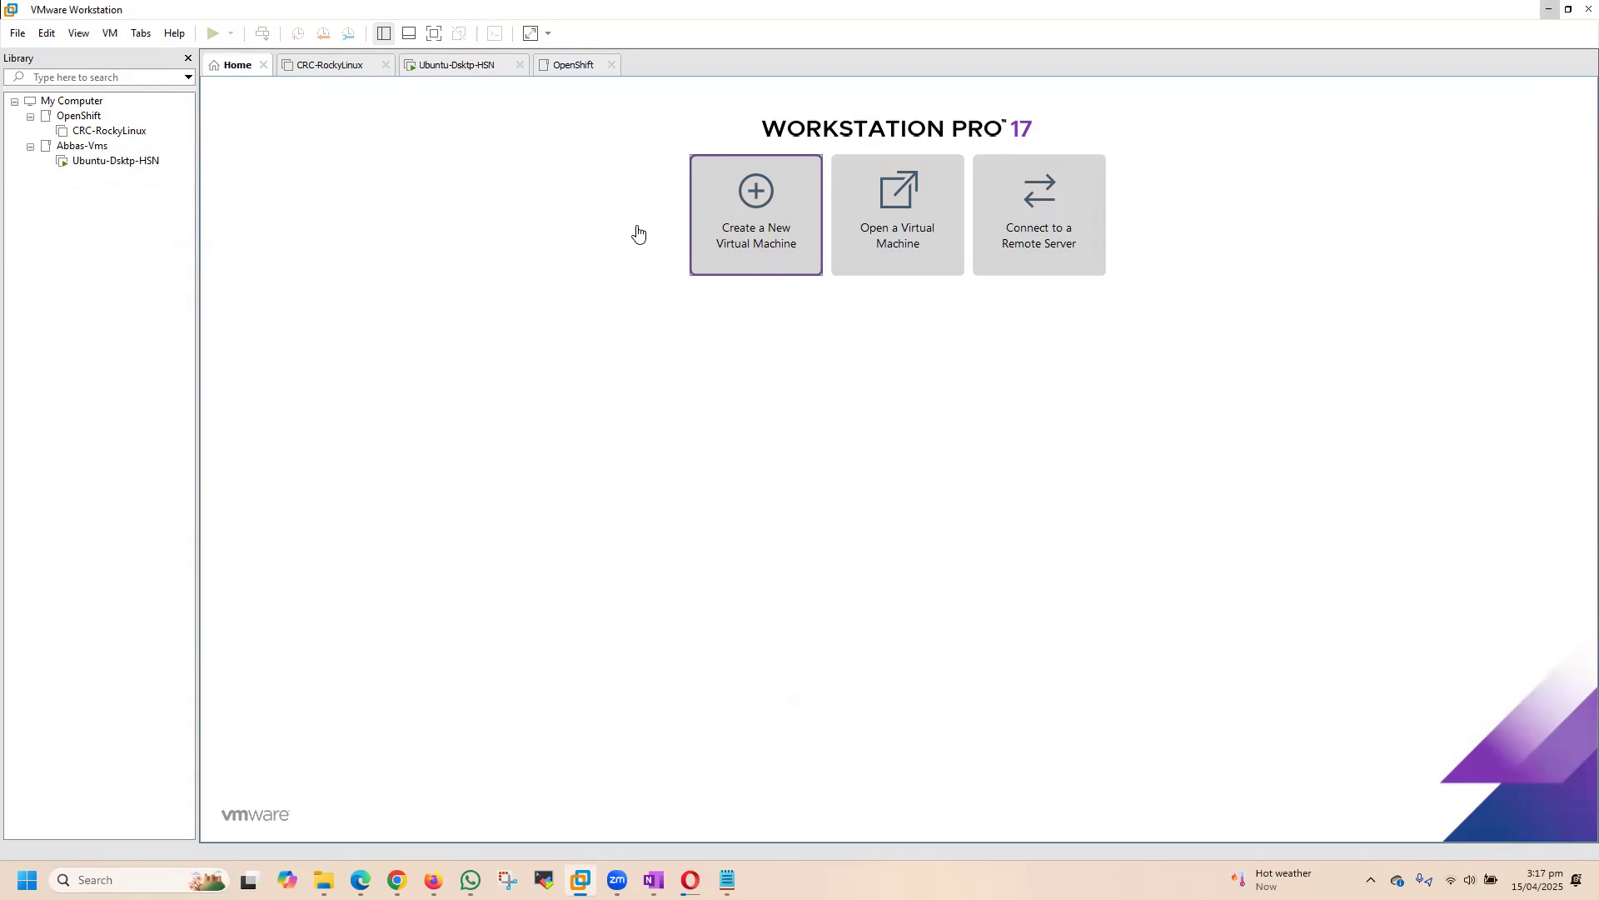
{"action": "left_click_drag", "start_coordinate": [748, 268], "coordinate": [379, 214]}
{"action": "left_click", "coordinate": [437, 555]}
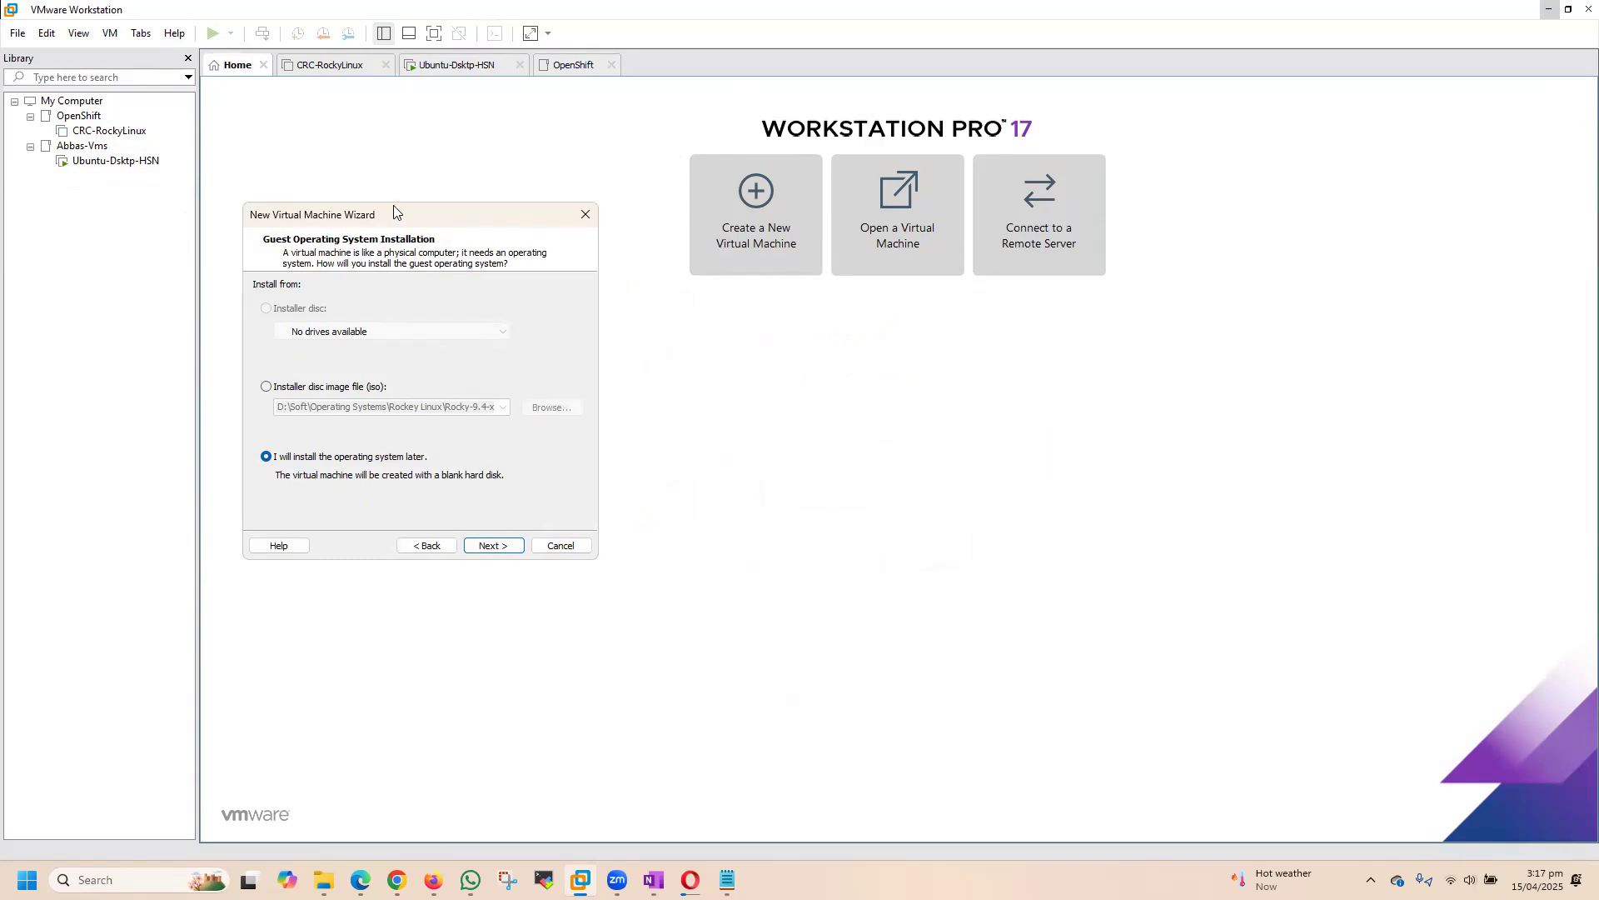
{"action": "left_click_drag", "start_coordinate": [393, 209], "coordinate": [387, 180]}
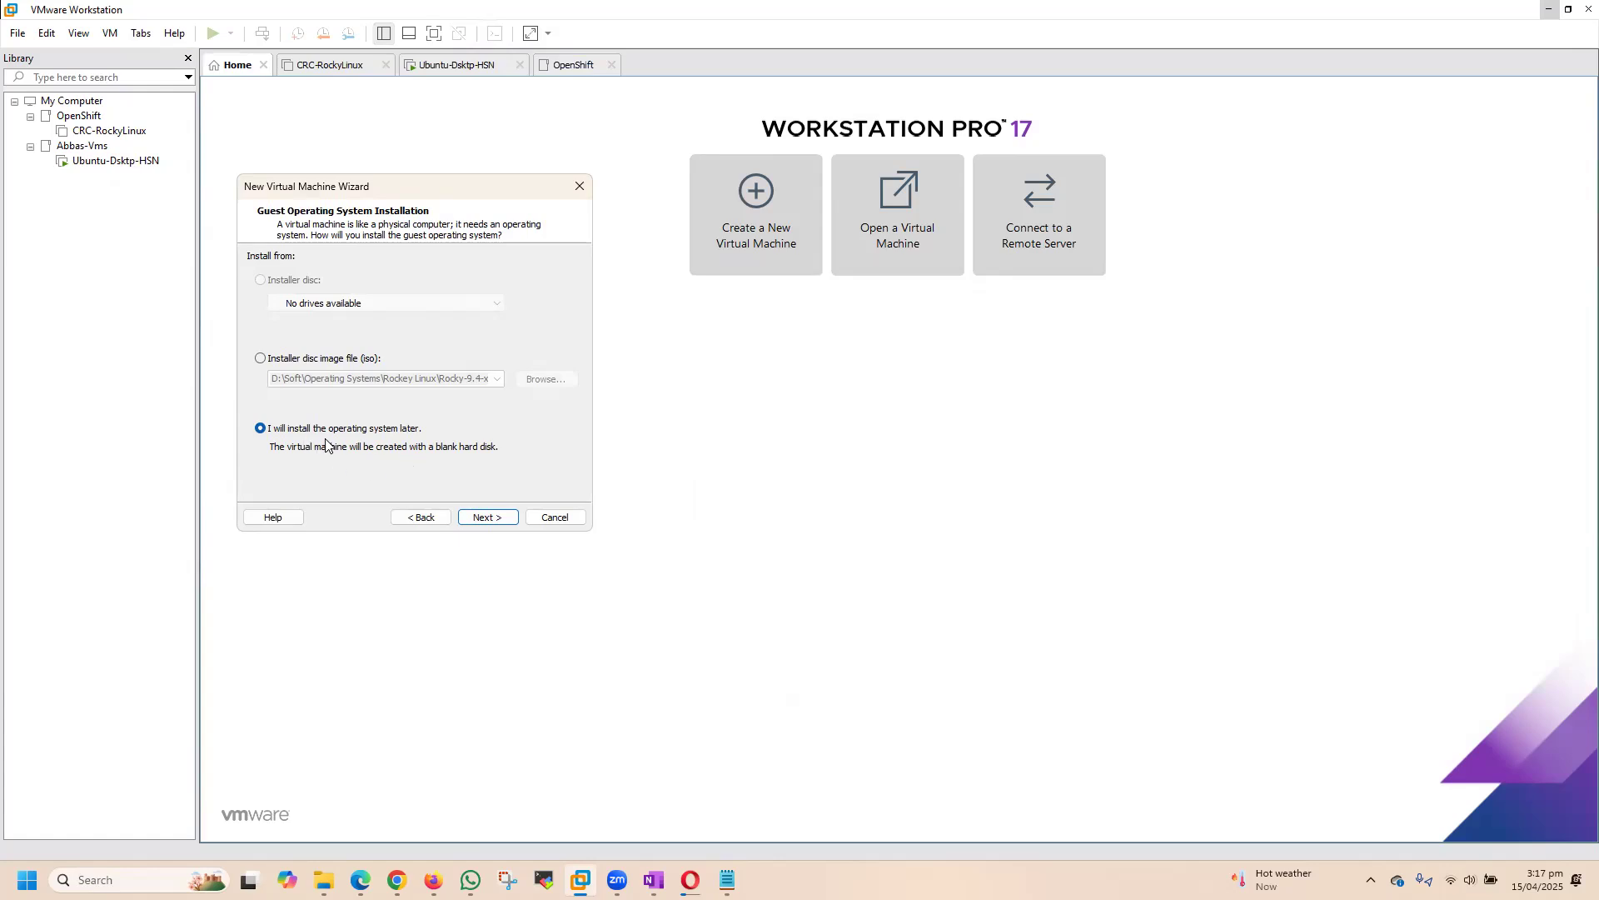
{"action": "left_click_drag", "start_coordinate": [356, 184], "coordinate": [422, 158]}
{"action": "left_click", "coordinate": [506, 488]}
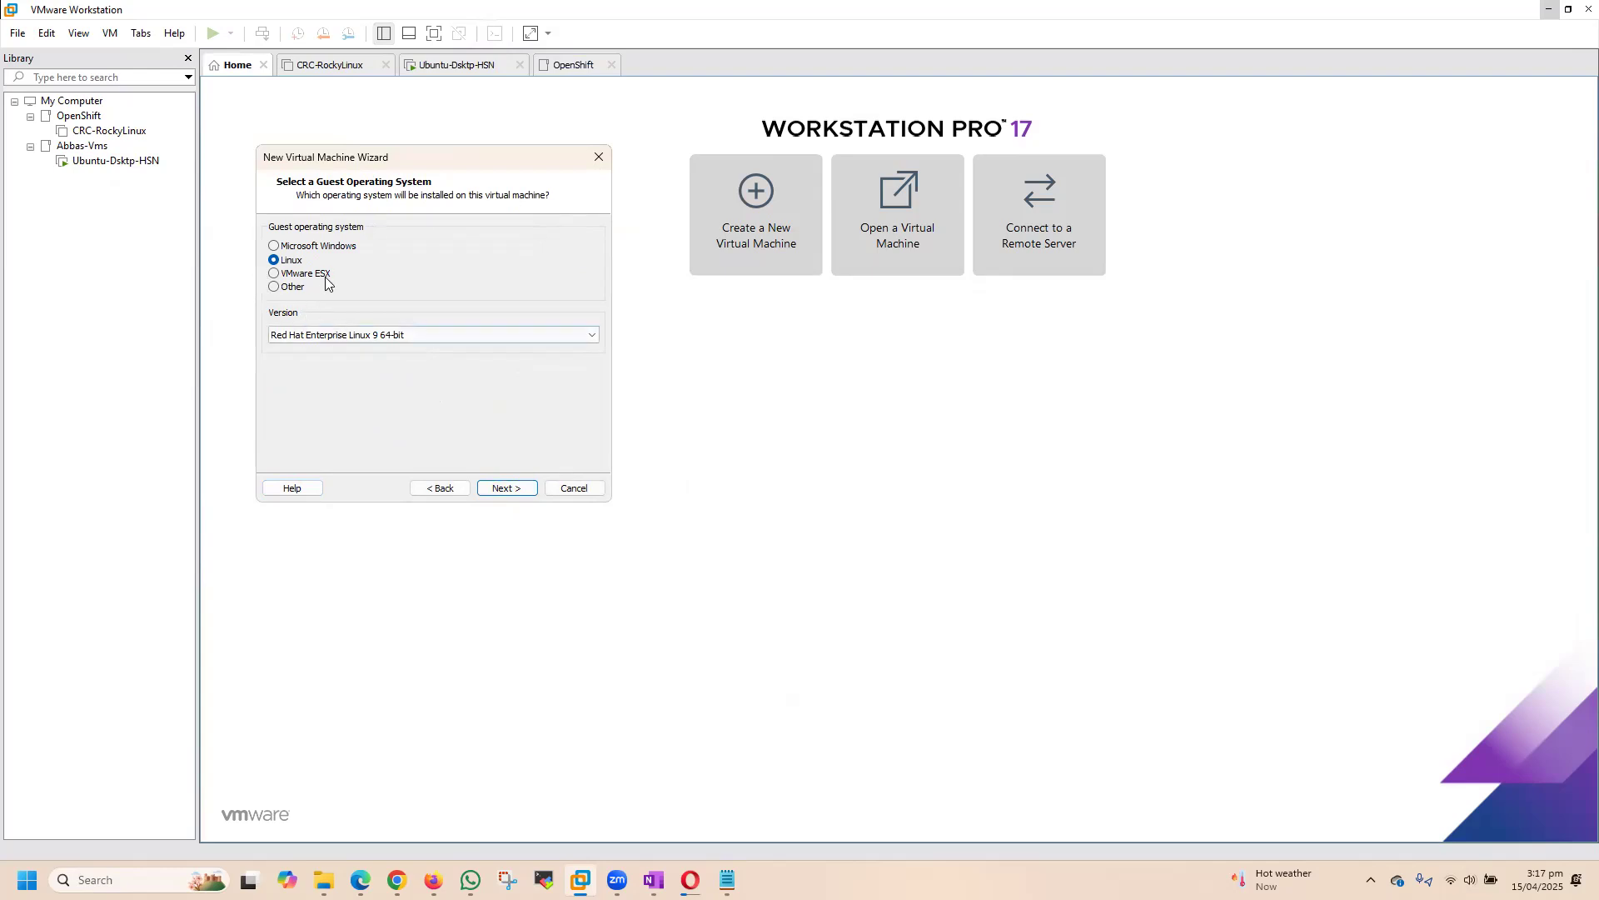
Step: Keep Linux as the guest operating system with version Red Hat Enterprise Linux 9 64-bit
{"action": "left_click", "coordinate": [347, 343]}
{"action": "left_click", "coordinate": [353, 340]}
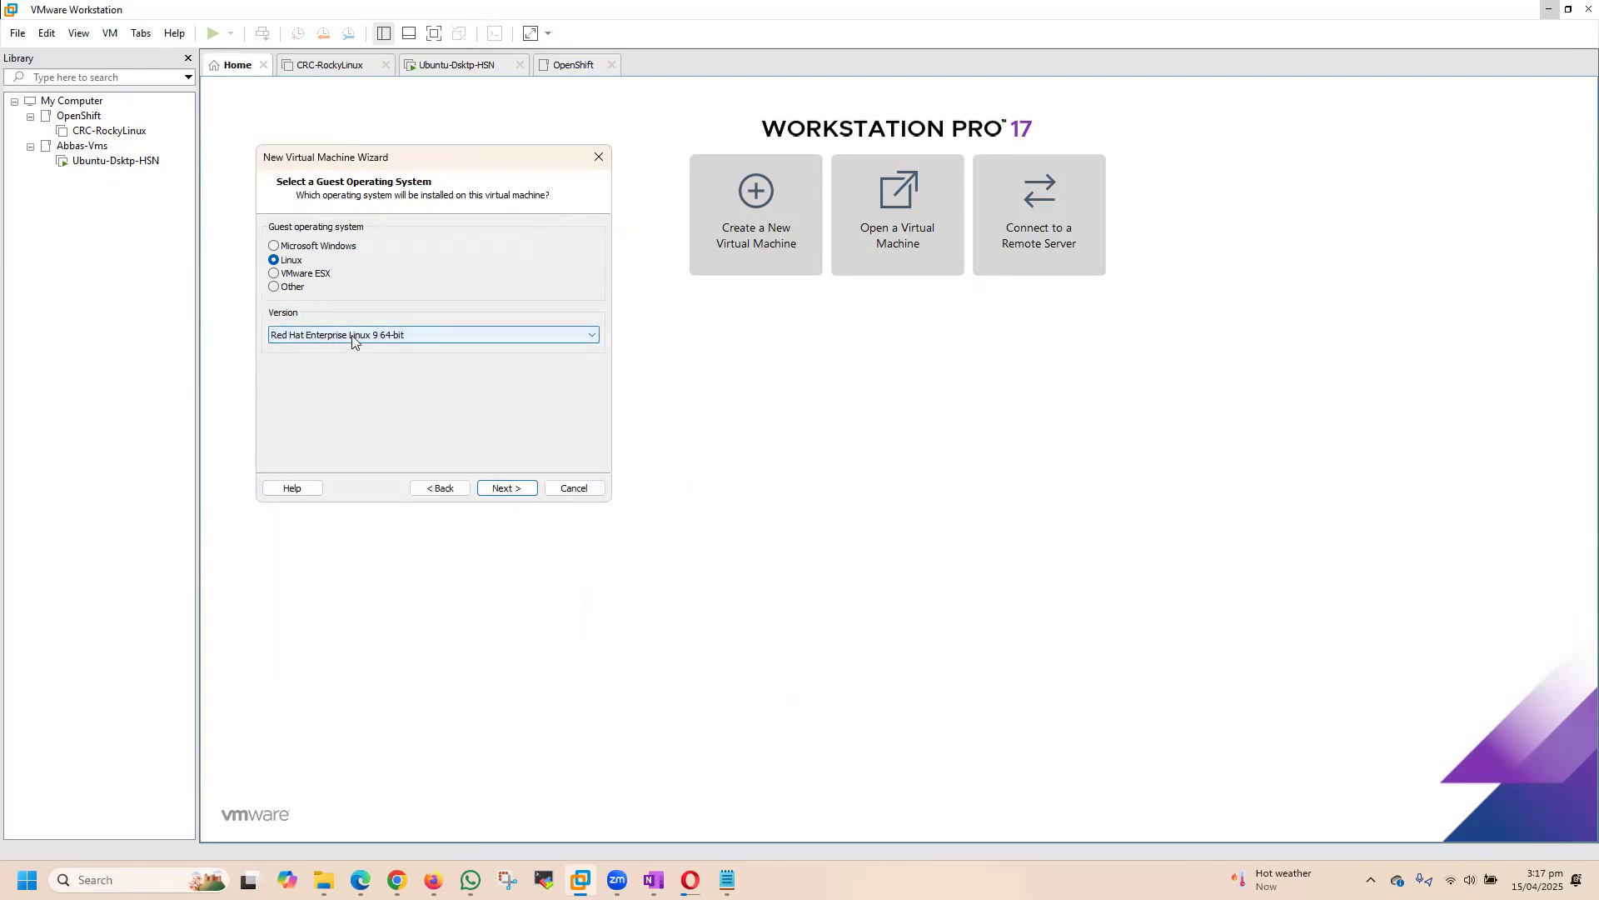
{"action": "left_click", "coordinate": [507, 489]}
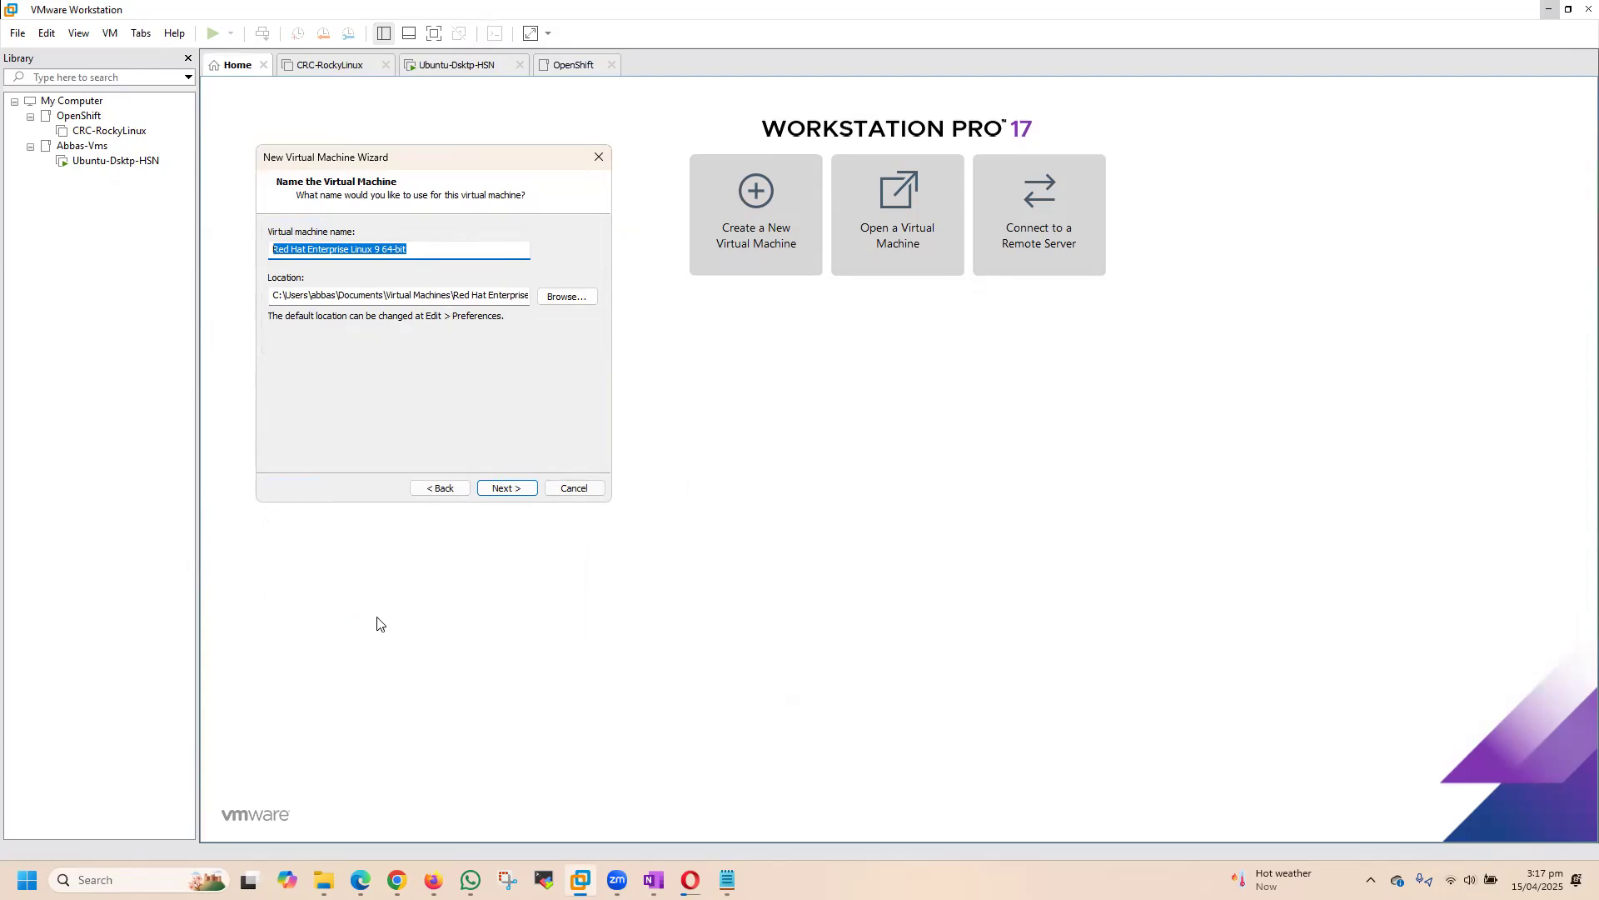
Step: Switch to File Explorer and create a folder named SNO-41638 inside Vmware Labs on the E: drive
{"action": "left_click_drag", "start_coordinate": [273, 293], "coordinate": [232, 309]}
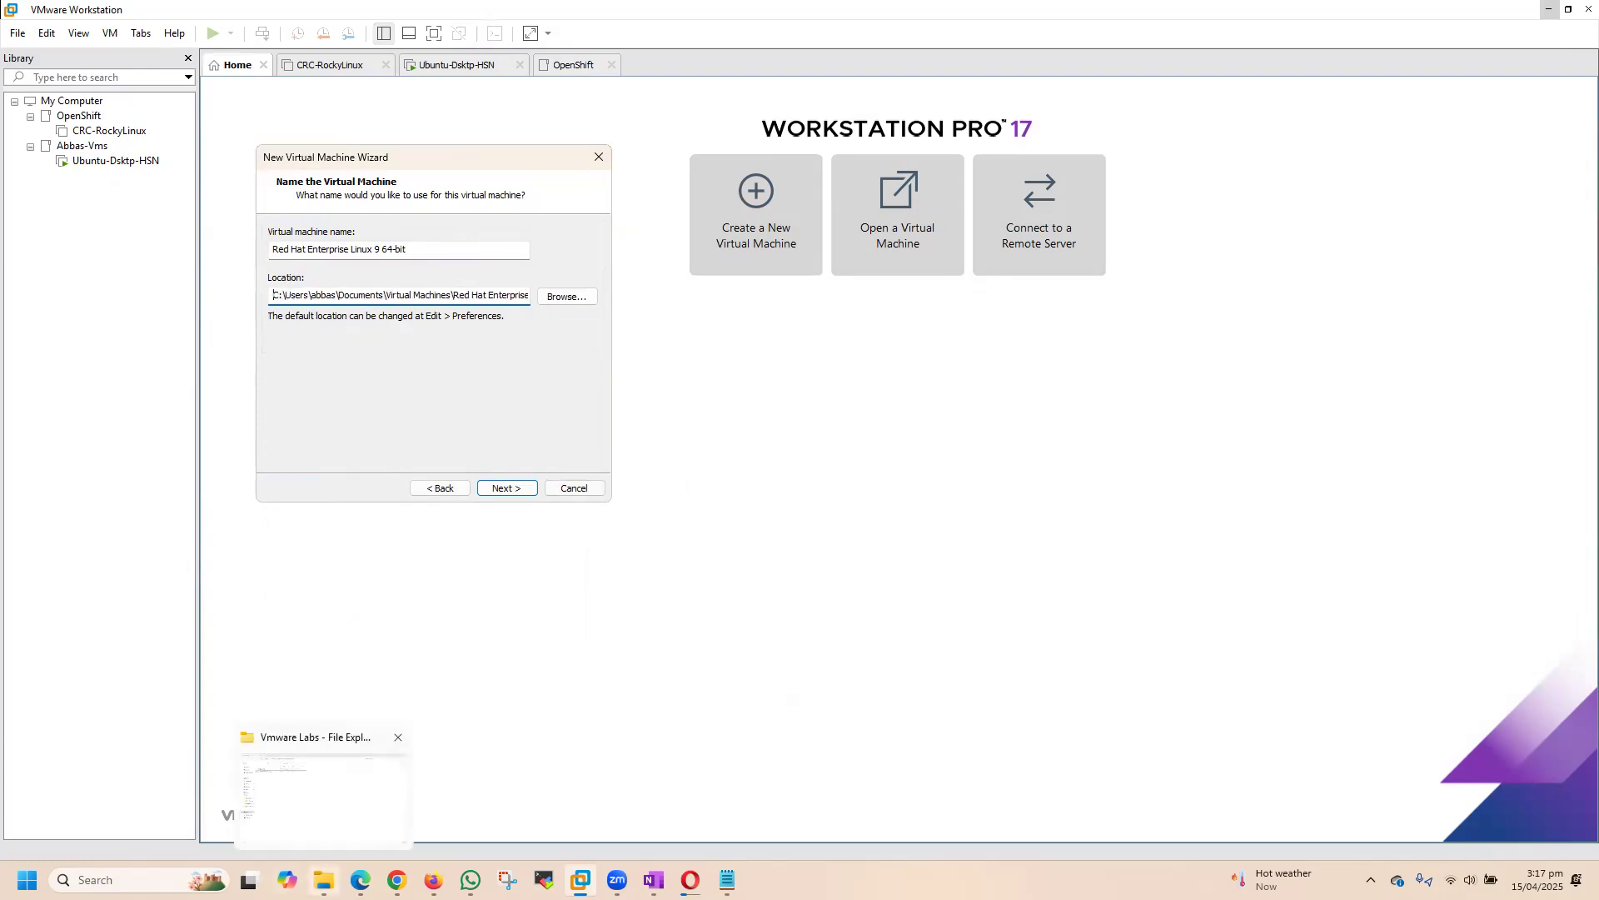
{"action": "left_click", "coordinate": [324, 880]}
{"action": "right_click", "coordinate": [266, 317]}
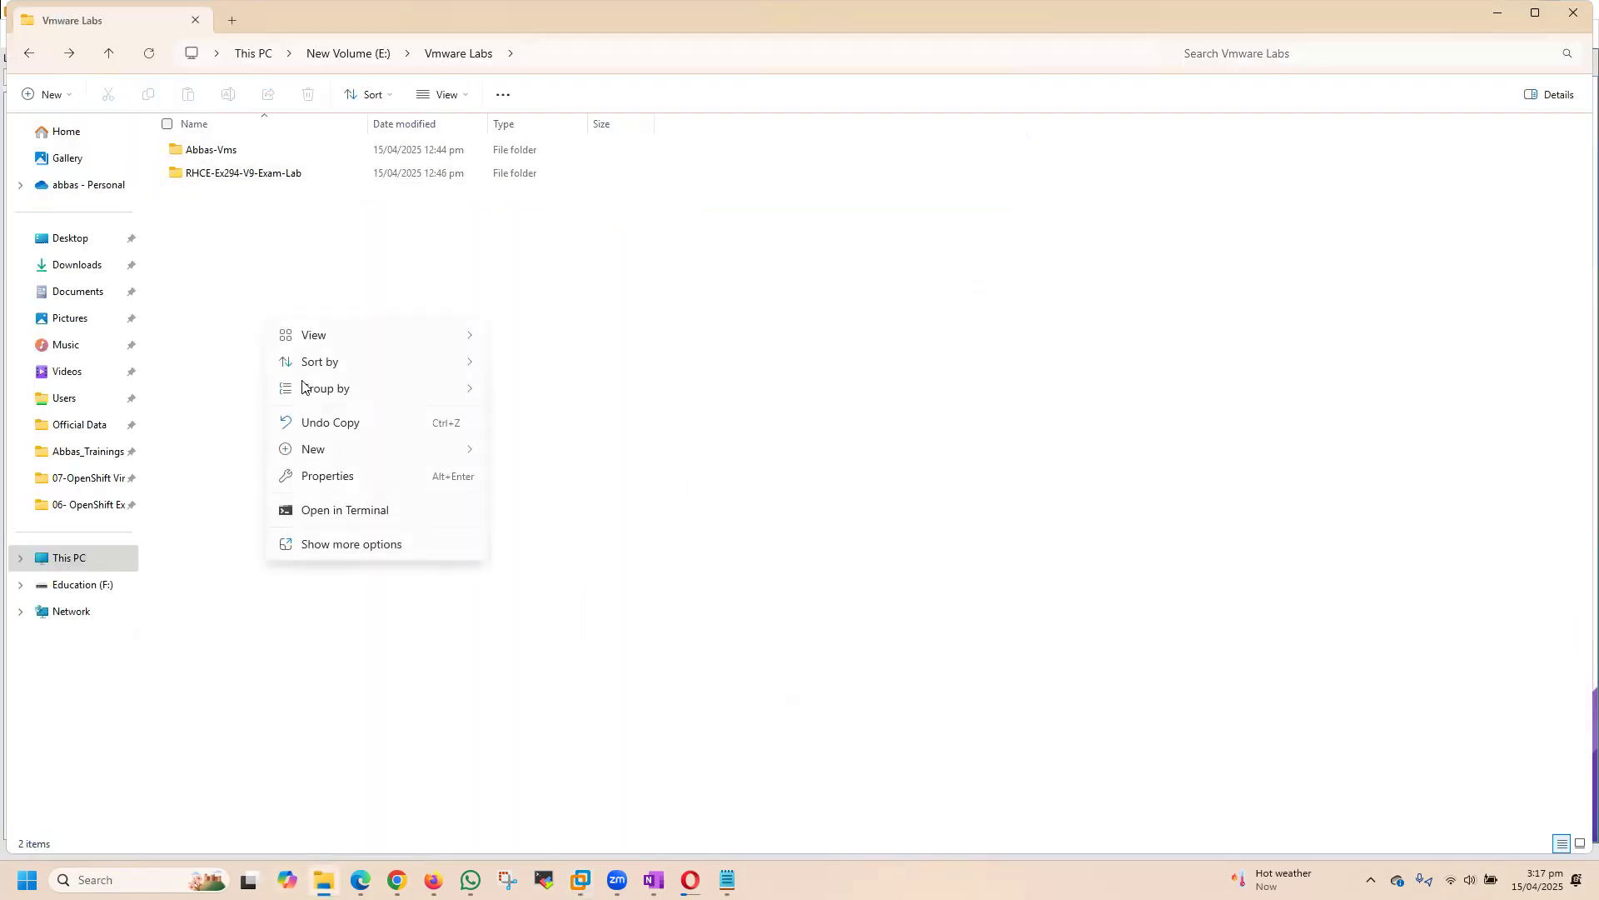
{"action": "left_click", "coordinate": [360, 545]}
{"action": "mouse_move", "coordinate": [361, 518]}
{"action": "left_click", "coordinate": [528, 520]}
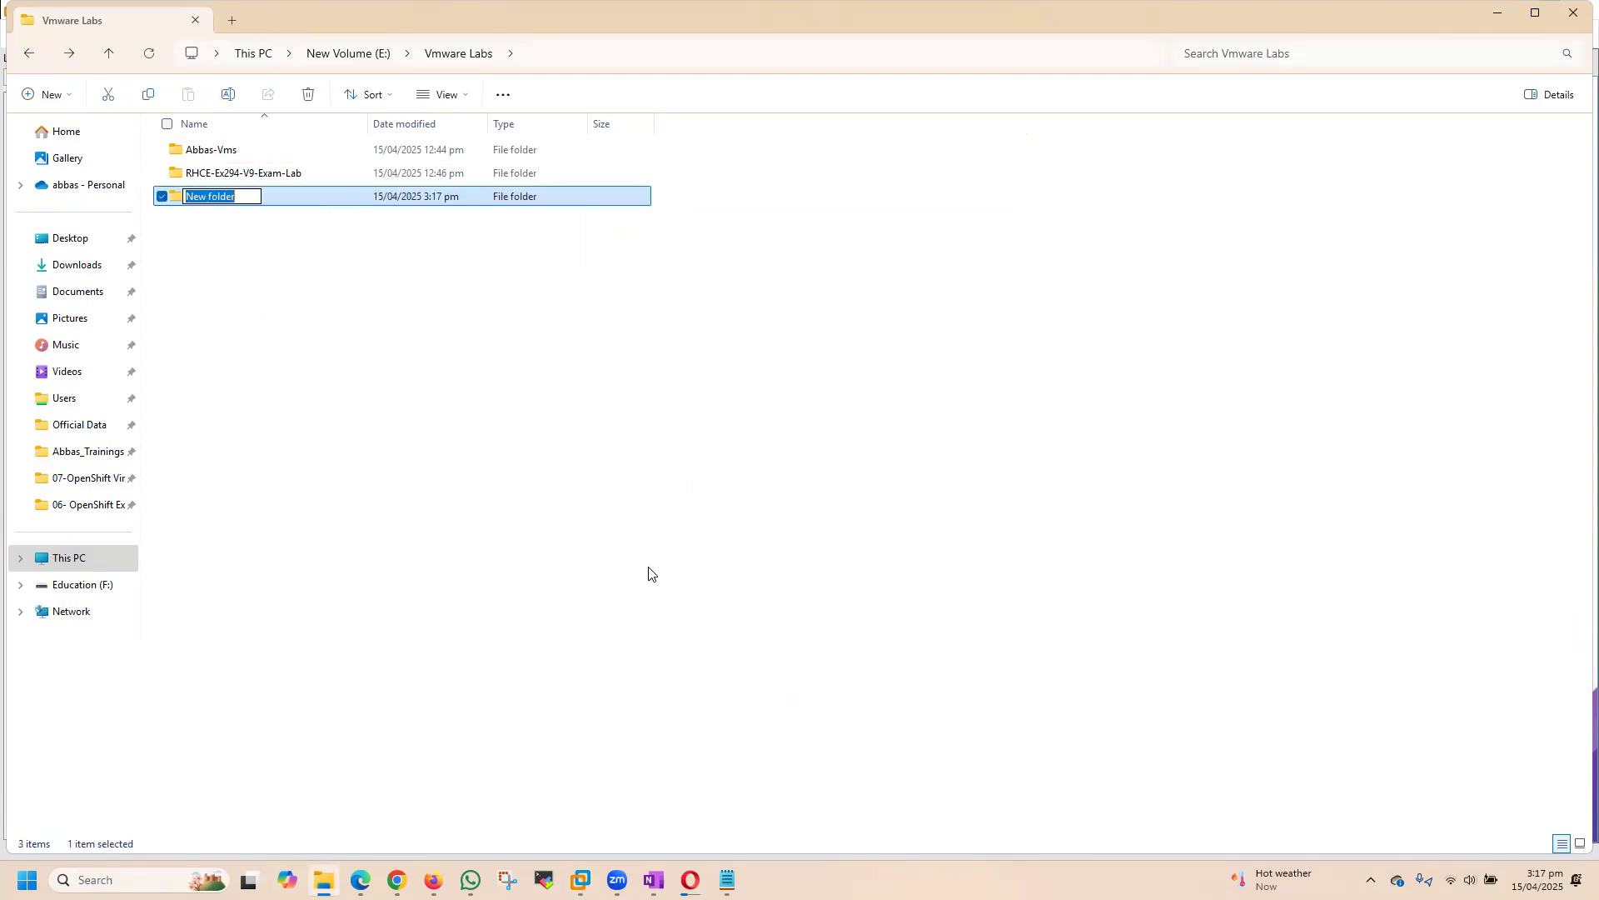
{"action": "type", "text": "SNO"}
{"action": "type", "text": "-41638"}
{"action": "key", "text": "Return"}
Step: Copy the SNO-41638 folder's path and set the new virtual machine's location to E:\Vmware Labs\SNO-41638
{"action": "double_click", "coordinate": [215, 203]}
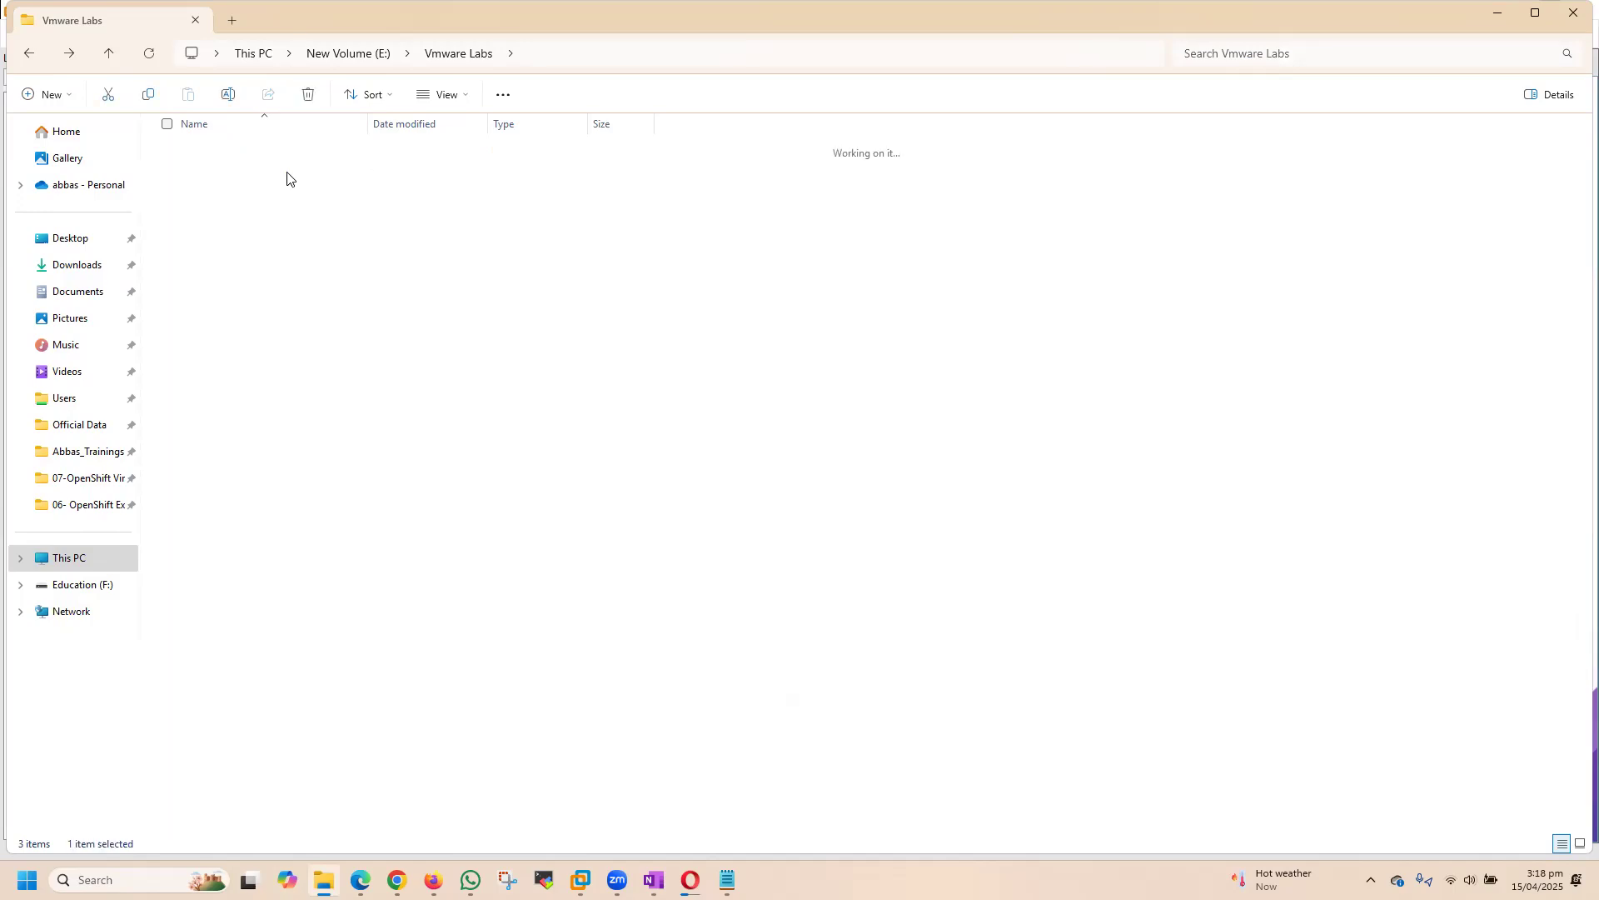
{"action": "left_click", "coordinate": [673, 56]}
{"action": "key", "text": "ctrl+c"}
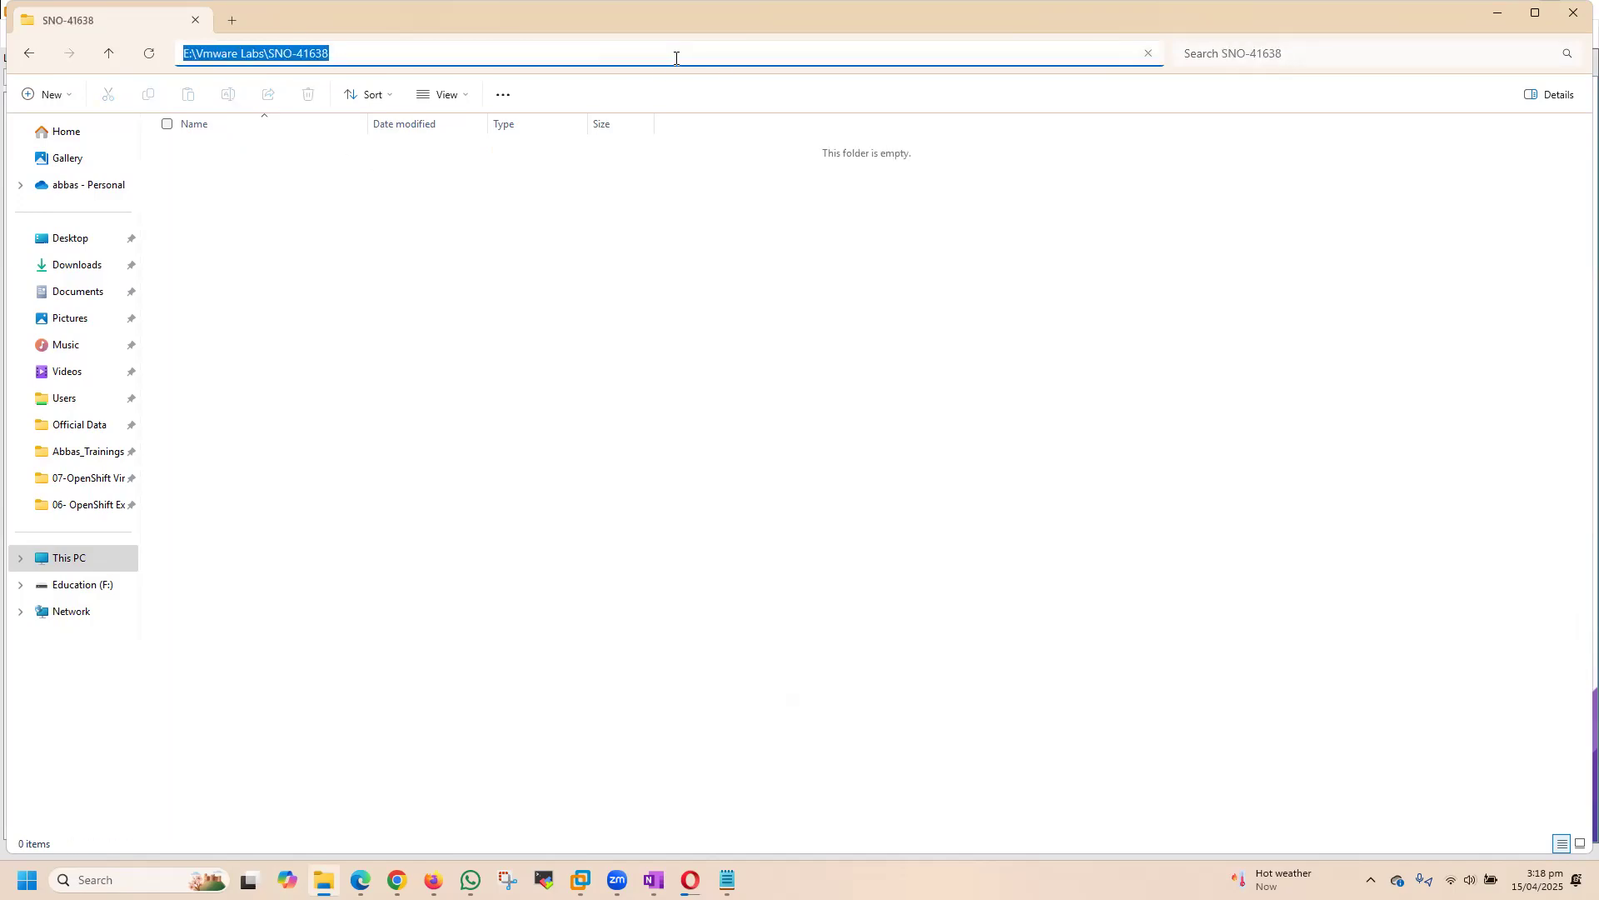
{"action": "left_click", "coordinate": [692, 773]}
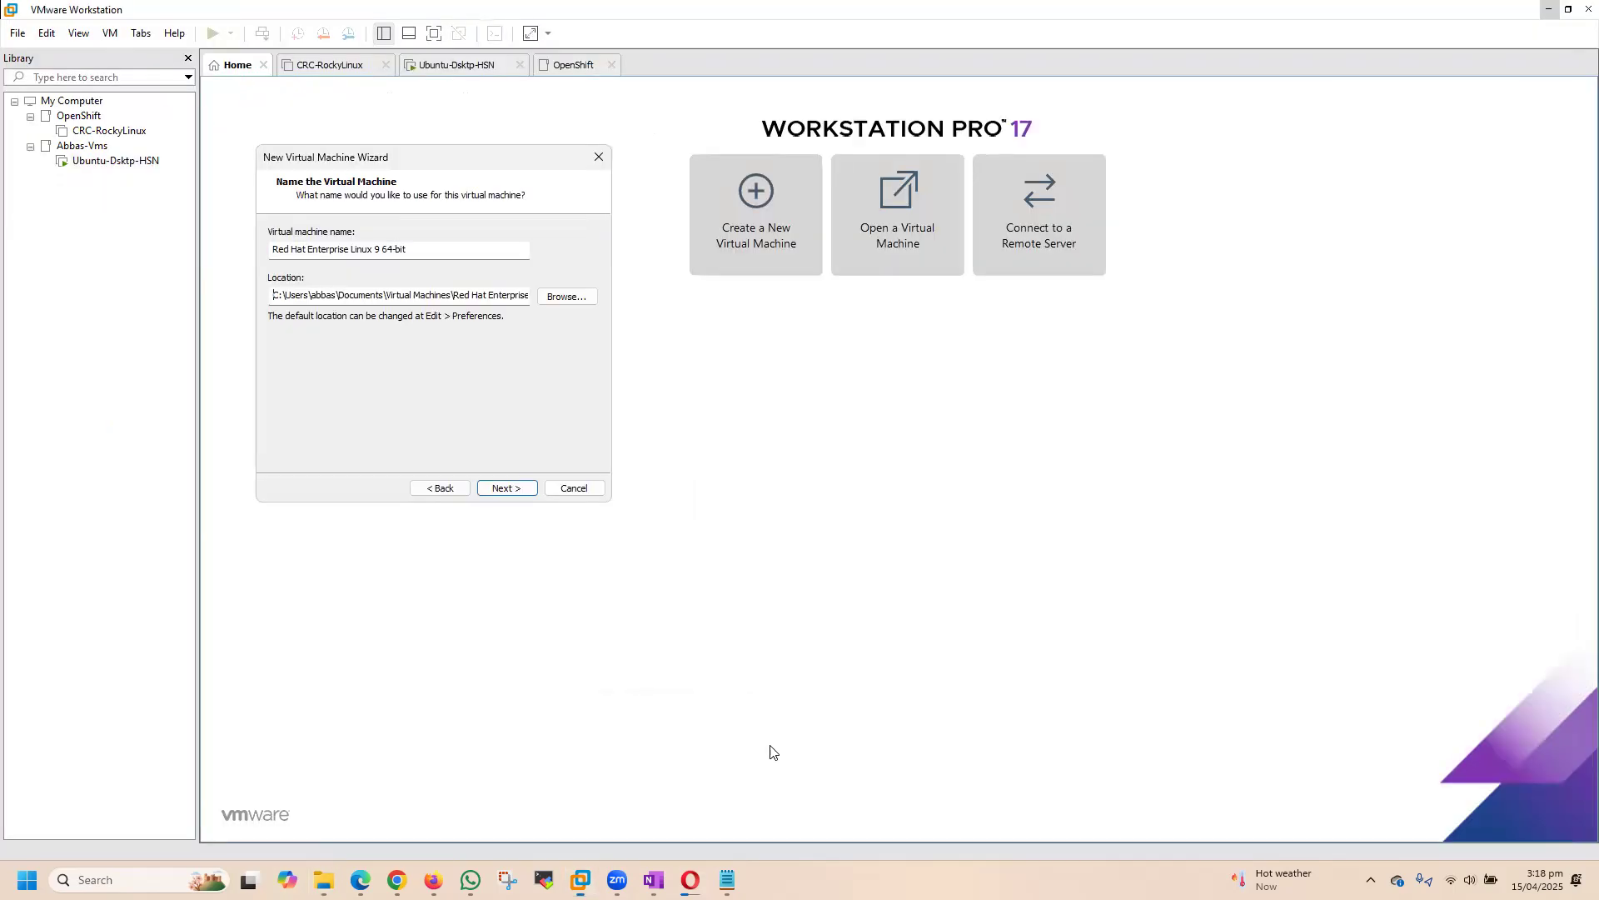
{"action": "left_click_drag", "start_coordinate": [270, 296], "coordinate": [717, 300]}
{"action": "key", "text": "ctrl+v"}
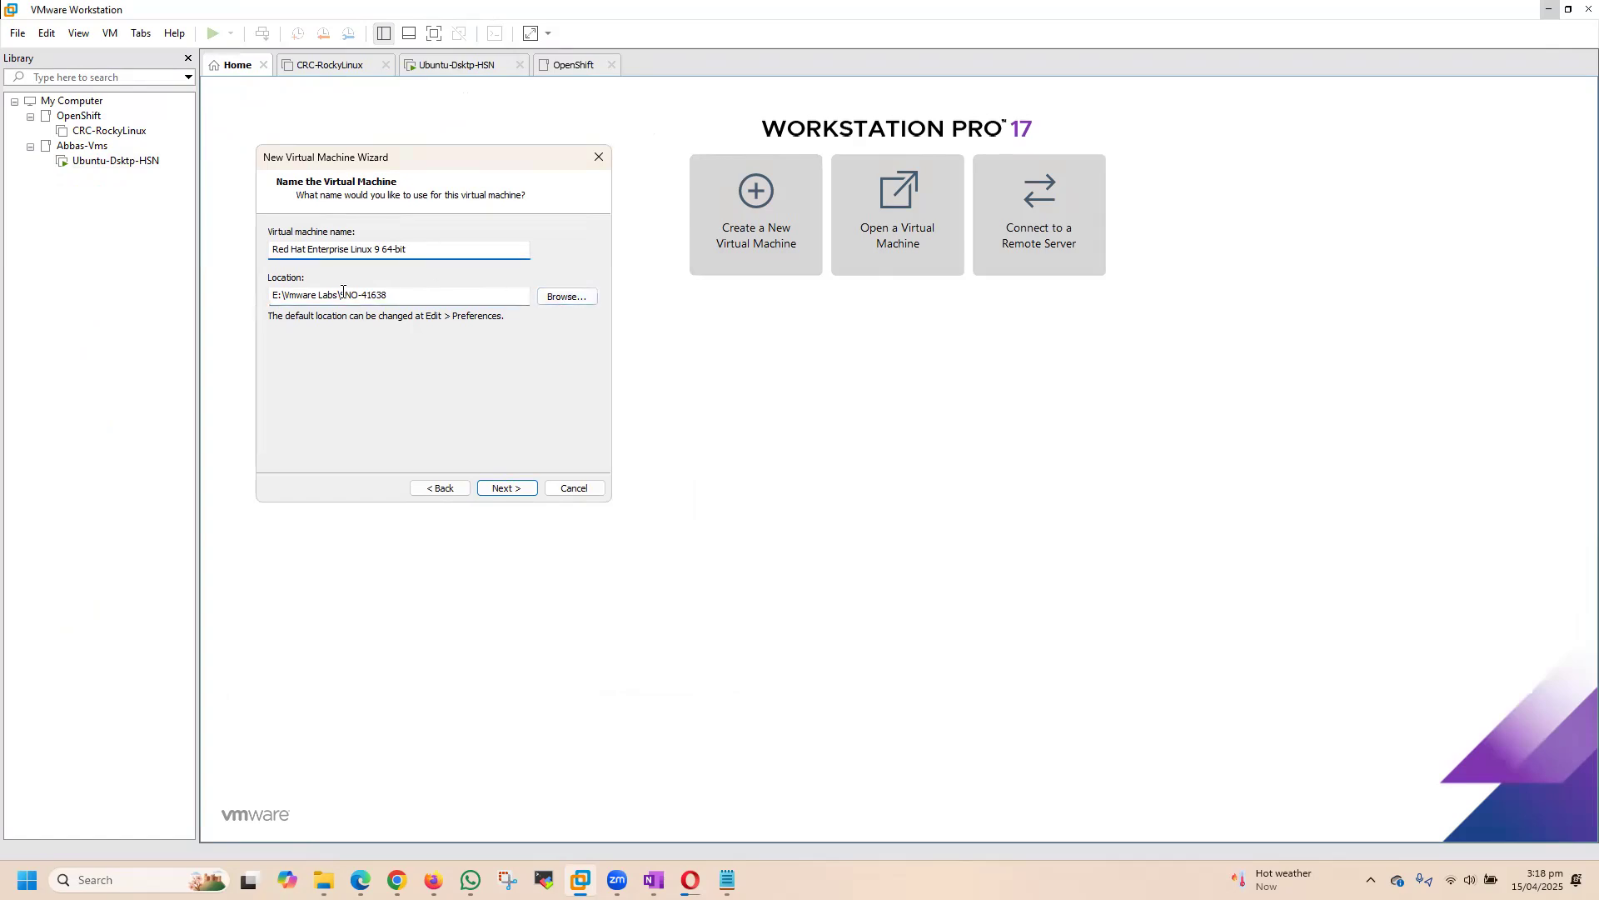
Step: Name the virtual machine with the prefix OpenShift- before the folder name copied from the location, and continue to the disk capacity settings
{"action": "double_click", "coordinate": [424, 290]}
{"action": "key", "text": "ctrl+c"}
{"action": "left_click_drag", "start_coordinate": [416, 249], "coordinate": [143, 242]}
{"action": "key", "text": "ctrl+v"}
{"action": "left_click_drag", "start_coordinate": [342, 250], "coordinate": [255, 247]}
{"action": "left_click", "coordinate": [364, 246]}
{"action": "left_click", "coordinate": [274, 251]}
{"action": "type", "text": "OpenShift-"}
{"action": "left_click", "coordinate": [431, 250]}
{"action": "left_click", "coordinate": [507, 488]}
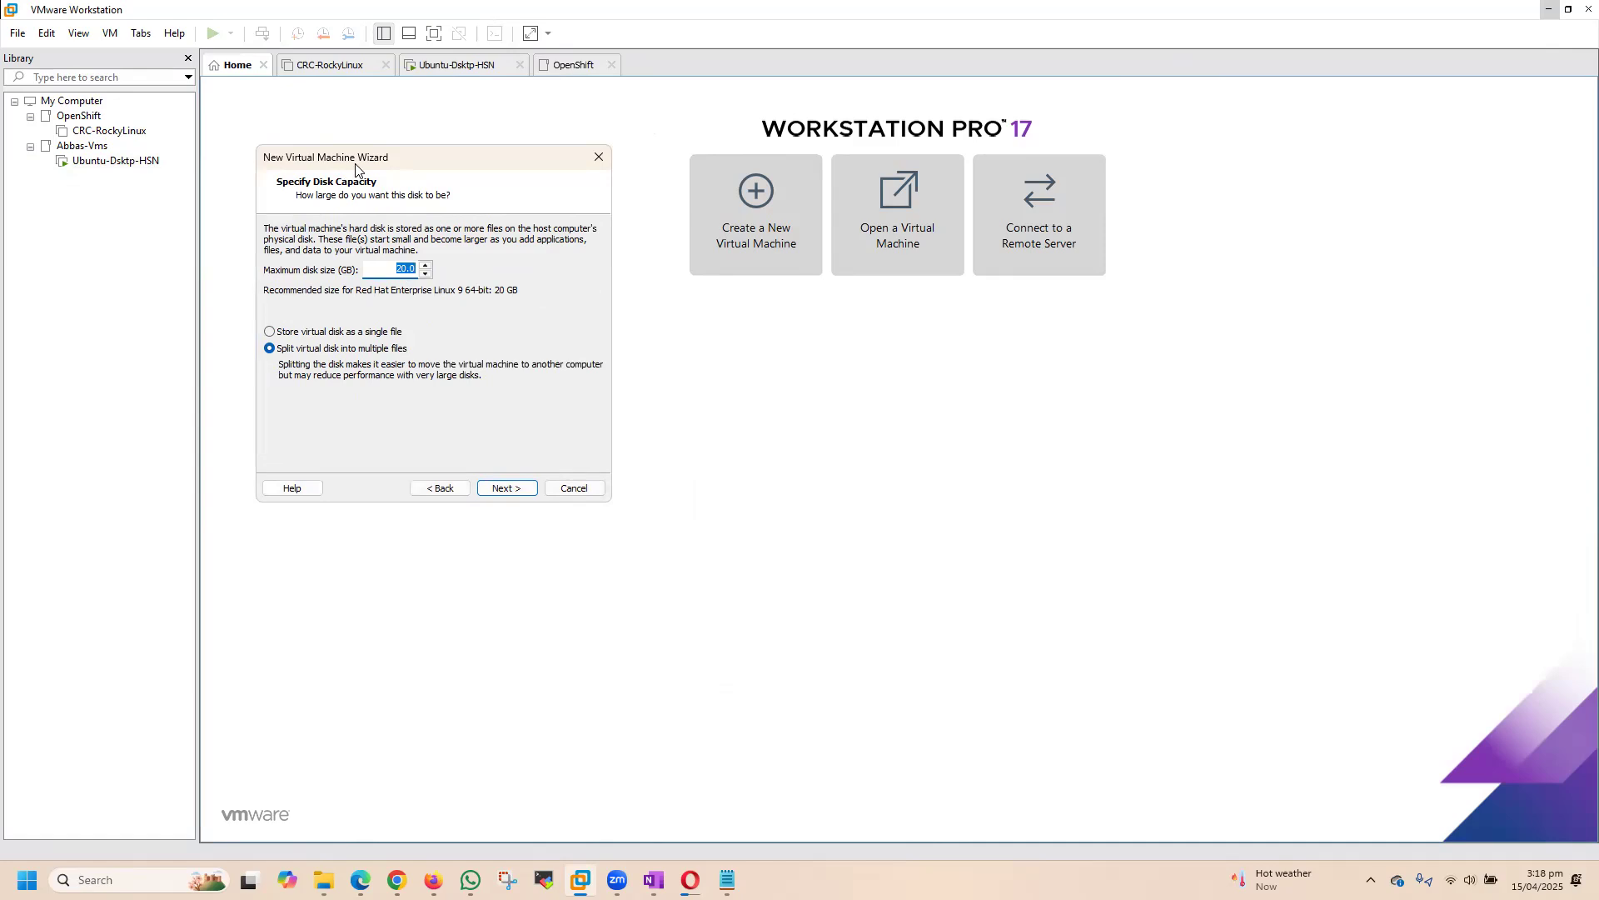
{"action": "left_click_drag", "start_coordinate": [370, 165], "coordinate": [374, 168]}
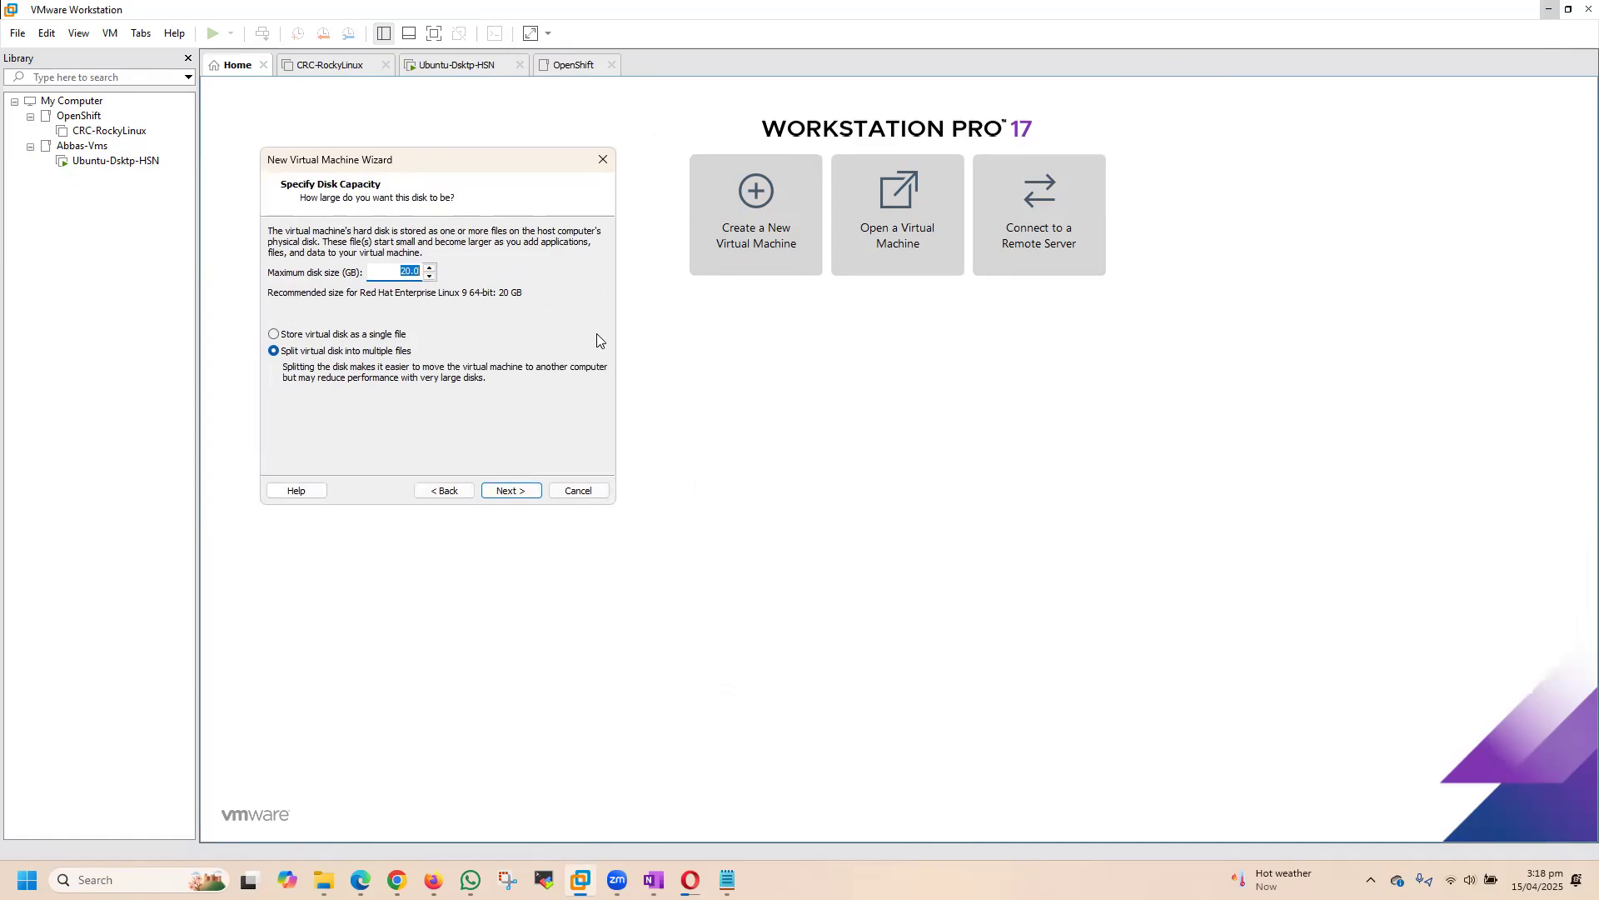
Step: Set the maximum disk size to 200 GB and customize the hardware with about 39.4 GB (40344 MB) of memory
{"action": "type", "text": "200"}
{"action": "left_click", "coordinate": [511, 491]}
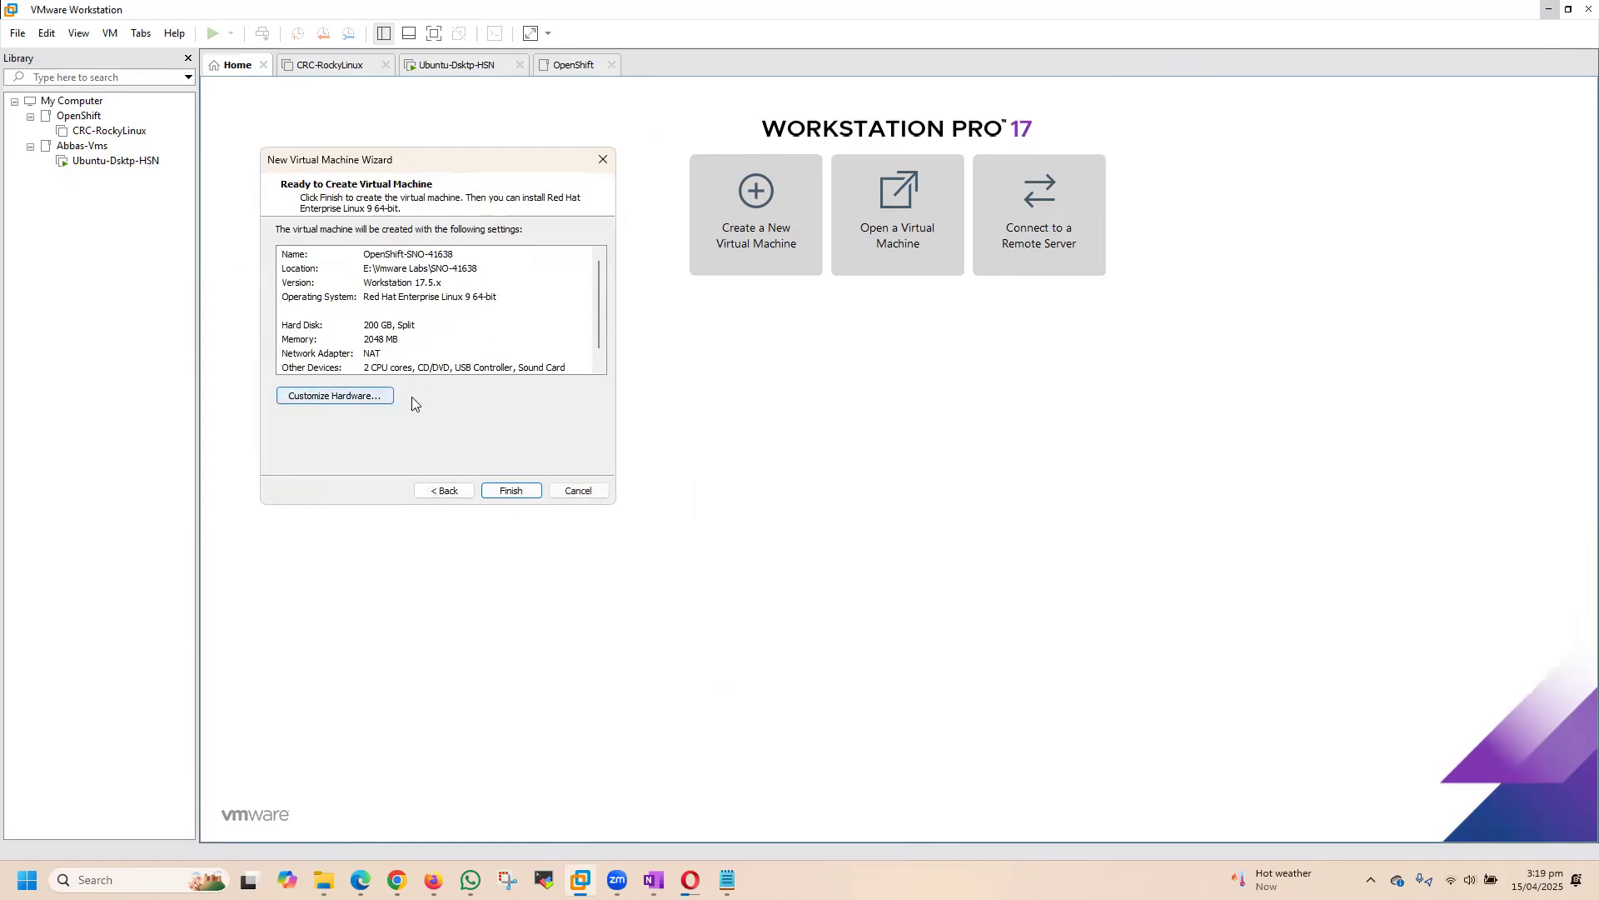
{"action": "left_click", "coordinate": [341, 395]}
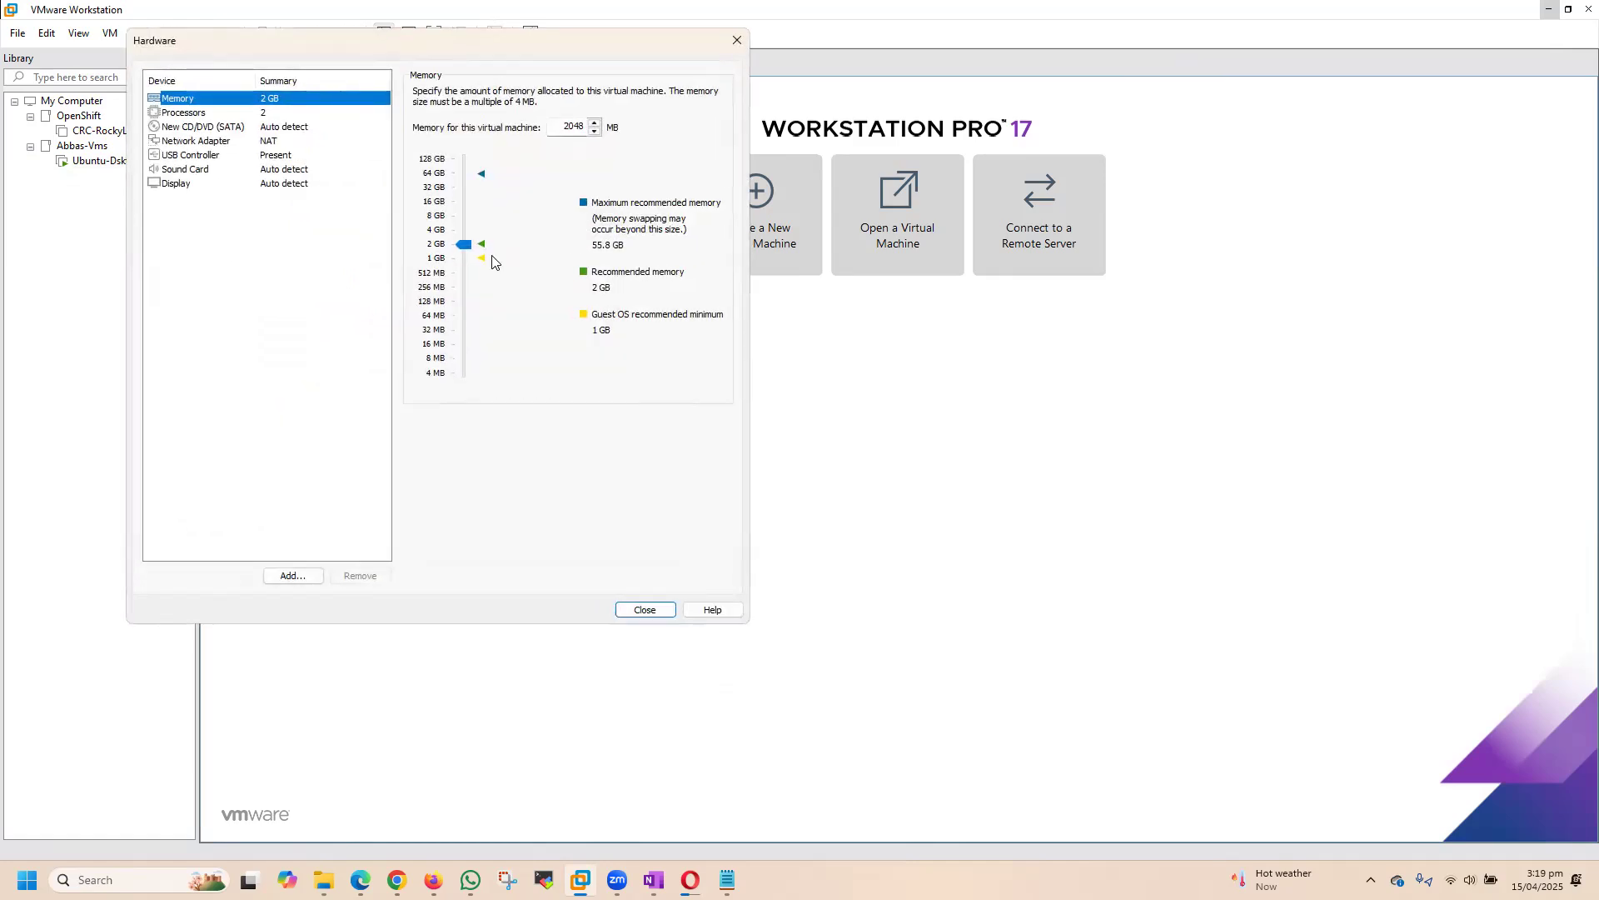
{"action": "mouse_move", "coordinate": [466, 249]}
{"action": "left_mouse_down"}
{"action": "mouse_move", "coordinate": [472, 263]}
{"action": "mouse_move", "coordinate": [465, 248]}
{"action": "left_mouse_up"}
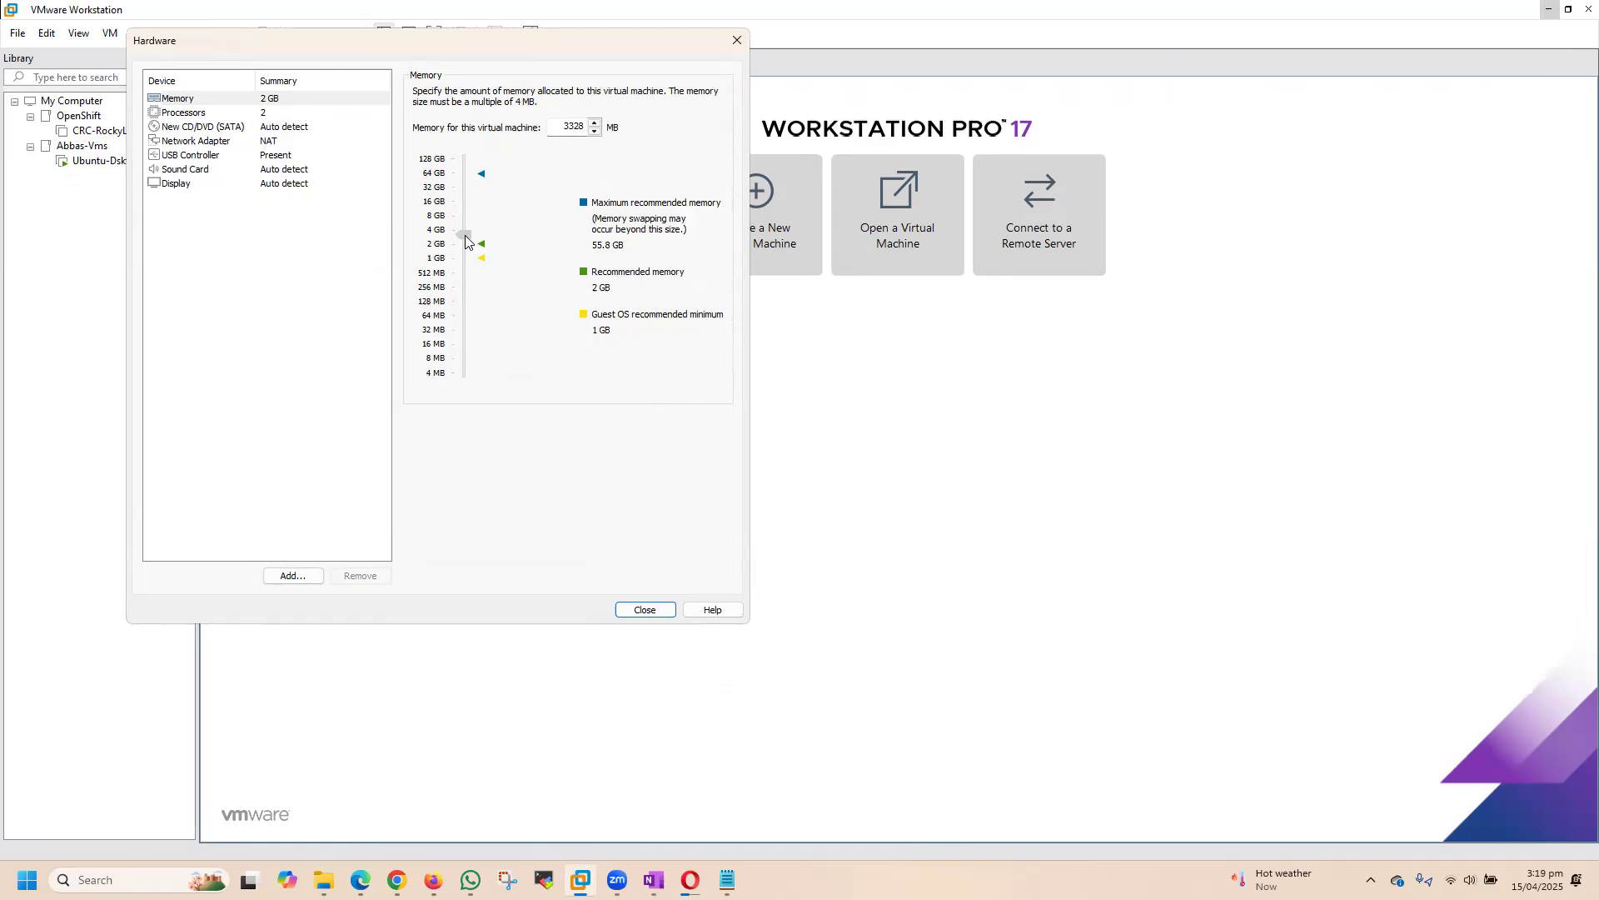
{"action": "left_click_drag", "start_coordinate": [465, 238], "coordinate": [463, 190]}
Step: Give the virtual machine 2 processors with 4 cores each and enable VT-x/EPT, CPU performance counter and IOMMU virtualization
{"action": "left_click", "coordinate": [182, 113]}
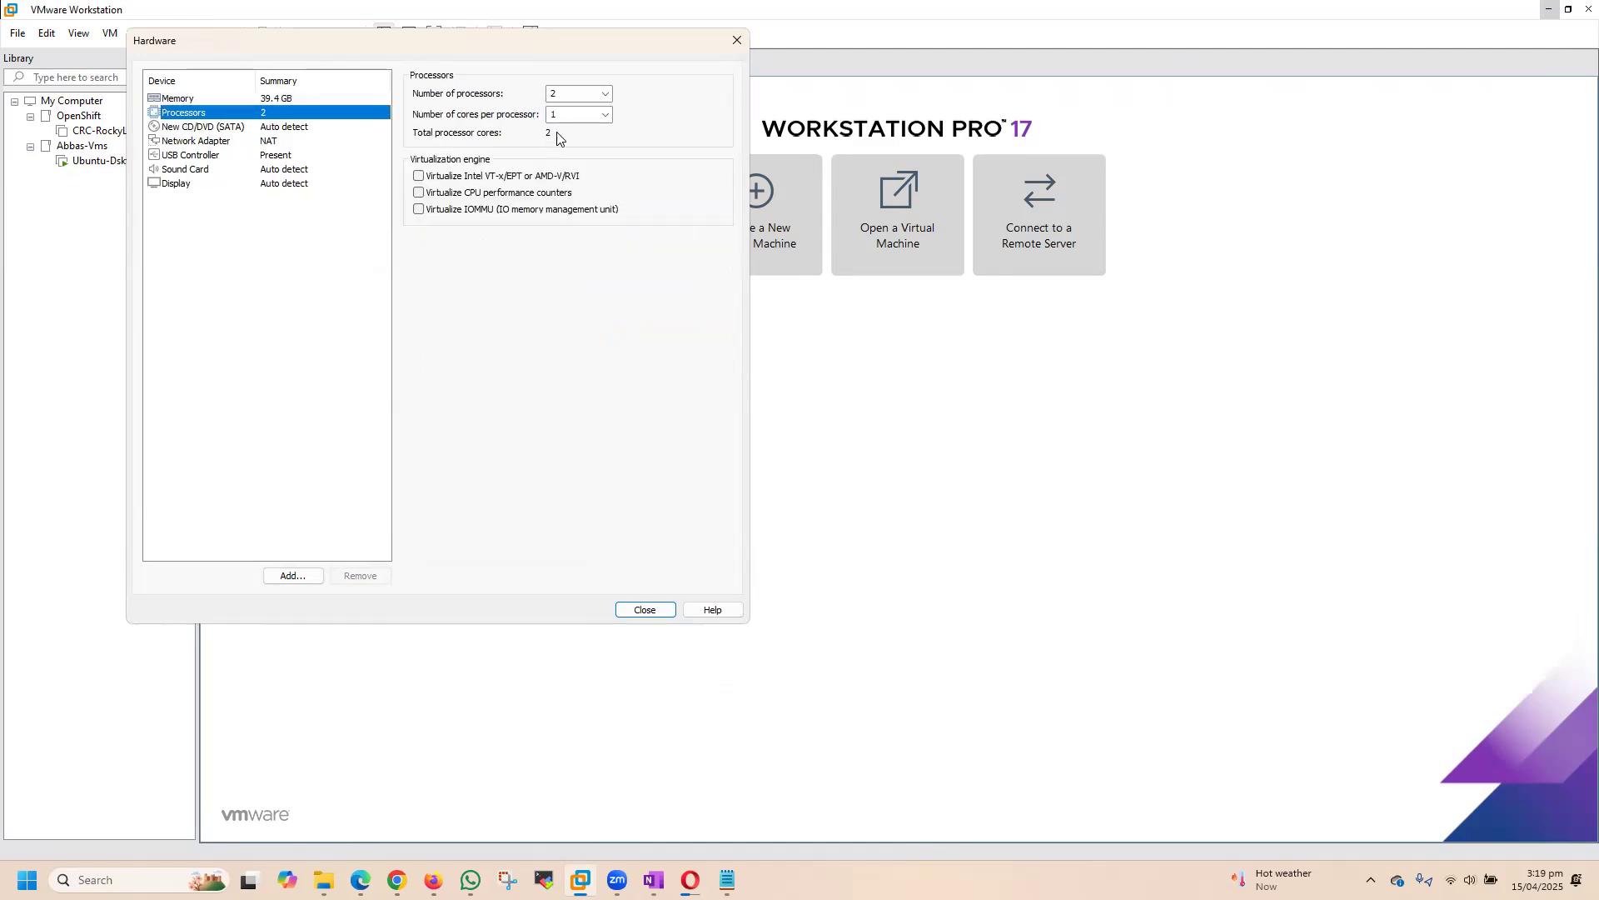
{"action": "left_click", "coordinate": [599, 102]}
{"action": "left_click", "coordinate": [599, 99]}
{"action": "left_click", "coordinate": [600, 117]}
{"action": "left_click", "coordinate": [575, 163]}
{"action": "left_click", "coordinate": [419, 177]}
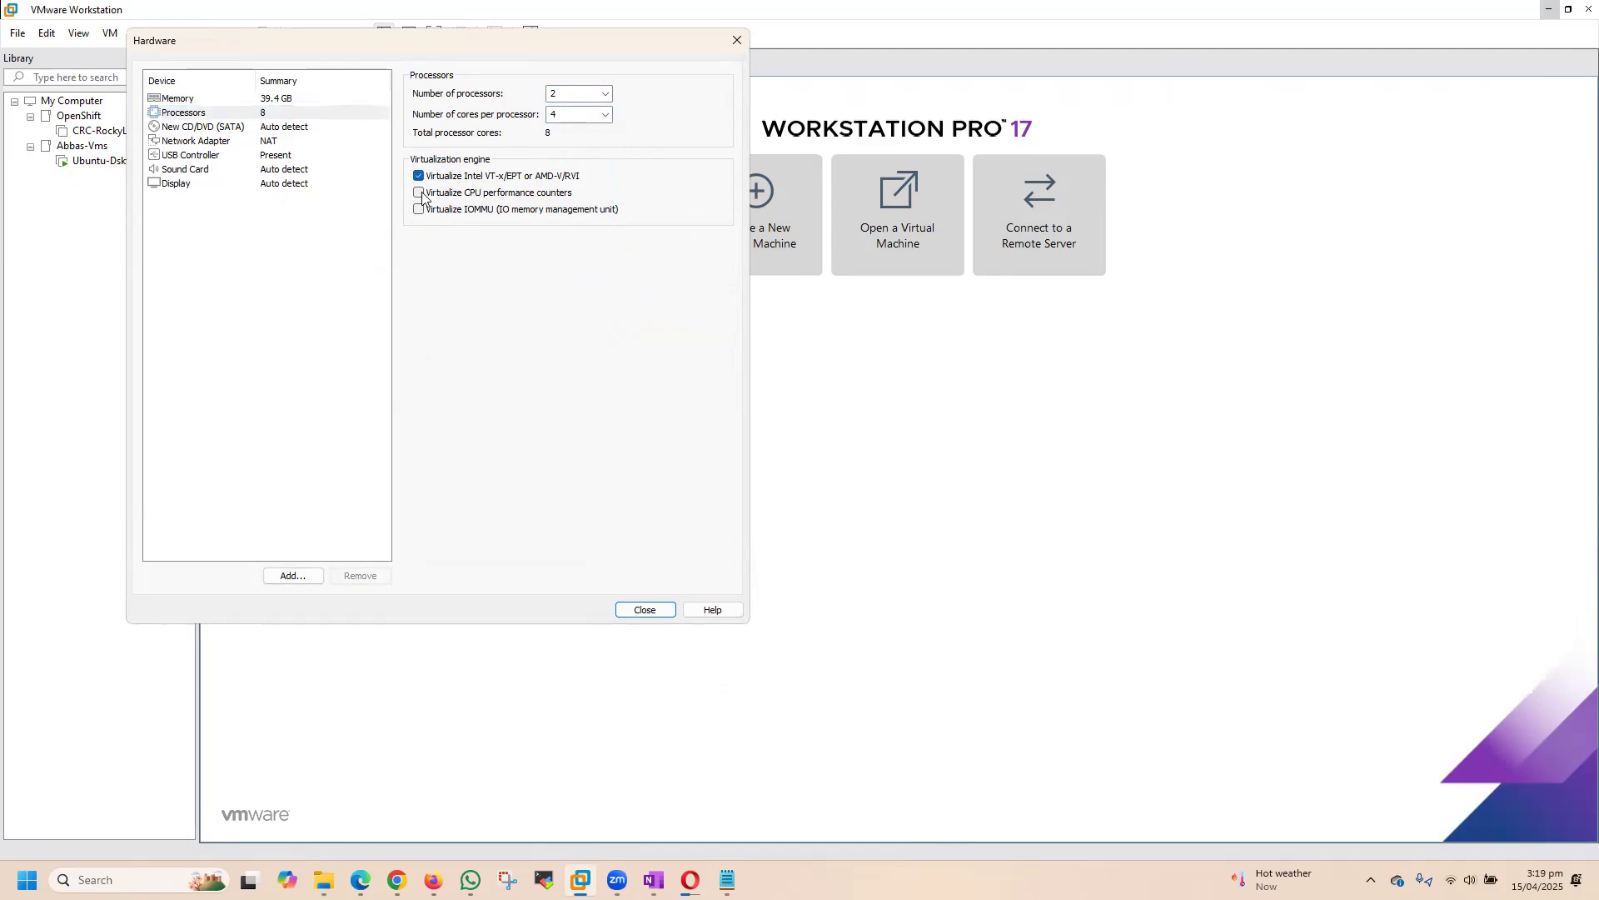
{"action": "left_click", "coordinate": [419, 194]}
{"action": "left_click", "coordinate": [419, 210]}
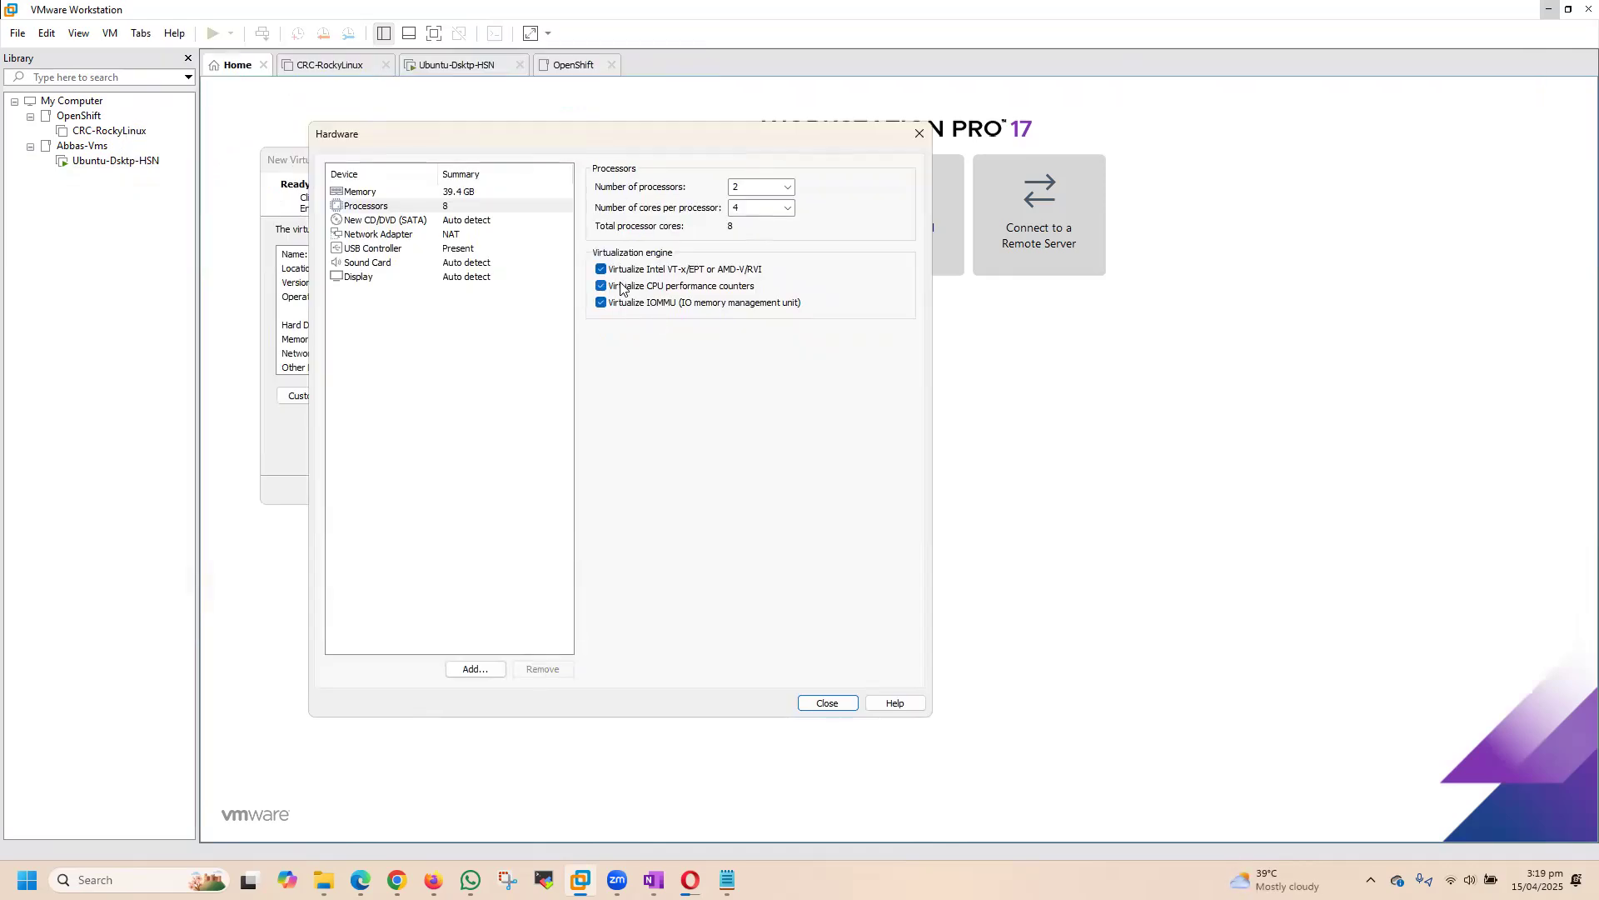
Step: Keep the network adapter on NAT and finish creating the virtual machine with the customized hardware
{"action": "left_click", "coordinate": [374, 237]}
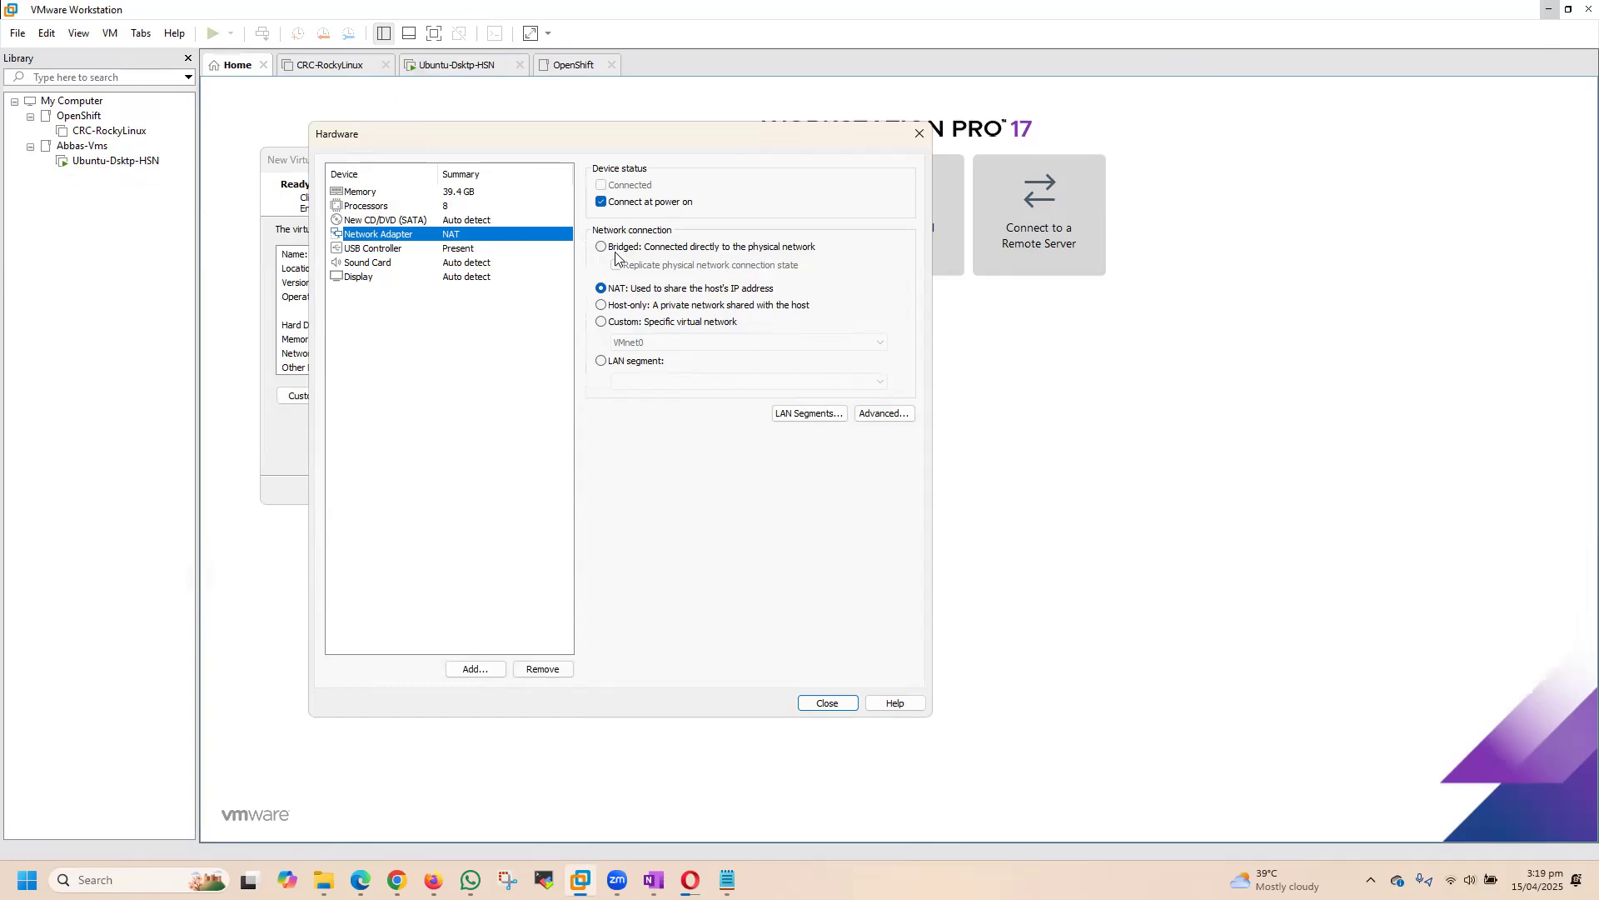
{"action": "left_click_drag", "start_coordinate": [631, 146], "coordinate": [694, 176]}
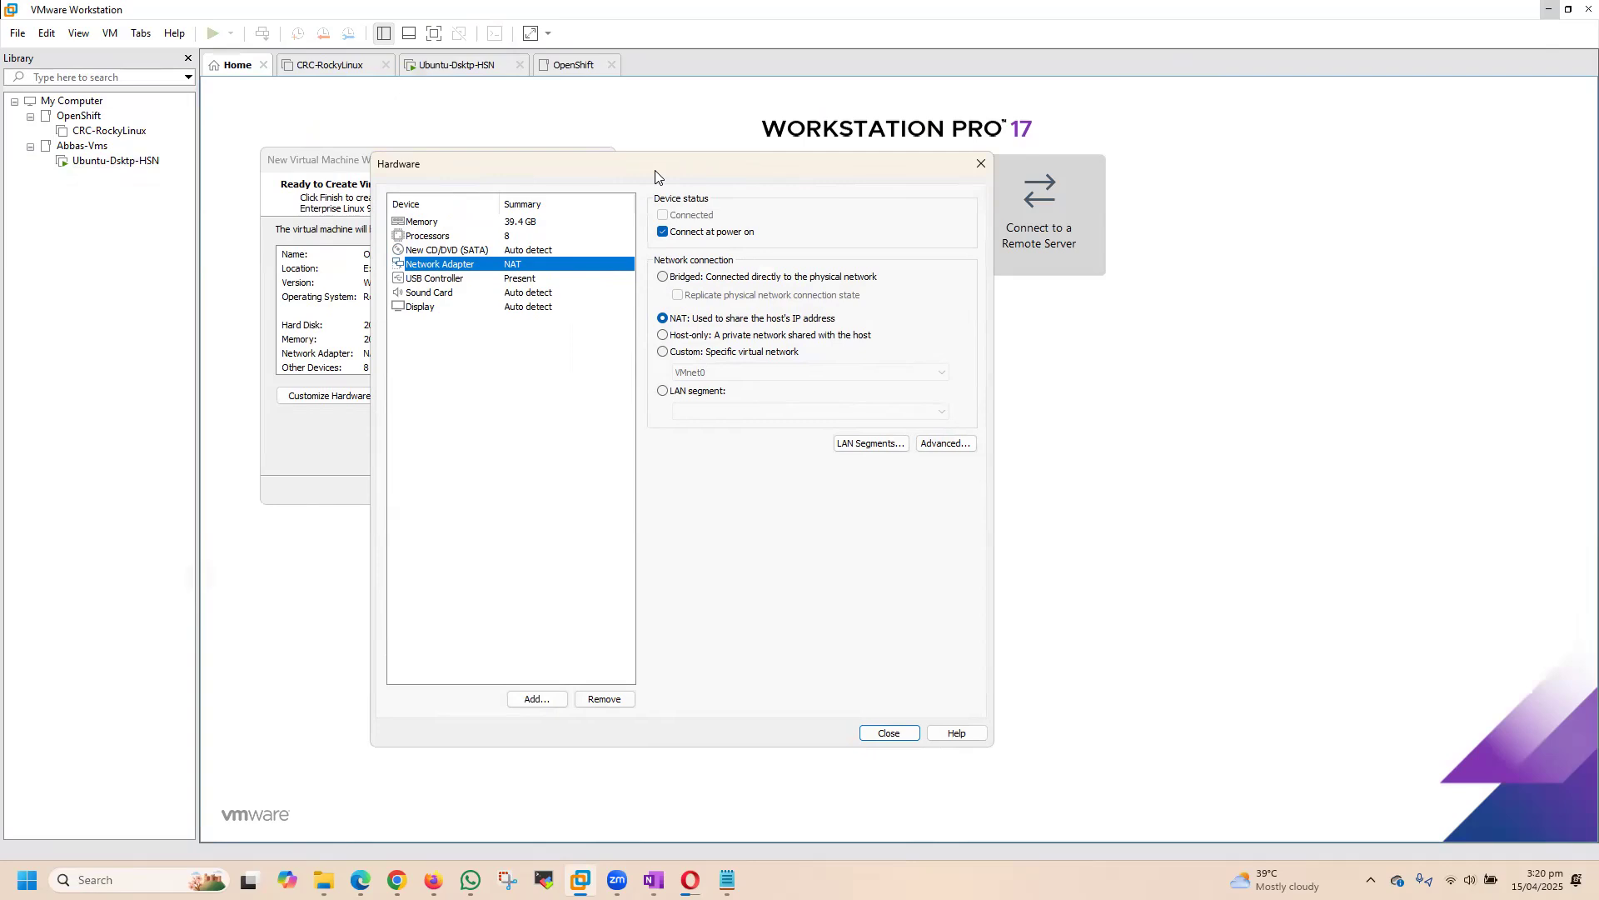
{"action": "left_click_drag", "start_coordinate": [655, 175], "coordinate": [854, 210]}
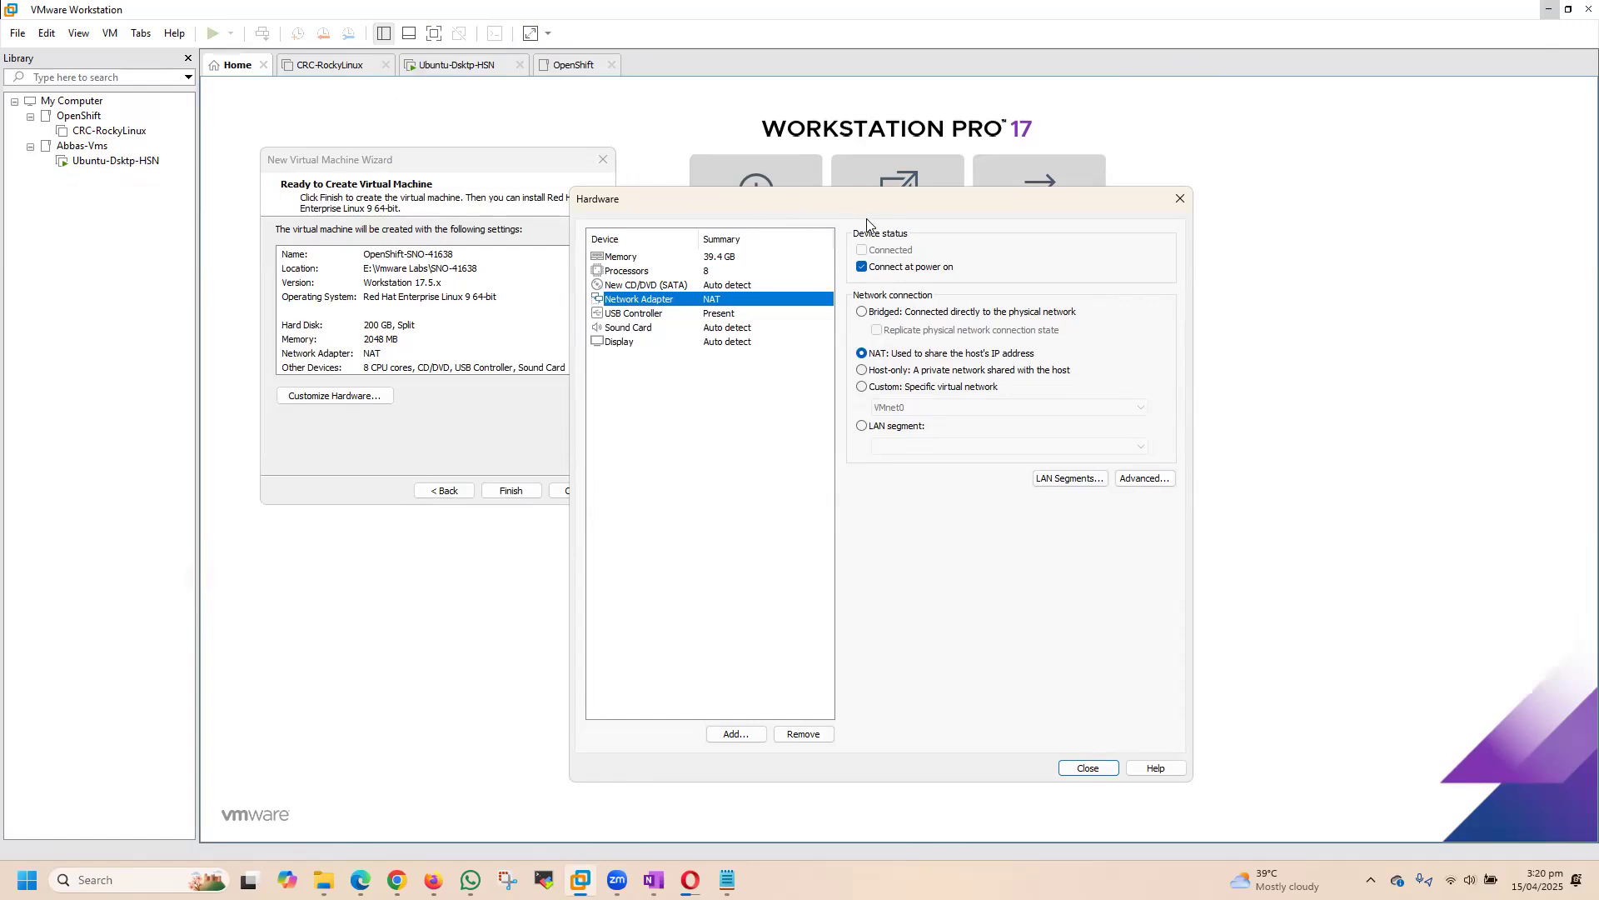
{"action": "left_click_drag", "start_coordinate": [890, 218], "coordinate": [790, 211]}
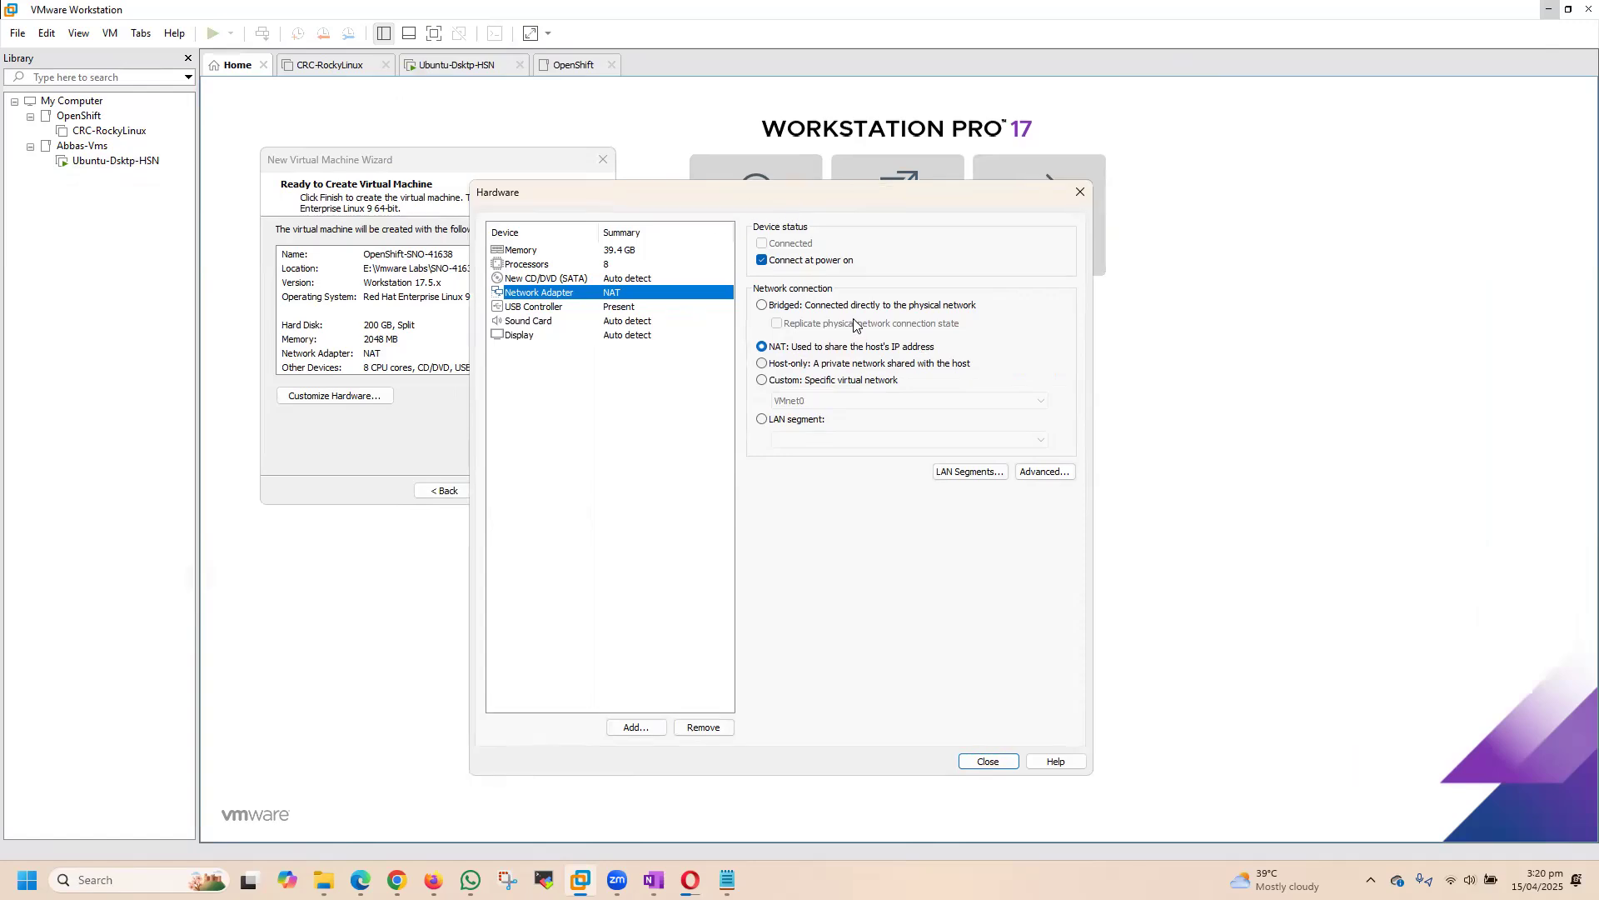
{"action": "left_click", "coordinate": [989, 762]}
{"action": "left_click", "coordinate": [511, 491]}
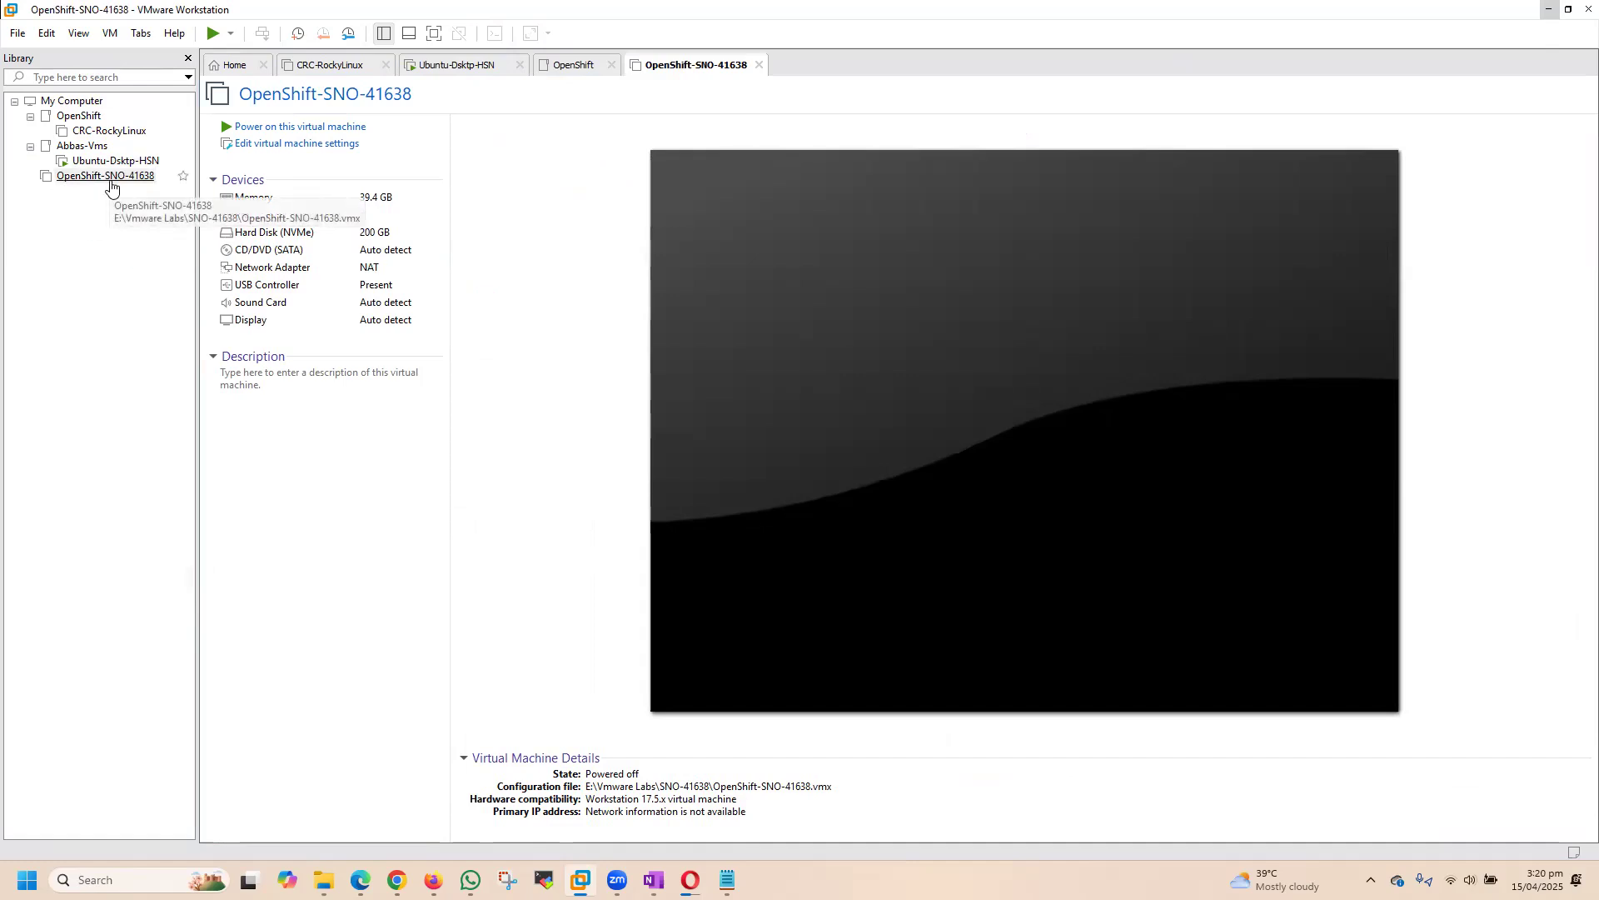
Step: Move the OpenShift-SNO-41638 virtual machine into the OpenShift folder of the library
{"action": "left_click_drag", "start_coordinate": [111, 185], "coordinate": [118, 130]}
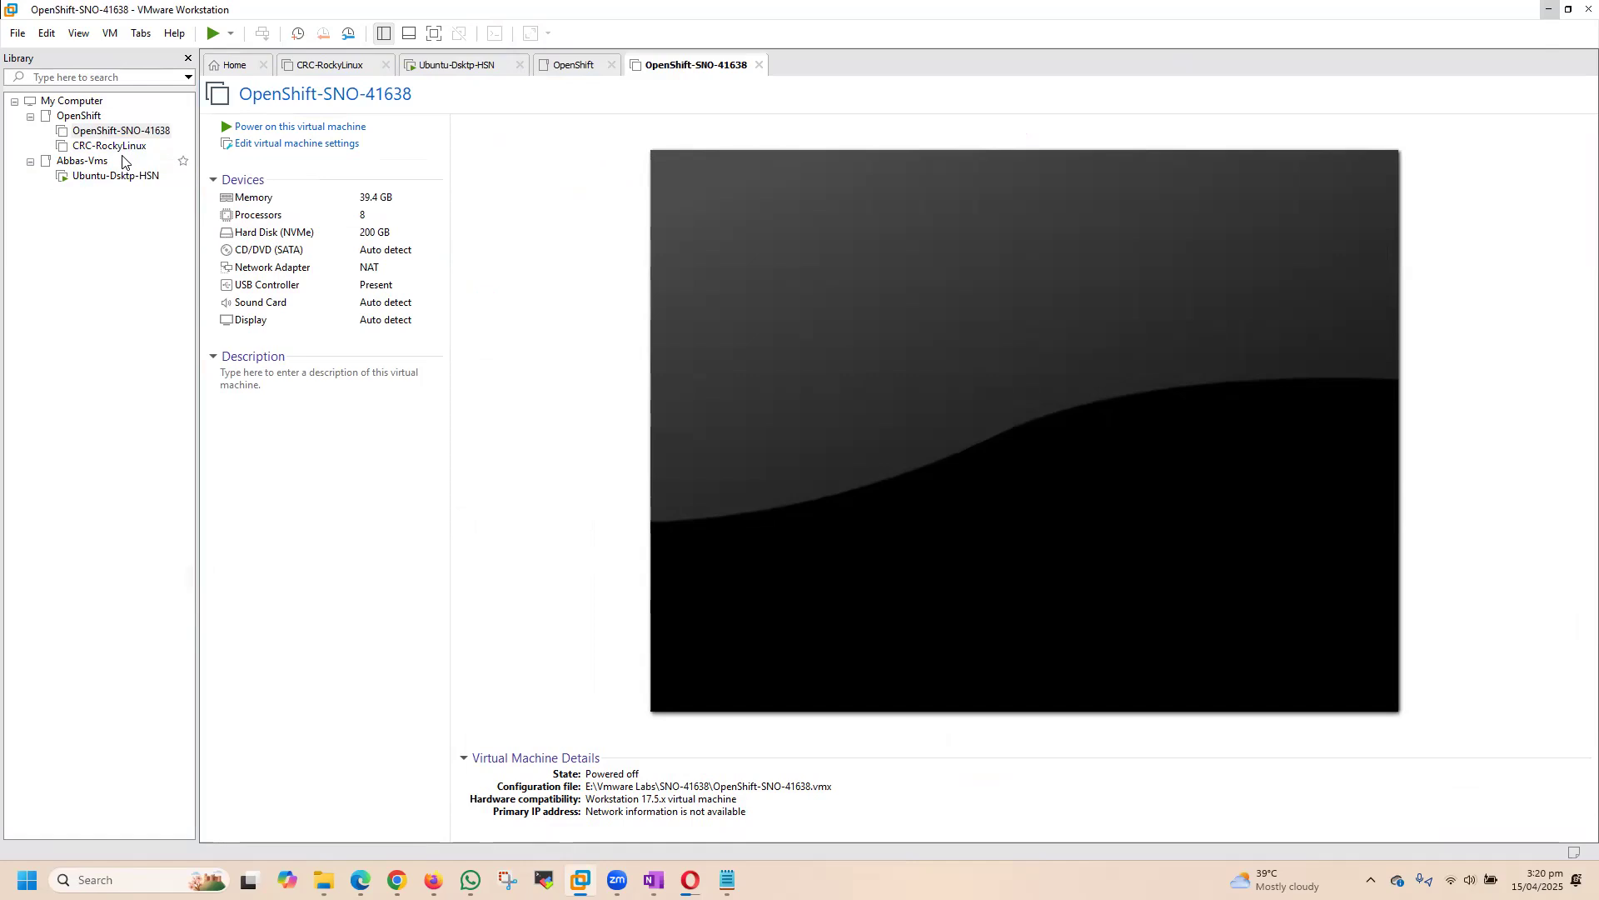
{"action": "left_click", "coordinate": [28, 165]}
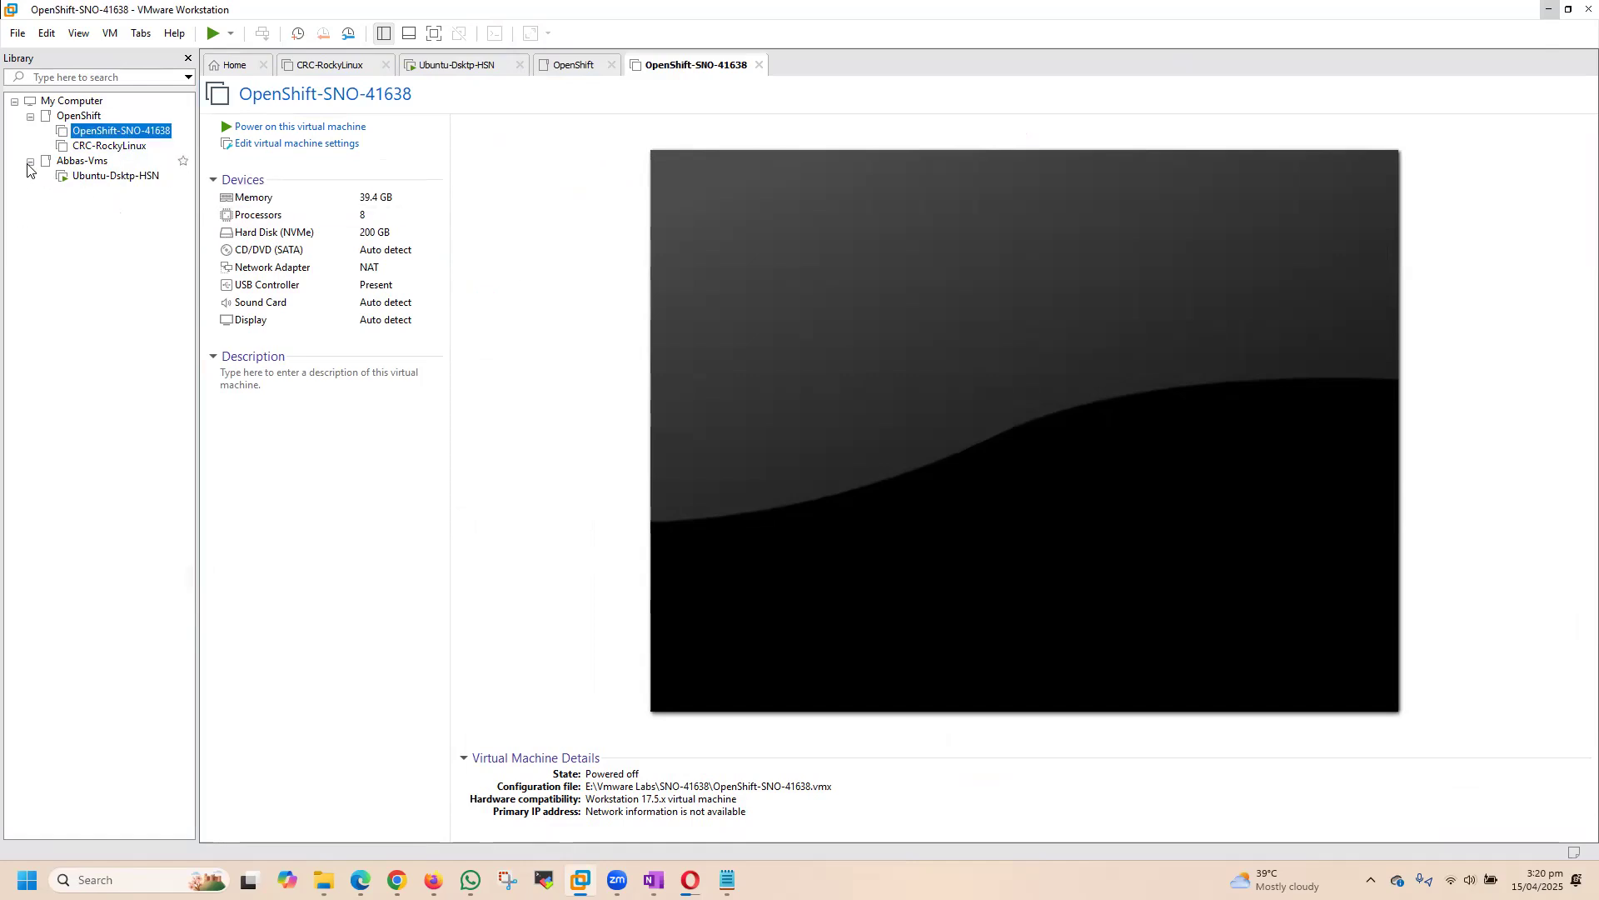
{"action": "left_click", "coordinate": [317, 143]}
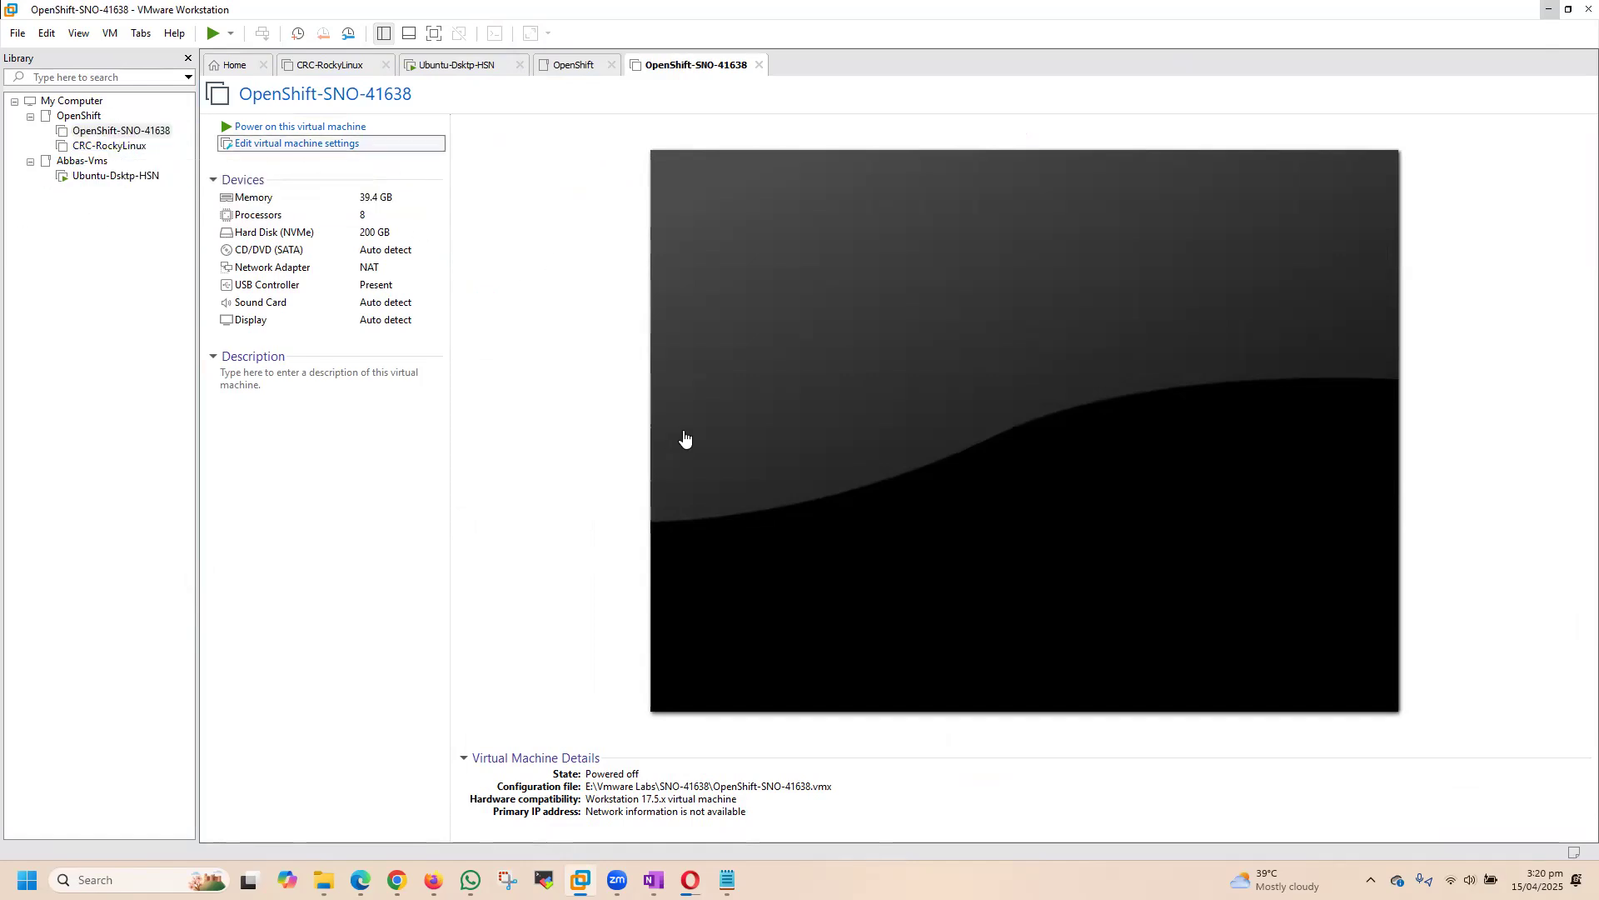
{"action": "left_click", "coordinate": [690, 880]}
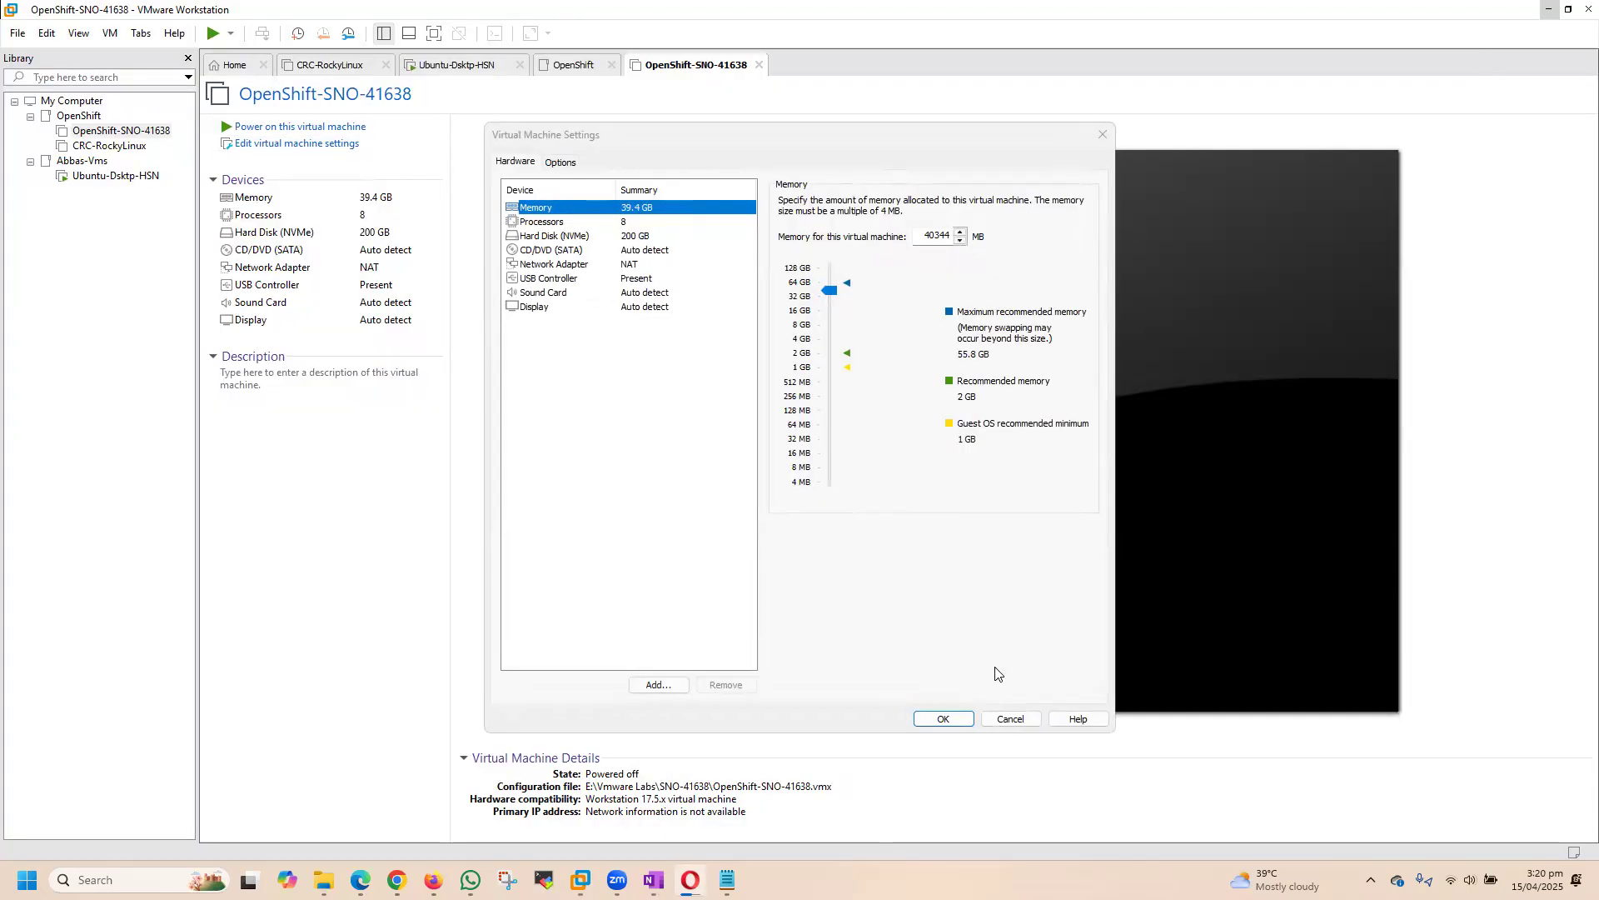
{"action": "left_click", "coordinate": [1008, 719]}
Step: Switch to the Opera browser and check the download progress of the discovery ISO
{"action": "key", "text": "alt+Tab"}
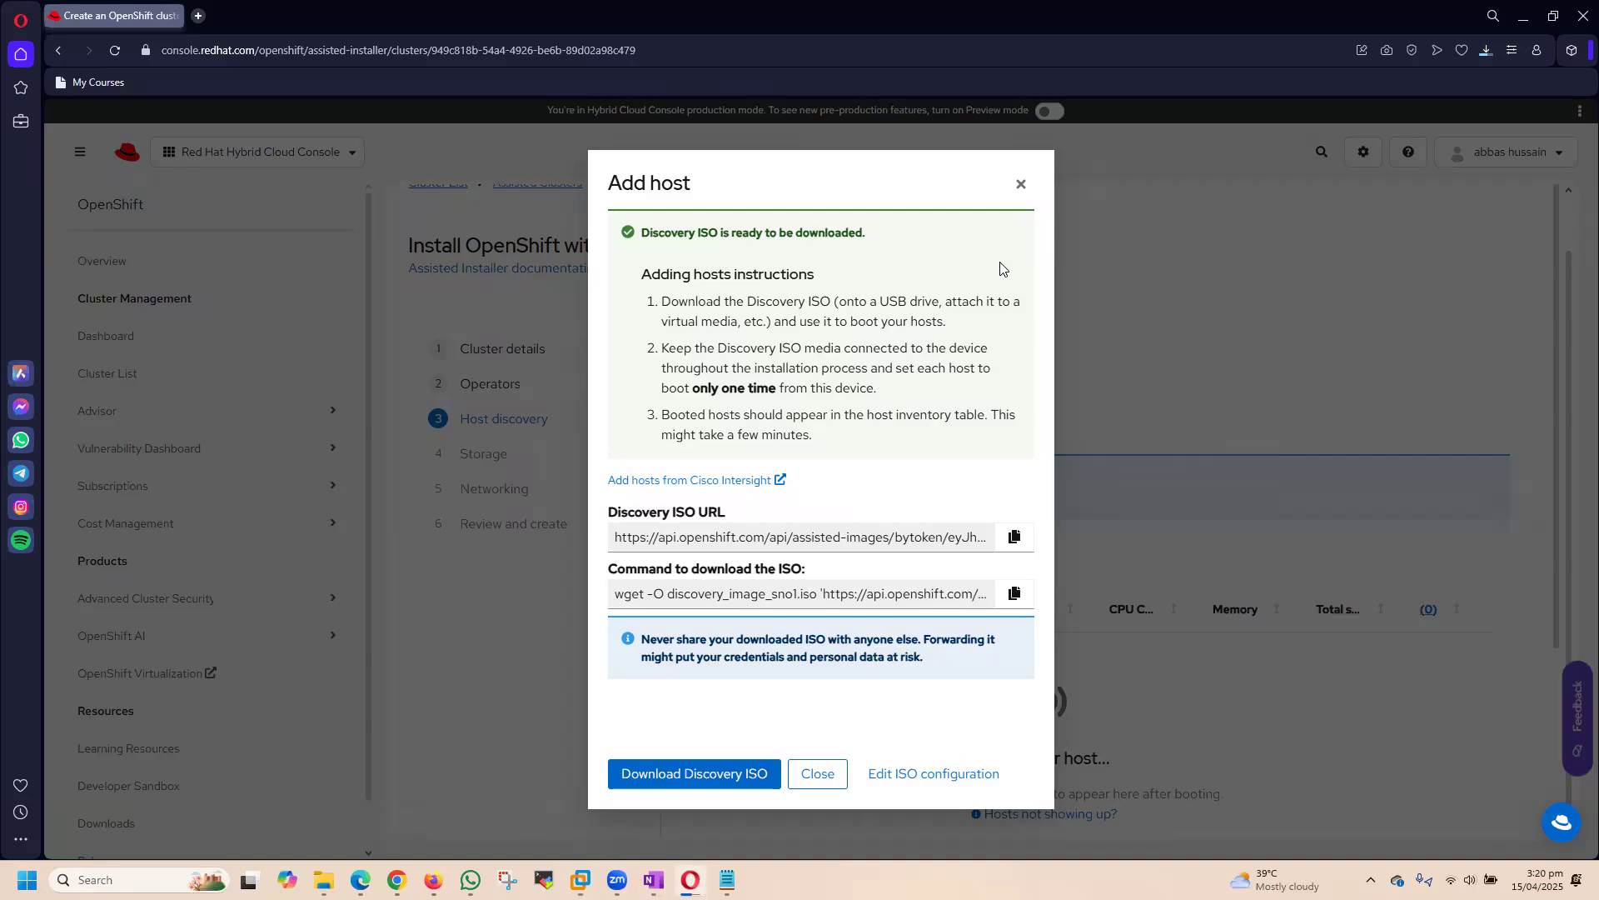
{"action": "left_click", "coordinate": [1486, 52]}
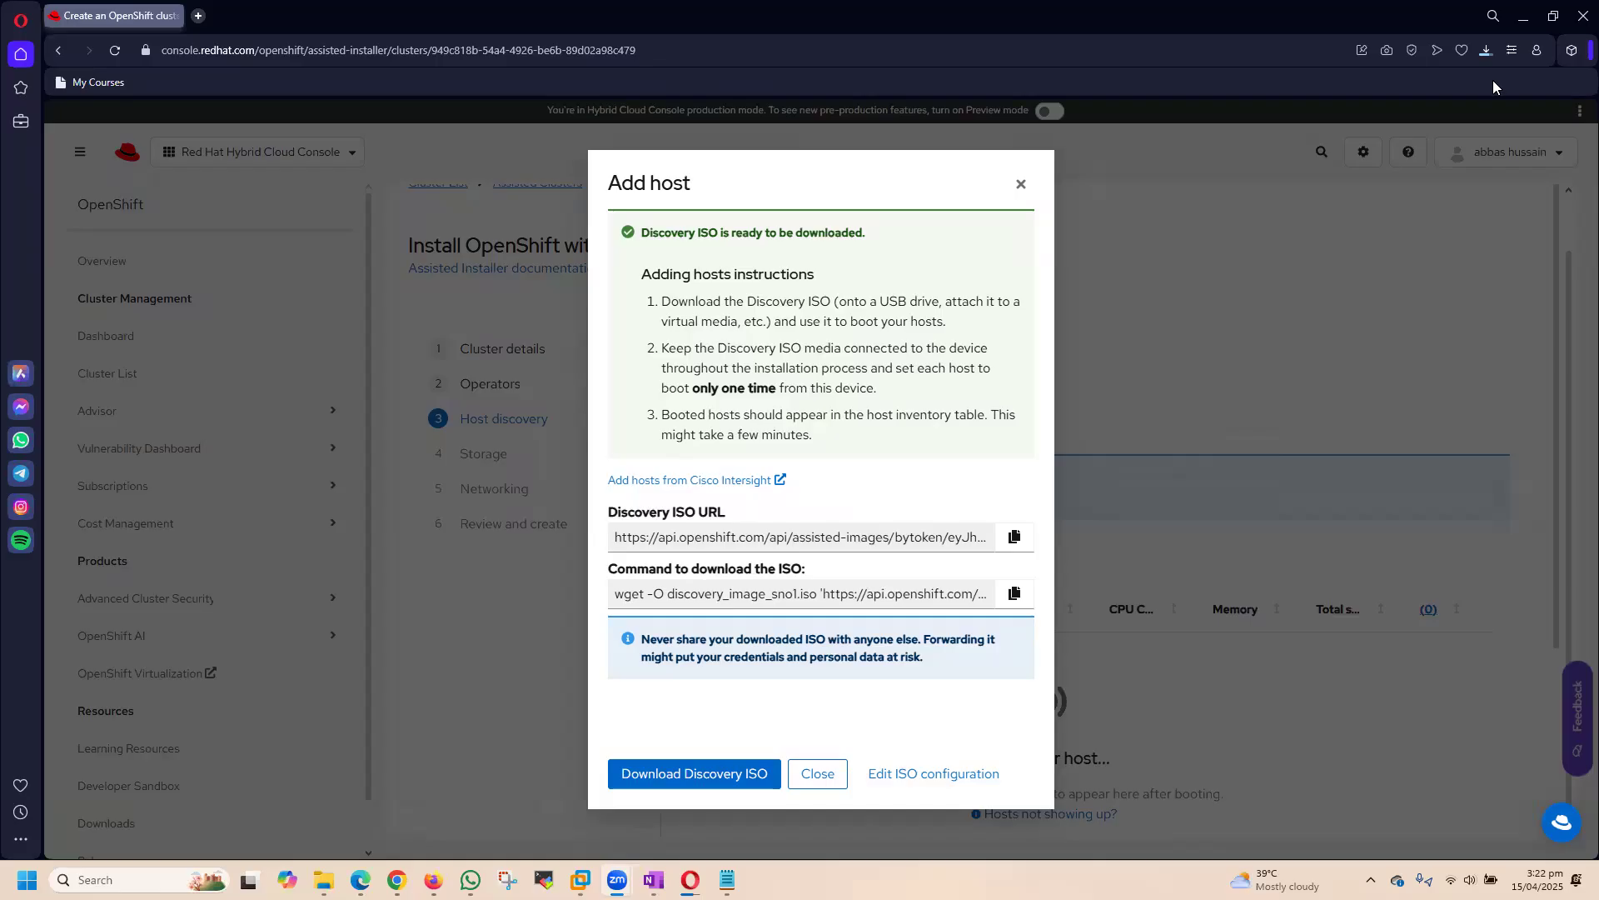
{"action": "left_click", "coordinate": [1482, 52]}
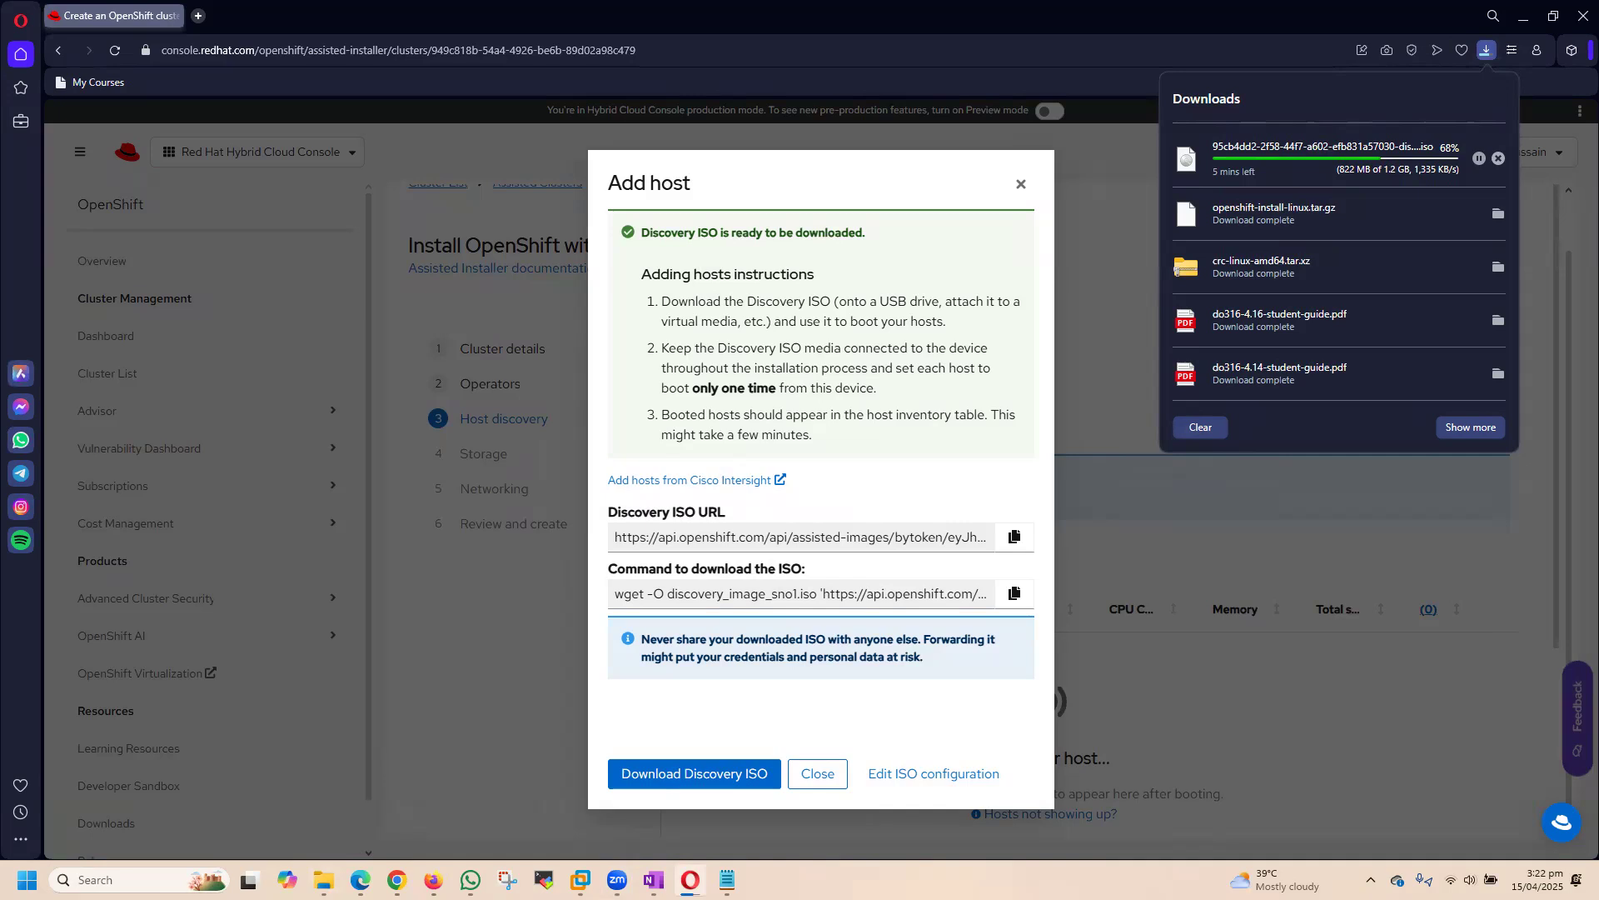
Step: Switch to the SNO-41638 folder in File Explorer, select OpenShift-SNO-41638.vmx and widen the Type column
{"action": "mouse_move", "coordinate": [324, 879]}
{"action": "left_click", "coordinate": [372, 801]}
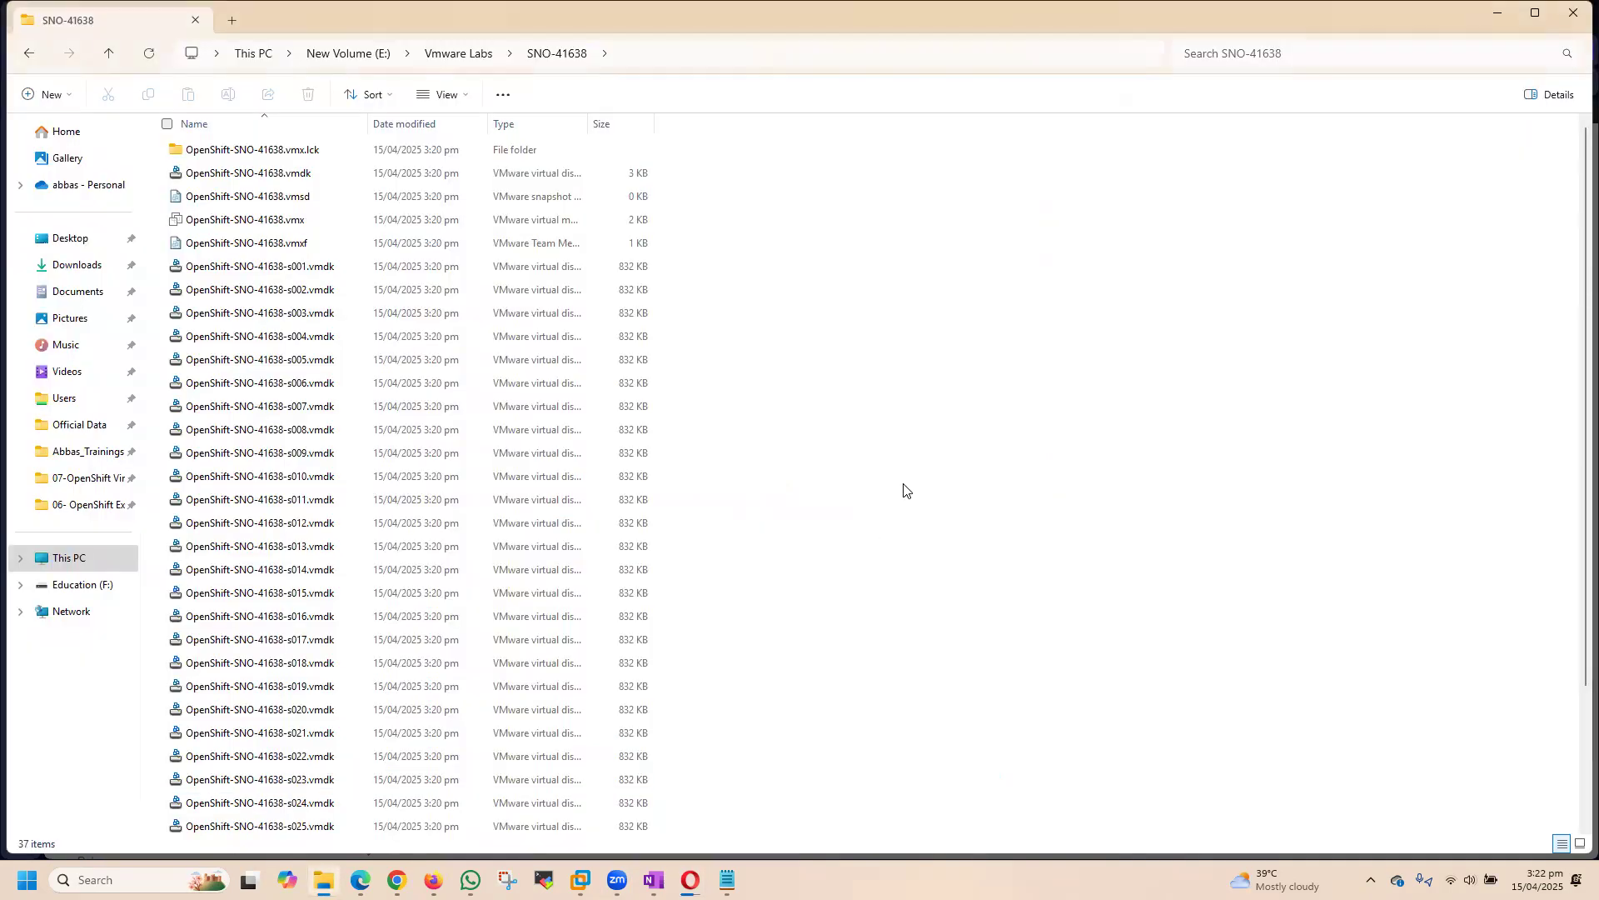
{"action": "scroll", "coordinate": [1032, 529], "scroll_direction": "down", "scroll_amount": 3}
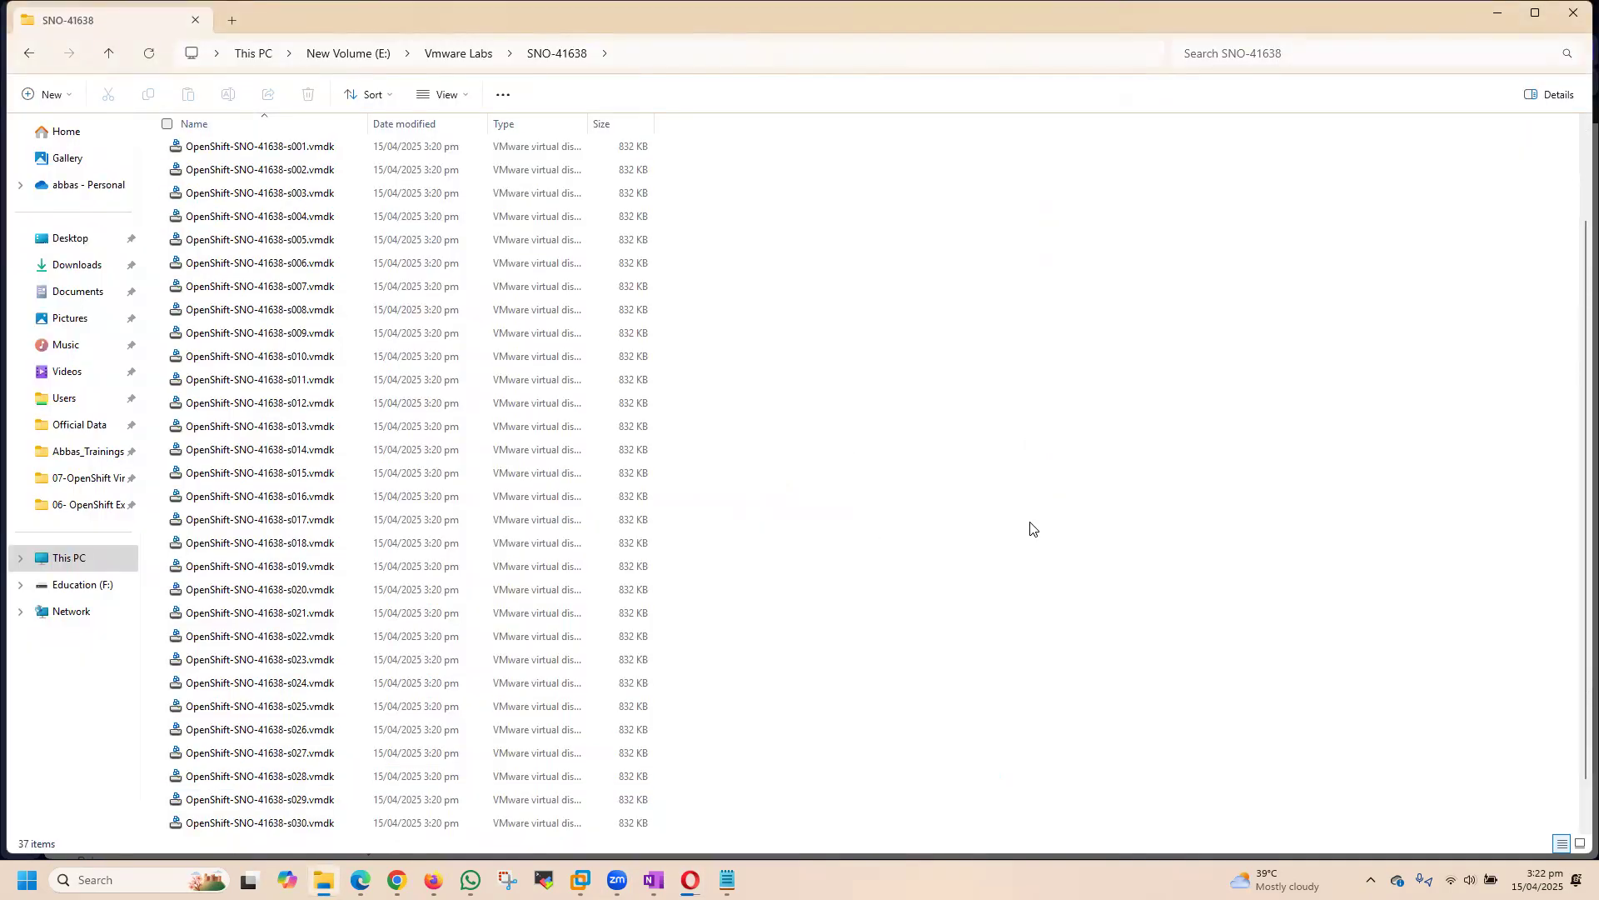
{"action": "scroll", "coordinate": [1034, 529], "scroll_direction": "up", "scroll_amount": 3}
{"action": "left_click", "coordinate": [346, 220]}
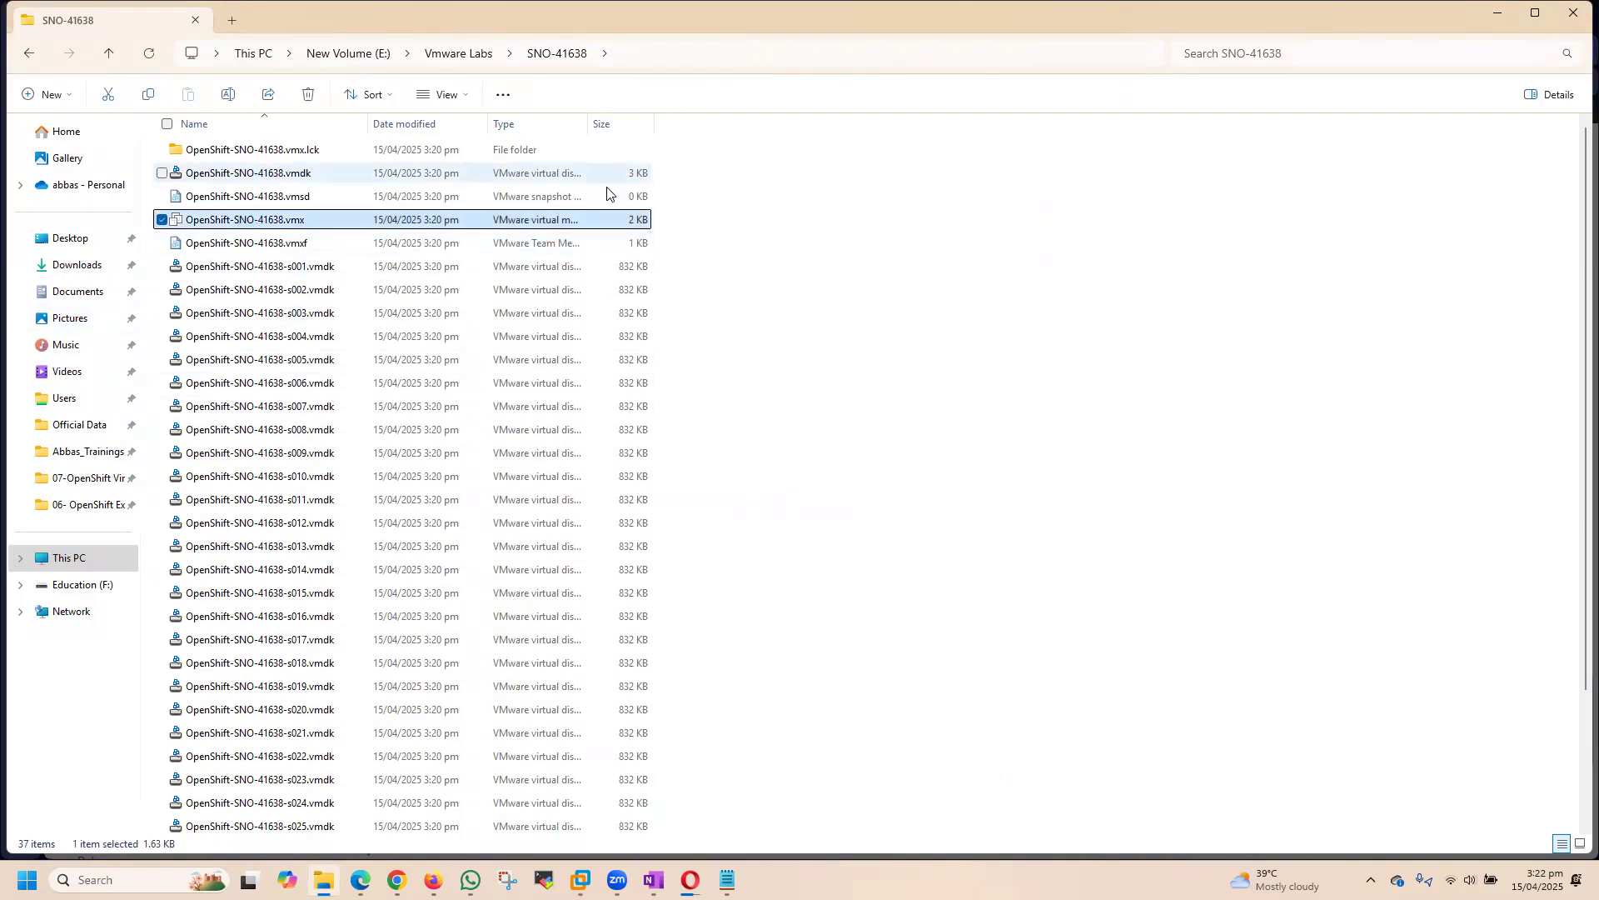
{"action": "left_click_drag", "start_coordinate": [589, 124], "coordinate": [858, 133]}
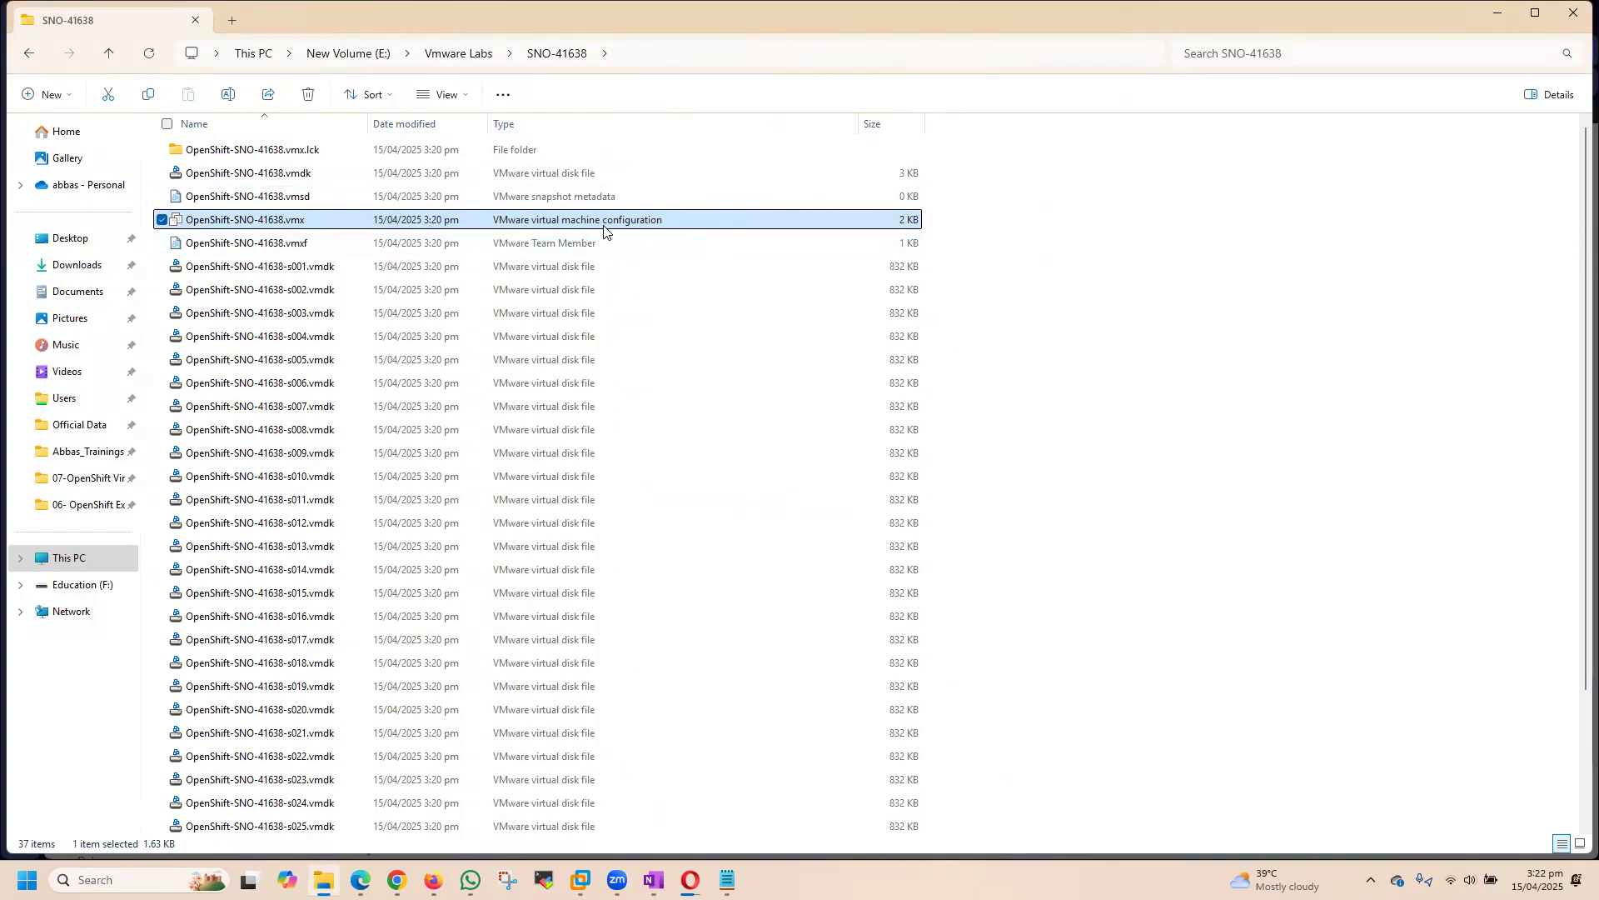
Step: Open the configuration file OpenShift-SNO-41638.vmx for editing in Notepad
{"action": "right_click", "coordinate": [300, 220]}
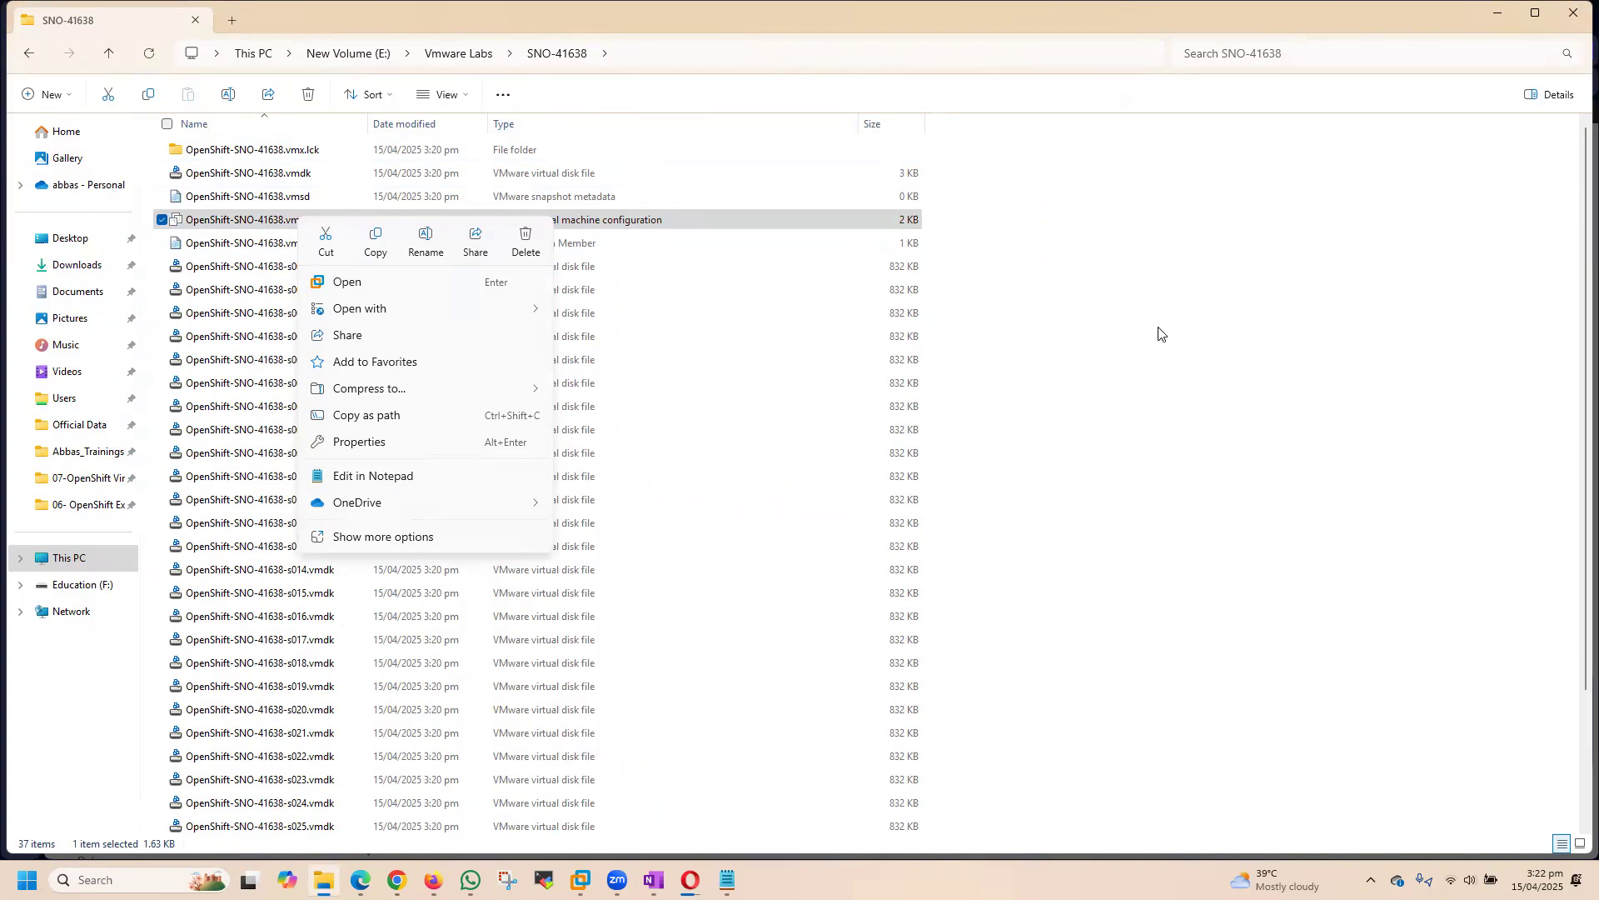
{"action": "left_click", "coordinate": [1193, 337]}
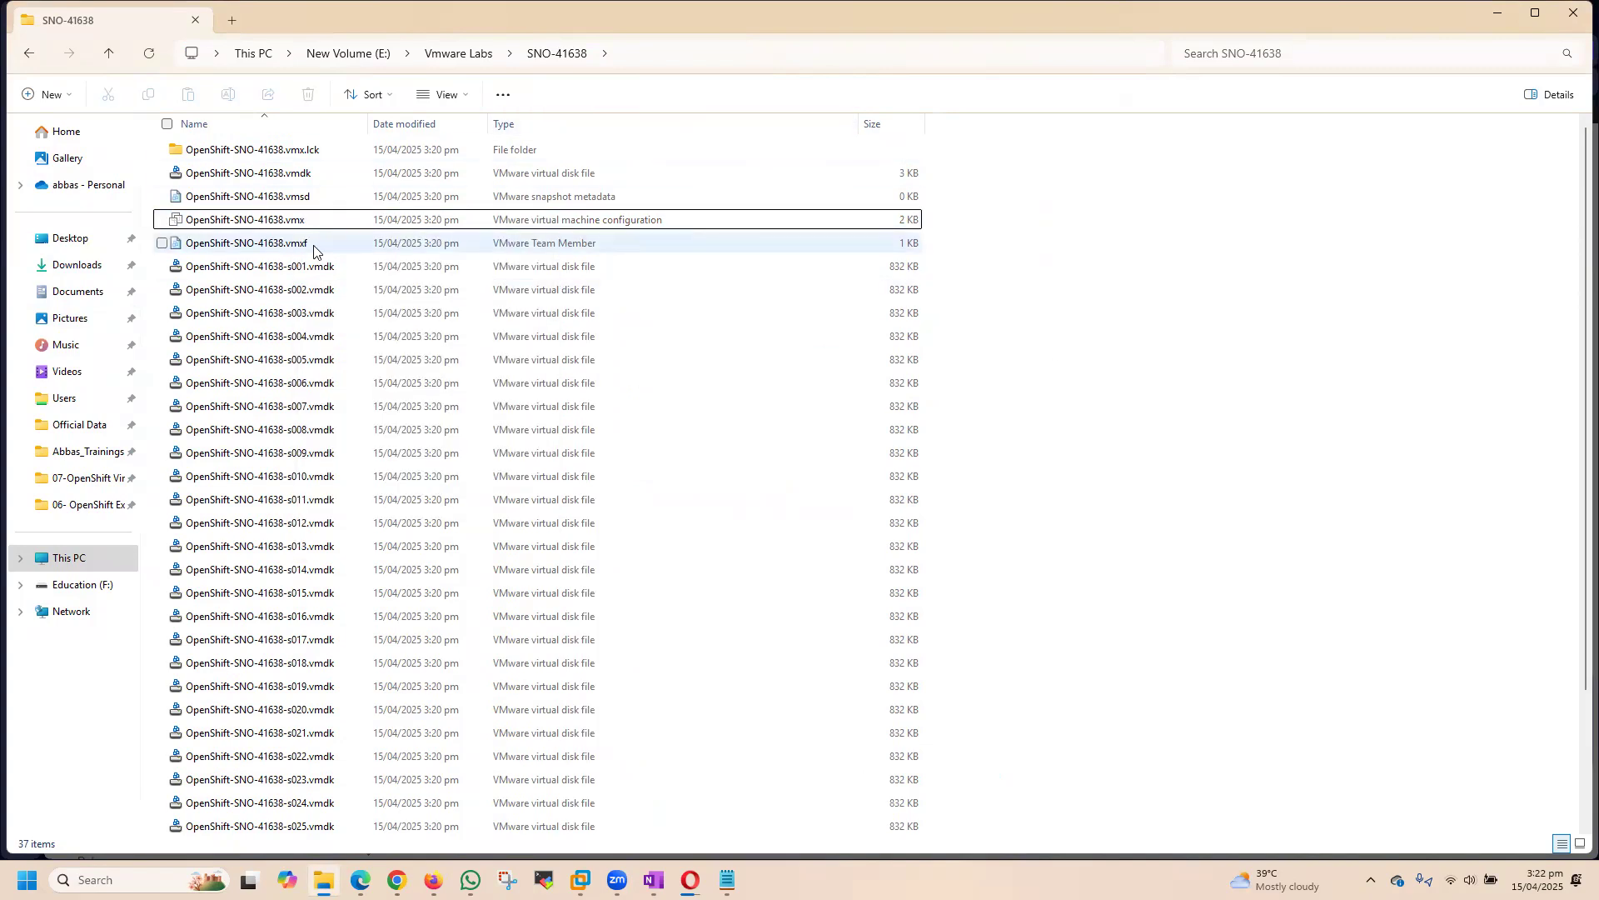
{"action": "right_click", "coordinate": [279, 219]}
{"action": "mouse_move", "coordinate": [346, 309]}
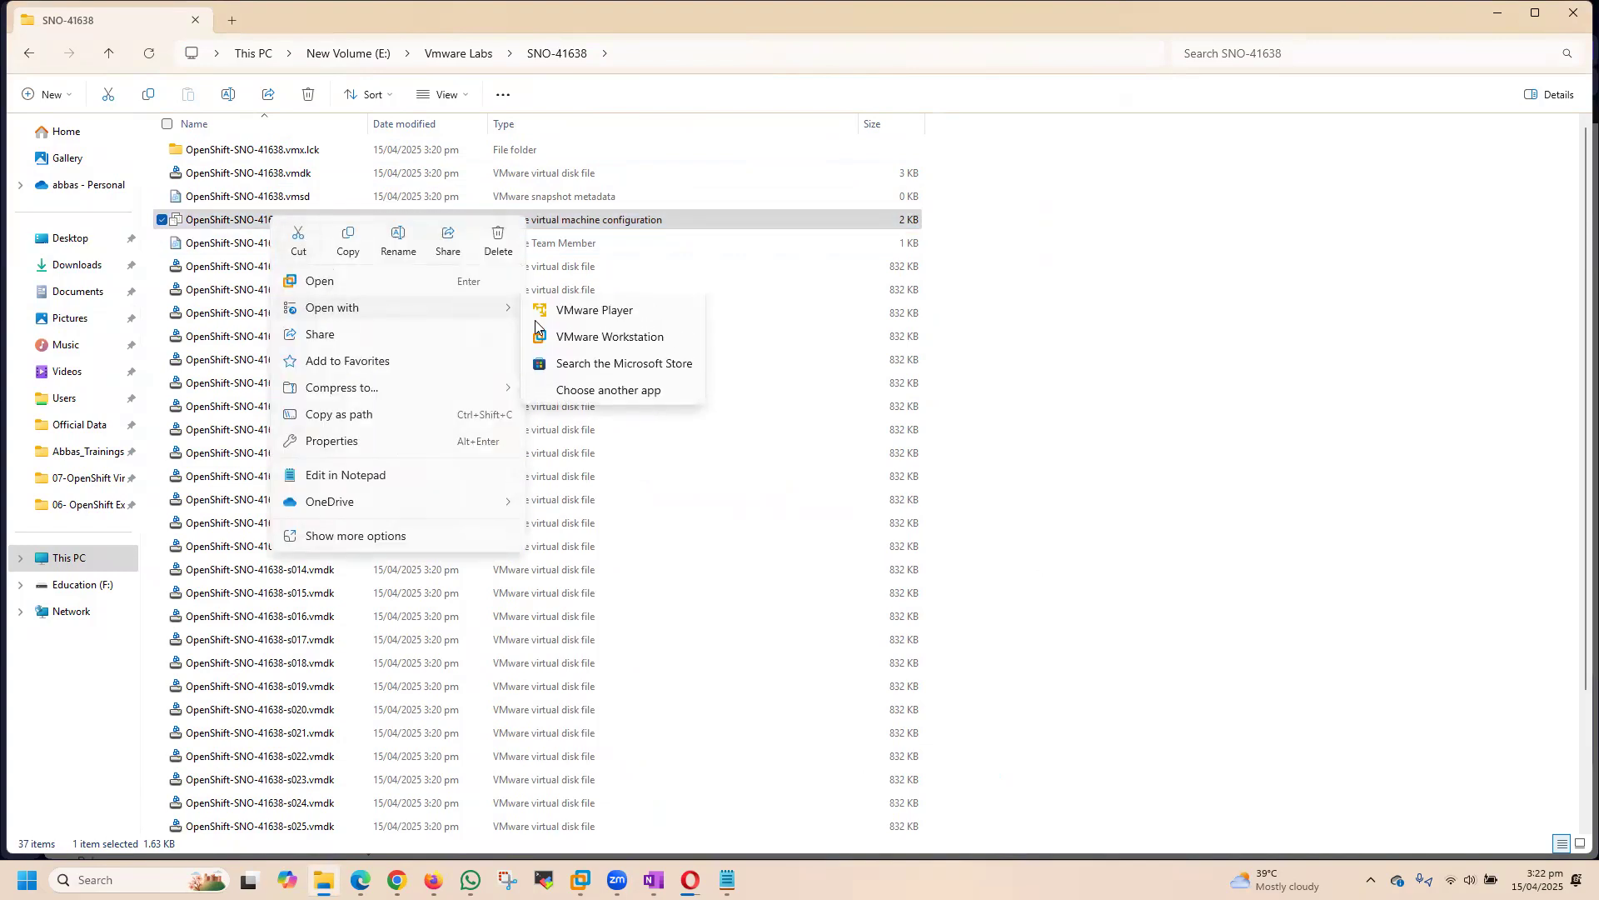
{"action": "left_click", "coordinate": [401, 538]}
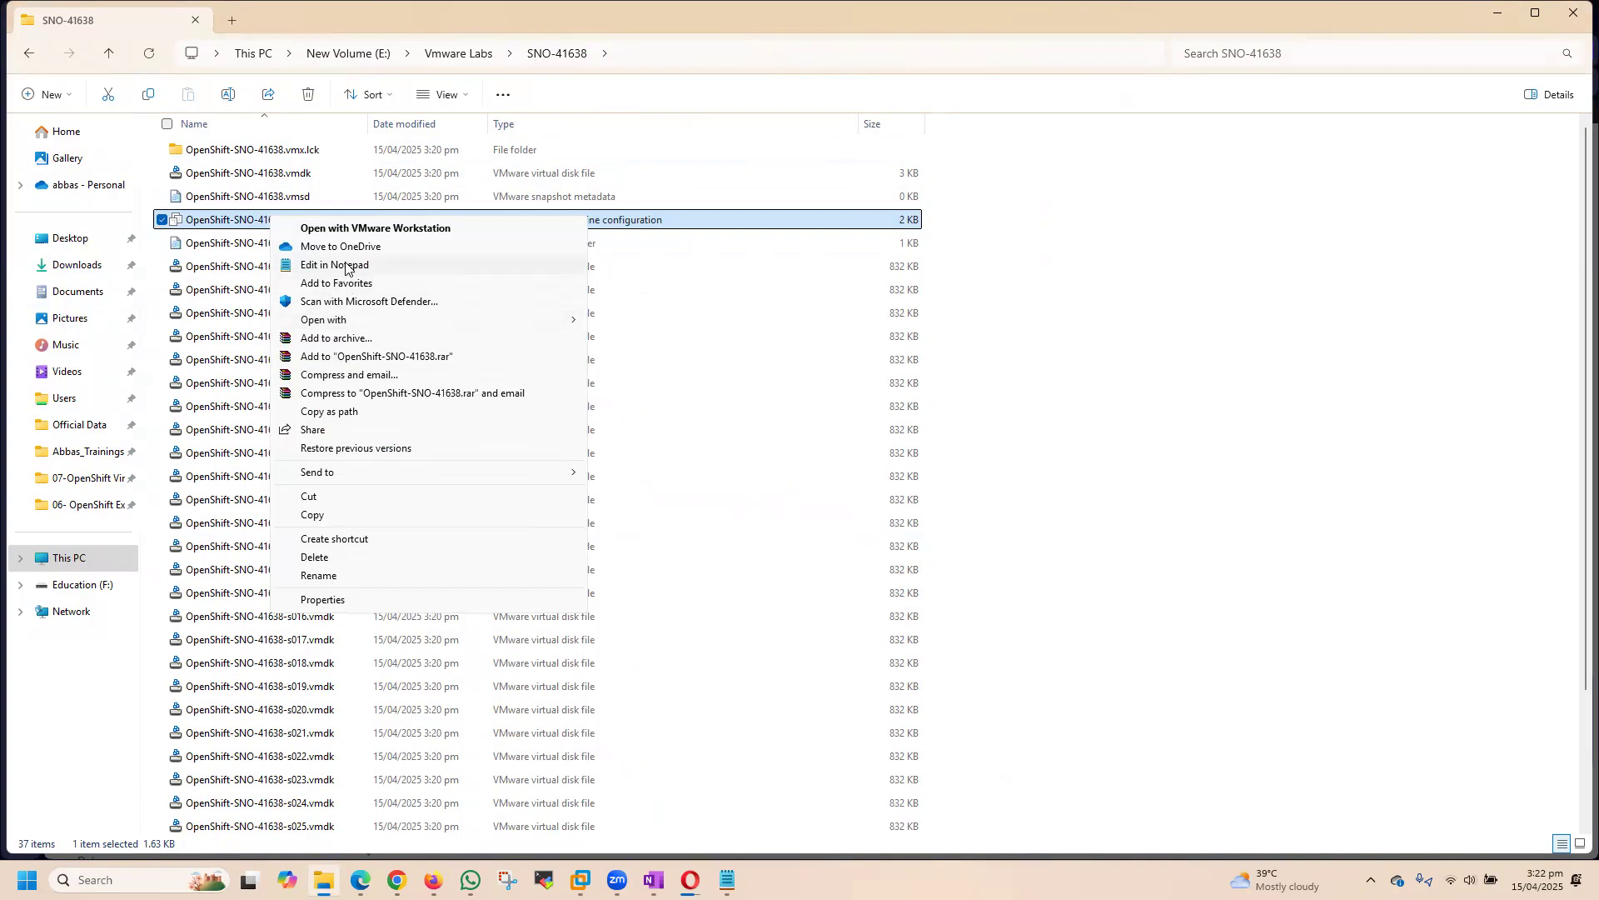
{"action": "left_click", "coordinate": [346, 265]}
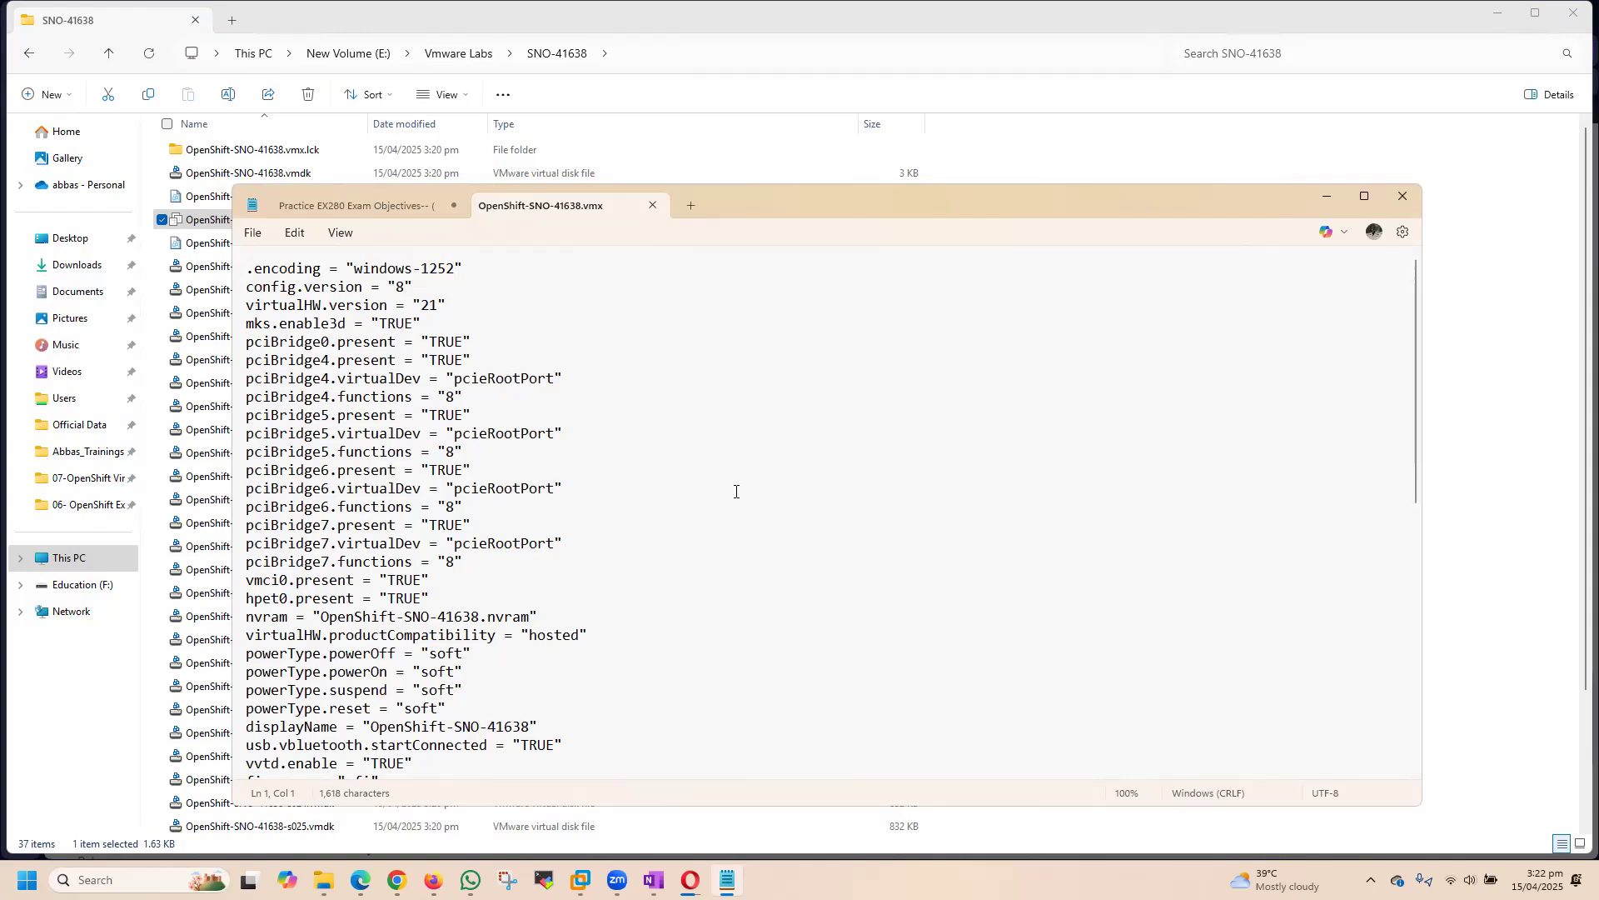
Step: Look through the .vmx entries and add an empty line at the end, after floppy0.present = "FALSE"
{"action": "scroll", "coordinate": [736, 491], "scroll_direction": "down", "scroll_amount": 5}
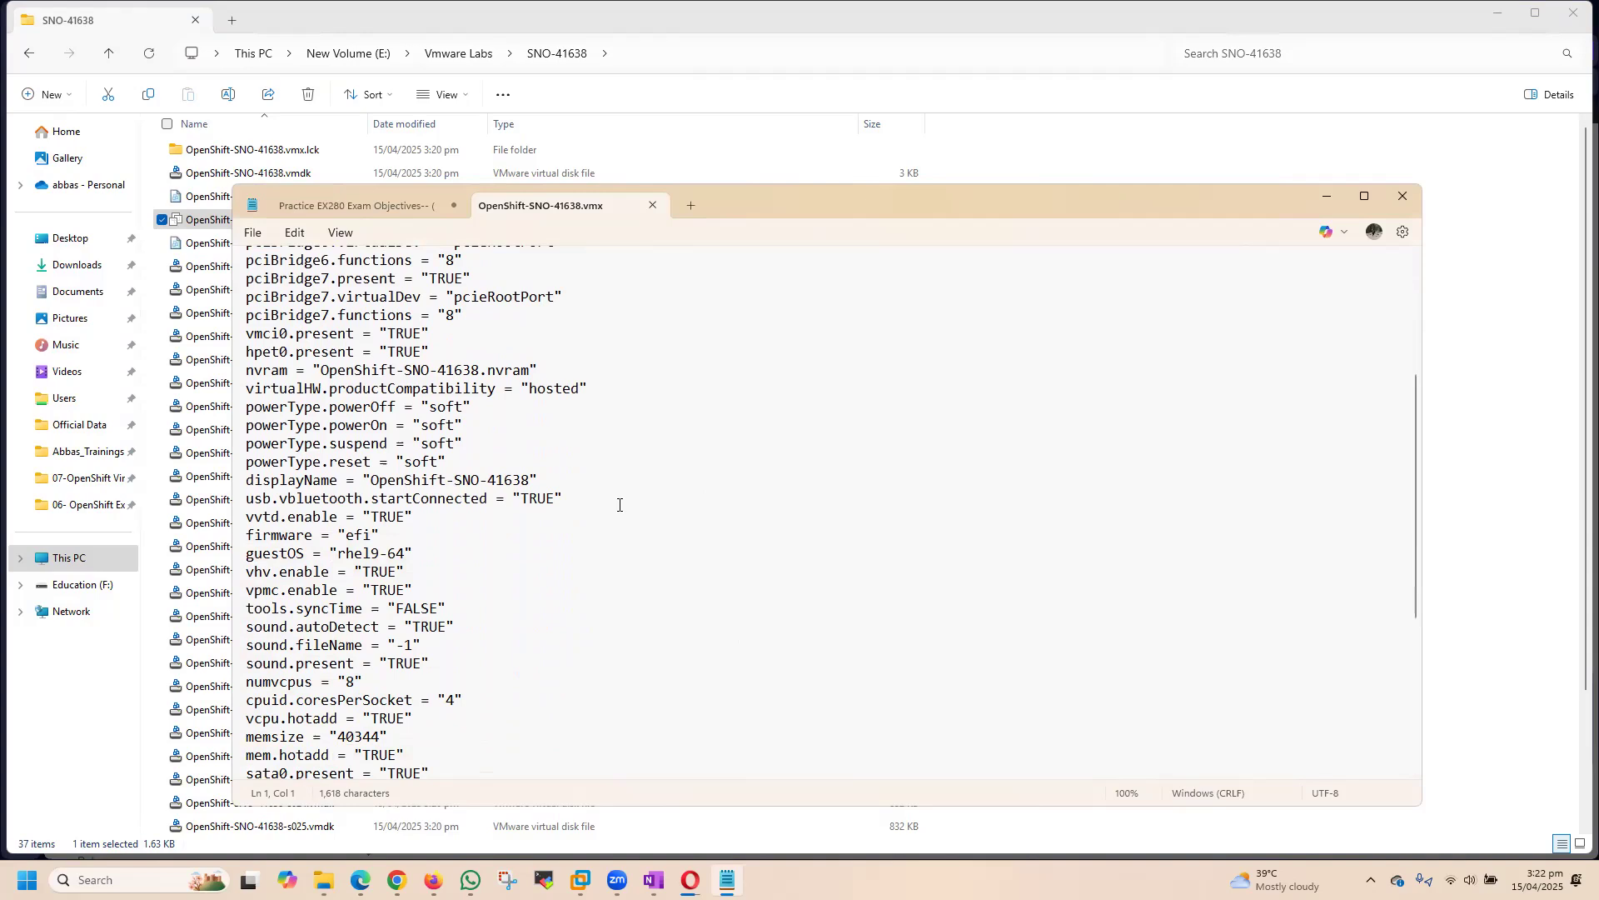
{"action": "scroll", "coordinate": [619, 503], "scroll_direction": "down", "scroll_amount": 3}
{"action": "scroll", "coordinate": [619, 504], "scroll_direction": "down", "scroll_amount": 3}
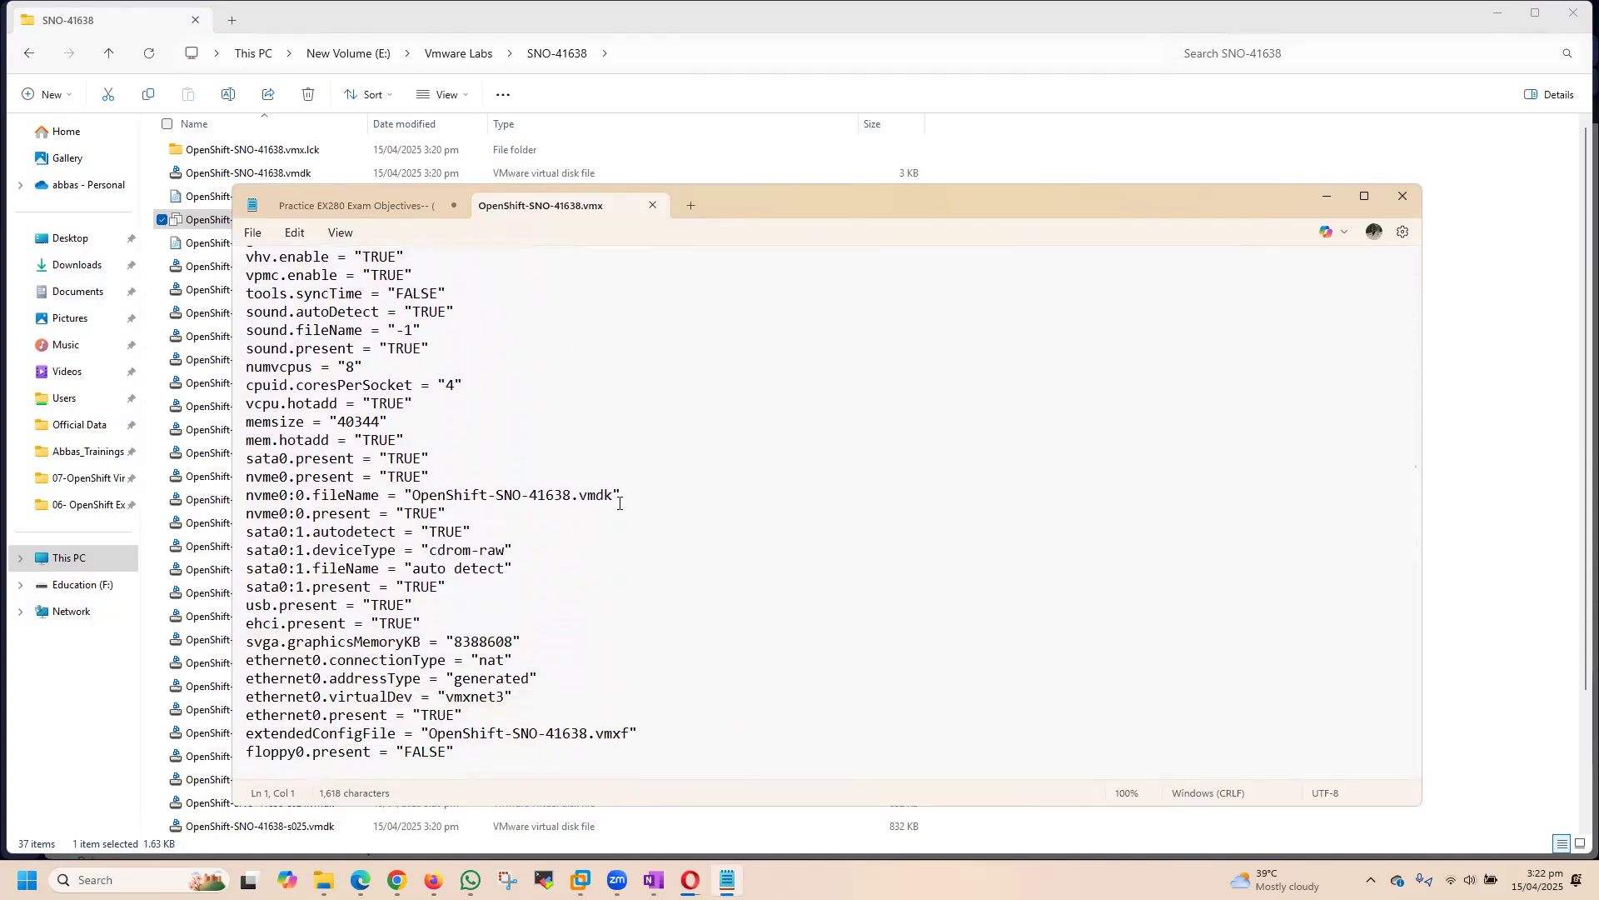
{"action": "left_click", "coordinate": [797, 655]}
{"action": "scroll", "coordinate": [560, 653], "scroll_direction": "up", "scroll_amount": 4}
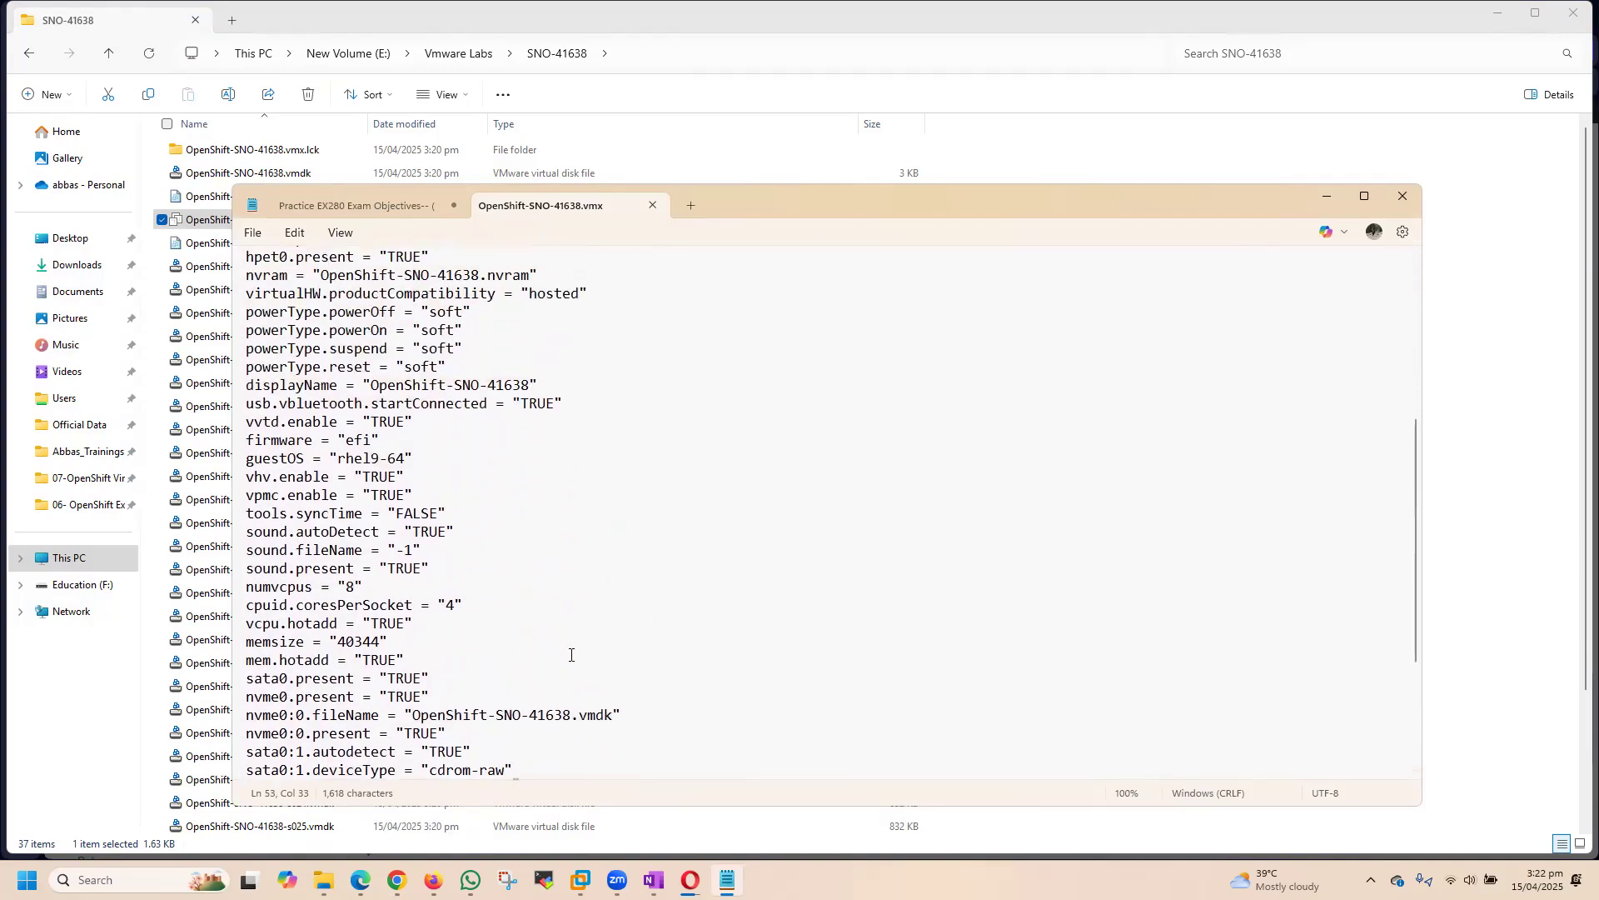
{"action": "scroll", "coordinate": [572, 654], "scroll_direction": "up", "scroll_amount": 5}
{"action": "scroll", "coordinate": [572, 655], "scroll_direction": "up", "scroll_amount": 2}
{"action": "scroll", "coordinate": [572, 654], "scroll_direction": "down", "scroll_amount": 10}
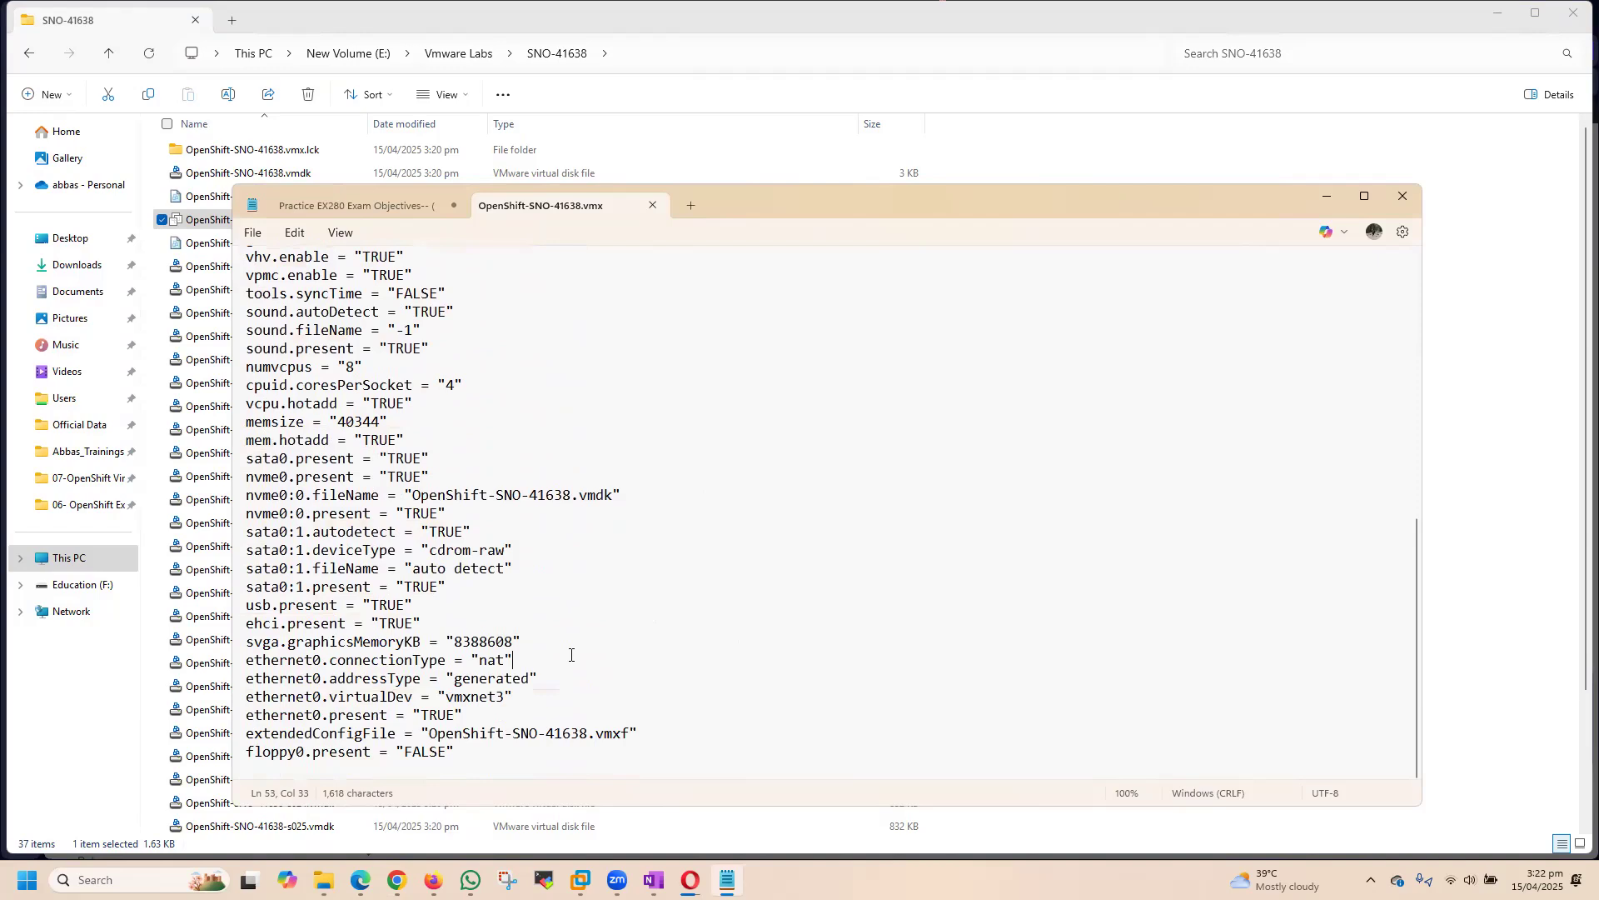
{"action": "left_click", "coordinate": [514, 753]}
{"action": "key", "text": "Return"}
{"action": "scroll", "coordinate": [825, 712], "scroll_direction": "down", "scroll_amount": 1}
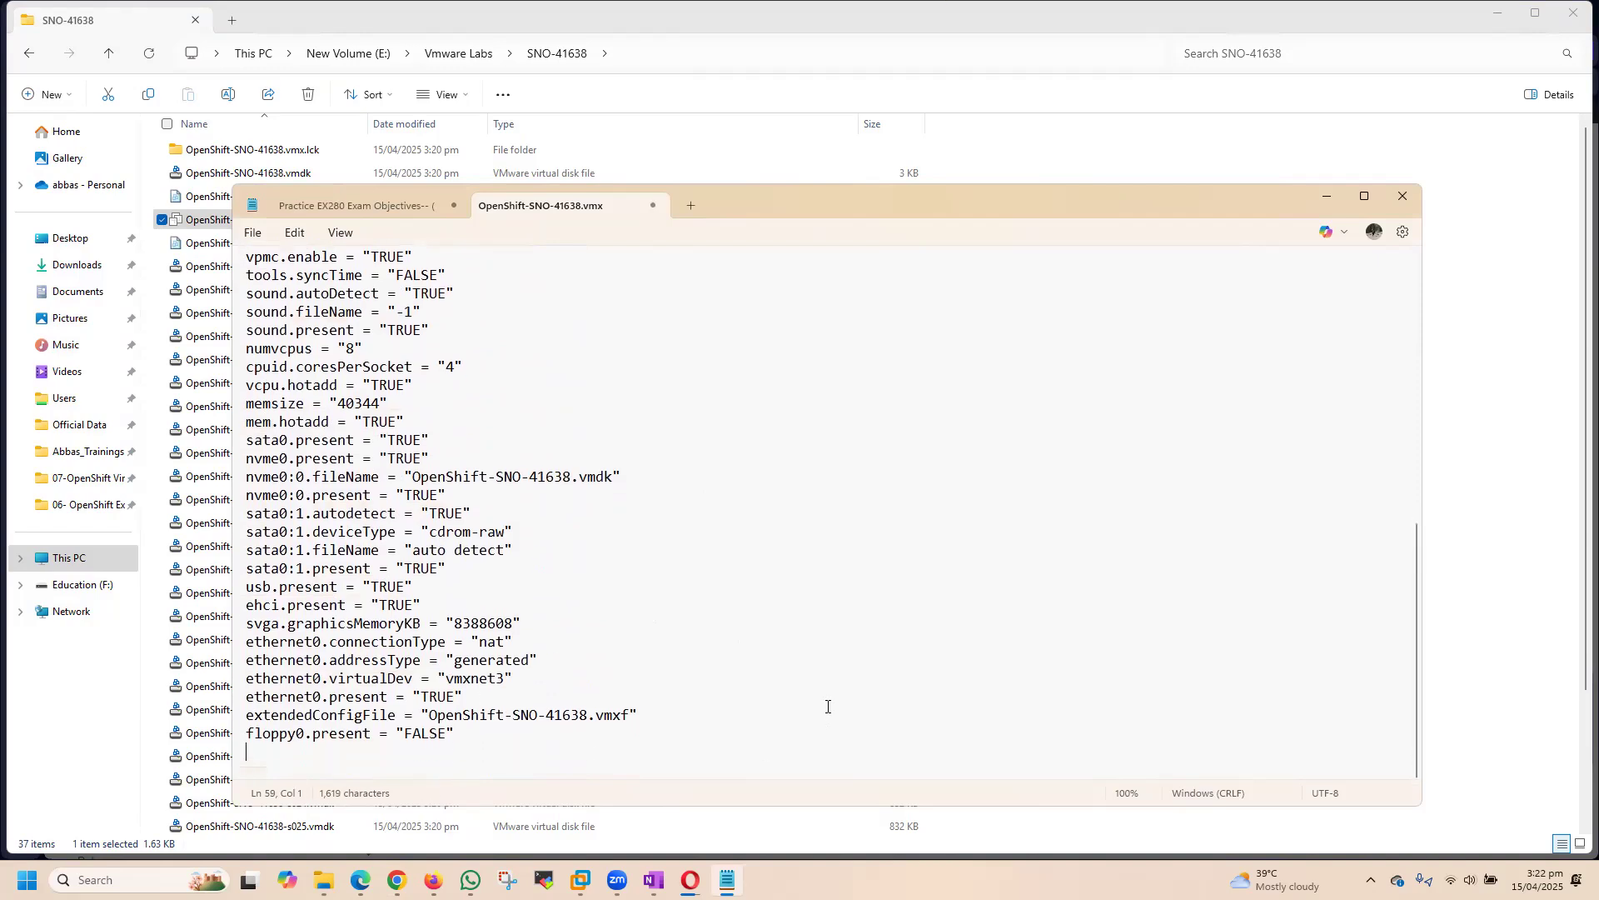
Step: Copy the line disk.EnableUUID = "TRUE" from the OneNote page OpenShift- Setup SNO and return to the .vmx file in Notepad
{"action": "left_click", "coordinate": [653, 880]}
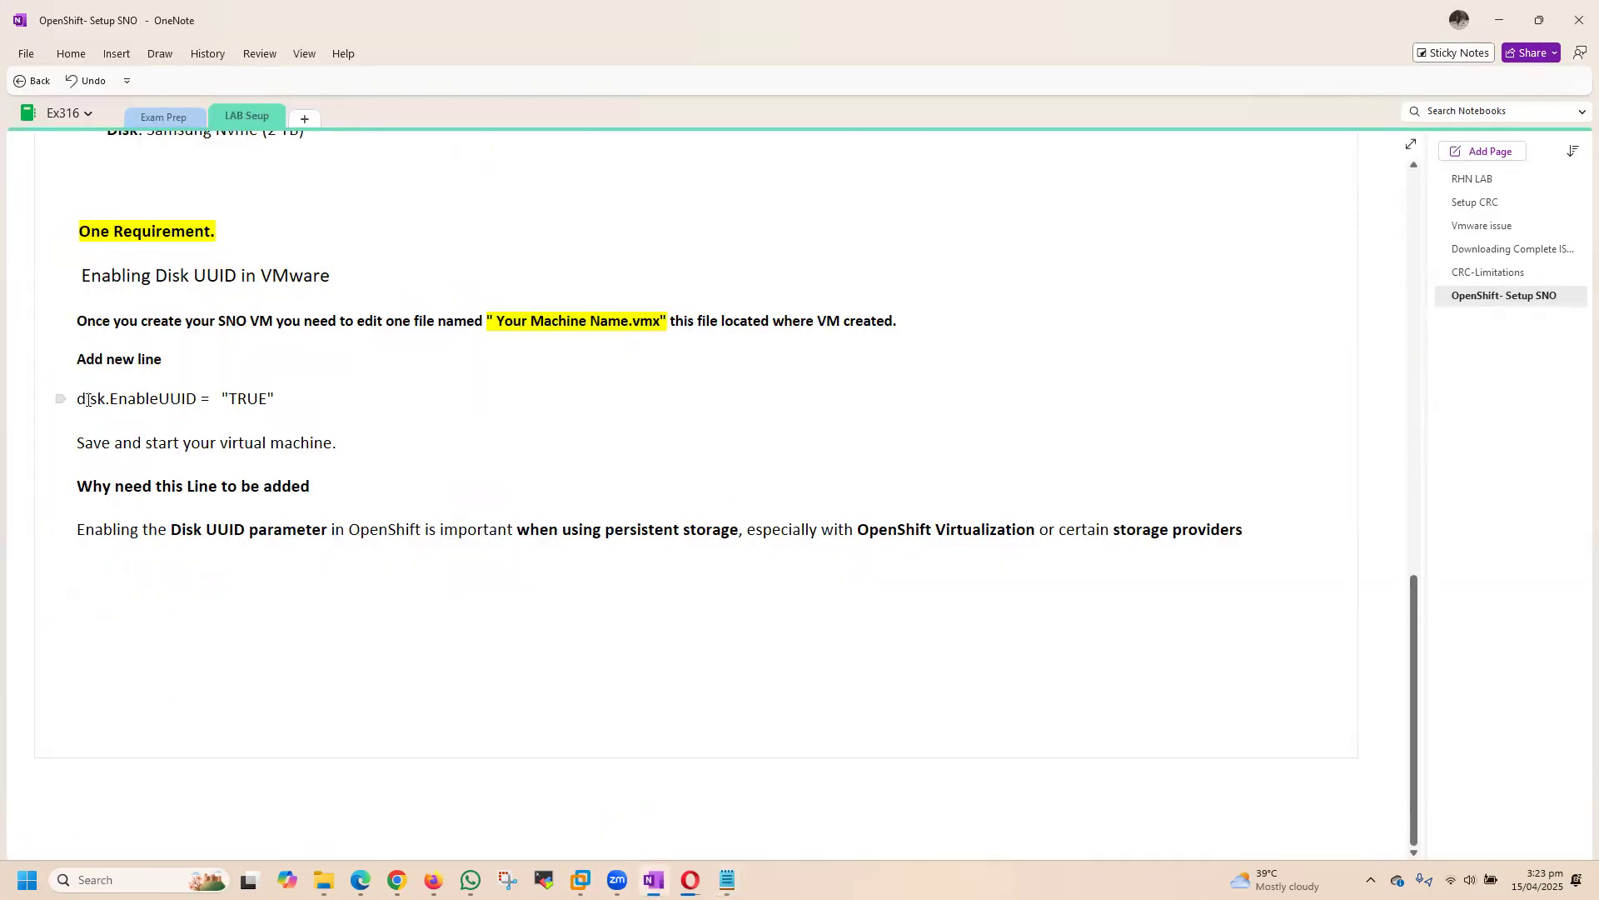
{"action": "left_click_drag", "start_coordinate": [78, 398], "coordinate": [278, 399]}
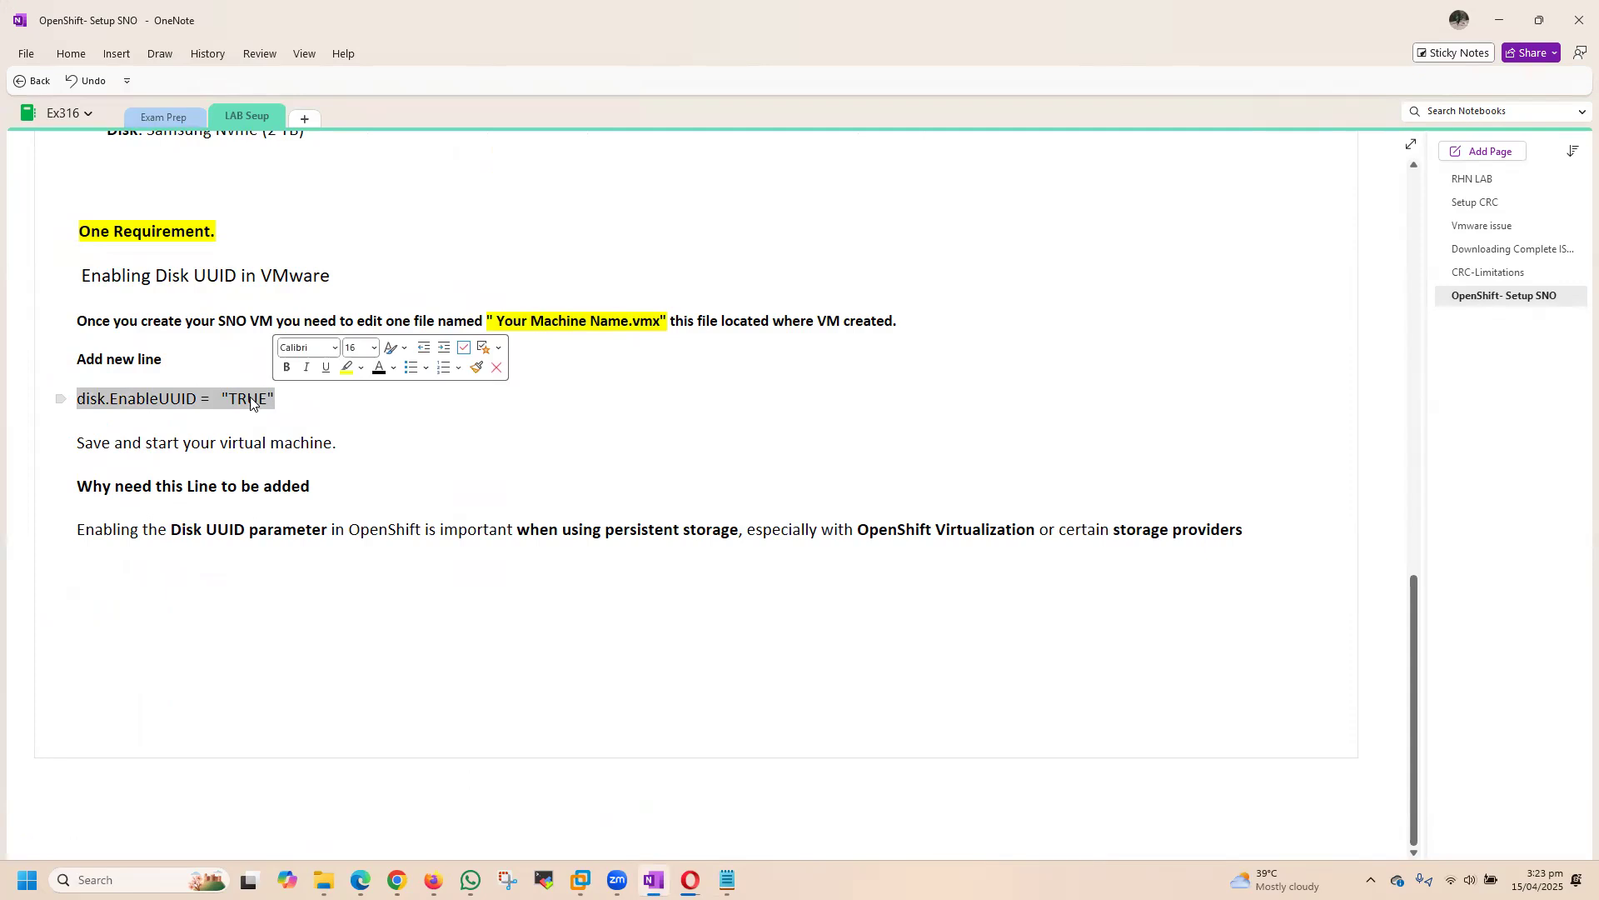
{"action": "right_click", "coordinate": [233, 400]}
{"action": "left_click", "coordinate": [259, 434]}
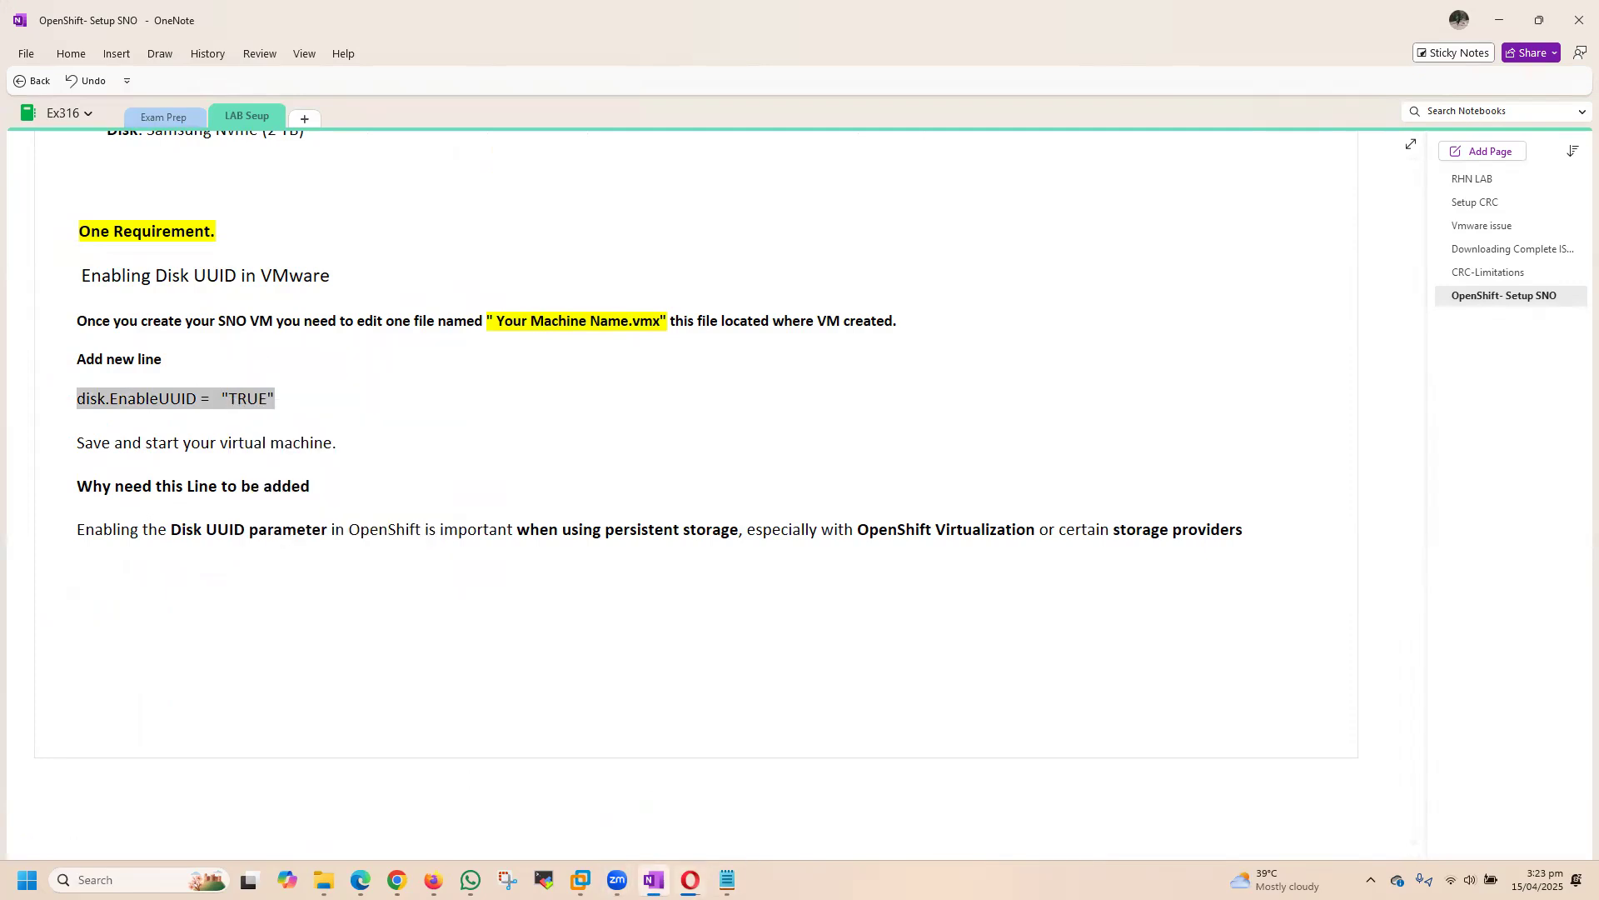
{"action": "left_click", "coordinate": [727, 881]}
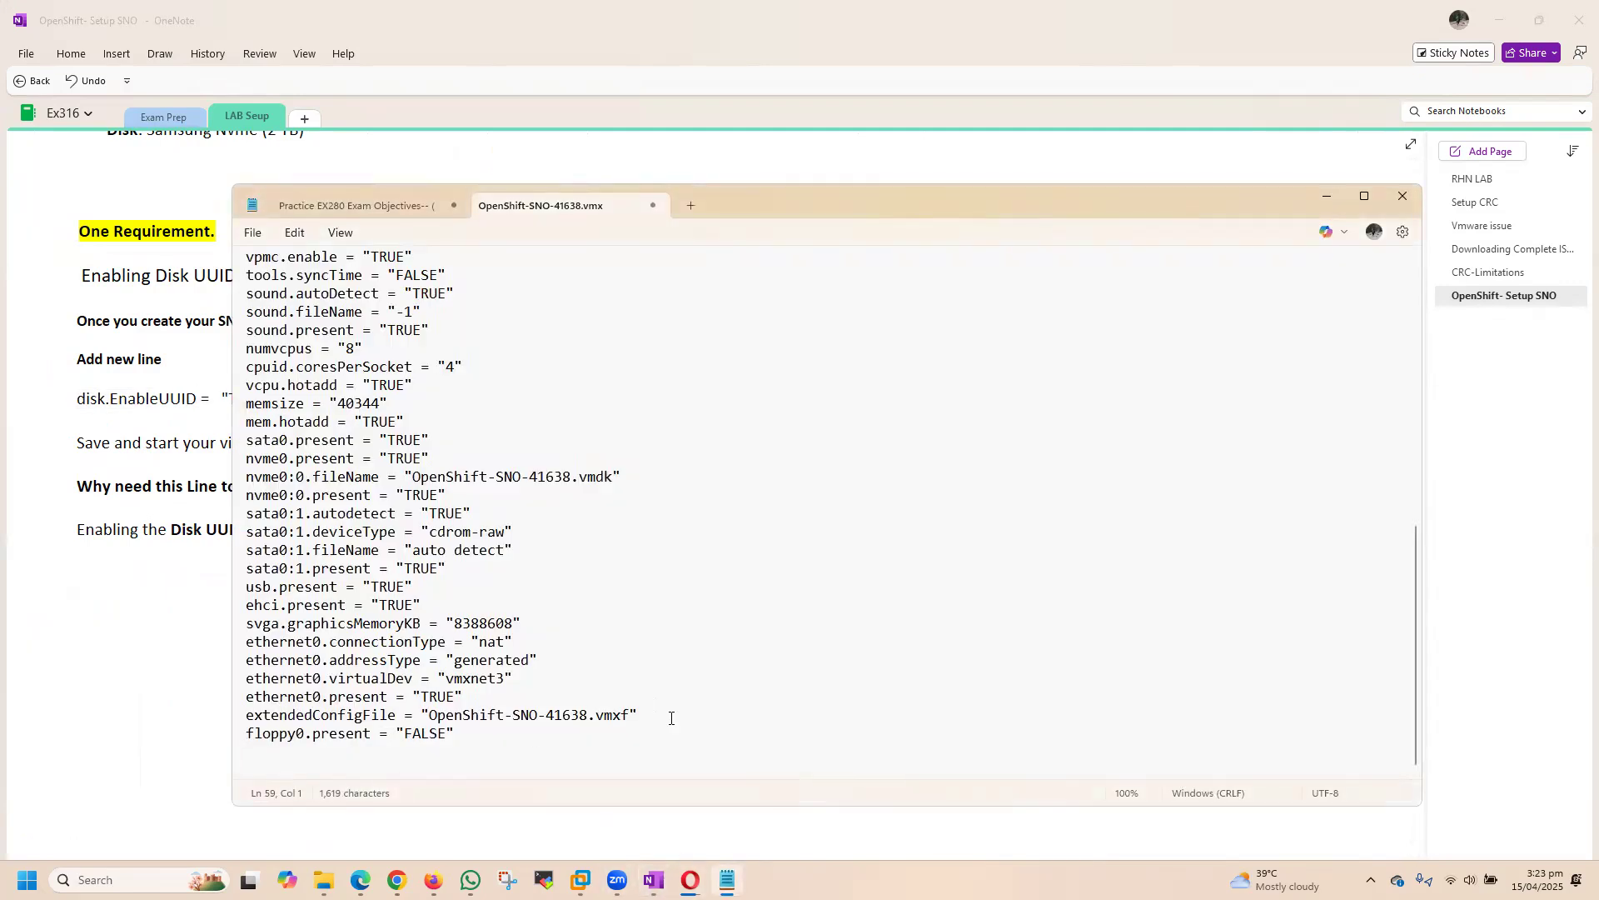
Step: Paste disk.EnableUUID = "TRUE" as the last line of the .vmx file, save and close the file, and minimize Notepad
{"action": "key", "text": "ctrl+v"}
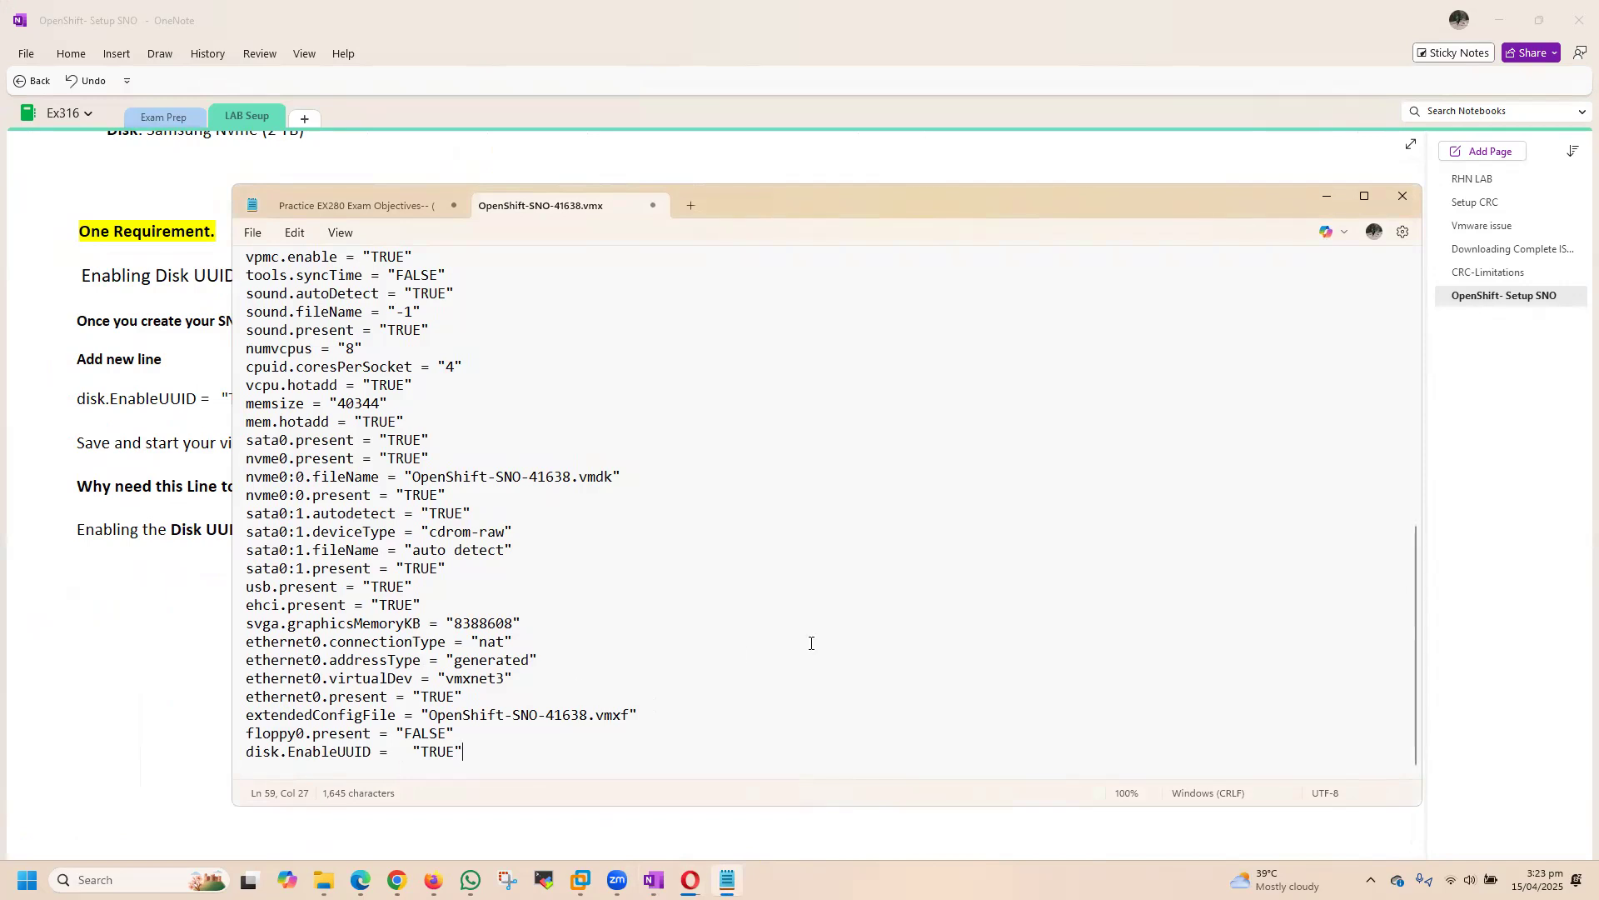
{"action": "left_click", "coordinate": [653, 205]}
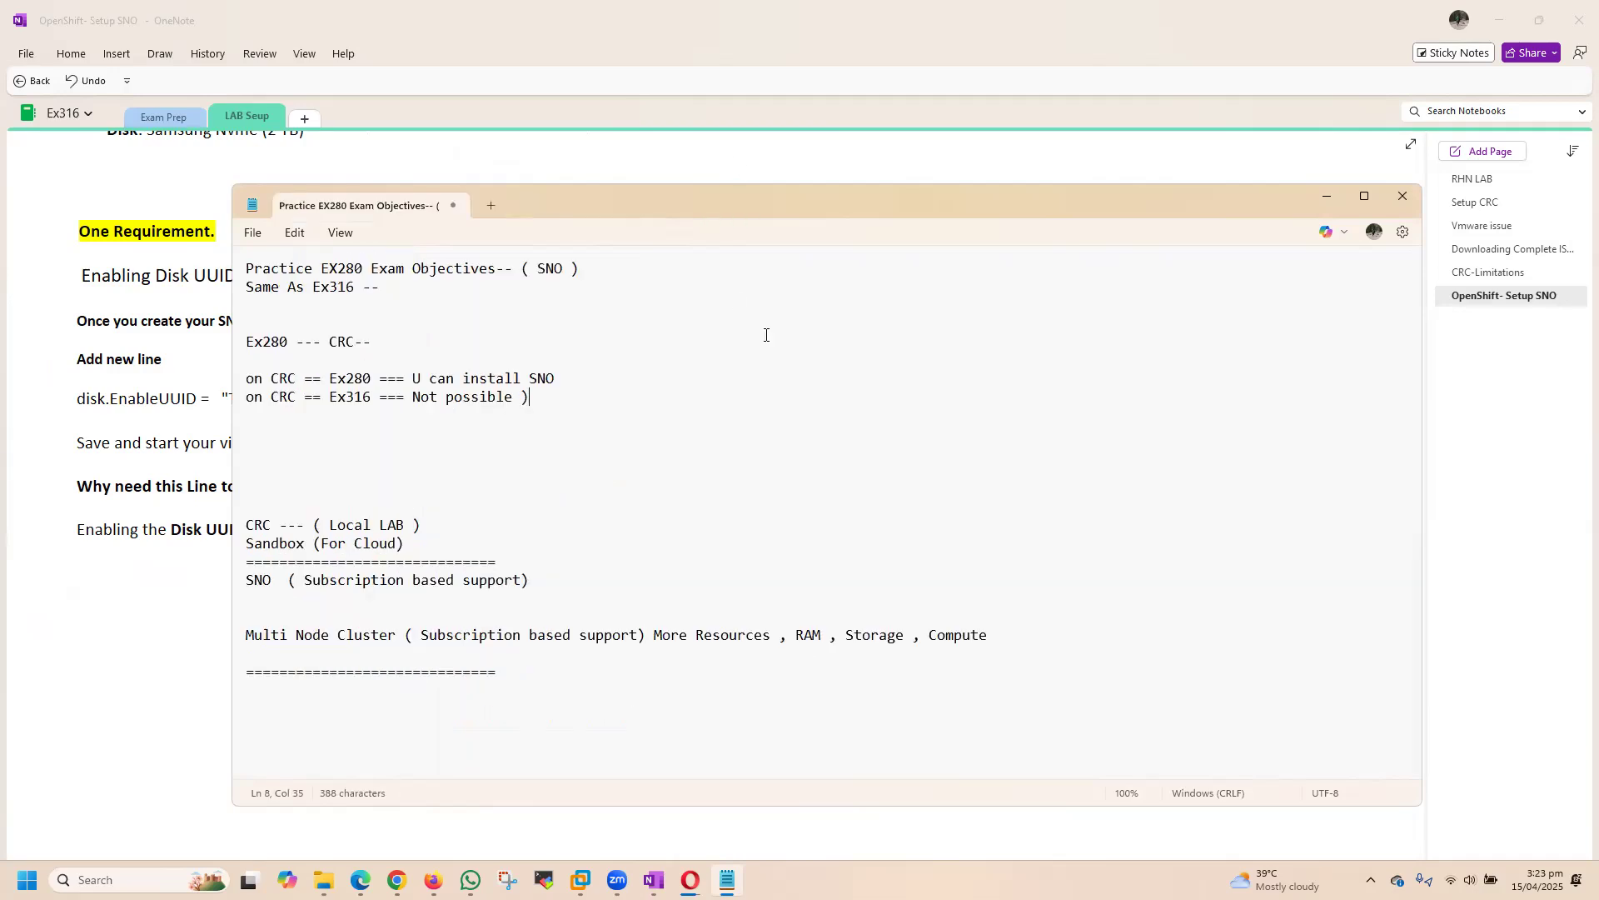
{"action": "left_click", "coordinate": [1326, 203]}
{"action": "left_click", "coordinate": [636, 403]}
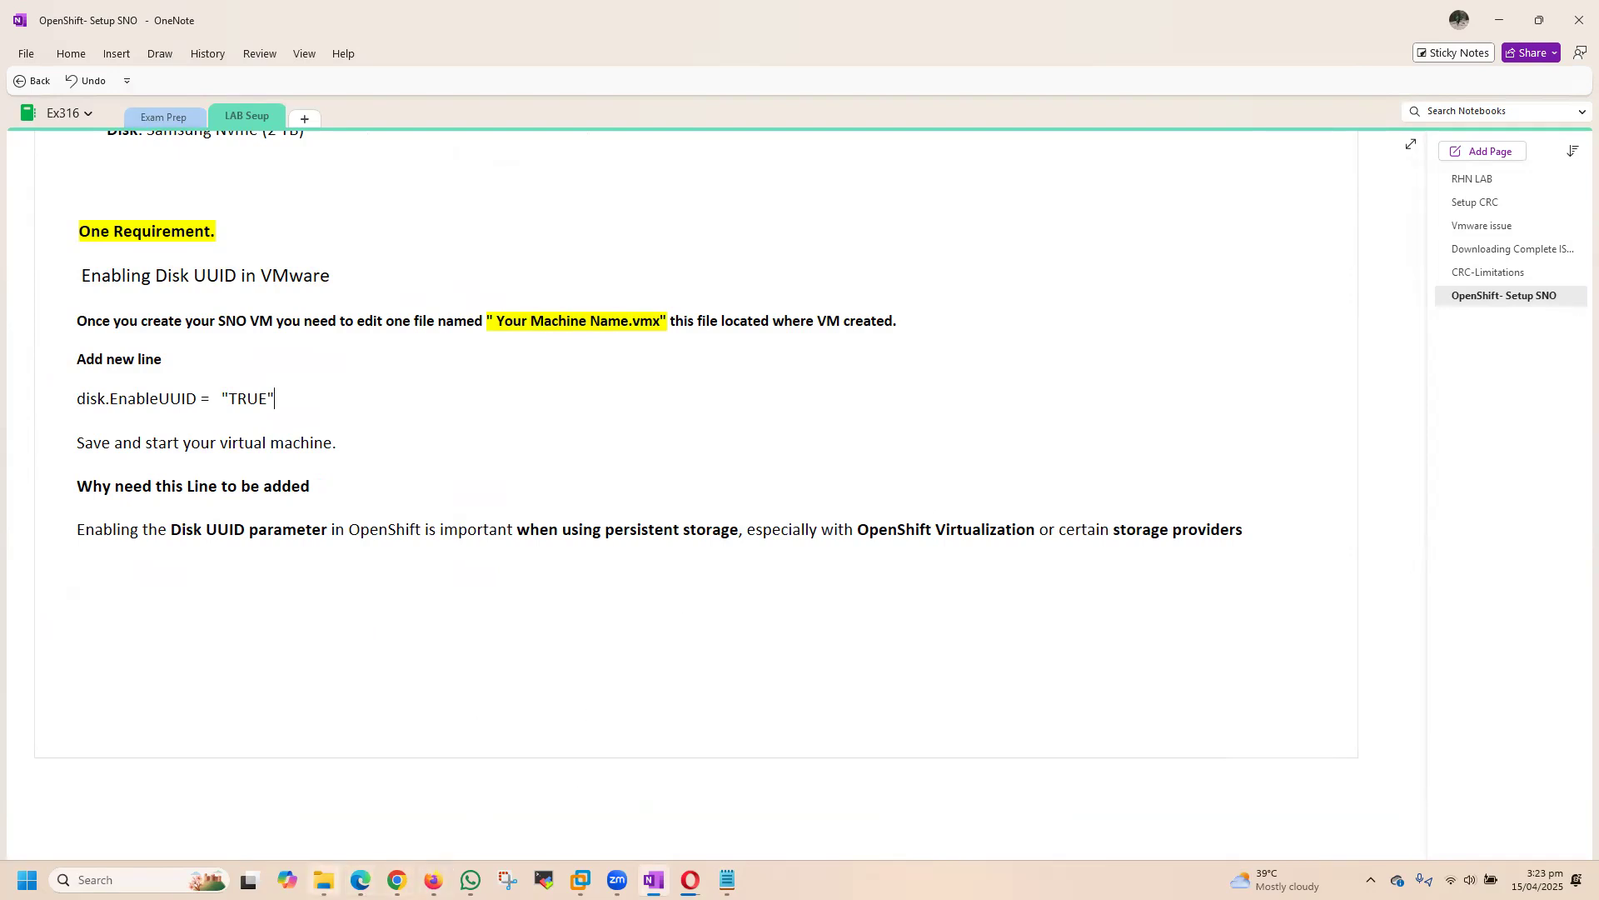
Step: Switch to the SNO-41638 folder in File Explorer and reopen OpenShift-SNO-41638.vmx in Notepad
{"action": "mouse_move", "coordinate": [324, 879]}
{"action": "left_click", "coordinate": [321, 816]}
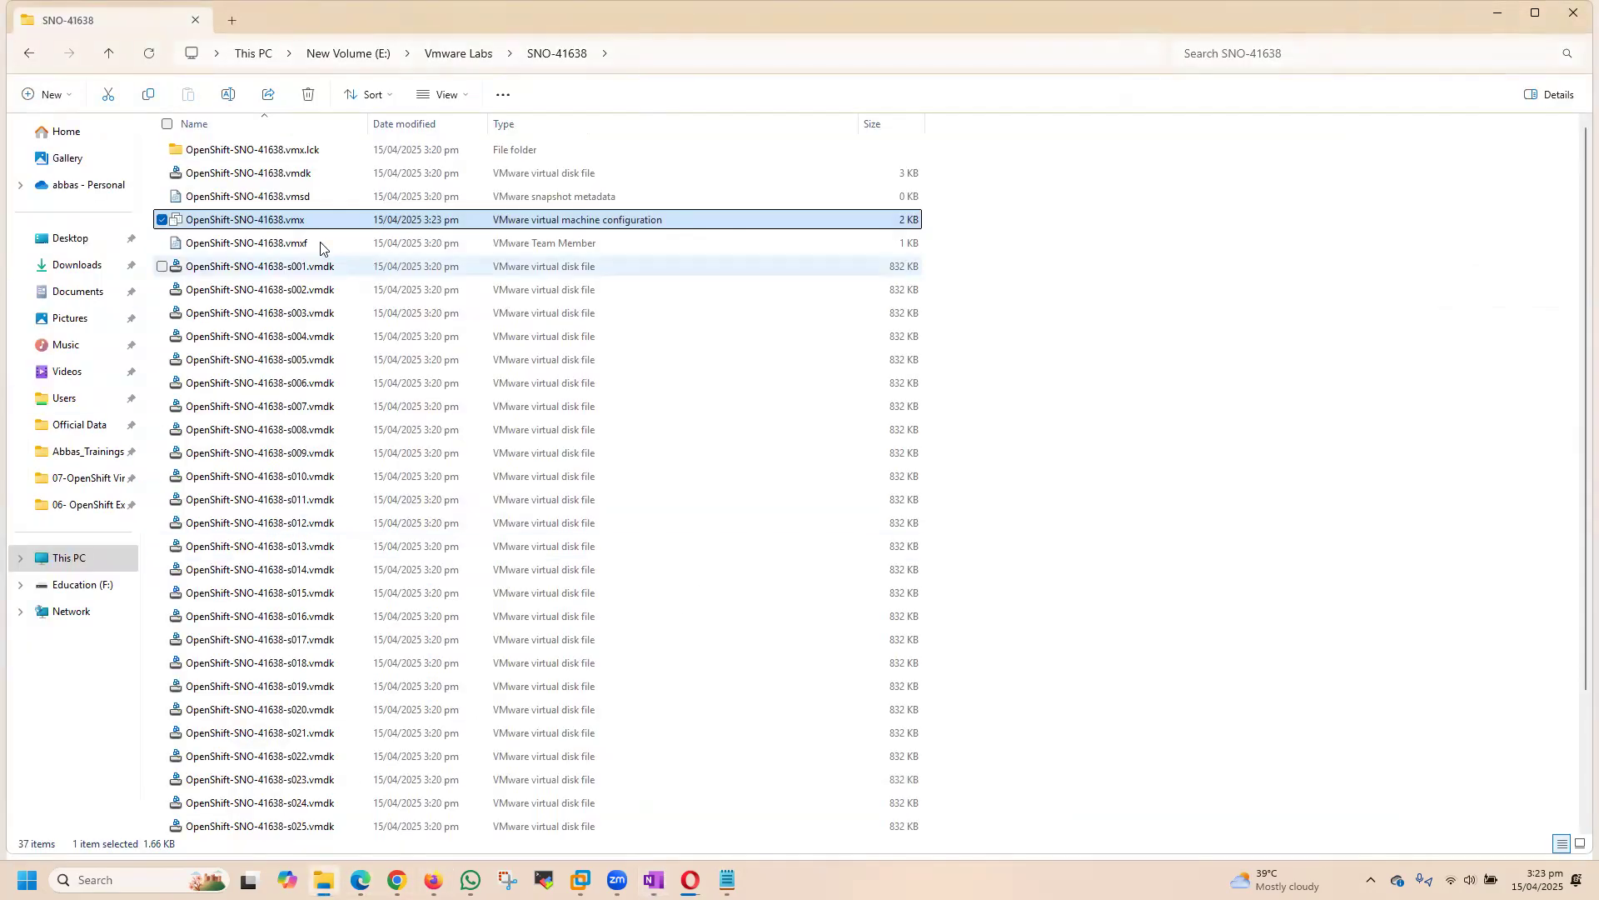
{"action": "right_click", "coordinate": [280, 222]}
{"action": "left_click", "coordinate": [356, 543]}
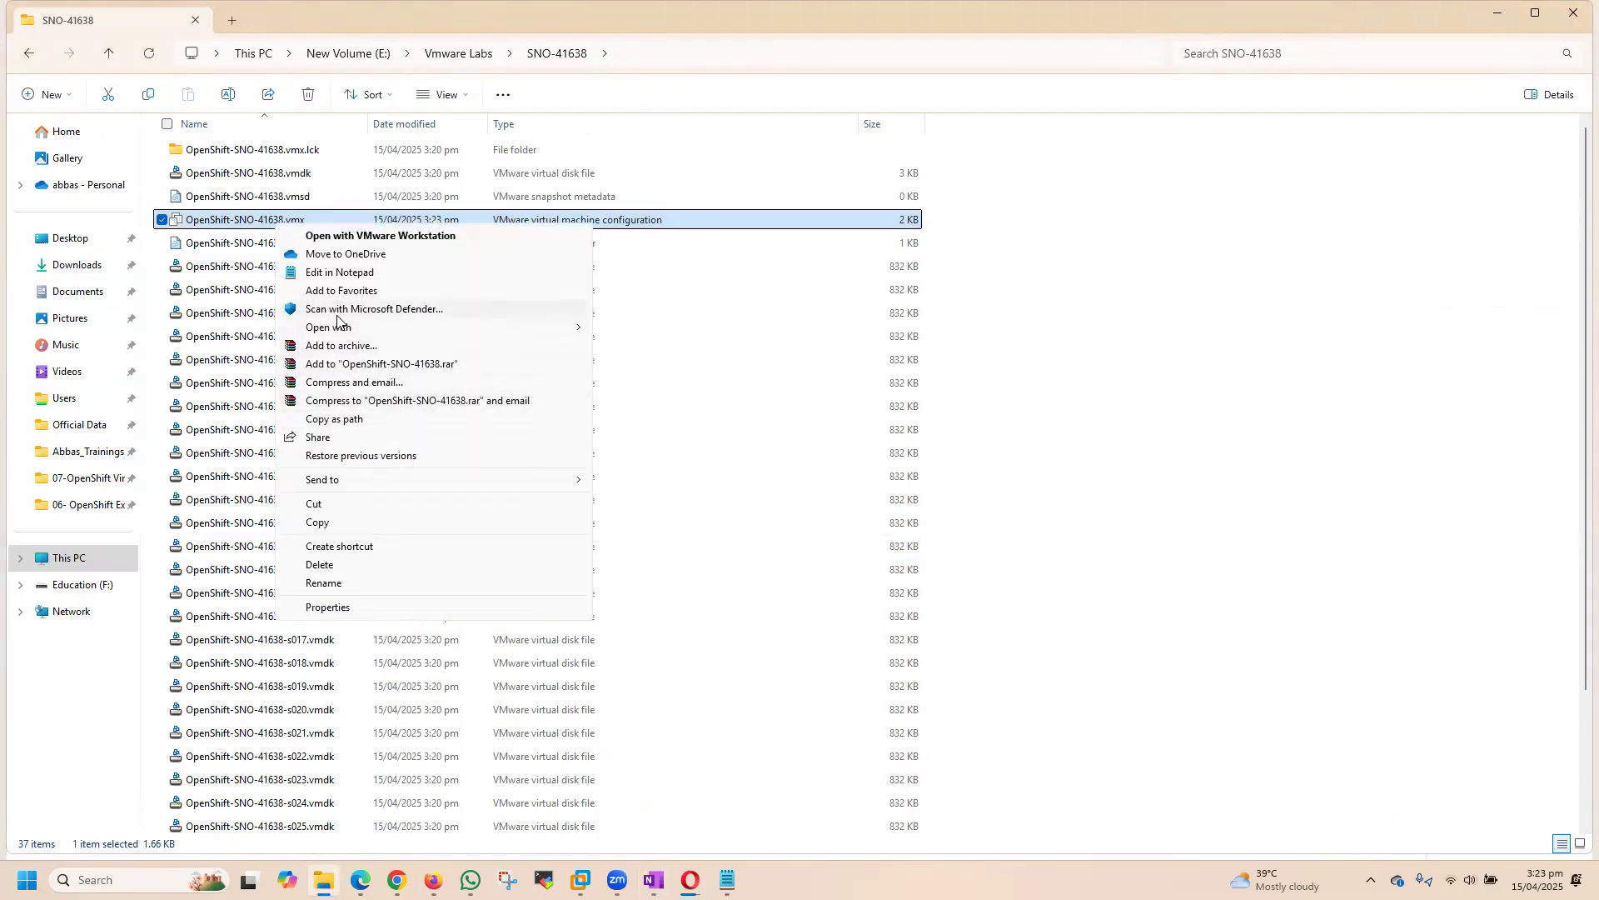
{"action": "left_click", "coordinate": [339, 272]}
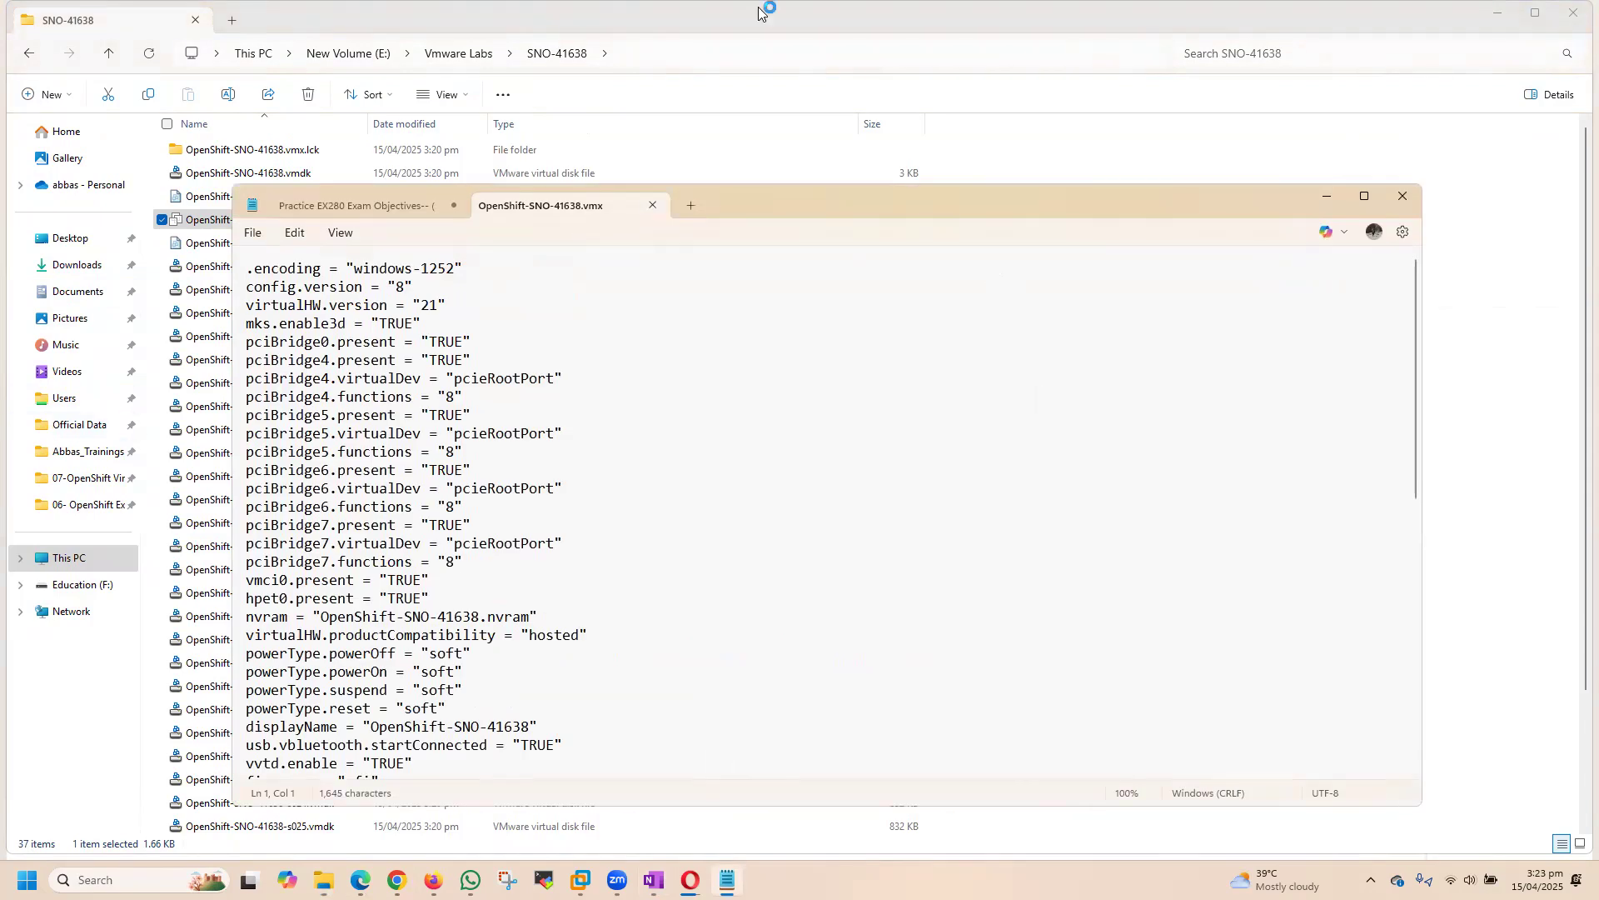
Step: Check the end of the .vmx file for the disk.EnableUUID line, close the file and return to the SNO-41638 folder
{"action": "left_click", "coordinate": [836, 558]}
{"action": "scroll", "coordinate": [857, 583], "scroll_direction": "down", "scroll_amount": 10}
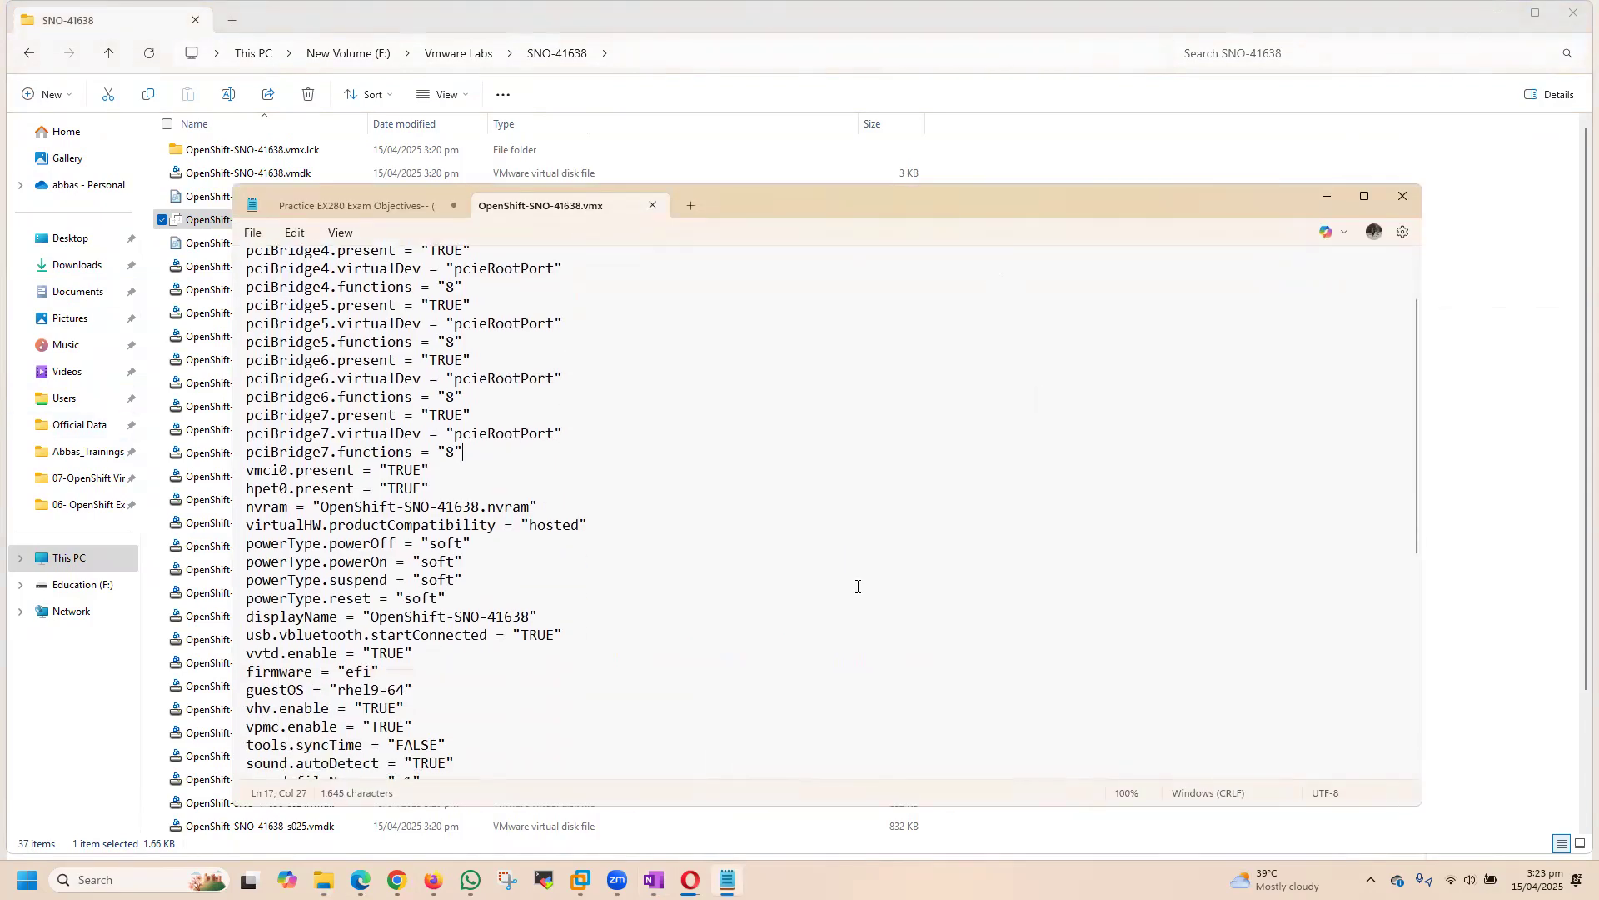
{"action": "left_click", "coordinate": [500, 755]}
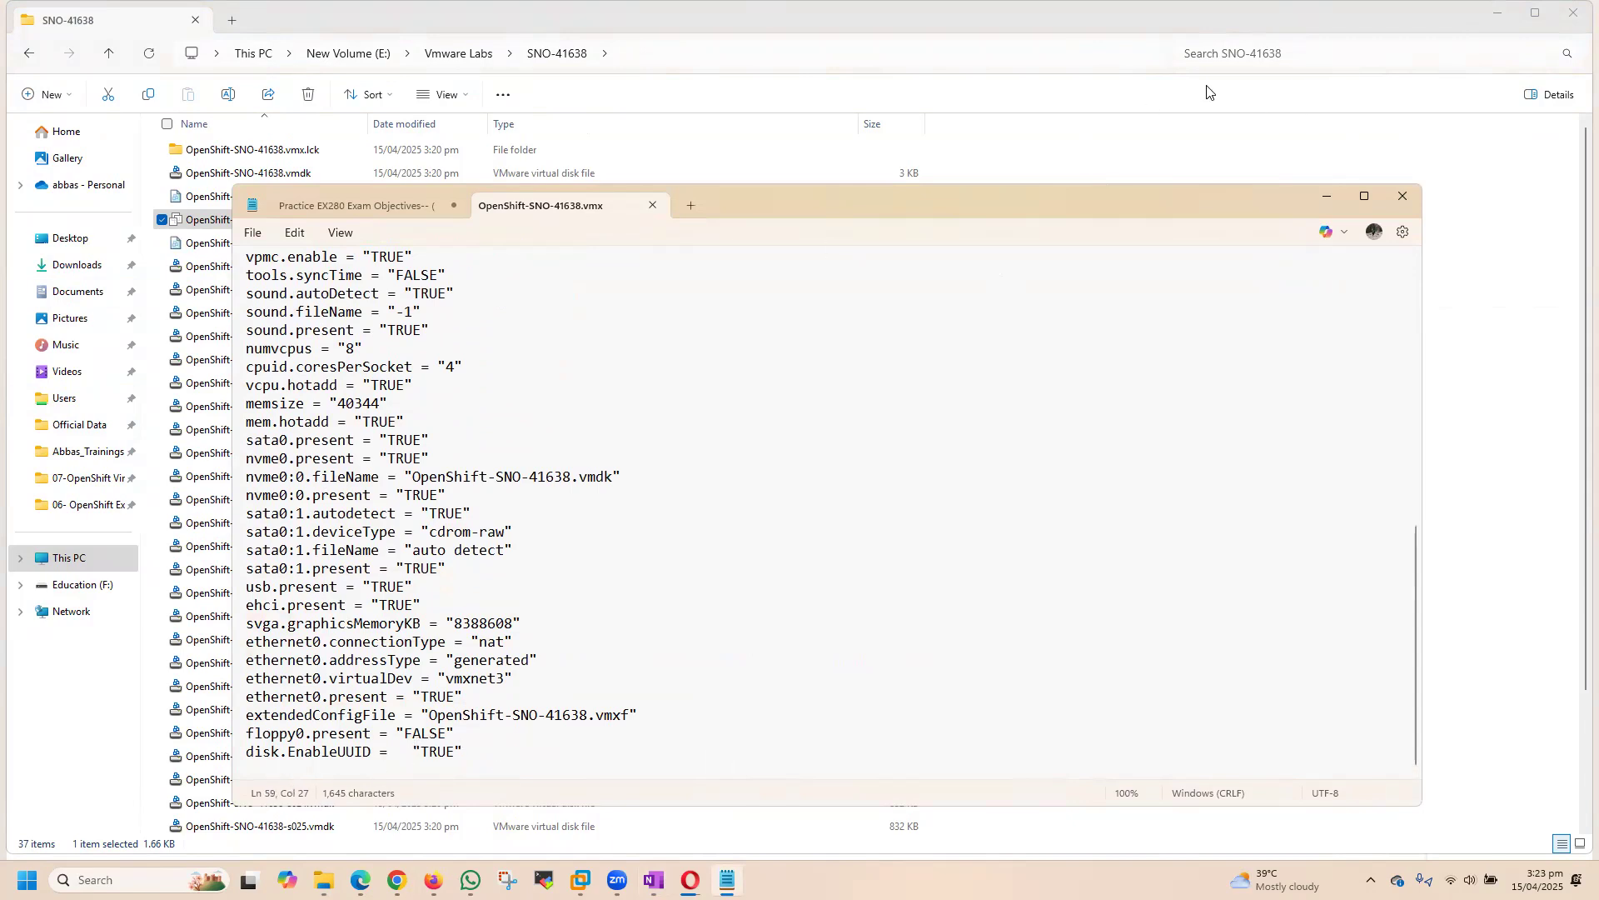
{"action": "left_click", "coordinate": [697, 473]}
{"action": "left_click", "coordinate": [652, 205]}
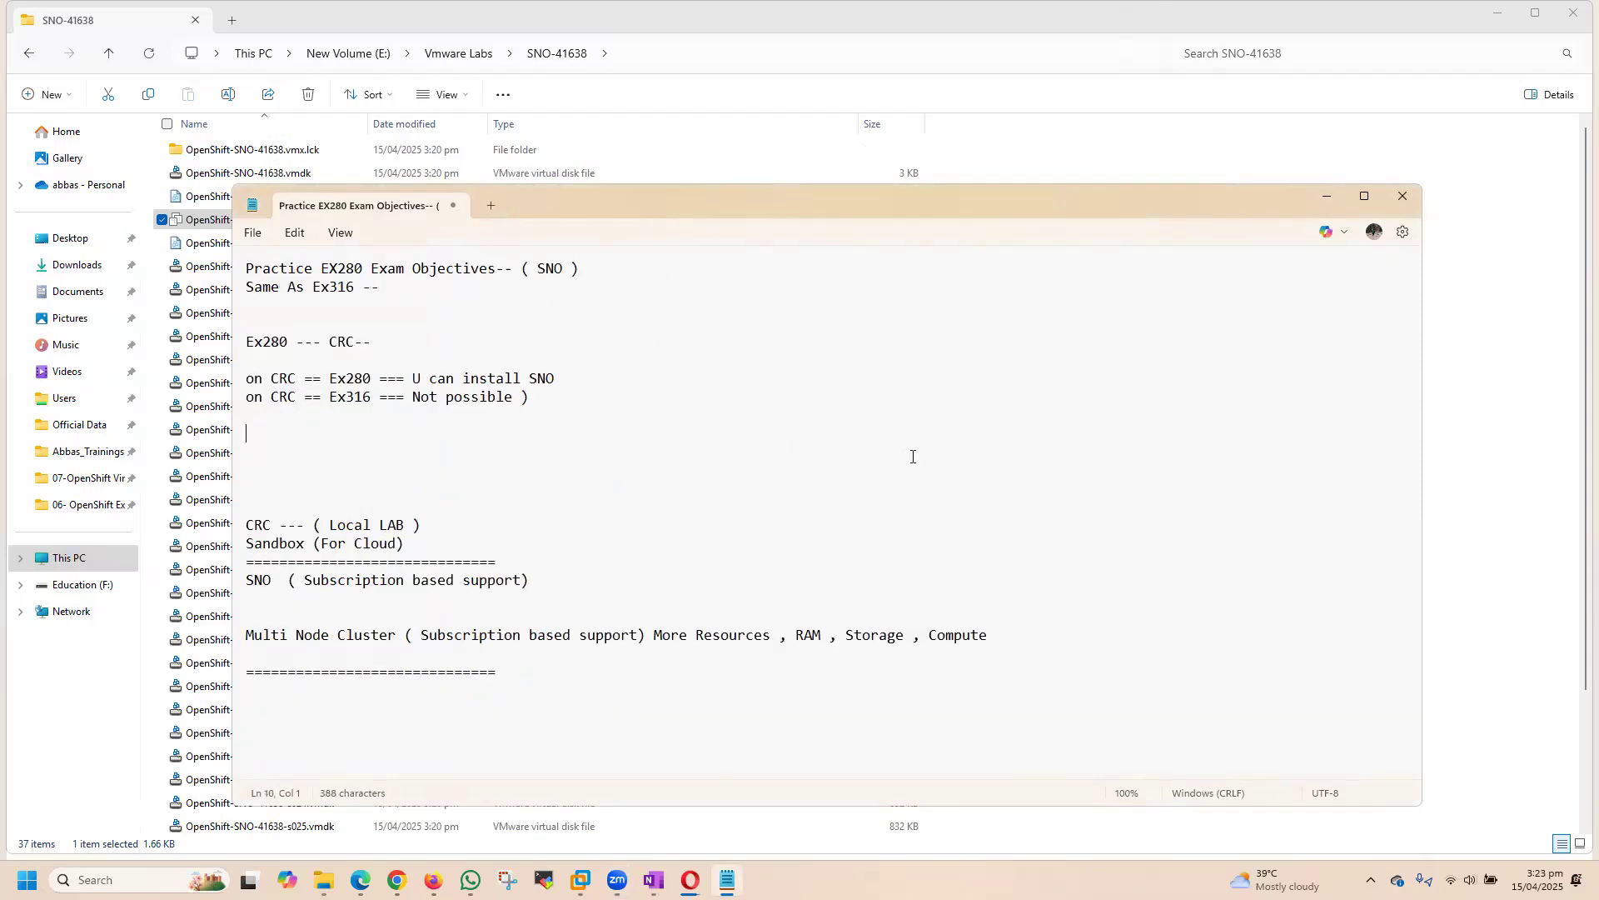
{"action": "left_click", "coordinate": [1071, 157]}
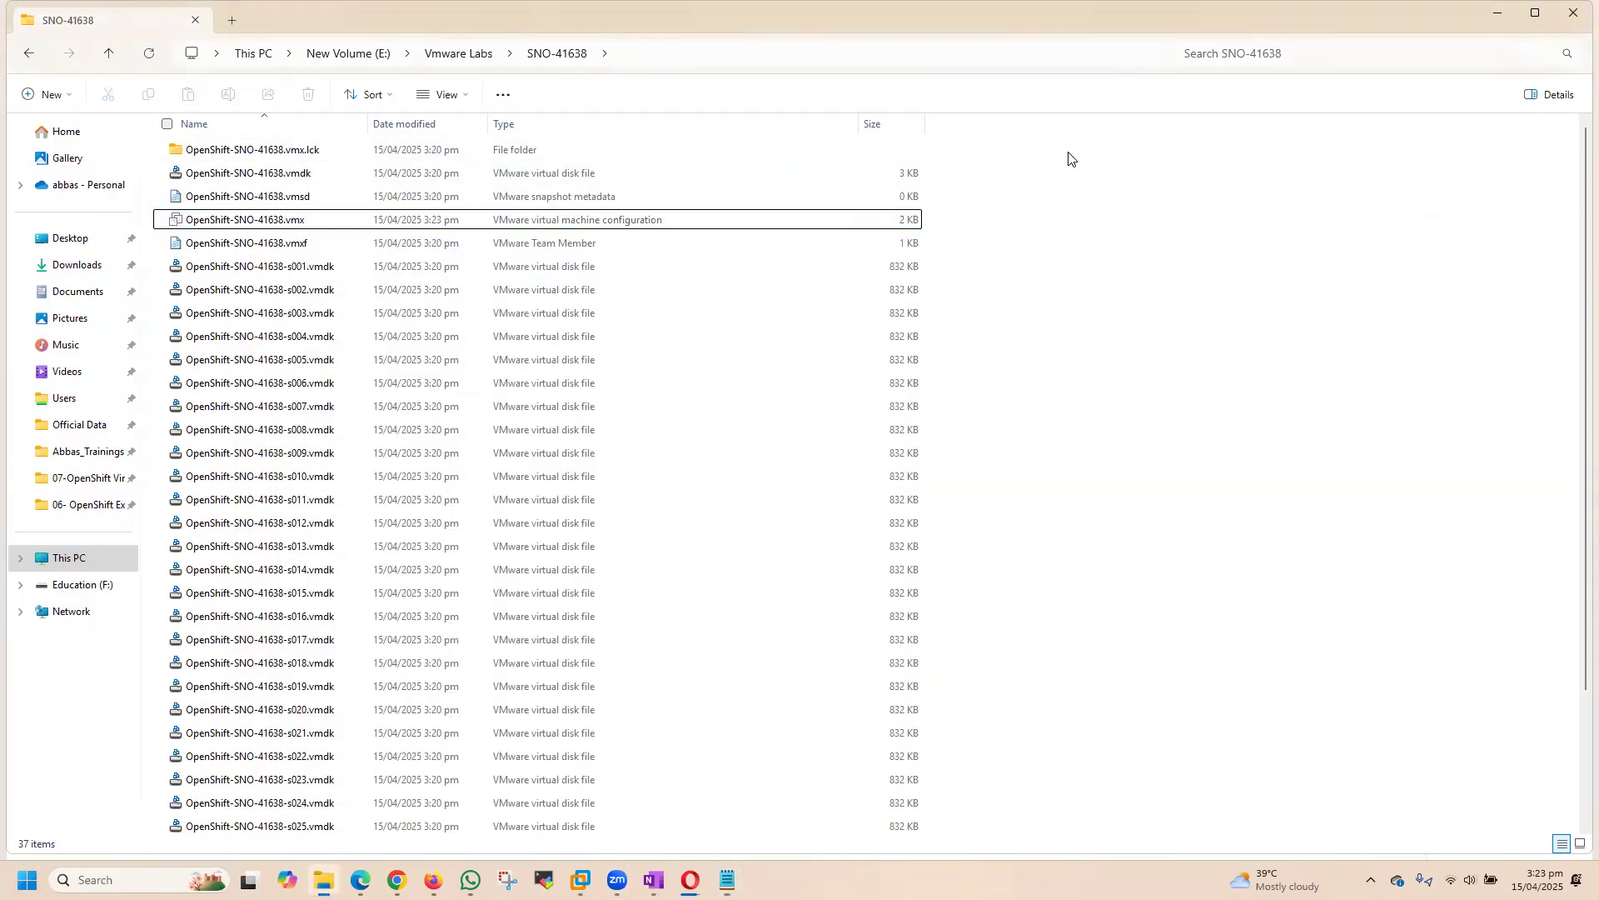
Step: Switch to the Opera browser and check the download progress of the discovery ISO
{"action": "mouse_move", "coordinate": [618, 879]}
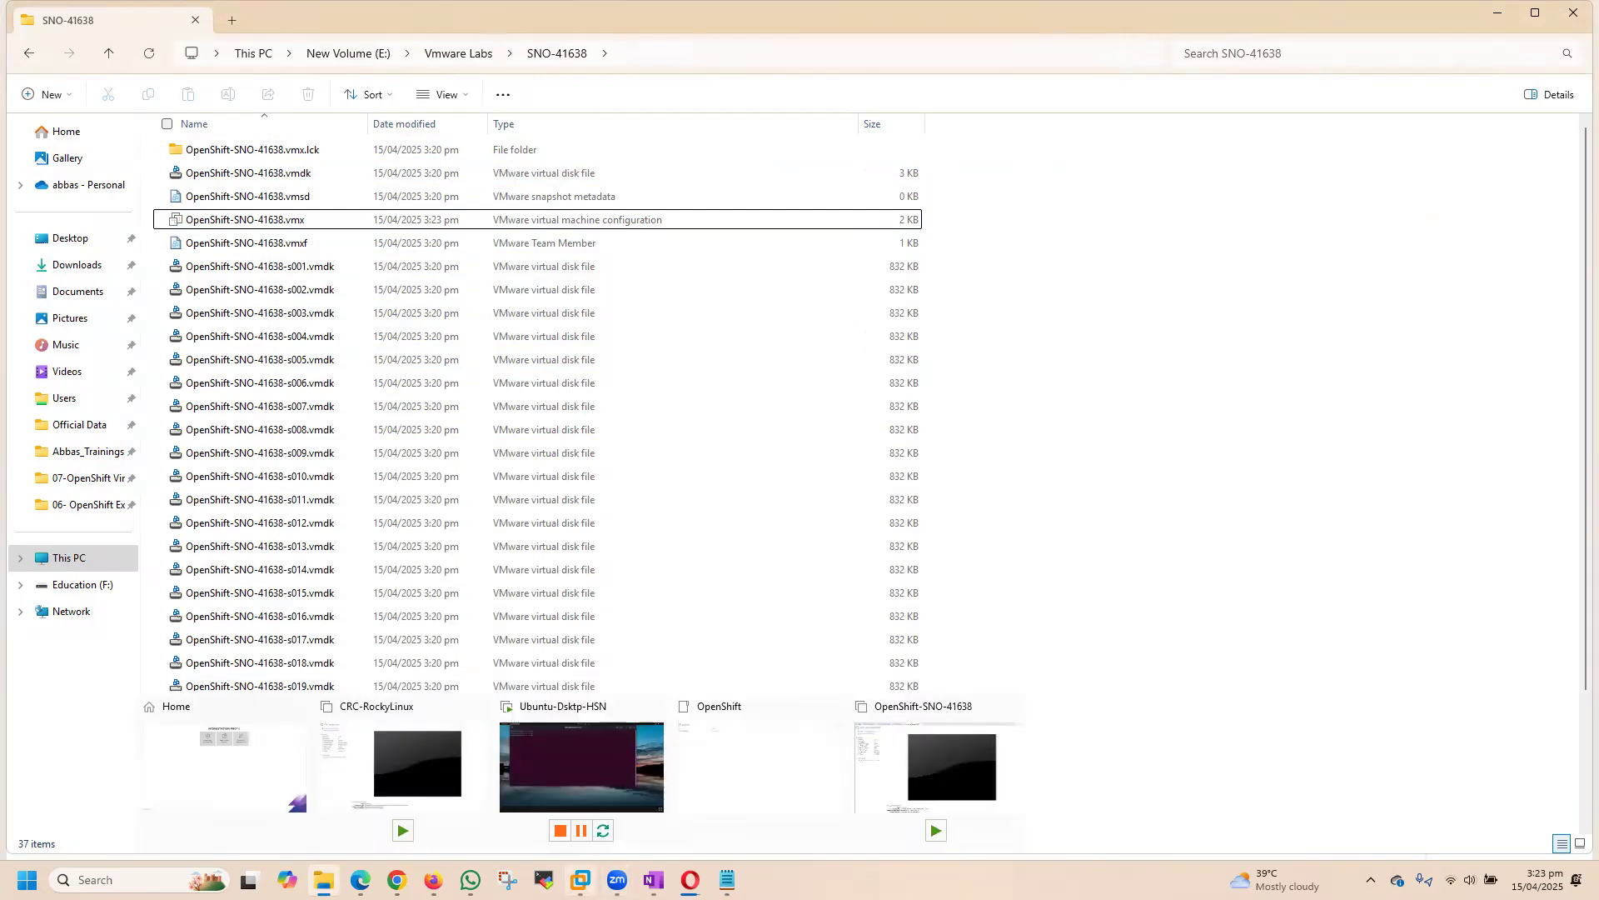
{"action": "left_click", "coordinate": [690, 879]}
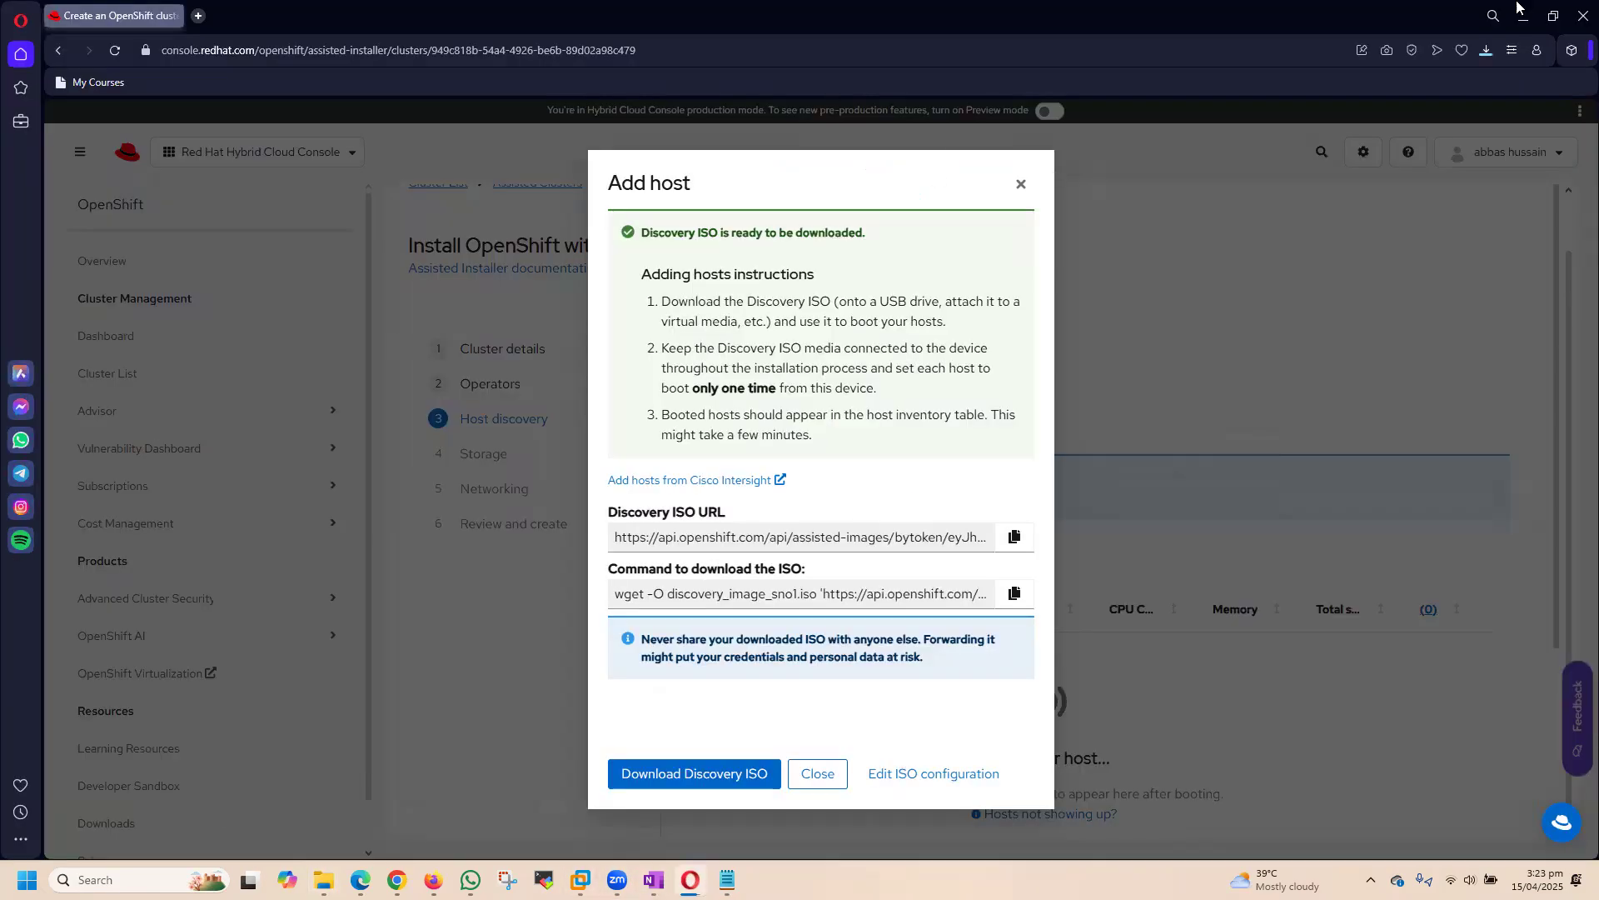
{"action": "left_click", "coordinate": [1486, 52]}
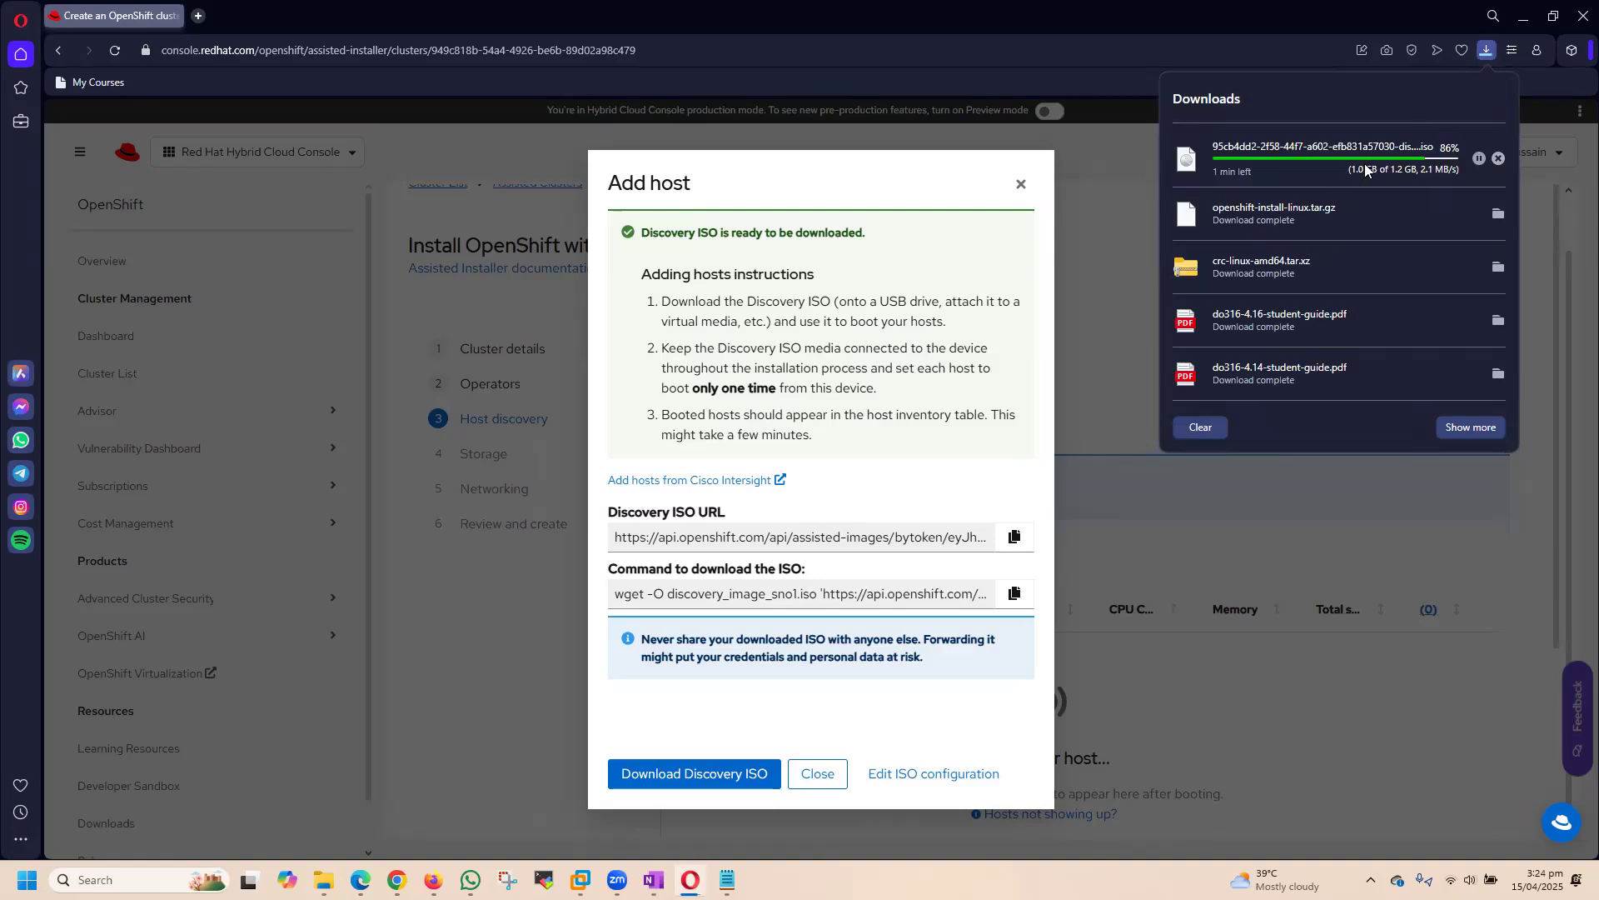
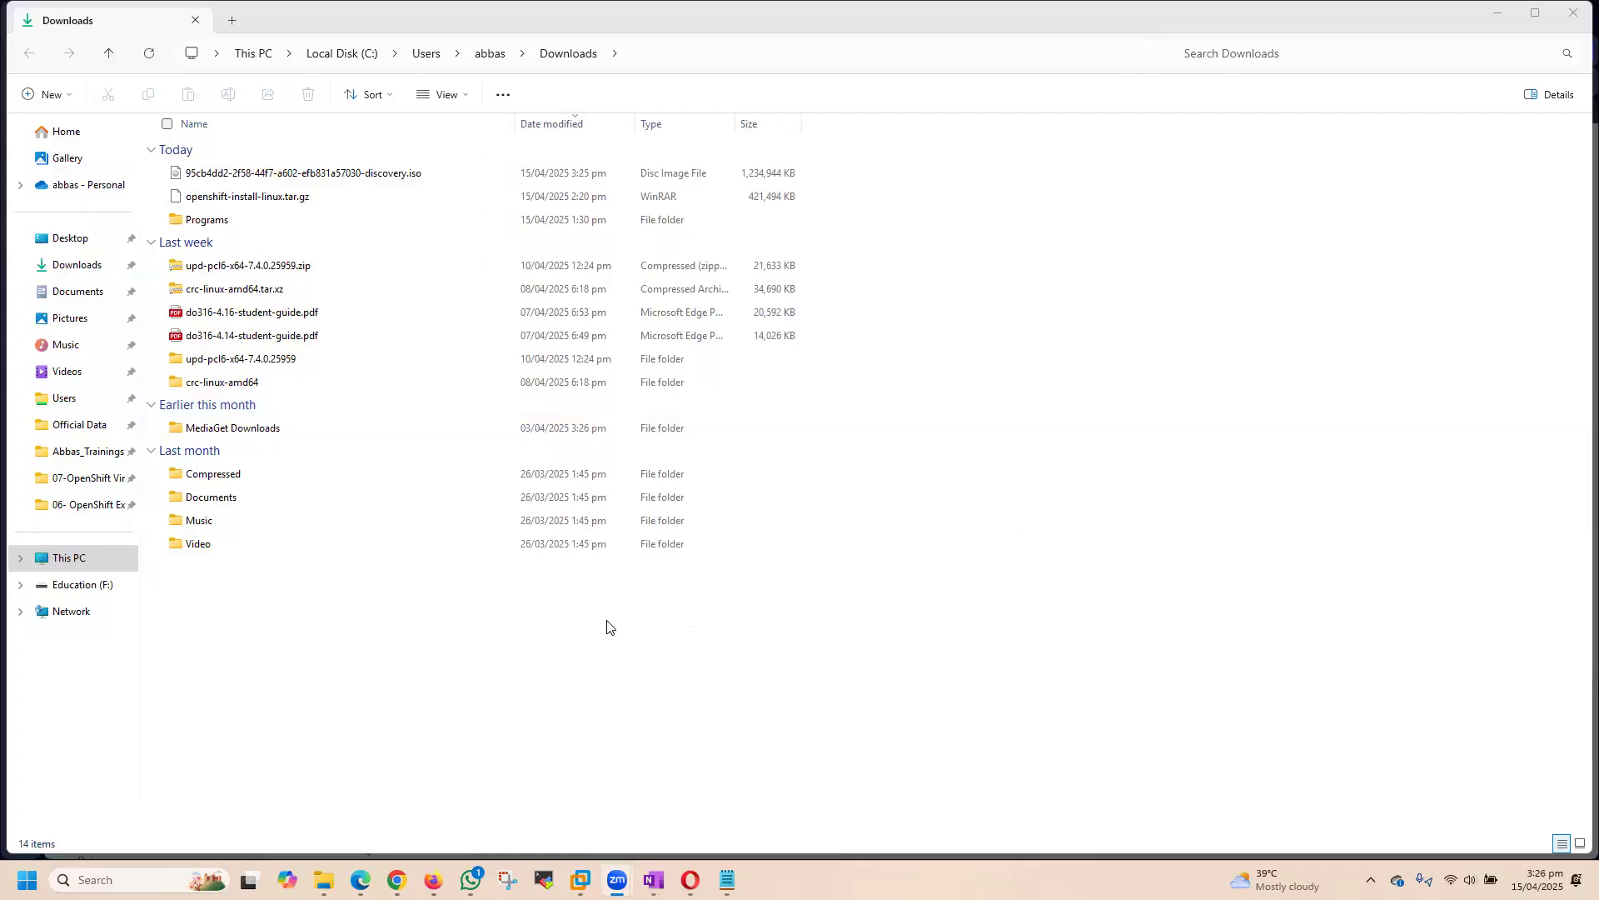
Step: Switch to VMware Workstation and attach the discovery ISO from the Downloads folder to the CD/DVD drive of OpenShift-SNO-41638
{"action": "left_click", "coordinate": [350, 173]}
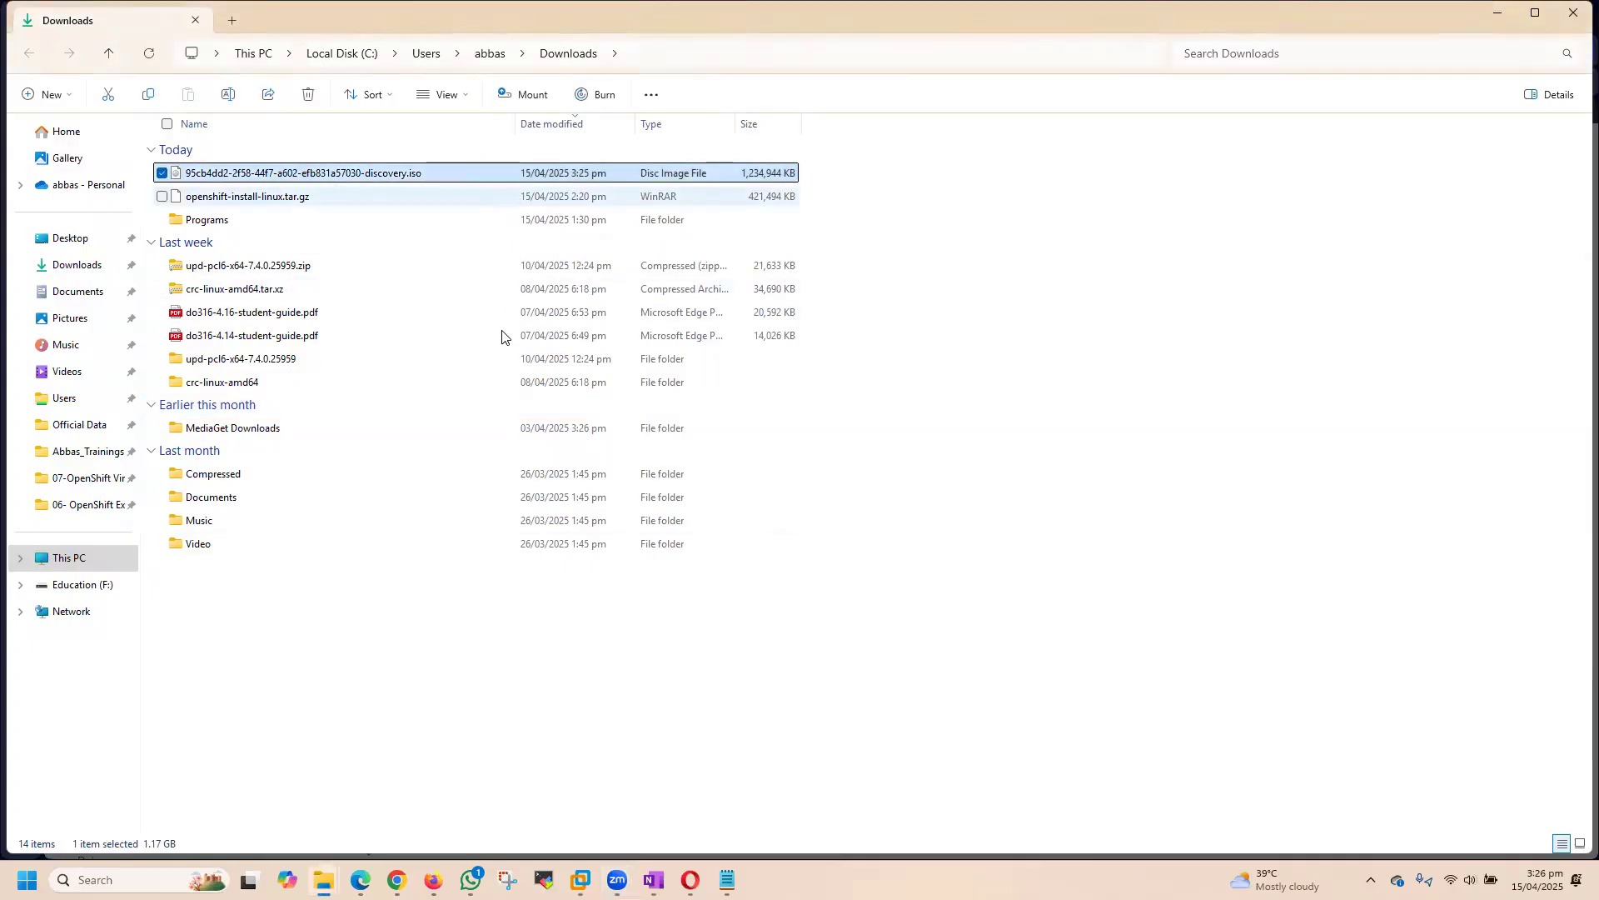
{"action": "left_click", "coordinate": [580, 879]}
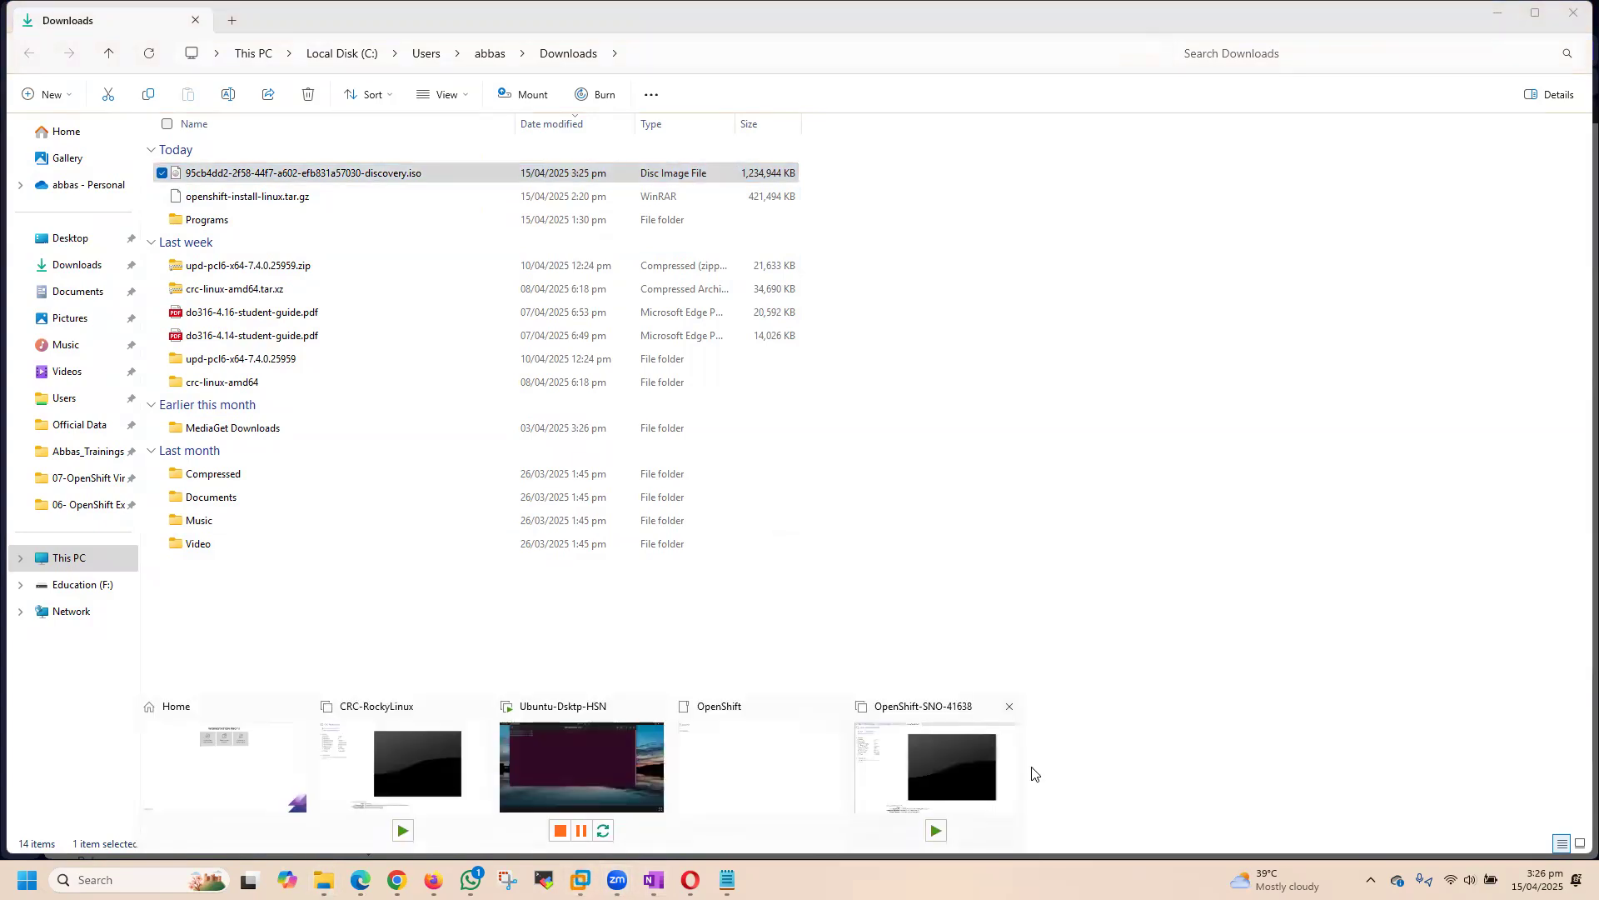
{"action": "left_click", "coordinate": [966, 754]}
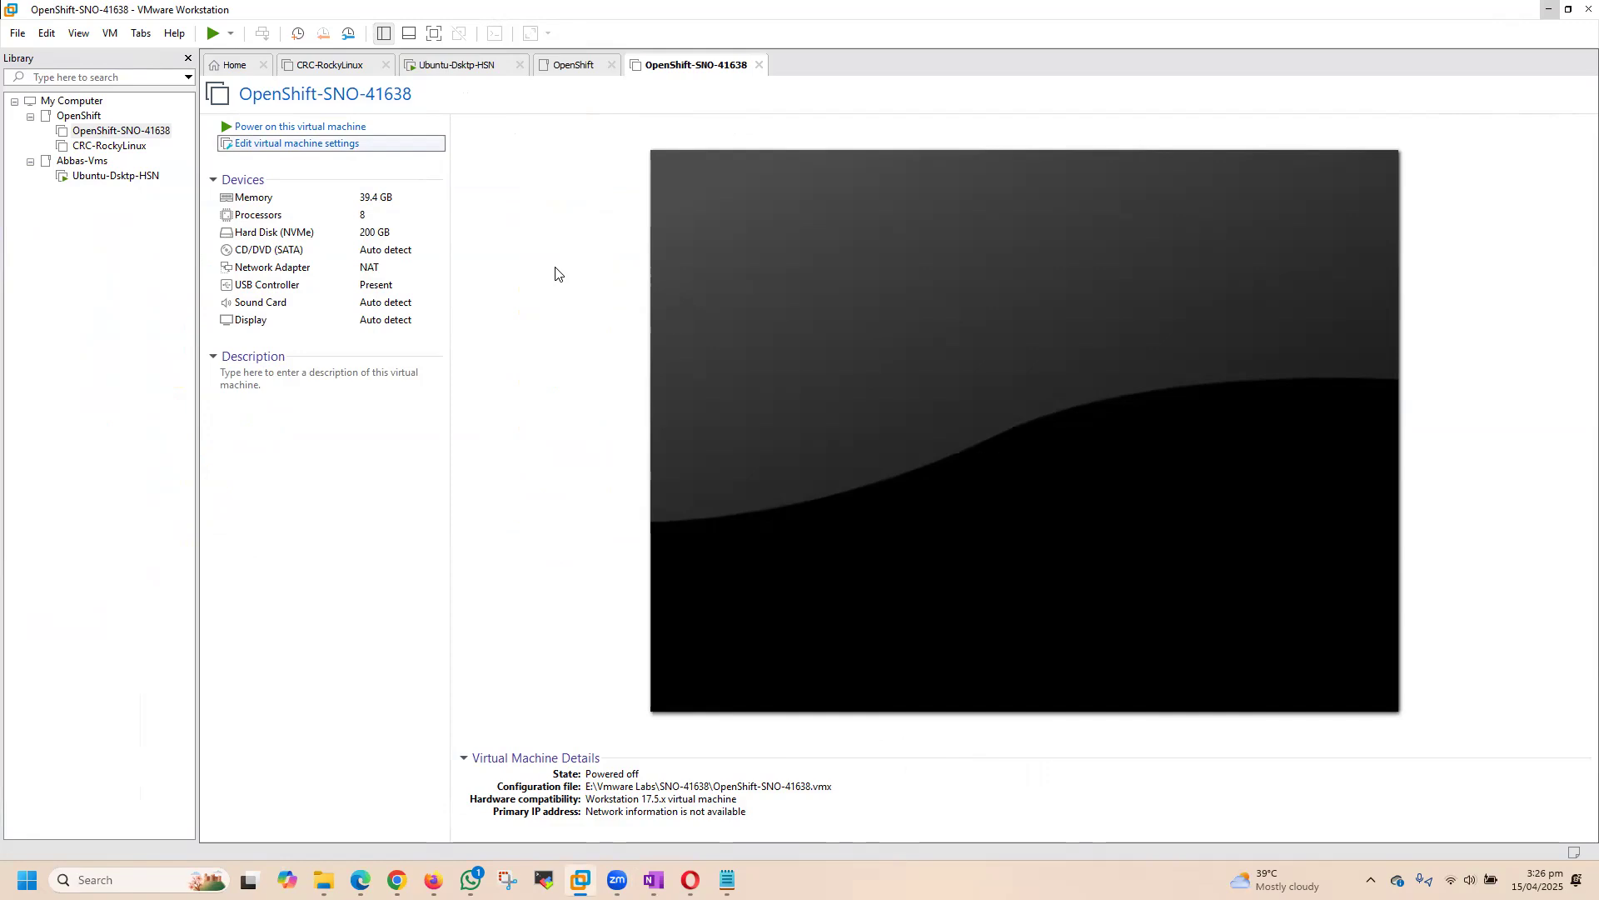
{"action": "key", "text": "ctrl+d"}
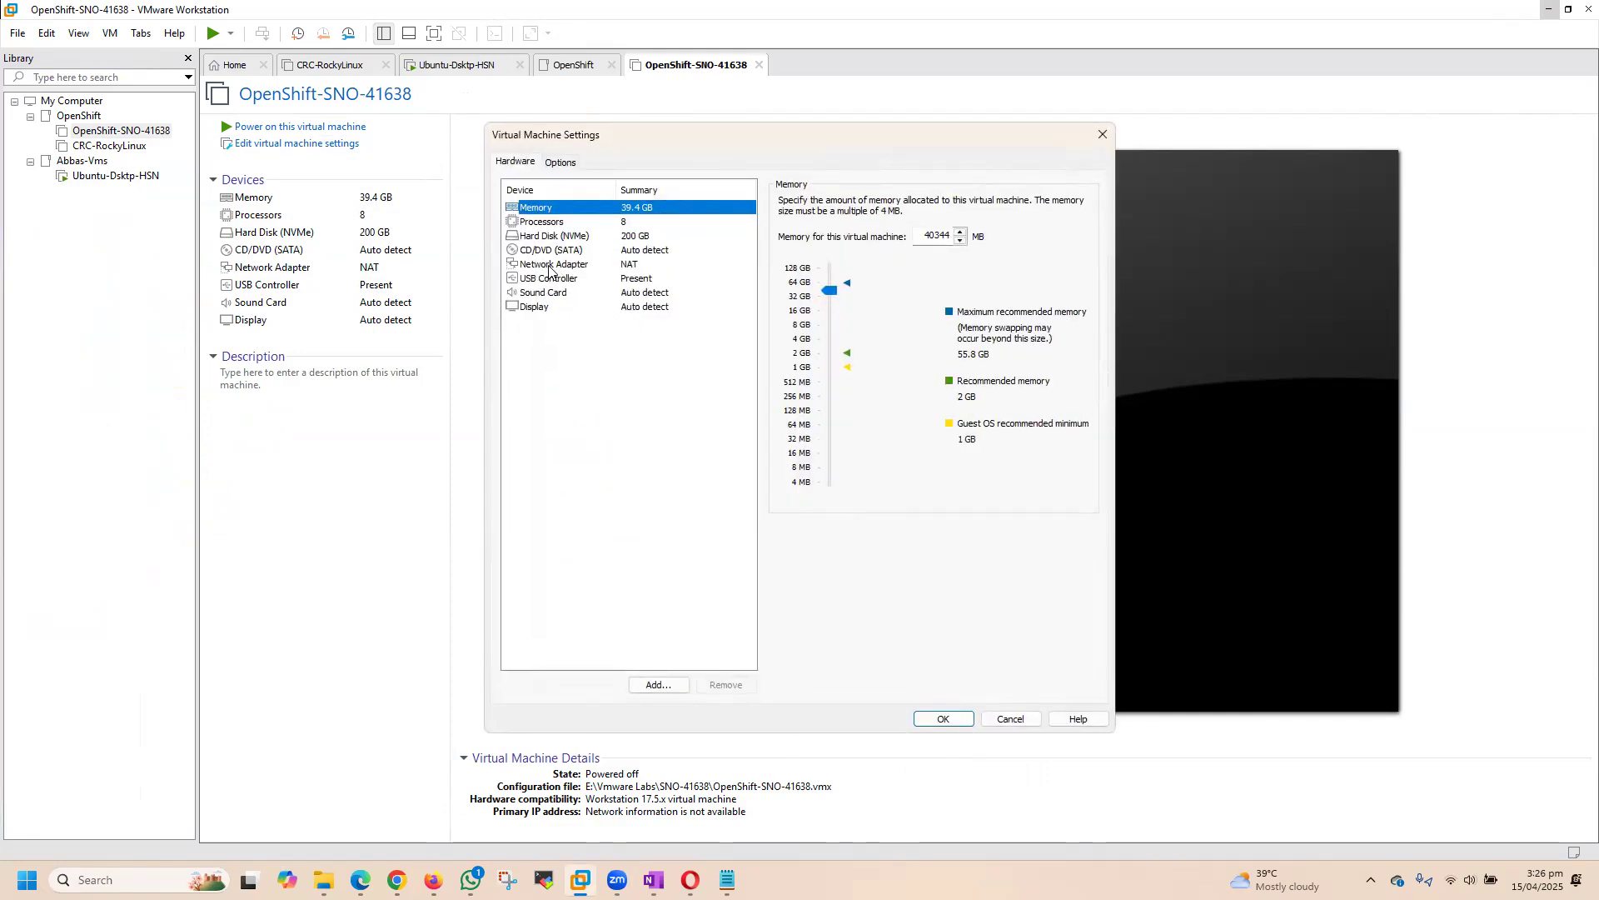
{"action": "left_click", "coordinate": [550, 250]}
{"action": "left_click", "coordinate": [810, 301]}
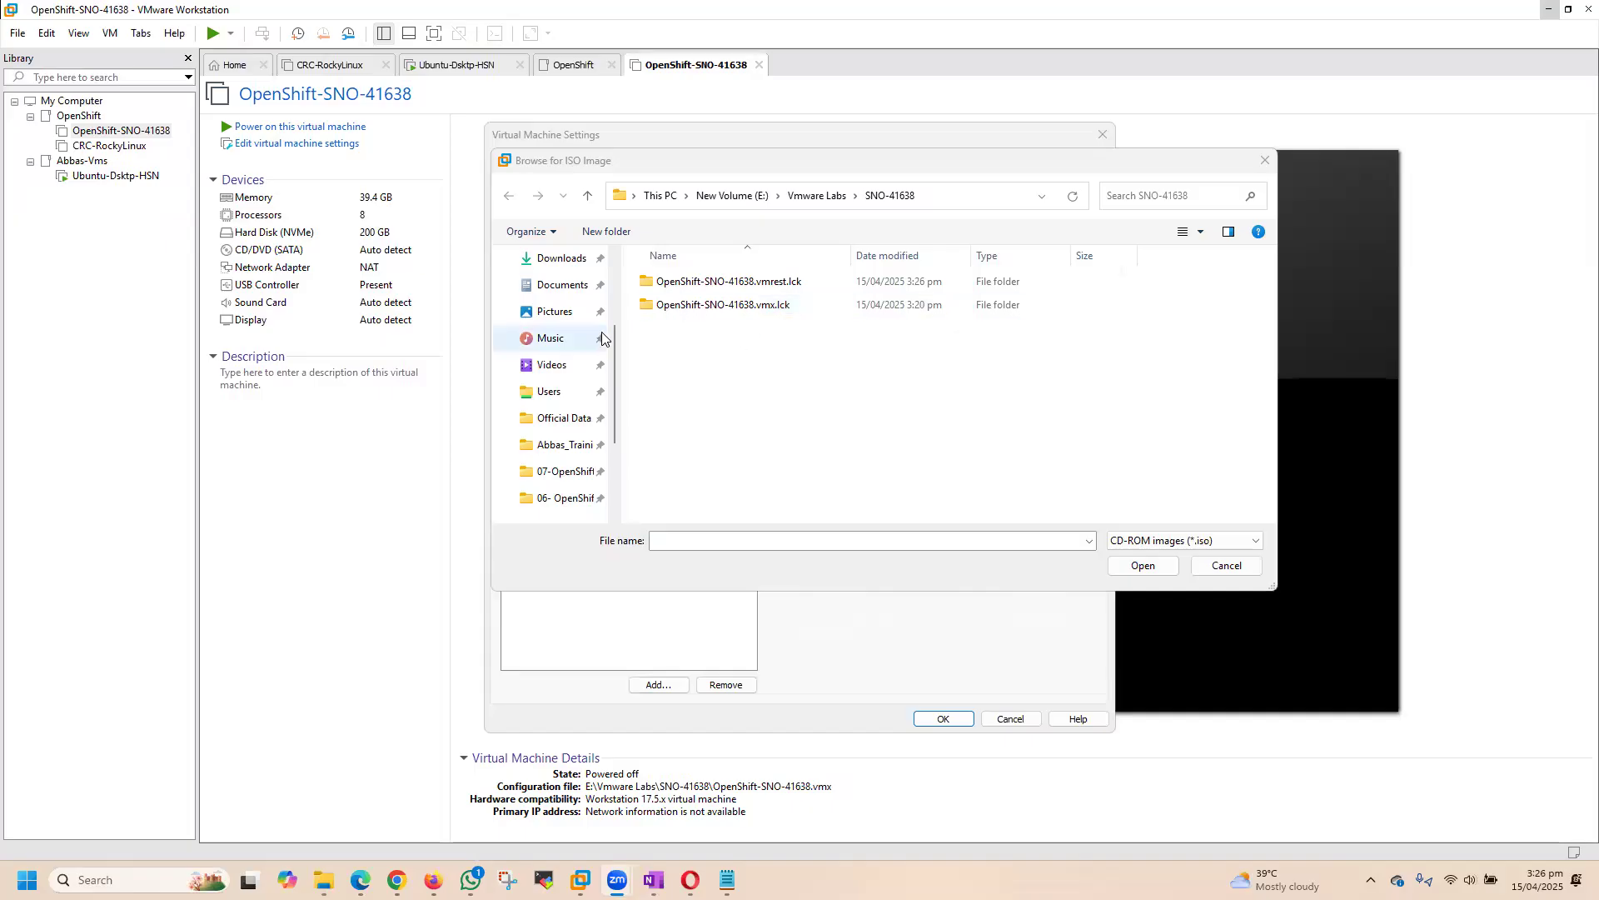
{"action": "scroll", "coordinate": [613, 343], "scroll_direction": "up", "scroll_amount": 1}
{"action": "left_click", "coordinate": [556, 311]}
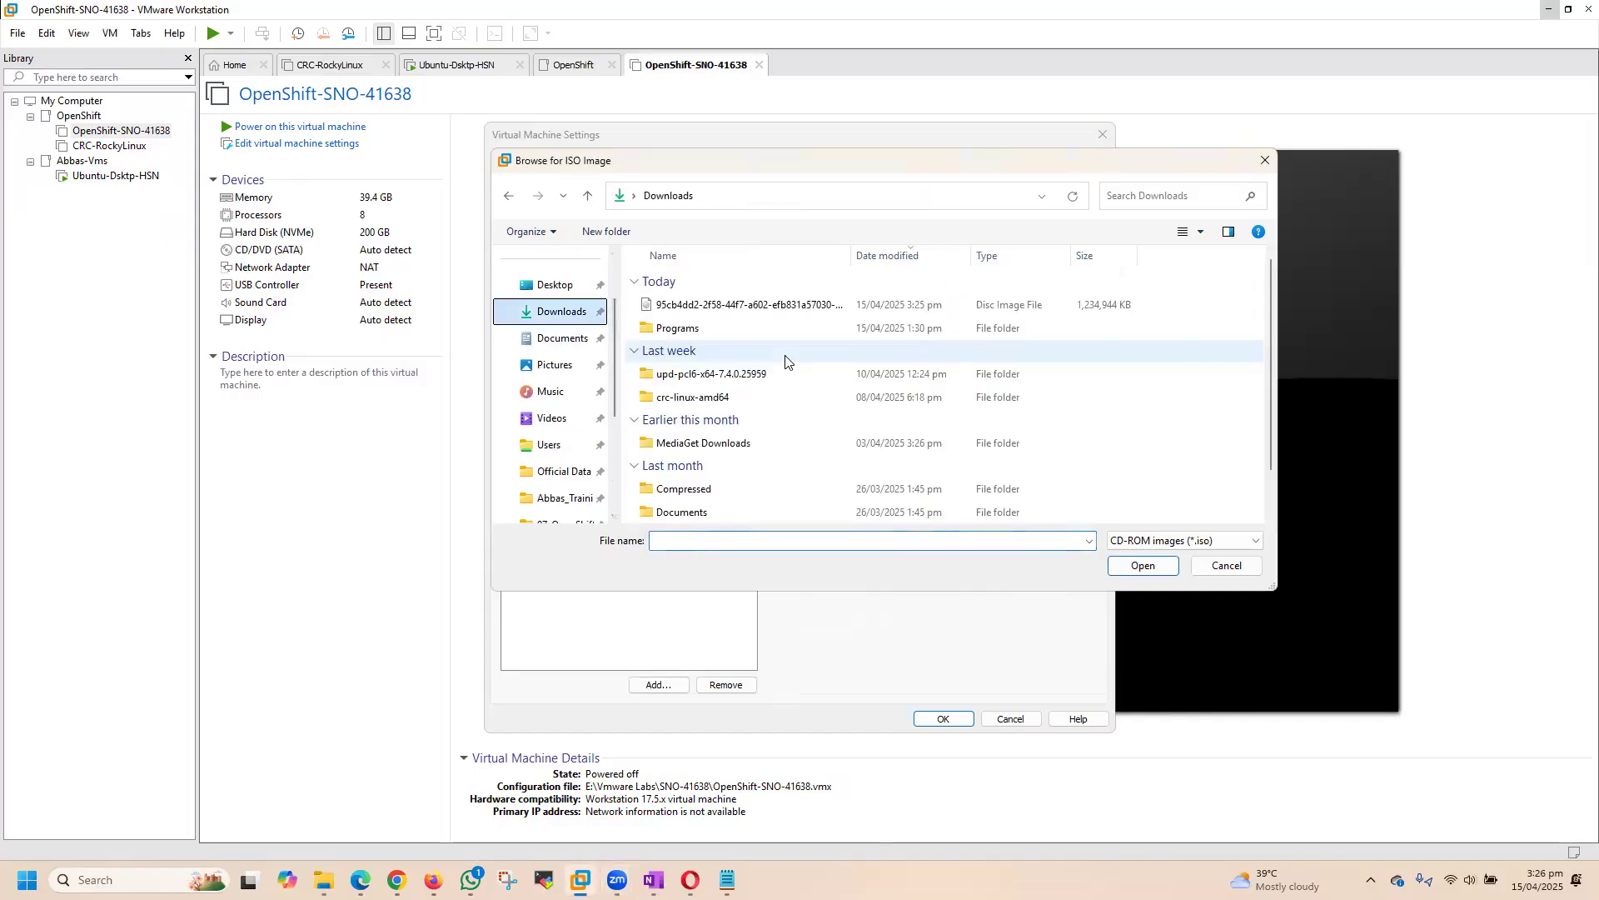
{"action": "left_click", "coordinate": [802, 305]}
{"action": "left_click", "coordinate": [1148, 565]}
{"action": "left_click", "coordinate": [966, 716]}
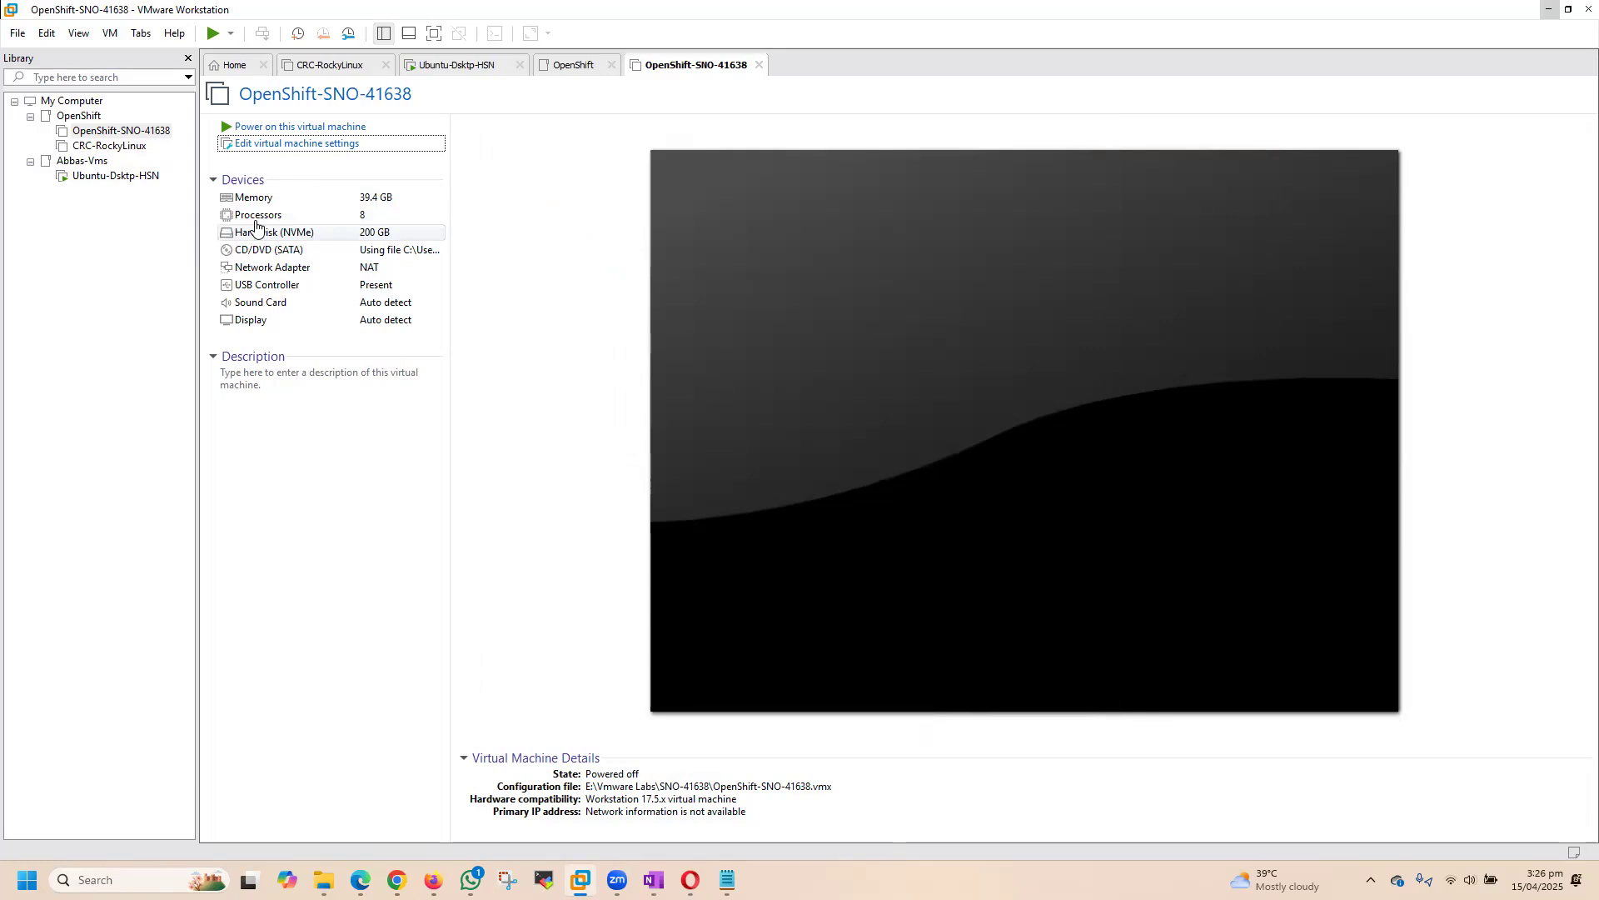
Step: Power on the OpenShift-SNO-41638 virtual machine and watch its boot output, then release the mouse cursor from the console
{"action": "left_click_drag", "start_coordinate": [195, 190], "coordinate": [175, 190]}
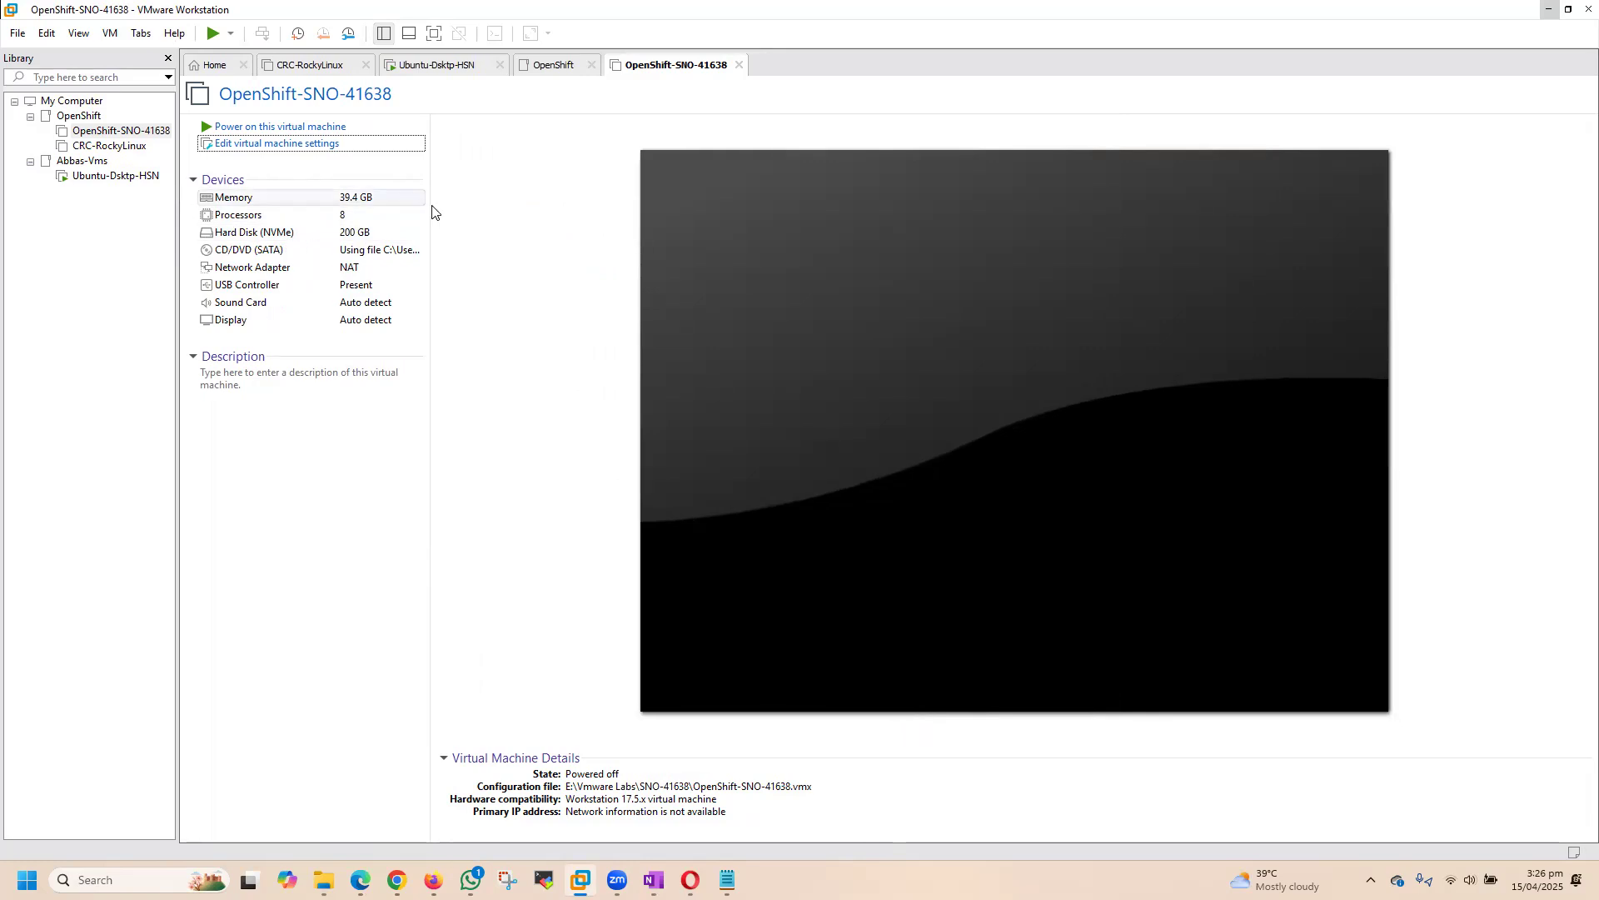
{"action": "left_click", "coordinate": [251, 126]}
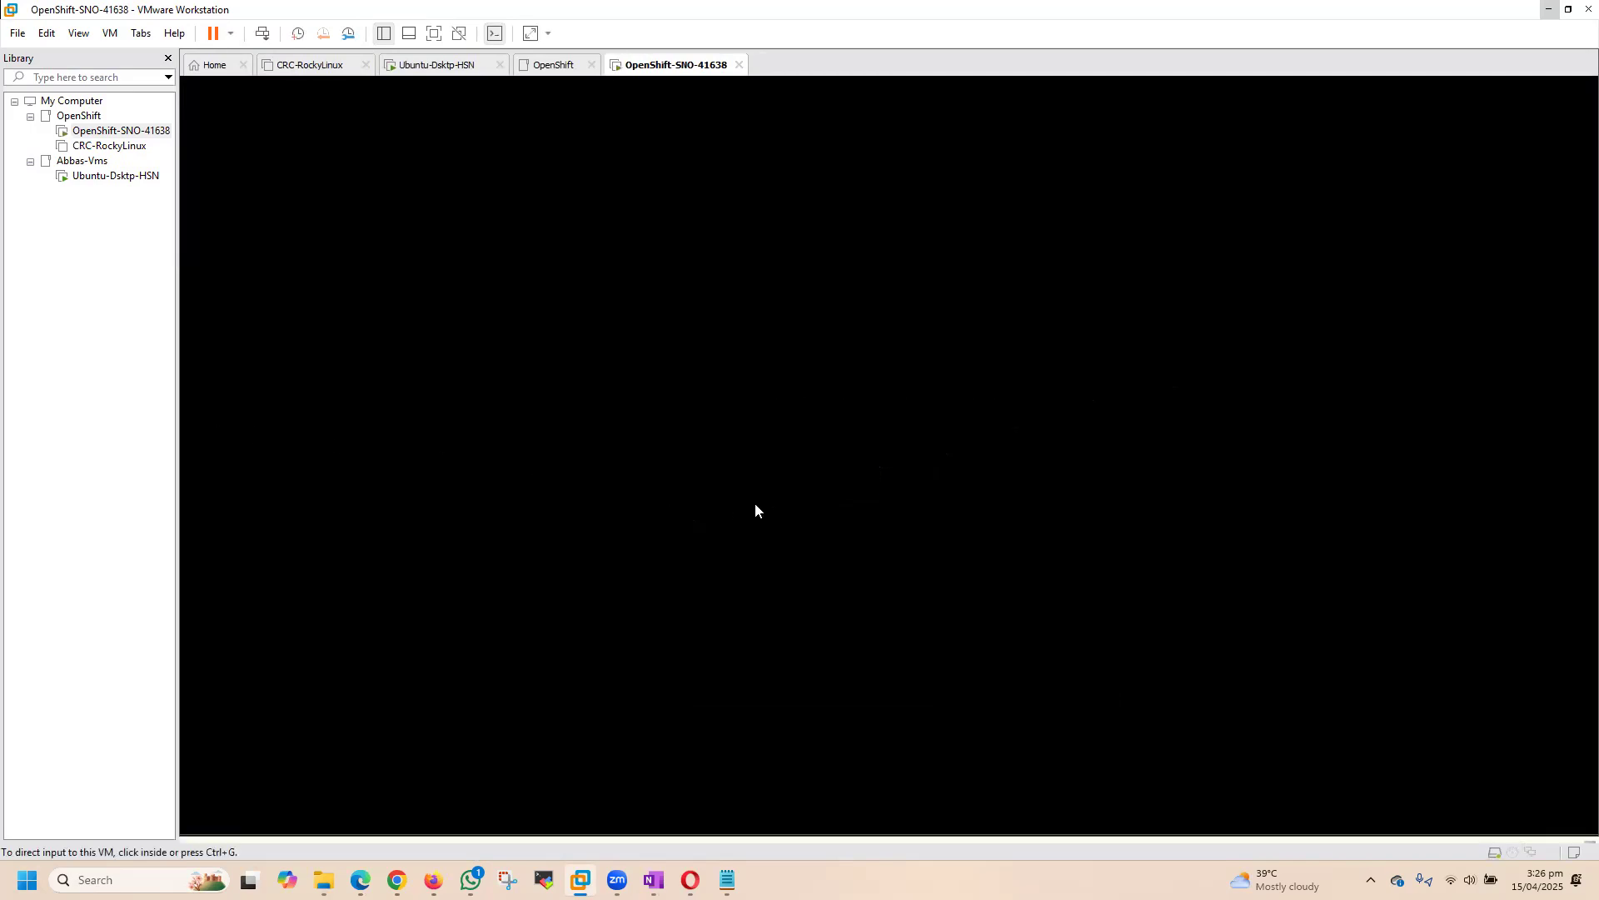
{"action": "left_click", "coordinate": [589, 458]}
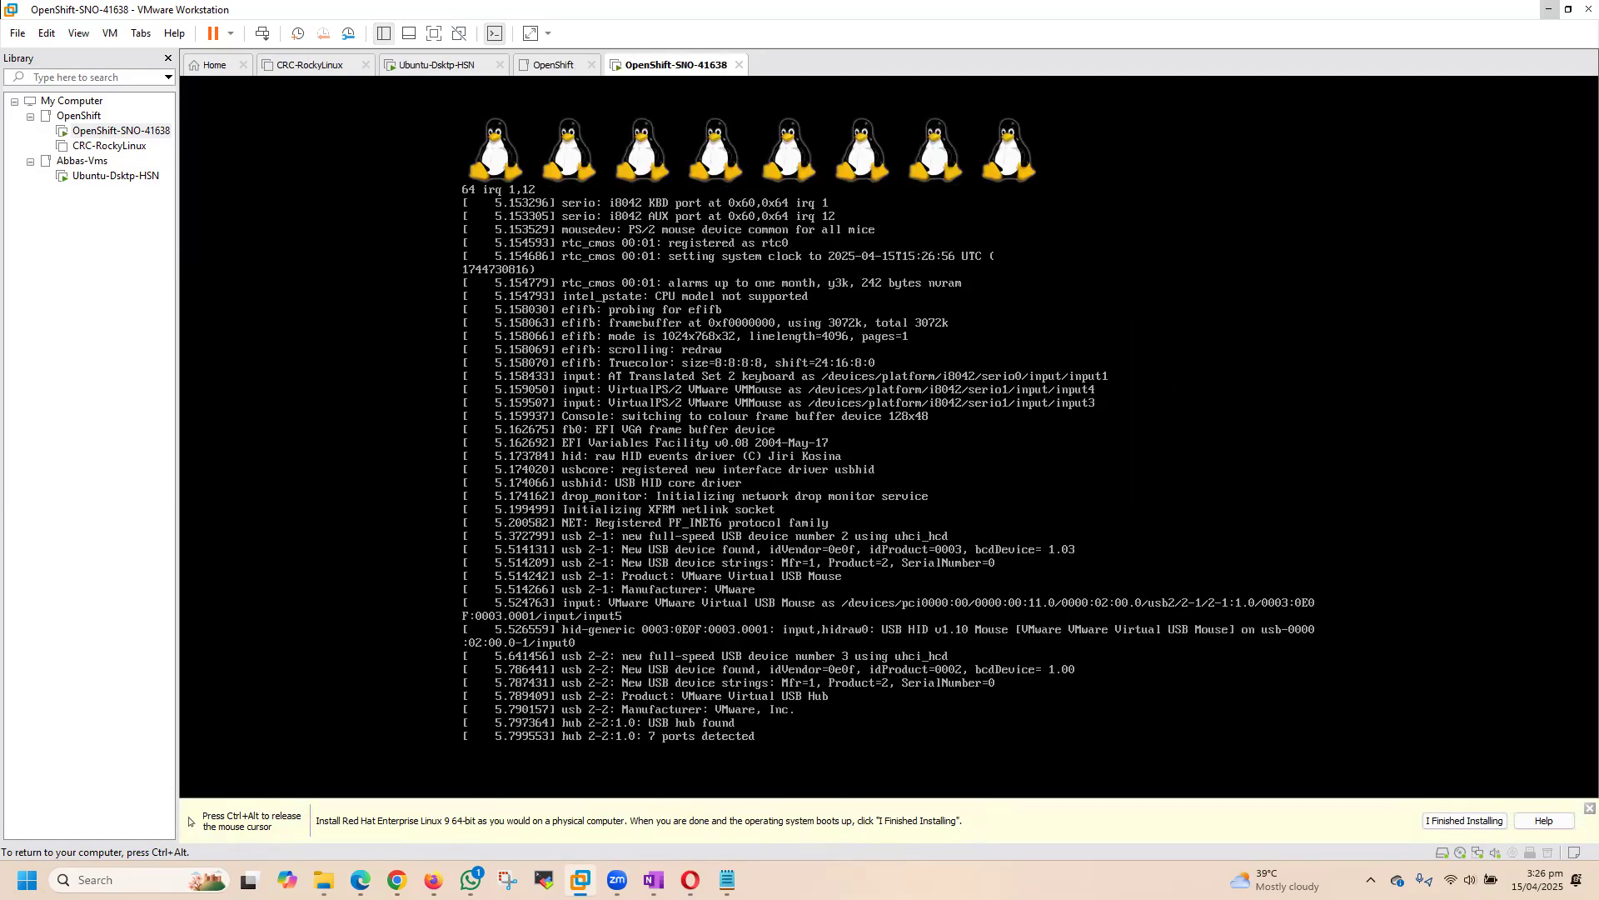
{"action": "key", "text": "ctrl+alt"}
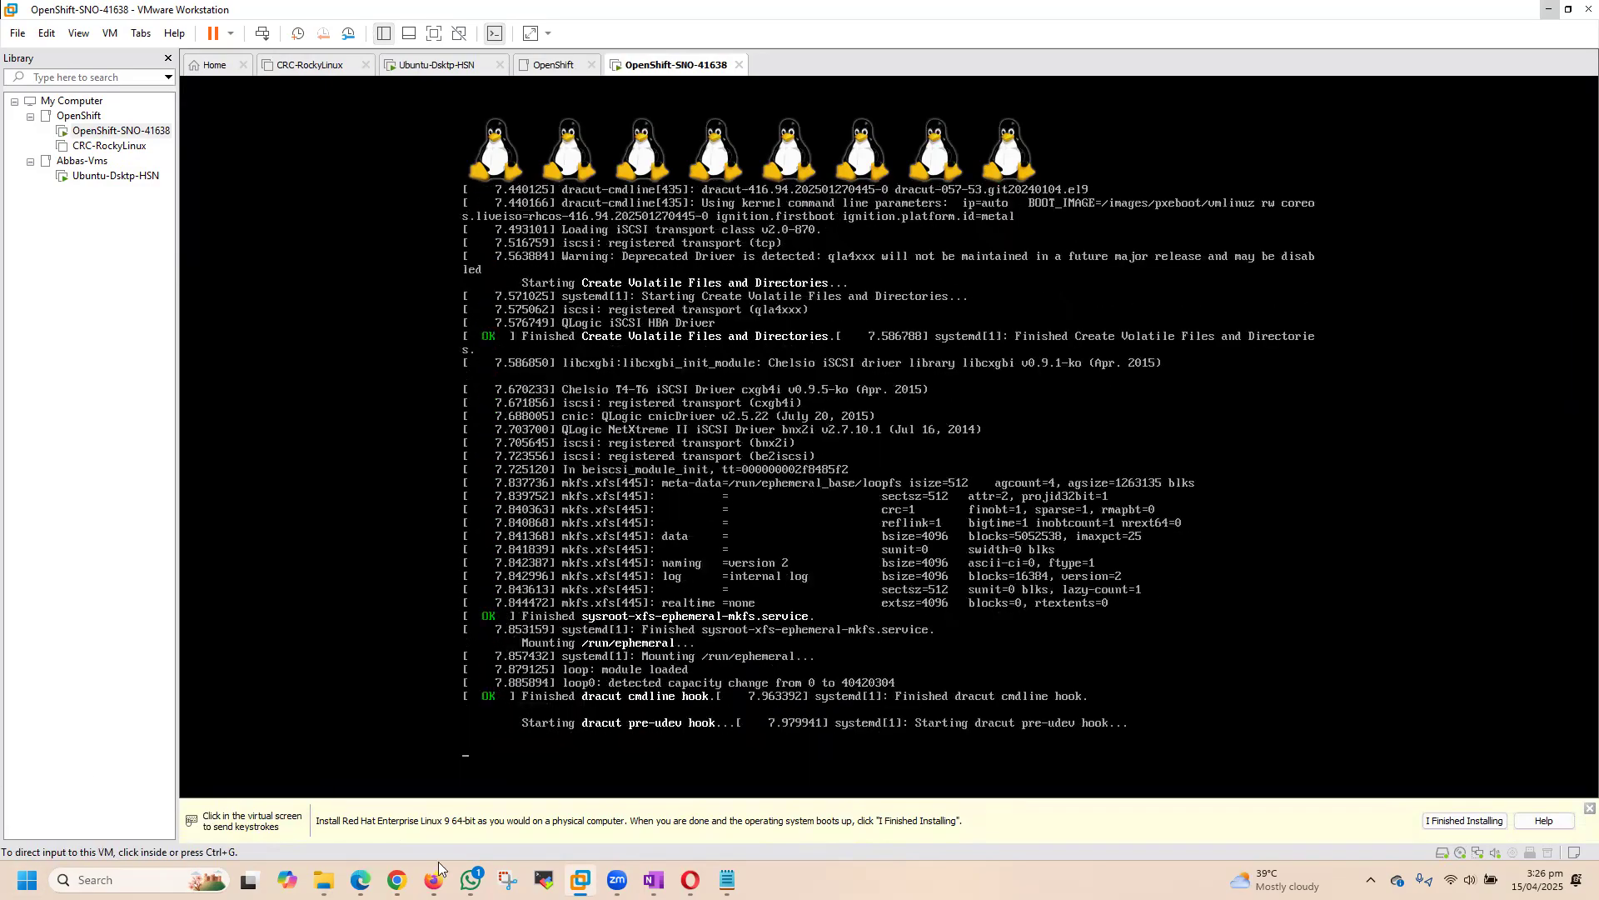
Step: Switch to the Opera browser, close the Add host dialog and check the Host Inventory for the booted host
{"action": "left_click", "coordinate": [691, 880]}
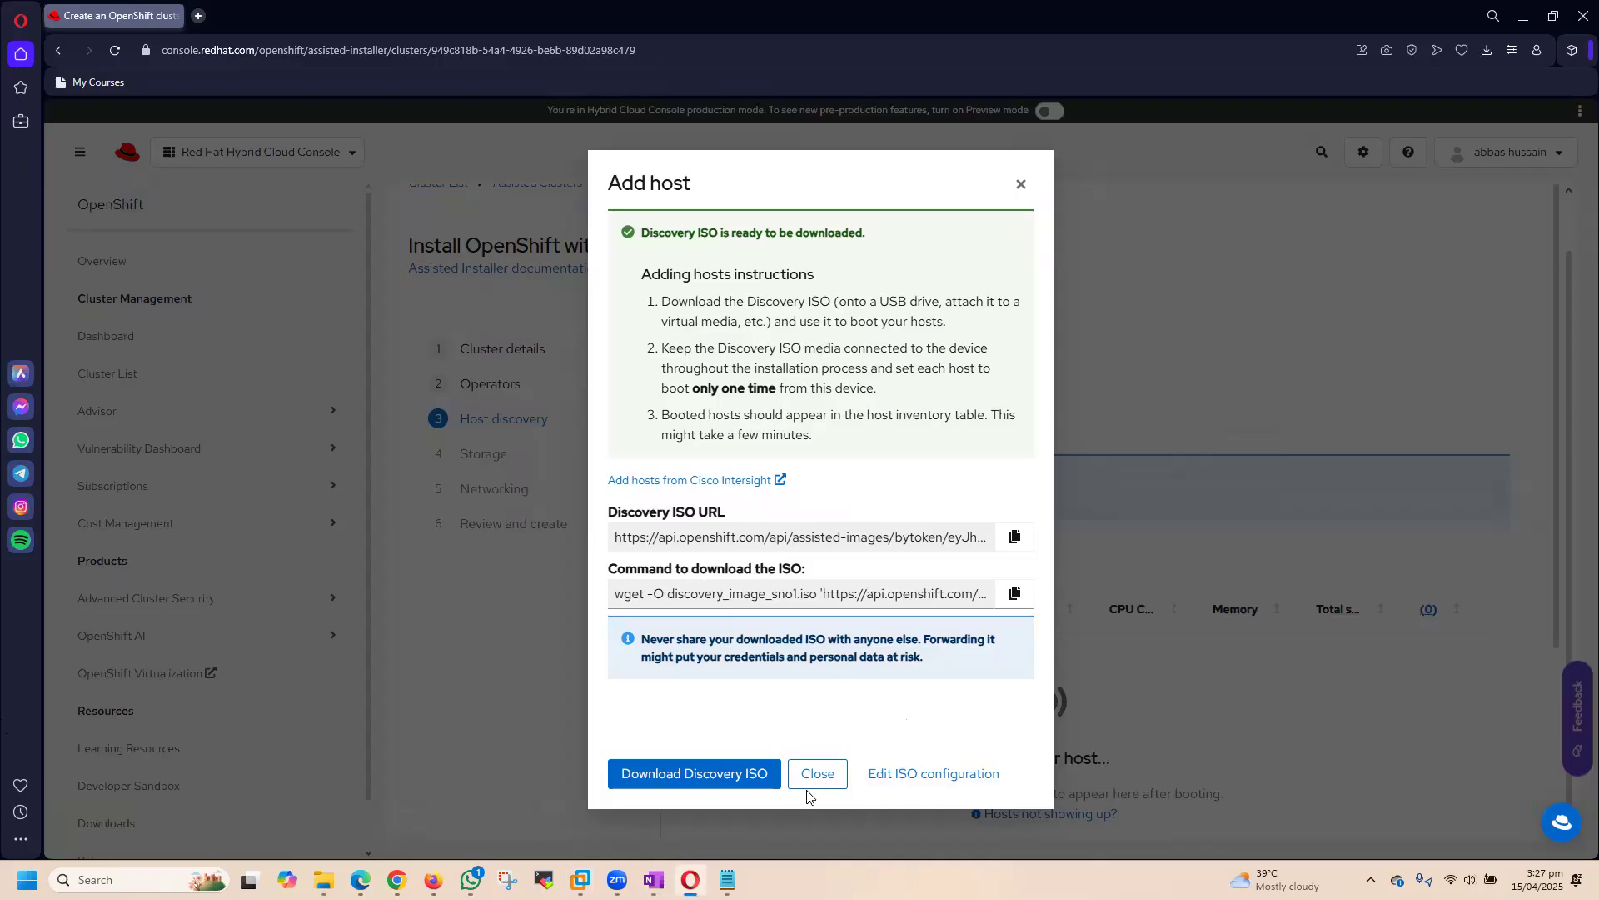
{"action": "left_click", "coordinate": [808, 785]}
{"action": "scroll", "coordinate": [1108, 324], "scroll_direction": "down", "scroll_amount": 3}
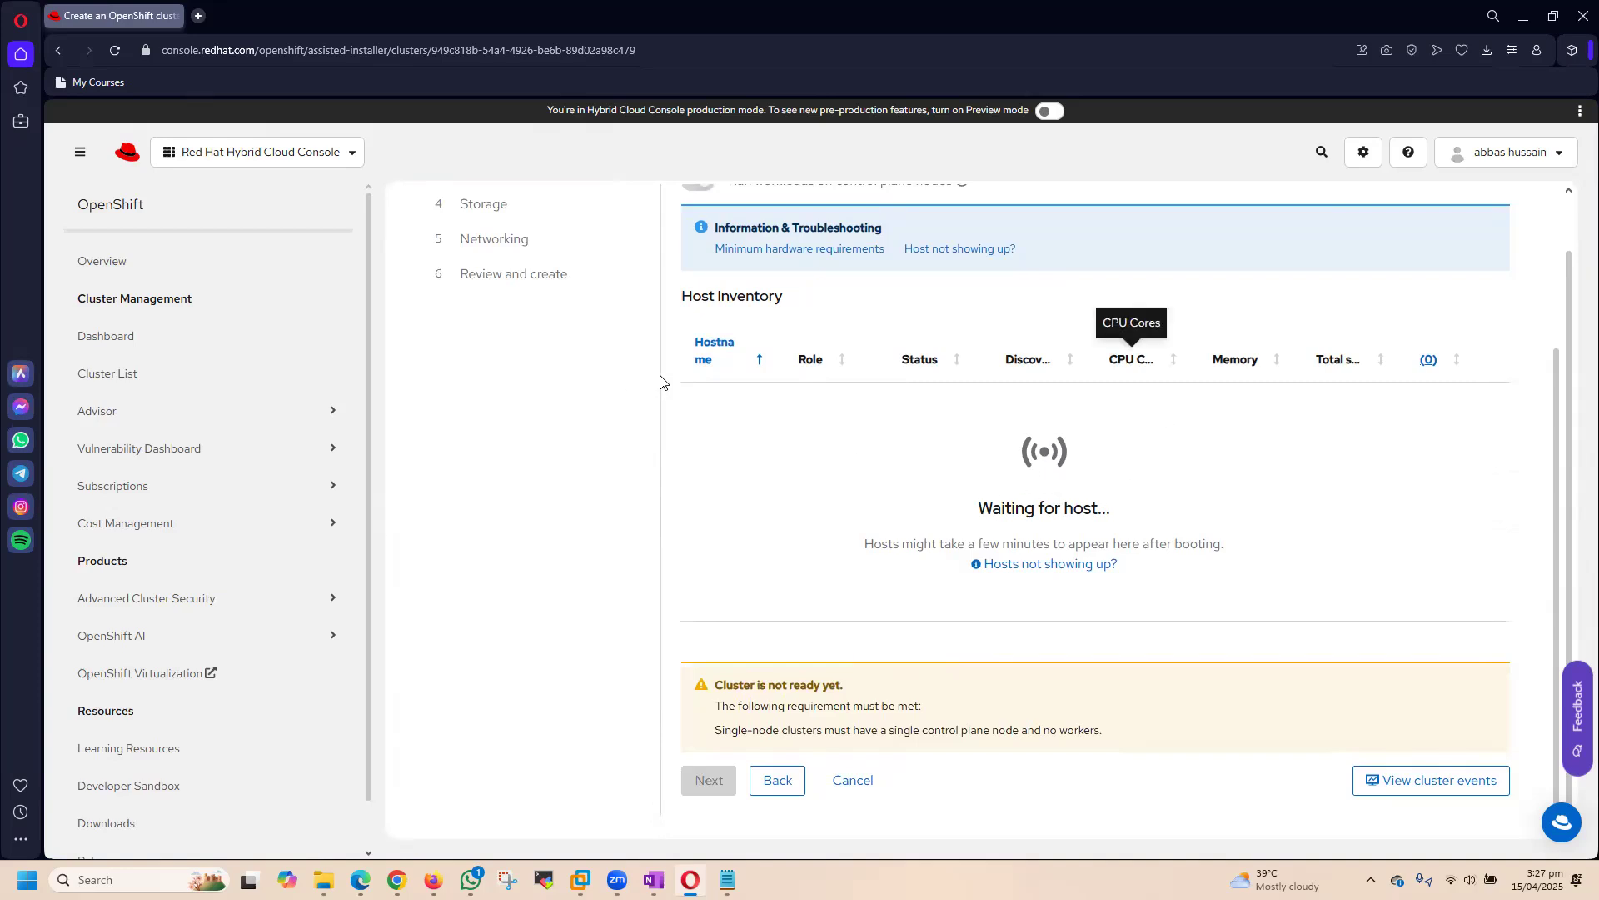
{"action": "scroll", "coordinate": [1295, 448], "scroll_direction": "up", "scroll_amount": 2}
{"action": "scroll", "coordinate": [1033, 396], "scroll_direction": "down", "scroll_amount": 2}
{"action": "scroll", "coordinate": [966, 404], "scroll_direction": "up", "scroll_amount": 1}
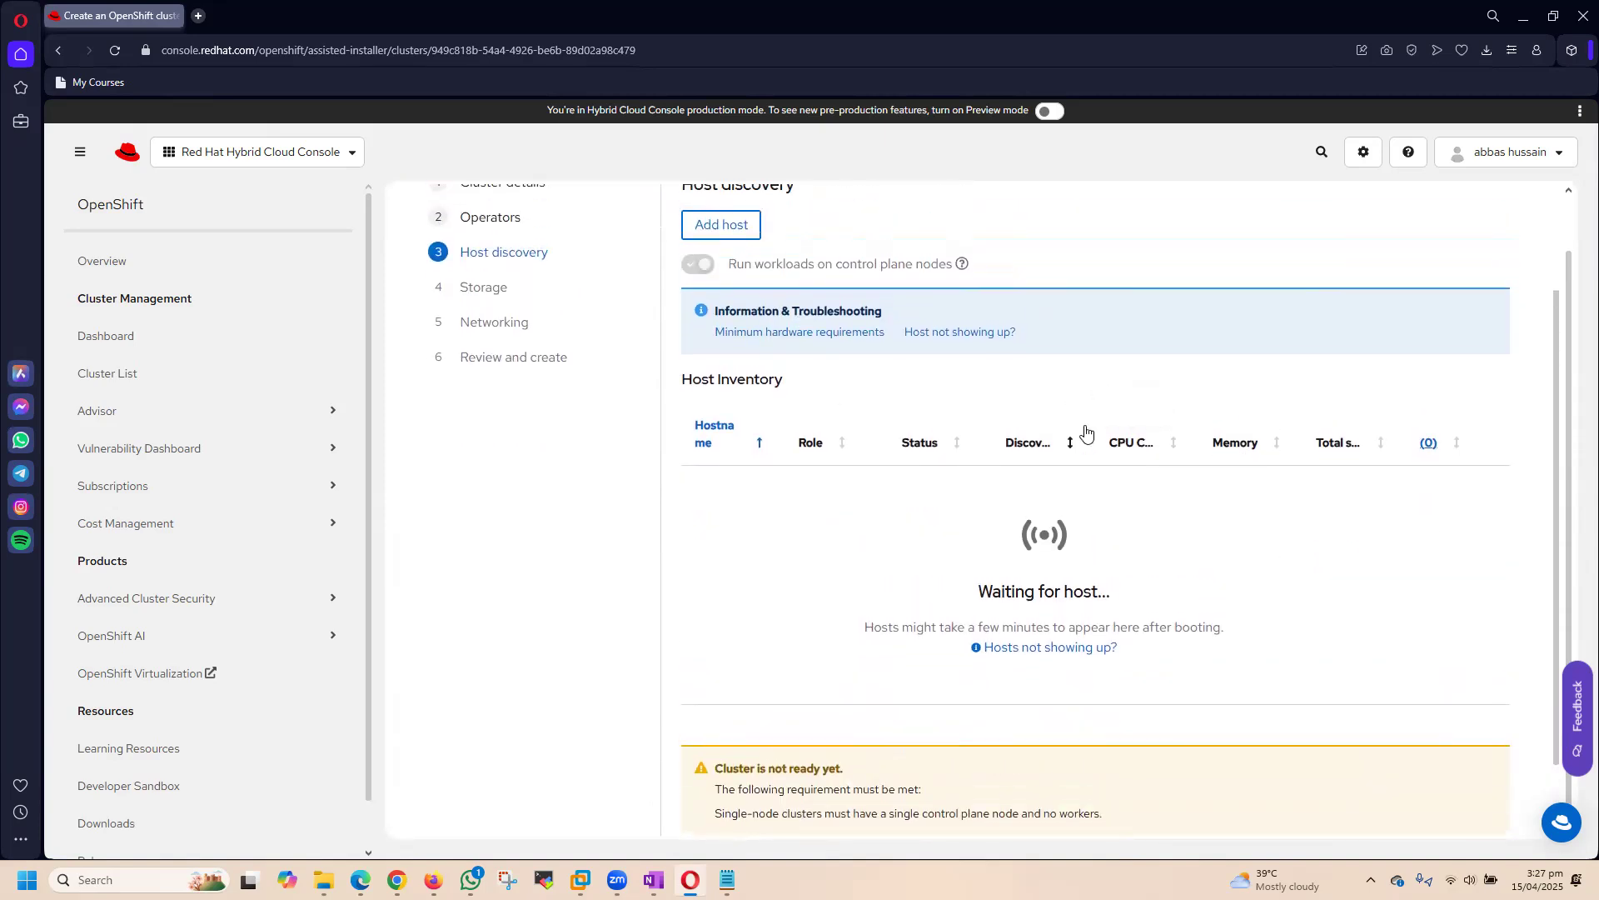
{"action": "scroll", "coordinate": [1094, 429], "scroll_direction": "down", "scroll_amount": 1}
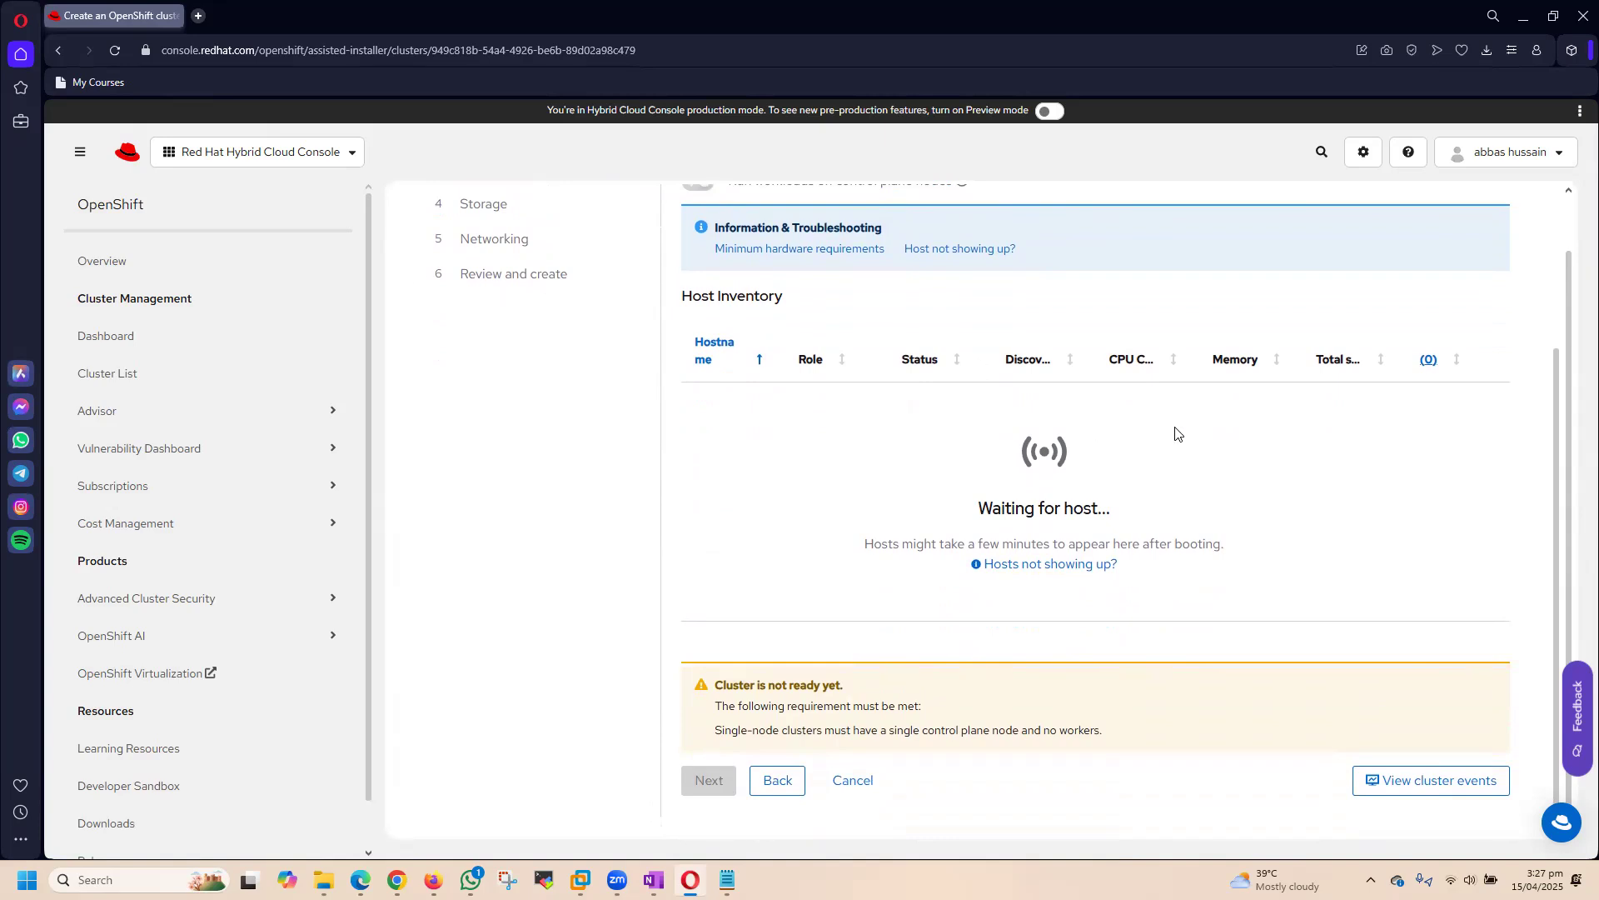
{"action": "scroll", "coordinate": [1177, 434], "scroll_direction": "up", "scroll_amount": 1}
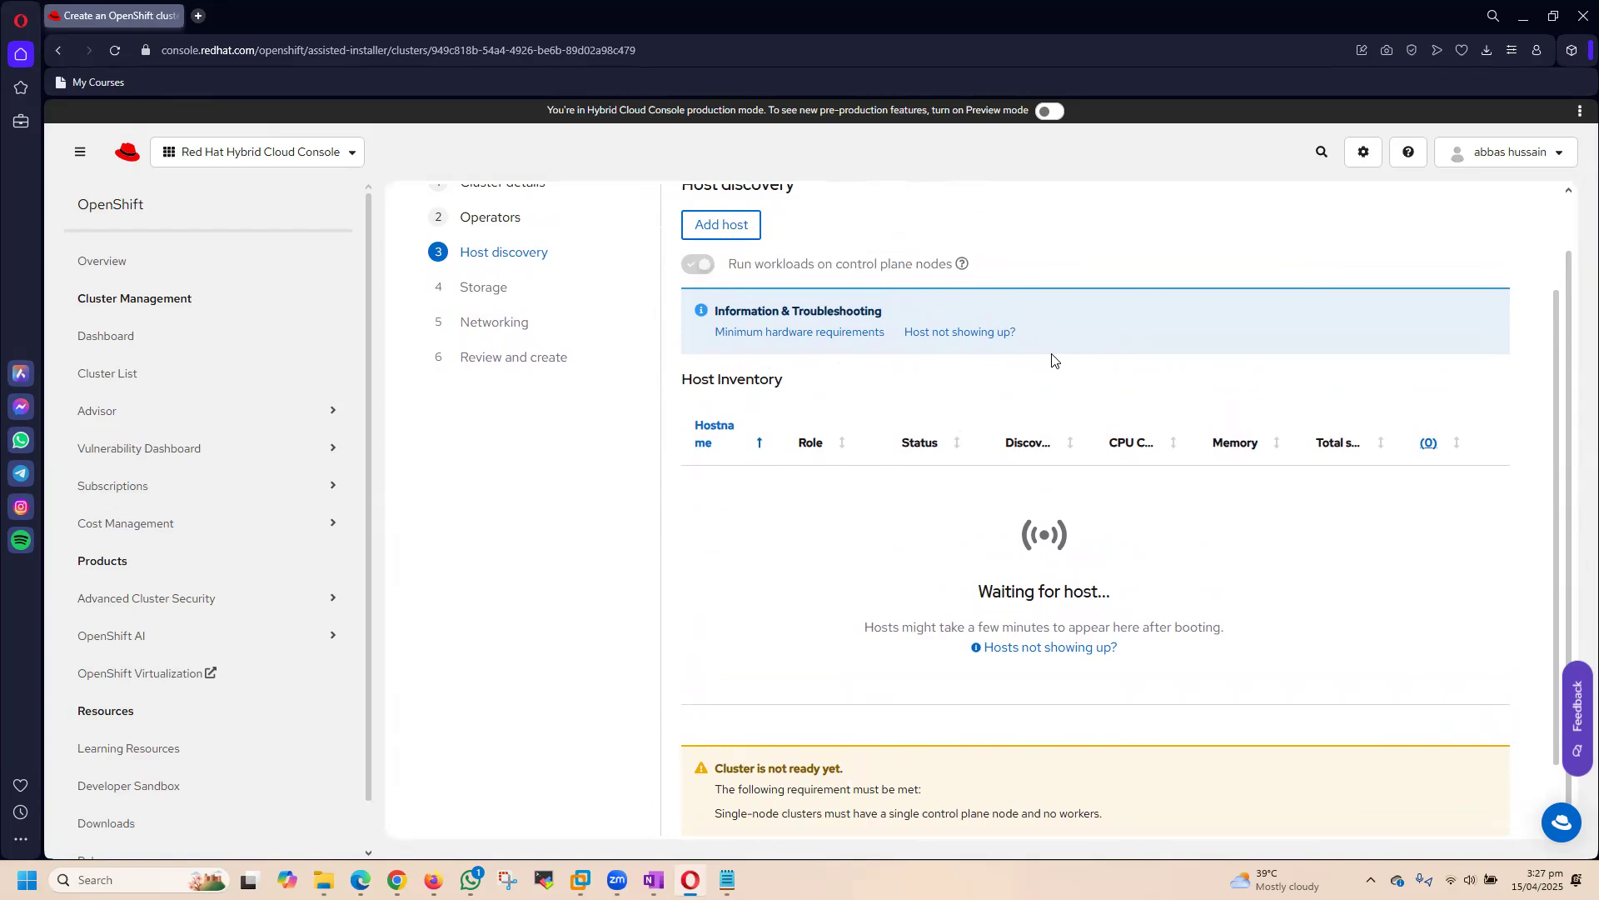
{"action": "scroll", "coordinate": [1022, 431], "scroll_direction": "up", "scroll_amount": 1}
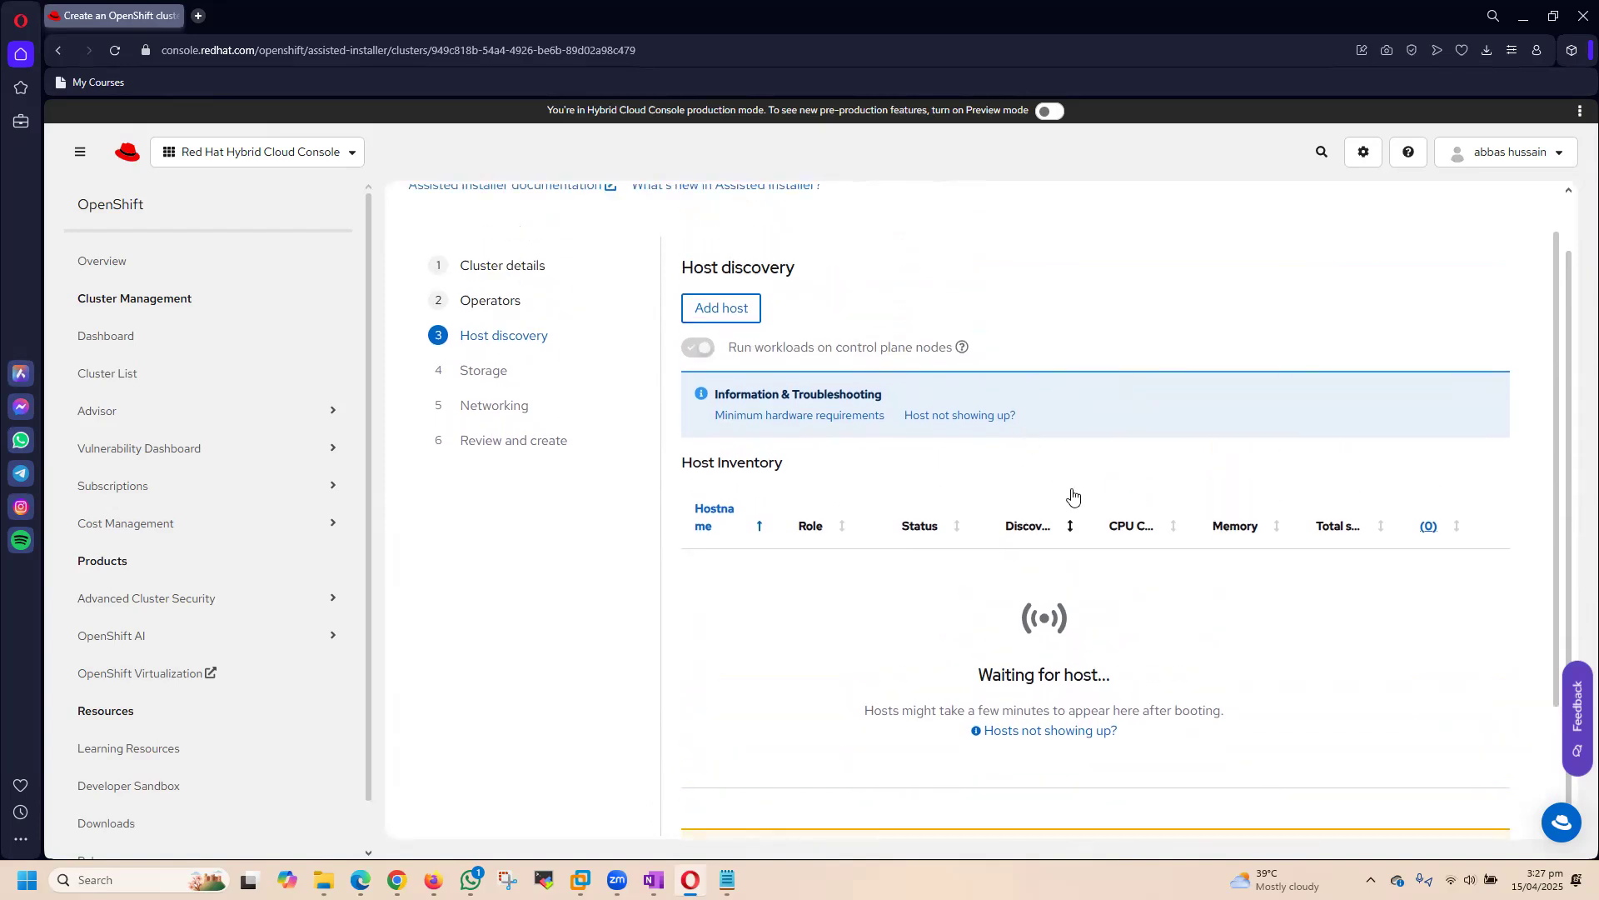
{"action": "scroll", "coordinate": [1072, 496], "scroll_direction": "down", "scroll_amount": 2}
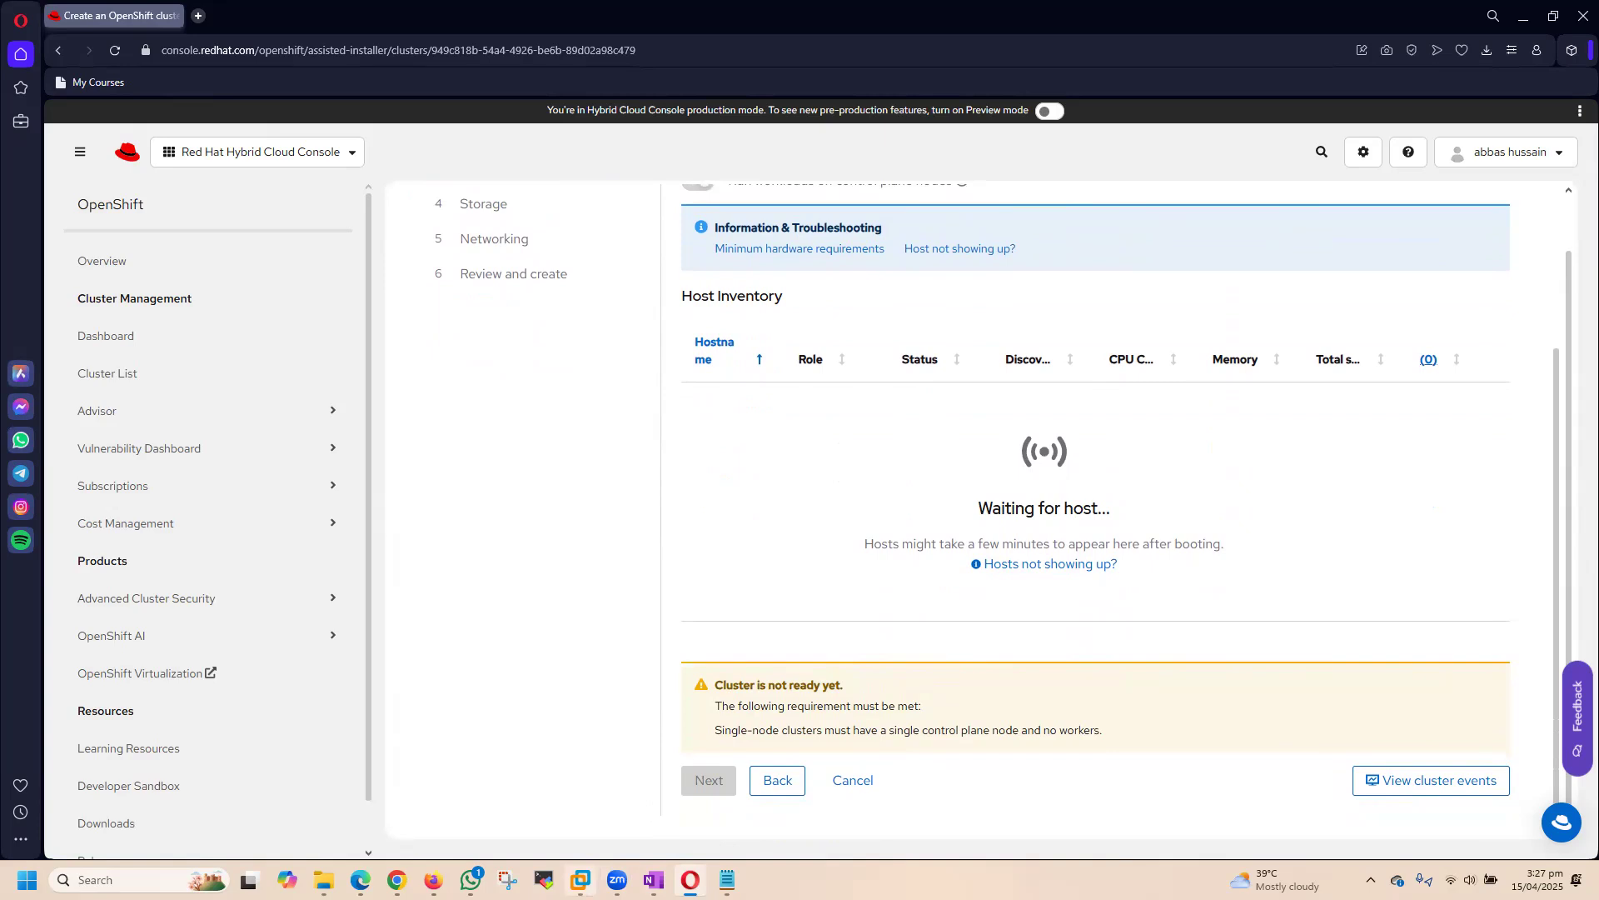
Step: Switch to VMware Workstation and check the boot state in the OpenShift-SNO-41638 console
{"action": "mouse_move", "coordinate": [581, 880]}
{"action": "left_click", "coordinate": [943, 741]}
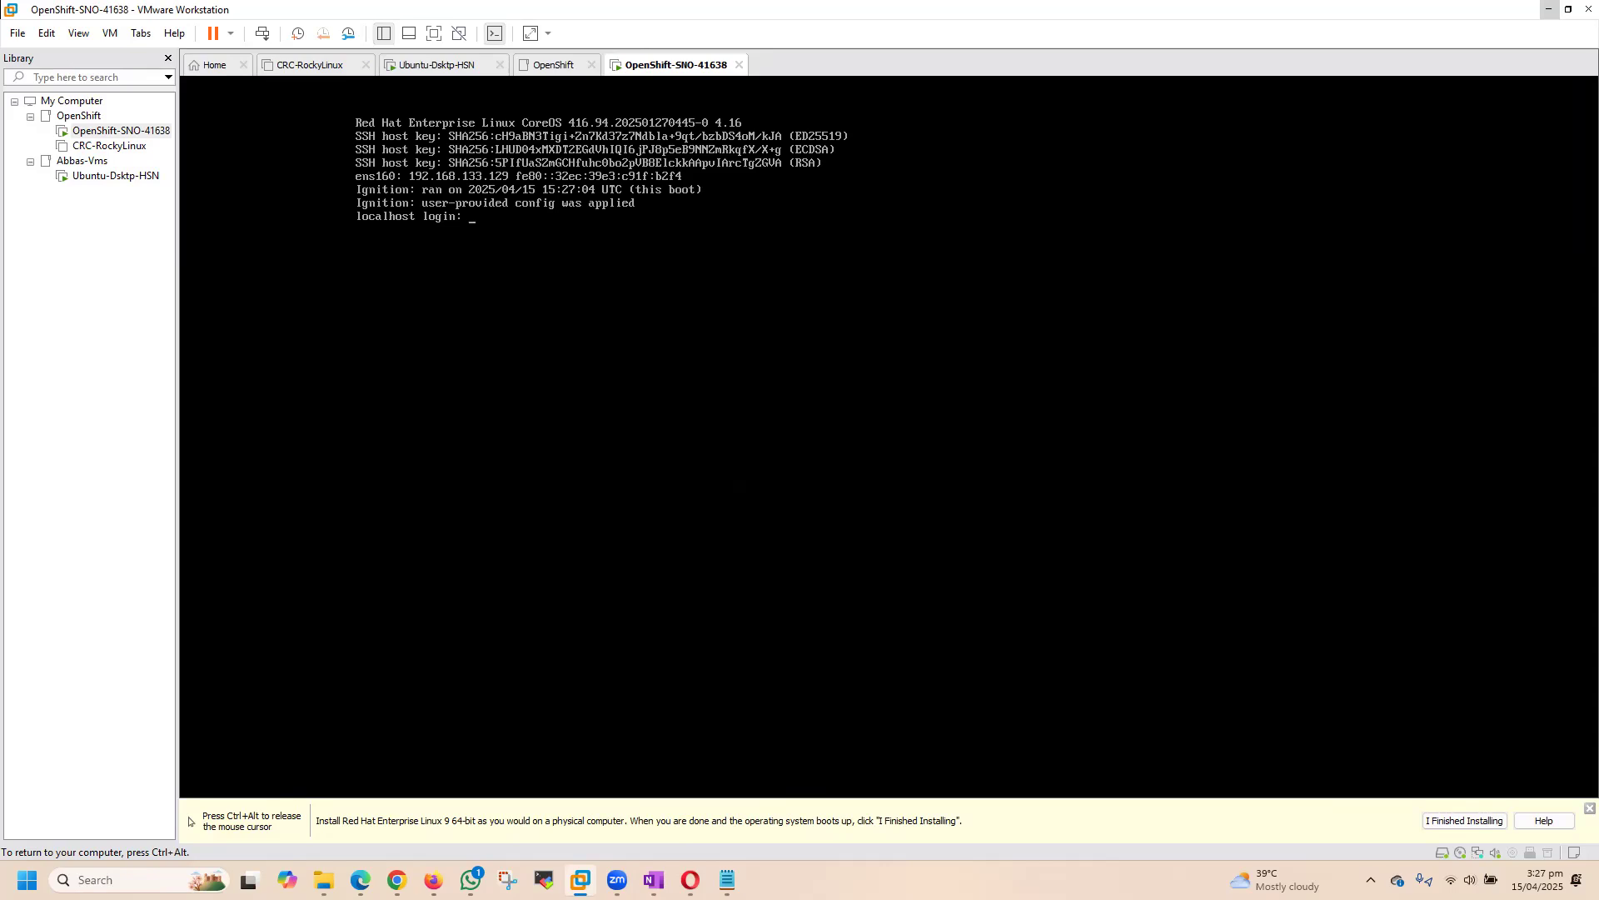
{"action": "key", "text": "ctrl+alt"}
{"action": "left_click", "coordinate": [554, 64]}
{"action": "left_click", "coordinate": [655, 64]}
{"action": "left_click", "coordinate": [854, 313]}
{"action": "key", "text": "ctrl+alt"}
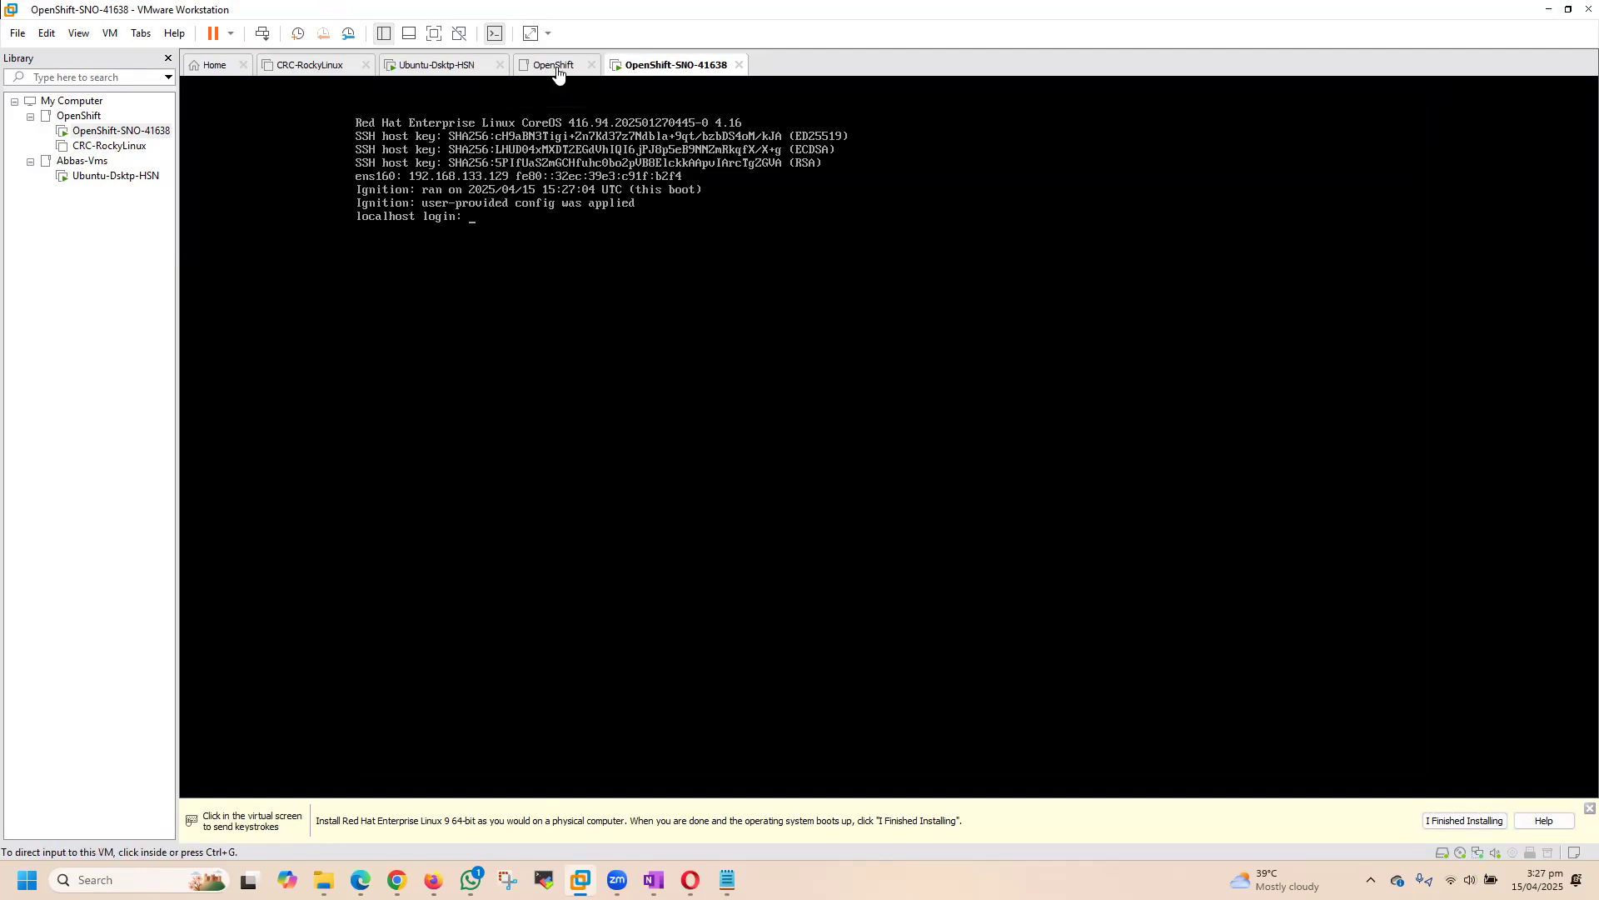
Step: Review the memory, processor, hard disk, CD/DVD and network adapter settings of OpenShift-SNO-41638 and close the settings
{"action": "right_click", "coordinate": [658, 65]}
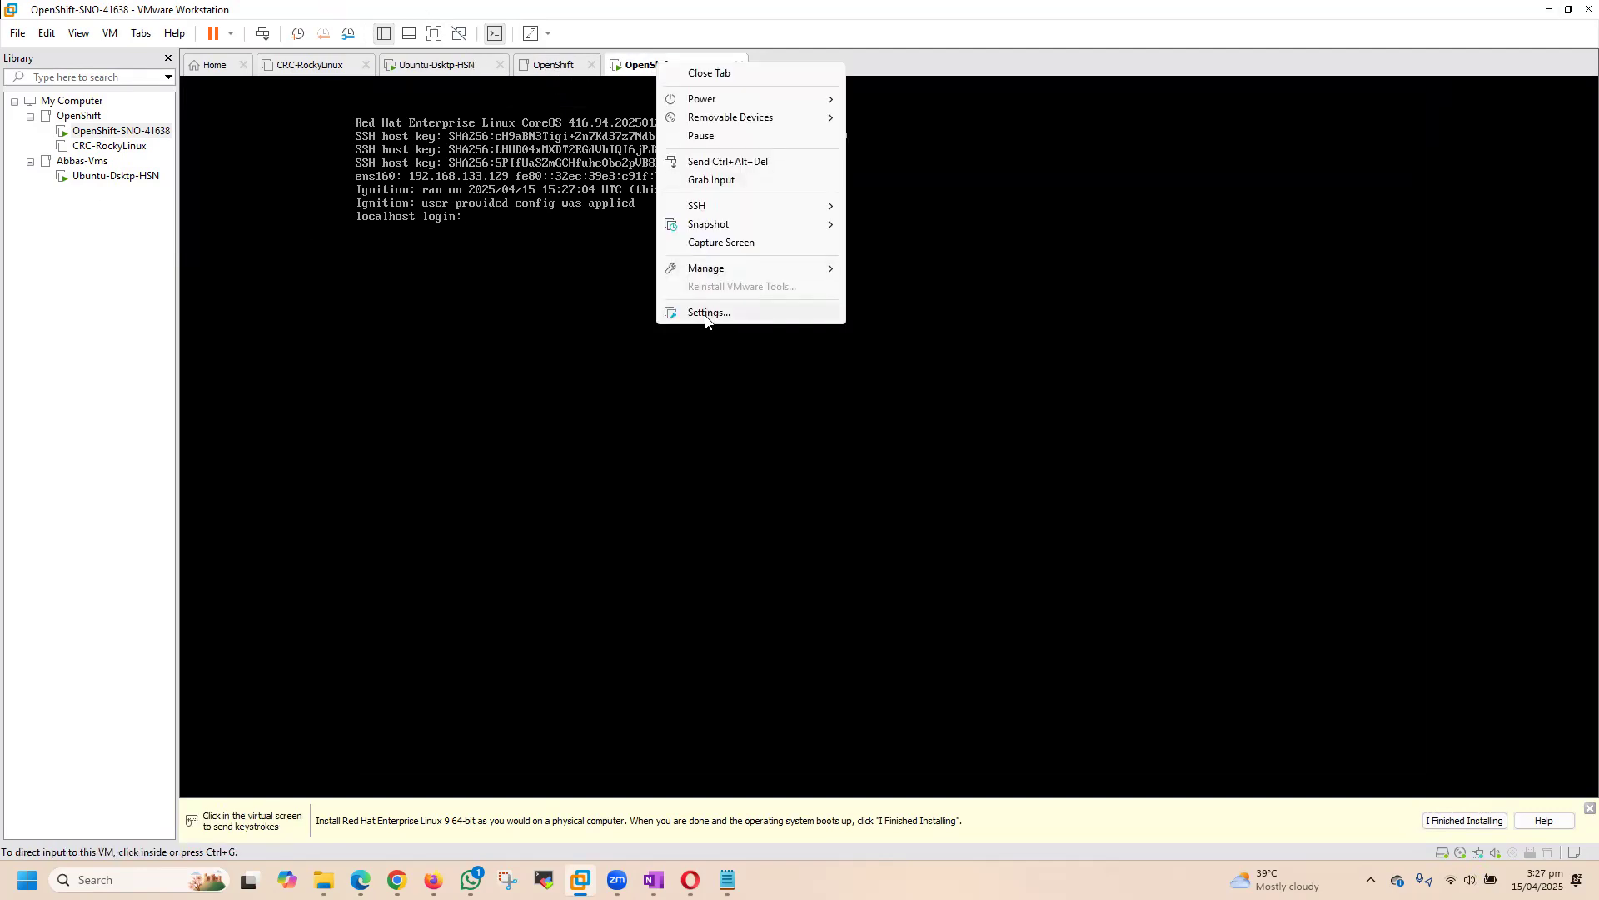
{"action": "left_click", "coordinate": [706, 315]}
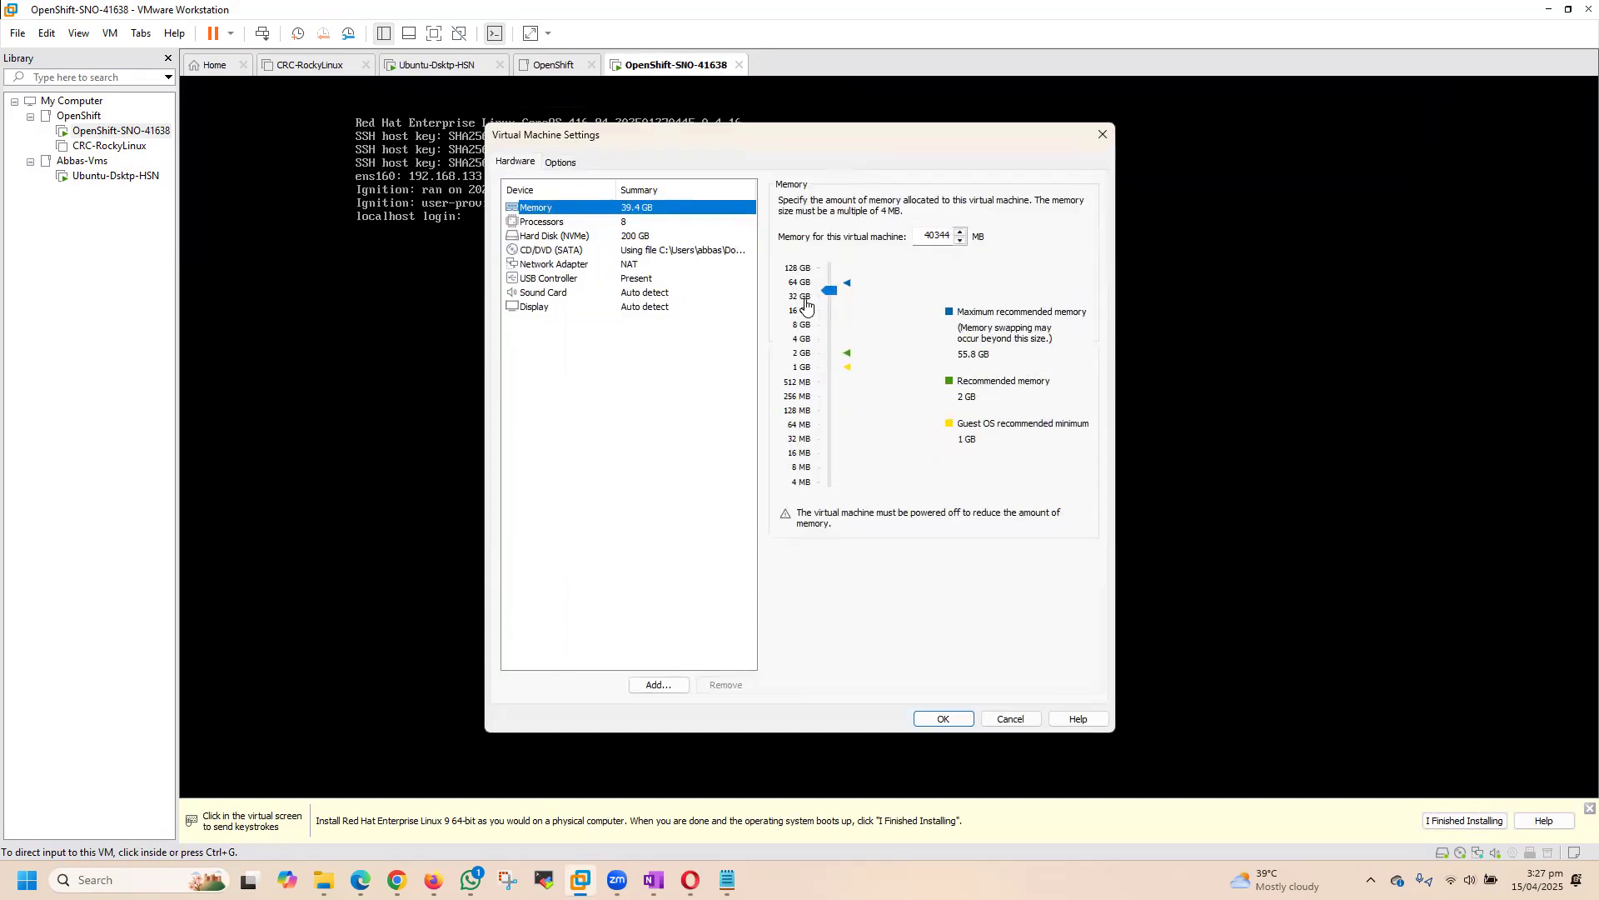
{"action": "left_click", "coordinate": [539, 222]}
{"action": "left_click", "coordinate": [557, 237]}
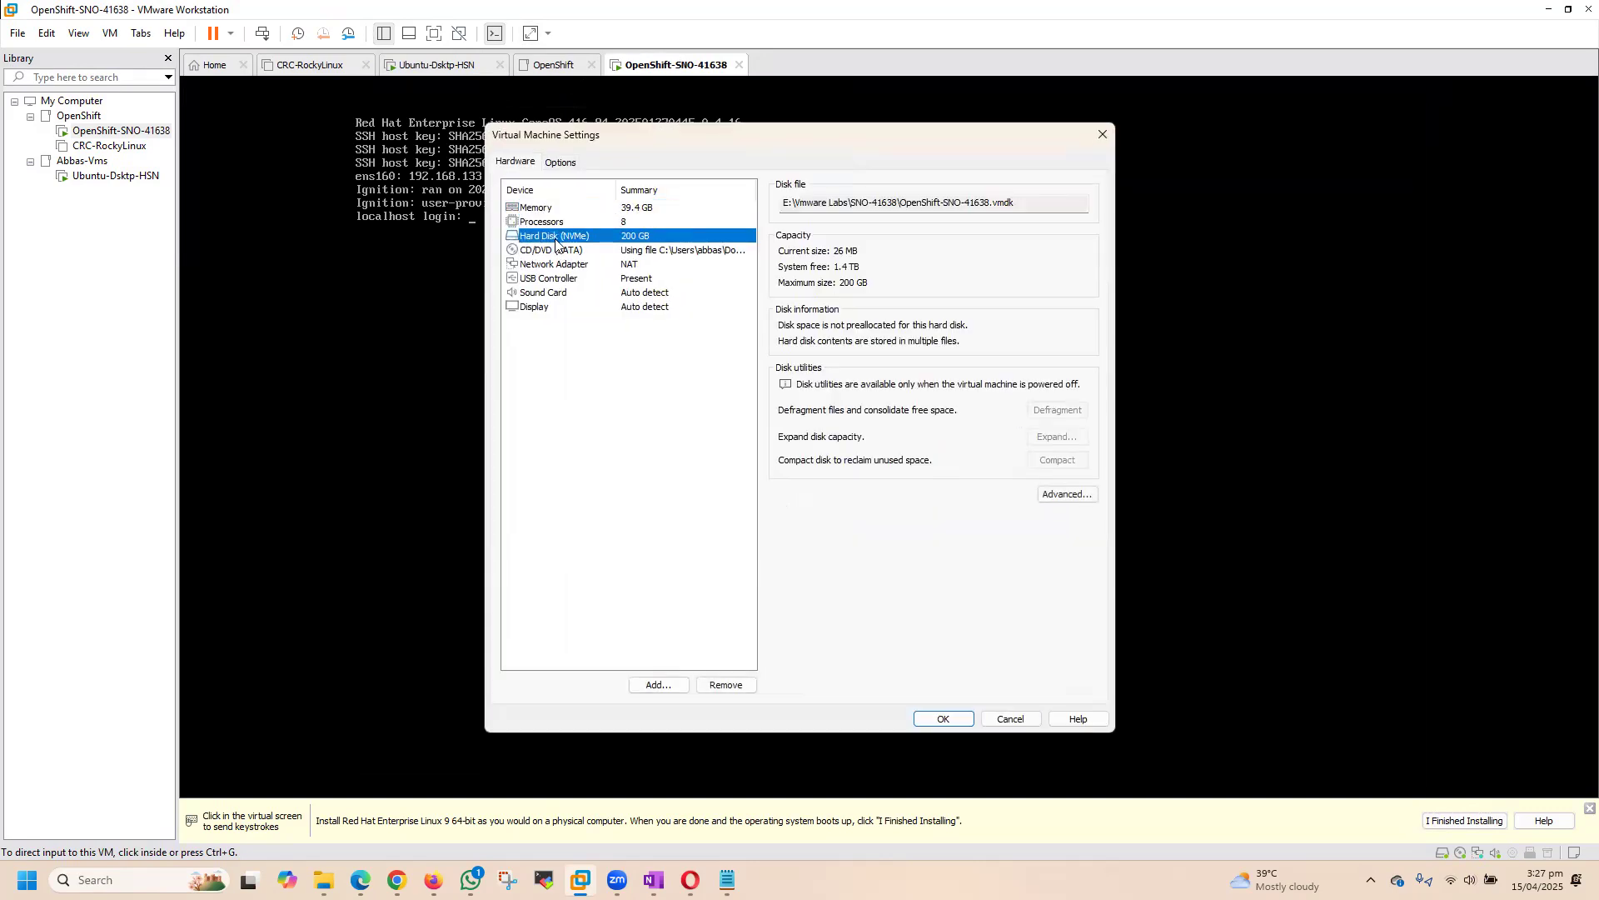
{"action": "left_click", "coordinate": [549, 209]}
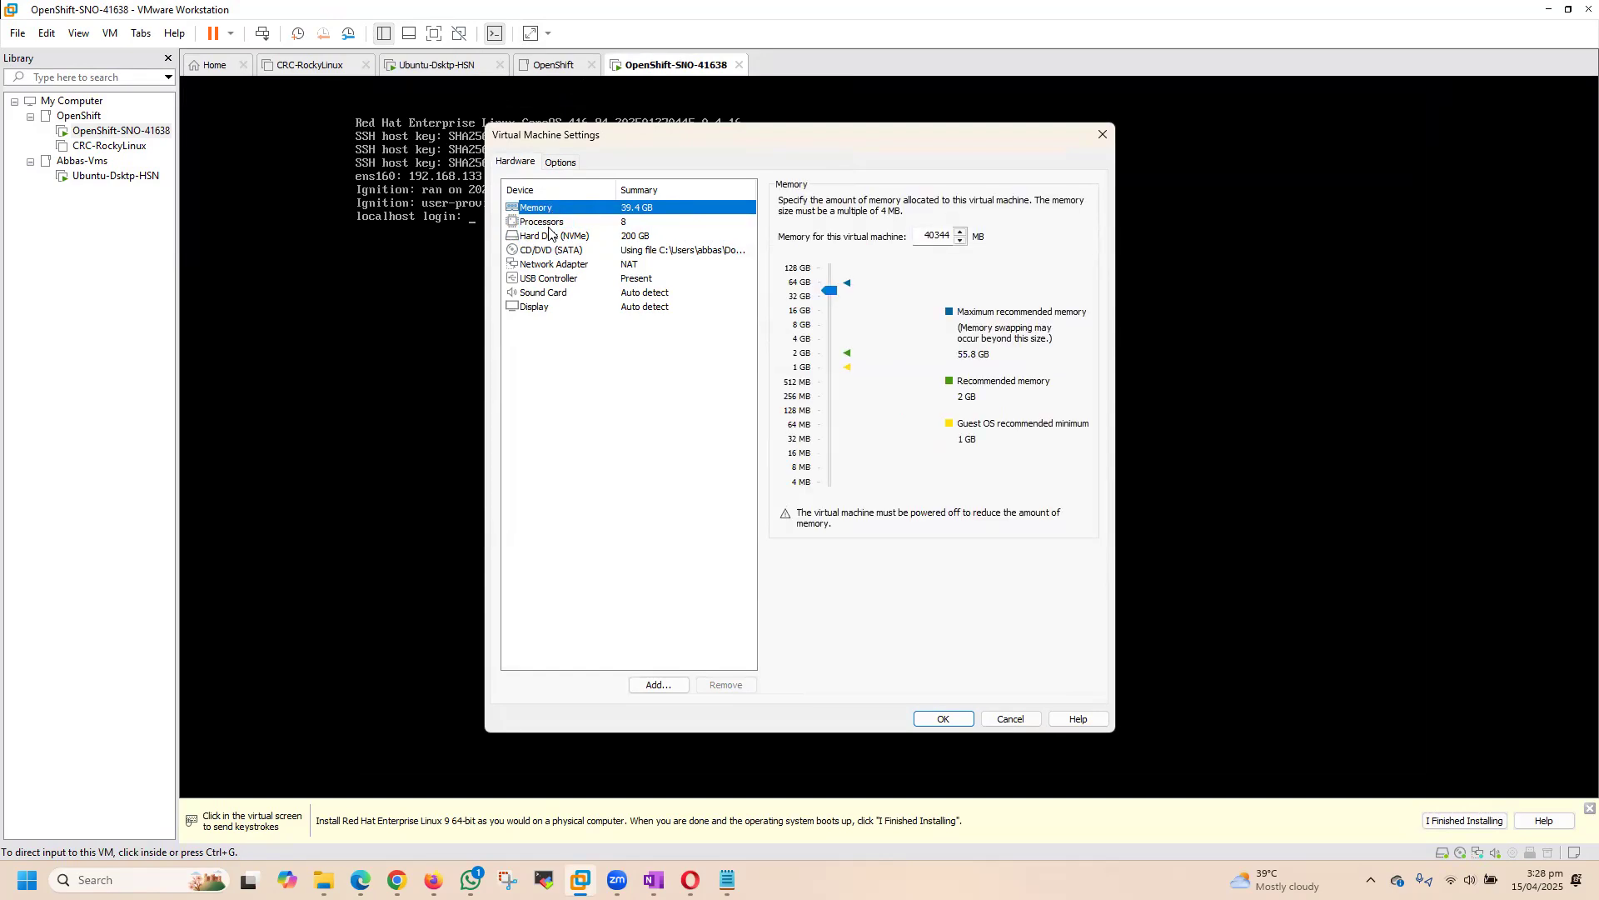
{"action": "left_click", "coordinate": [554, 237]}
{"action": "left_click", "coordinate": [554, 251]}
{"action": "left_click", "coordinate": [555, 265]}
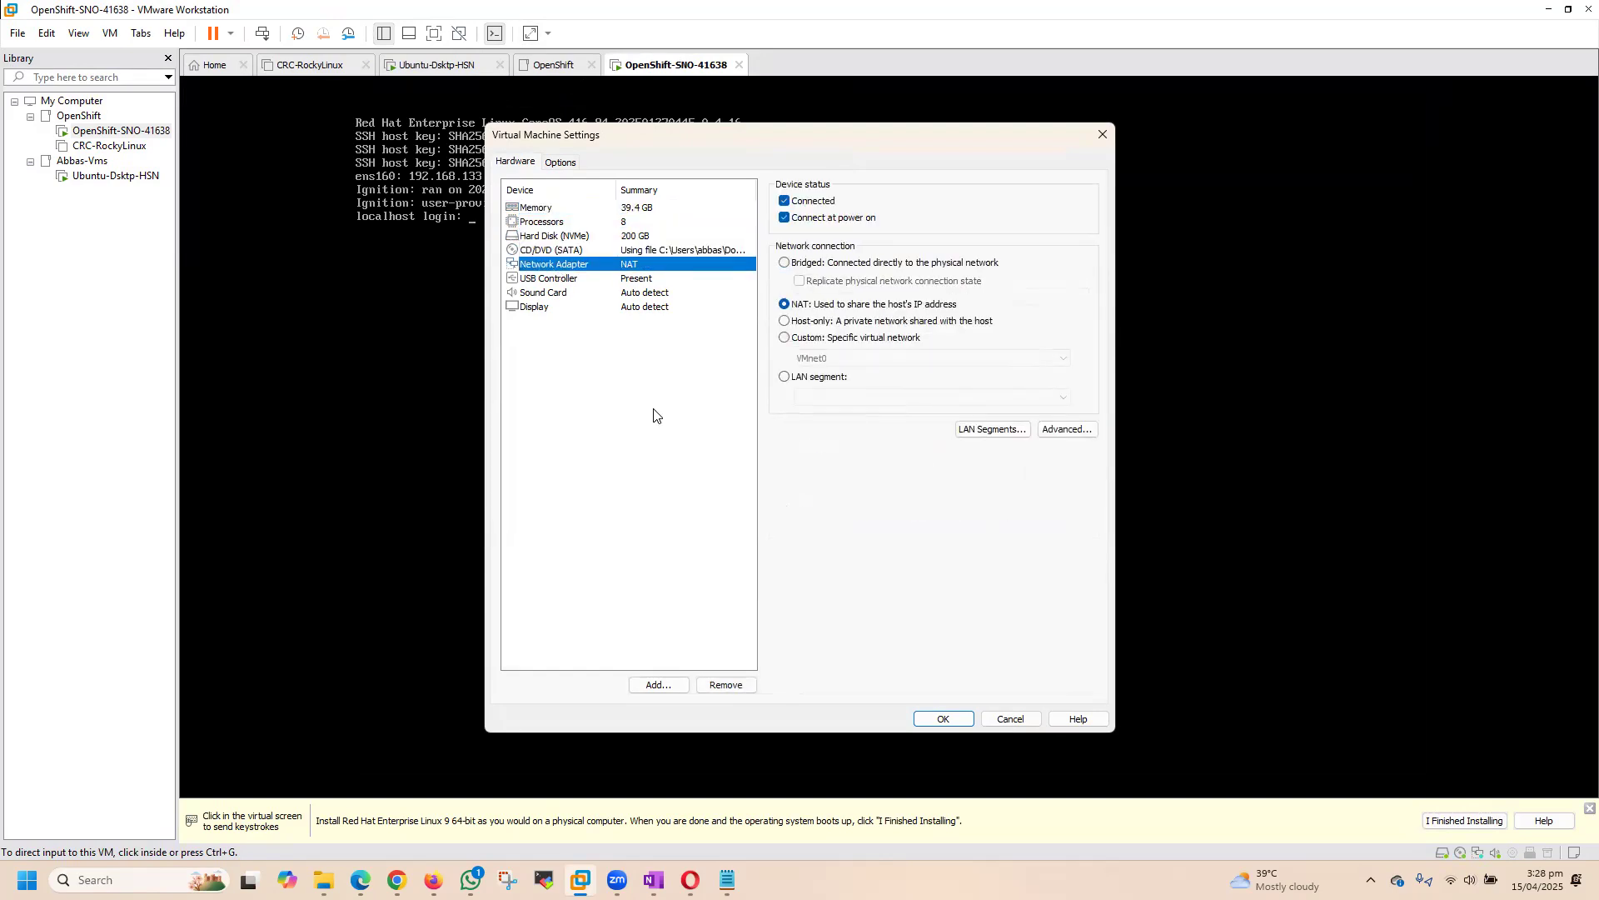
{"action": "left_click", "coordinate": [937, 716]}
Step: Dismiss the operating system installation hint below the virtual machine console and minimize VMware Workstation
{"action": "left_click", "coordinate": [736, 589]}
{"action": "key", "text": "ctrl+alt"}
{"action": "left_click", "coordinate": [1589, 808]}
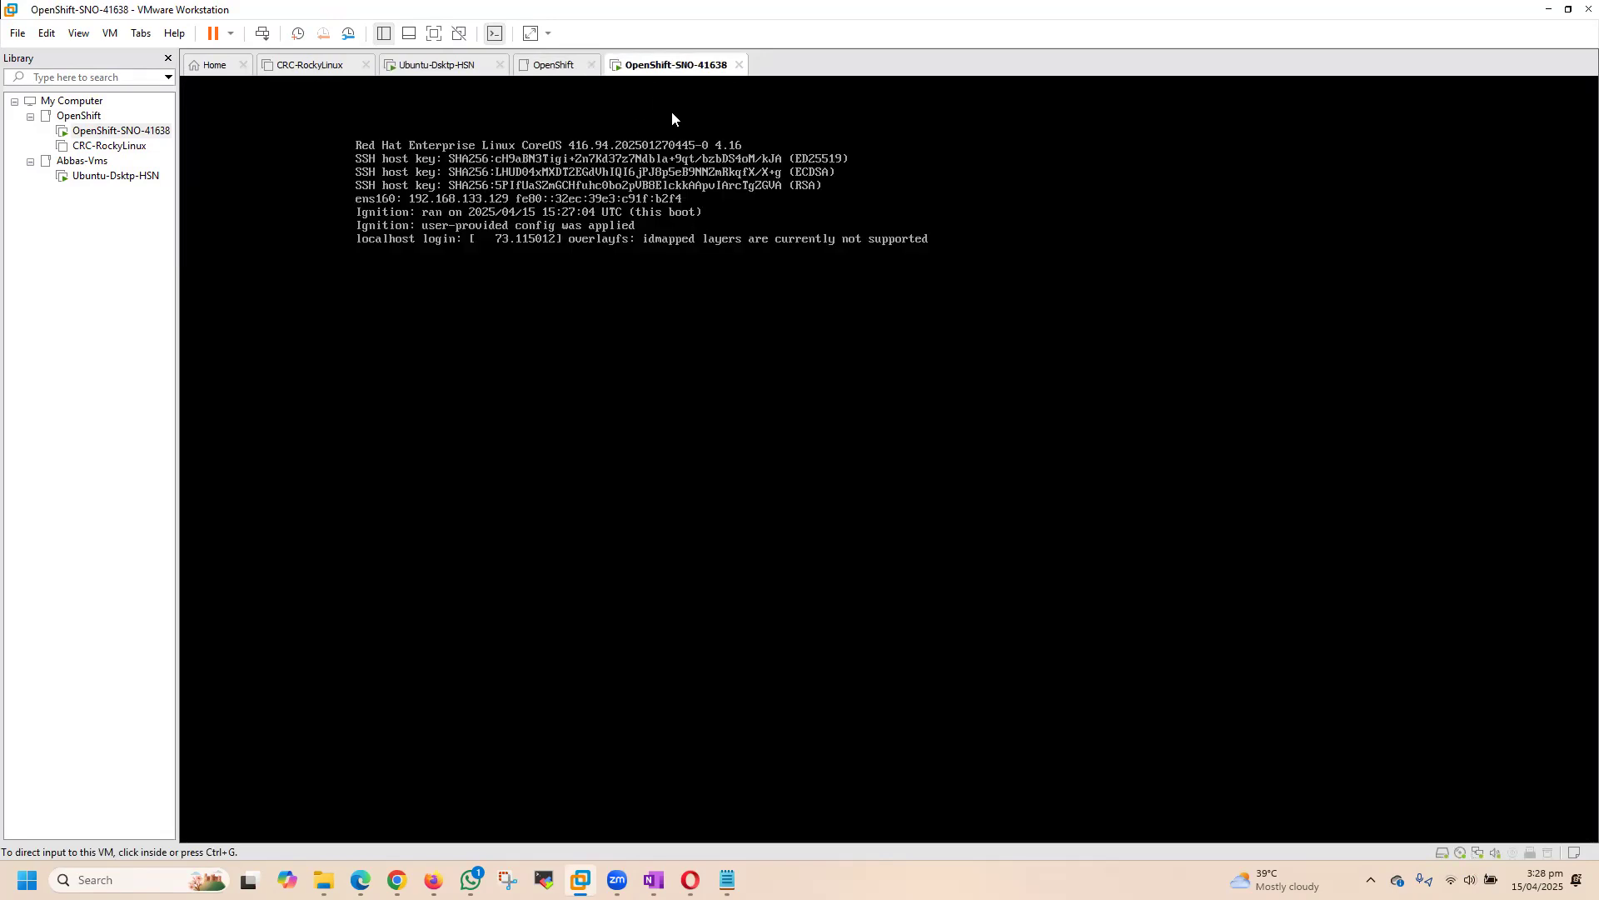
{"action": "left_click", "coordinate": [1549, 9]}
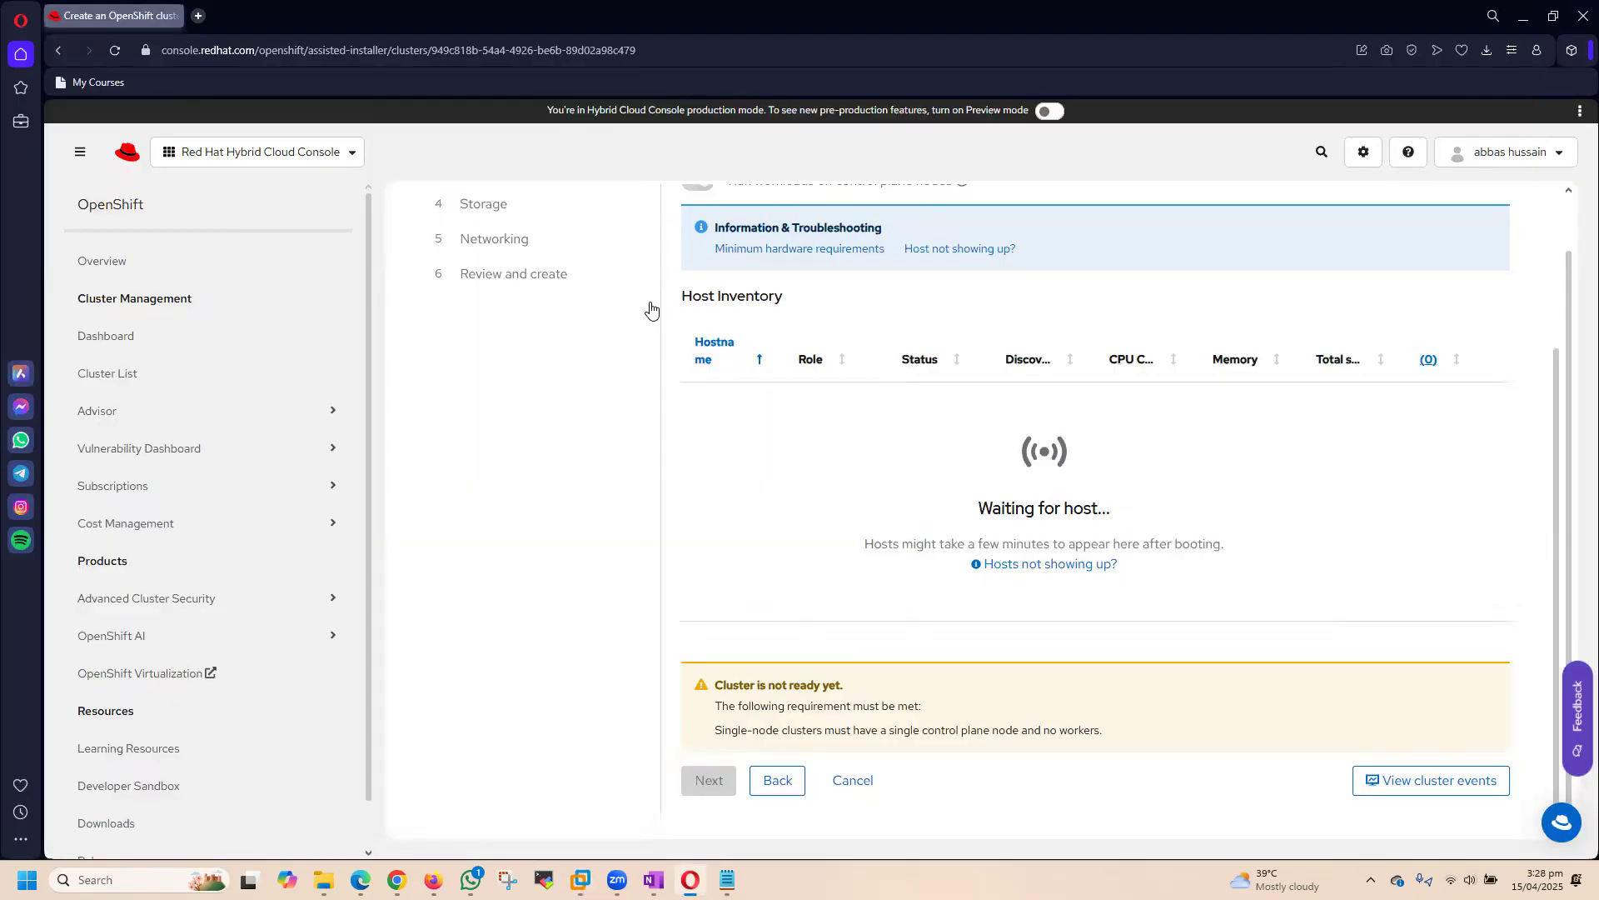
Step: Reload the sno1 cluster page and examine the host's status, CPU, memory and total storage in the Host Inventory
{"action": "left_click", "coordinate": [116, 50]}
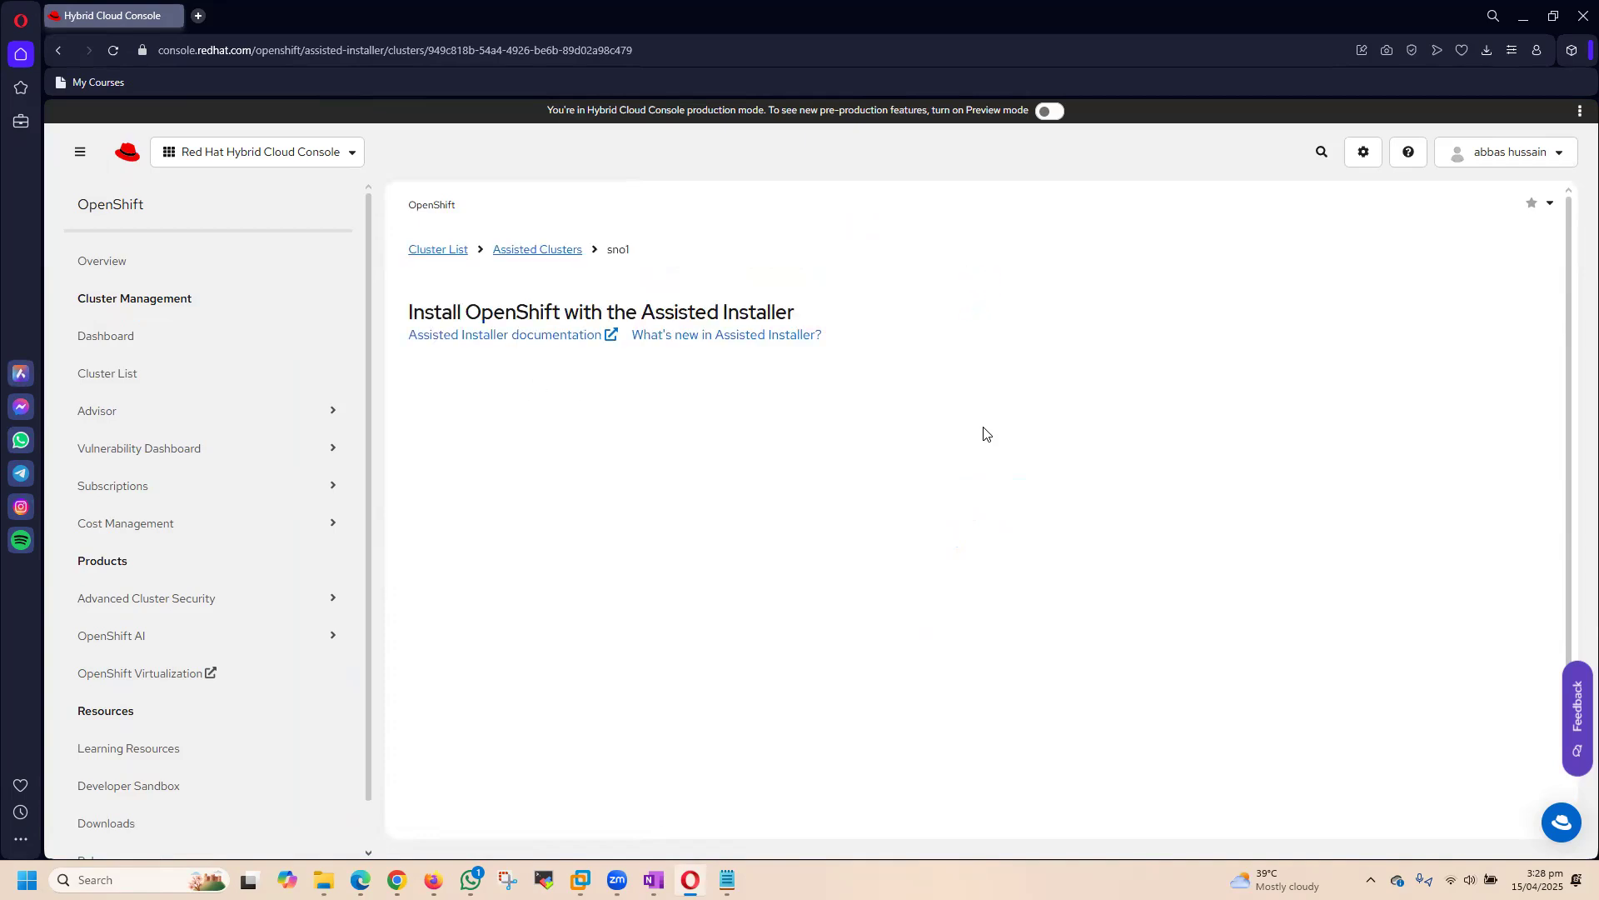
{"action": "scroll", "coordinate": [1082, 488], "scroll_direction": "down", "scroll_amount": 2}
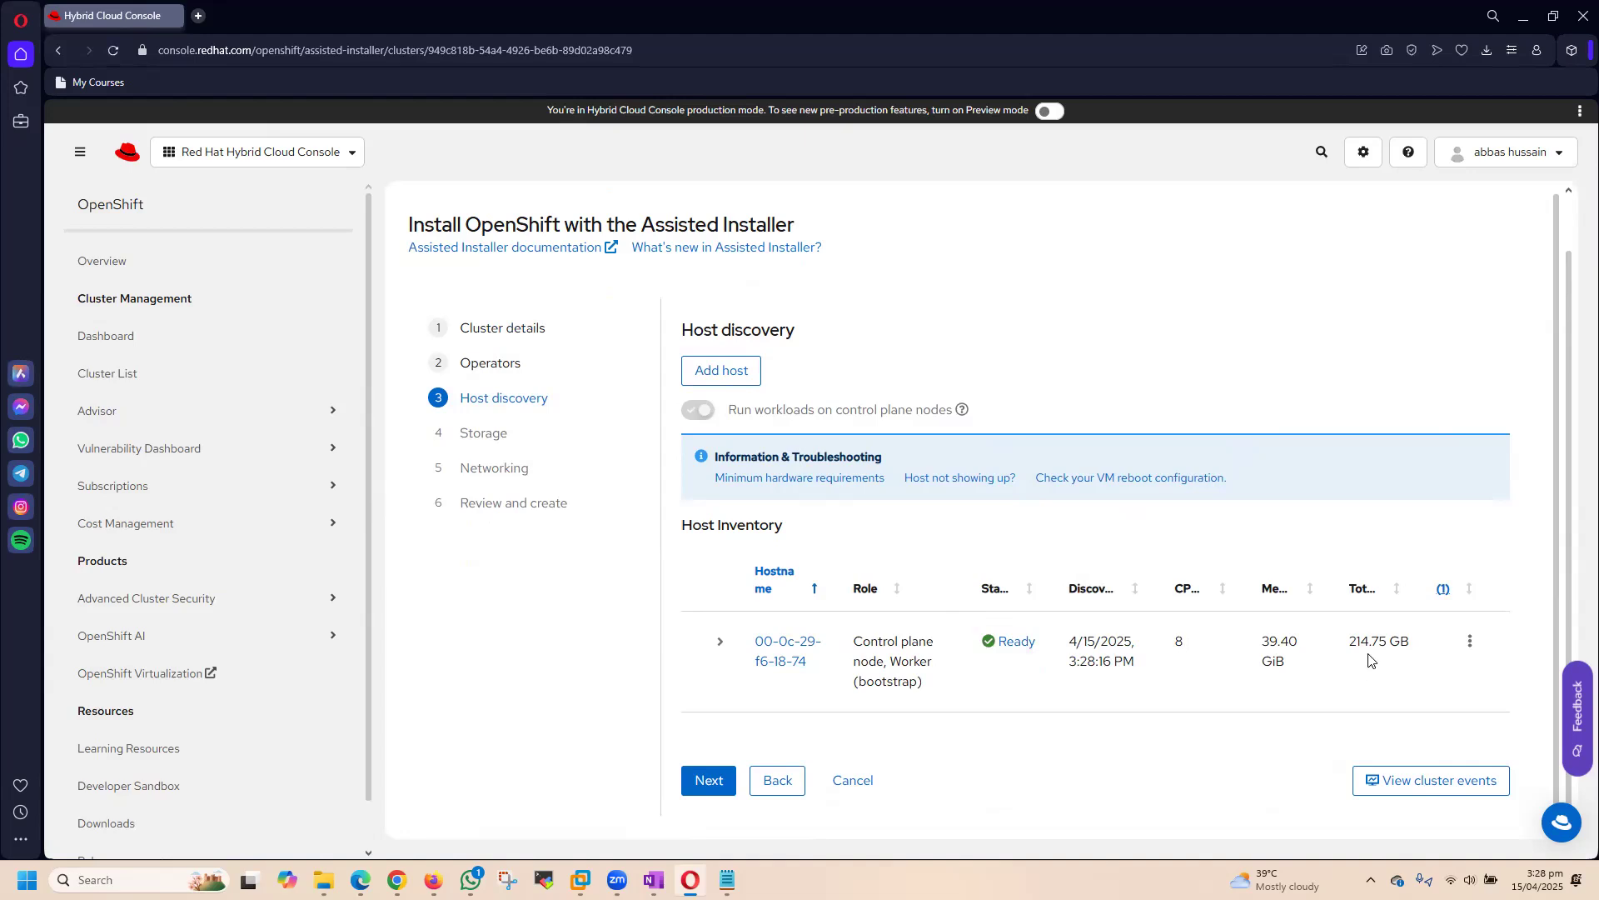
{"action": "left_click_drag", "start_coordinate": [1350, 642], "coordinate": [1429, 643]}
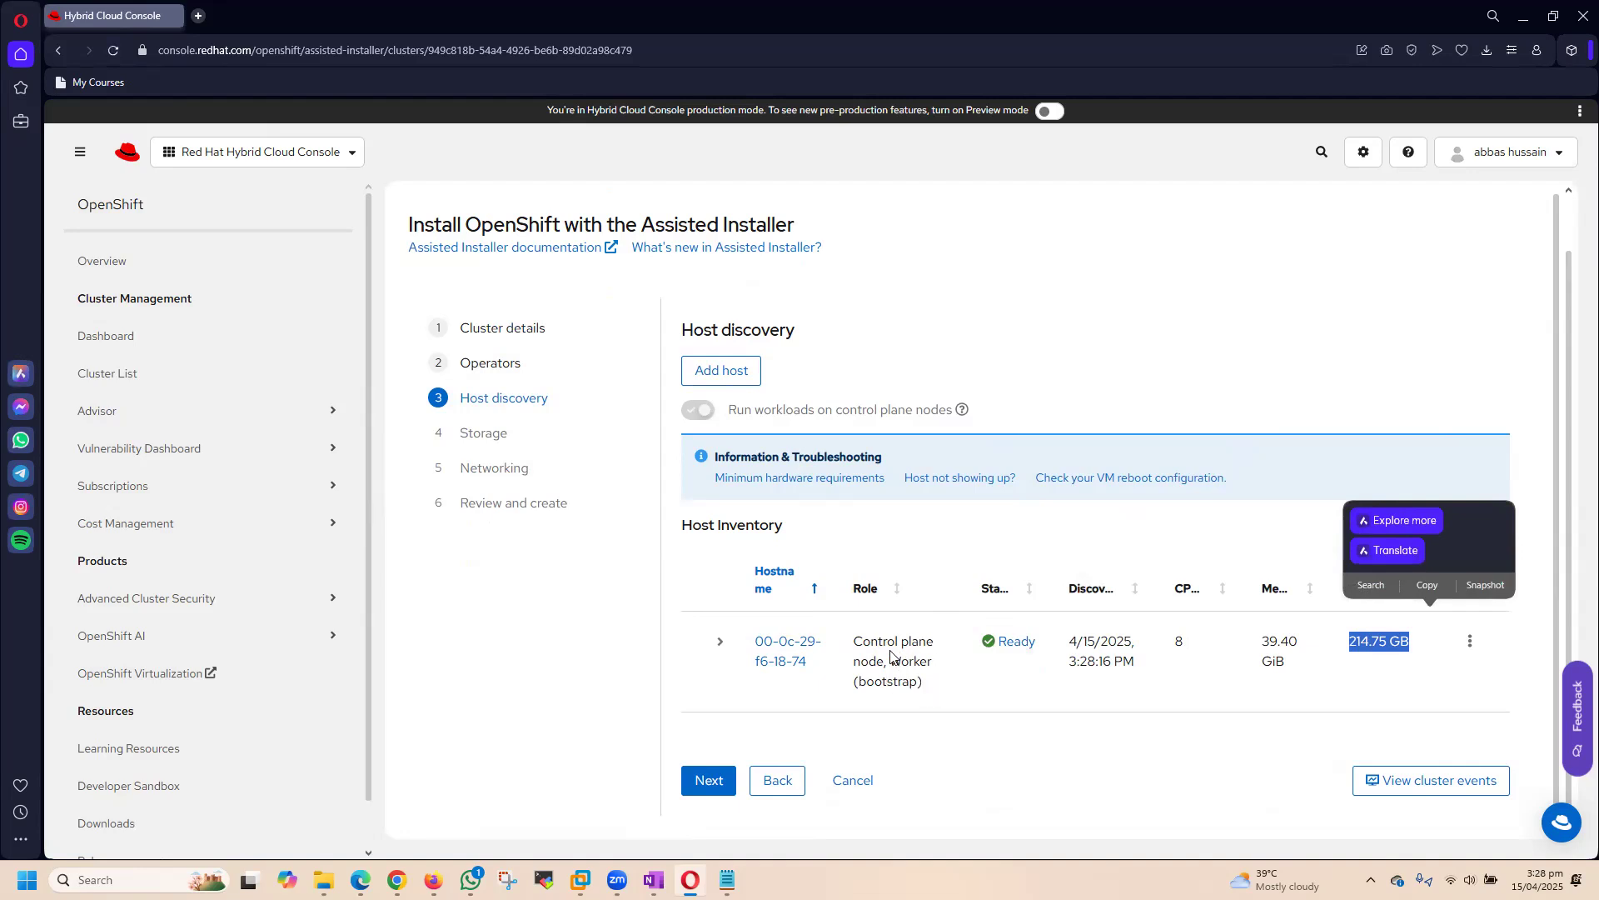
Step: Continue through Host discovery and Storage to the Networking stage and check the host's validation status
{"action": "left_click", "coordinate": [709, 781]}
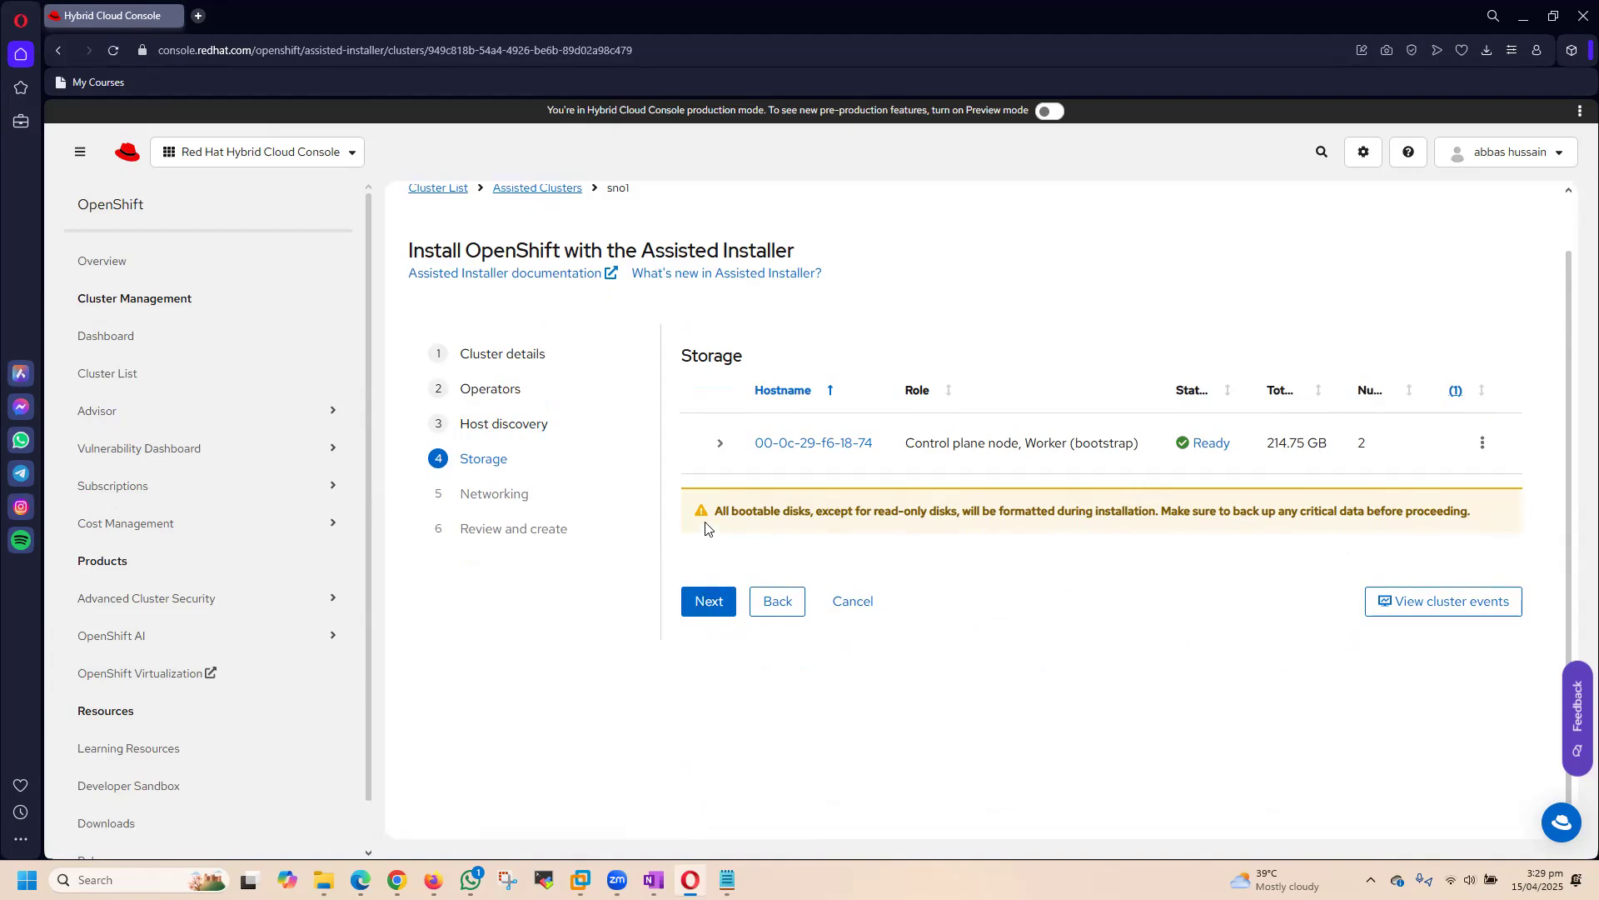
{"action": "left_click", "coordinate": [705, 603]}
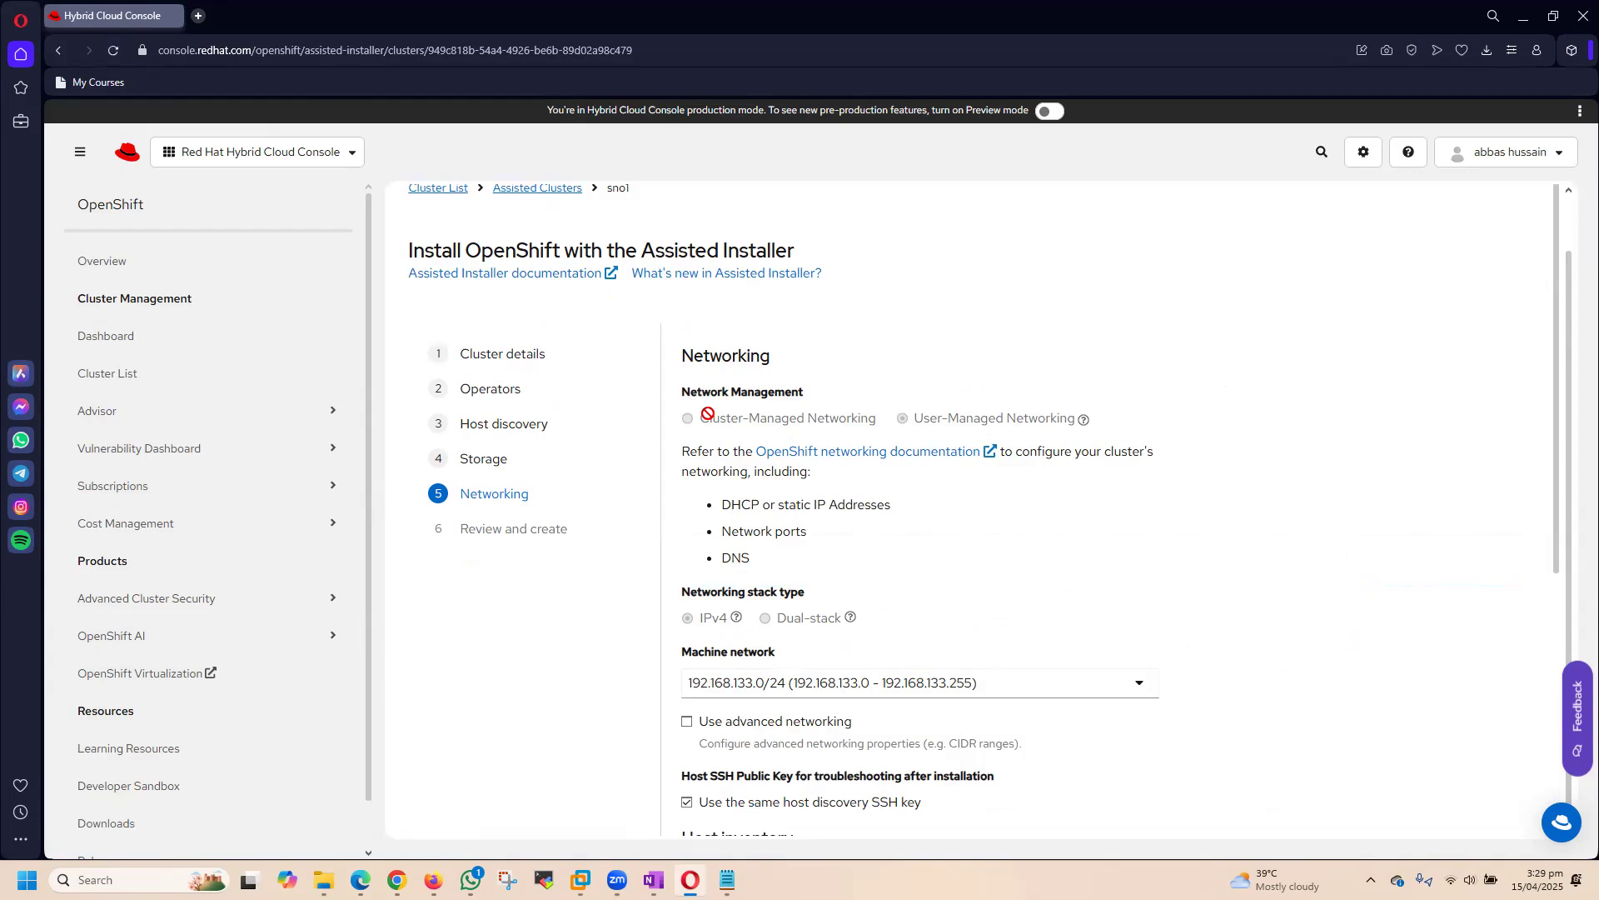
{"action": "scroll", "coordinate": [1091, 524], "scroll_direction": "down", "scroll_amount": 3}
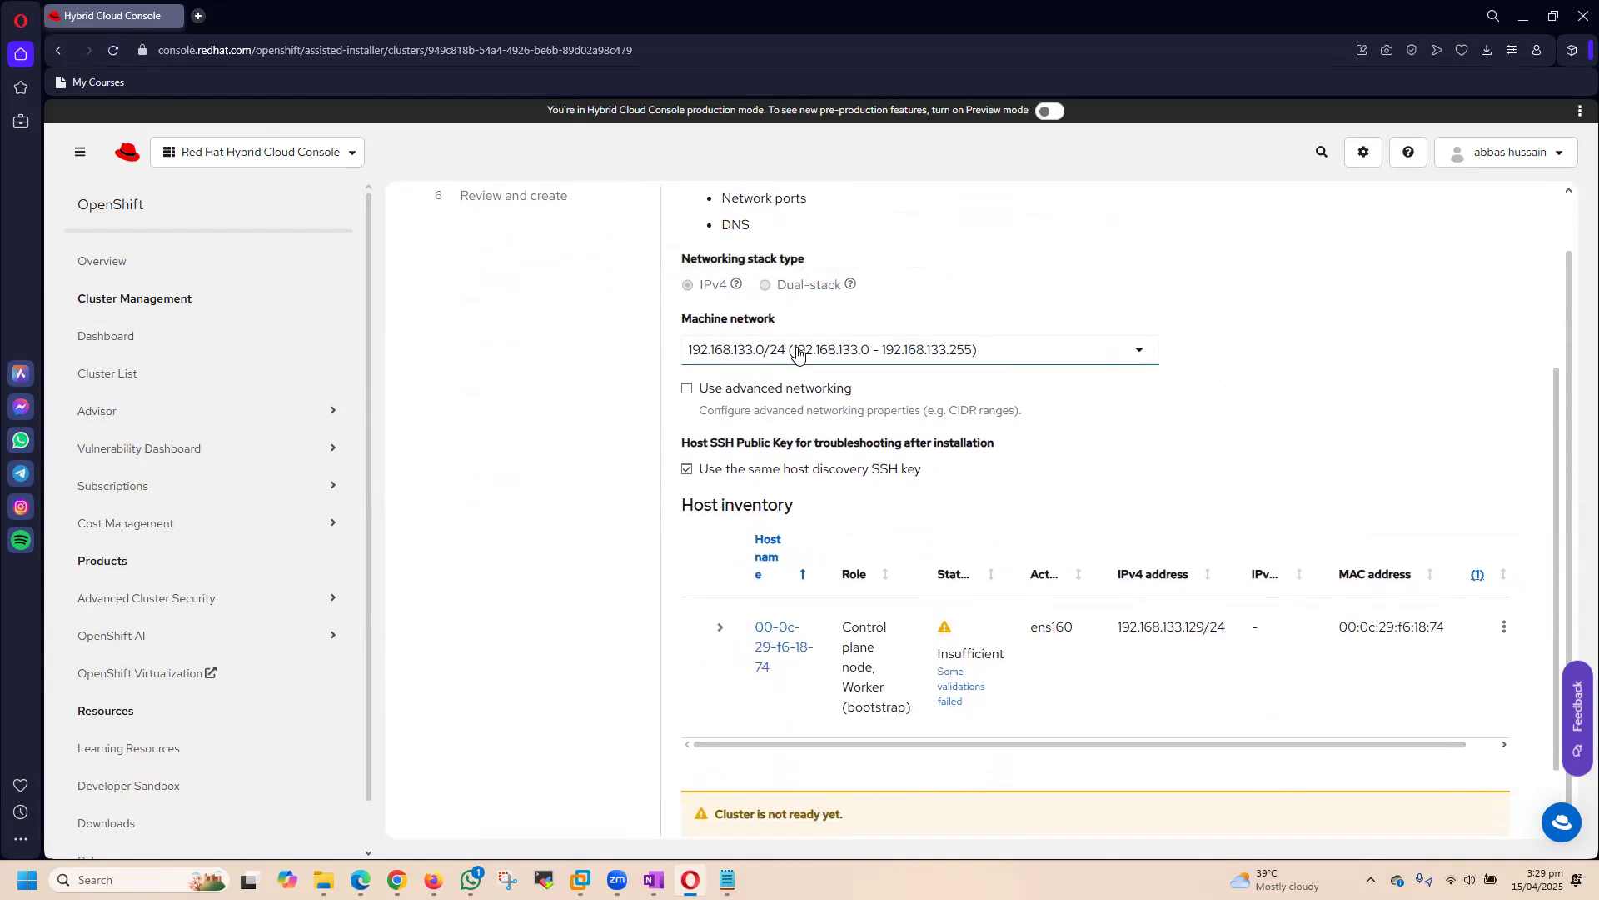
{"action": "scroll", "coordinate": [1023, 448], "scroll_direction": "down", "scroll_amount": 1}
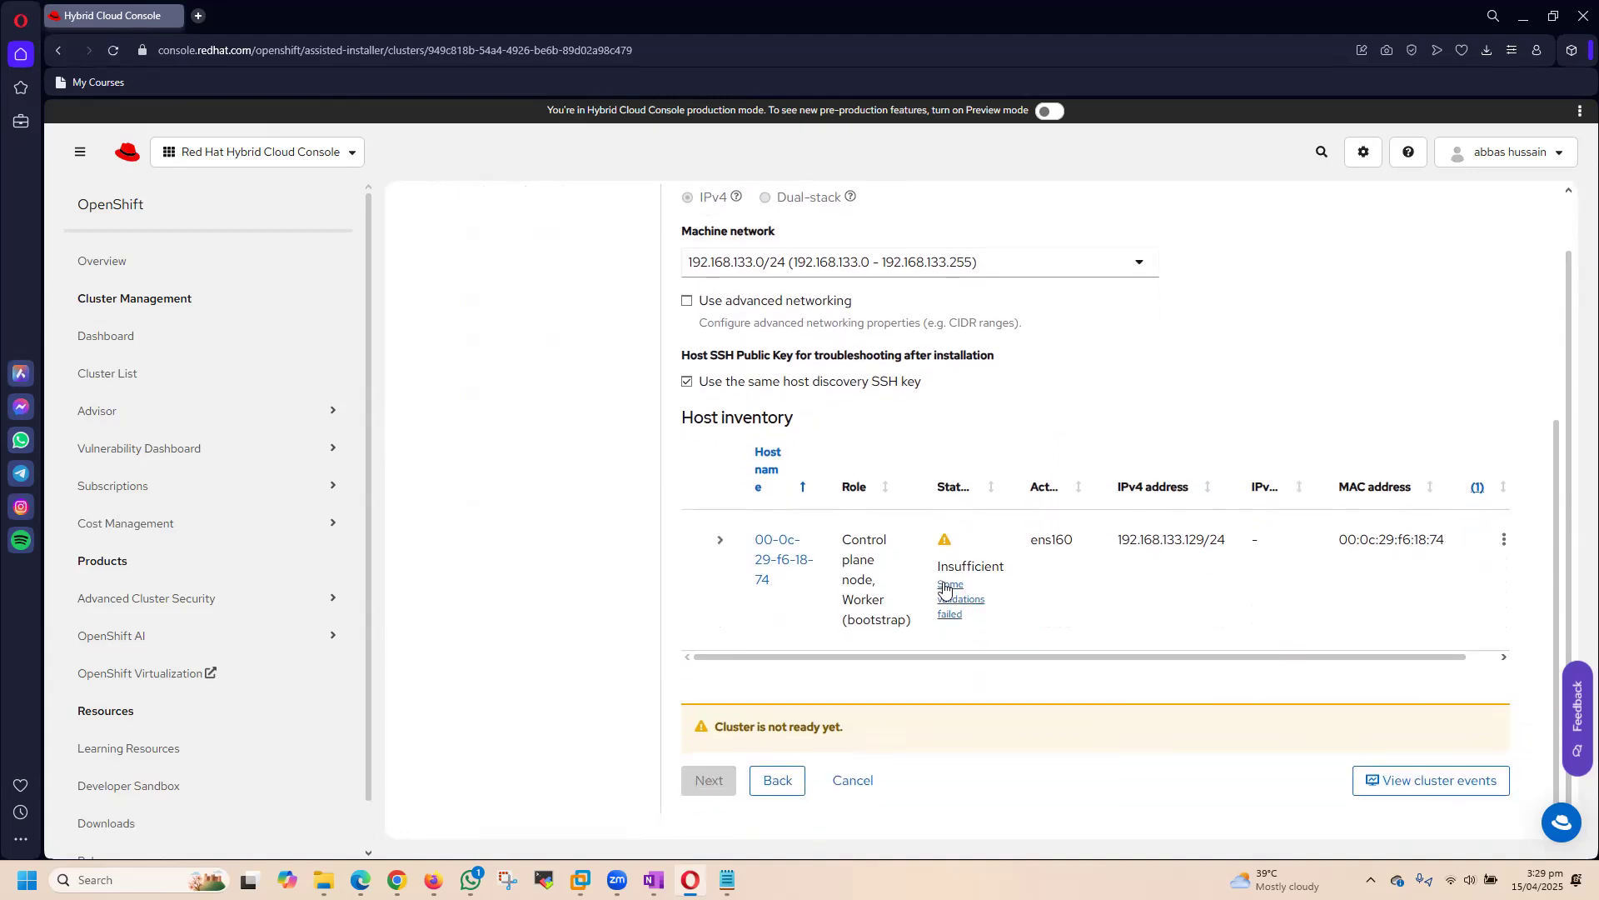
{"action": "left_click", "coordinate": [962, 604]}
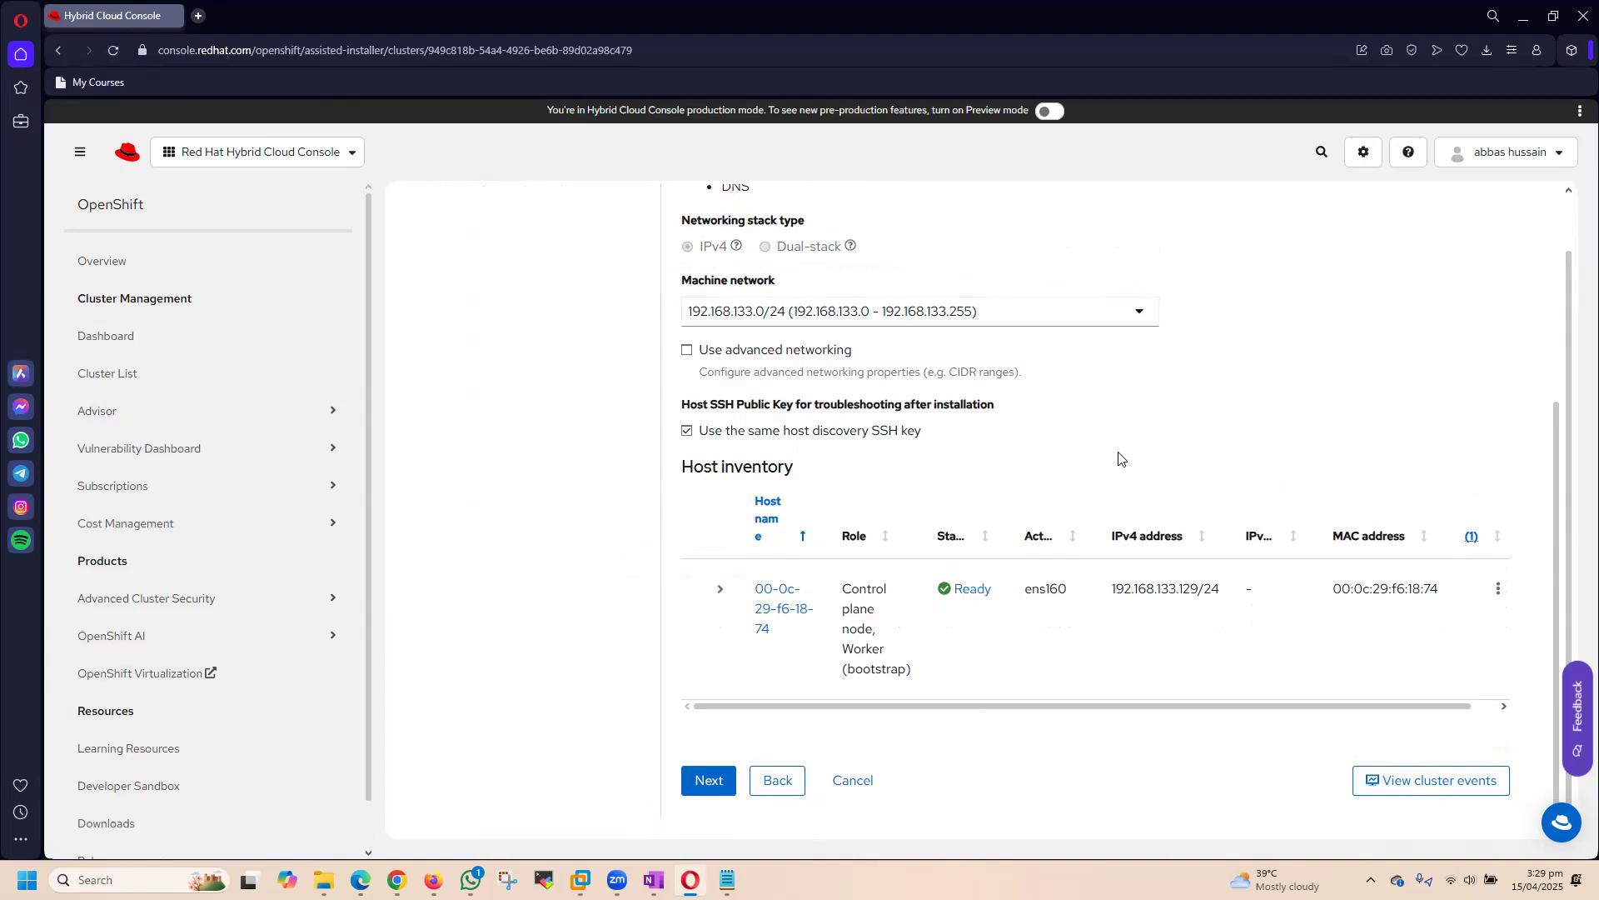
Step: Continue from Networking to the Review and create stage and review the cluster summary
{"action": "scroll", "coordinate": [1205, 487], "scroll_direction": "up", "scroll_amount": 5}
{"action": "scroll", "coordinate": [1205, 487], "scroll_direction": "down", "scroll_amount": 5}
{"action": "left_click", "coordinate": [709, 781]}
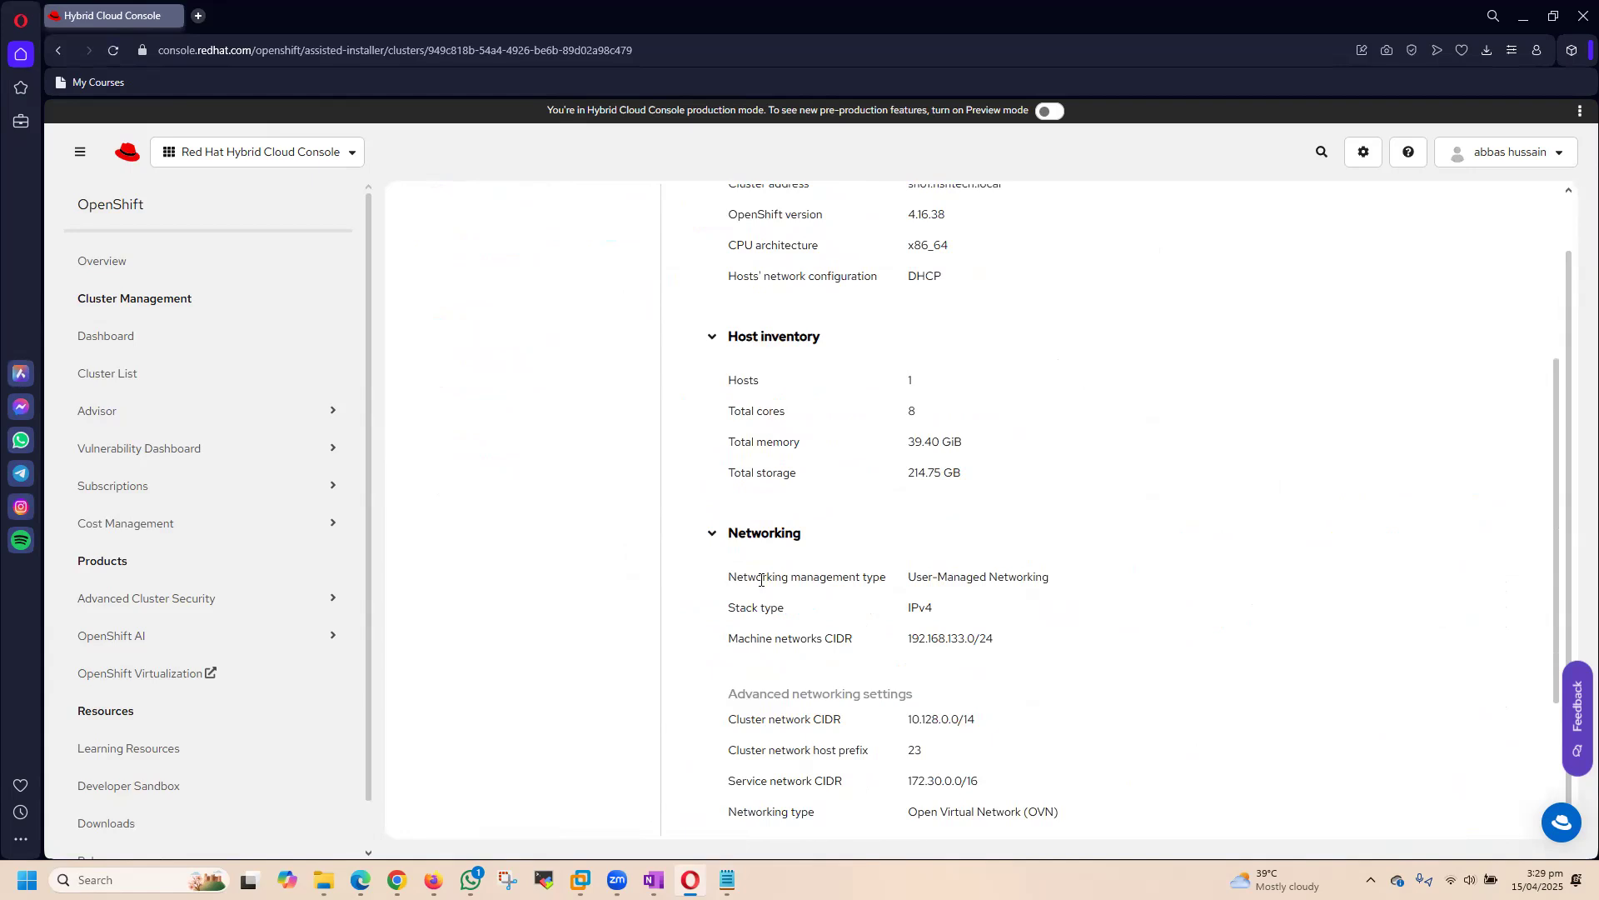
{"action": "scroll", "coordinate": [847, 400], "scroll_direction": "up", "scroll_amount": 4}
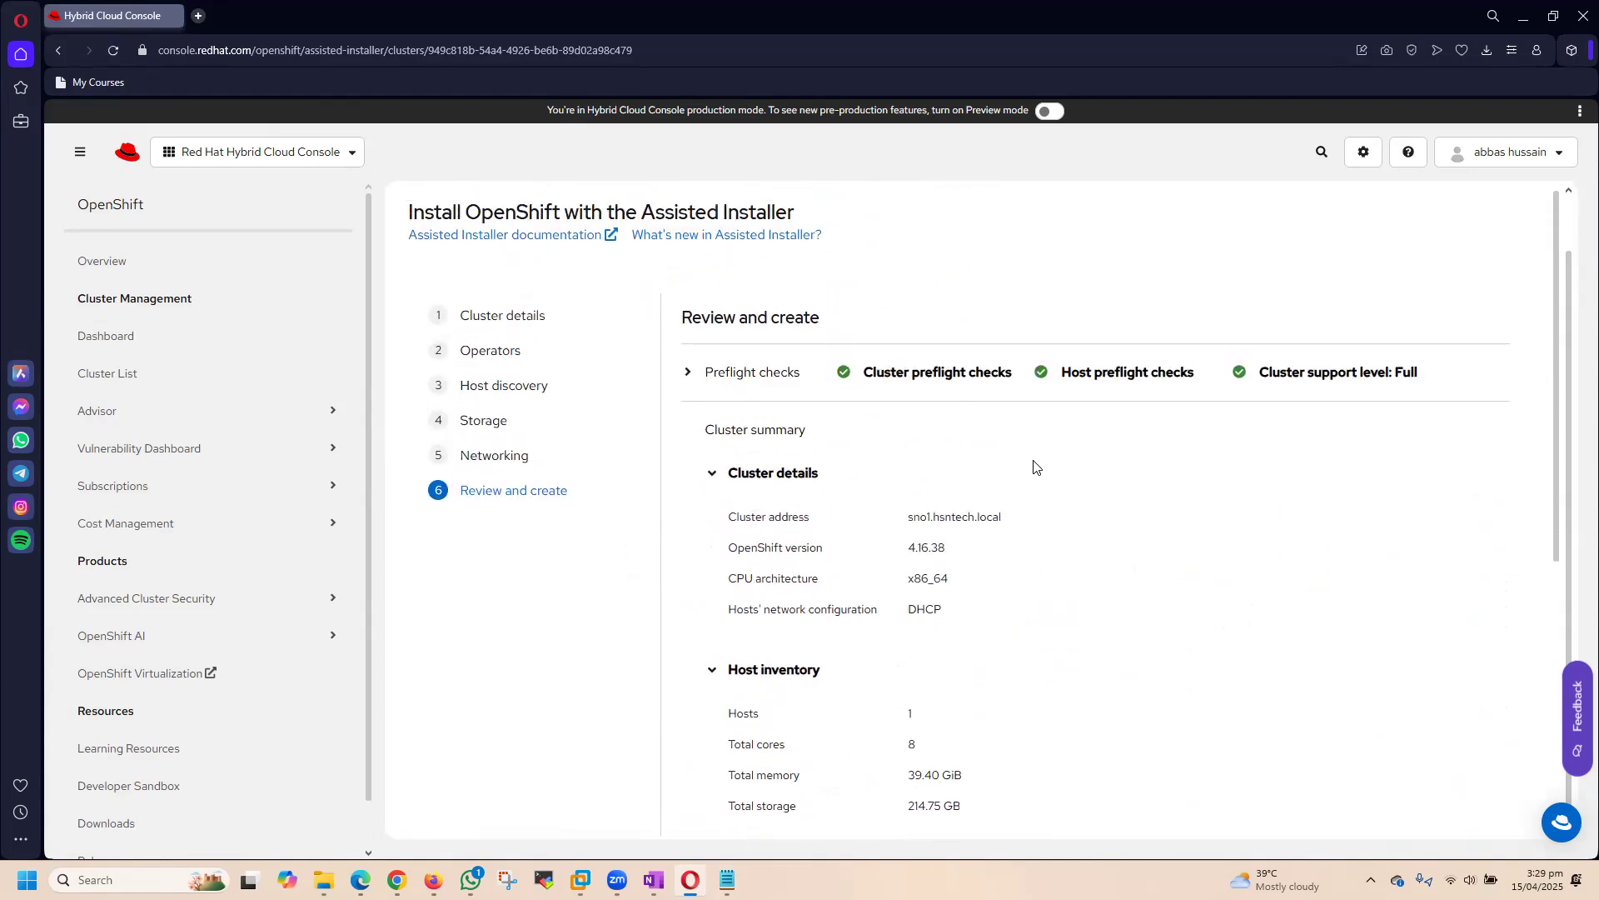
{"action": "scroll", "coordinate": [993, 517], "scroll_direction": "down", "scroll_amount": 5}
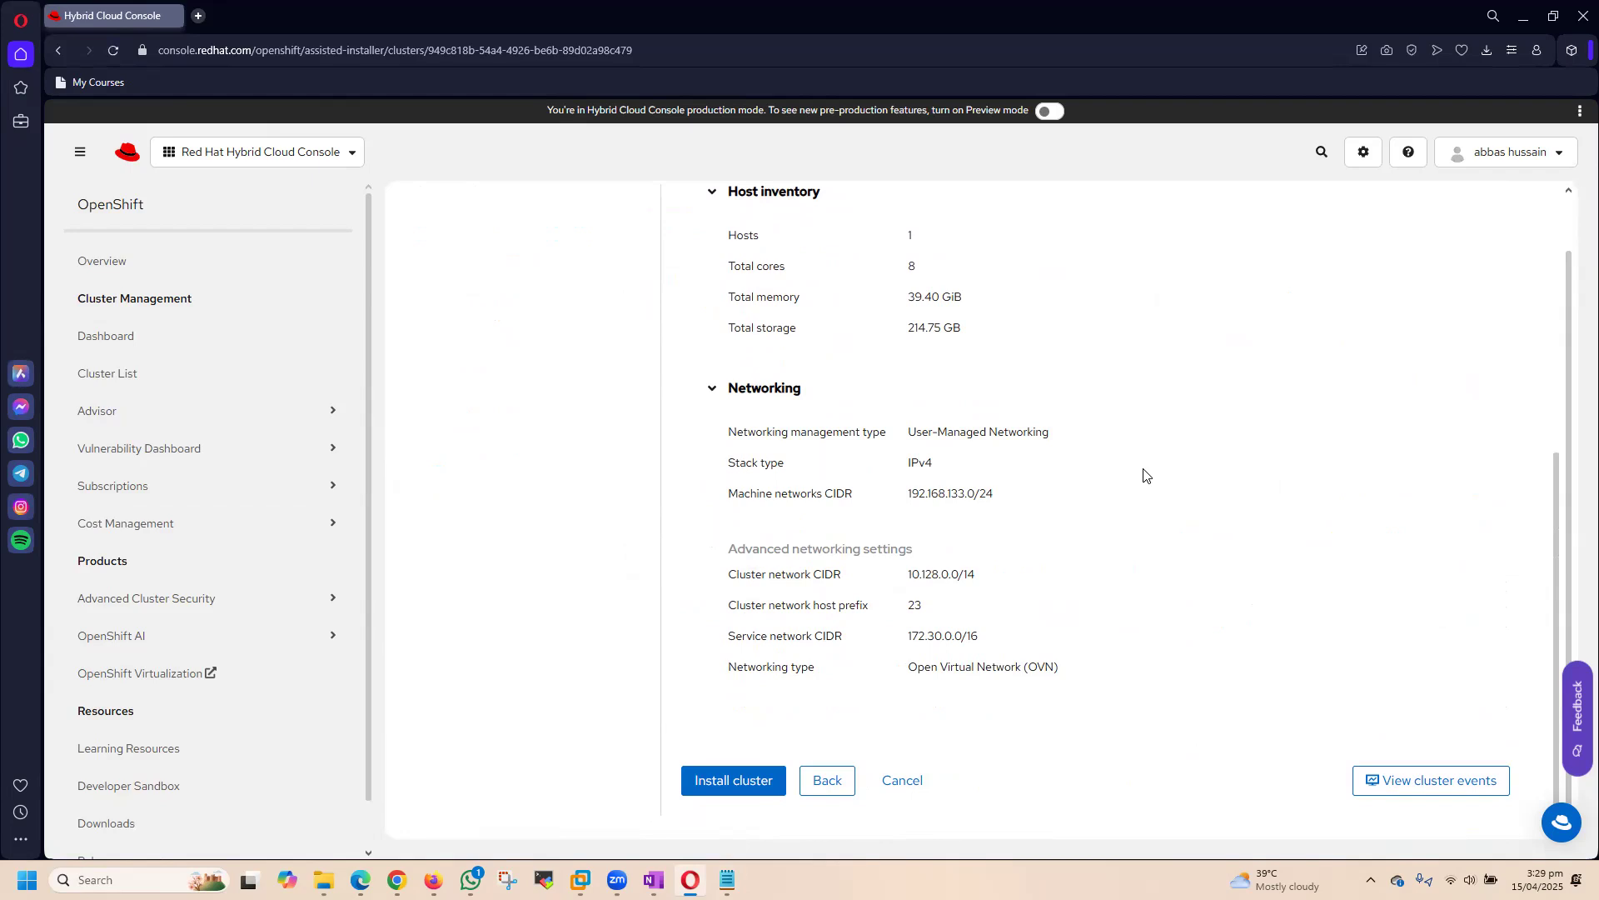
Step: Check the service network CIDR in the summary and start installing the cluster
{"action": "triple_click", "coordinate": [909, 637]}
{"action": "left_click", "coordinate": [1275, 500]}
{"action": "left_click", "coordinate": [730, 785]}
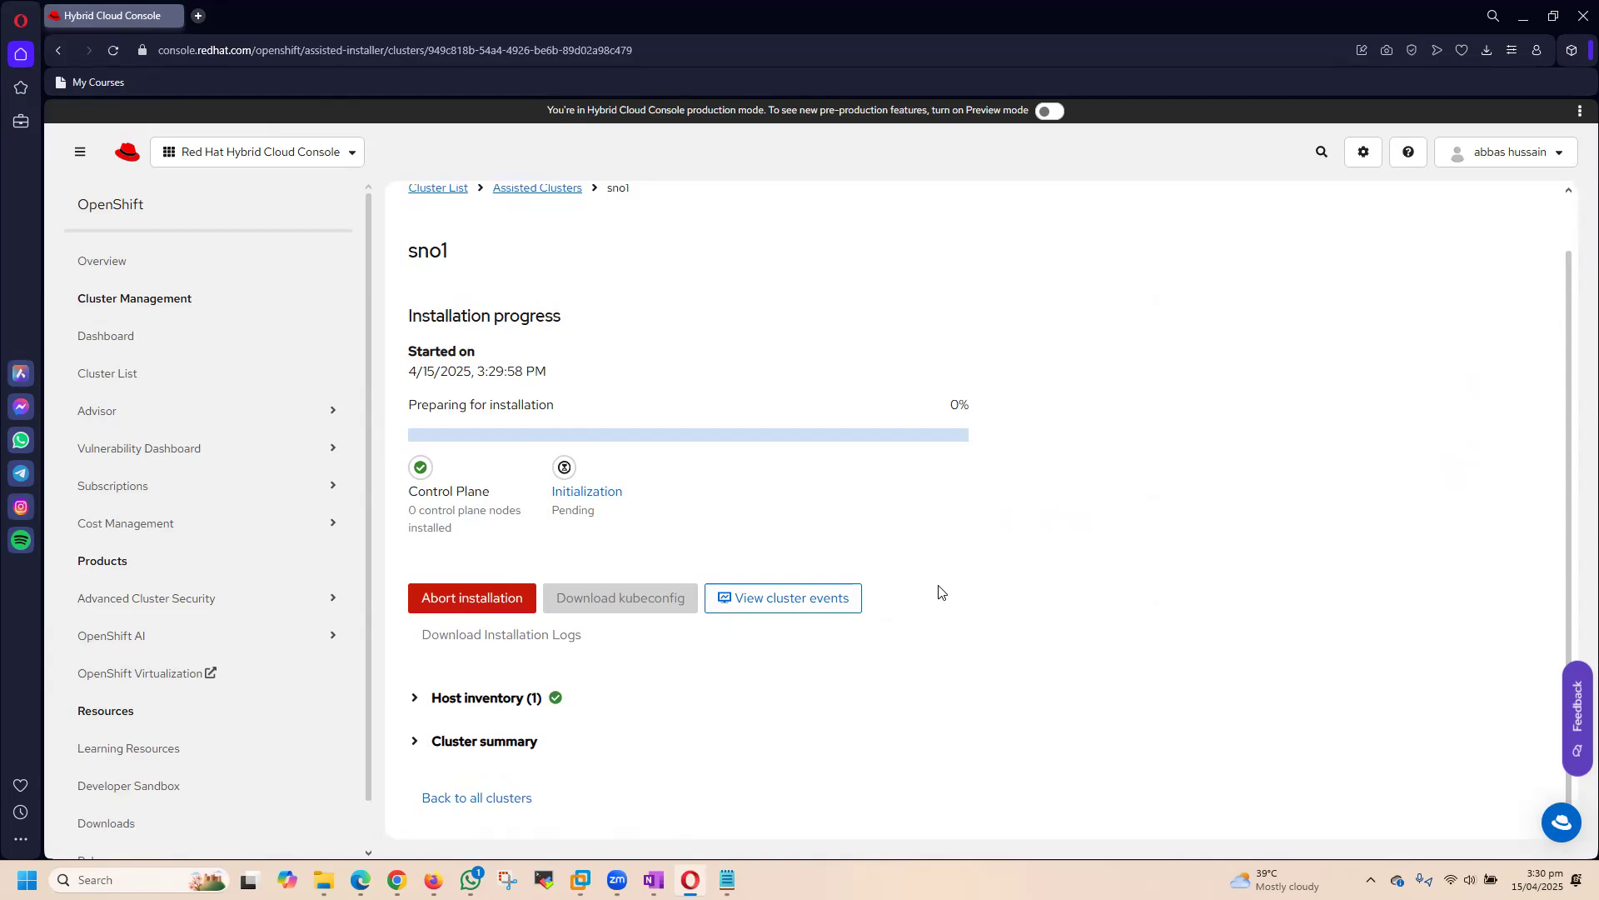
Step: Check the console of the OpenShift-SNO-41638 virtual machine in VMware Workstation and return to the browser
{"action": "mouse_move", "coordinate": [580, 879]}
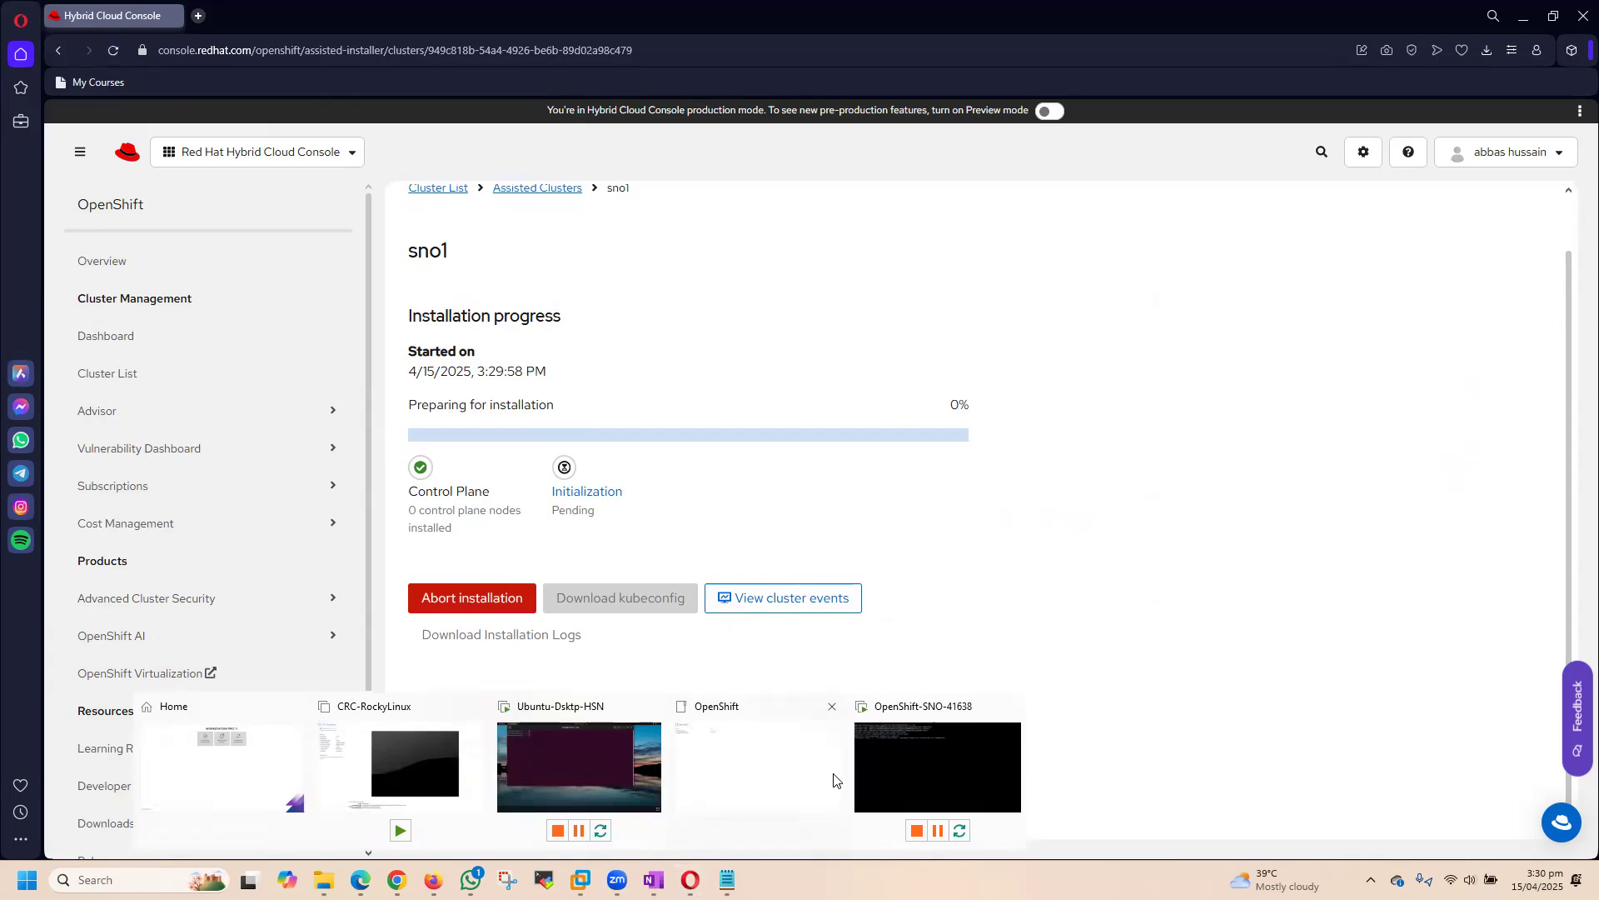
{"action": "left_click", "coordinate": [937, 766]}
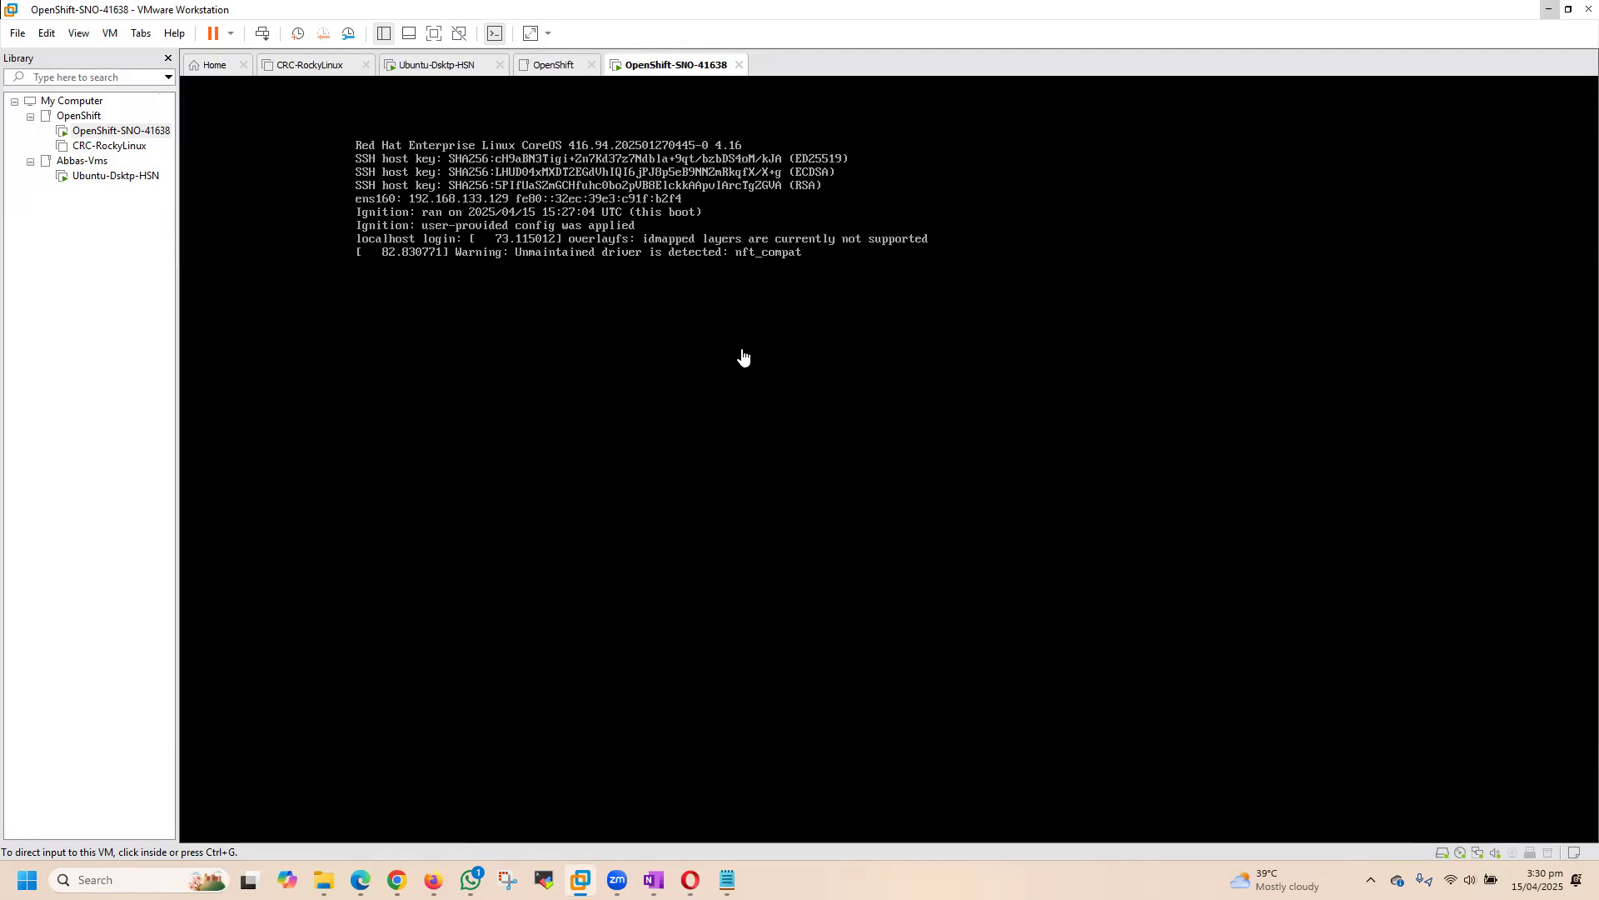
{"action": "left_click", "coordinate": [1569, 9]}
{"action": "left_click", "coordinate": [1502, 45]}
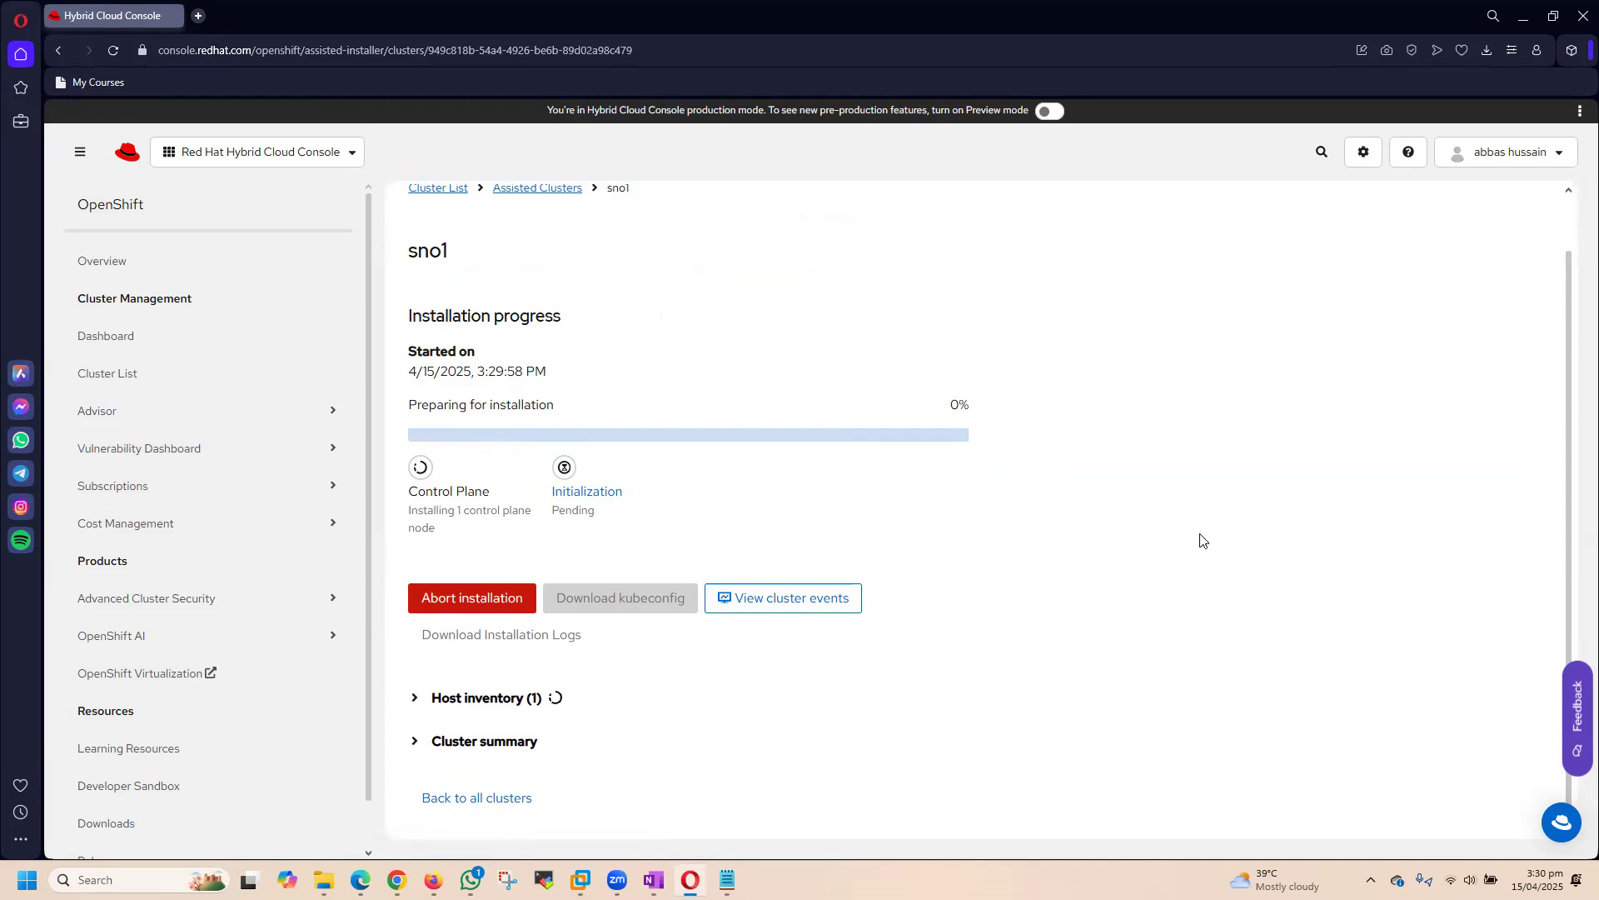
Step: Switch to Notepad, start a new note and write "There is preconfigured Live OS ---" as its first line
{"action": "left_click", "coordinate": [727, 879]}
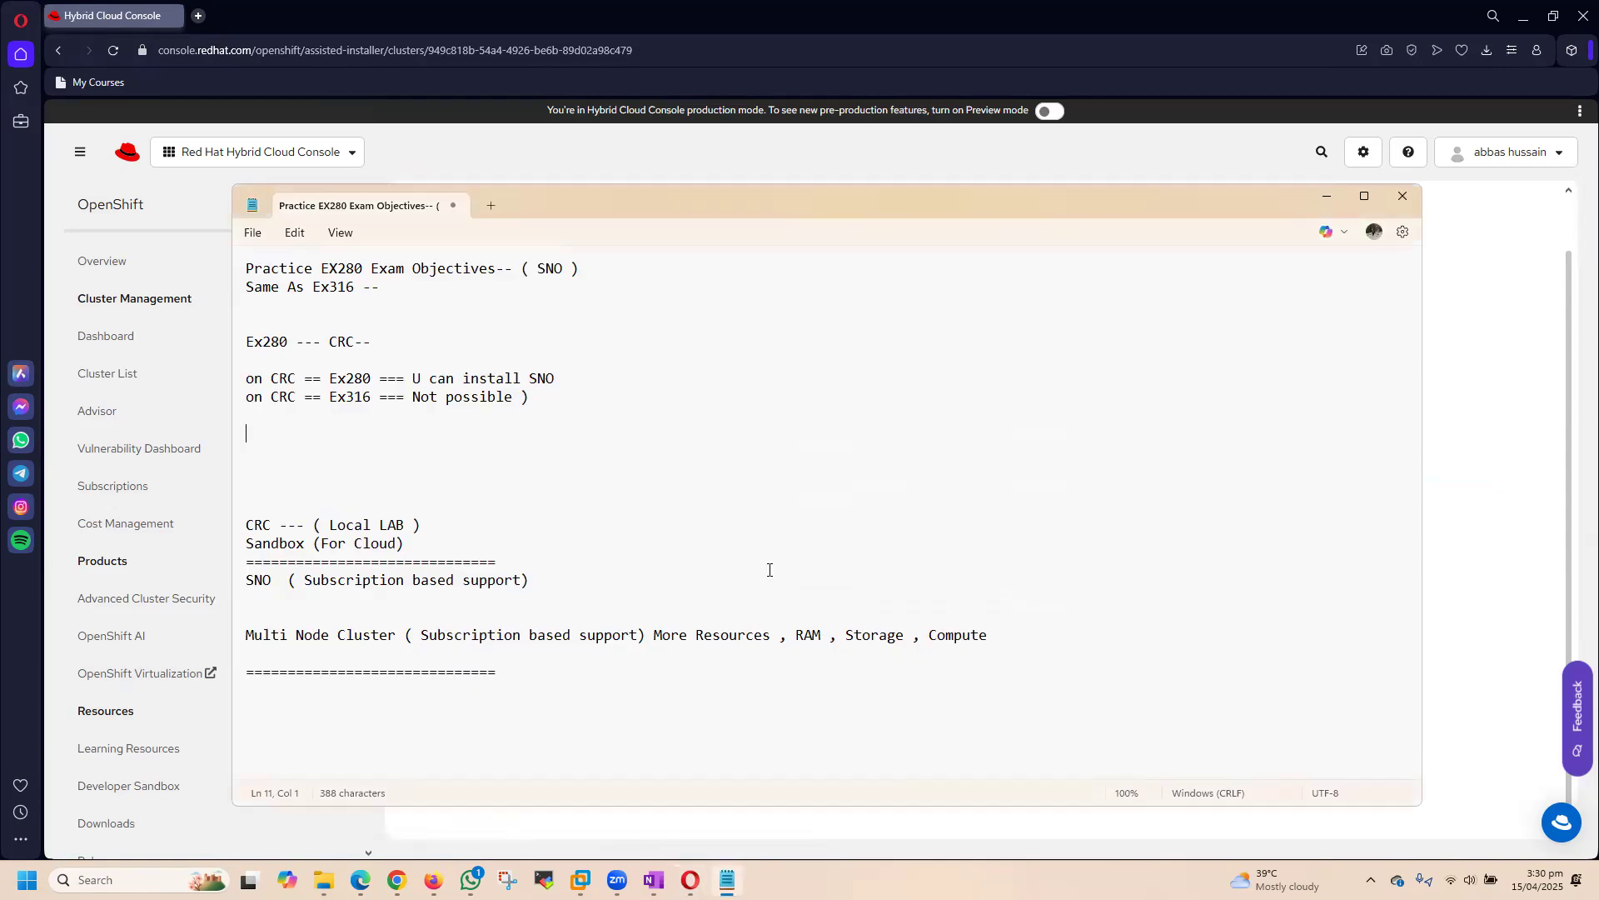
{"action": "left_click", "coordinate": [488, 206]}
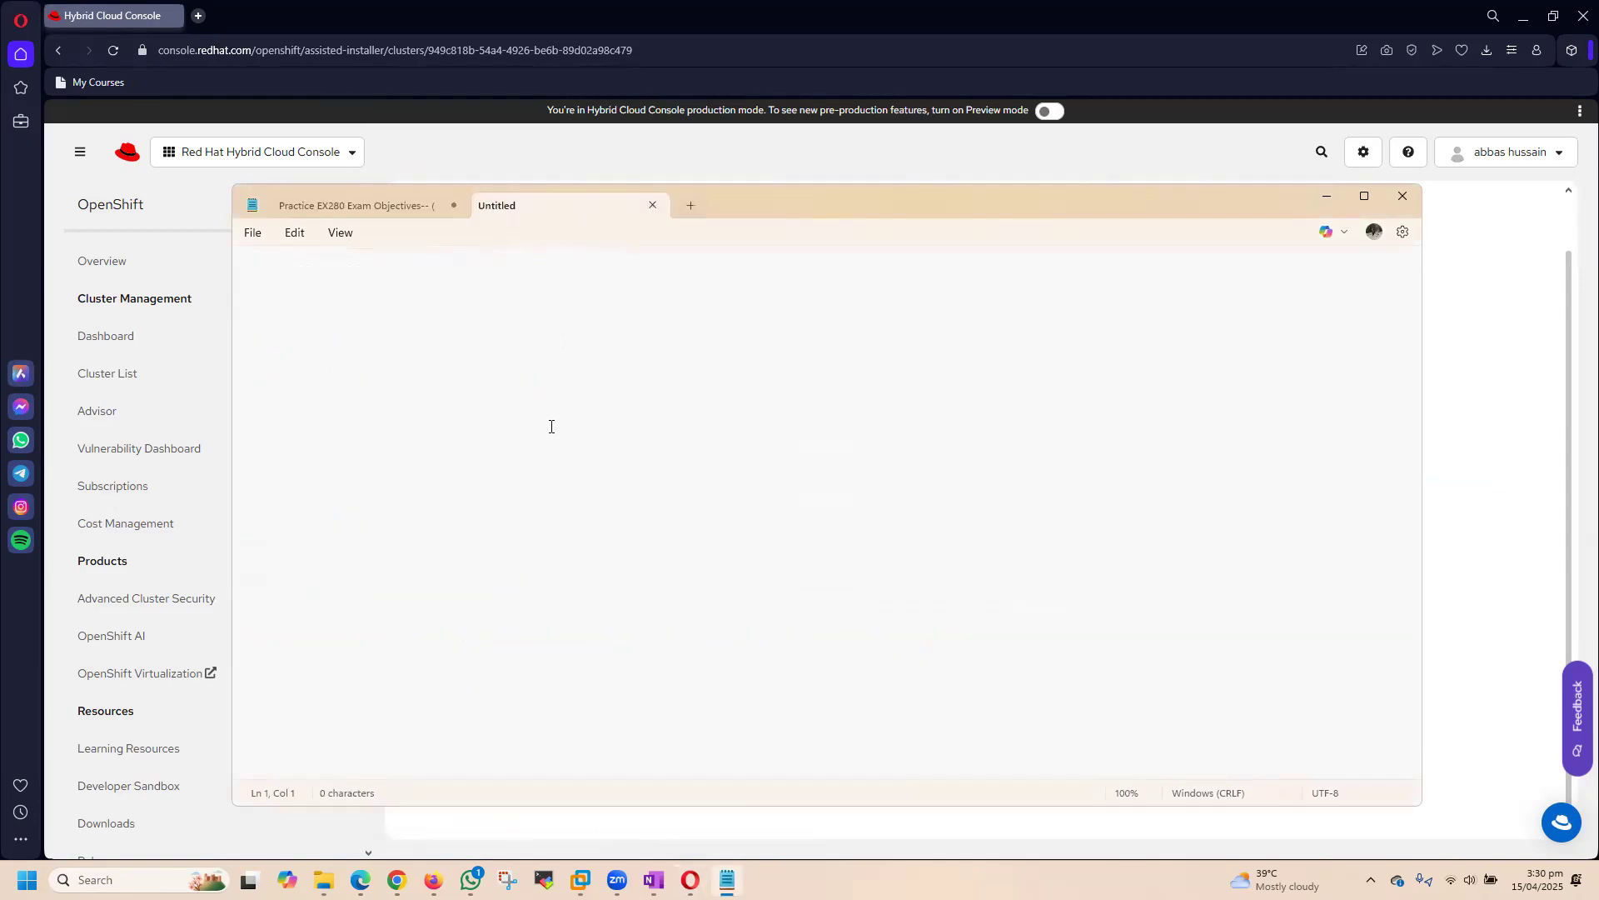
{"action": "key", "text": "BackSpace"}
{"action": "key", "text": "BackSpace"}
{"action": "type", "text": "There i"}
{"action": "type", "text": "s preconfigur"}
{"action": "type", "text": "ed LIss"}
{"action": "key", "text": "BackSpace"}
{"action": "key", "text": "BackSpace"}
Step: List "CLuster Name", "Storage", "Ram" and "CPU" on separate lines below the first line, leaving a blank line between
{"action": "key", "text": "BackSpace"}
{"action": "type", "text": "ive OS ---"}
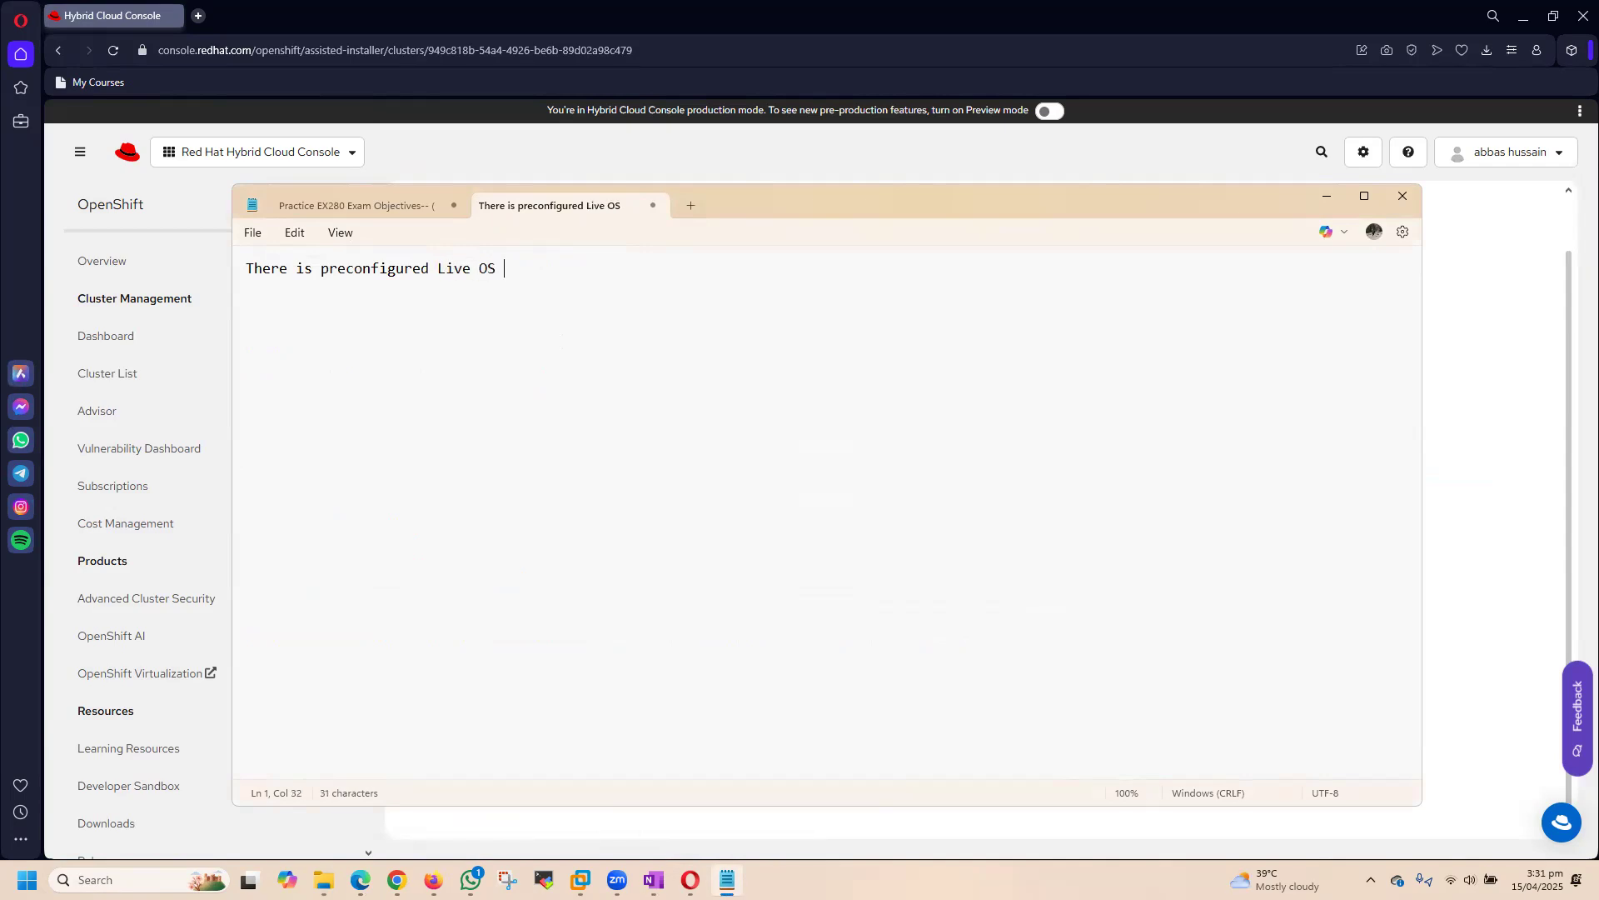
{"action": "key", "text": "Return"}
{"action": "key", "text": "Return"}
{"action": "type", "text": "CLuster"}
{"action": "type", "text": " Name"}
{"action": "type", "text": "Storag"}
{"action": "key", "text": "BackSpace"}
{"action": "key", "text": "BackSpace"}
{"action": "key", "text": "BackSpace"}
{"action": "key", "text": "BackSpace"}
{"action": "key", "text": "BackSpace"}
{"action": "type", "text": "torage"}
{"action": "key", "text": "Return"}
{"action": "type", "text": "Ram"}
{"action": "key", "text": "Return"}
{"action": "type", "text": "CPU"}
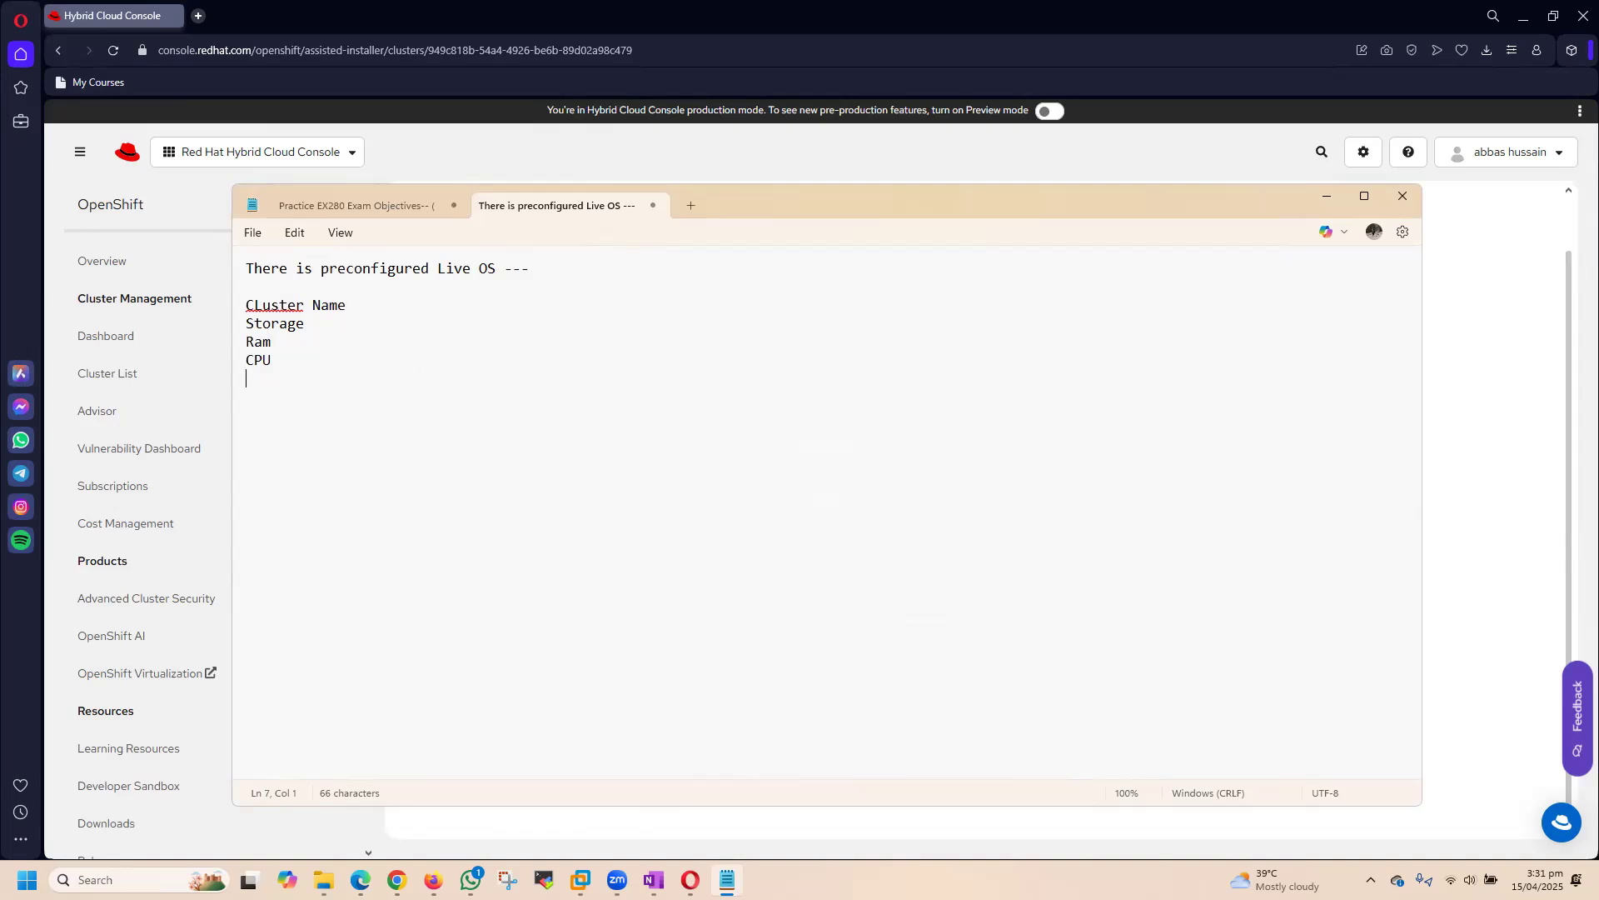
Step: Add the line "Also Embeded the keys we have already put into cluster." between two separator lines of equals signs
{"action": "type", "text": "===============los"}
{"action": "key", "text": "BackSpace"}
{"action": "key", "text": "BackSpace"}
{"action": "key", "text": "BackSpace"}
{"action": "type", "text": "Also Embed"}
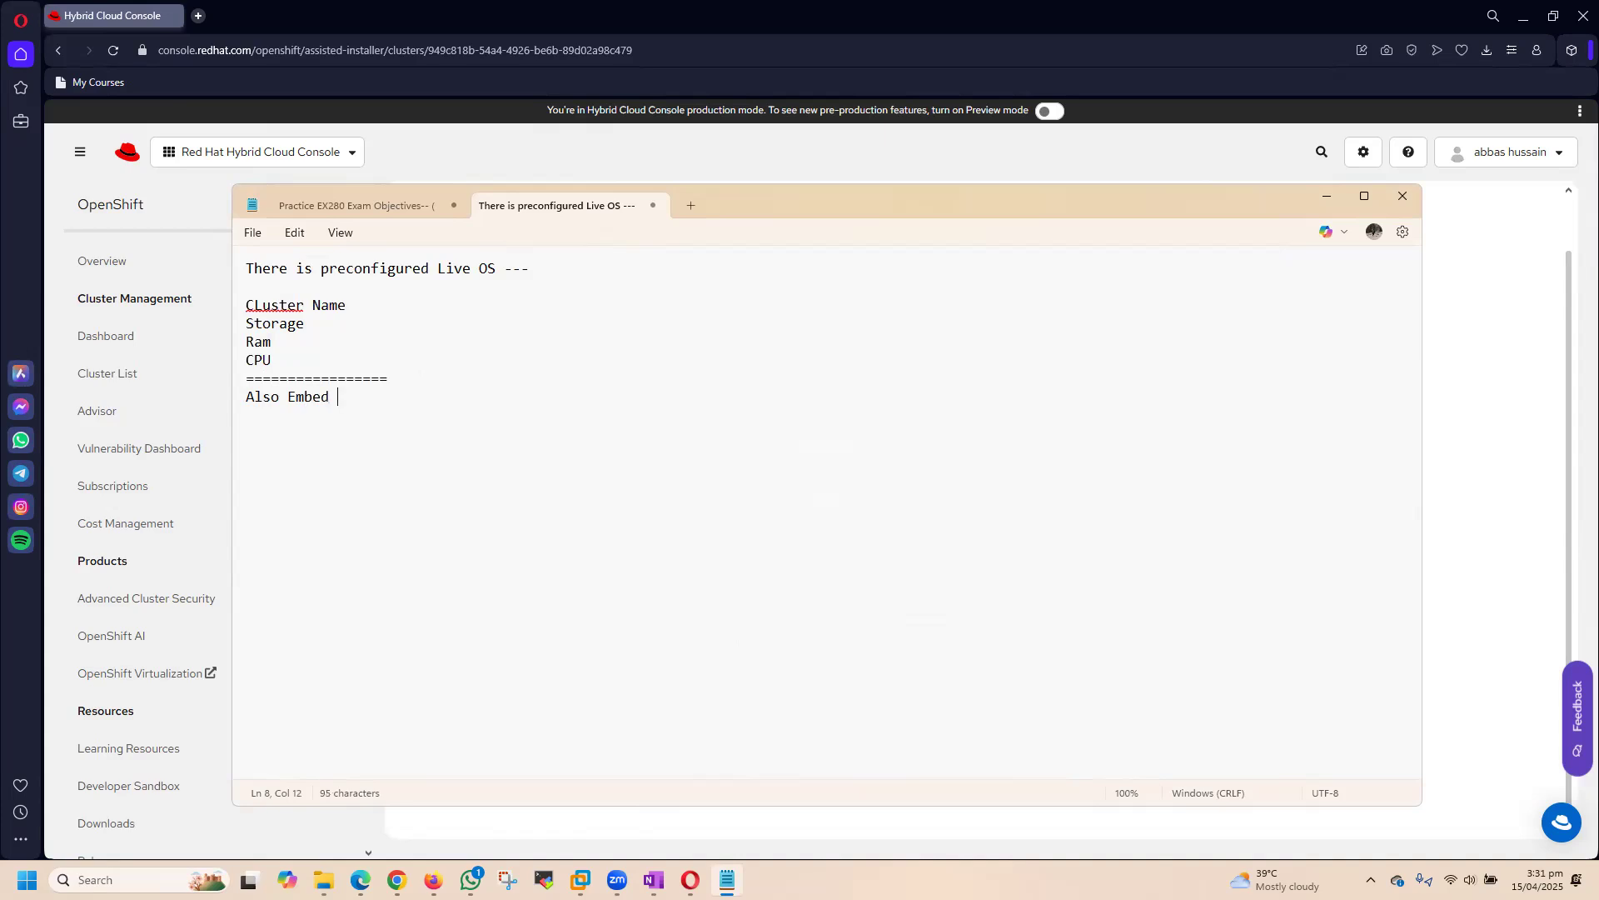
{"action": "key", "text": "BackSpace"}
{"action": "key", "text": "BackSpace"}
{"action": "type", "text": "ded the keys we have"}
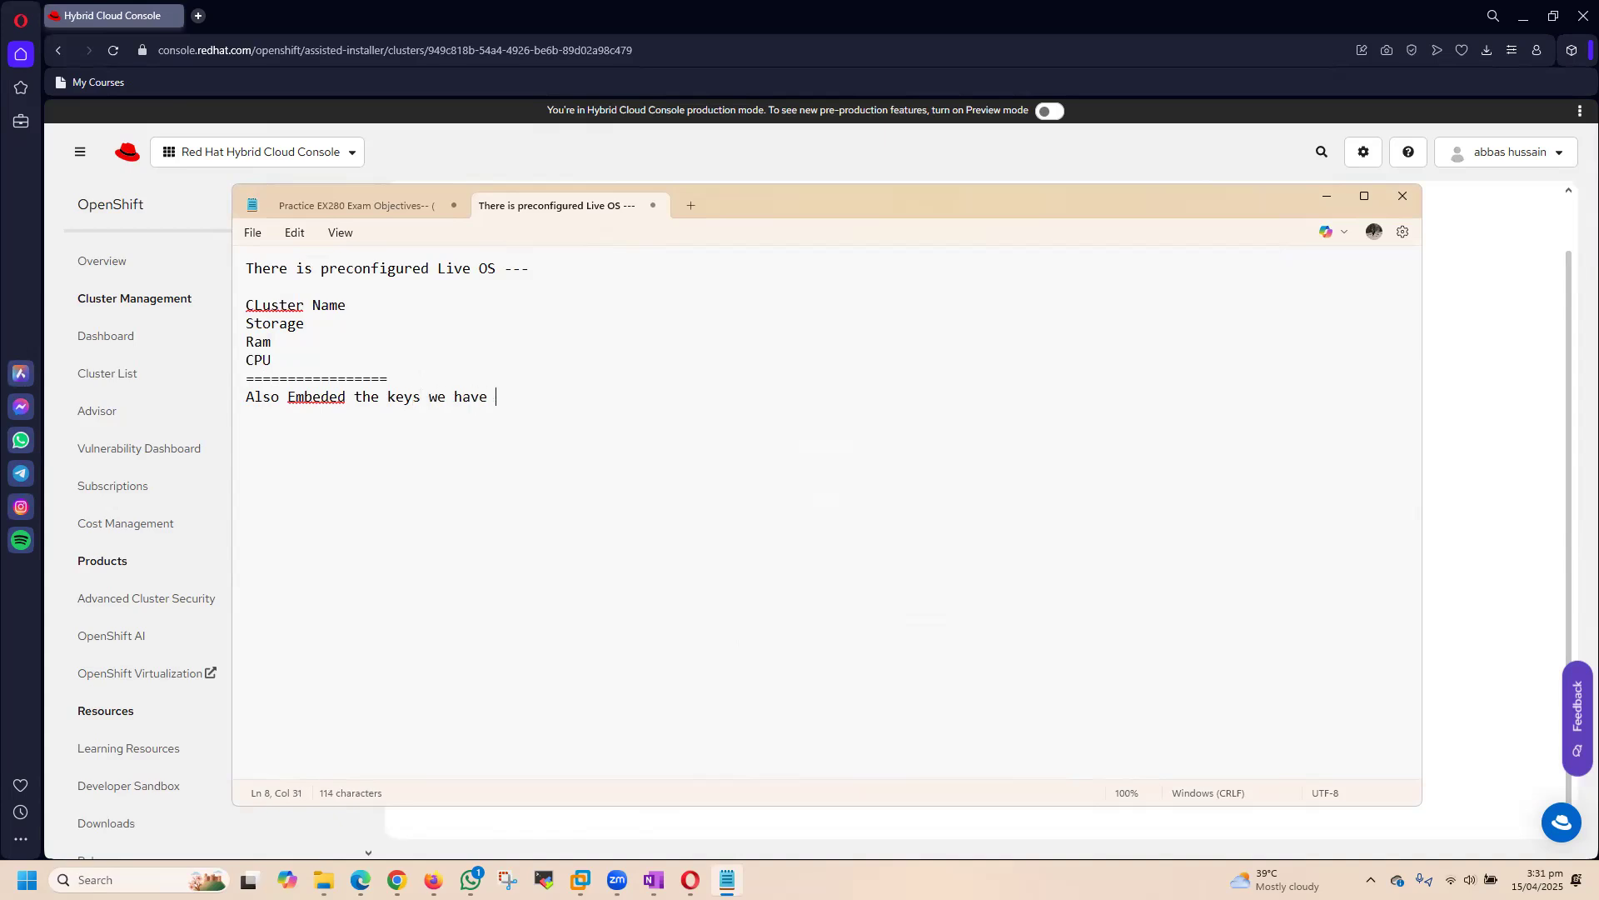
{"action": "type", "text": " already pi"}
{"action": "key", "text": "BackSpace"}
{"action": "type", "text": "ut into cluster."}
{"action": "key", "text": "Return"}
{"action": "type", "text": "========="}
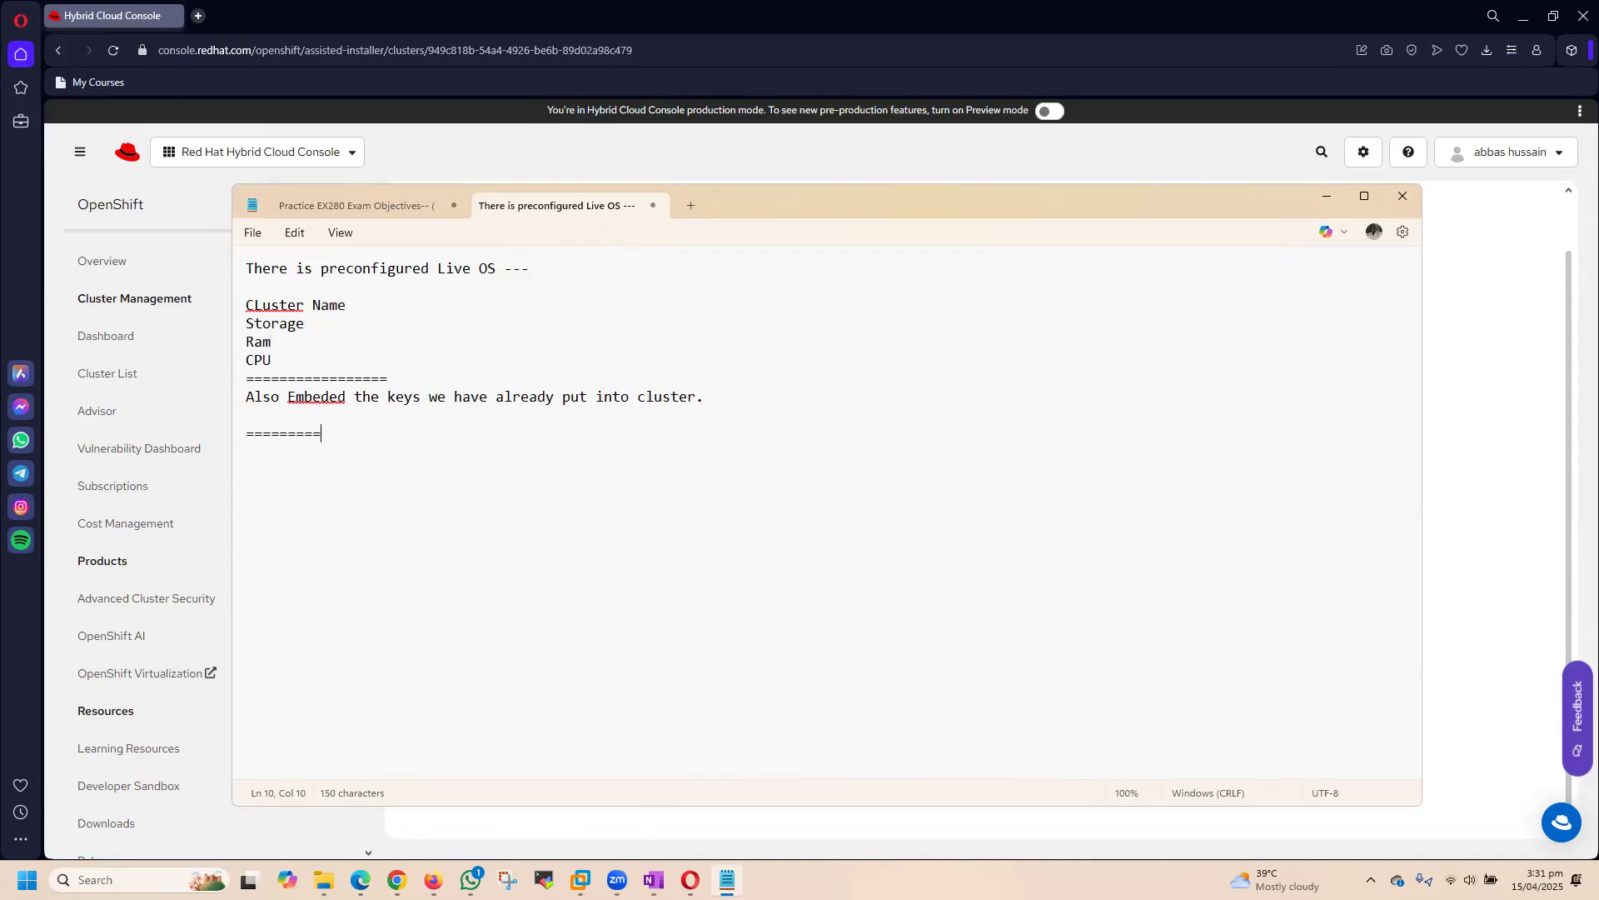
{"action": "type", "text": "================================================="}
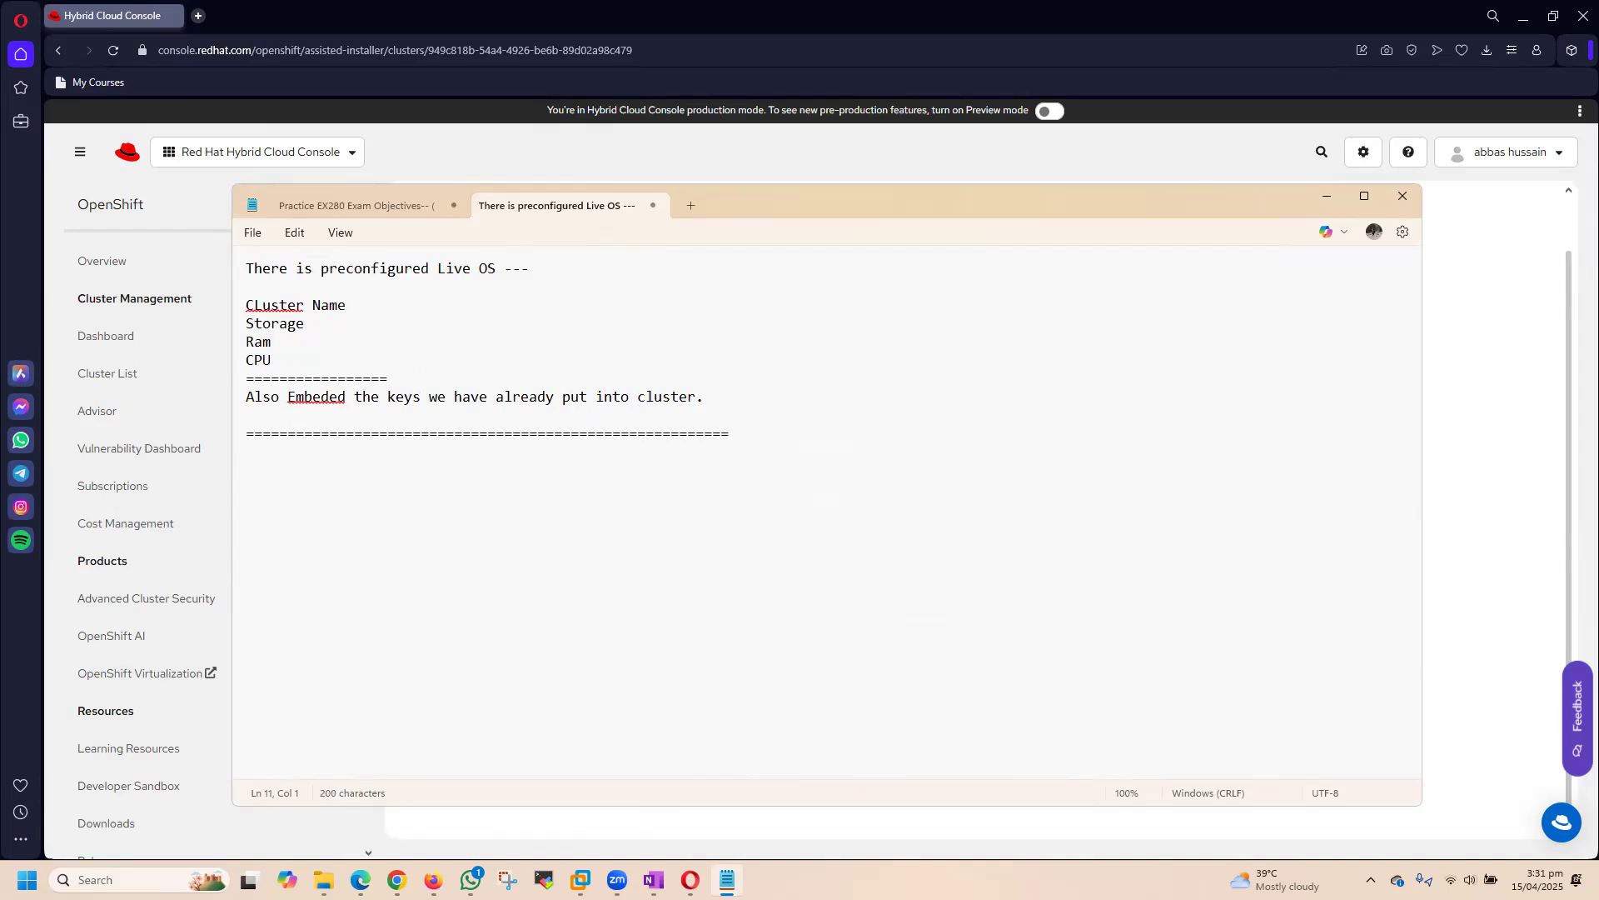
{"action": "type", "text": "We gd"}
Step: Add the line "We have downloaded the ISO" below the long separator
{"action": "key", "text": "BackSpace"}
{"action": "key", "text": "BackSpace"}
{"action": "type", "text": "have dpwnlp"}
{"action": "key", "text": "BackSpace"}
{"action": "key", "text": "BackSpace"}
{"action": "key", "text": "BackSpace"}
{"action": "key", "text": "BackSpace"}
{"action": "key", "text": "BackSpace"}
{"action": "type", "text": "ownloaded "}
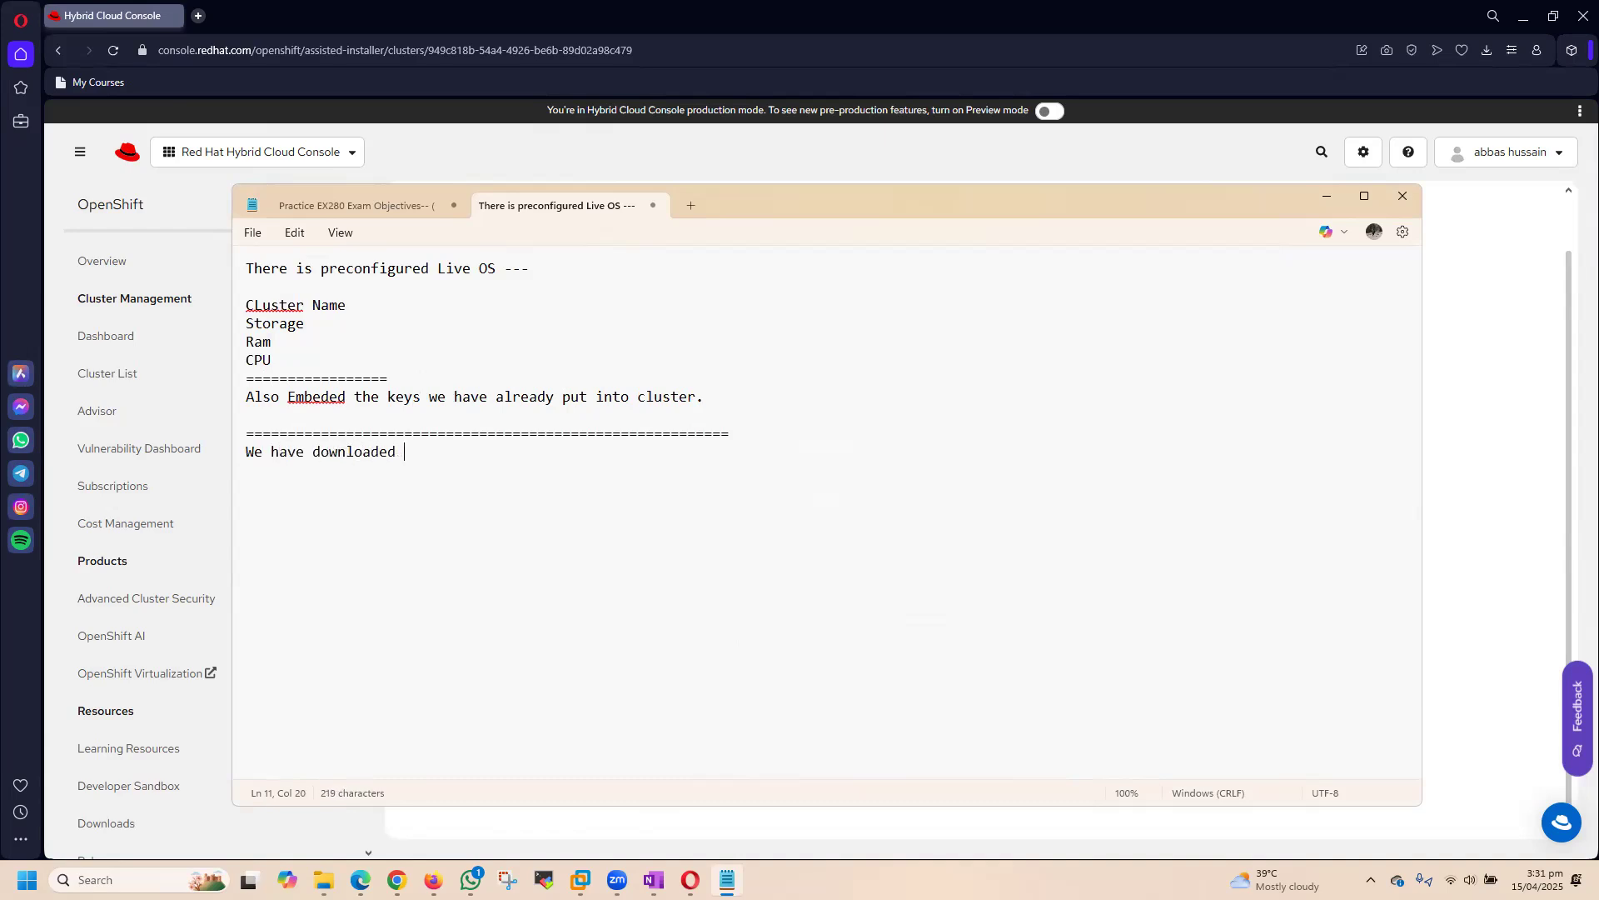
{"action": "type", "text": "the ISO"}
Step: Leave a blank line and write "Bootup--- Network configuration" in the note
{"action": "key", "text": "Return"}
{"action": "key", "text": "Return"}
{"action": "type", "text": "Bo"}
{"action": "key", "text": "BackSpace"}
{"action": "type", "text": "ooti"}
{"action": "key", "text": "BackSpace"}
{"action": "type", "text": "up--- "}
{"action": "type", "text": "Networ"}
{"action": "key", "text": "BackSpace"}
{"action": "key", "text": "BackSpace"}
{"action": "key", "text": "BackSpace"}
{"action": "key", "text": "BackSpace"}
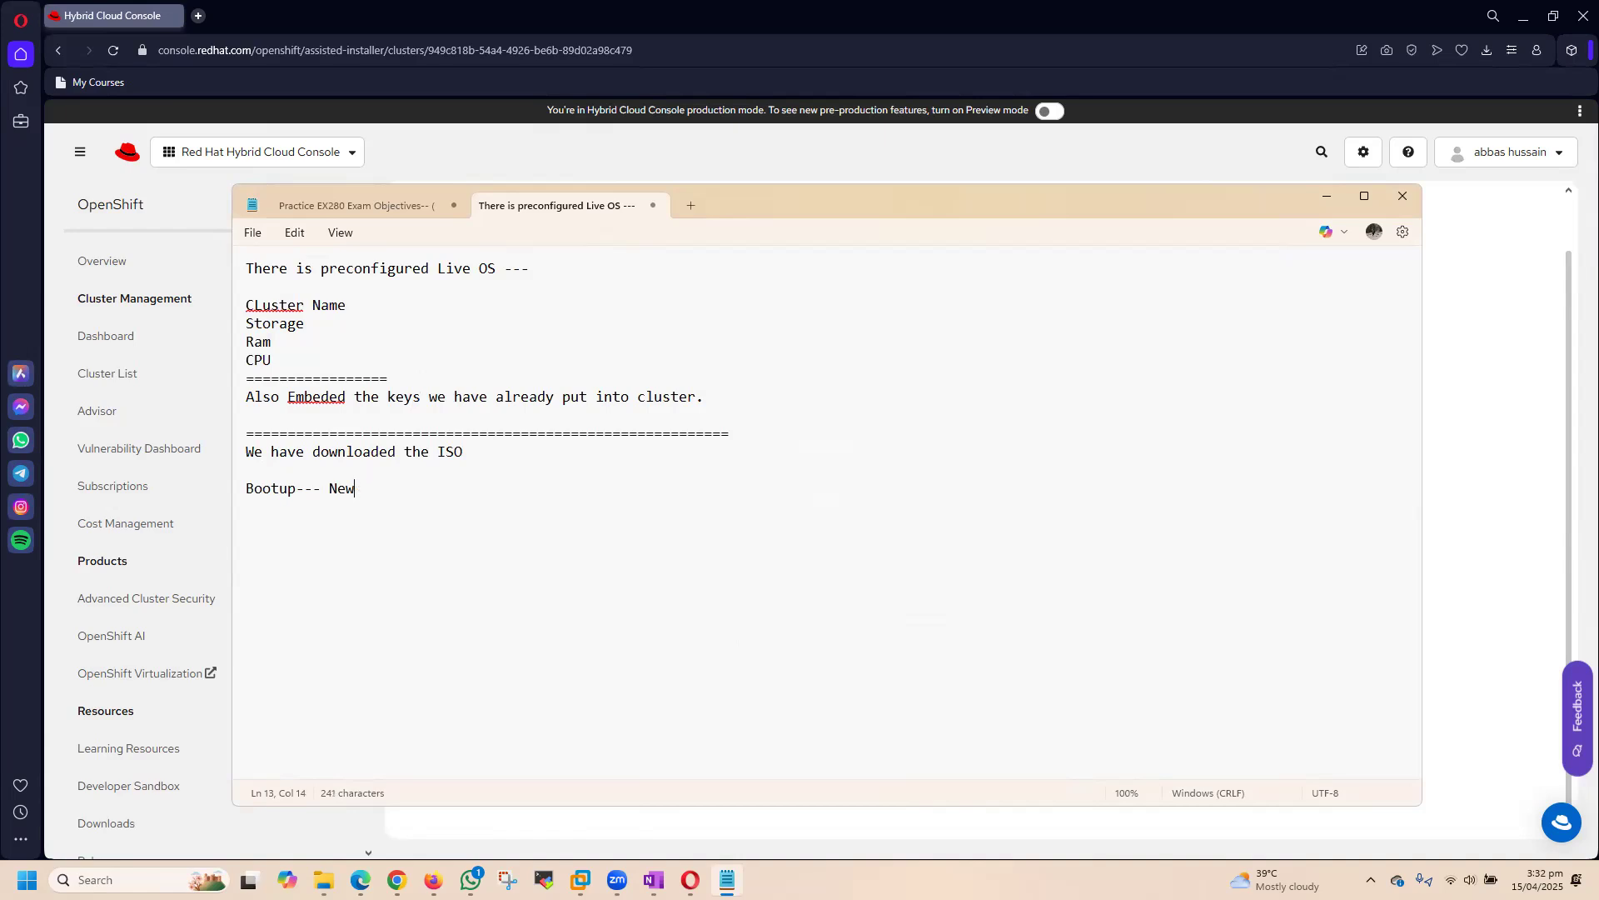
{"action": "type", "text": "tup--- Network configuratiob"}
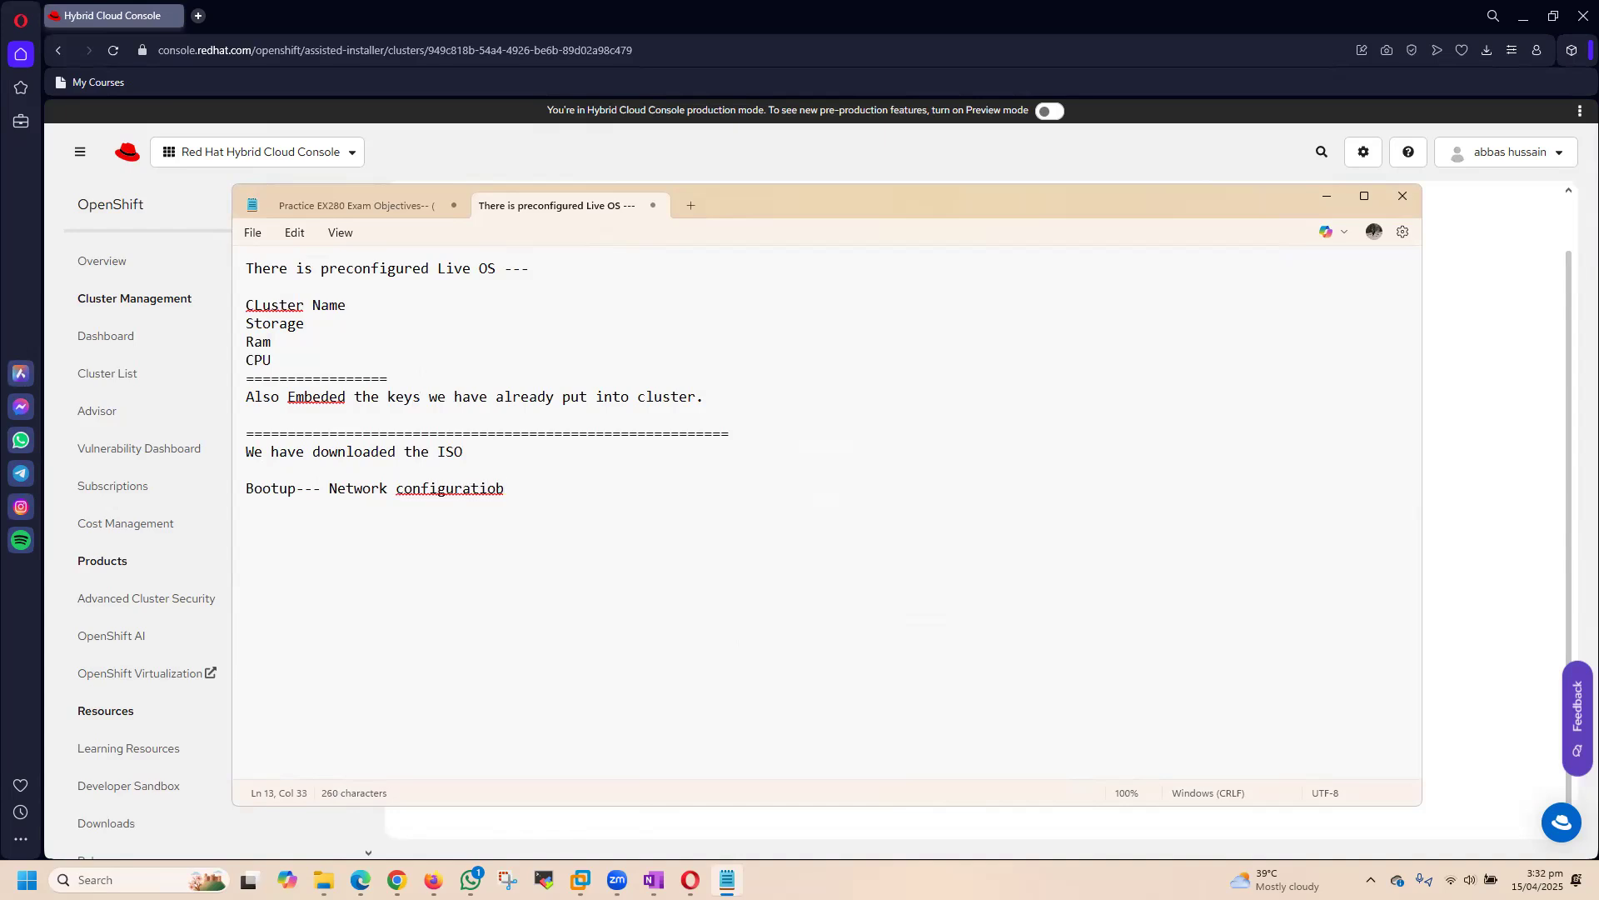
Step: Correct the end of "configuration" and complete the Bootup line with "--based on internet registered on redhat portal."
{"action": "key", "text": "BackSpace"}
{"action": "key", "text": "BackSpace"}
{"action": "type", "text": "n --based on e"}
{"action": "key", "text": "BackSpace"}
{"action": "type", "text": "internet registerd"}
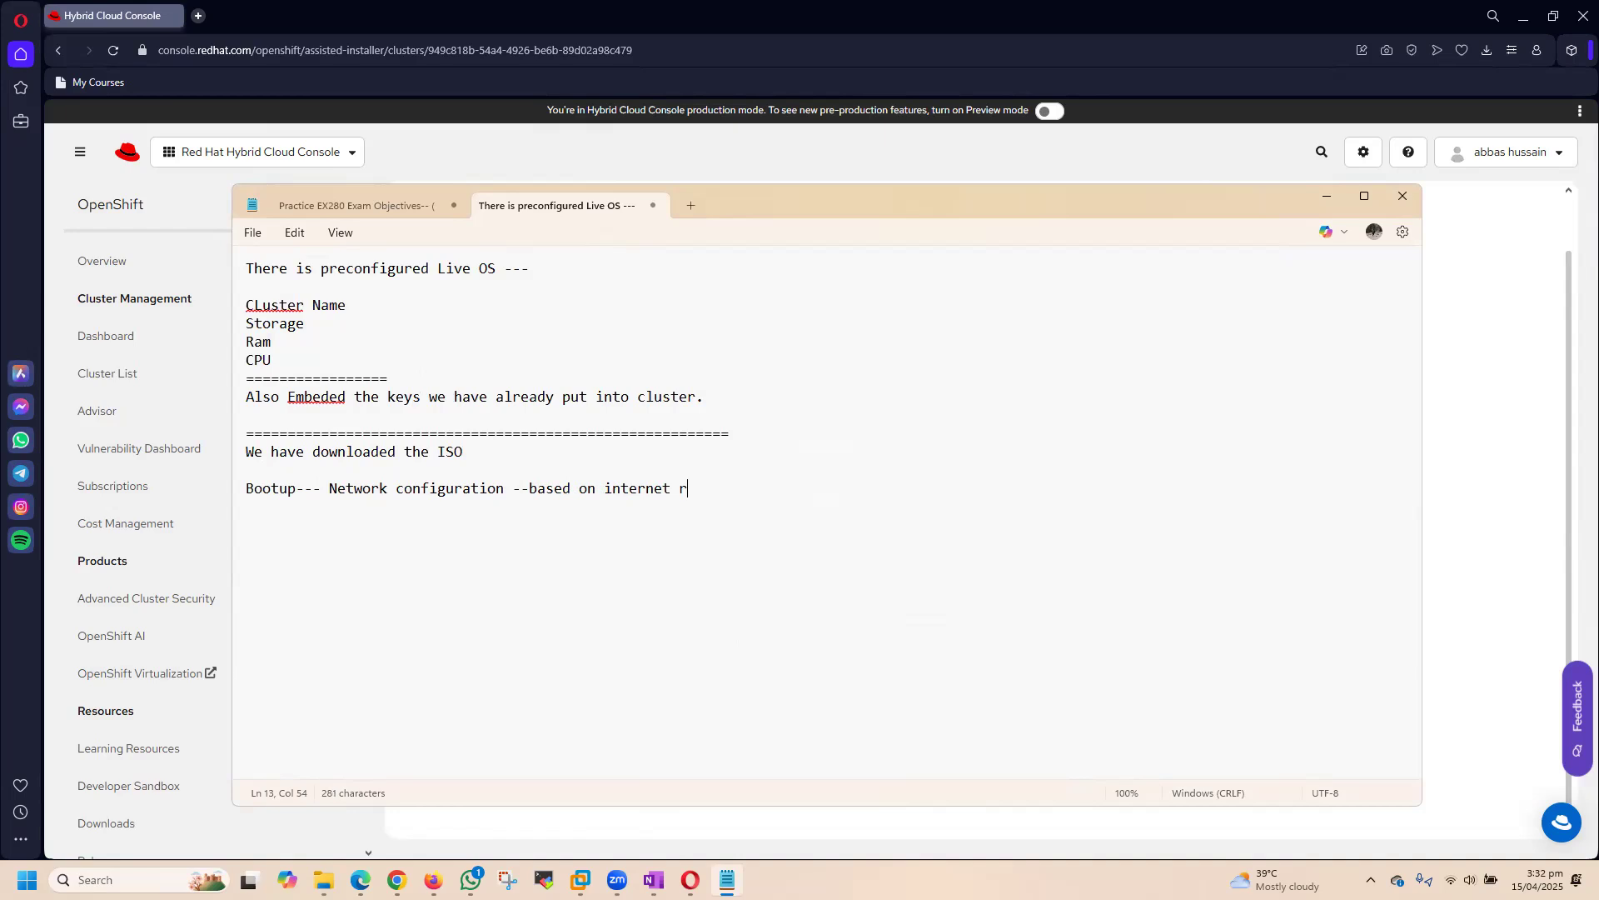
{"action": "key", "text": "BackSpace"}
{"action": "key", "text": "BackSpace"}
{"action": "type", "text": "ed on redhat portal."}
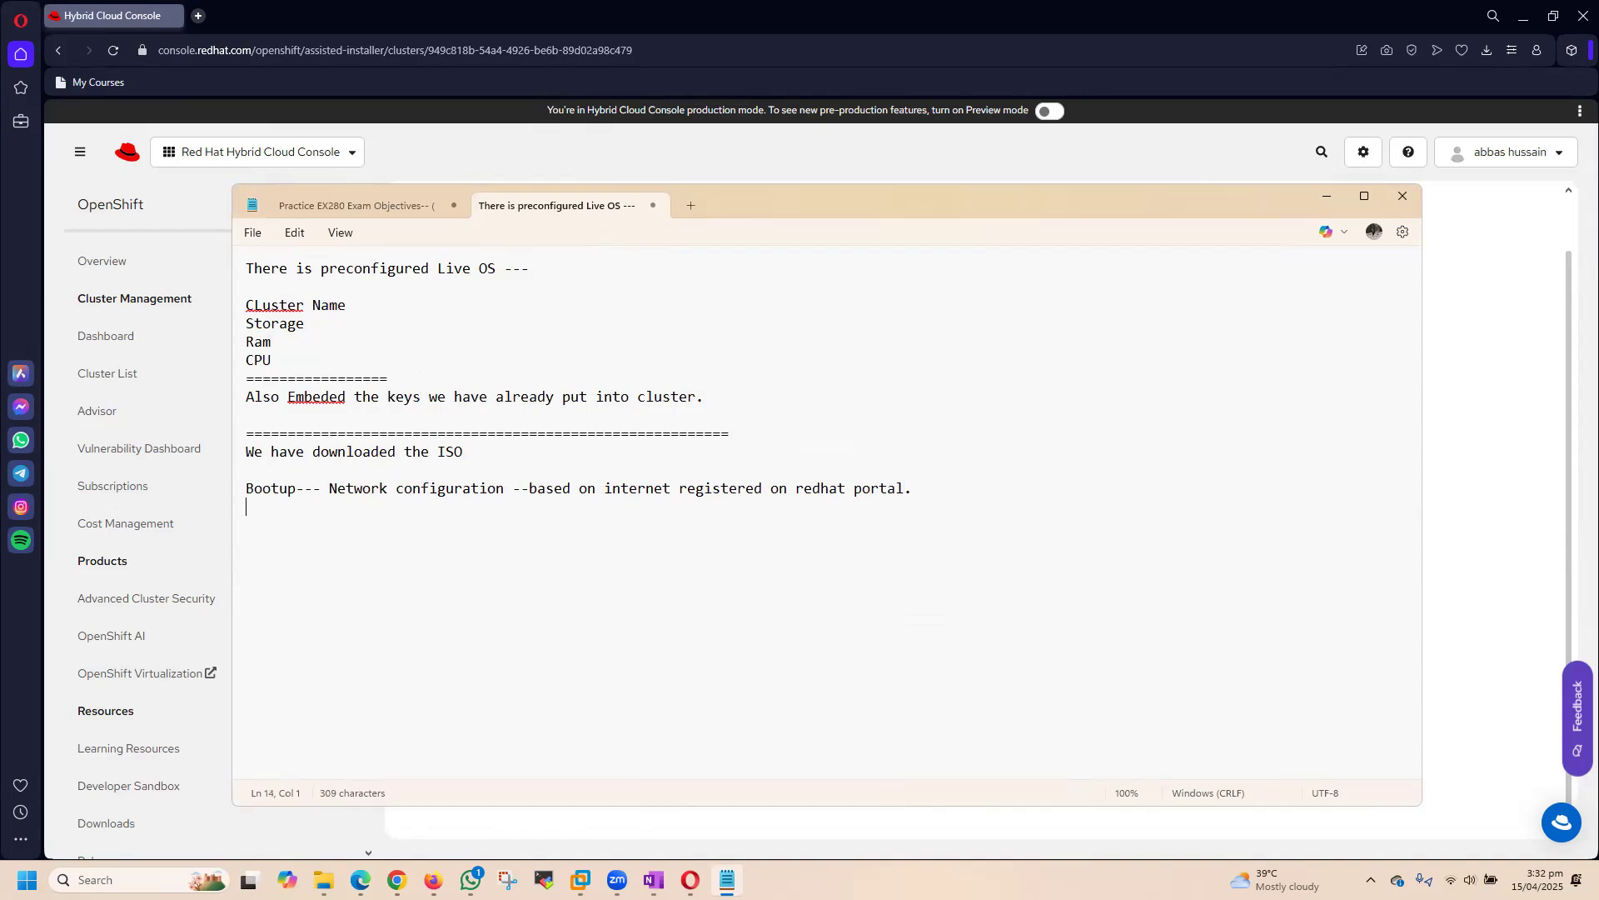
Step: Add the line "Then we got new instructions page..." below the Bootup line
{"action": "key", "text": "Return"}
{"action": "type", "text": "Then we got new instructions page."}
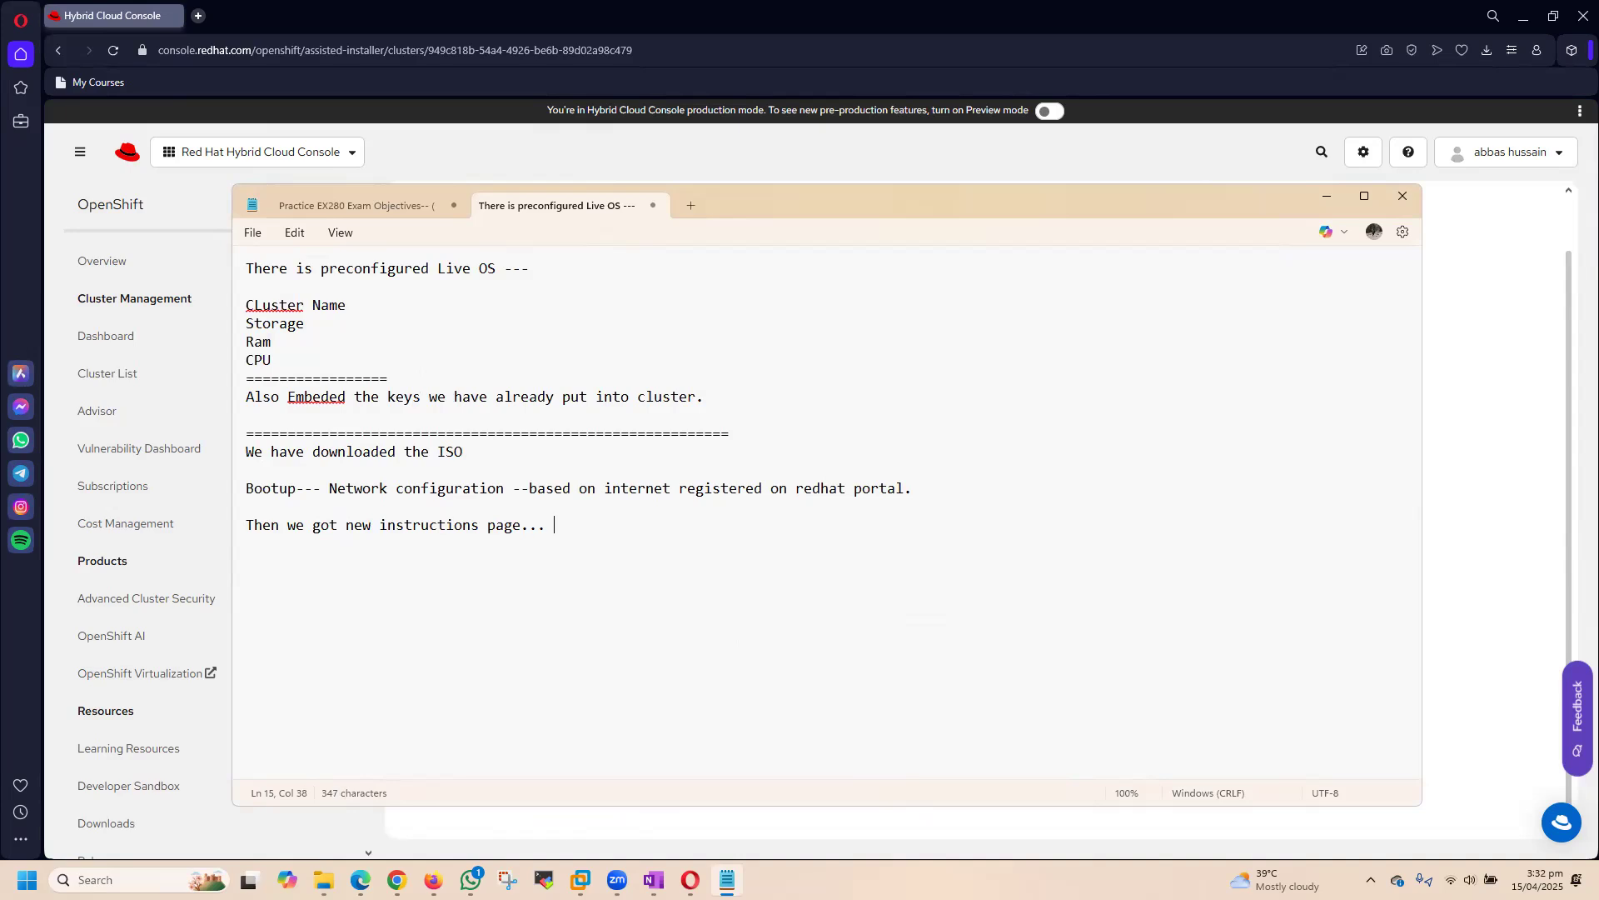
{"action": "type", "text": ".."}
Step: Finish the note with the line "Now installing that live ISO into vm now..."
{"action": "key", "text": "Return"}
{"action": "key", "text": "Return"}
{"action": "type", "text": "Now installing that li"}
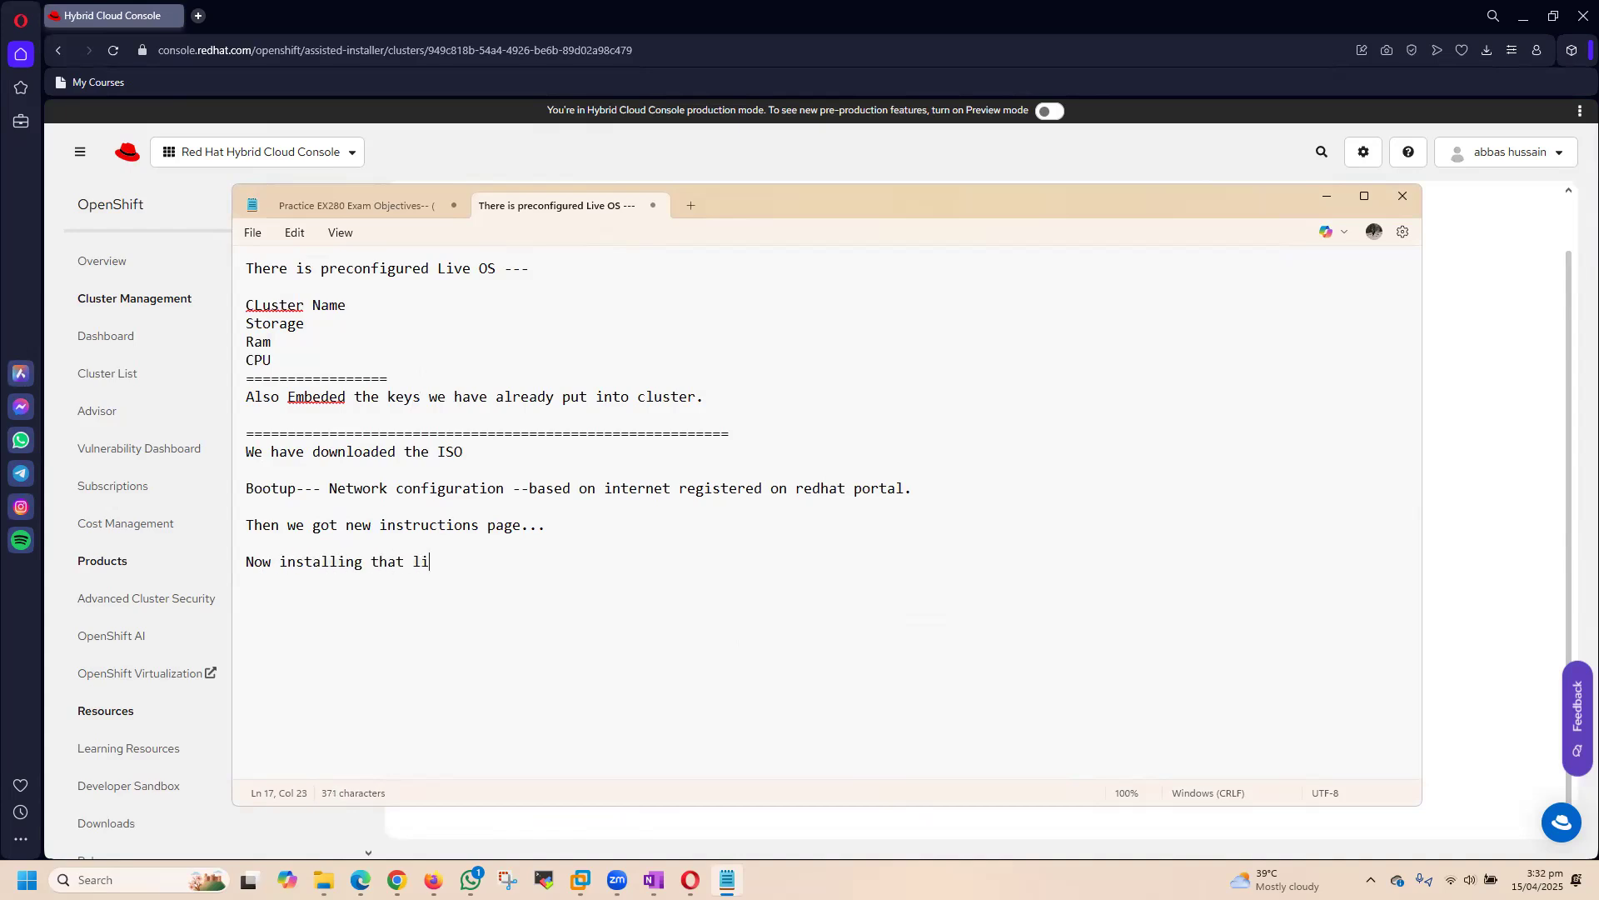
{"action": "type", "text": "ve ISO into vm kno"}
{"action": "key", "text": "BackSpace"}
{"action": "key", "text": "BackSpace"}
{"action": "key", "text": "BackSpace"}
{"action": "type", "text": "now..."}
{"action": "key", "text": "Return"}
{"action": "key", "text": "Return"}
Step: Switch back to the Opera browser and search the web for "ubuntu live iso" in a new tab
{"action": "left_click", "coordinate": [690, 880]}
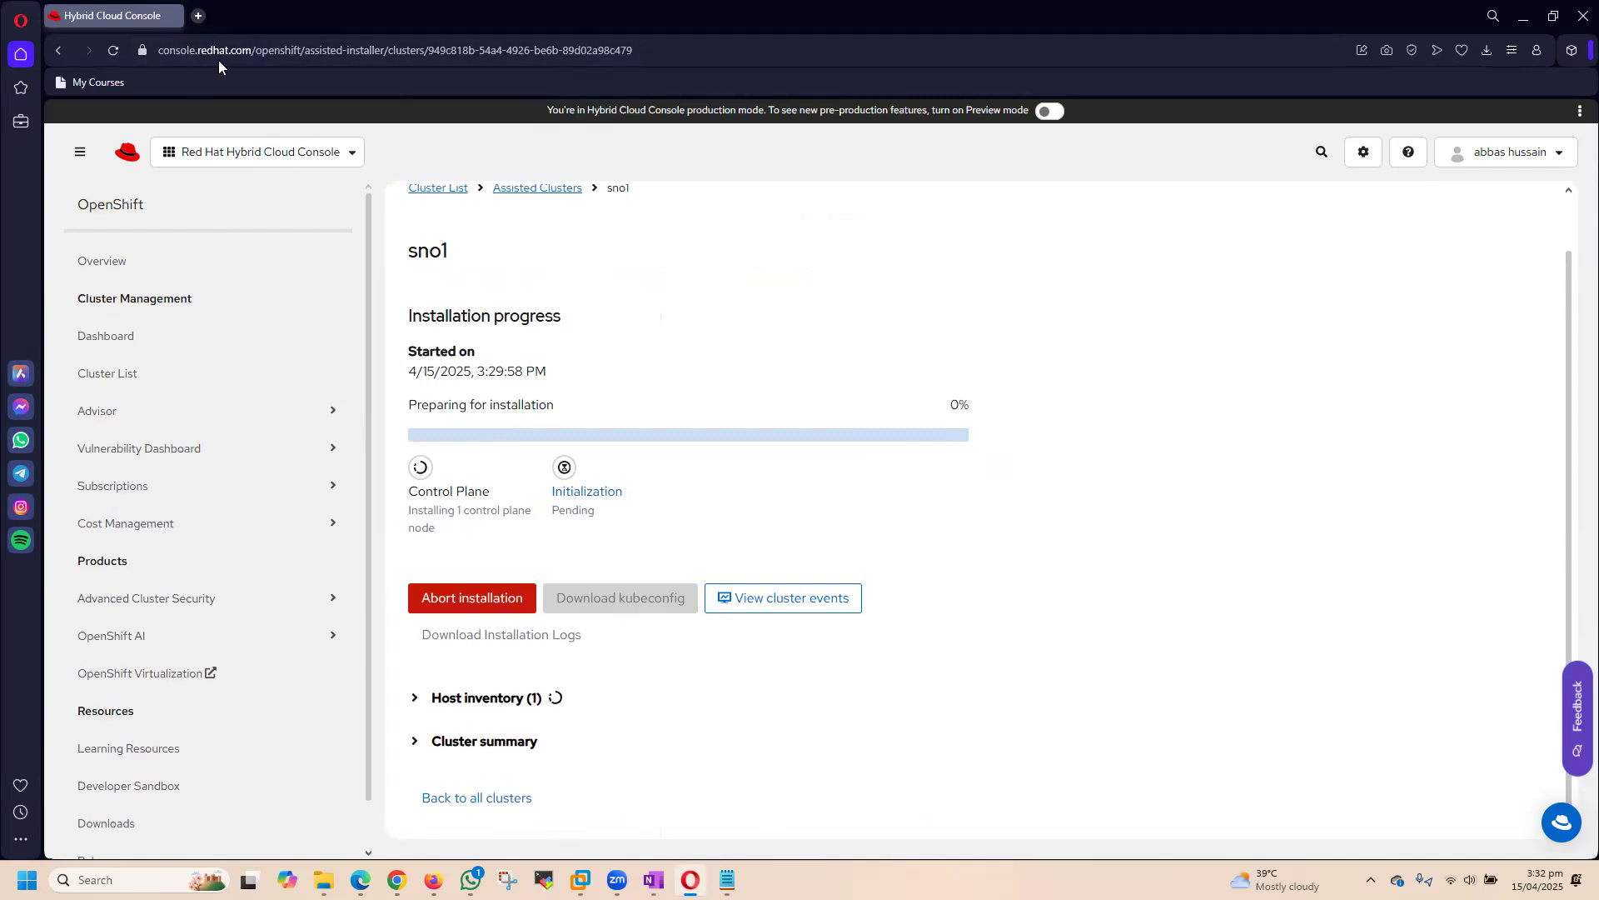
{"action": "key", "text": "ctrl+t"}
{"action": "type", "text": "ubuntu live o"}
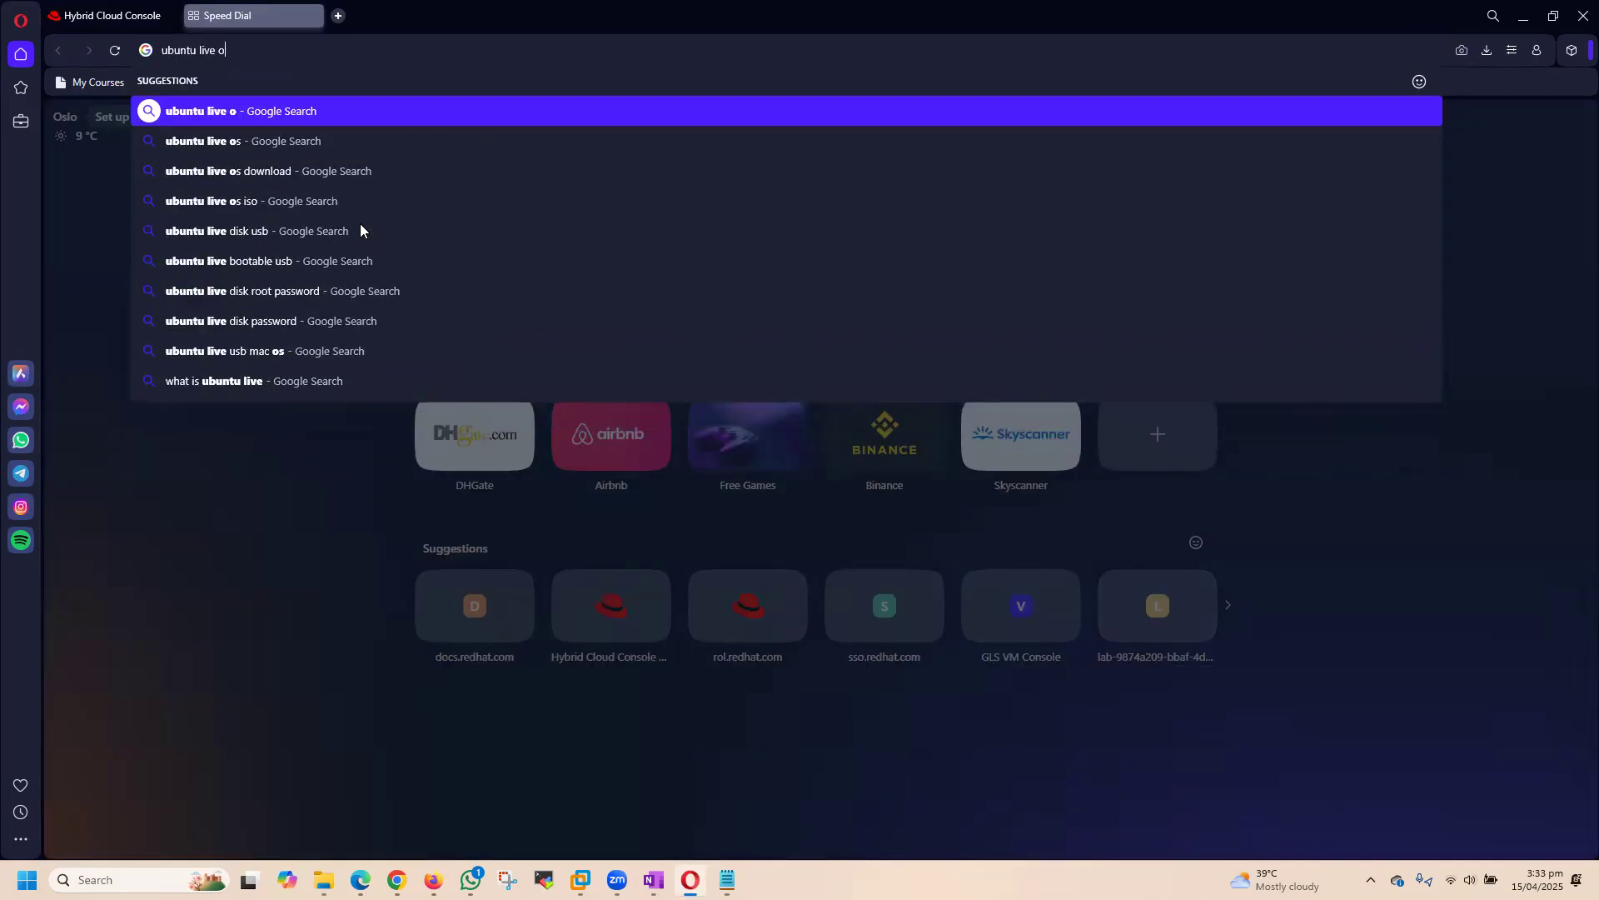
{"action": "key", "text": "BackSpace"}
{"action": "type", "text": "iso"}
{"action": "key", "text": "Return"}
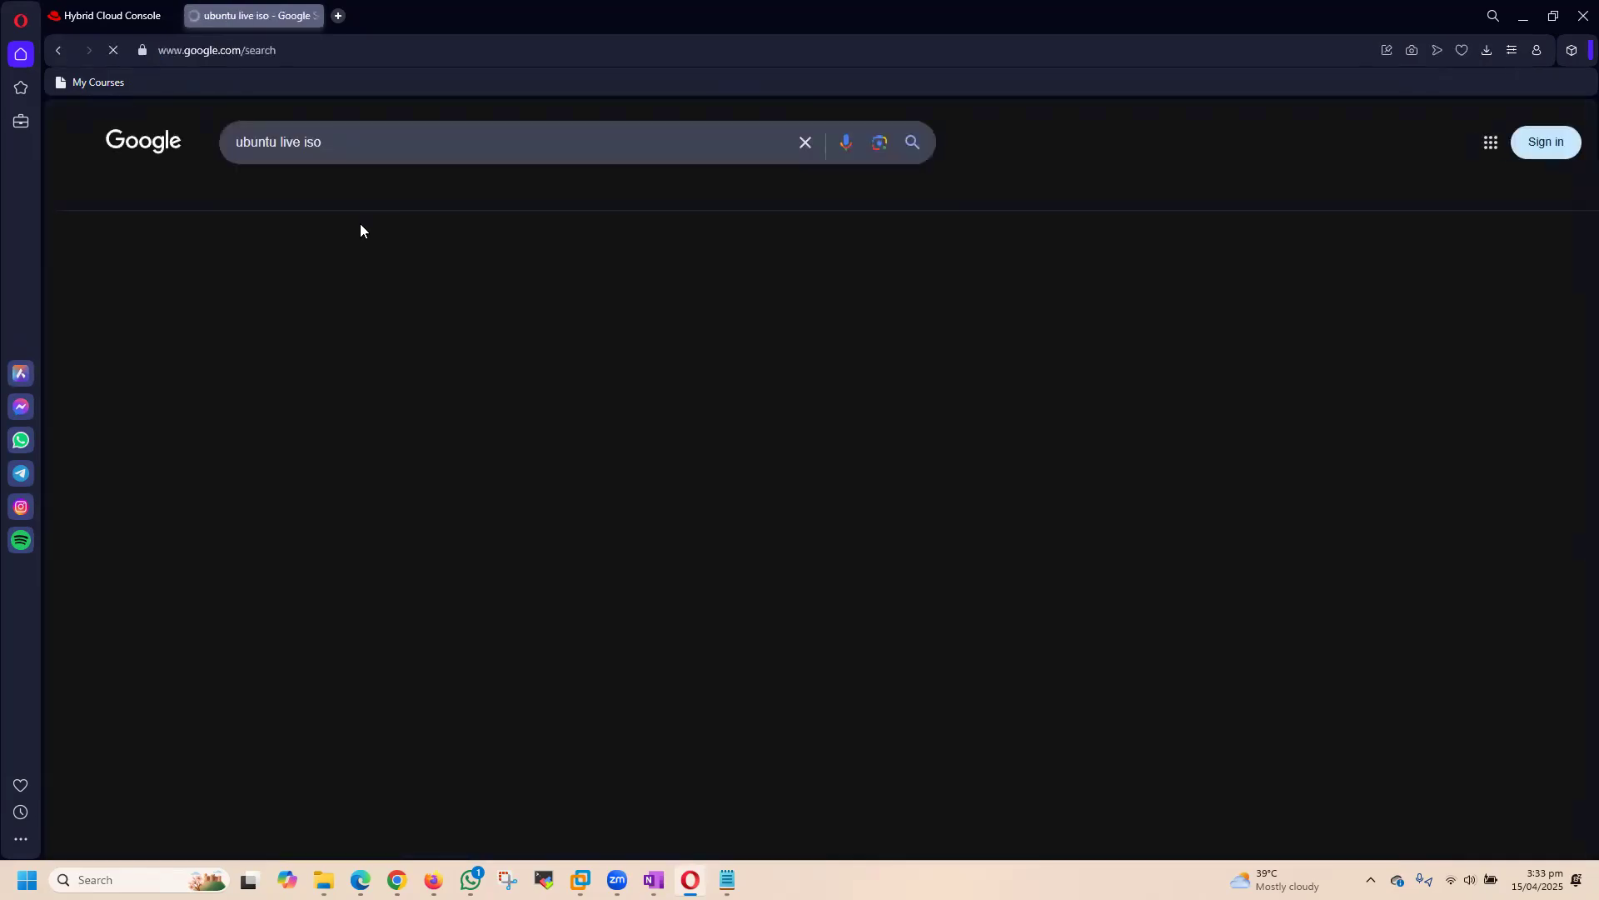
Step: Open the Ubuntu Desktop download page from the search results, dismiss its consent dialog and examine the available downloads
{"action": "left_click", "coordinate": [306, 297]}
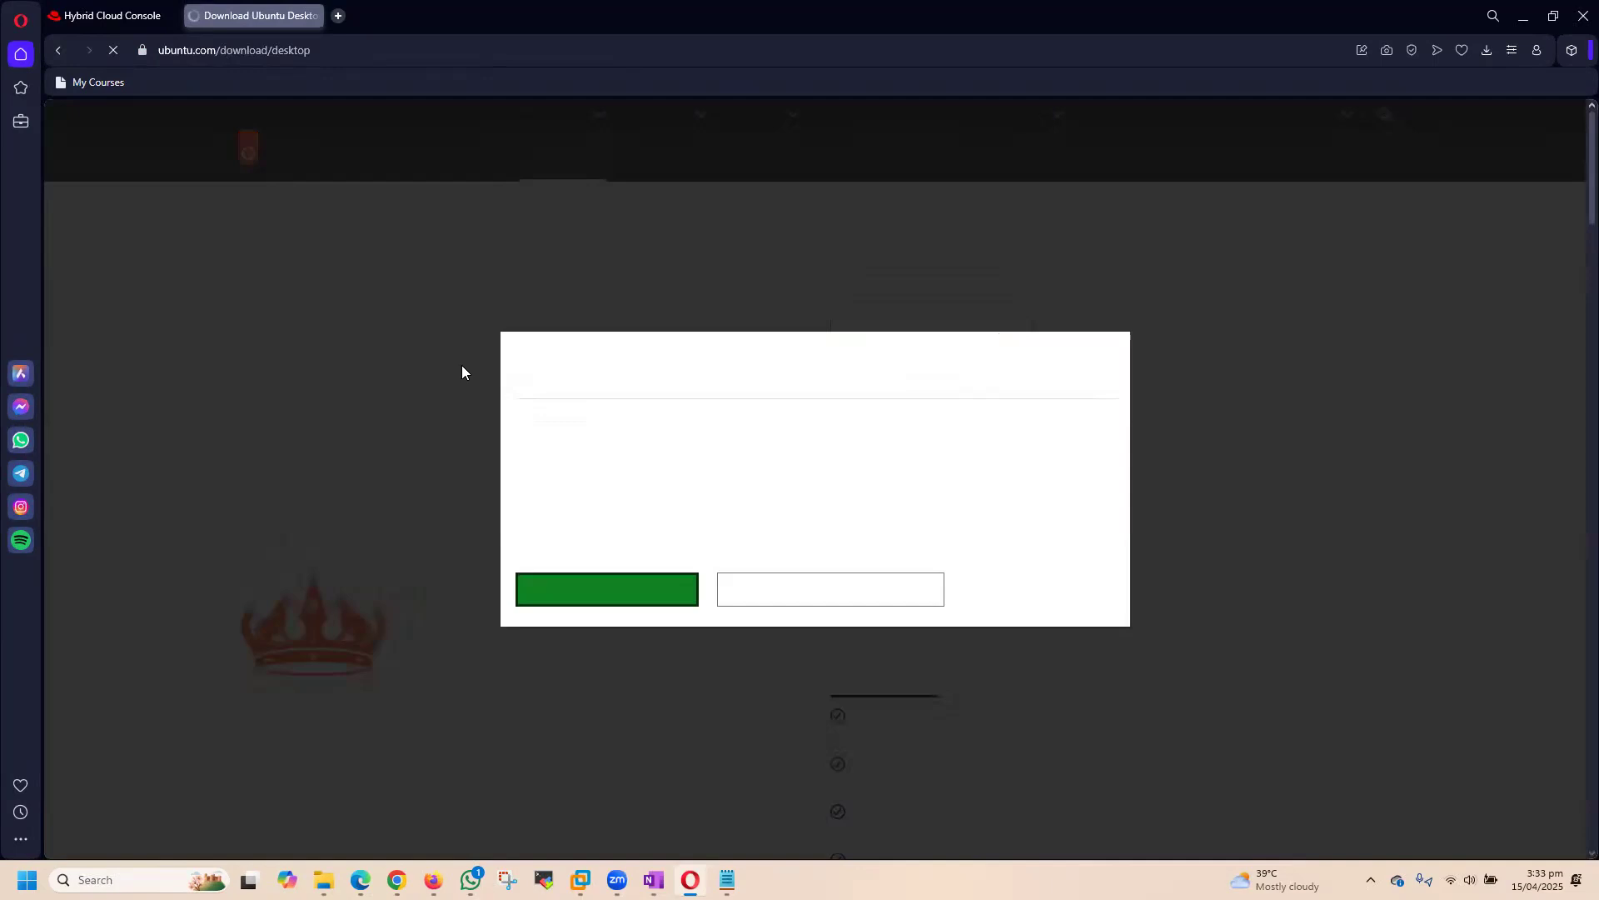
{"action": "left_click", "coordinate": [573, 587]}
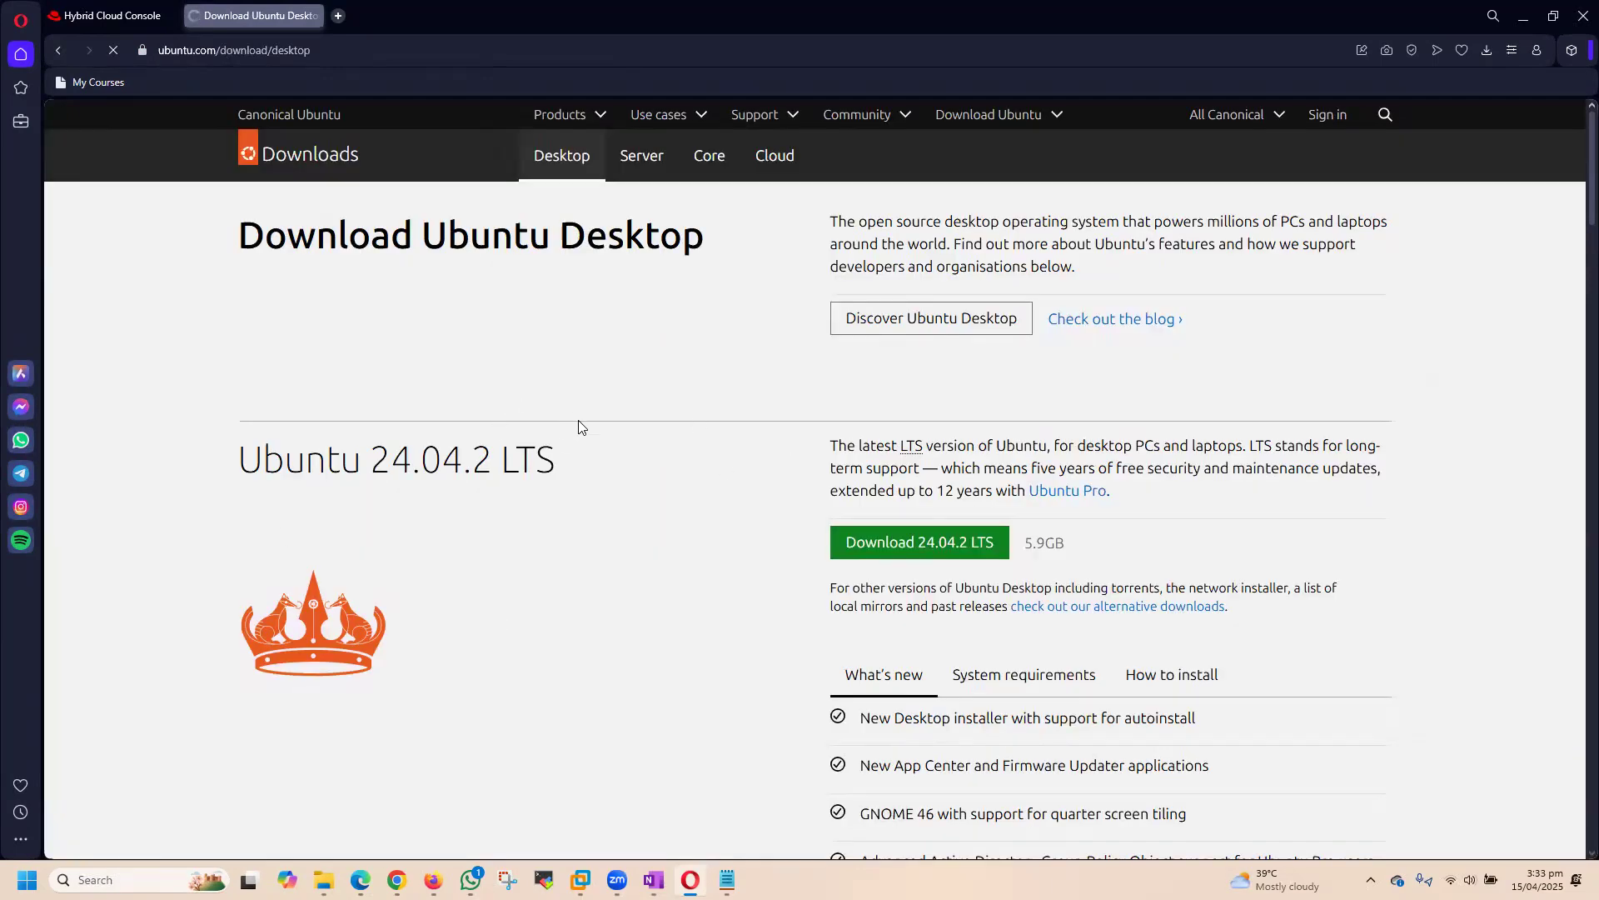
{"action": "scroll", "coordinate": [724, 533], "scroll_direction": "down", "scroll_amount": 5}
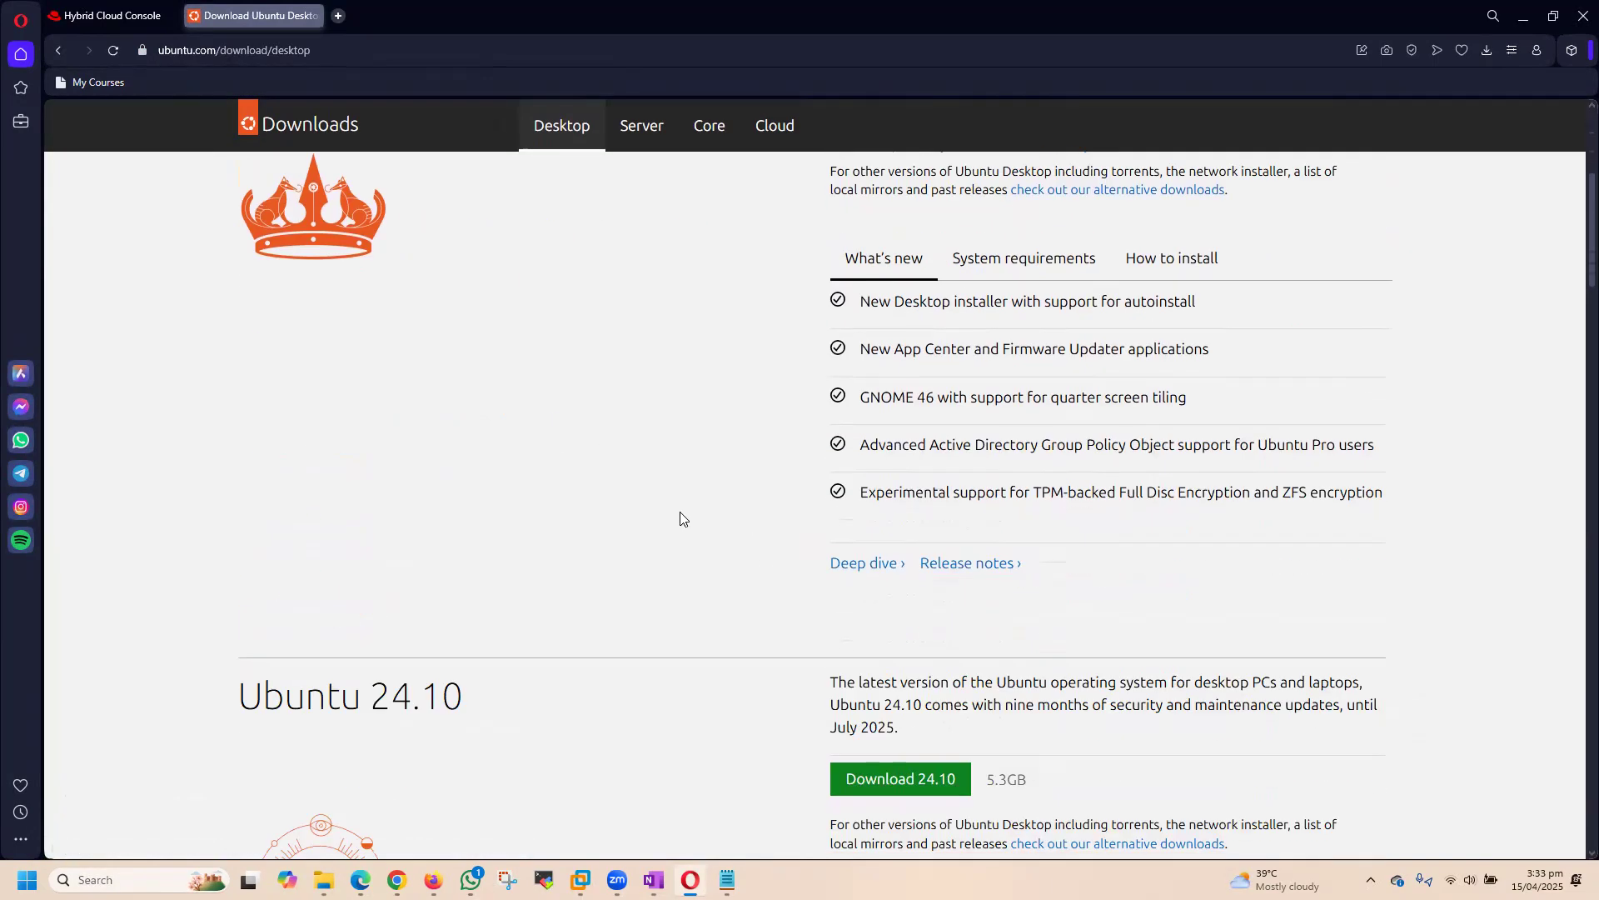
{"action": "scroll", "coordinate": [676, 500], "scroll_direction": "up", "scroll_amount": 4}
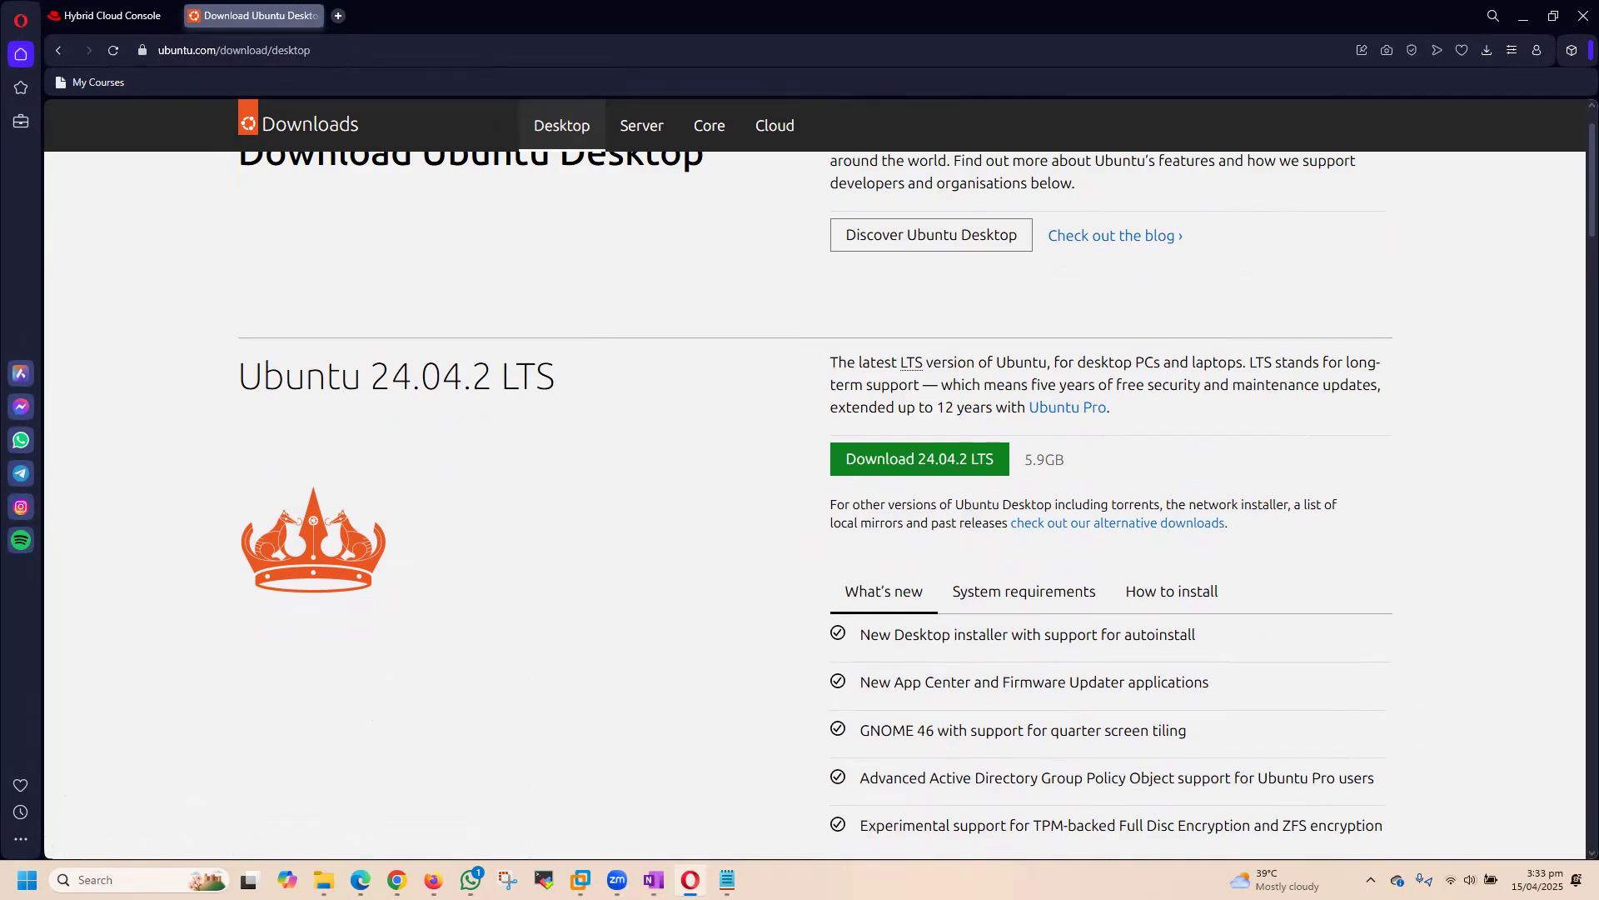
Step: Return to the sno1 installation page and expand its Host inventory and Cluster summary sections for review
{"action": "left_click", "coordinate": [112, 15]}
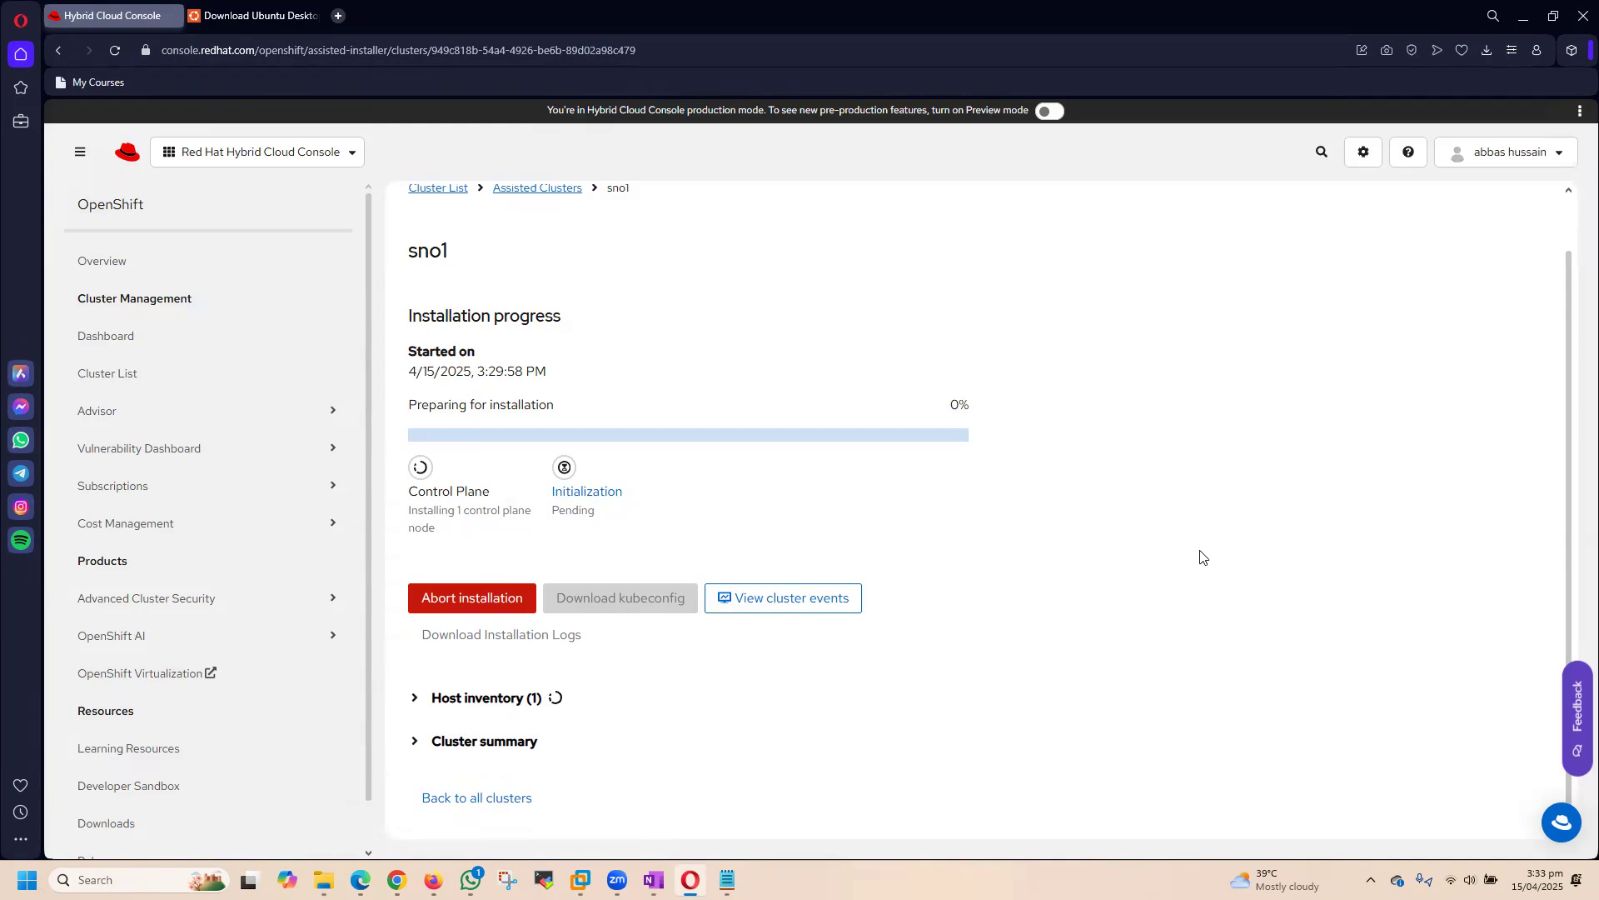
{"action": "left_click", "coordinate": [525, 698]}
{"action": "scroll", "coordinate": [1076, 640], "scroll_direction": "down", "scroll_amount": 1}
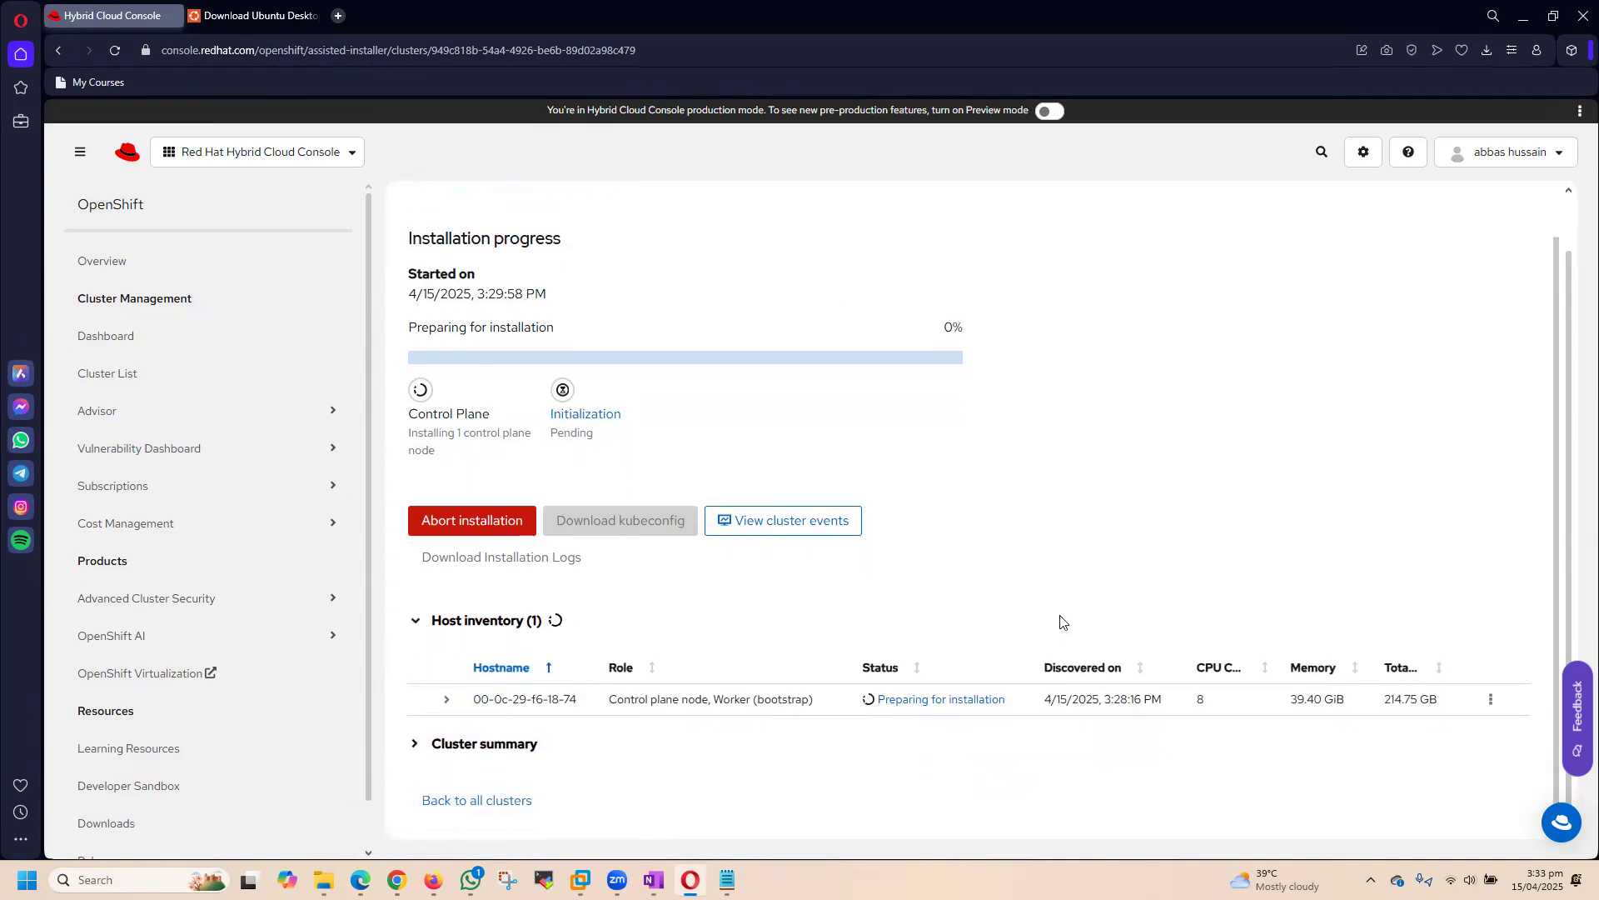
{"action": "left_click", "coordinate": [414, 744]}
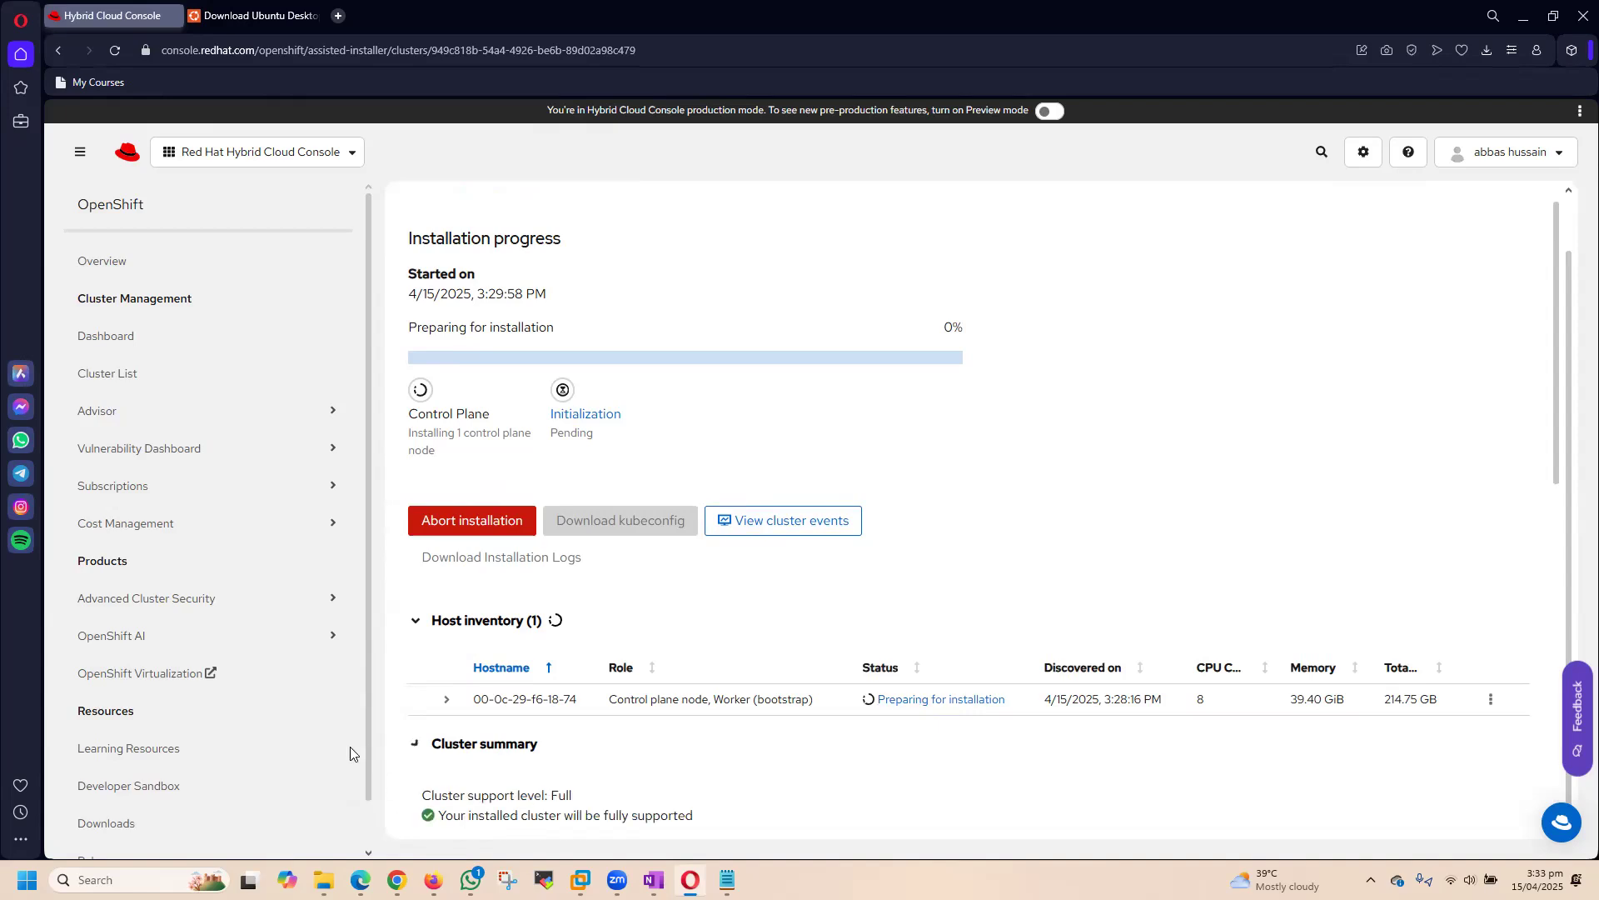
{"action": "scroll", "coordinate": [1114, 607], "scroll_direction": "down", "scroll_amount": 4}
{"action": "scroll", "coordinate": [908, 679], "scroll_direction": "up", "scroll_amount": 4}
Step: View the cluster events, read through the latest messages and close the event list
{"action": "left_click", "coordinate": [787, 525]}
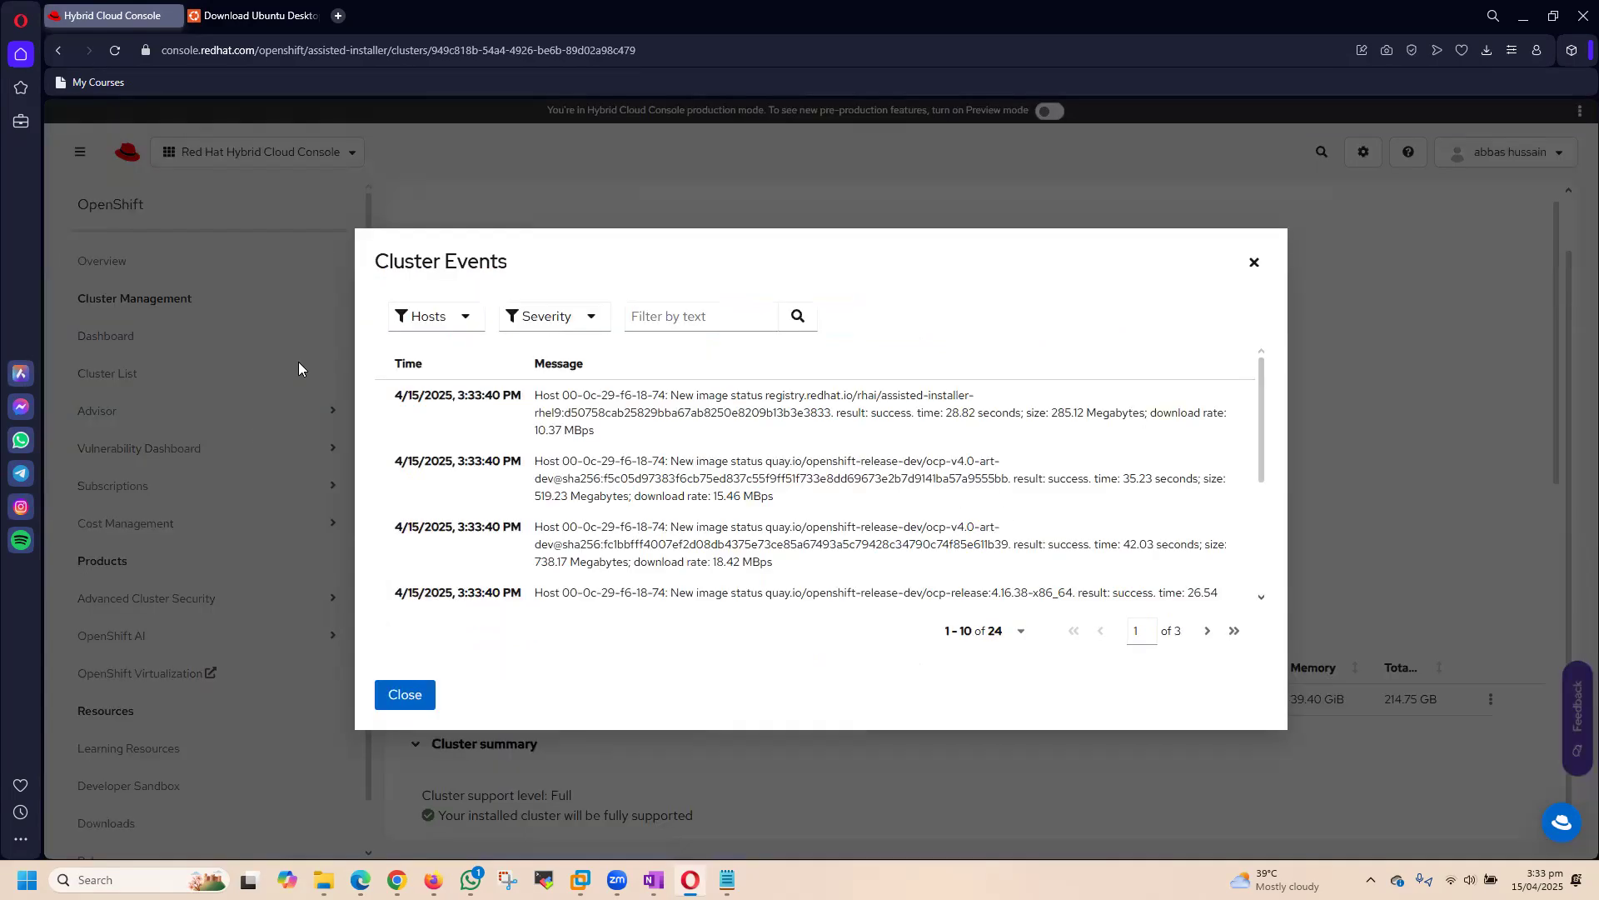
{"action": "left_click_drag", "start_coordinate": [1255, 393], "coordinate": [1261, 554]}
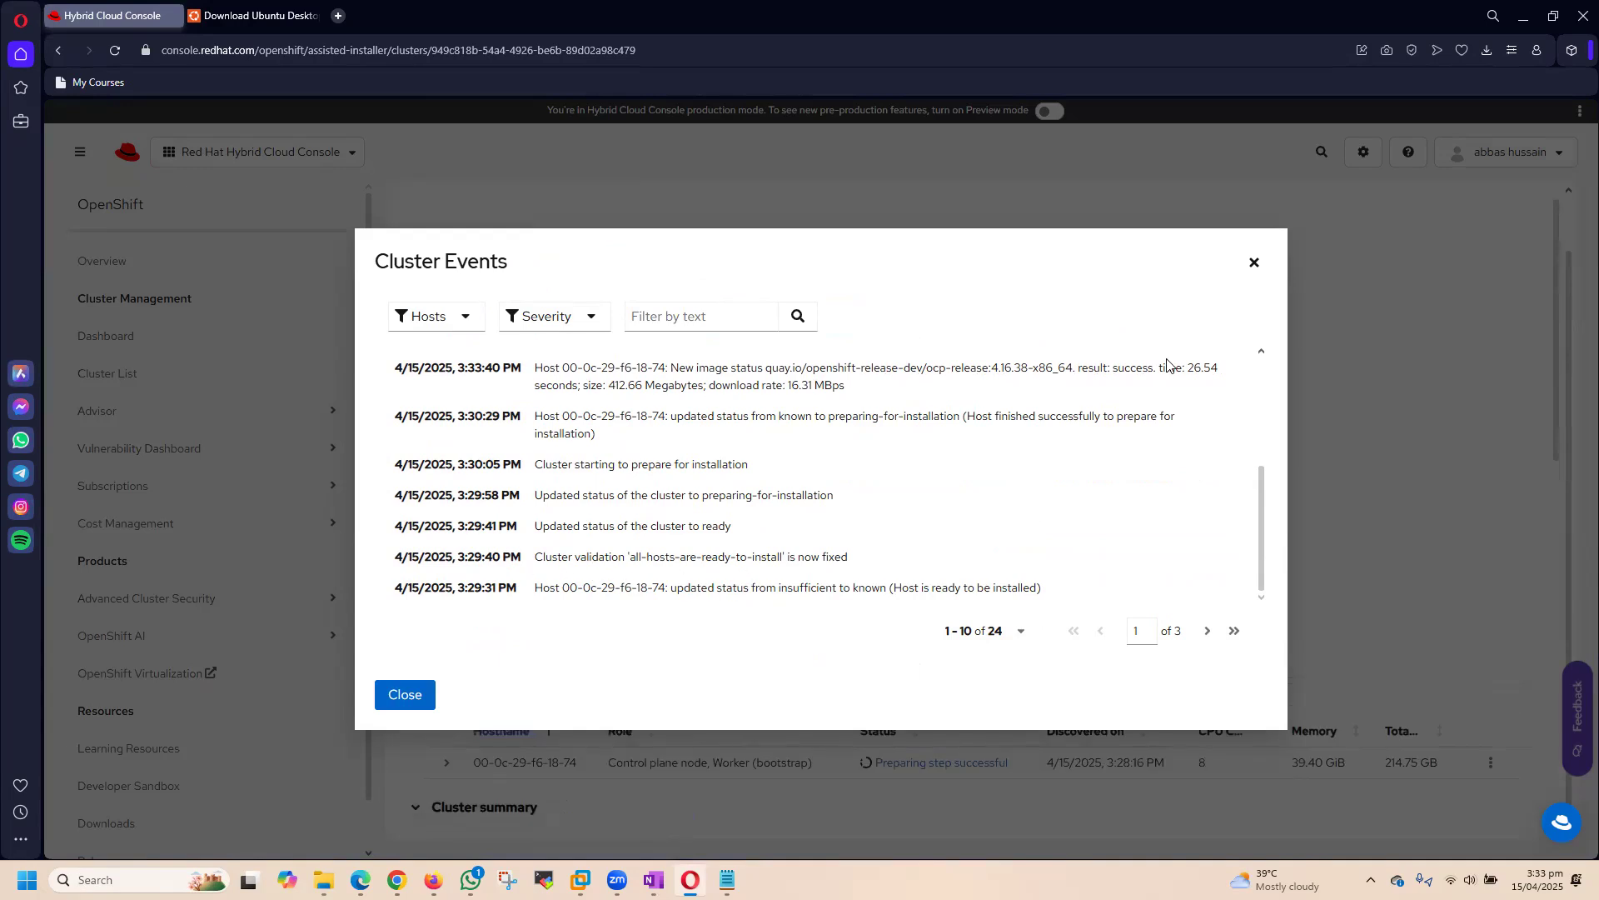
{"action": "left_click", "coordinate": [1254, 262]}
Step: Examine the sno1 installation progress, host status, cluster details and networking settings
{"action": "scroll", "coordinate": [995, 449], "scroll_direction": "down", "scroll_amount": 3}
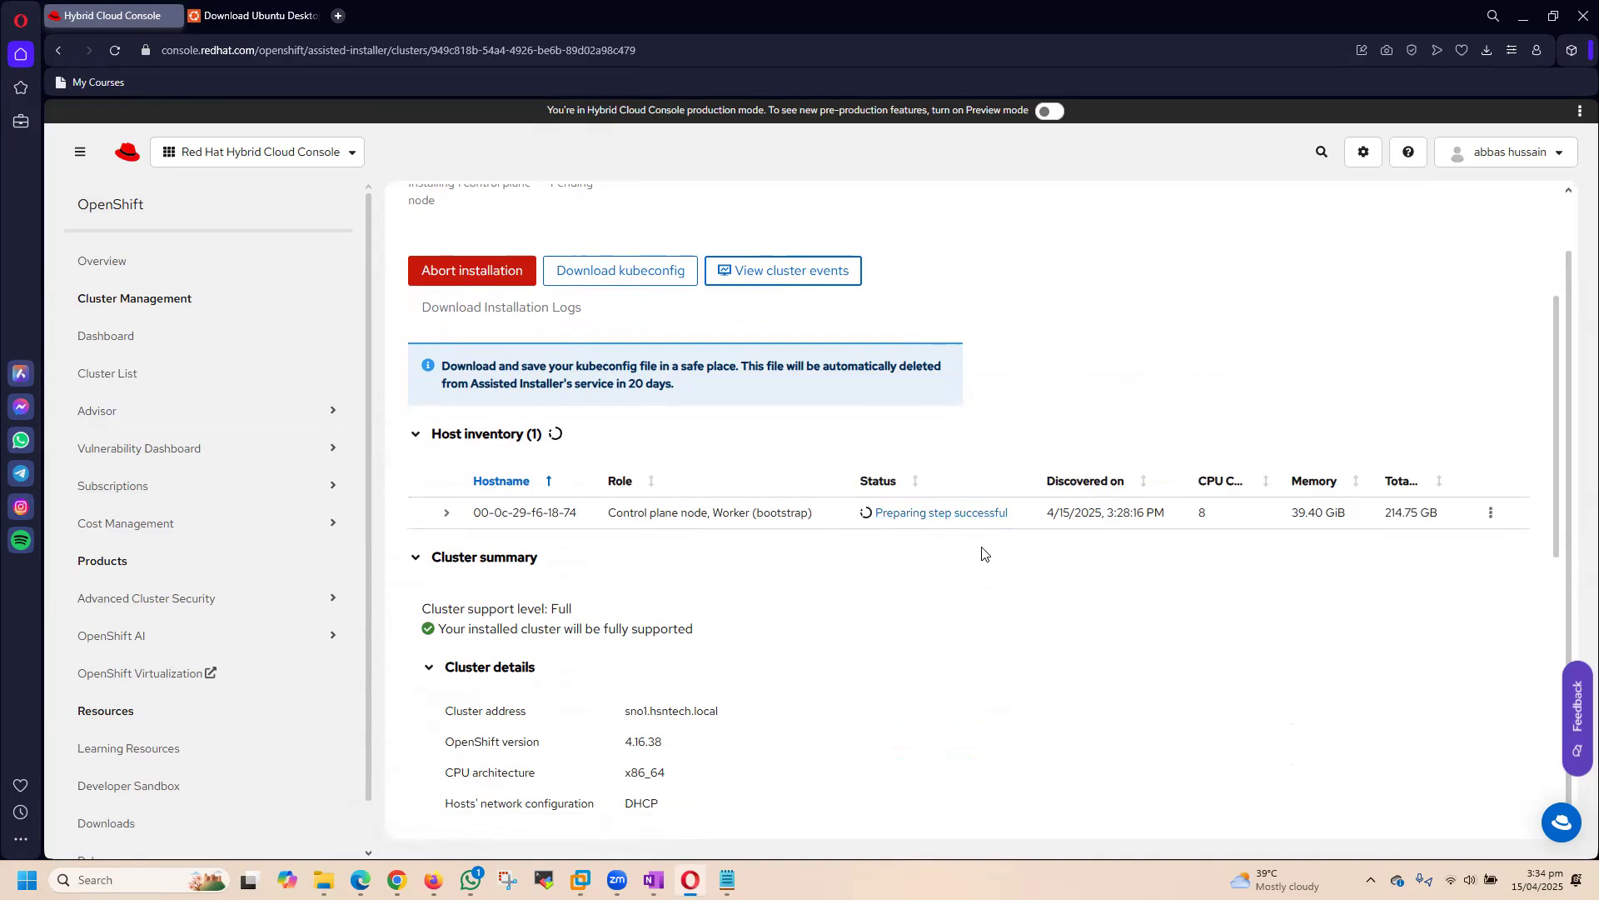
{"action": "scroll", "coordinate": [983, 554], "scroll_direction": "up", "scroll_amount": 3}
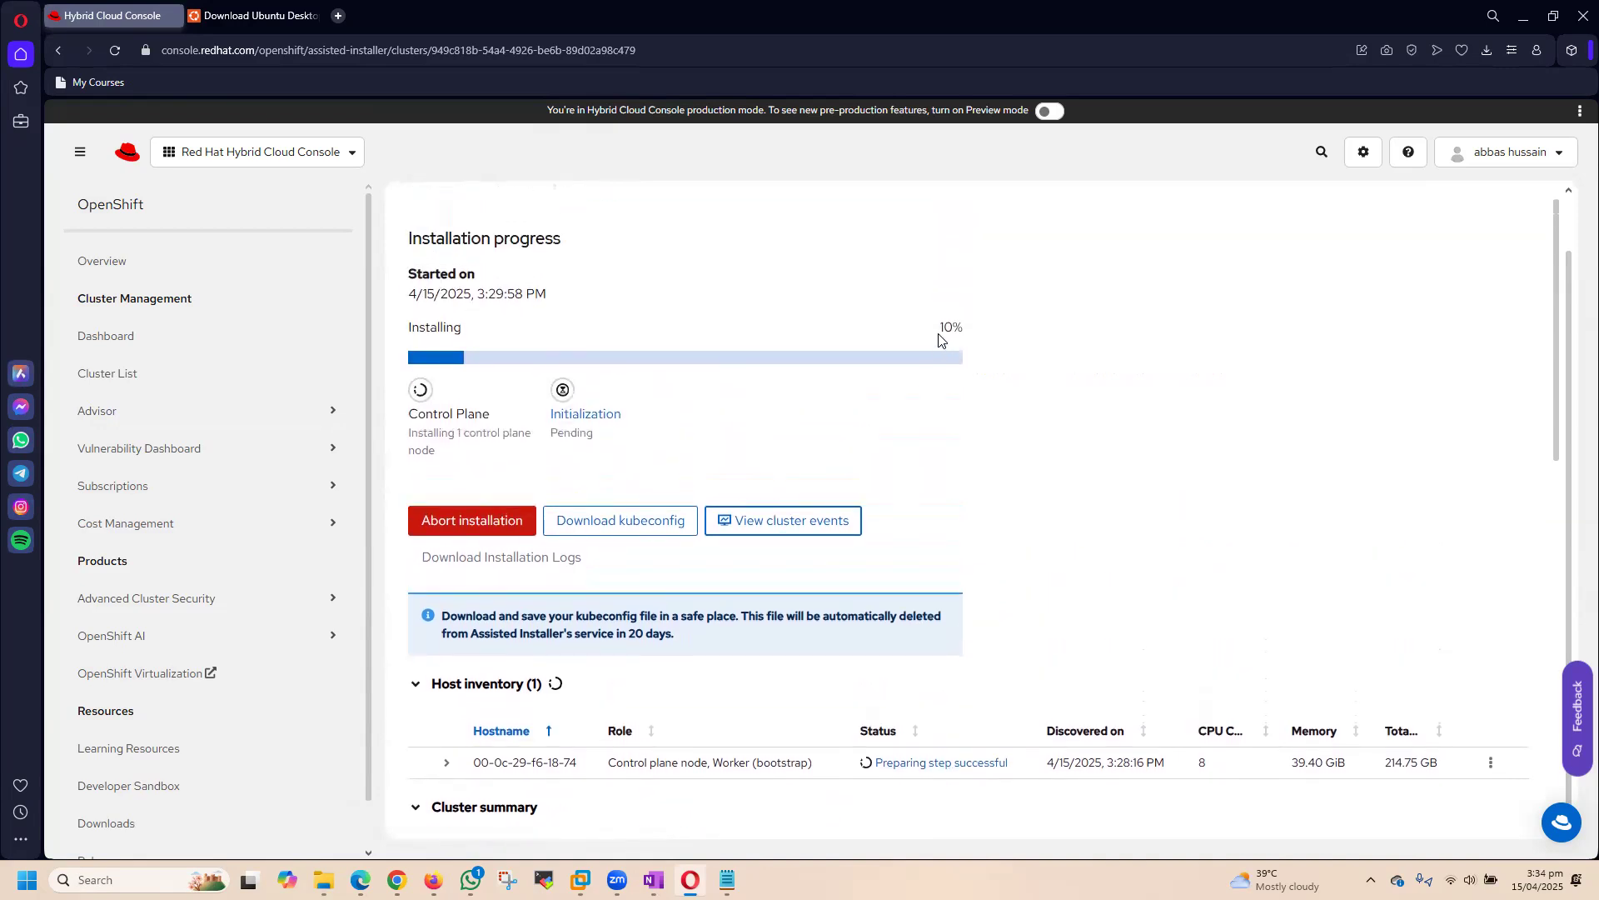
{"action": "scroll", "coordinate": [1141, 478], "scroll_direction": "down", "scroll_amount": 5}
{"action": "scroll", "coordinate": [1166, 498], "scroll_direction": "up", "scroll_amount": 5}
{"action": "scroll", "coordinate": [1166, 498], "scroll_direction": "down", "scroll_amount": 5}
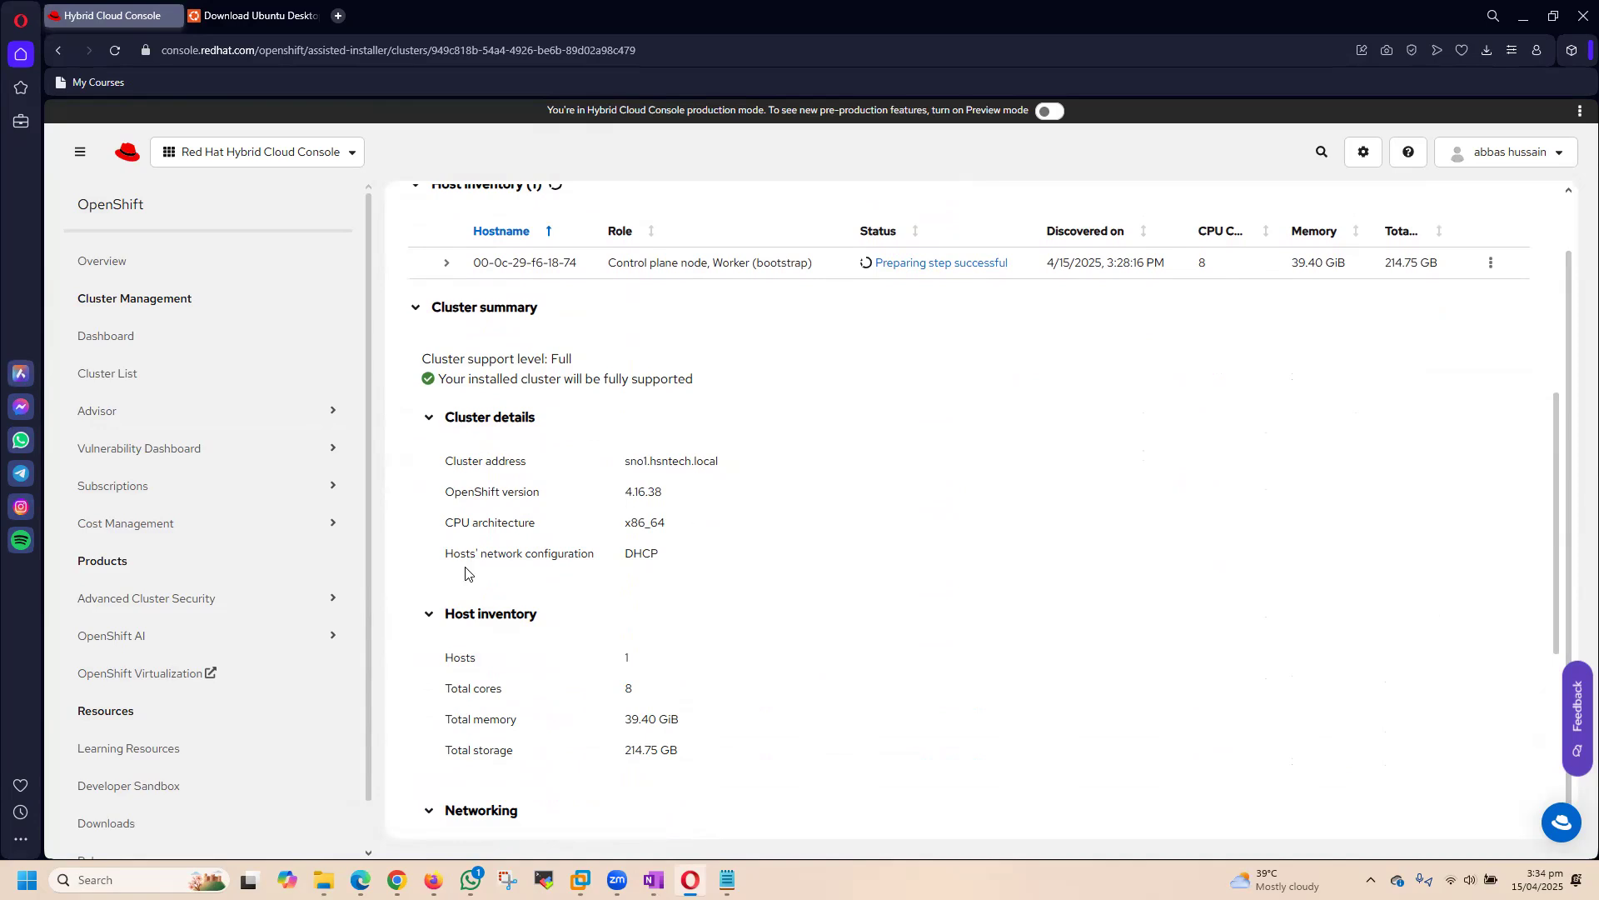
{"action": "scroll", "coordinate": [523, 471], "scroll_direction": "down", "scroll_amount": 3}
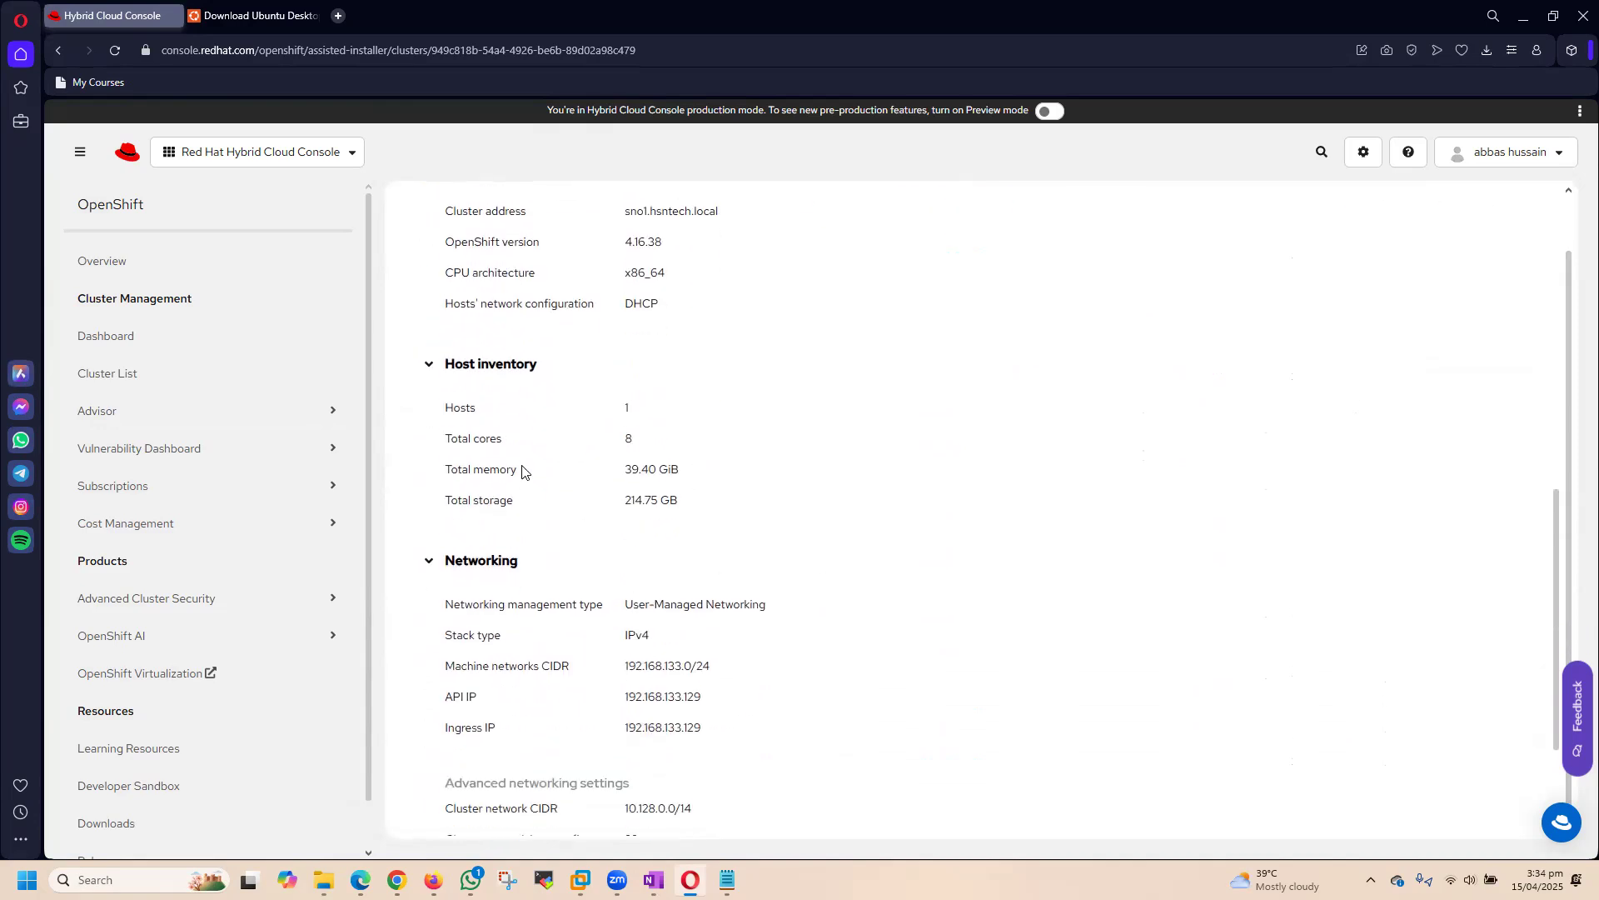
{"action": "scroll", "coordinate": [779, 616], "scroll_direction": "up", "scroll_amount": 10}
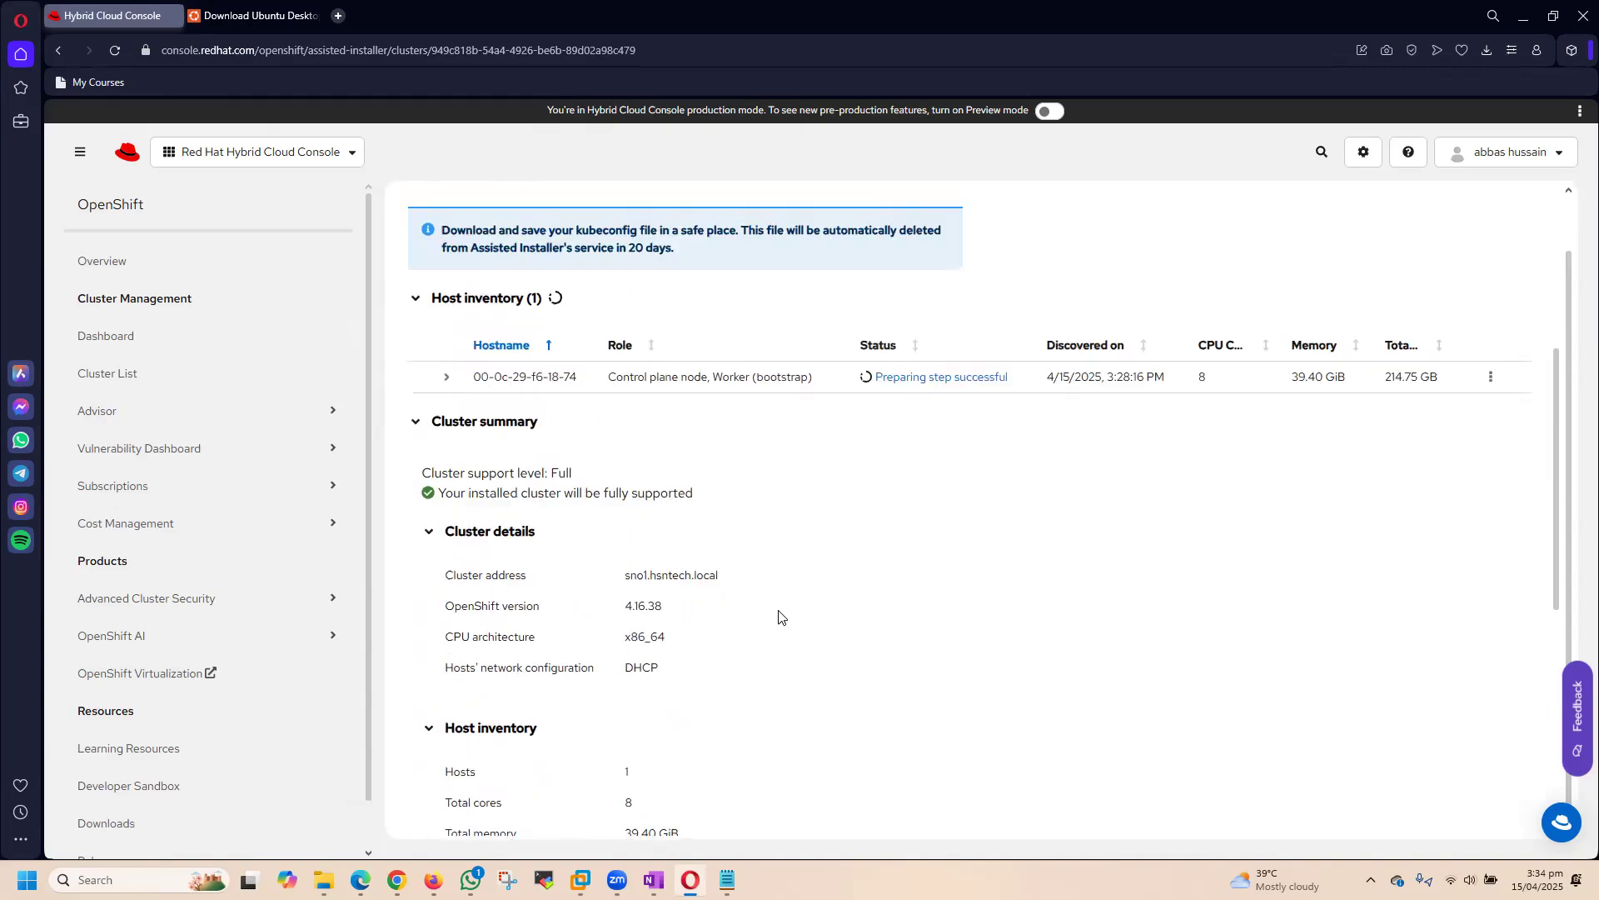